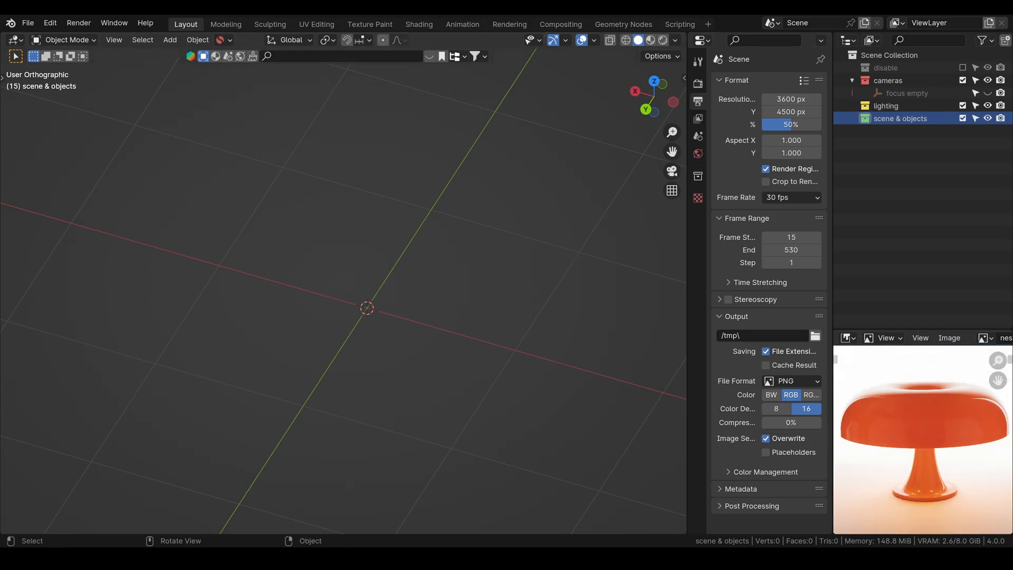
Split the 3D viewport horizontally, turn the new lower area into a Timeline, and reduce its height slightly
left_click(252, 51)
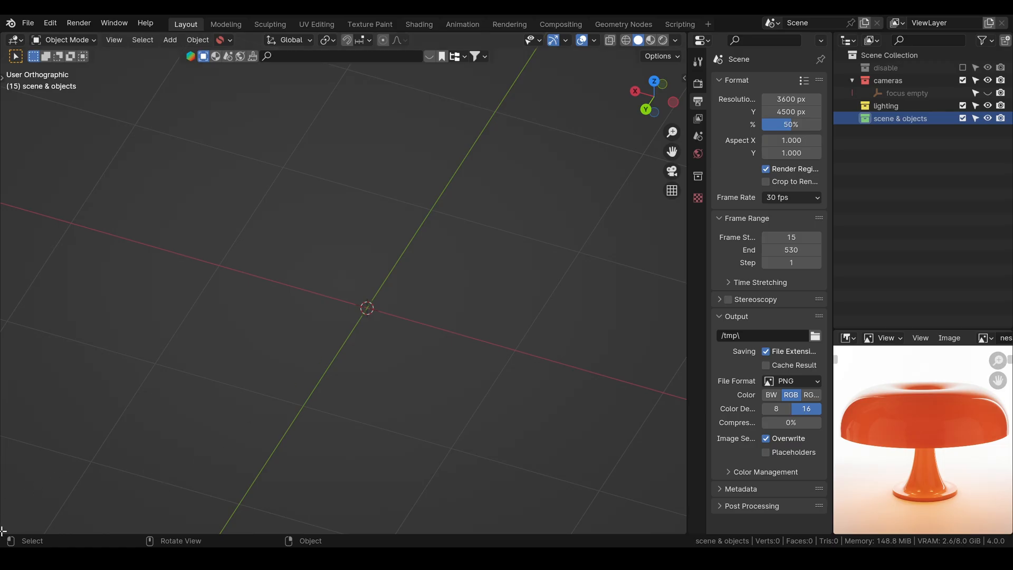
left_click_drag(3, 530, 30, 337)
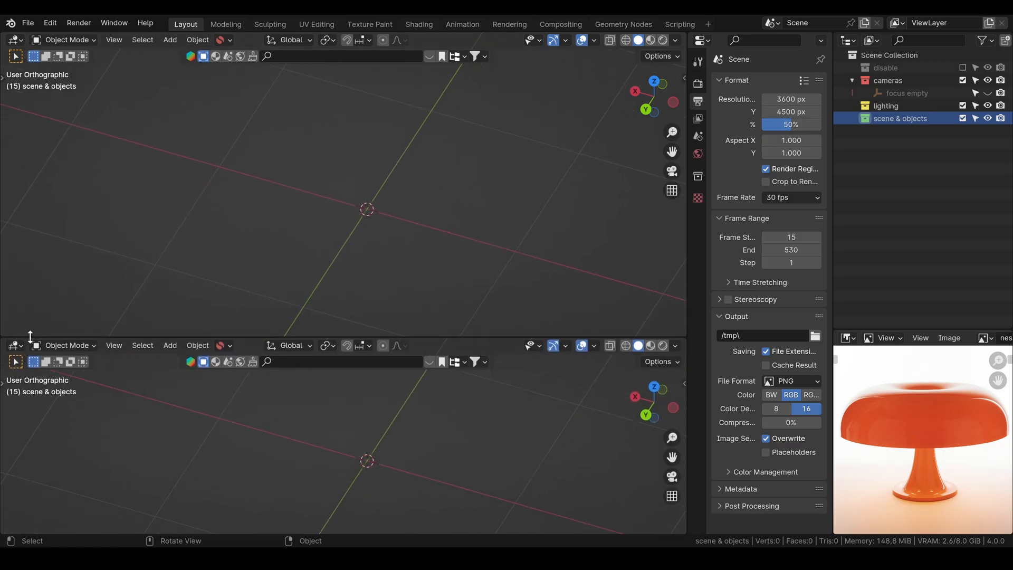
left_click(16, 345)
left_click(179, 393)
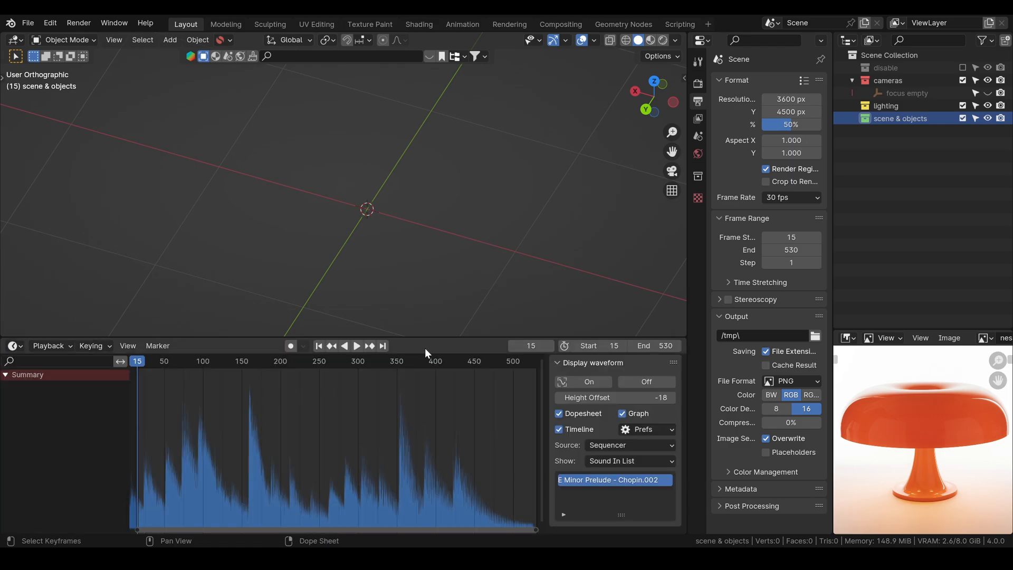
mouse_move(428, 340)
left_mouse_down()
mouse_move(437, 336)
mouse_move(436, 367)
mouse_move(436, 358)
left_mouse_up()
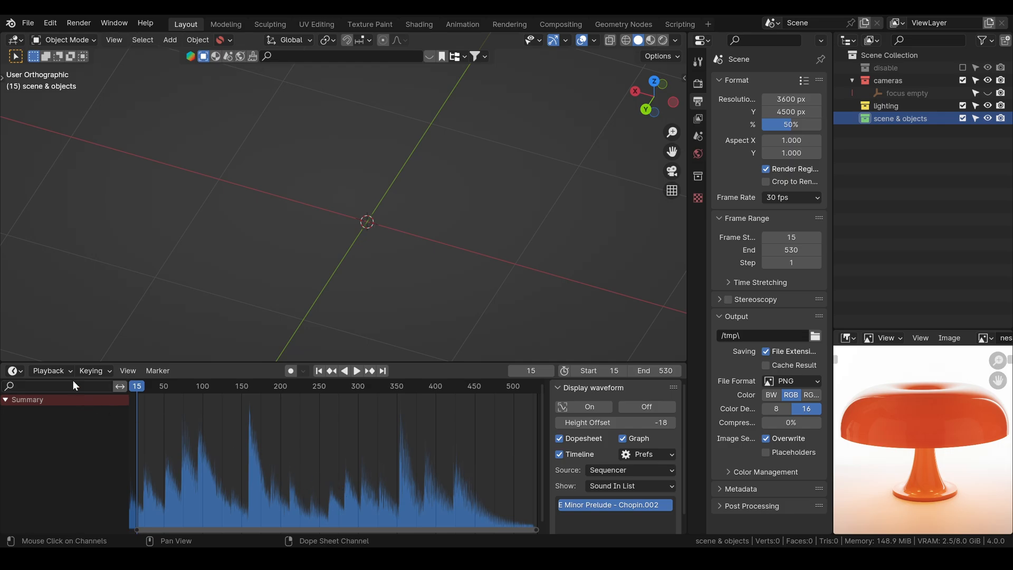
Check the audio strip's sound settings in the Video Sequencer and return the lower area to the Timeline
left_click(18, 370)
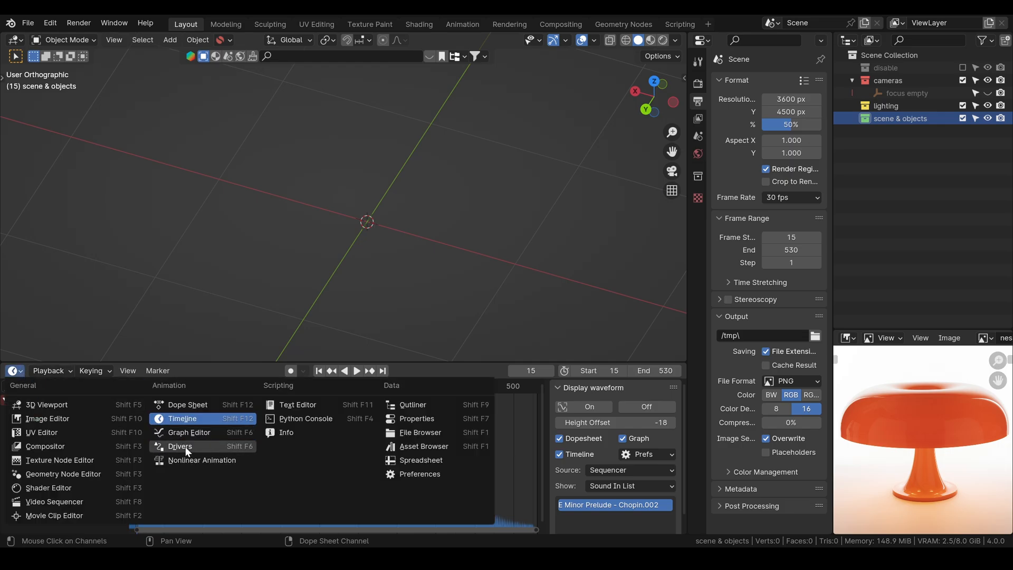
left_click(49, 501)
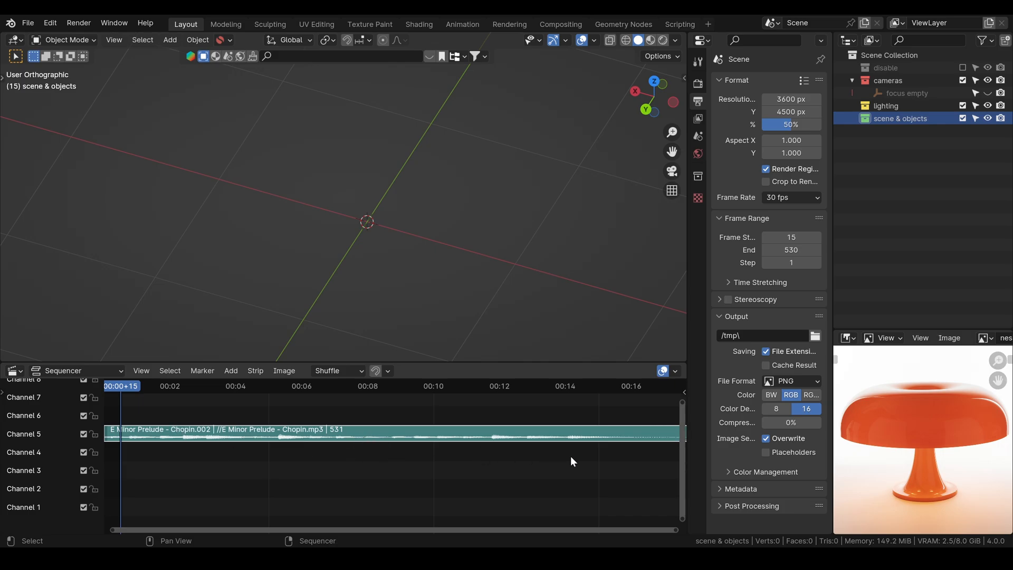
key("n")
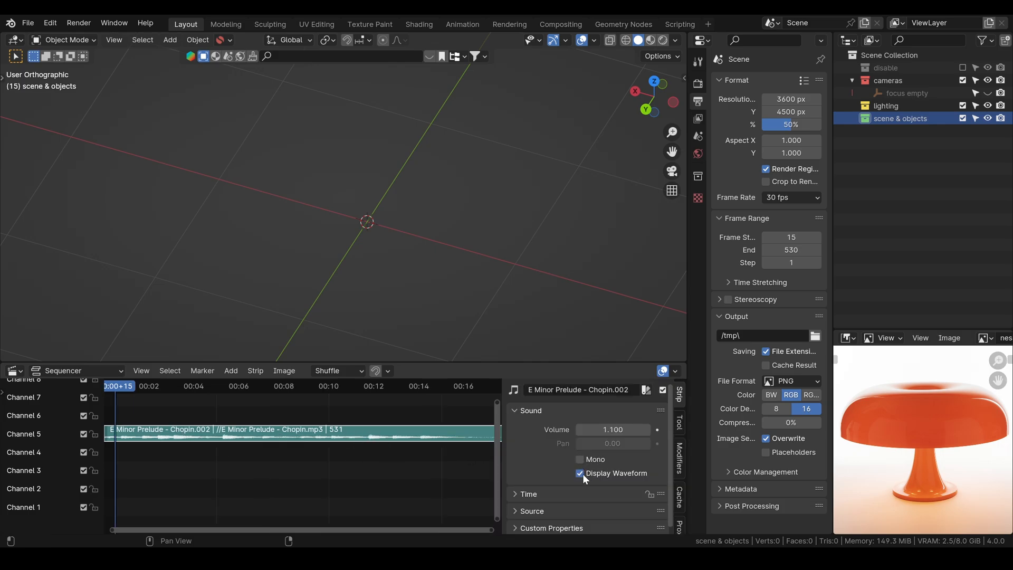
left_click(21, 371)
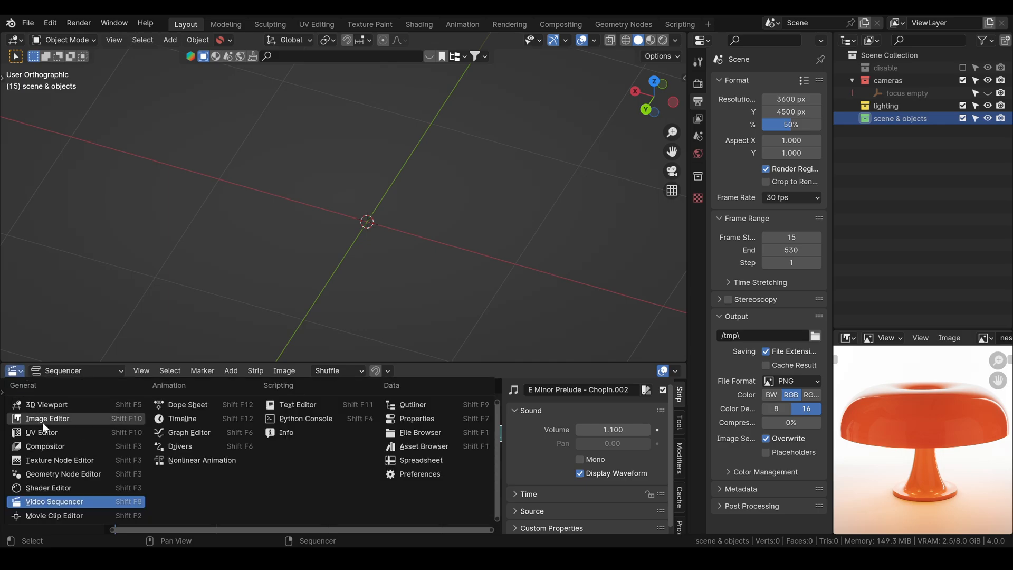
left_click(215, 422)
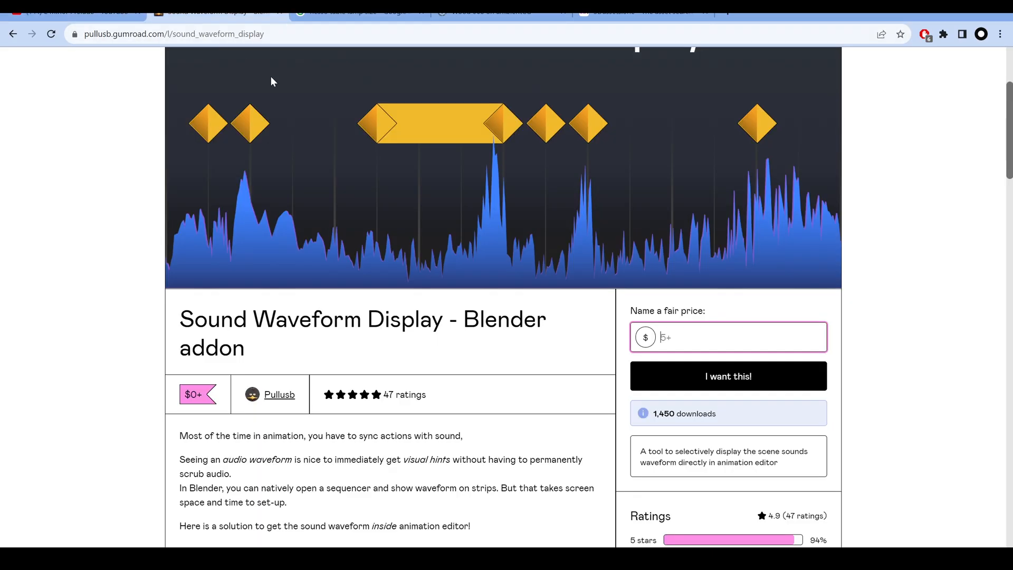
Switch to the browser and review the Gumroad page of the Sound Waveform Display add-on for Blender
scroll(270, 80, "up", 1)
scroll(616, 210, "up", 3)
scroll(616, 211, "down", 1)
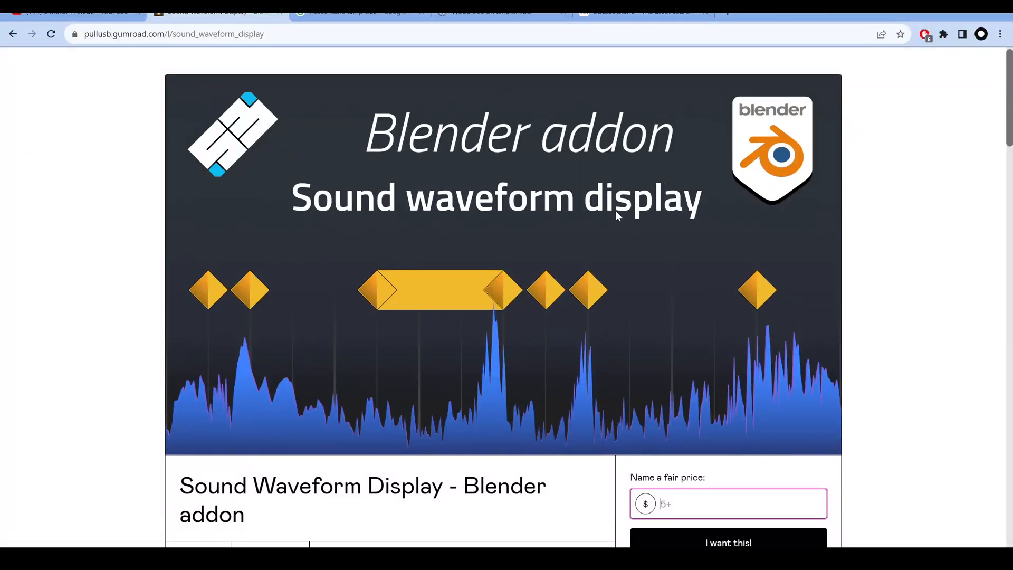
scroll(626, 211, "down", 1)
scroll(626, 211, "down", 1)
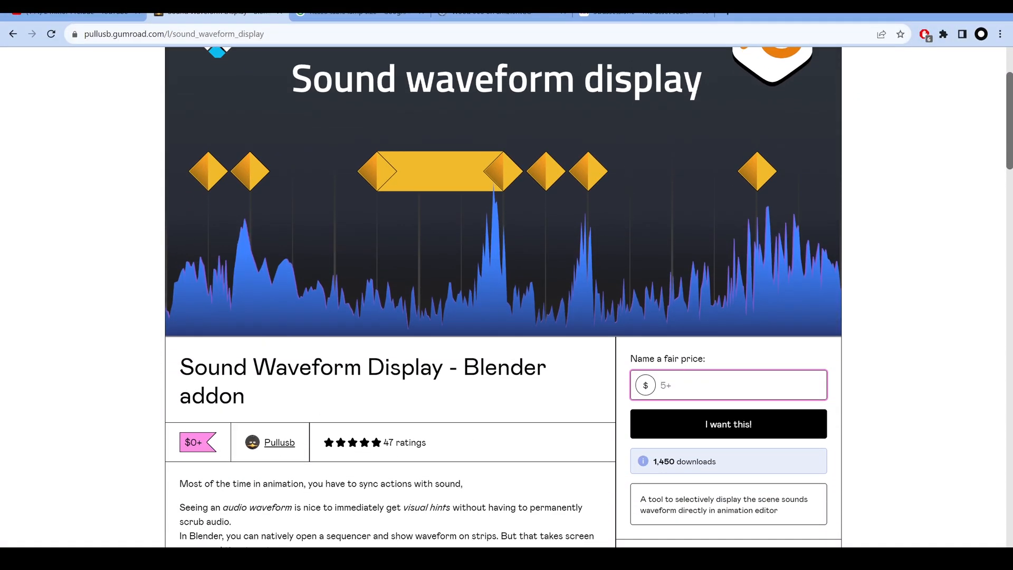
scroll(851, 364, "down", 2)
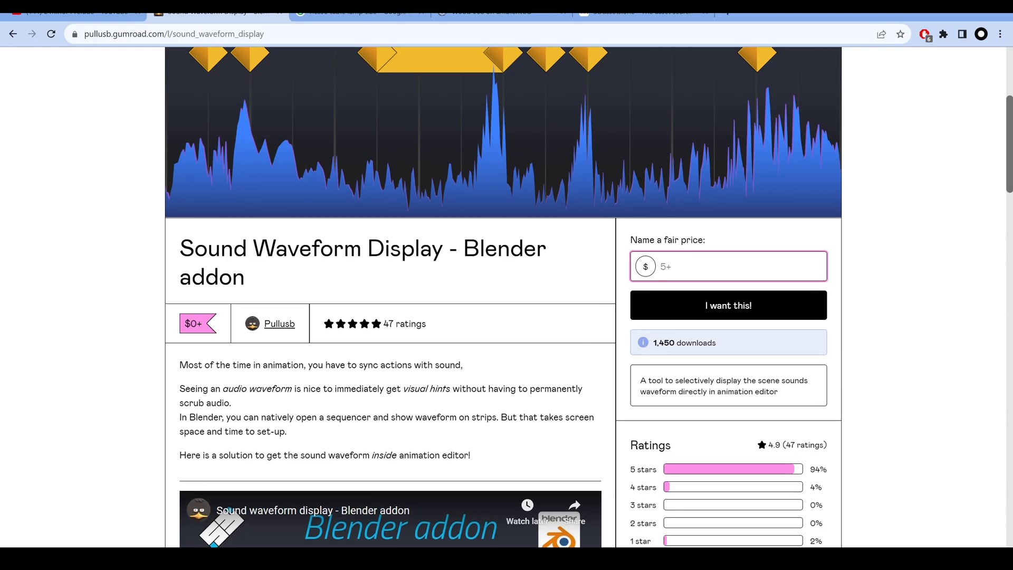
scroll(448, 289, "down", 1)
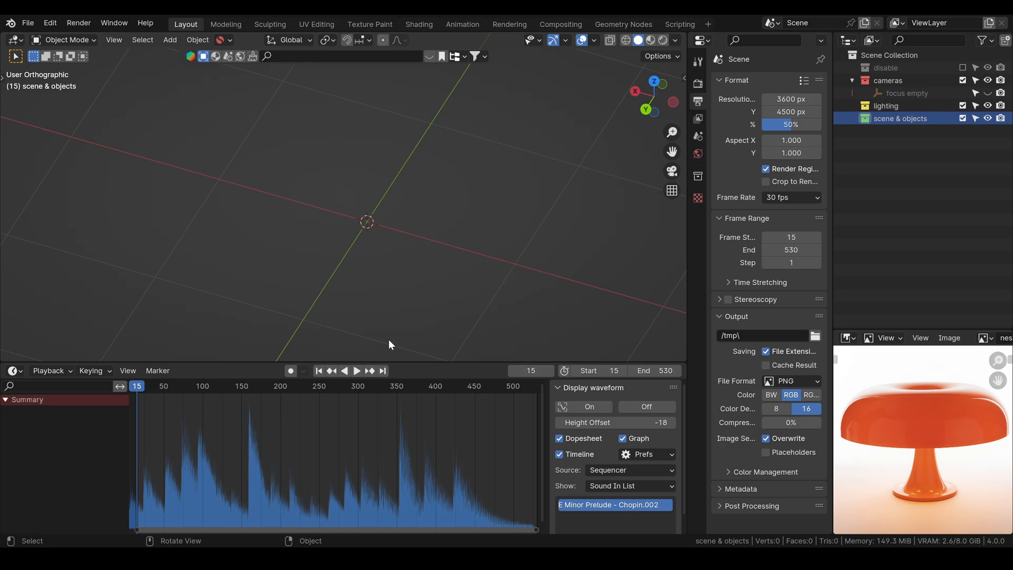
Return to Blender, play the animation audio from frame 15, and replay the section around frame 150
left_click(357, 371)
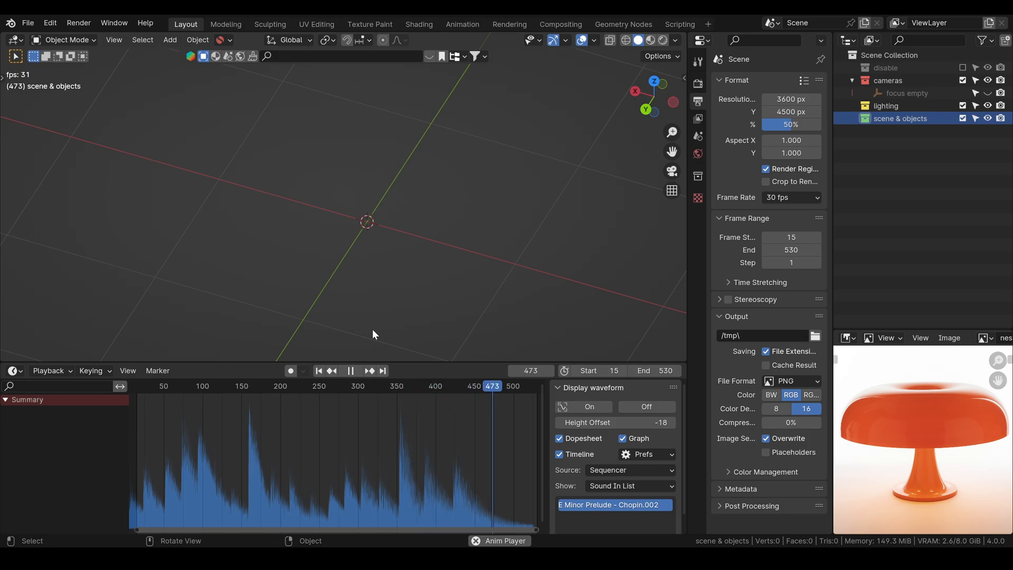
left_click(350, 370)
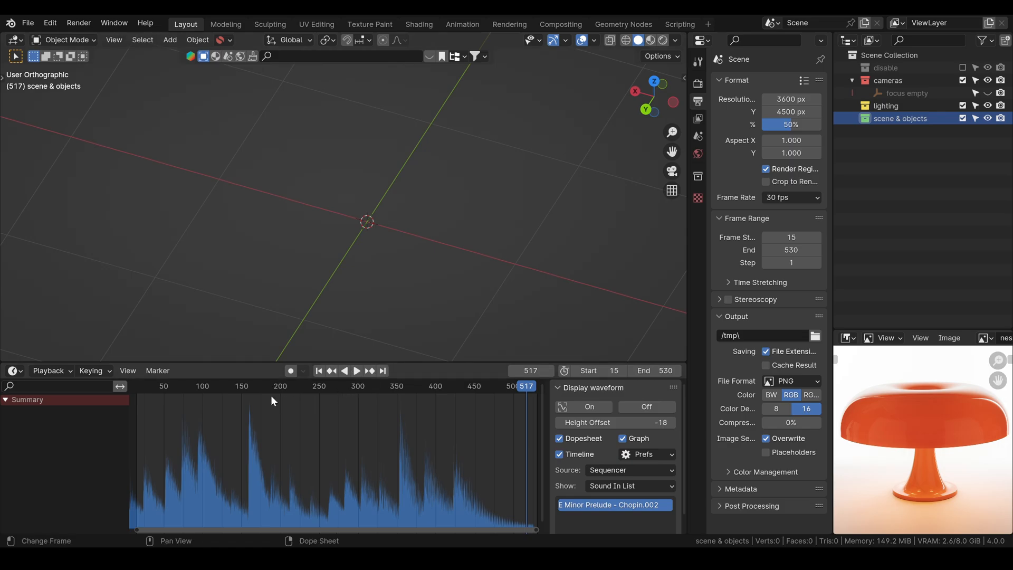
left_click_drag(257, 390, 242, 387)
key("space")
key("space")
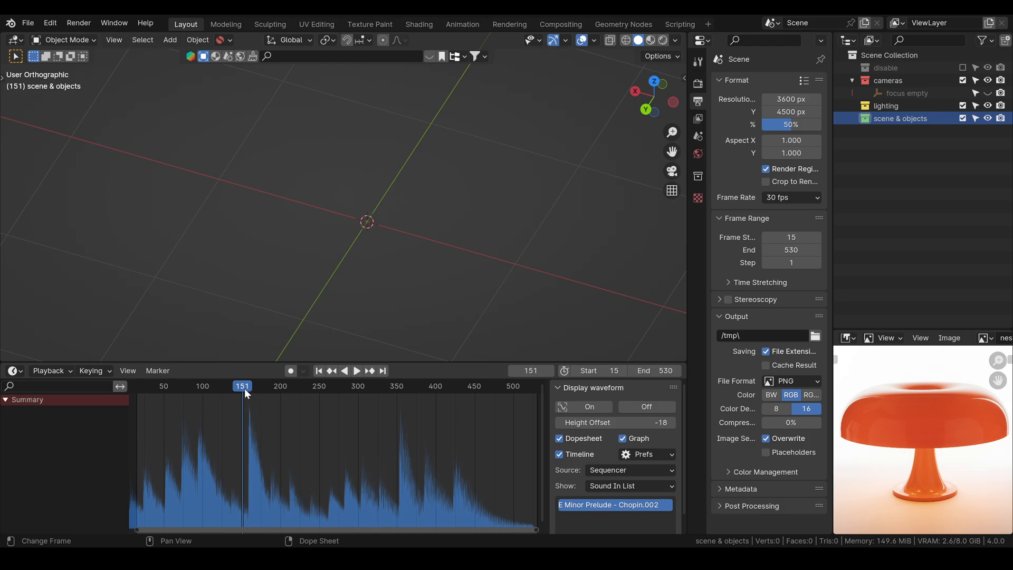
Add timeline markers at the two audio peaks on frames 160 and 354
left_click_drag(245, 388, 251, 390)
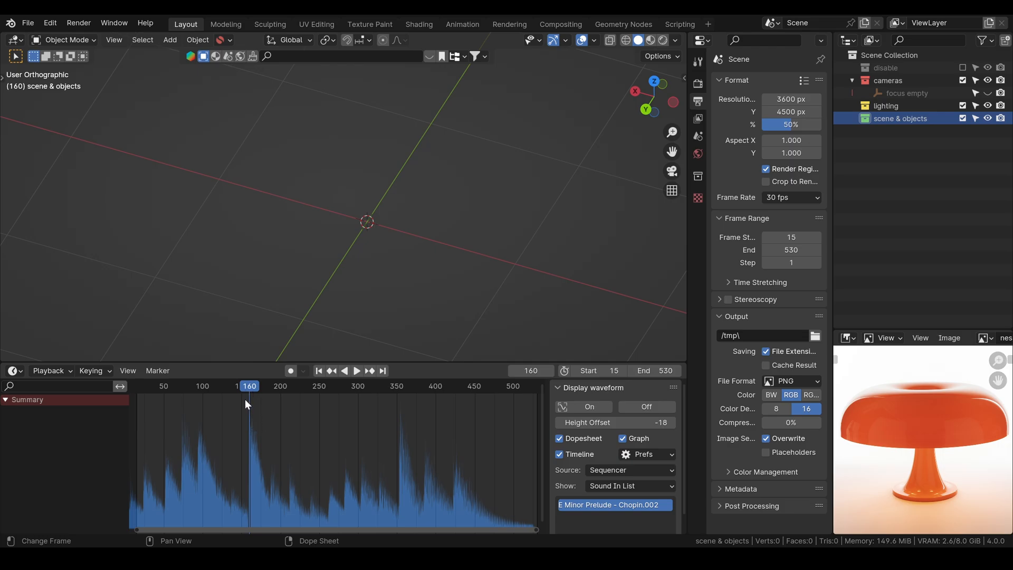
key("m")
left_click_drag(242, 387, 400, 385)
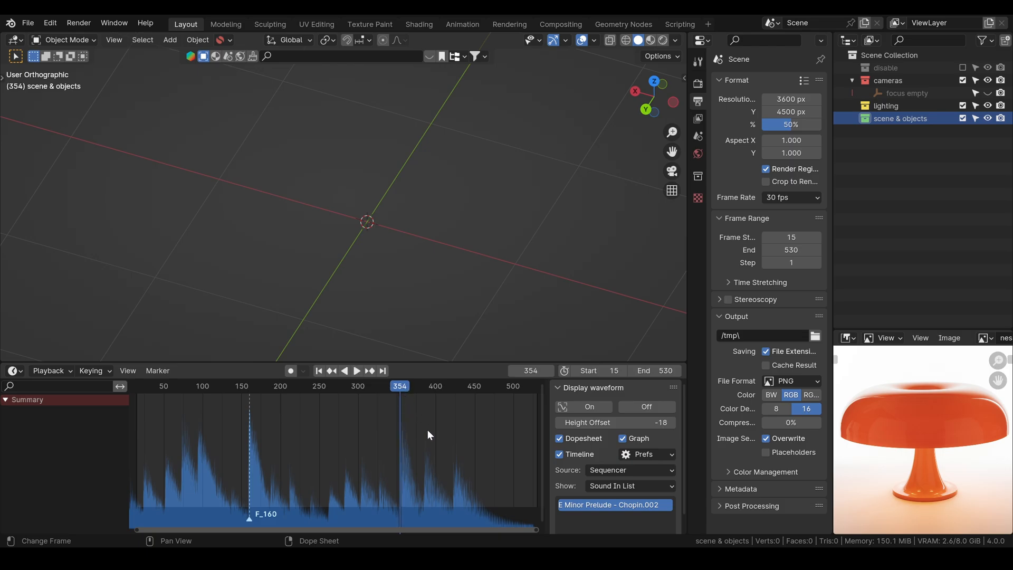
key("m")
Scrub through the marked sections of the timeline and play the audio from frame 407
left_click(209, 388)
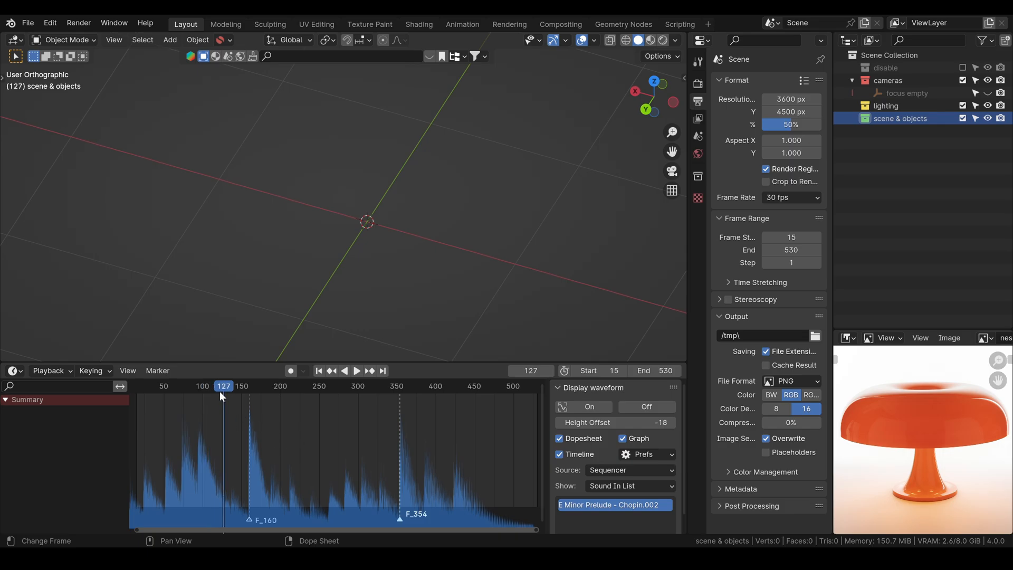
left_click_drag(221, 393, 442, 395)
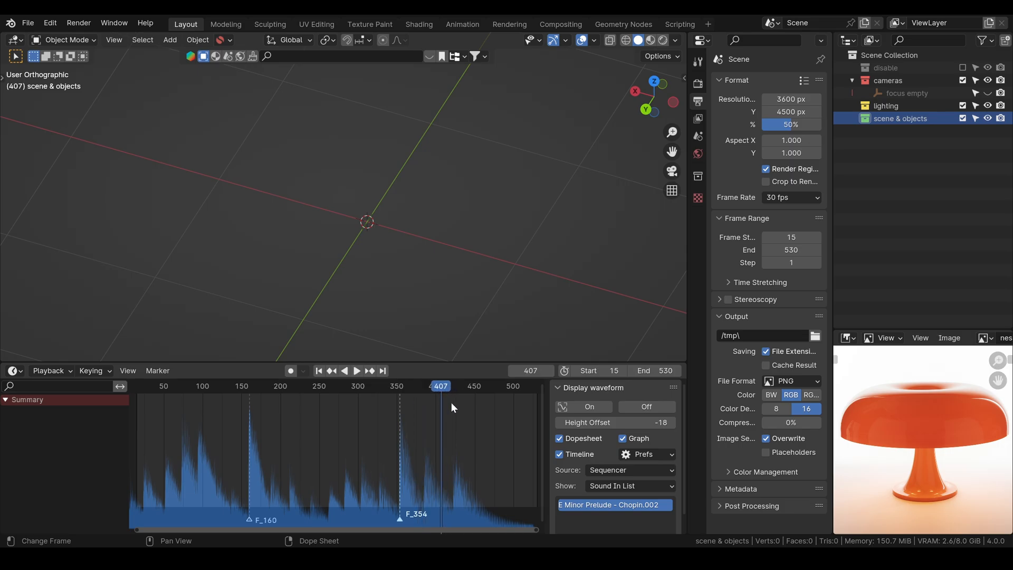
key("space")
key("space")
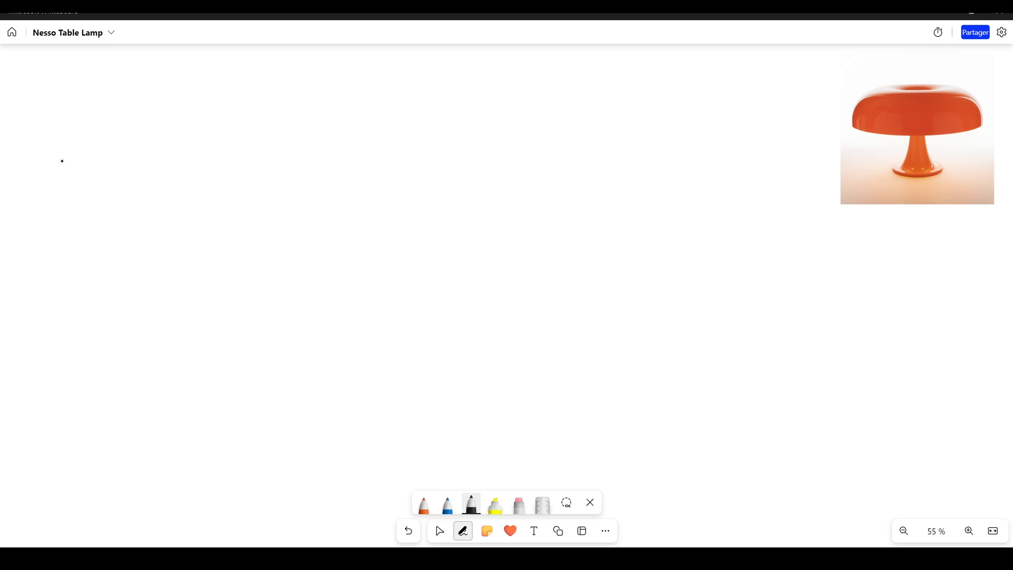
Switch to the Nesso Table Lamp whiteboard and draw three square storyboard frames side by side in black
mouse_move(60, 153)
left_mouse_down()
mouse_move(65, 328)
mouse_move(251, 190)
mouse_move(106, 149)
mouse_move(63, 152)
left_mouse_up()
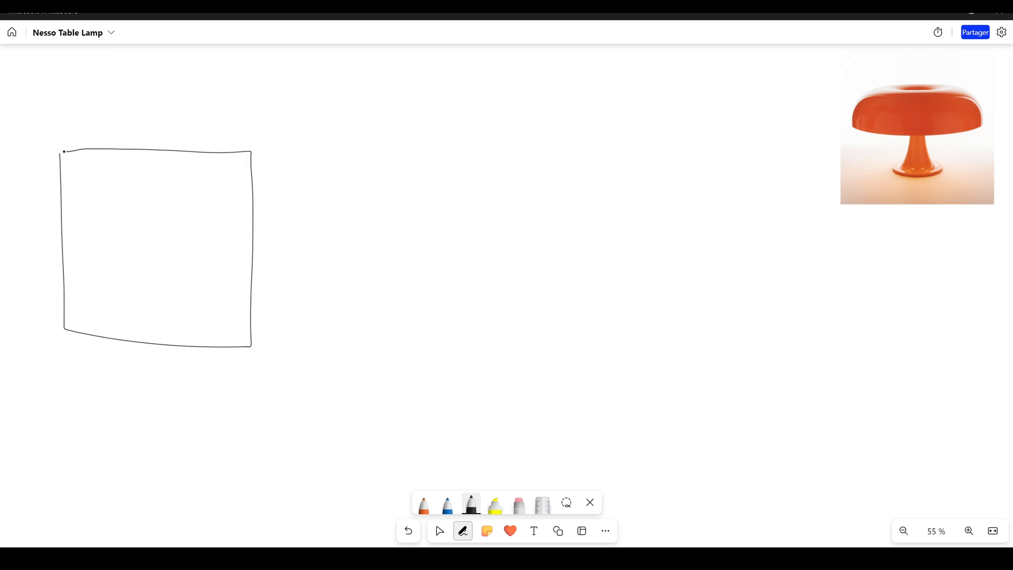
mouse_move(325, 155)
left_mouse_down()
mouse_move(346, 342)
mouse_move(563, 219)
mouse_move(331, 154)
left_mouse_up()
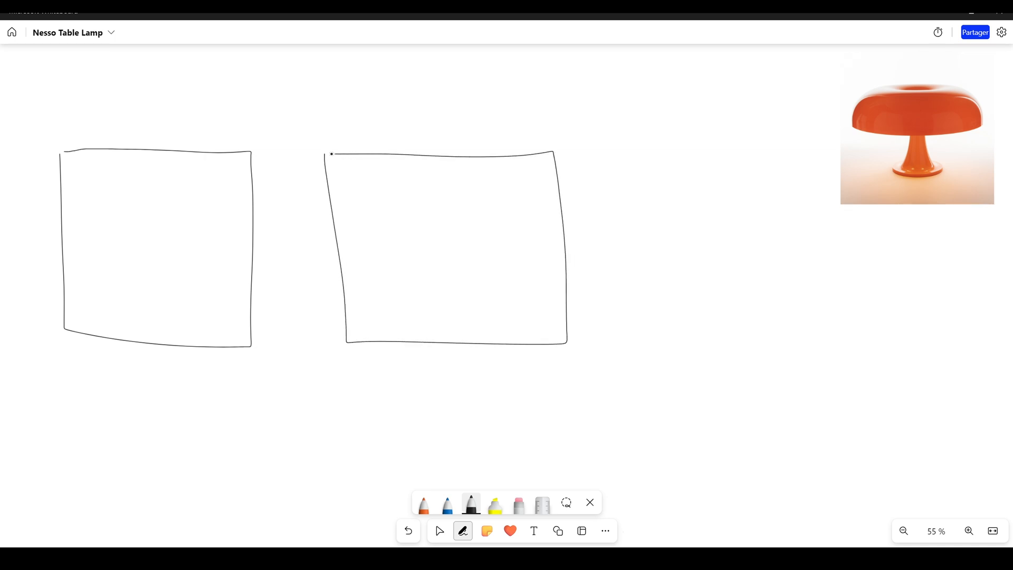
mouse_move(605, 153)
left_mouse_down()
mouse_move(647, 343)
mouse_move(836, 284)
mouse_move(749, 139)
mouse_move(609, 155)
left_mouse_up()
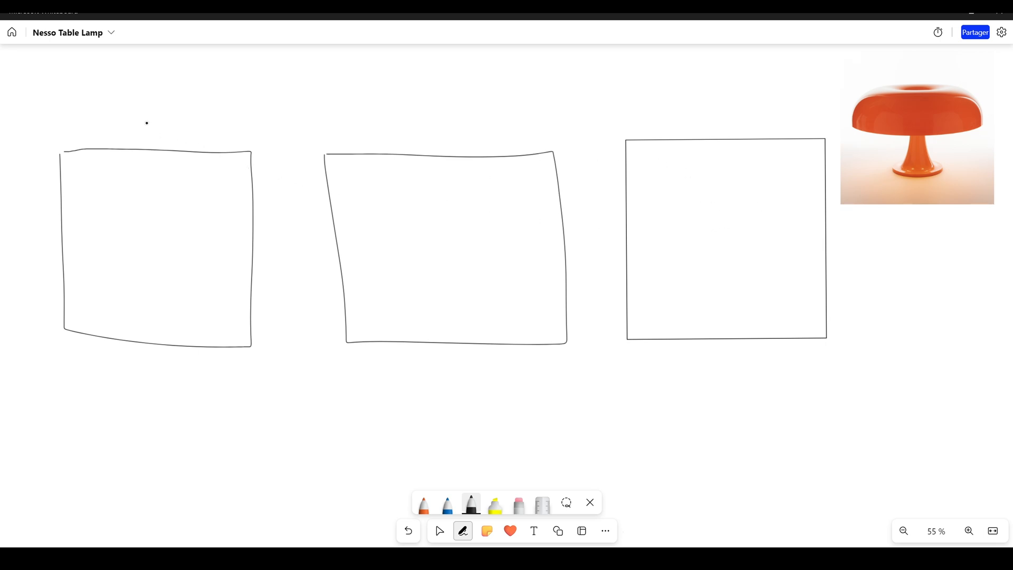
Number the three frames 1, 1 and 2 above them, and sketch a small tilted square below the first frame
mouse_move(135, 101)
left_mouse_down()
mouse_move(142, 84)
mouse_move(144, 105)
left_mouse_up()
mouse_move(411, 108)
left_mouse_down()
mouse_move(421, 89)
mouse_move(422, 117)
left_mouse_up()
mouse_move(719, 84)
left_mouse_down()
mouse_move(737, 106)
mouse_move(748, 95)
left_mouse_up()
mouse_move(86, 430)
left_mouse_down()
mouse_move(95, 470)
mouse_move(133, 419)
mouse_move(102, 469)
left_mouse_up()
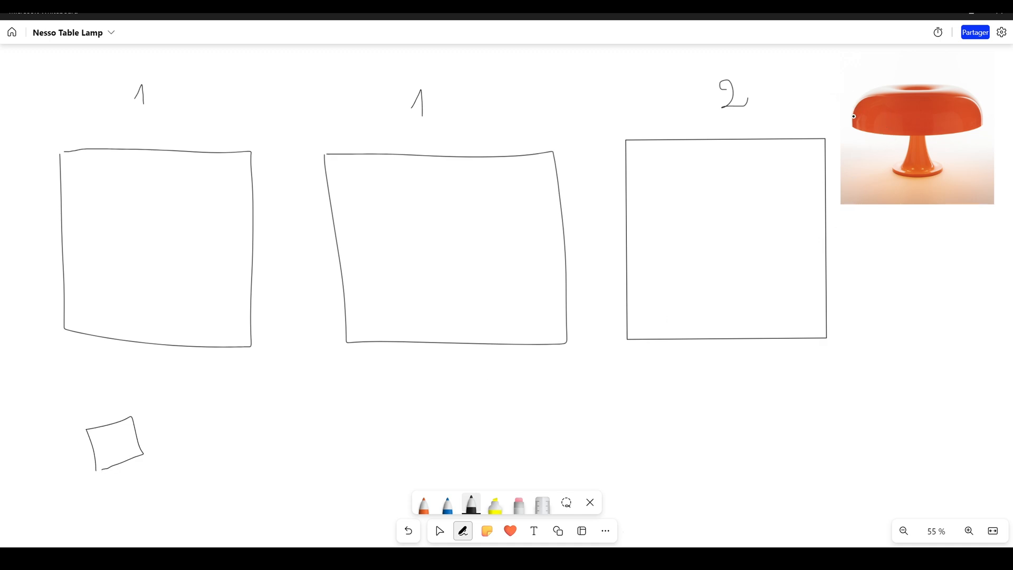
Mark the shade and stem edges on the lamp reference image and sketch a small 3D box below it
left_click_drag(853, 116, 871, 92)
left_click_drag(904, 143, 902, 166)
left_click_drag(897, 249, 905, 284)
mouse_move(896, 246)
left_mouse_down()
mouse_move(946, 271)
mouse_move(908, 283)
left_mouse_up()
mouse_move(899, 231)
left_mouse_down()
mouse_move(899, 247)
mouse_move(932, 238)
mouse_move(930, 221)
mouse_move(938, 223)
mouse_move(964, 267)
mouse_move(945, 272)
left_mouse_up()
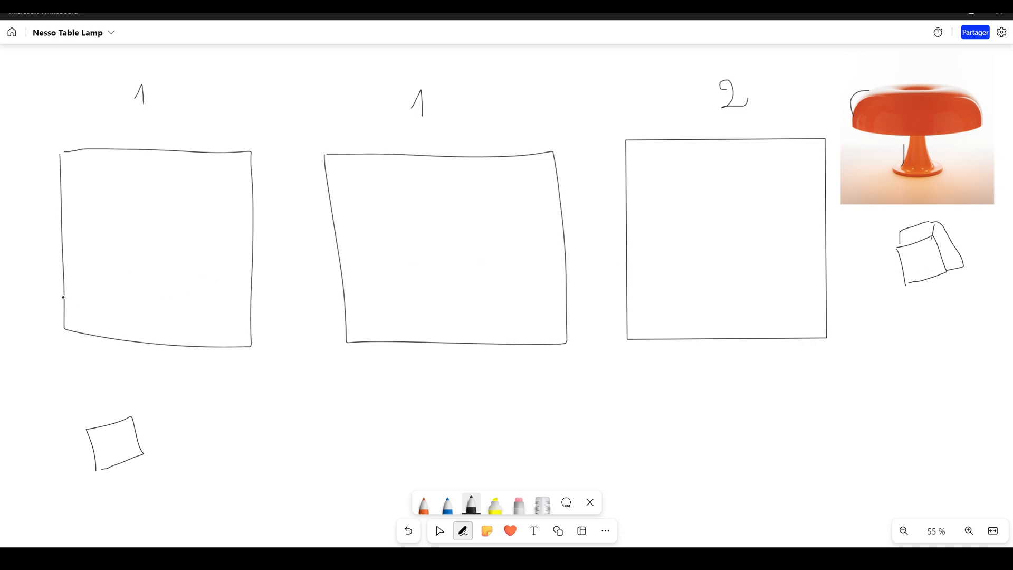
Draw a floor line across the first frame and sketch an orange side view of the lamp standing on it
left_click_drag(65, 294, 250, 291)
left_click(423, 505)
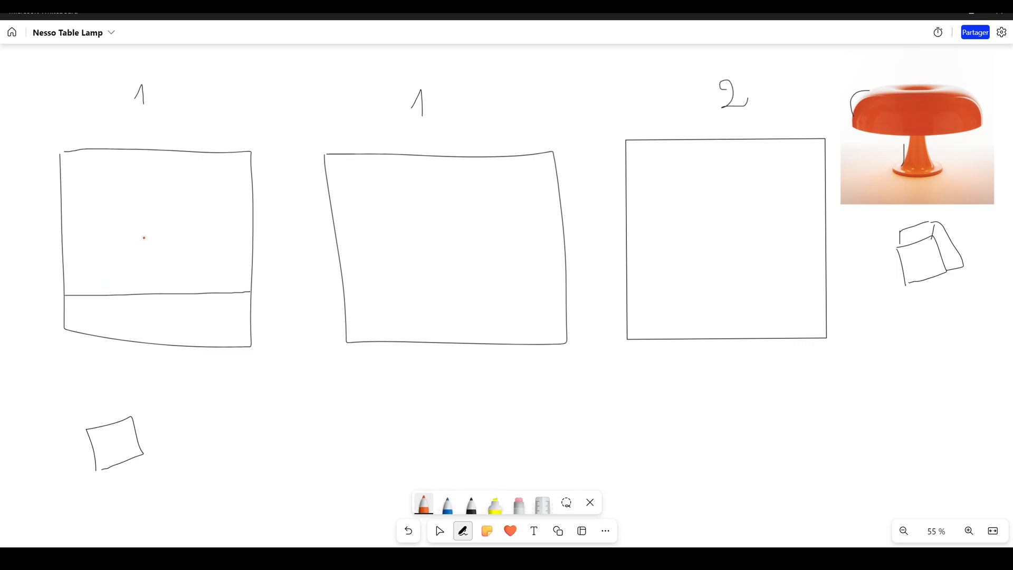
mouse_move(141, 245)
left_mouse_down()
mouse_move(179, 235)
mouse_move(139, 247)
mouse_move(161, 285)
mouse_move(148, 296)
mouse_move(158, 279)
left_mouse_up()
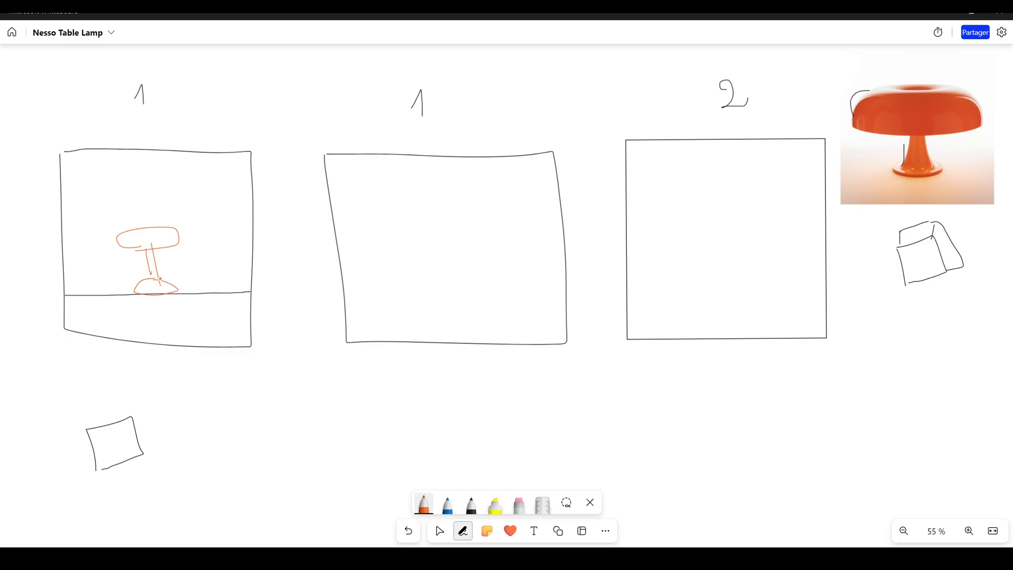
Draw a black vertical dividing line through the lamp in the first frame and hatch the half left of it
left_click(471, 506)
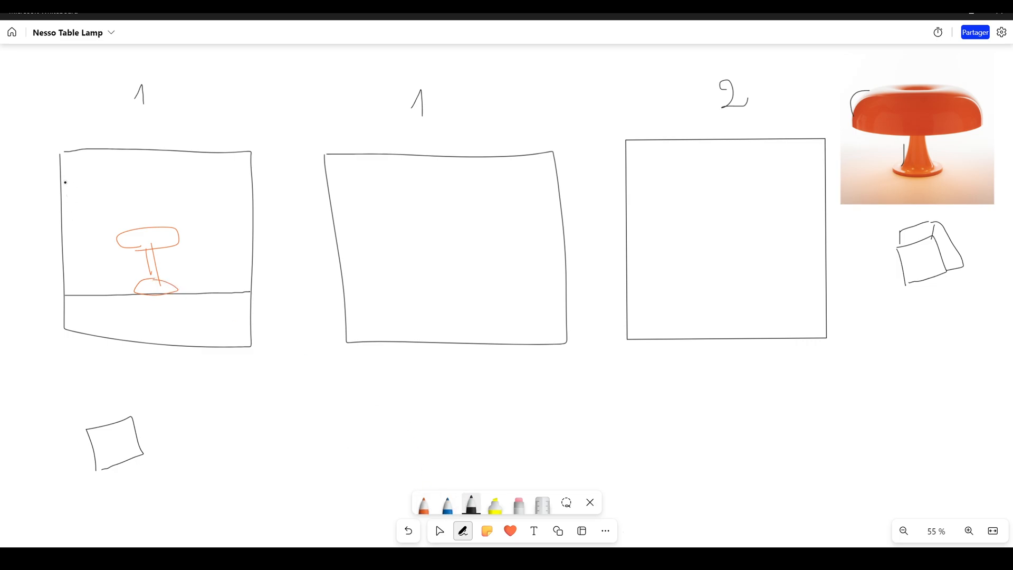
left_click_drag(138, 135, 150, 359)
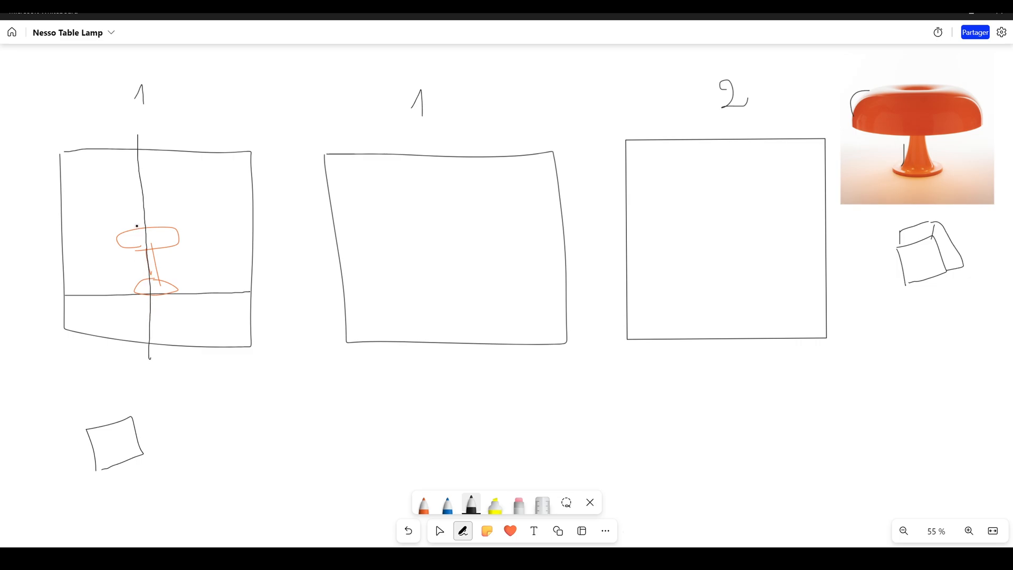
left_click_drag(117, 150, 49, 225)
left_click_drag(123, 178, 59, 256)
left_click_drag(136, 215, 77, 278)
left_click_drag(147, 251, 85, 333)
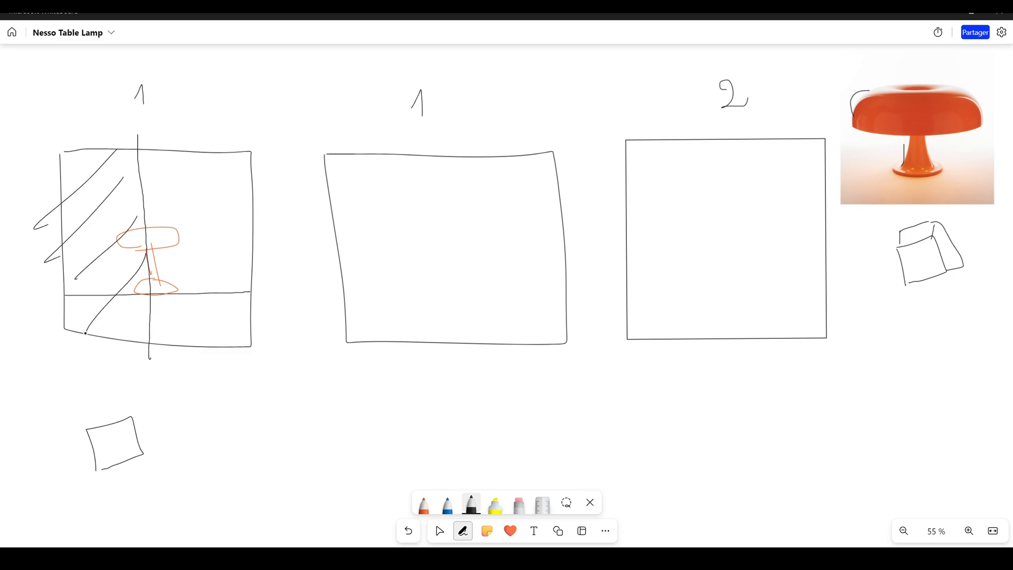
left_click_drag(143, 312, 108, 348)
Add a rectangle with diagonal strokes in the first frame's upper right and a smaller box beside the lamp
mouse_move(145, 156)
left_mouse_down()
mouse_move(157, 220)
mouse_move(245, 200)
mouse_move(159, 162)
mouse_move(145, 162)
mouse_move(140, 186)
left_mouse_up()
mouse_move(225, 165)
left_mouse_down()
mouse_move(138, 209)
mouse_move(153, 207)
left_mouse_up()
mouse_move(186, 283)
left_mouse_down()
mouse_move(187, 236)
mouse_move(240, 281)
mouse_move(184, 290)
left_mouse_up()
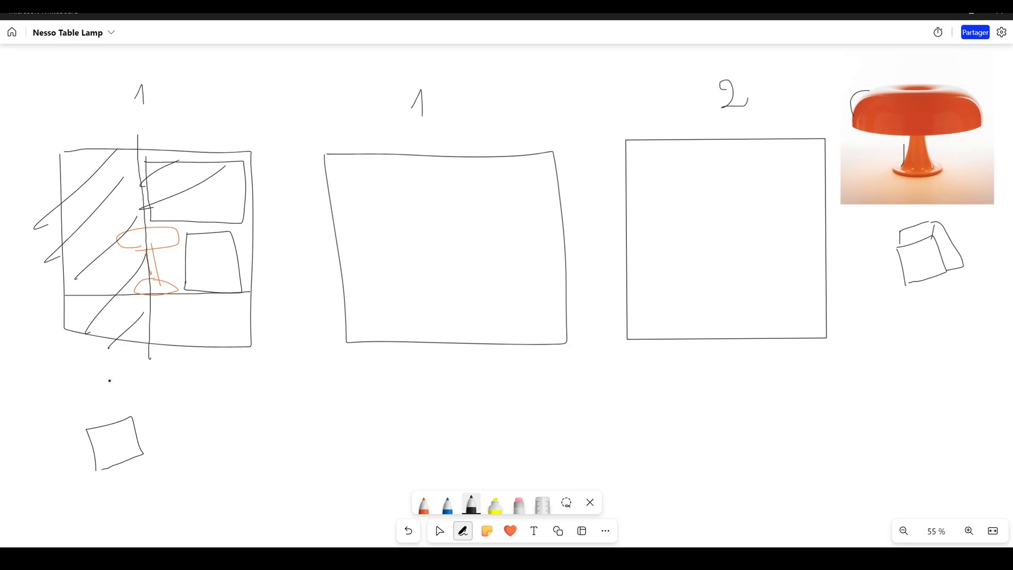
Draw a curved double-headed arrow under the first frame and add denser hatching to the frame's left half
mouse_move(105, 361)
left_mouse_down()
mouse_move(192, 391)
mouse_move(213, 379)
mouse_move(208, 394)
mouse_move(103, 375)
mouse_move(122, 366)
left_mouse_up()
mouse_move(135, 215)
left_mouse_down()
mouse_move(124, 269)
mouse_move(139, 333)
left_mouse_up()
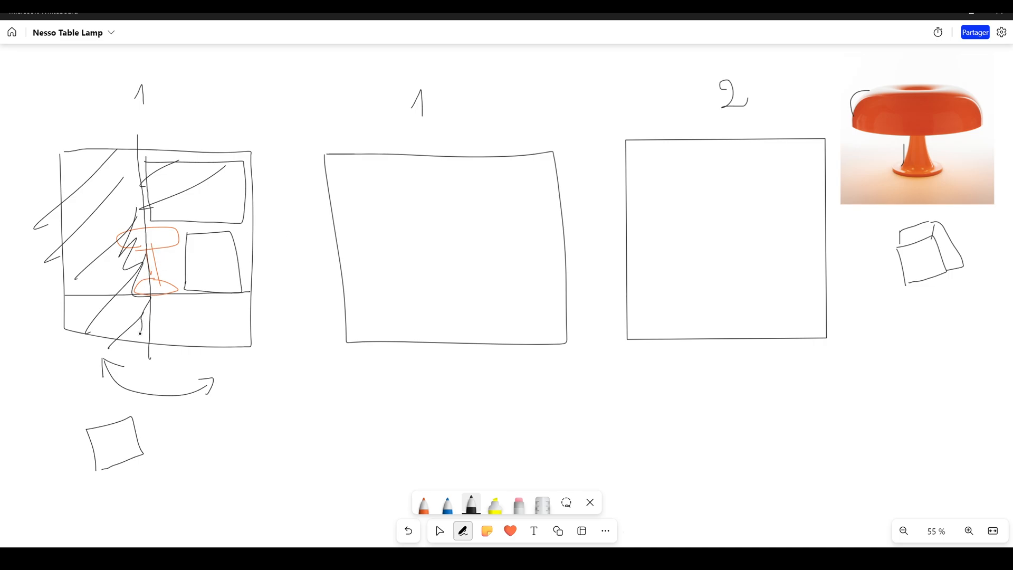
mouse_move(113, 158)
left_mouse_down()
mouse_move(105, 316)
mouse_move(134, 334)
left_mouse_up()
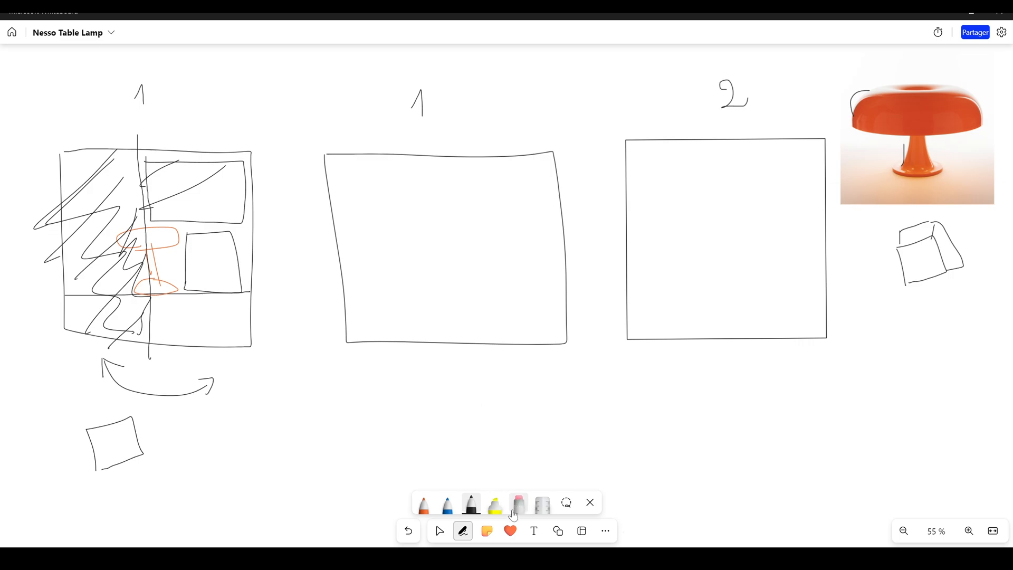
Sketch the lamp from above in the second frame as two orange concentric circles, and switch back to the black pen
left_click(423, 505)
mouse_move(486, 221)
left_mouse_down()
mouse_move(462, 226)
mouse_move(493, 284)
mouse_move(507, 227)
mouse_move(486, 219)
mouse_move(488, 261)
mouse_move(497, 248)
left_mouse_up()
left_click(471, 504)
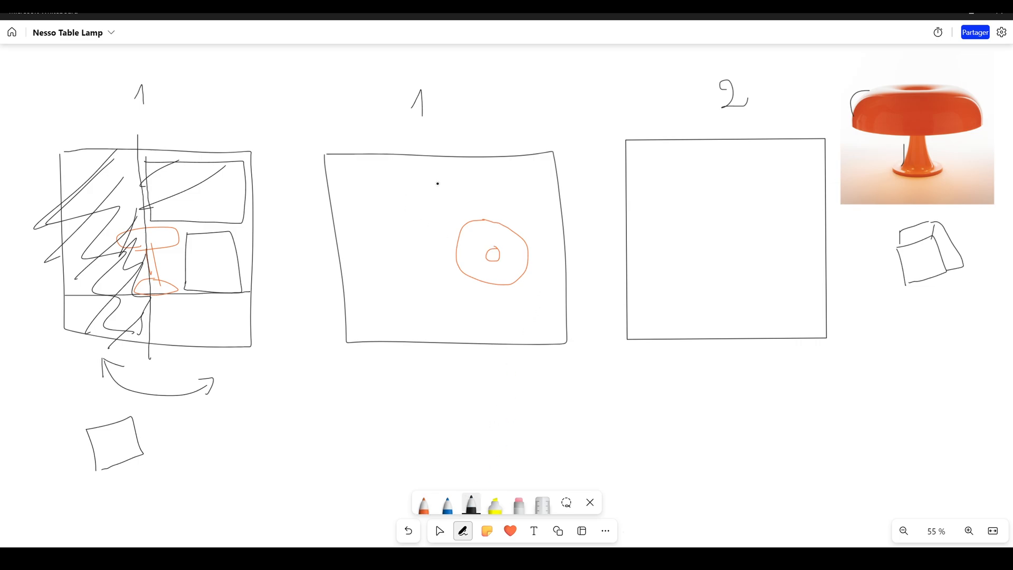
Draw a vertical dividing line beside the lamp in the second frame and outline two tall narrow panels in its left half
left_click_drag(444, 161, 450, 356)
mouse_move(381, 155)
left_mouse_down()
mouse_move(394, 323)
mouse_move(346, 293)
mouse_move(333, 168)
mouse_move(398, 261)
mouse_move(405, 332)
left_mouse_up()
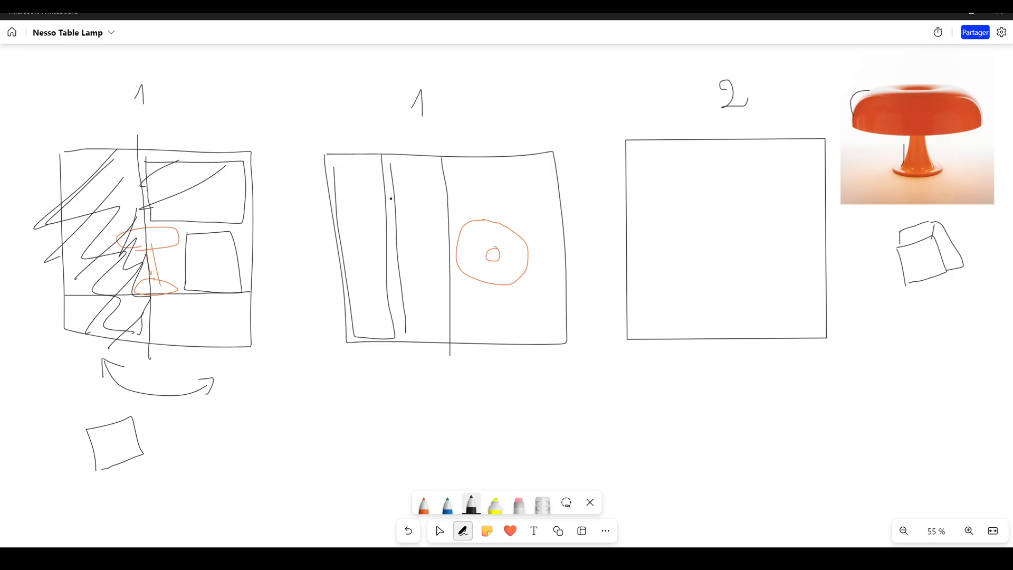
mouse_move(394, 172)
left_mouse_down()
mouse_move(432, 179)
mouse_move(421, 321)
mouse_move(407, 325)
left_mouse_up()
Add an upward arrow in the first panel and a downward arrow in the second, and write "Gobo" under the frame
mouse_move(359, 244)
left_mouse_down()
mouse_move(355, 186)
mouse_move(363, 203)
left_mouse_up()
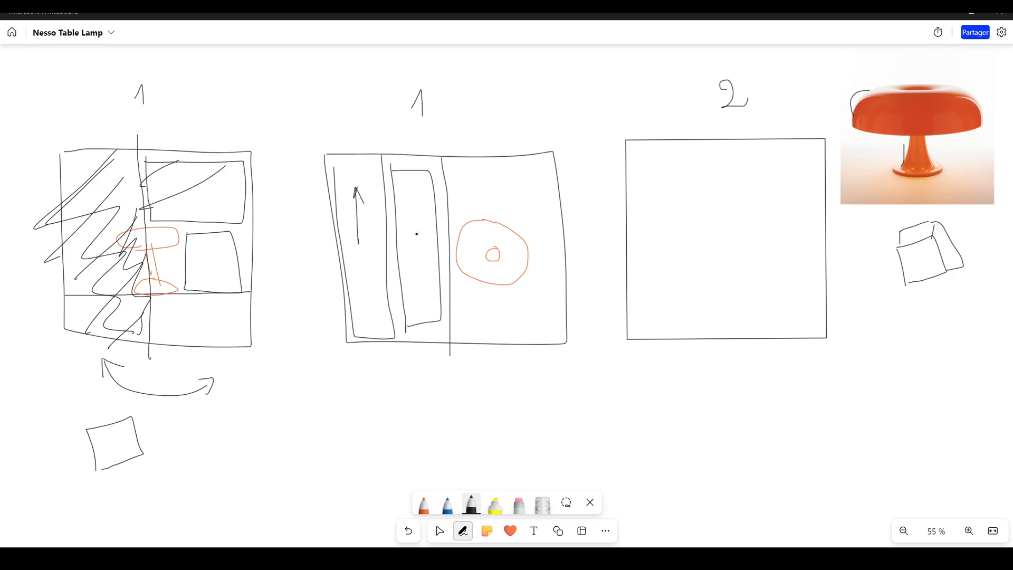
mouse_move(416, 233)
left_mouse_down()
mouse_move(420, 291)
mouse_move(427, 264)
left_mouse_up()
mouse_move(357, 394)
left_mouse_down()
mouse_move(340, 397)
mouse_move(354, 413)
mouse_move(395, 413)
mouse_move(390, 422)
mouse_move(411, 411)
left_mouse_up()
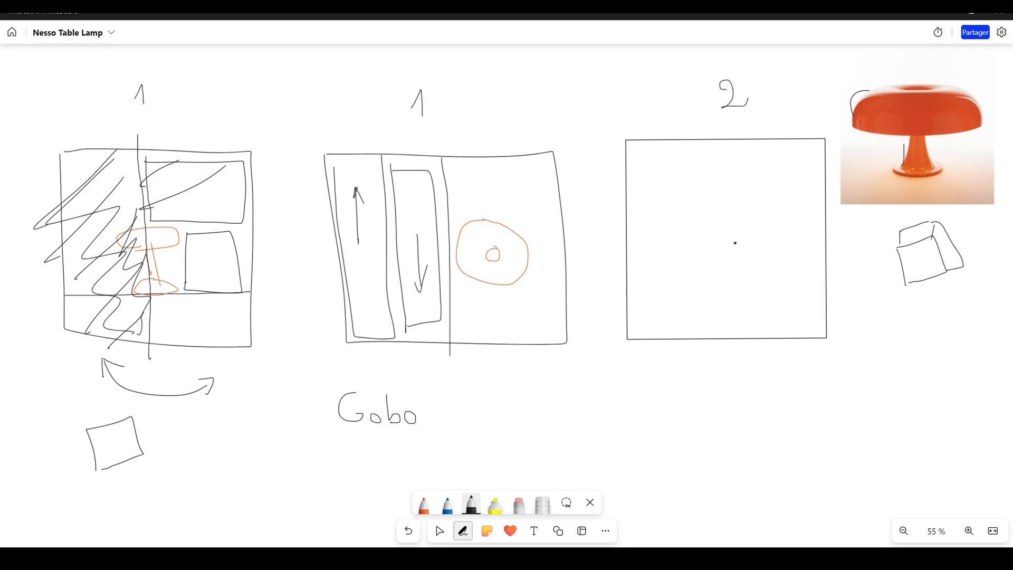
Sketch a black box-shaped pedestal in perspective, rising from the lower edge of the third frame
mouse_move(695, 250)
left_mouse_down()
mouse_move(703, 343)
mouse_move(746, 252)
mouse_move(758, 346)
left_mouse_up()
mouse_move(750, 254)
left_mouse_down()
mouse_move(770, 248)
mouse_move(783, 337)
left_mouse_up()
left_click_drag(693, 249, 766, 247)
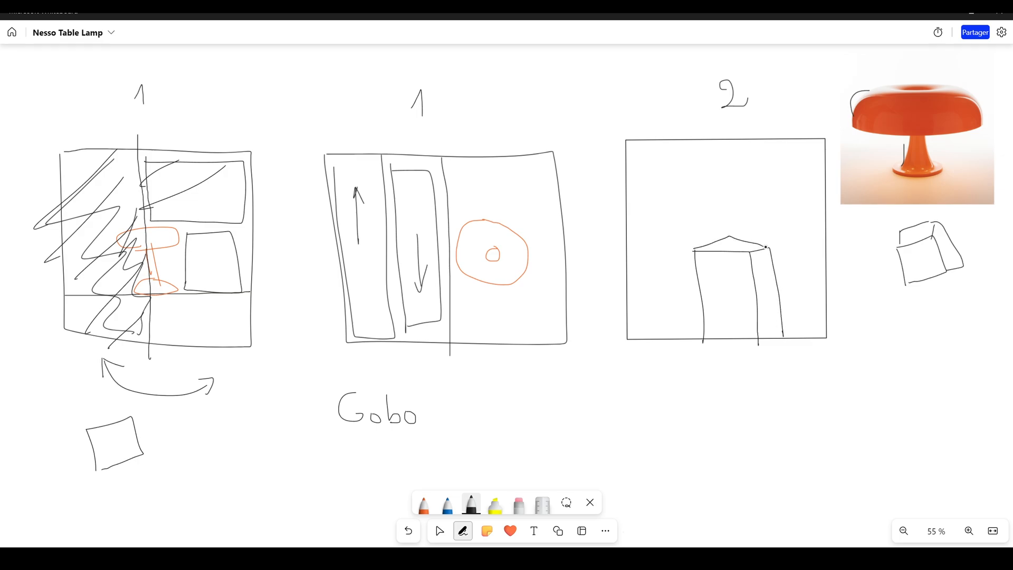
Sketch the orange lamp's stem, shade and base standing on the pedestal, and add black pen strokes on the shade and below the third frame
left_click(424, 505)
mouse_move(717, 203)
left_mouse_down()
mouse_move(719, 249)
mouse_move(736, 238)
left_mouse_up()
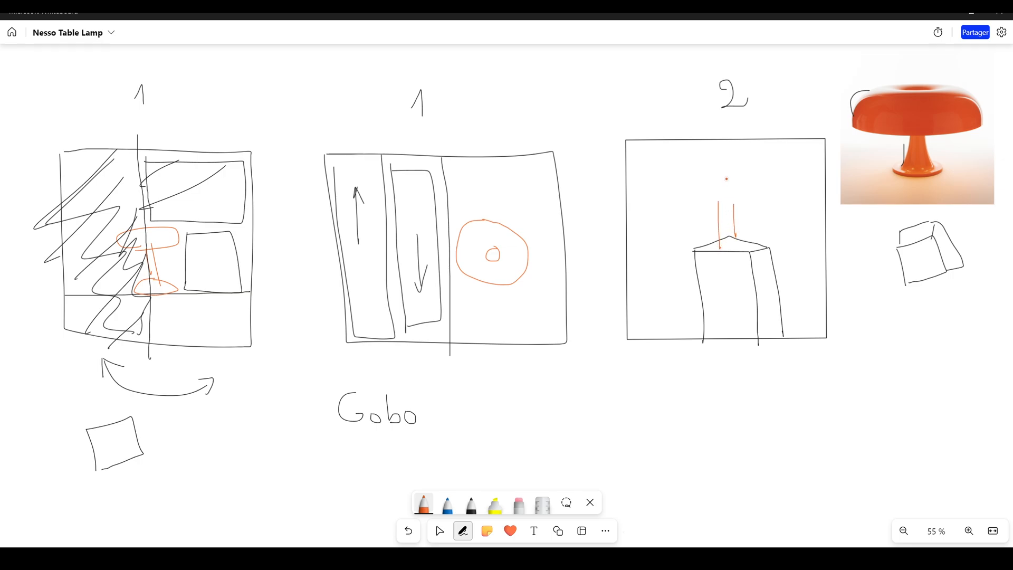
mouse_move(727, 180)
left_mouse_down()
mouse_move(733, 205)
mouse_move(722, 178)
left_mouse_up()
left_click_drag(730, 240, 743, 241)
left_click(471, 505)
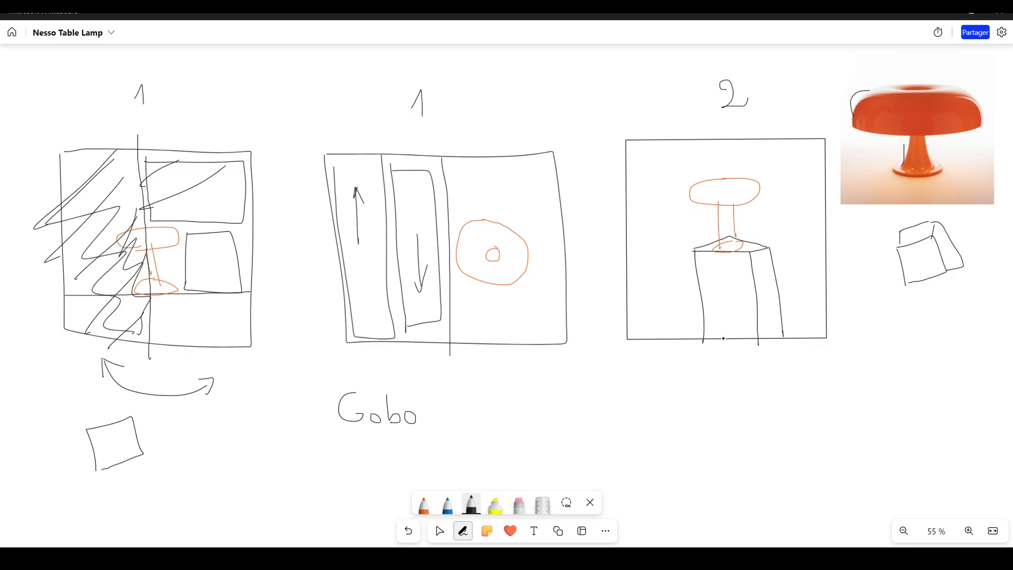
mouse_move(641, 419)
left_mouse_down()
mouse_move(678, 377)
mouse_move(630, 389)
mouse_move(659, 369)
left_mouse_up()
left_click_drag(723, 193, 723, 191)
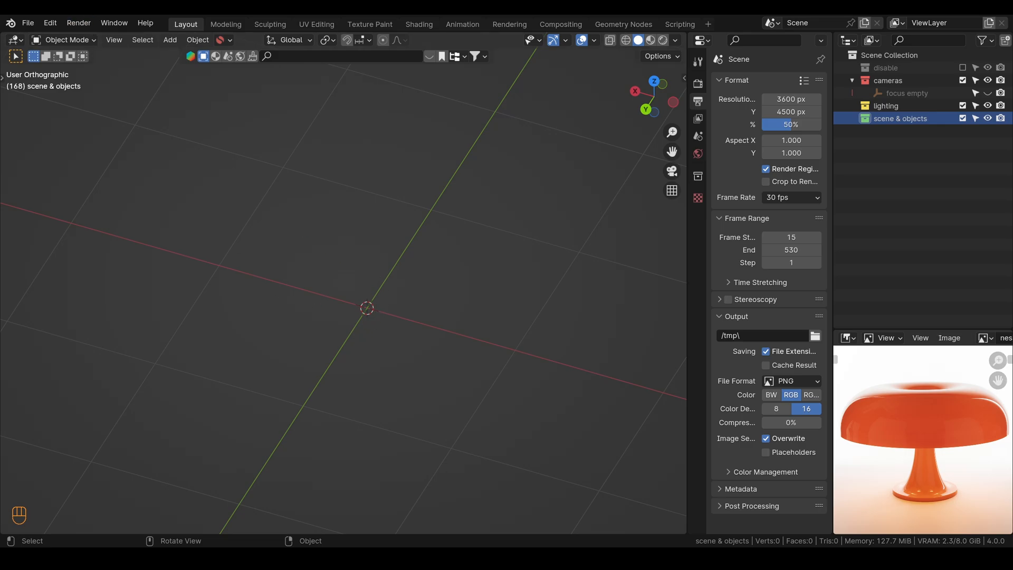
Switch to Blender, set the viewport to the back orthographic view and delete the existing object
key("alt+Tab")
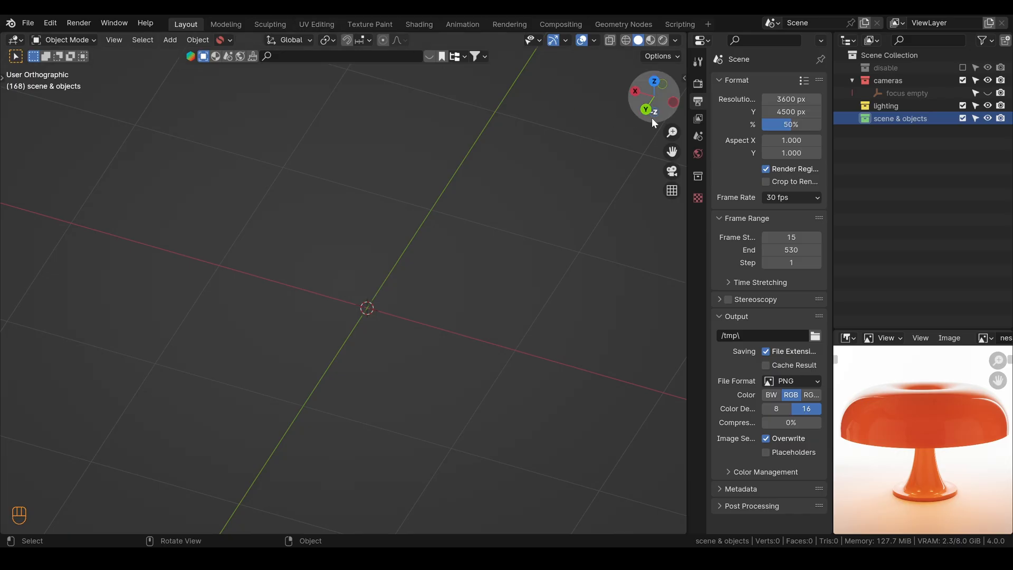
left_click_drag(651, 118, 413, 264)
key("Delete")
Add the dimensioned lamp drawing as a reference image and scale it down to about 0.29
key("shift+a")
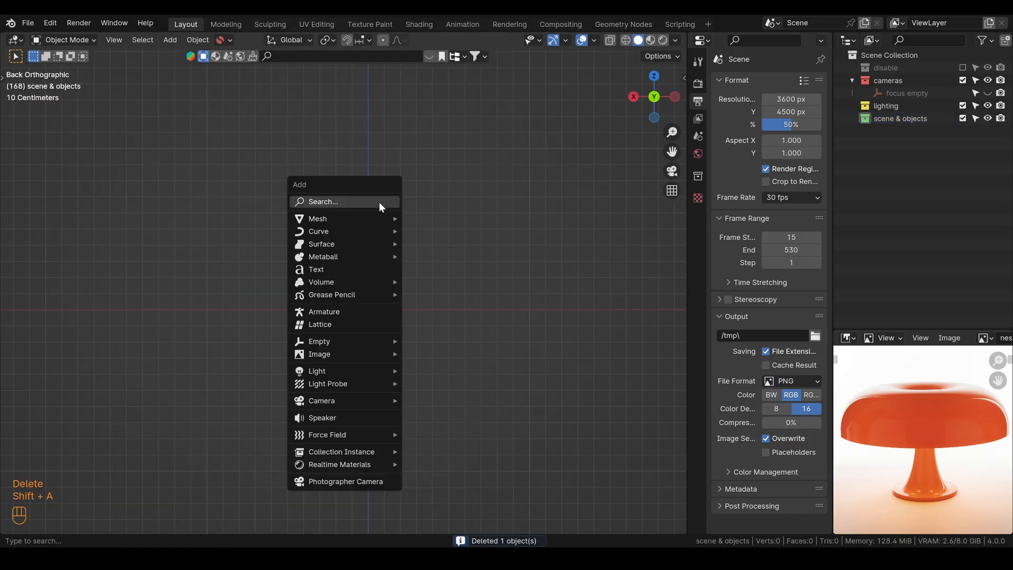
type("ref")
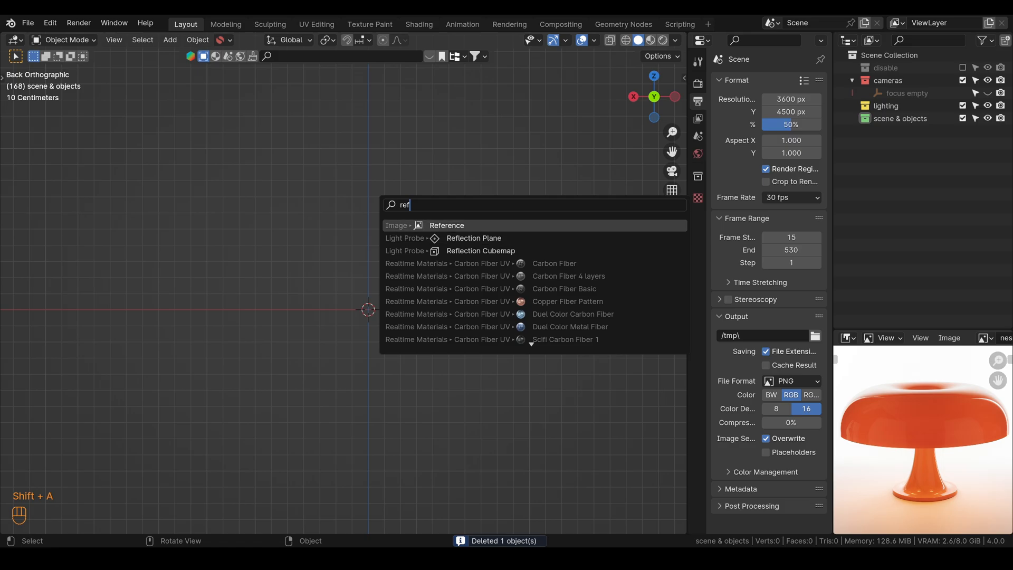
key("Return")
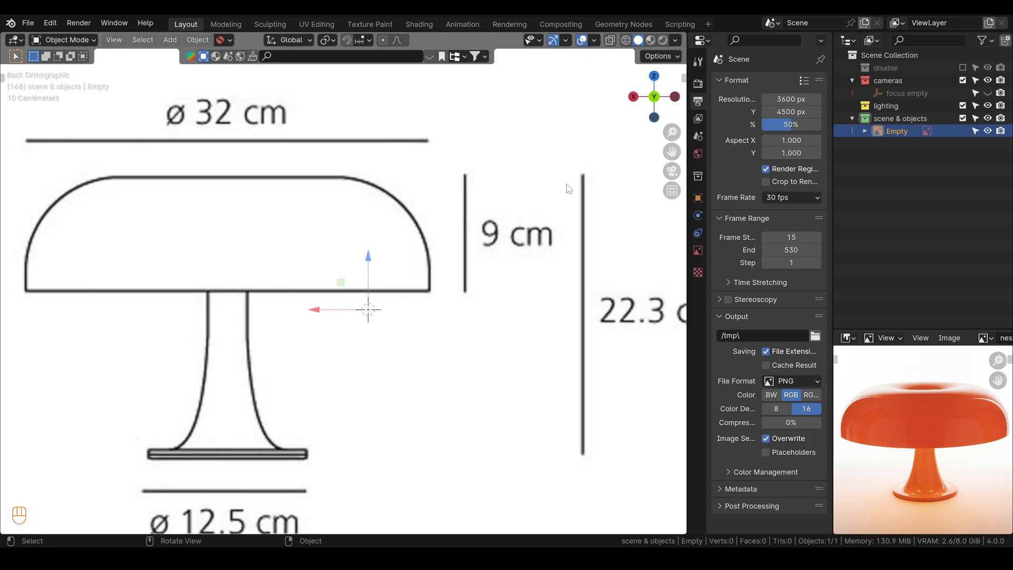
key("s")
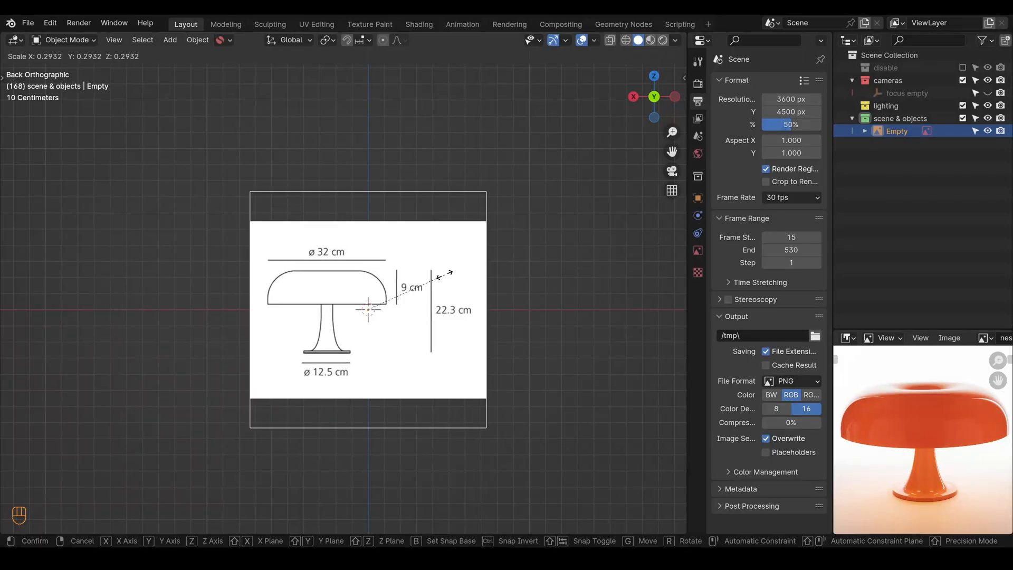
left_click(450, 274)
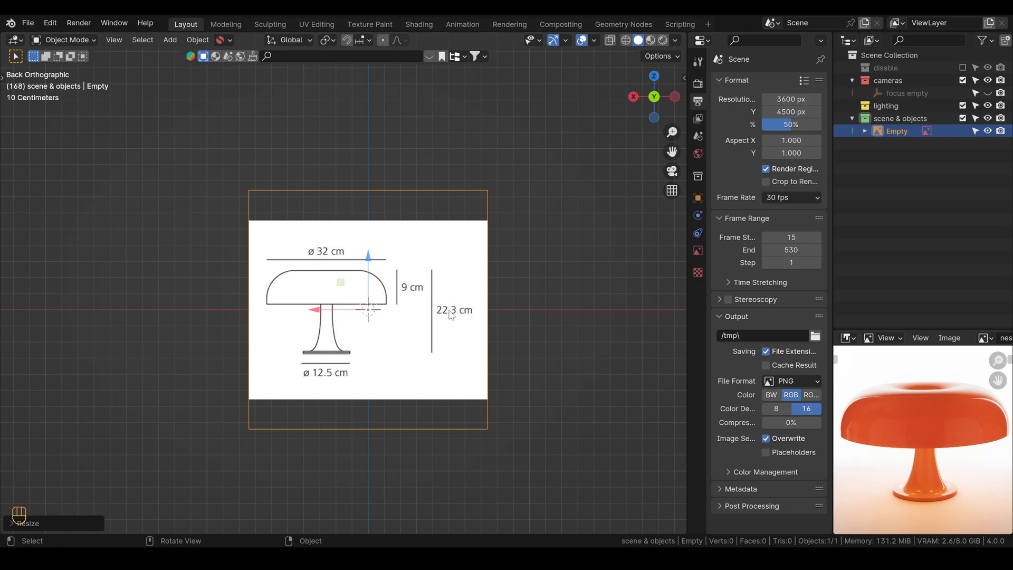
Add a cube with a size of 22.3 cm as a height gauge for the lamp drawing
key("shift+a")
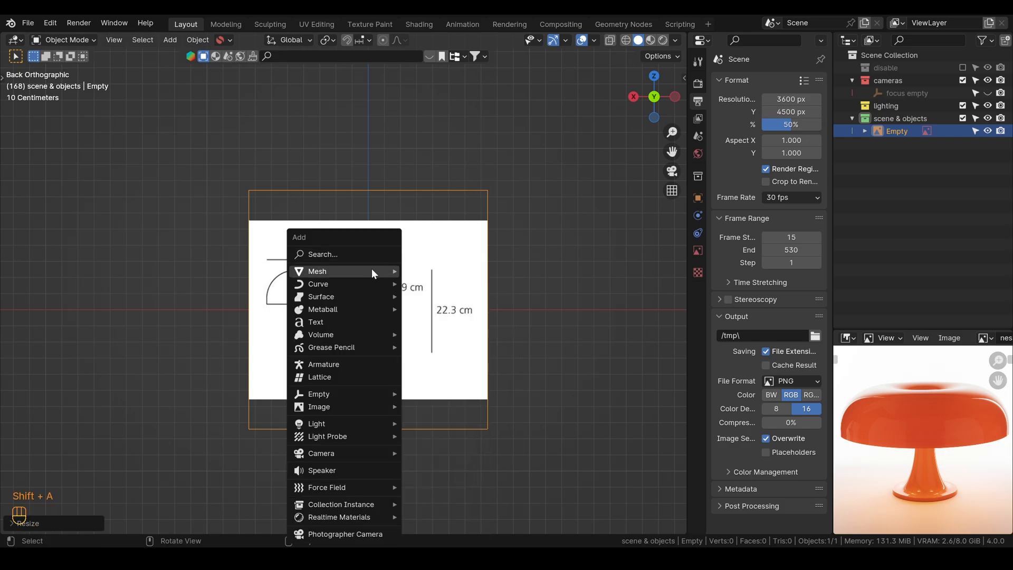
key("Escape")
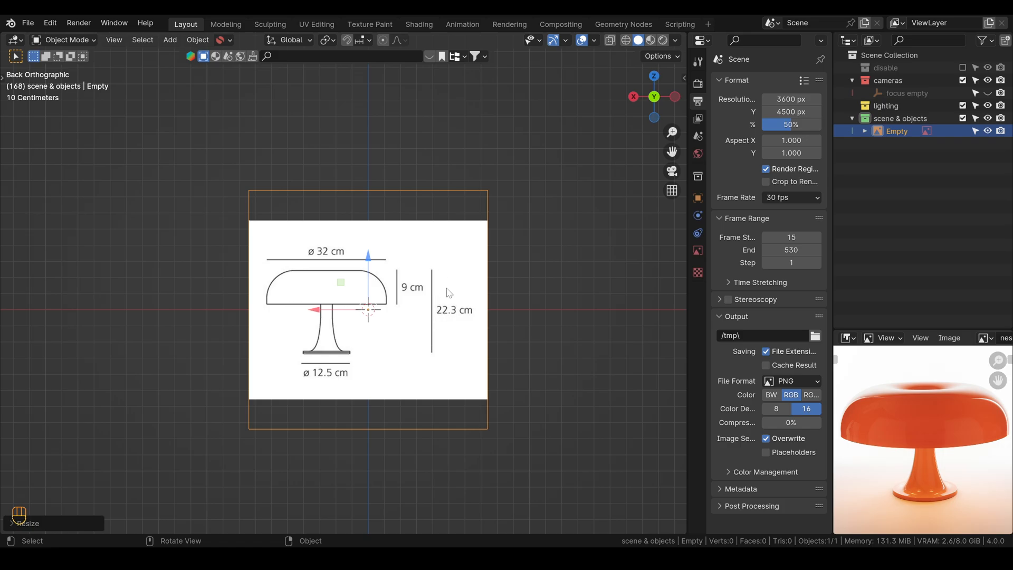
key("shift+a")
mouse_move(420, 273)
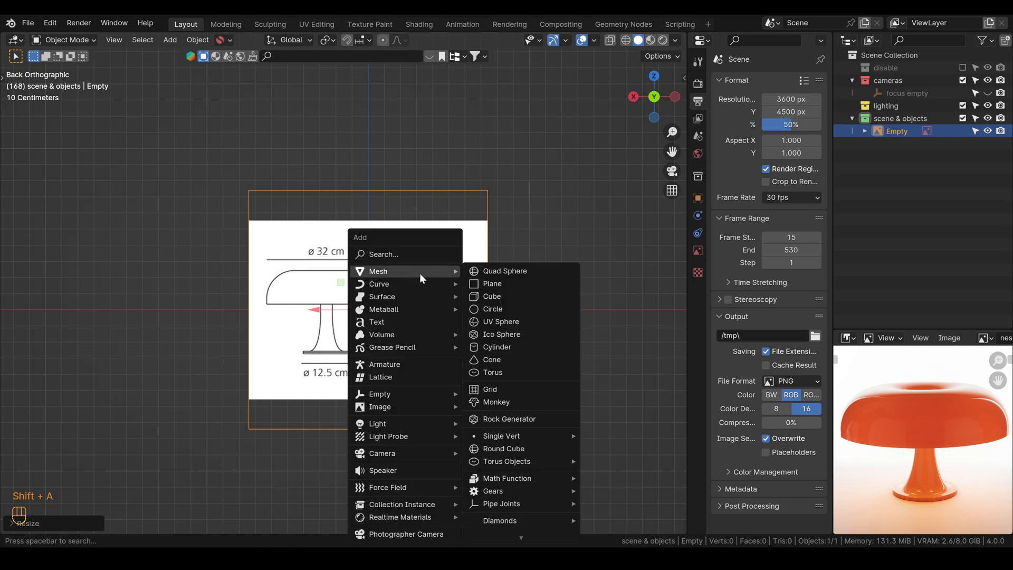
left_click(480, 294)
left_click(23, 518)
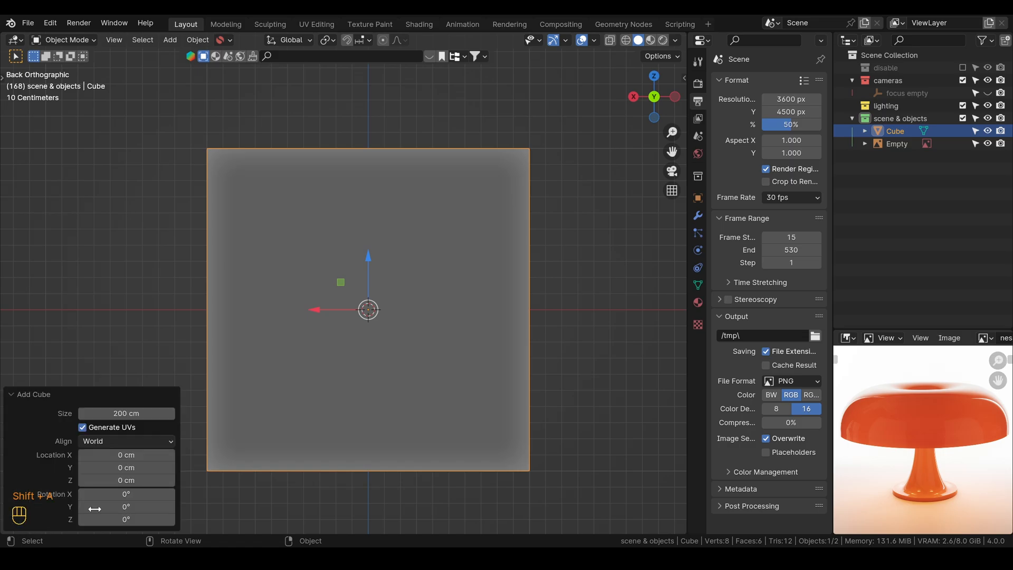
left_click(127, 413)
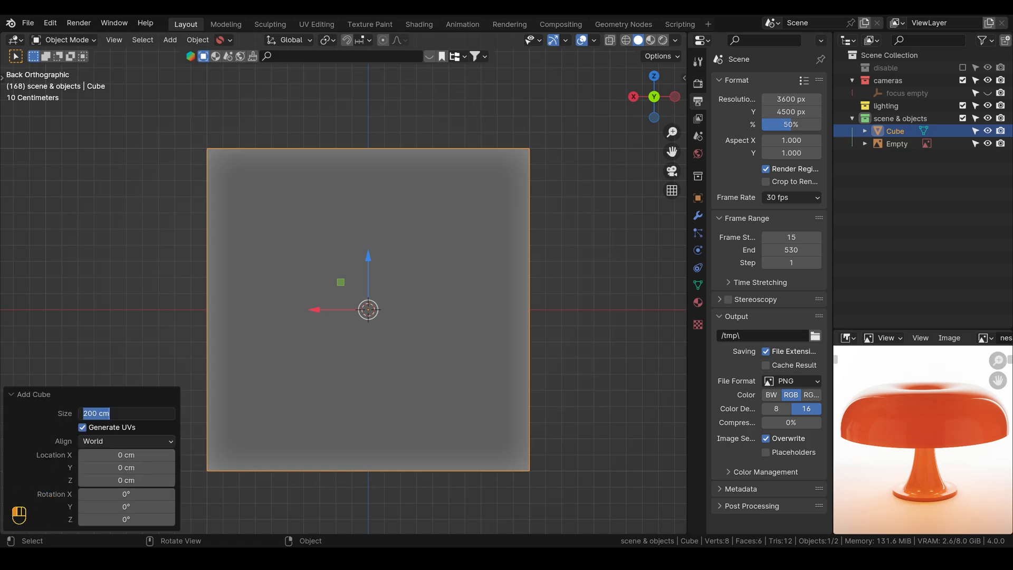
type("22.3")
key("Return")
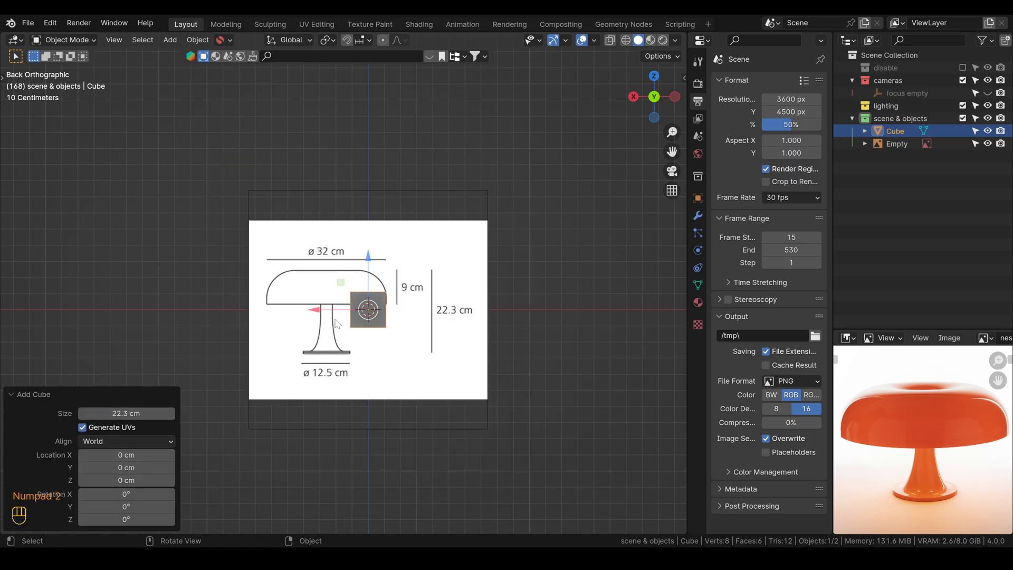
Scale the reference image down, and fine-tune it by 1.105, to bring its 22.3 cm height line close to the cube's height
left_click(471, 275)
scroll(606, 243, "up", 4)
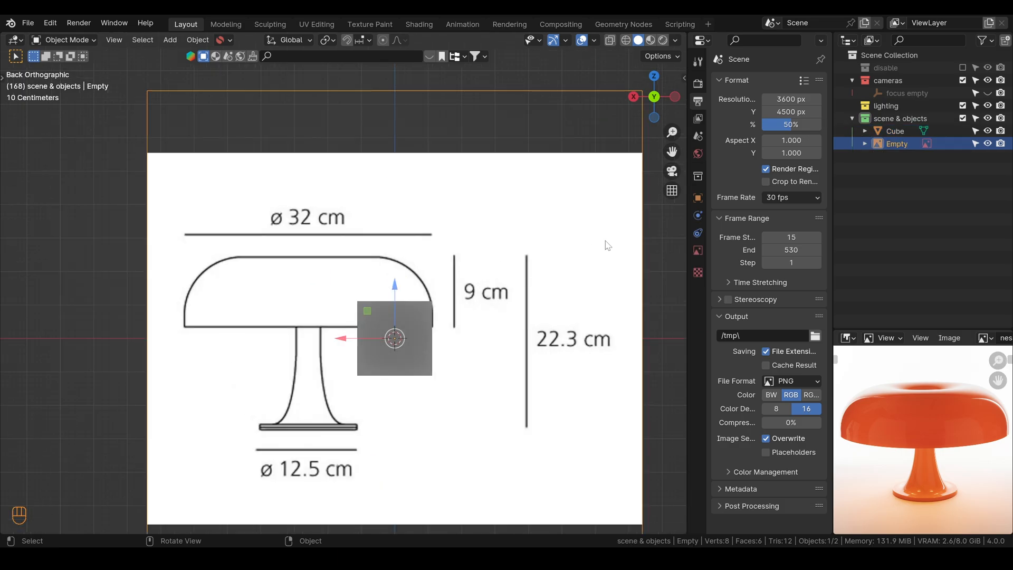
key("s")
left_click(543, 226)
scroll(577, 293, "up", 3)
key("s")
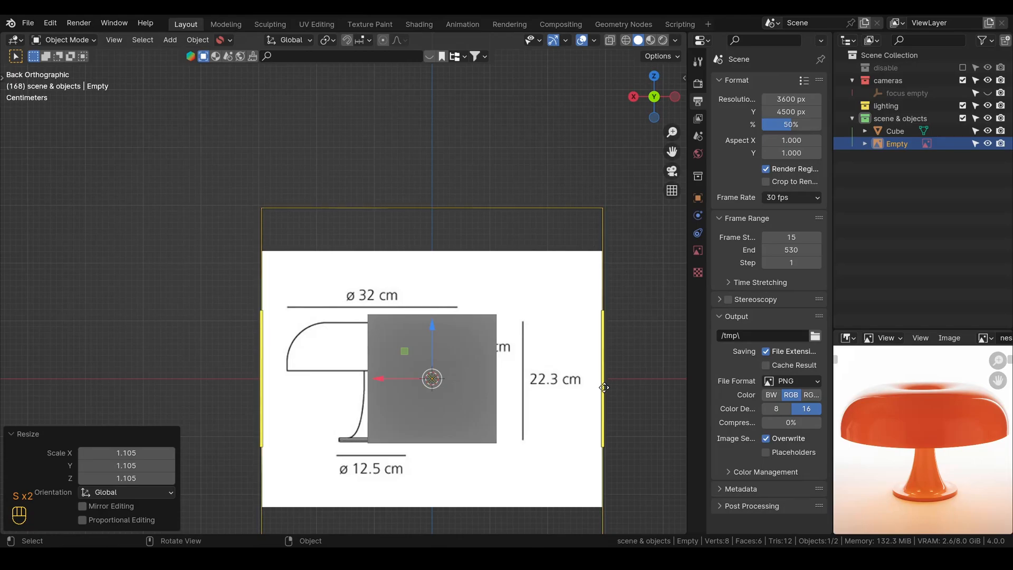
Move the reference image and scale it by 1.076 so its 22.3 cm height line aligns with the cube's side
key("g")
left_click(566, 387)
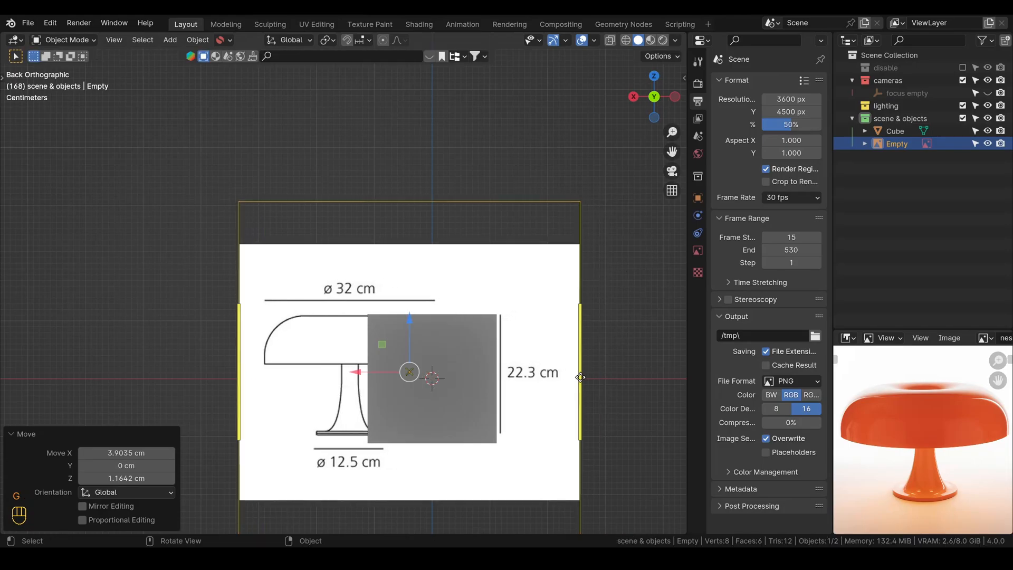
key("s")
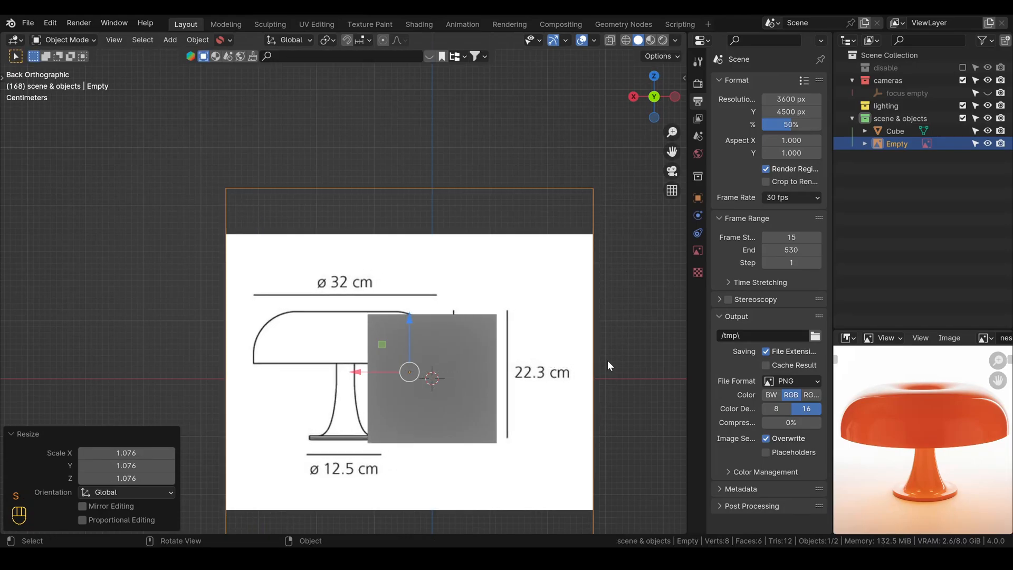
left_click(606, 360)
key("g")
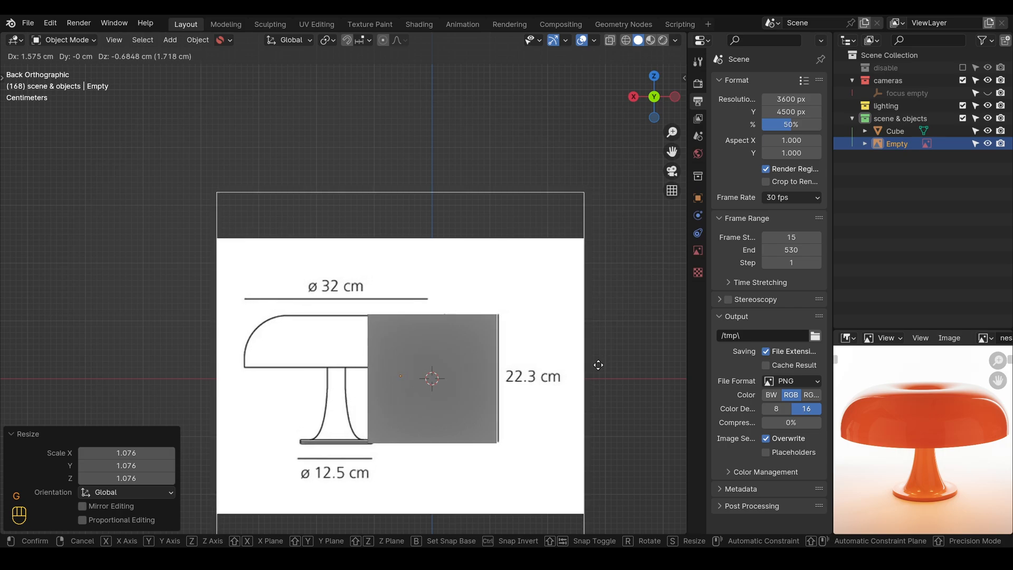
left_click(597, 363)
Delete the 22.3 cm cube
left_click(415, 354)
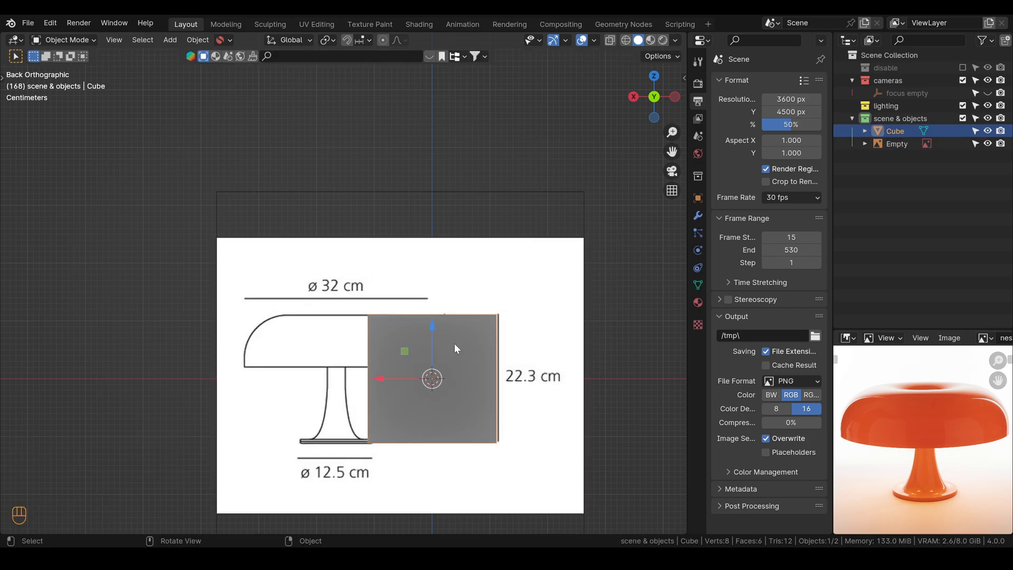
key("Delete")
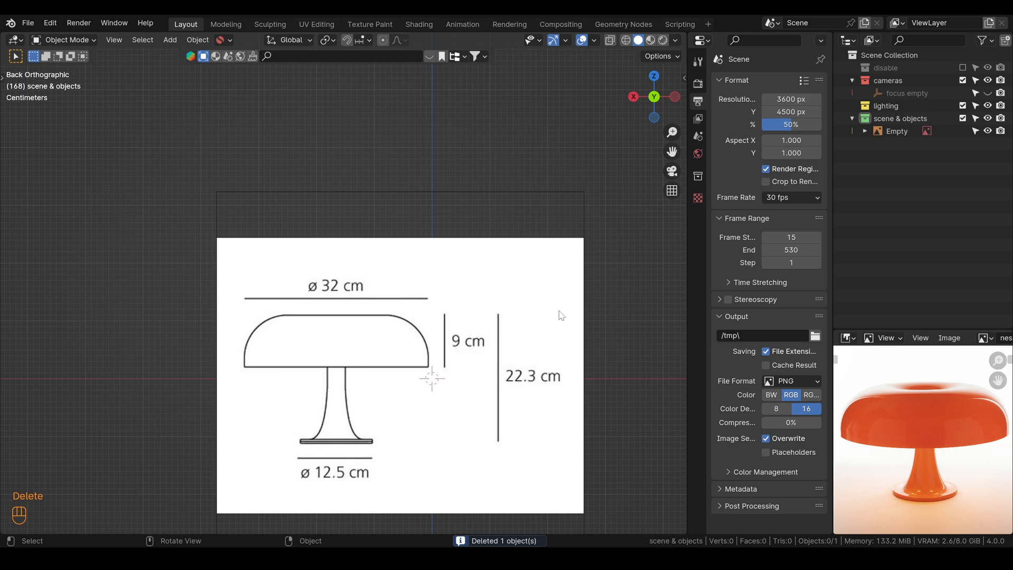
left_click_drag(580, 310, 547, 234, "alt+shift")
Lower the reference image's opacity to 0.314
left_click(489, 234)
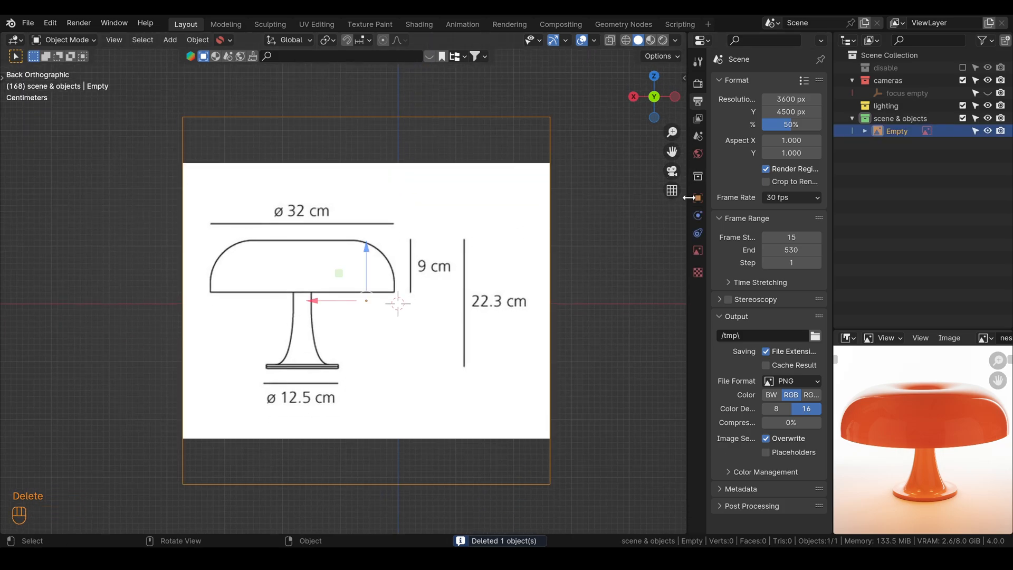
left_click(697, 250)
left_click(698, 233)
left_click(698, 250)
left_click(760, 231)
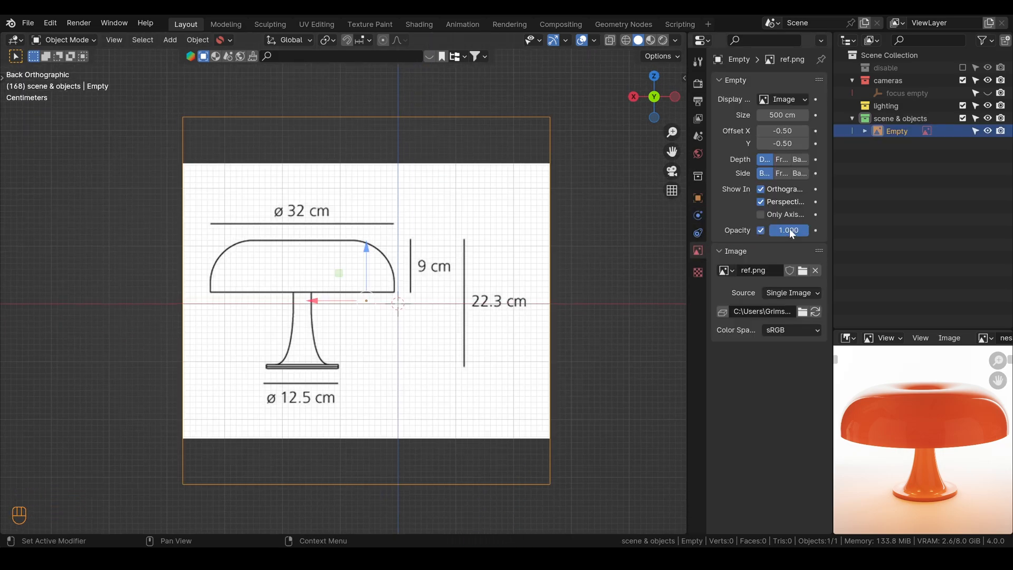
left_click_drag(791, 230, 782, 230)
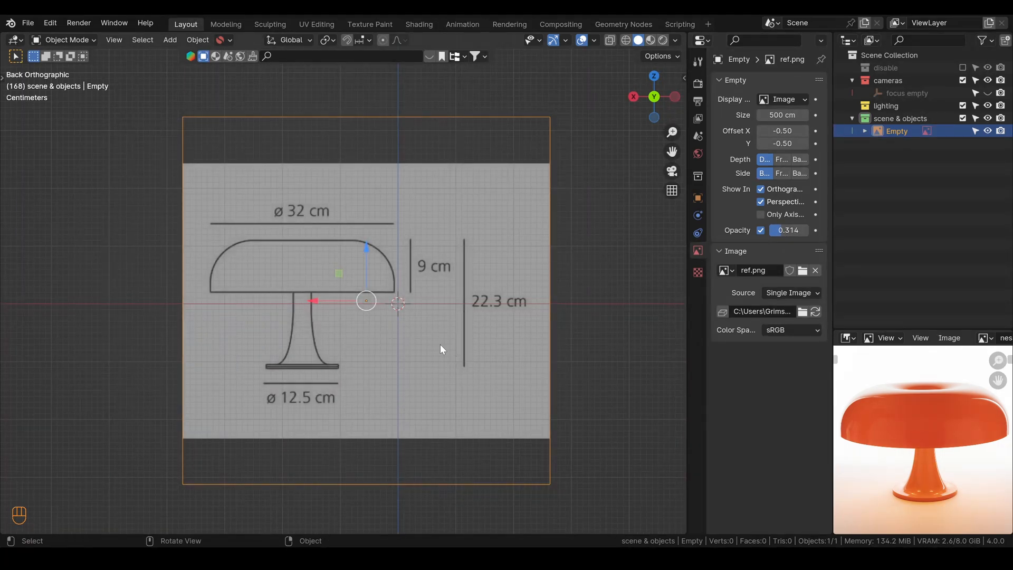
Move the reference image about -16.57 cm in X and 11.18 cm in Z so the lamp's base is centred on the world origin
key("g")
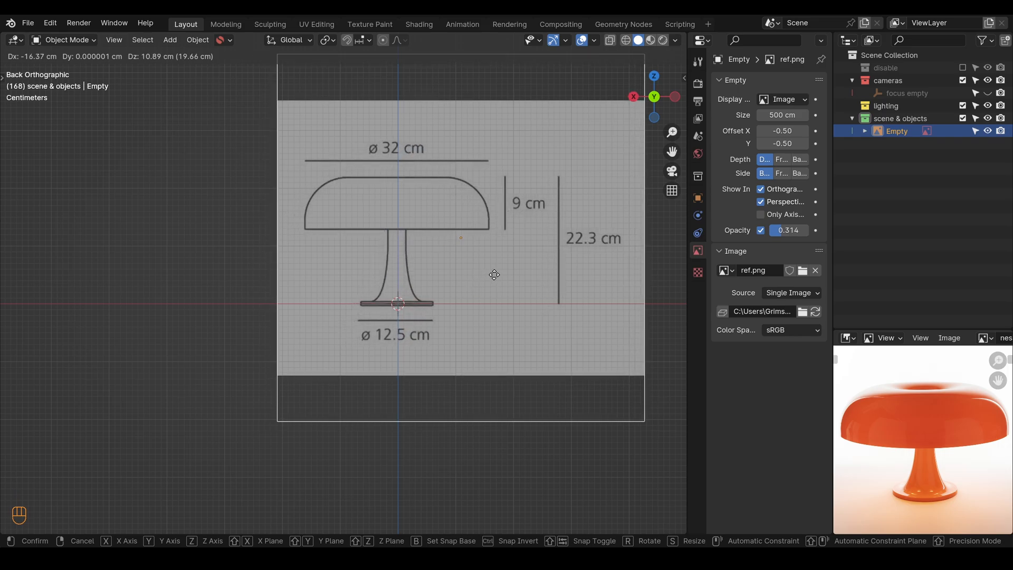
key("shift")
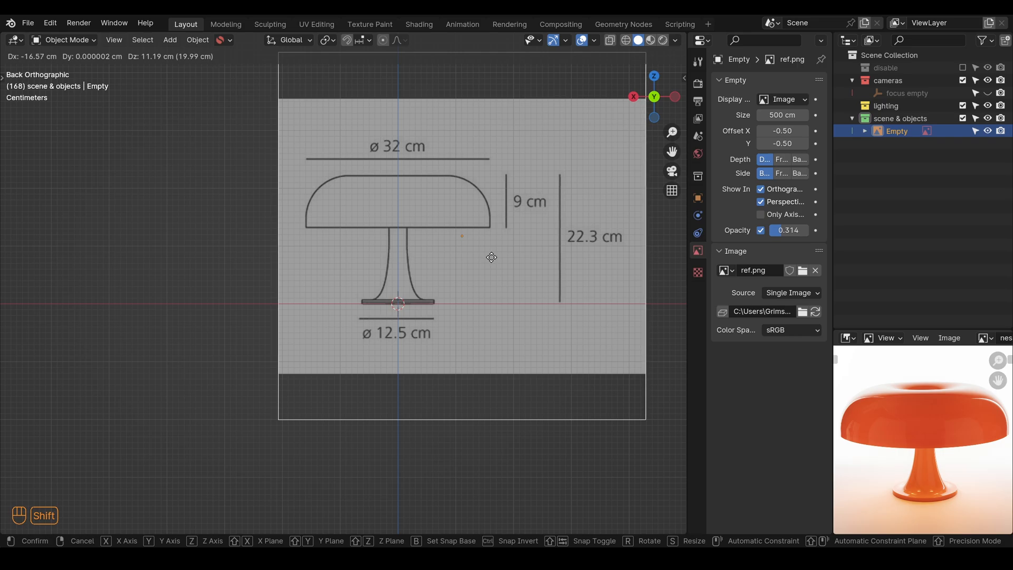
left_click(491, 257)
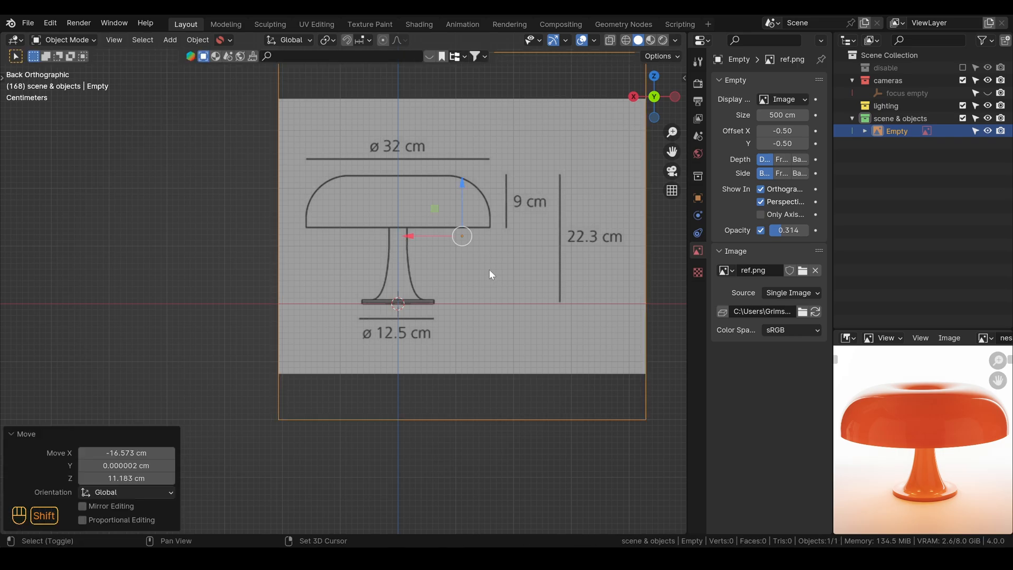
middle_click_drag(489, 269, 473, 286, "shift")
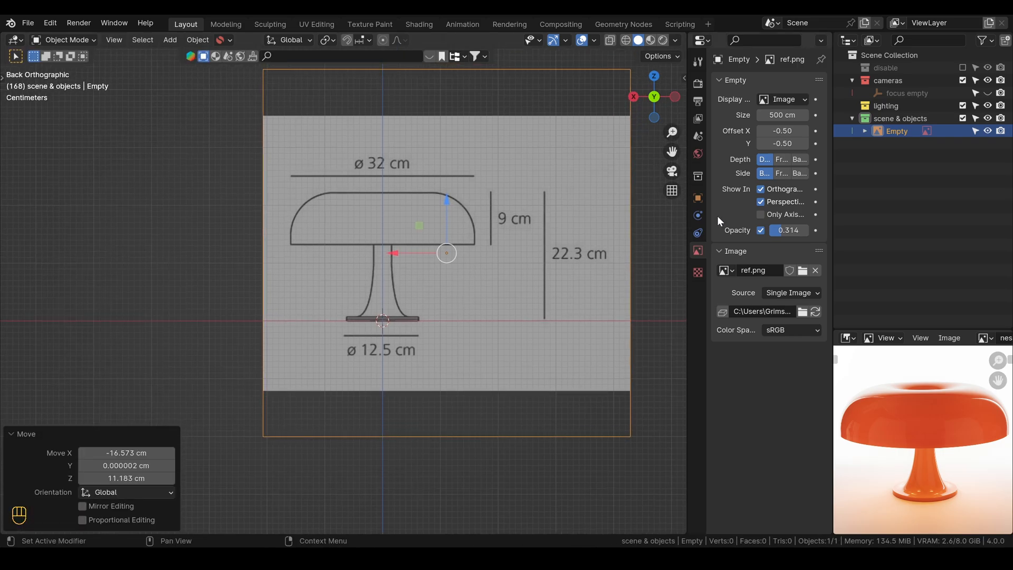
Make the reference image unselectable in the scene and rename it as ref
left_click(976, 131)
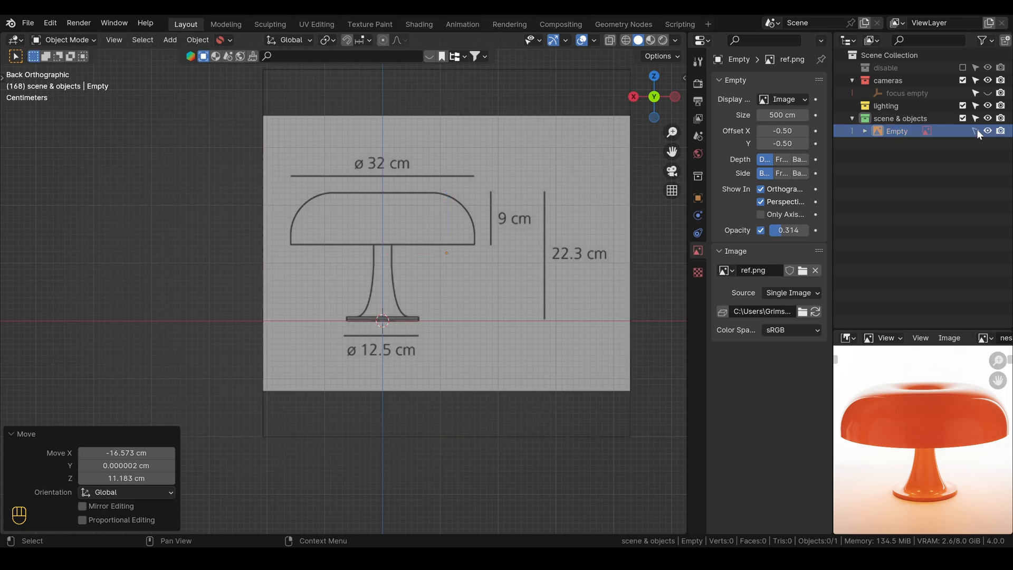
double_click(896, 131)
type("ref")
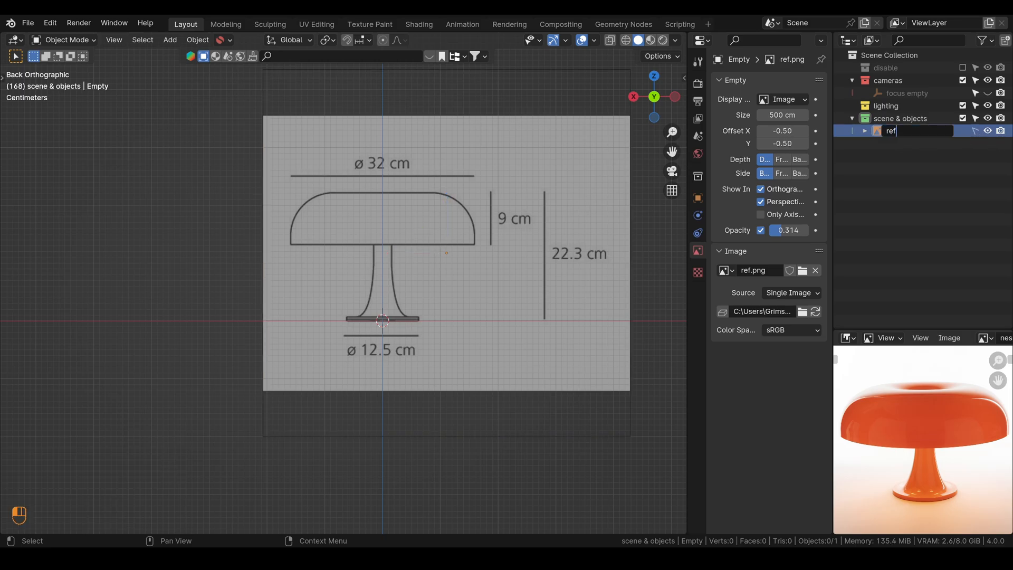
key("Return")
Search the add-ons in the preferences for "extr" to check whether the Extra Objects add-ons are enabled
scroll(466, 294, "up", 3)
middle_click_drag(466, 295, 413, 261, "shift")
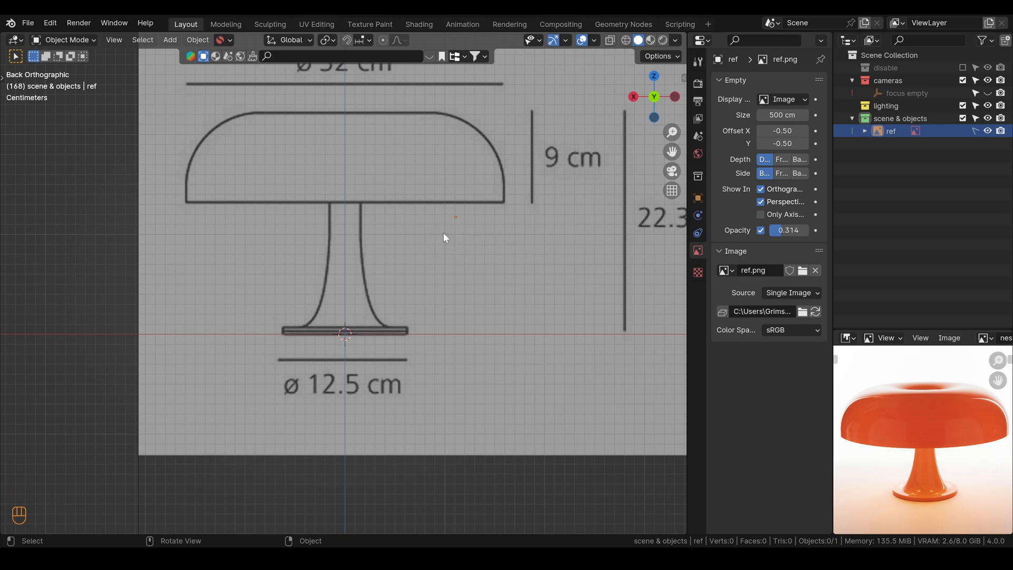
key("ctrl+comma")
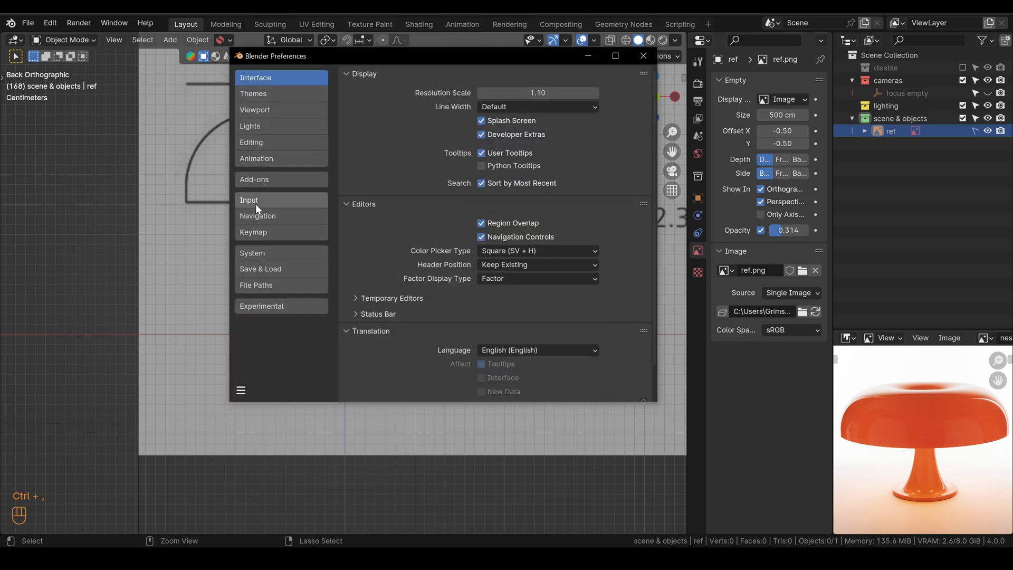
left_click(270, 177)
left_click(606, 92)
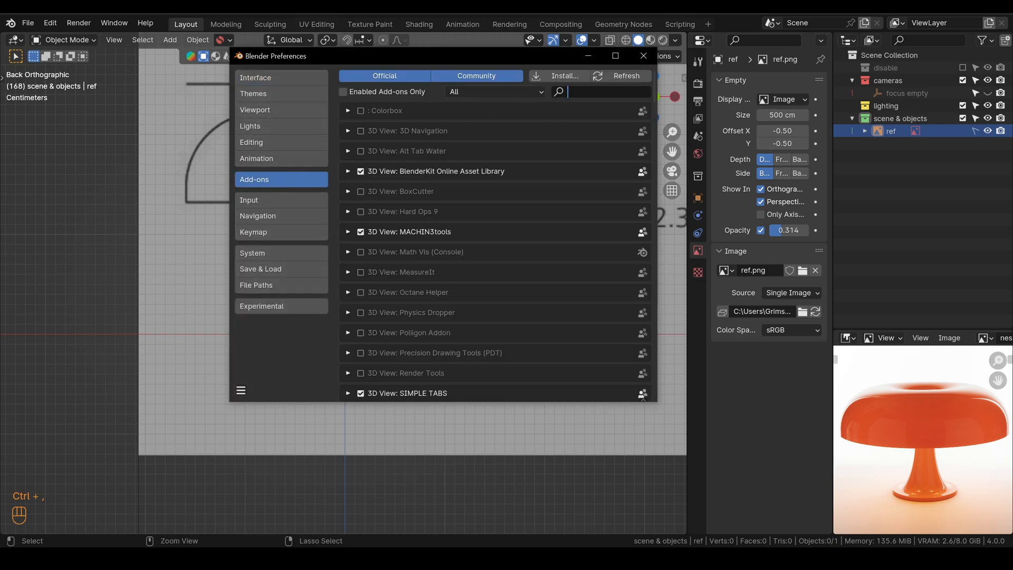
type("extr")
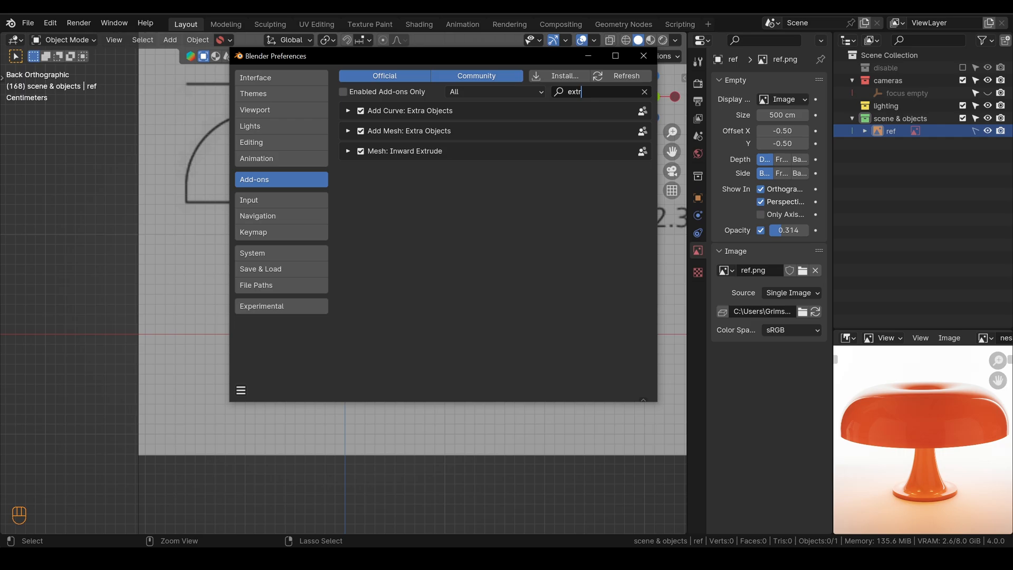
left_click(643, 56)
Add a single vertex mesh at the world origin and set the editing to vertex selection
key("shift+a")
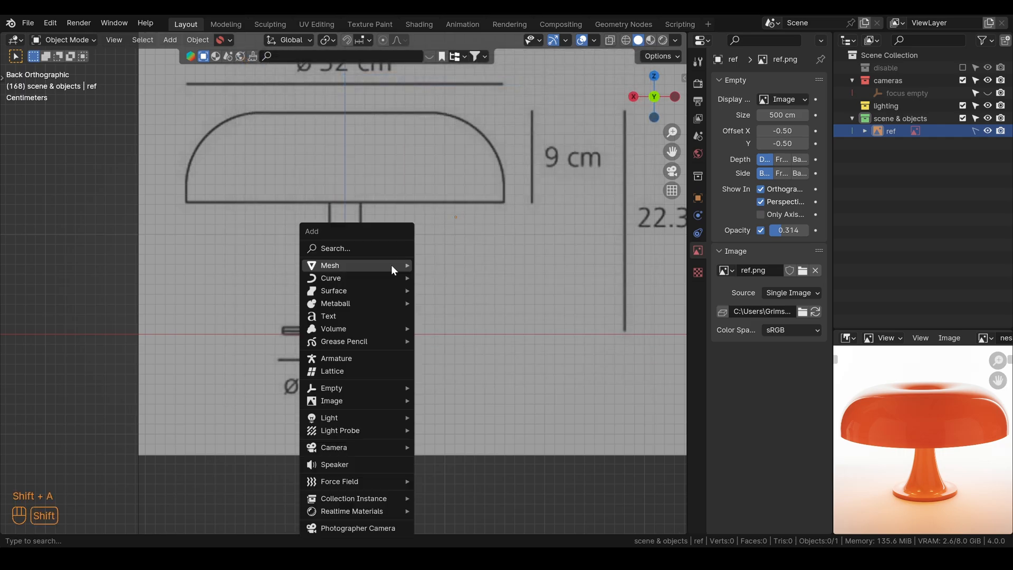
mouse_move(391, 265)
type("vert")
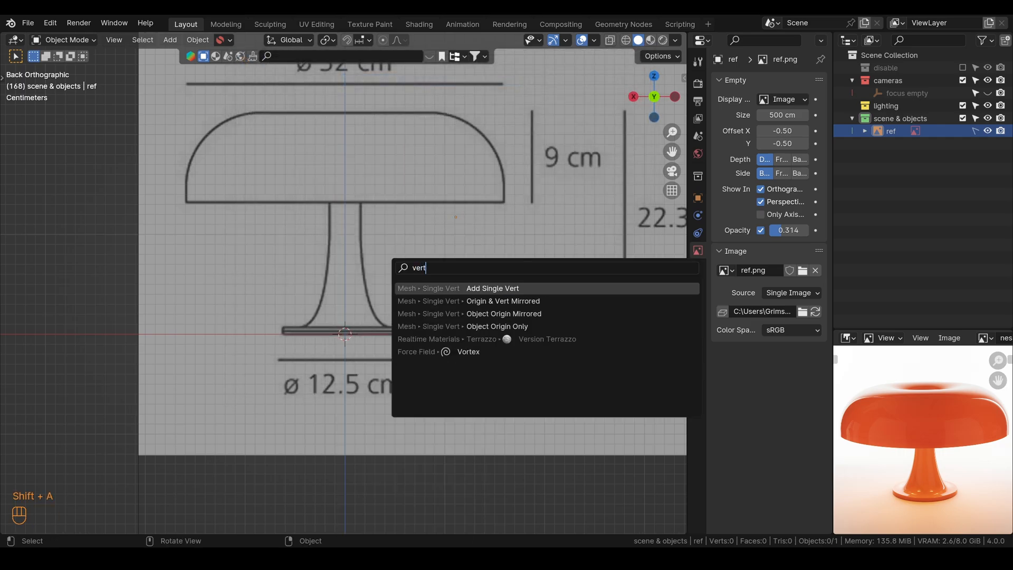
key("Return")
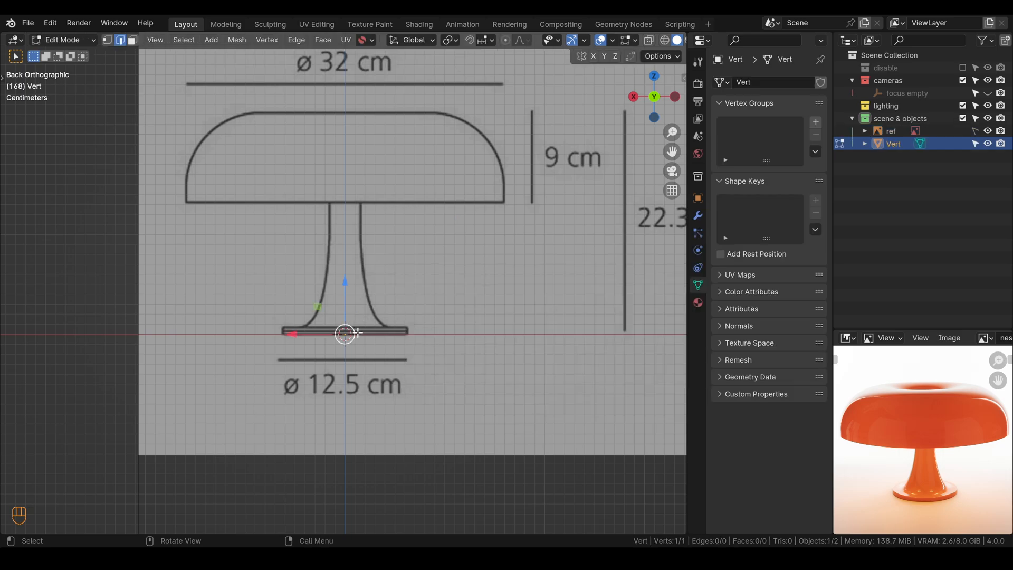
key("Tab")
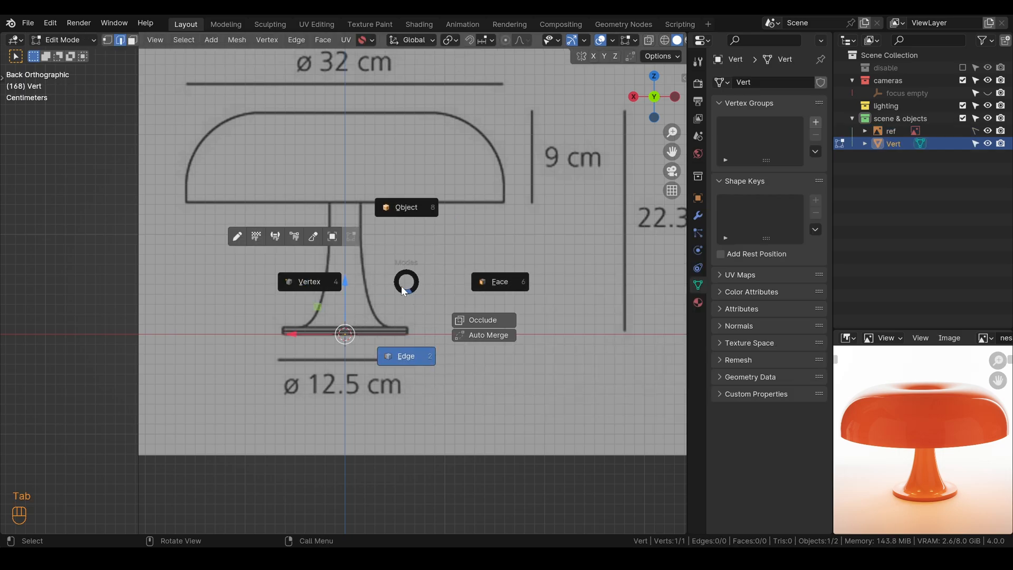
left_click(302, 285)
Outline half of the lamp's base by extruding the vertex about 6.31 cm in X, 0.76 cm in Z and -2.25 cm in X
scroll(300, 283, "up", 3)
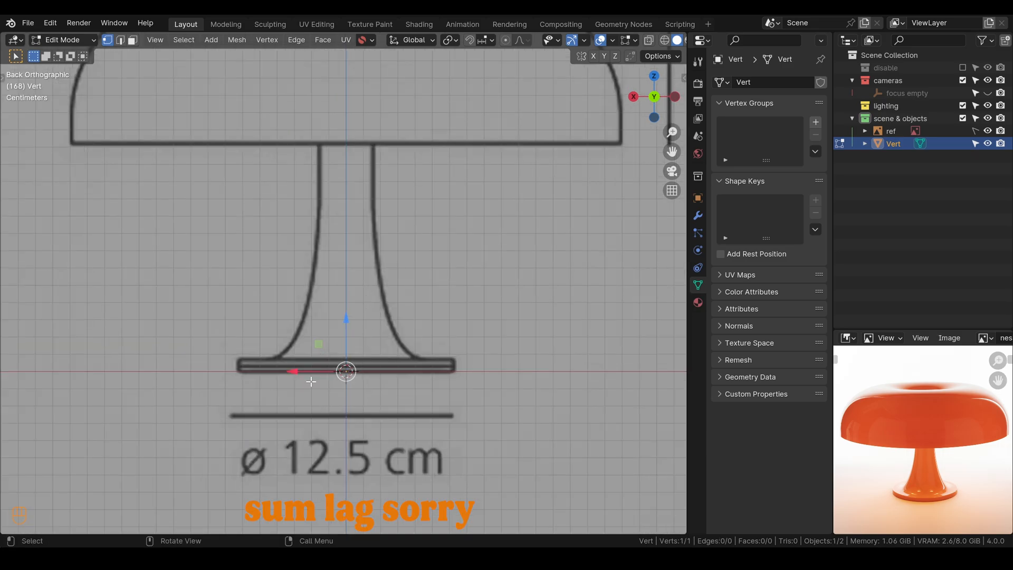
key("x")
key("Escape")
key("e")
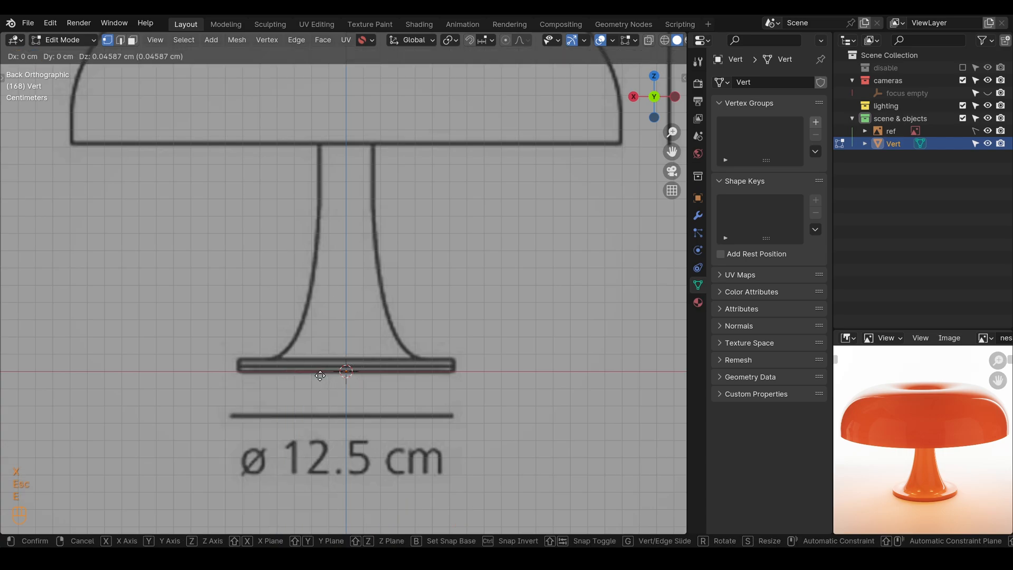
key("x")
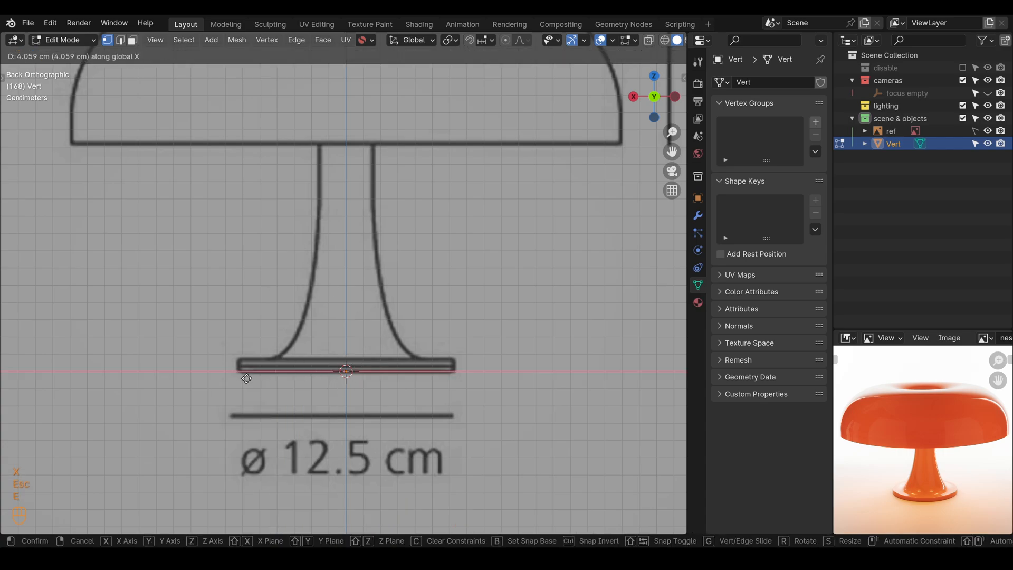
left_click(212, 380)
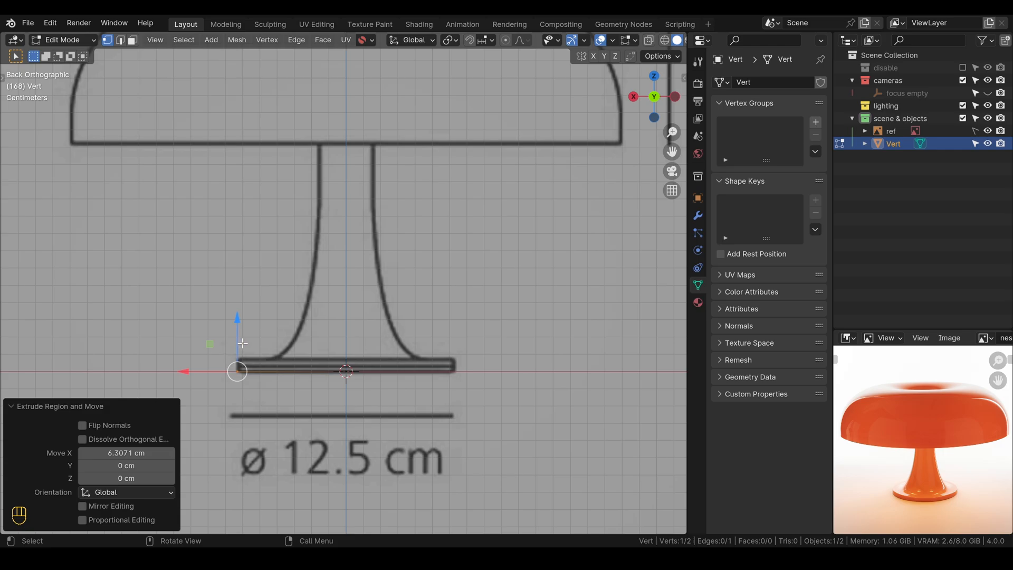
key("e")
key("z")
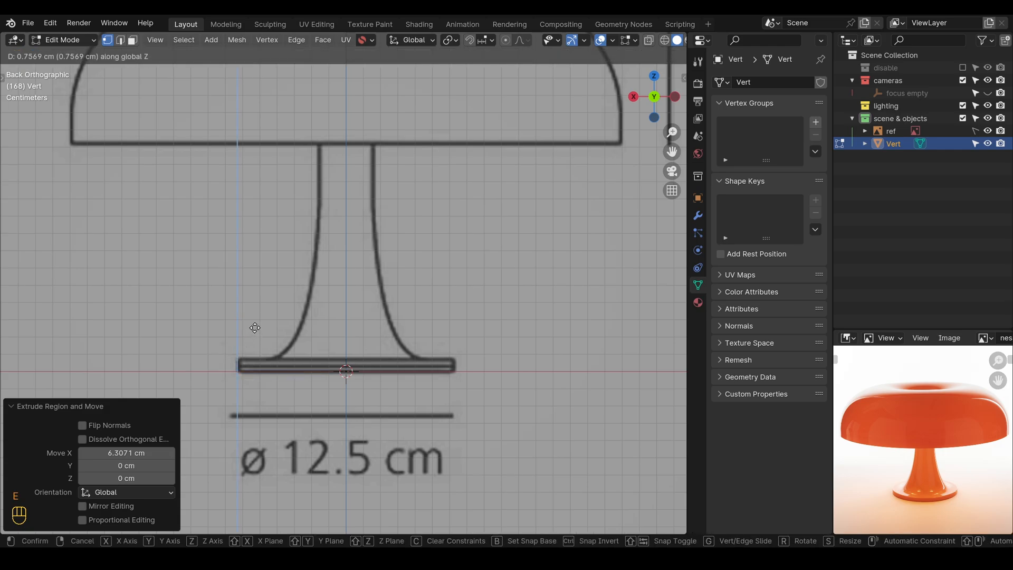
left_click(255, 327)
key("e")
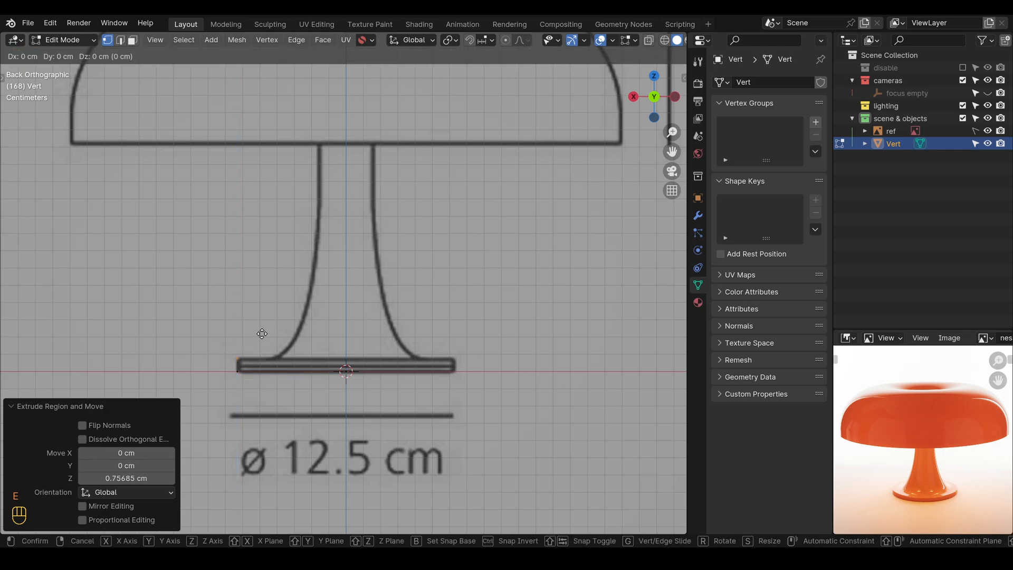
key("x")
left_click(300, 333)
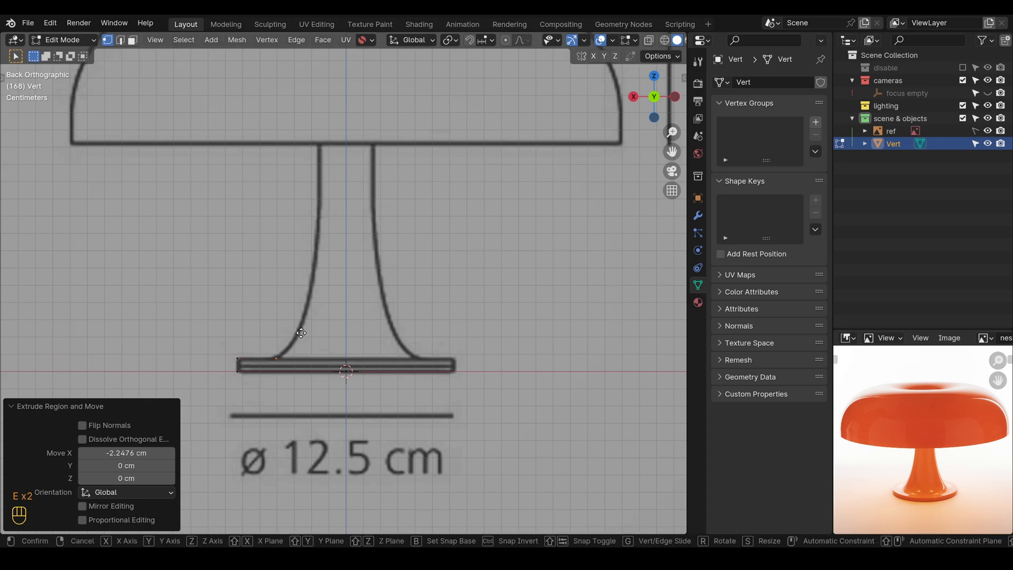
Trace the stem's curve up to the shade's lower edge with six extrusions, the last about 1.77 cm straight up in Z
key("e")
left_click(320, 312)
key("e")
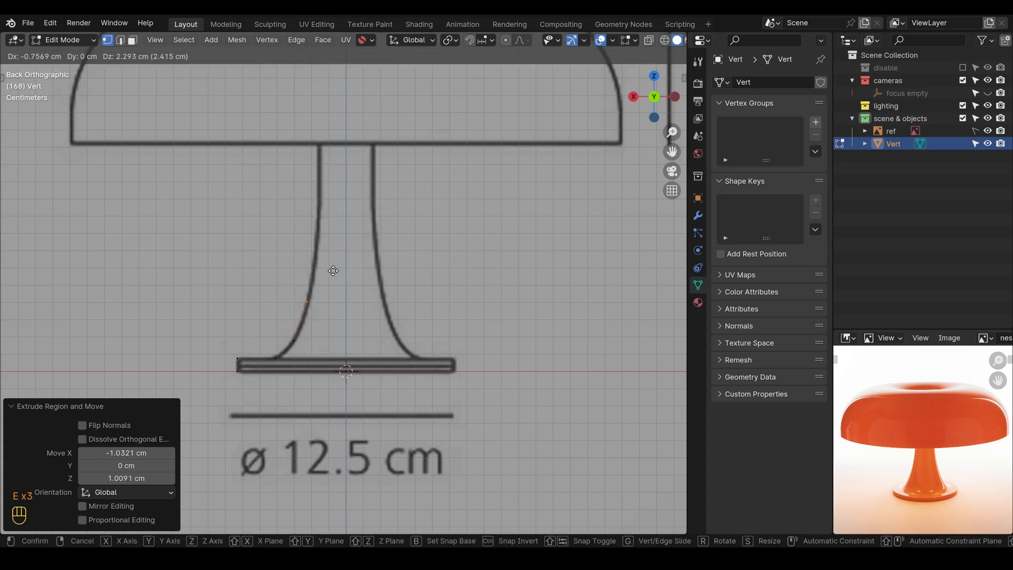
left_click(336, 273)
key("e")
left_click(340, 228)
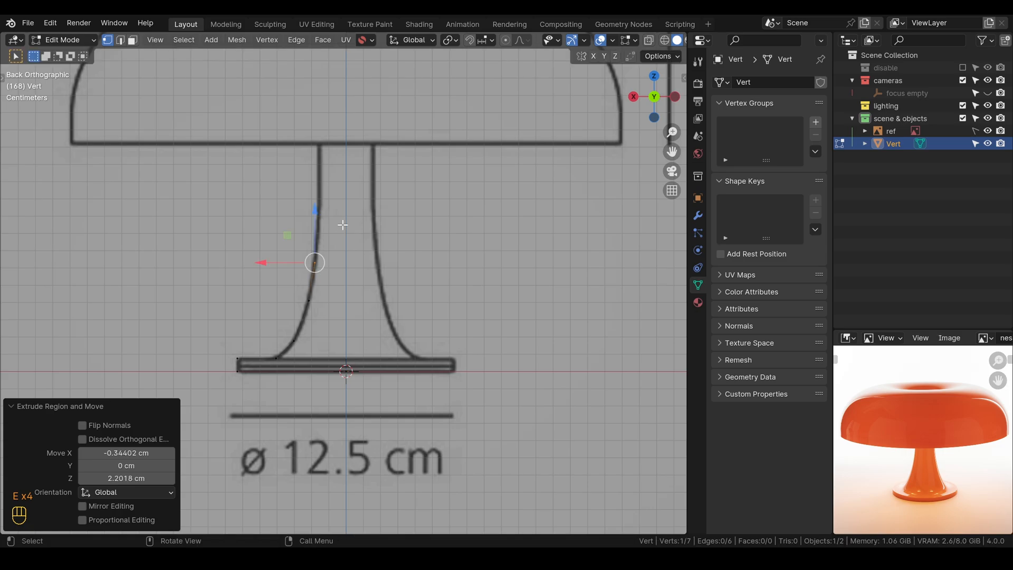
key("e")
left_click(344, 168)
key("e")
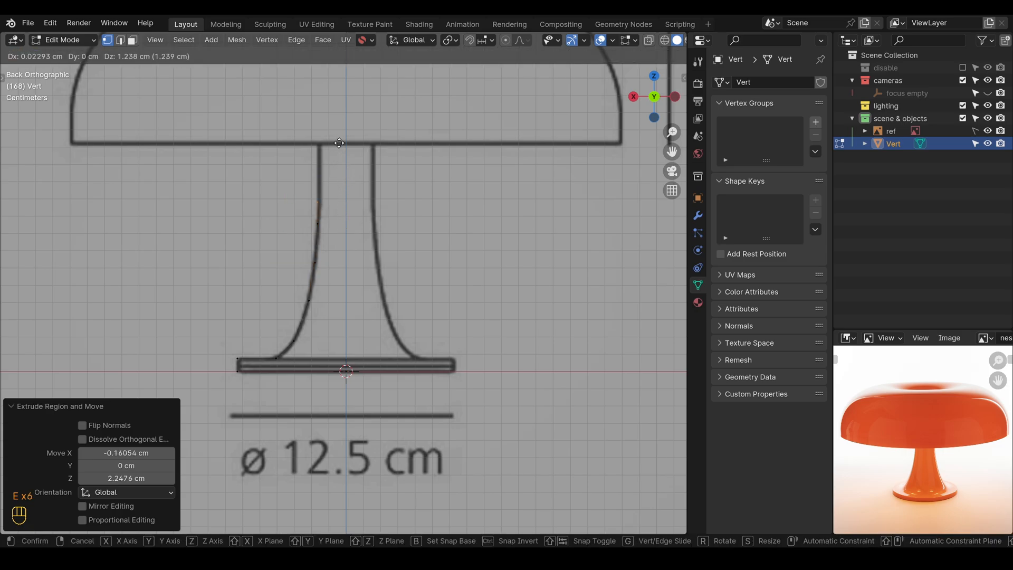
left_click(340, 118)
key("e")
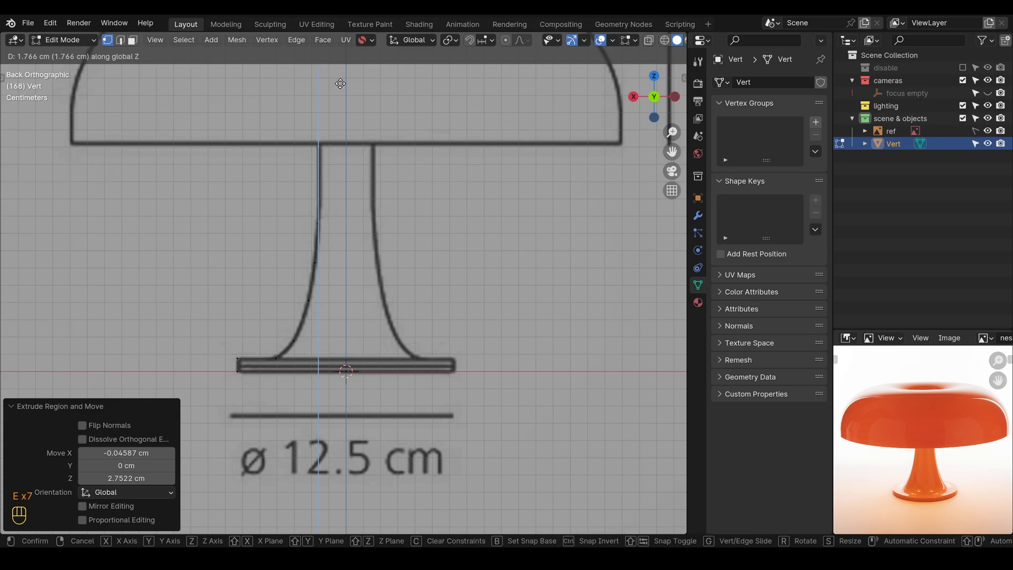
left_click(341, 83)
Extrude the stem's top vertex about 6.97 cm upward inside the shade
middle_click_drag(362, 122, 375, 254, "shift")
scroll(375, 253, "down", 3)
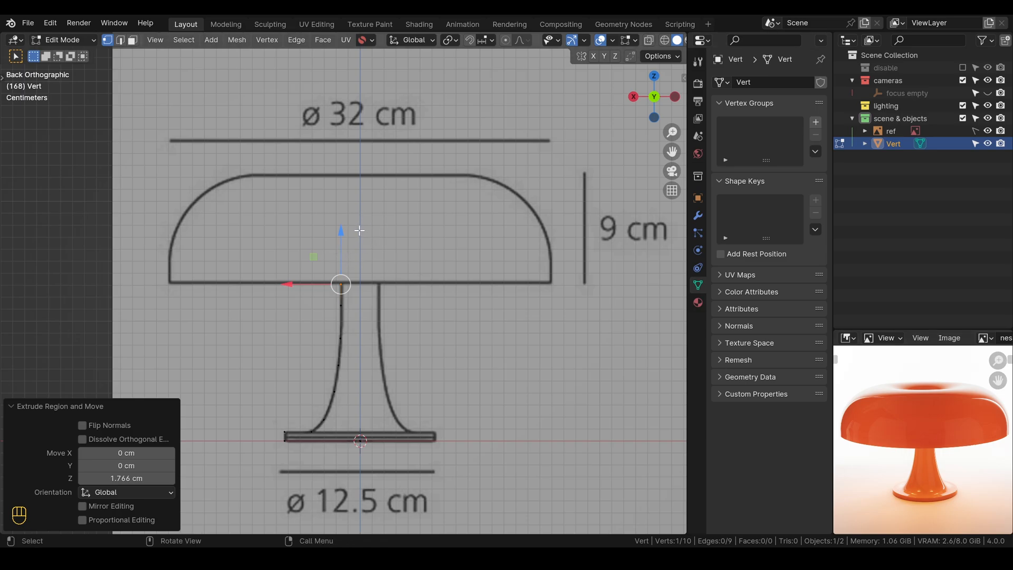
key("e")
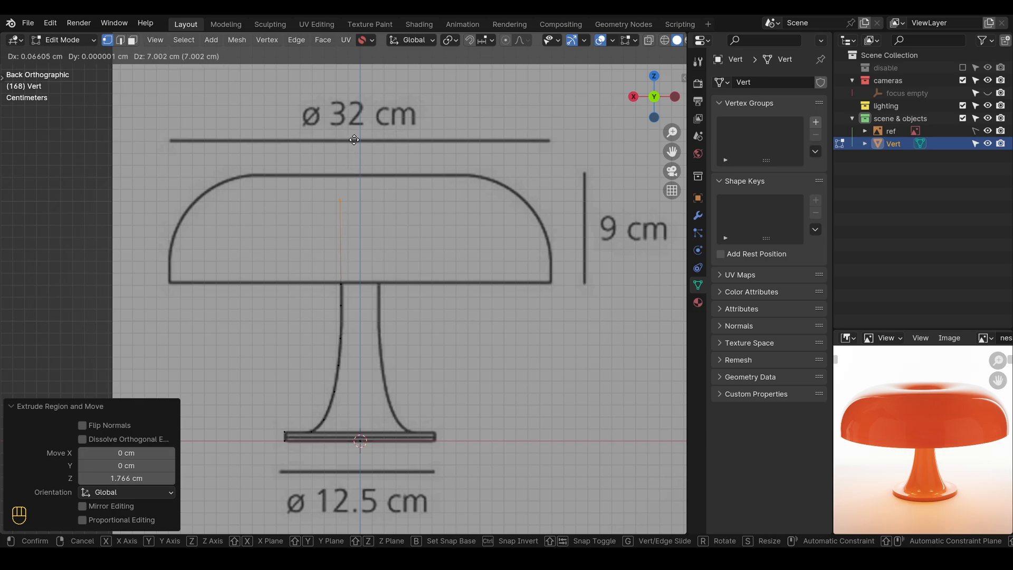
left_click(354, 139)
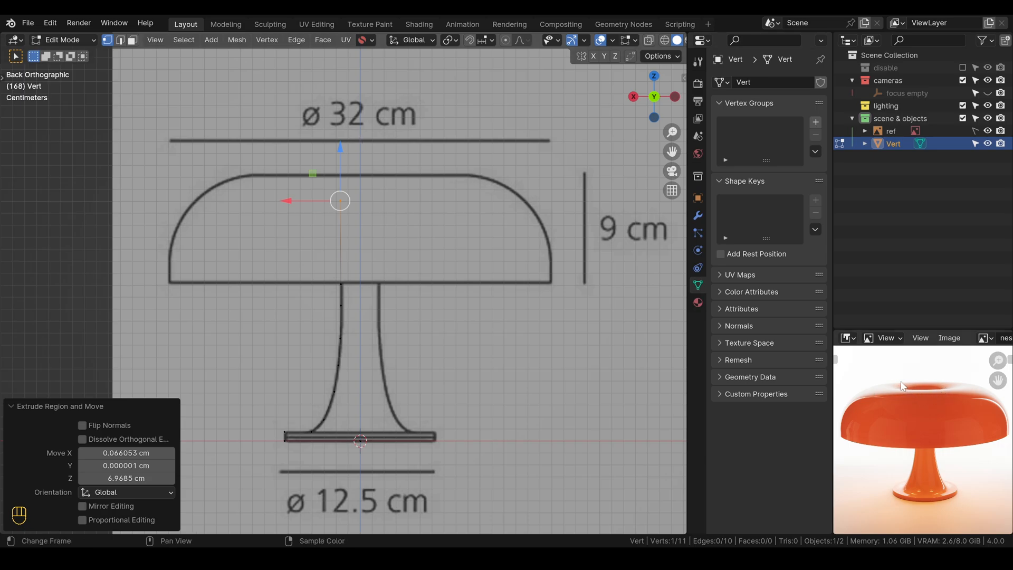
Slope the profile outward to the shade's top line with two extrusions and extend it about 5.28 cm along X
key("e")
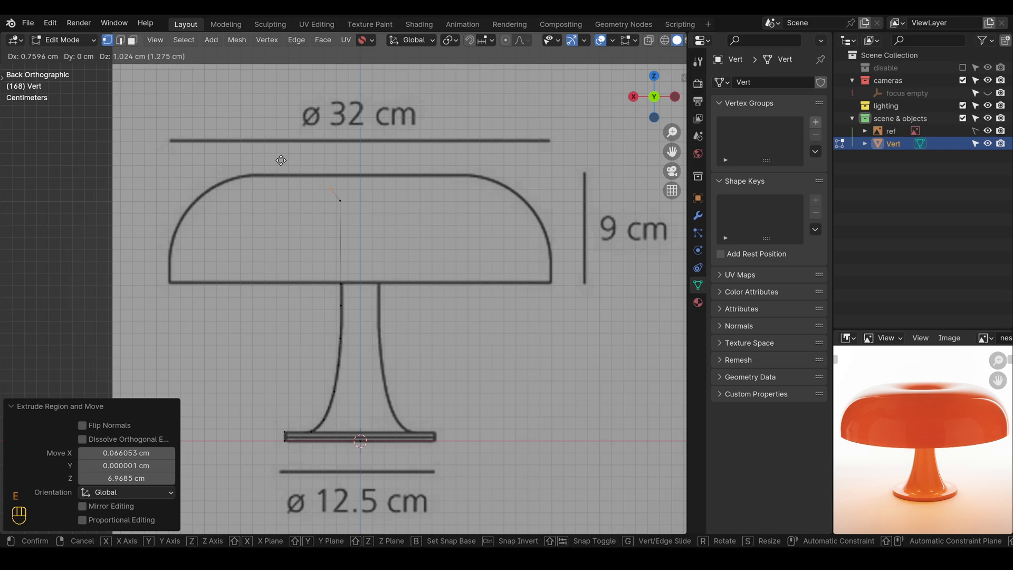
left_click(281, 161)
key("e")
left_click(257, 145)
key("e")
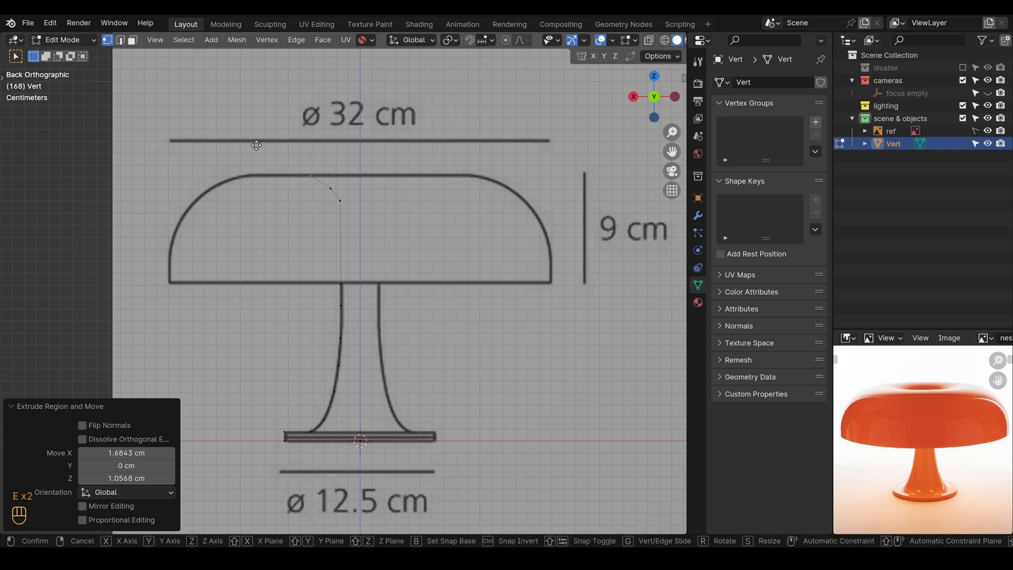
key("x")
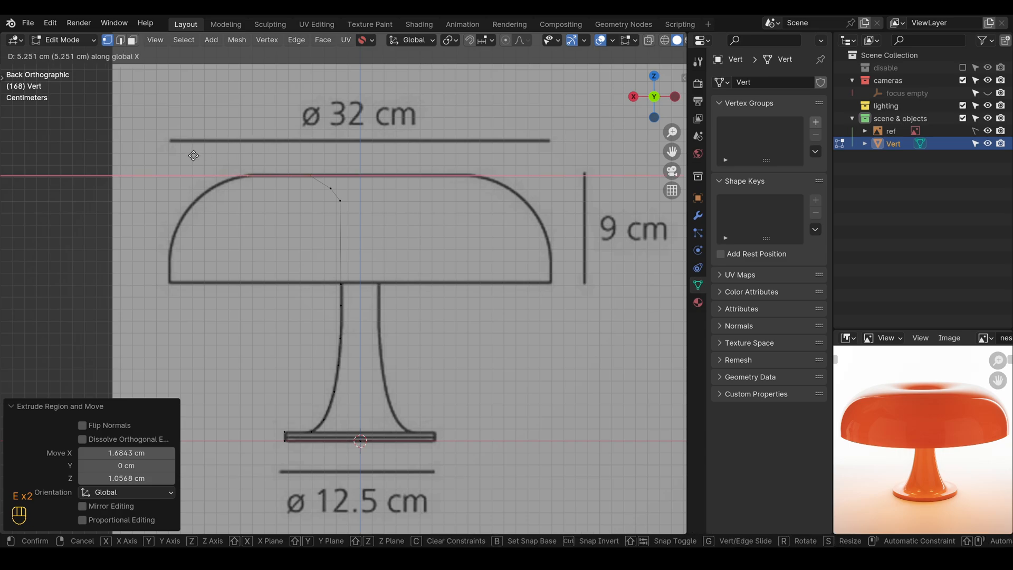
left_click(244, 173)
Trace the shade's rounded side down to its lower edge, ending about 1.98 cm straight down in Z, and return to Object Mode
key("e")
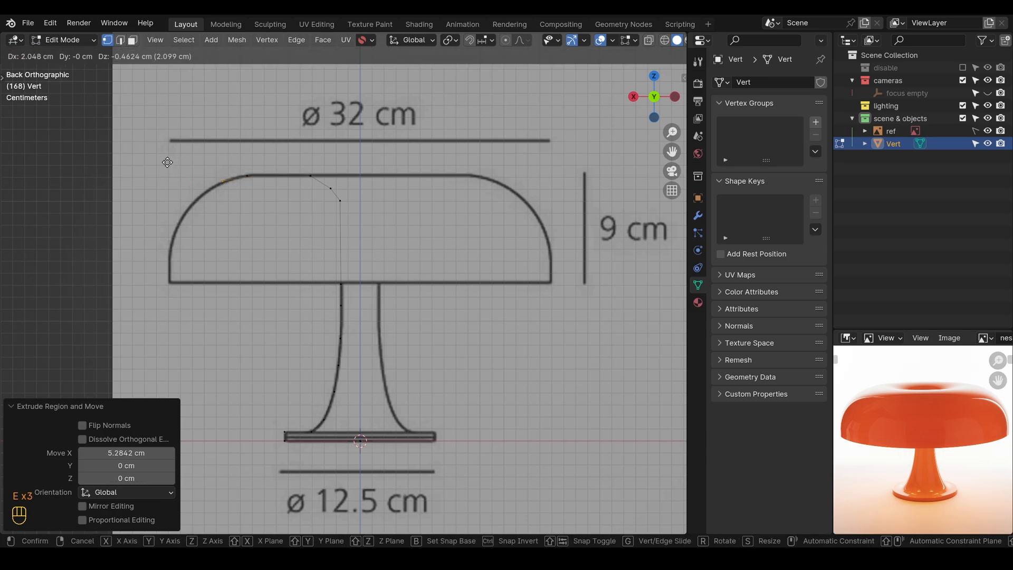
left_click(167, 162)
key("e")
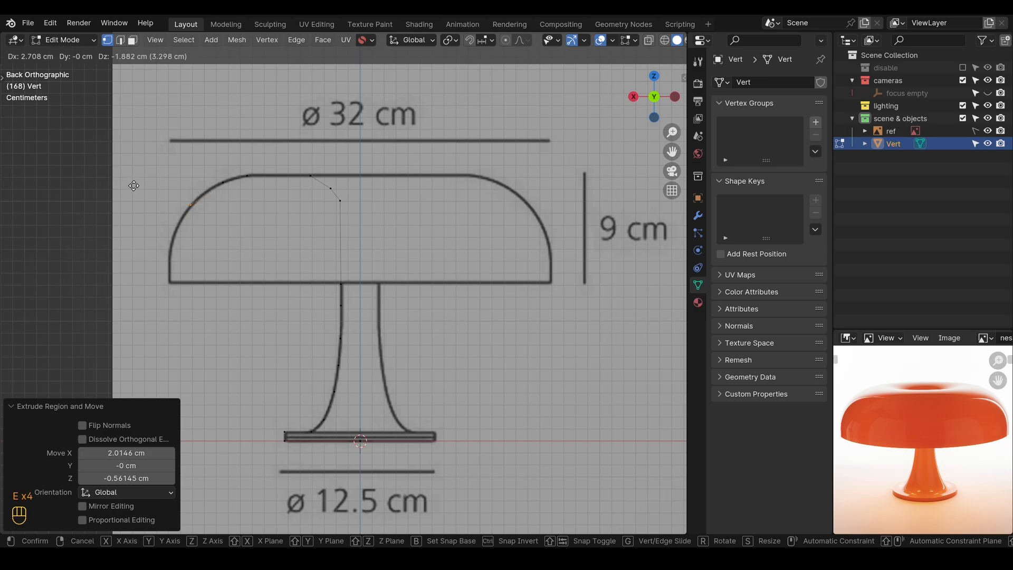
left_click(145, 177)
key("e")
left_click(121, 205)
key("e")
left_click(110, 229)
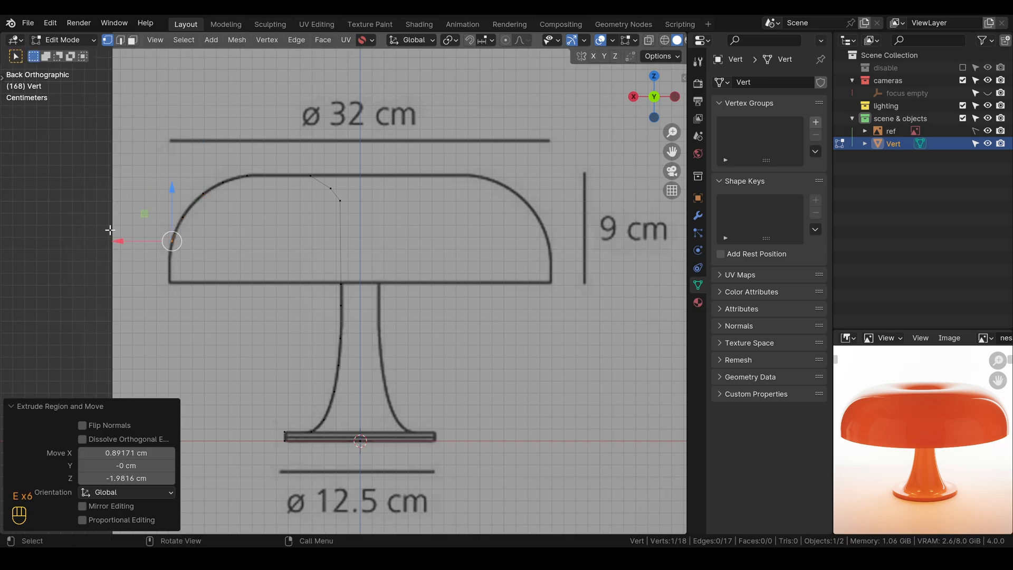
key("e")
left_click(108, 248)
key("e")
key("z")
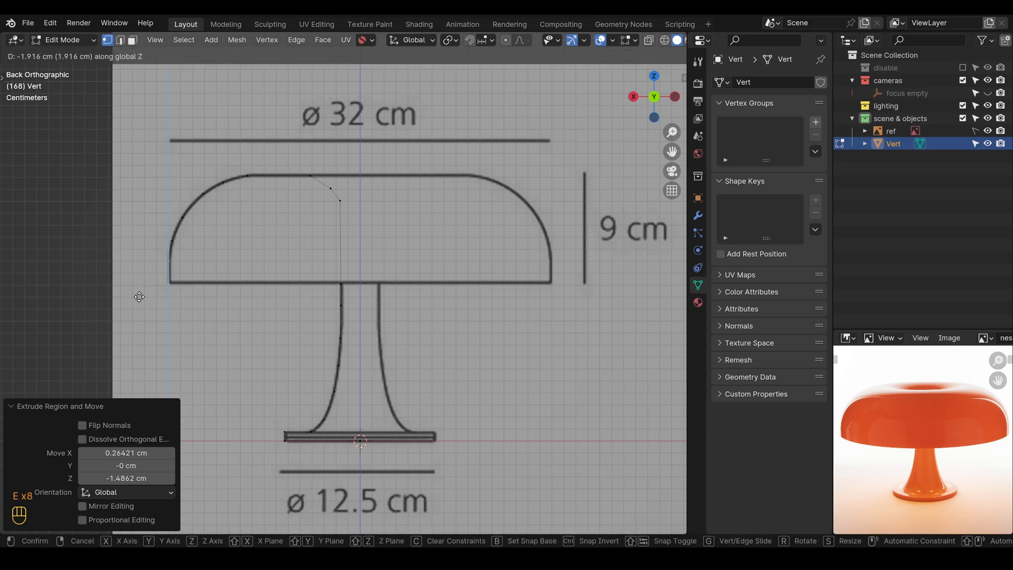
left_click(140, 295)
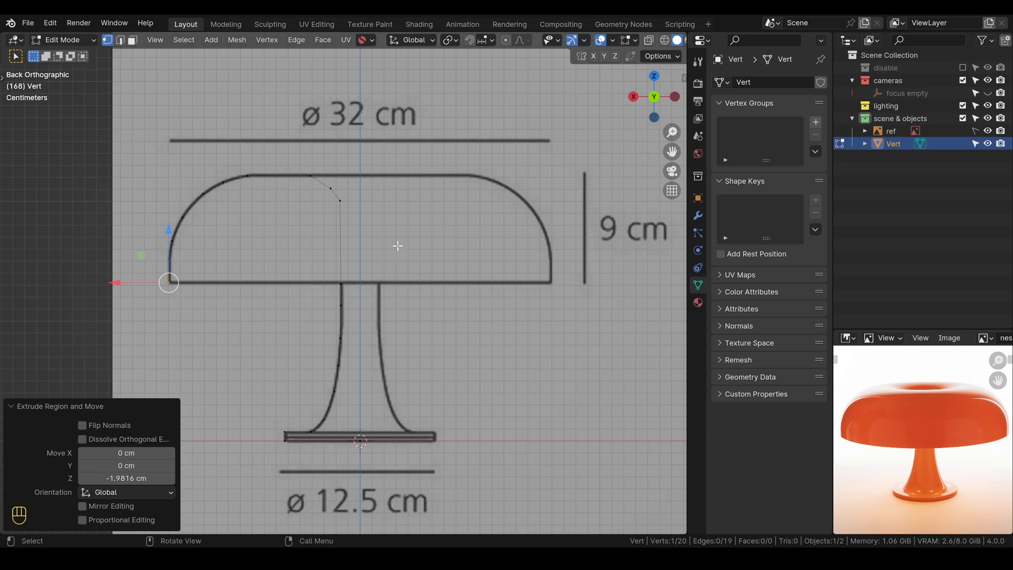
key("Tab")
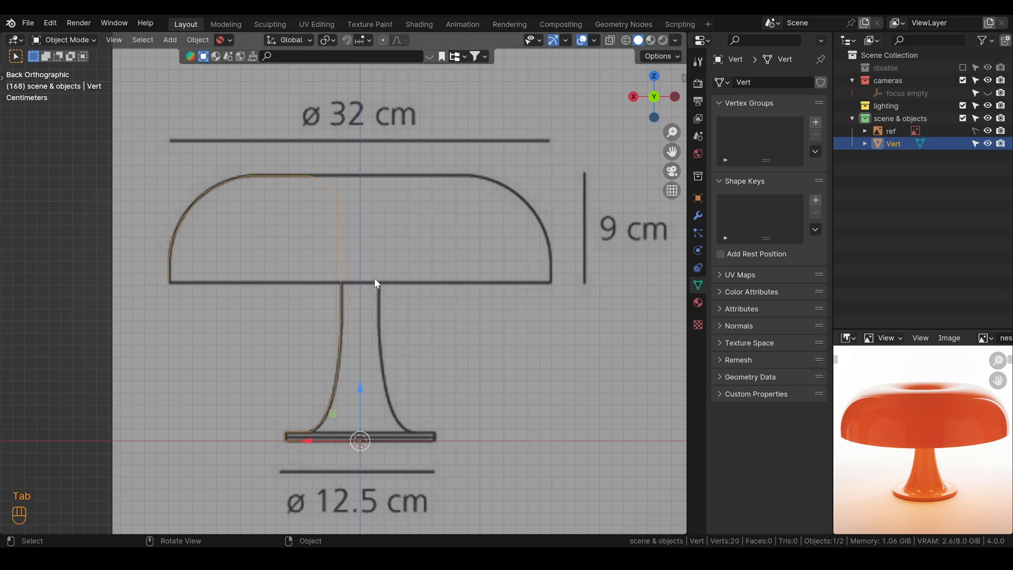
Deselect the lamp profile, then make the ref image selectable again and select it
middle_click_drag(374, 277, 412, 285)
left_click(453, 259)
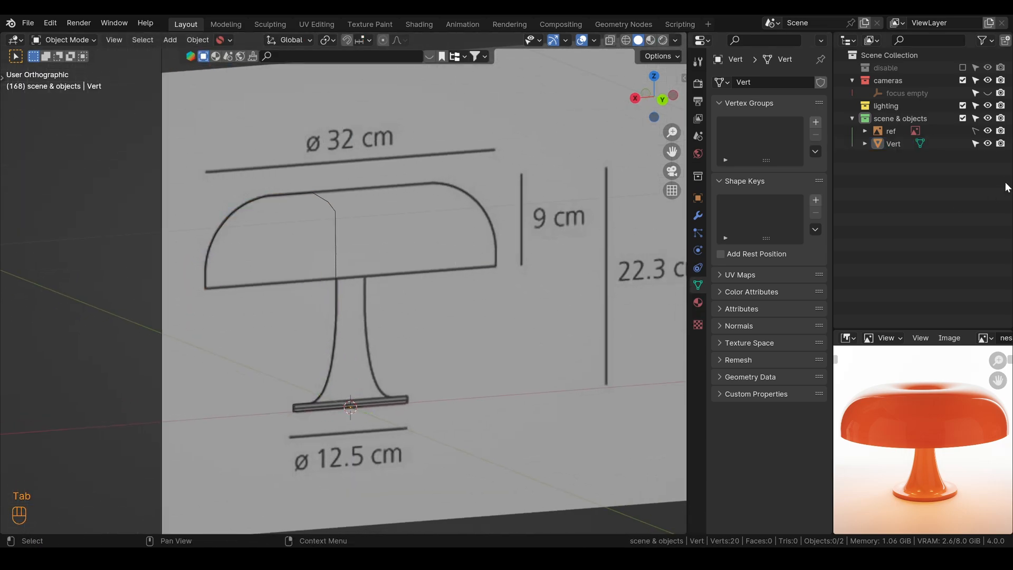
left_click(976, 131)
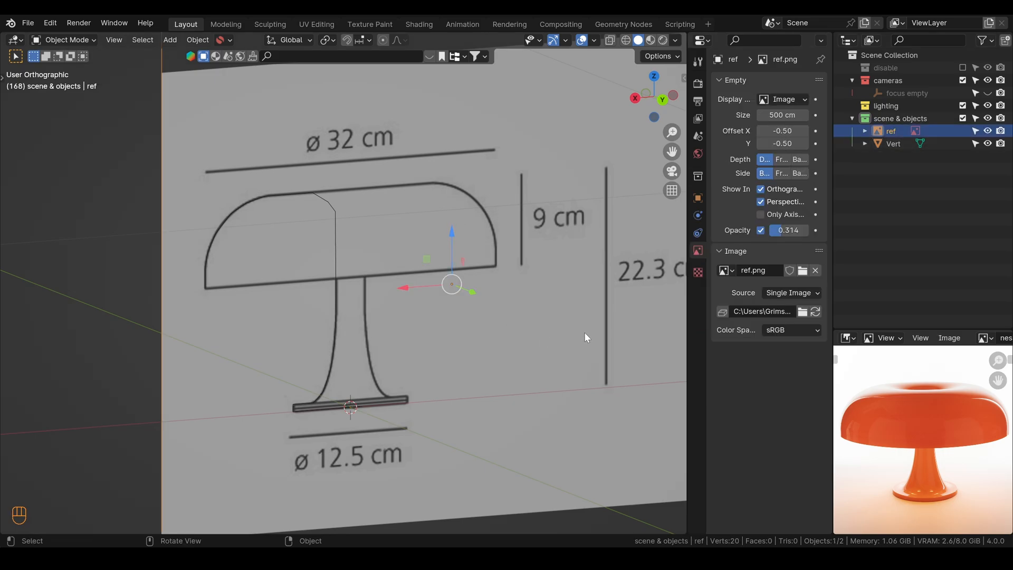
Move the ref image about 13.08 cm in the negative Y direction and make it unselectable
left_click_drag(473, 292, 421, 271)
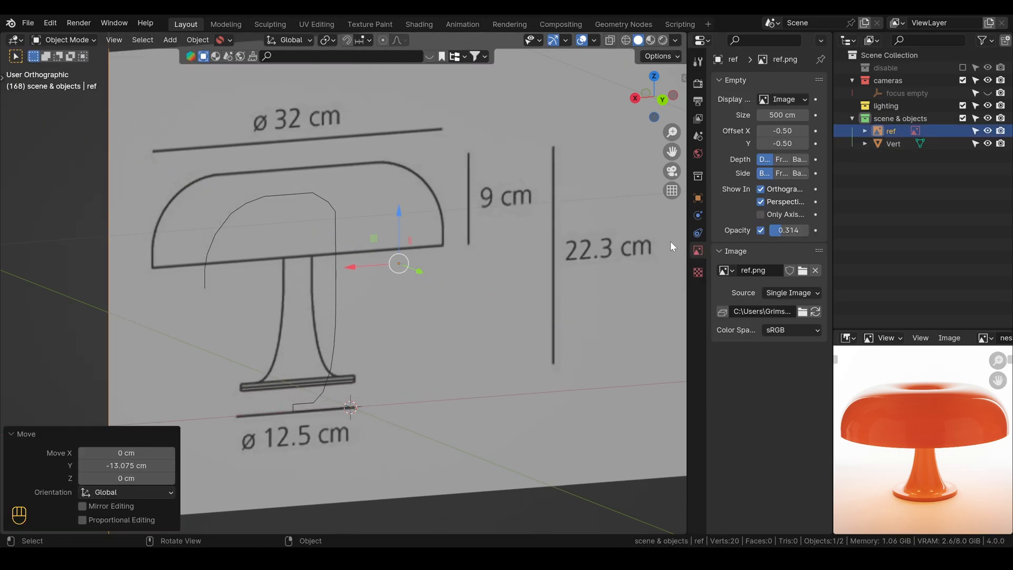
left_click(973, 131)
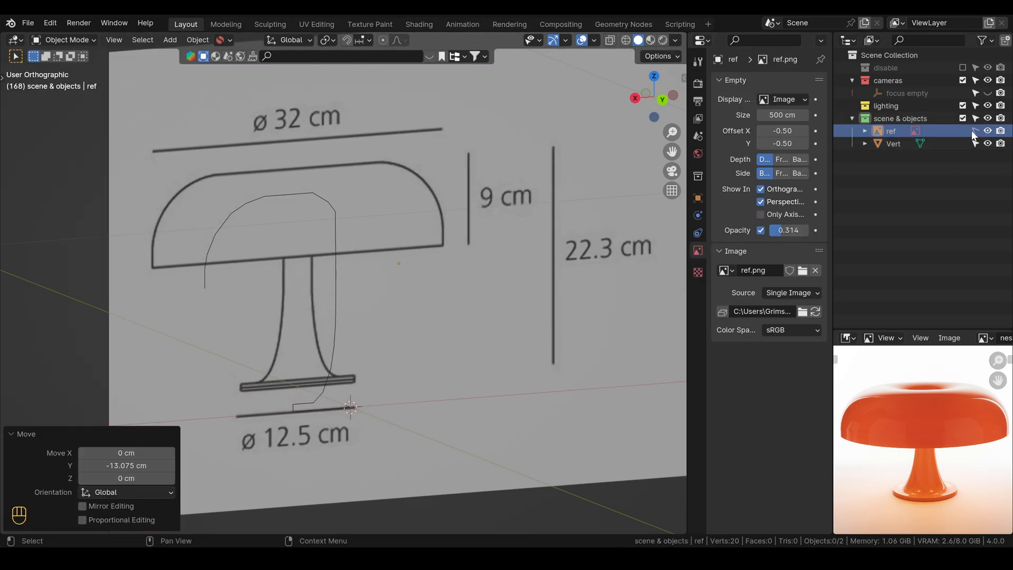
Select the lamp profile and add a Screw modifier to revolve it around the Z axis
left_click(340, 258)
left_click(698, 215)
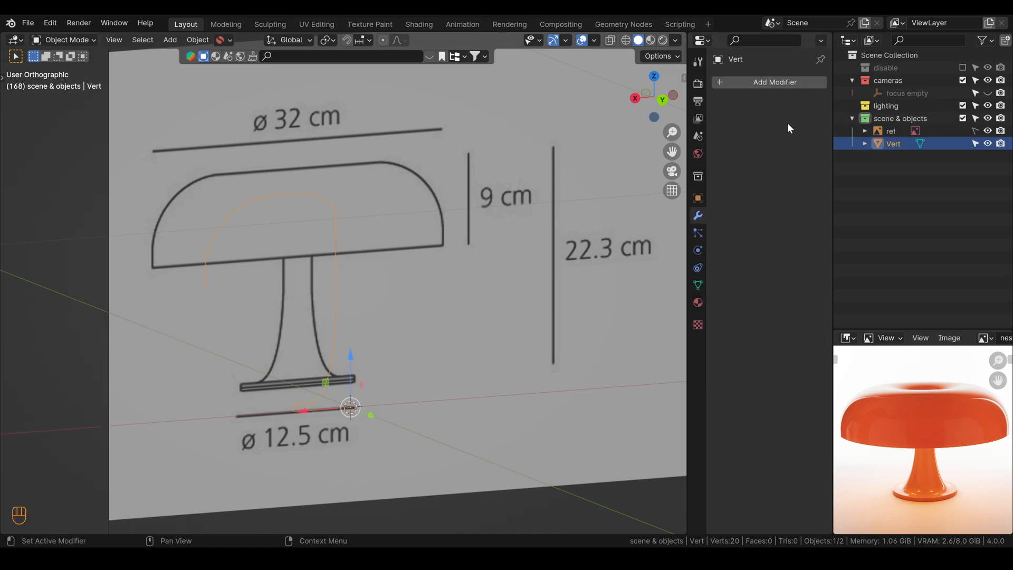
left_click(791, 81)
type("s")
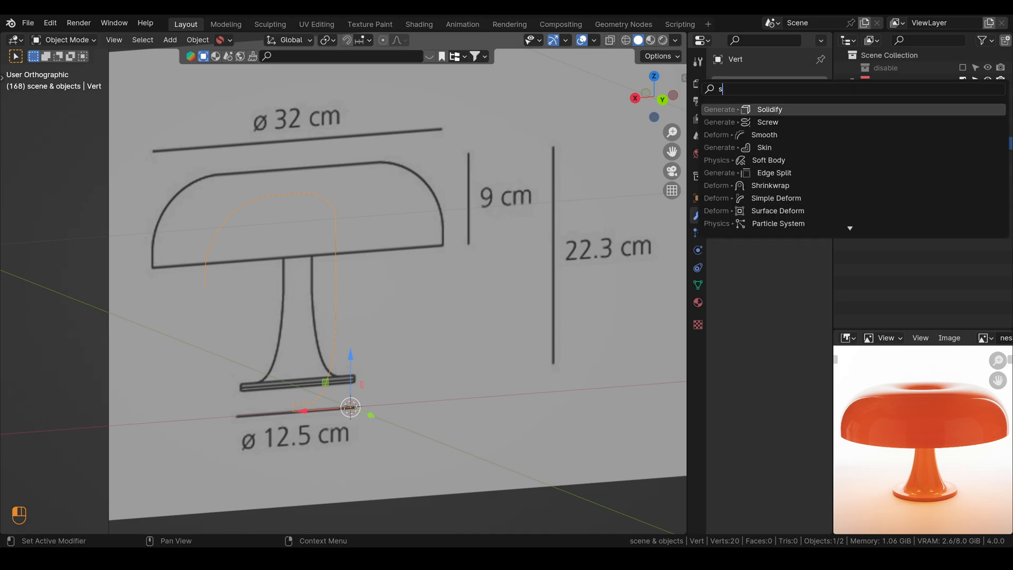
type("cre")
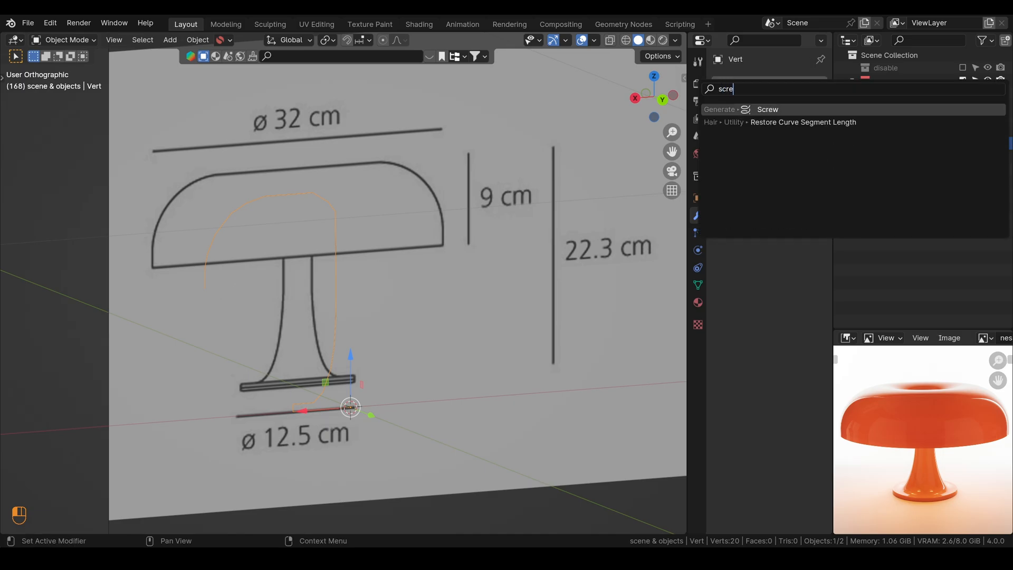
left_click(749, 109)
Shade the revolved lamp smooth with Auto Smooth at 30°
scroll(391, 286, "down", 2)
middle_click_drag(392, 286, 364, 233)
right_click(387, 271)
left_click(341, 288)
right_click_drag(365, 285, 375, 236, "alt")
scroll(372, 256, "up", 2)
middle_click_drag(375, 239, 406, 254, "alt")
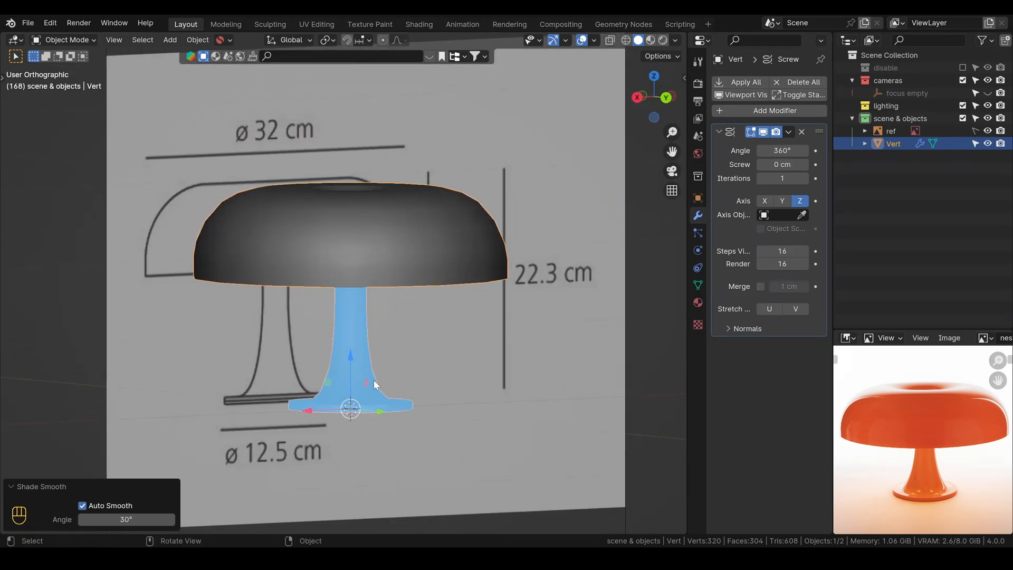
Check the Face Orientation overlay setting and locate its front and back colors in the 3D Viewport theme preferences
left_click(595, 40)
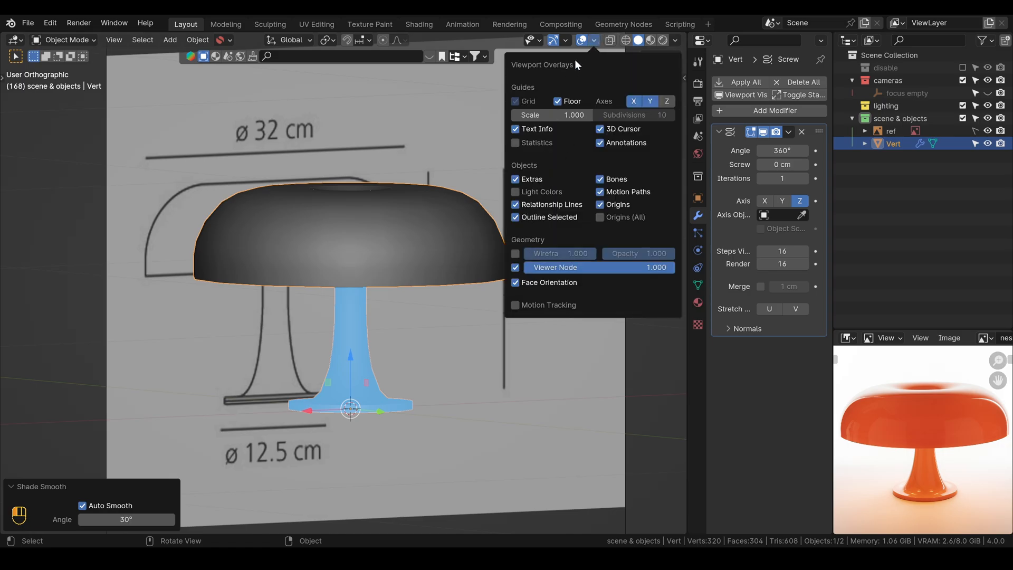
middle_click_drag(430, 242, 431, 280)
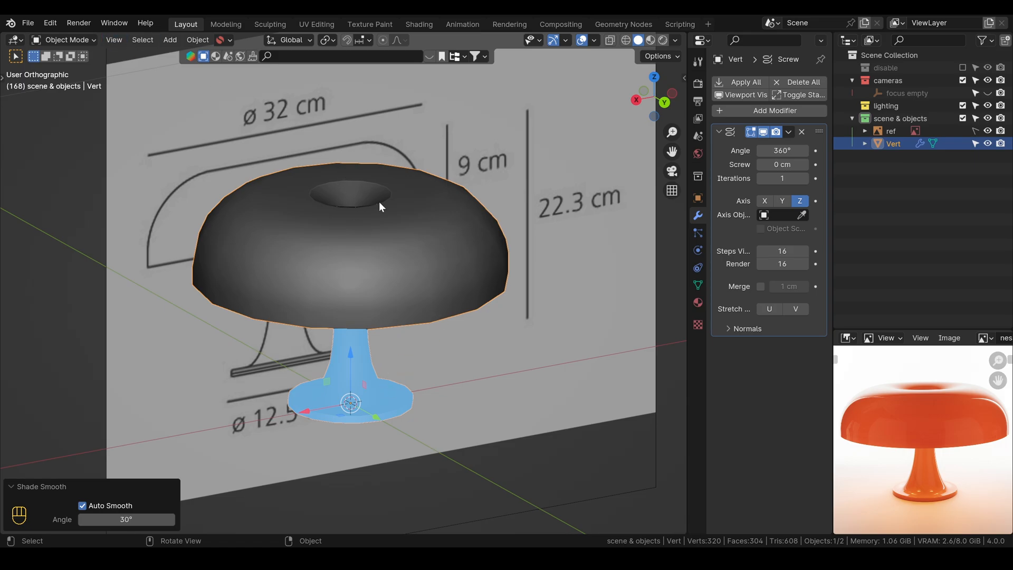
key("ctrl+comma")
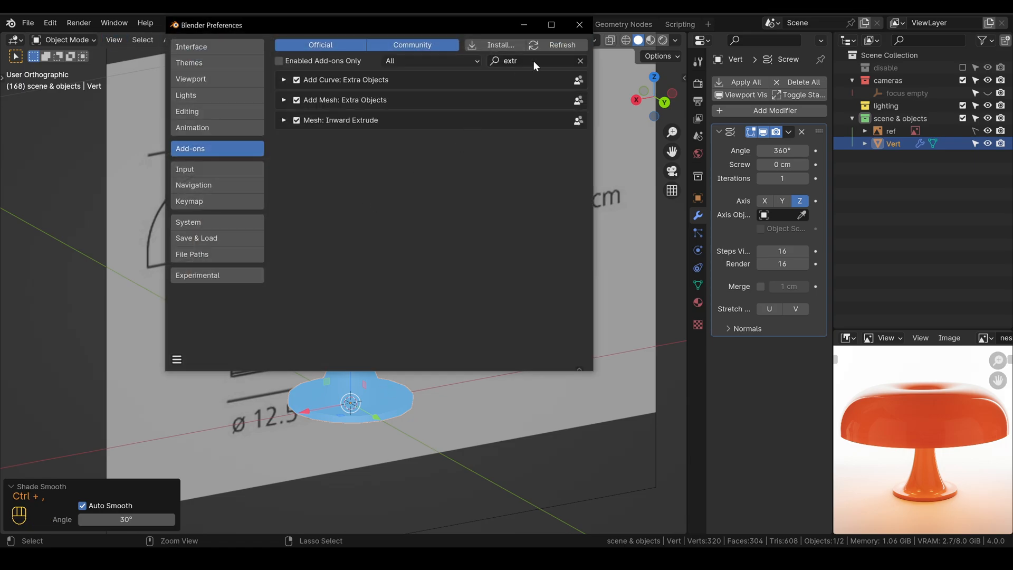
left_click(581, 63)
left_click(208, 62)
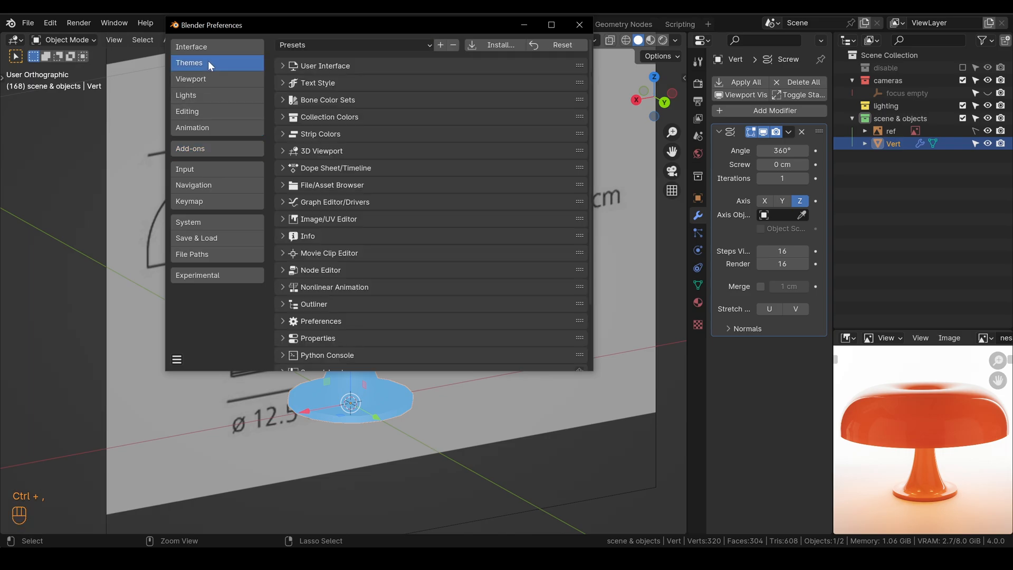
scroll(289, 202, "down", 3)
scroll(291, 192, "up", 3)
left_click(282, 151)
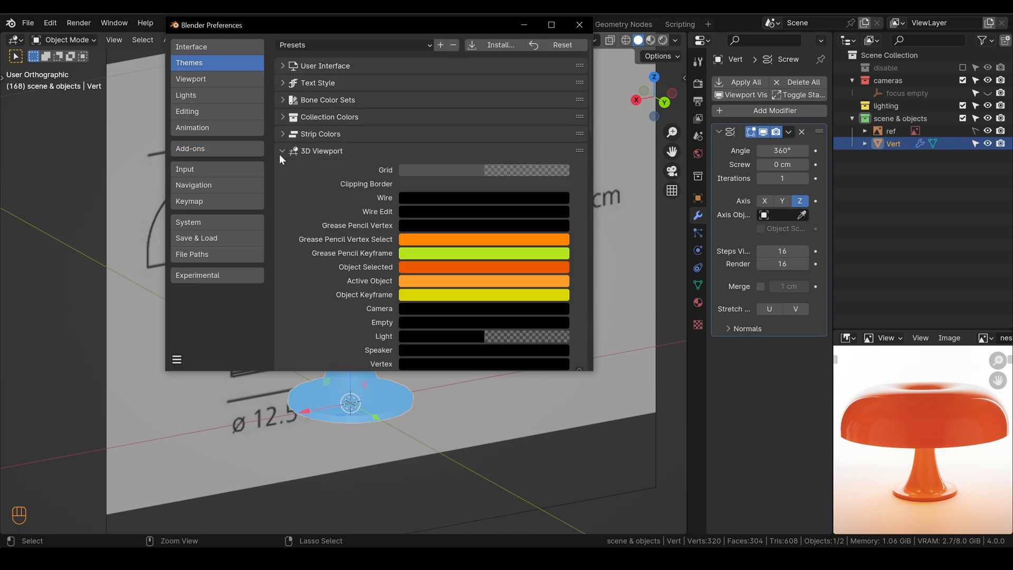
scroll(430, 203, "down", 5)
scroll(431, 207, "down", 10)
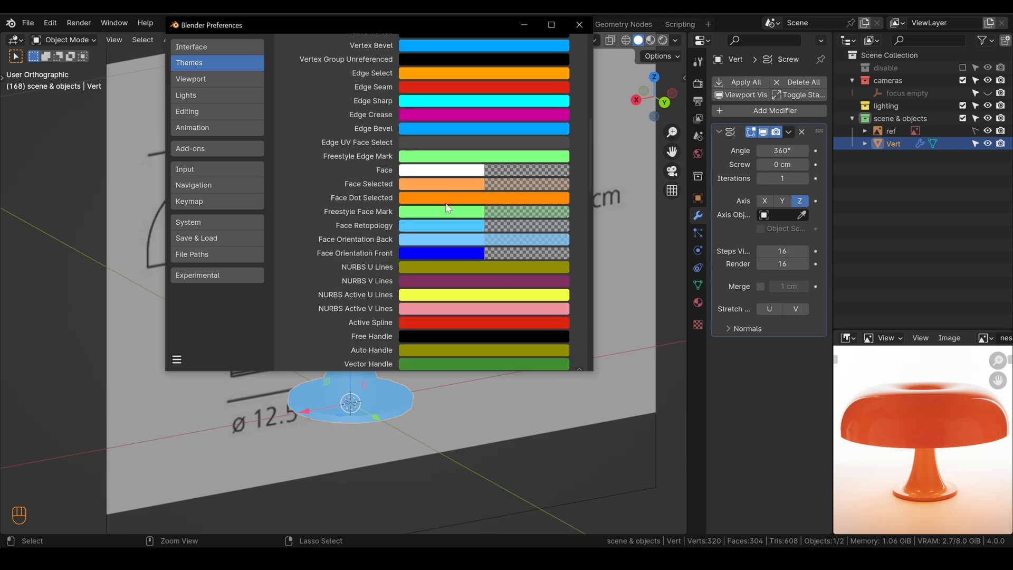
scroll(446, 207, "down", 3)
scroll(446, 208, "up", 8)
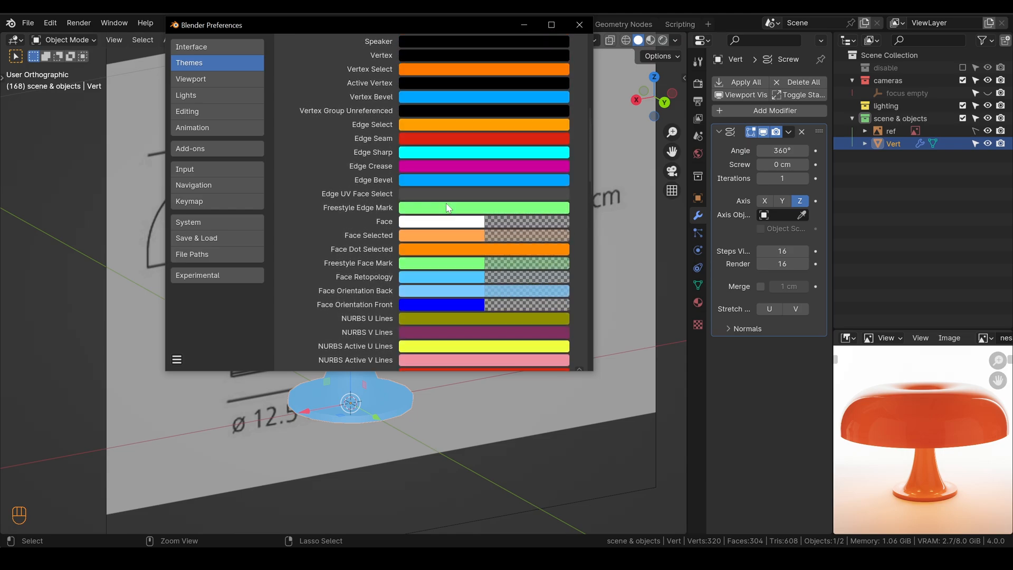
scroll(447, 207, "down", 7)
scroll(446, 207, "down", 8)
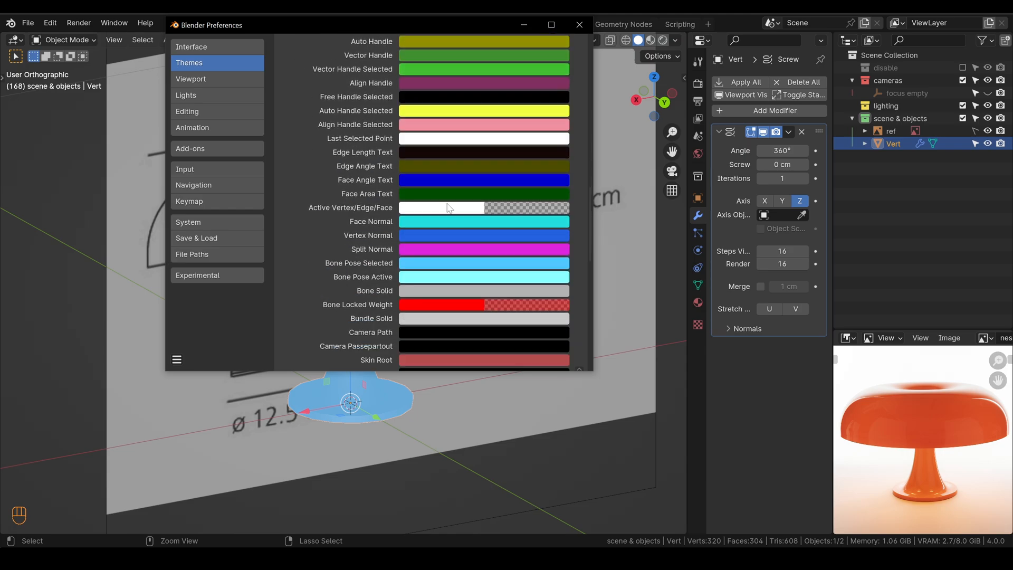
scroll(450, 210, "up", 4)
scroll(450, 209, "up", 5)
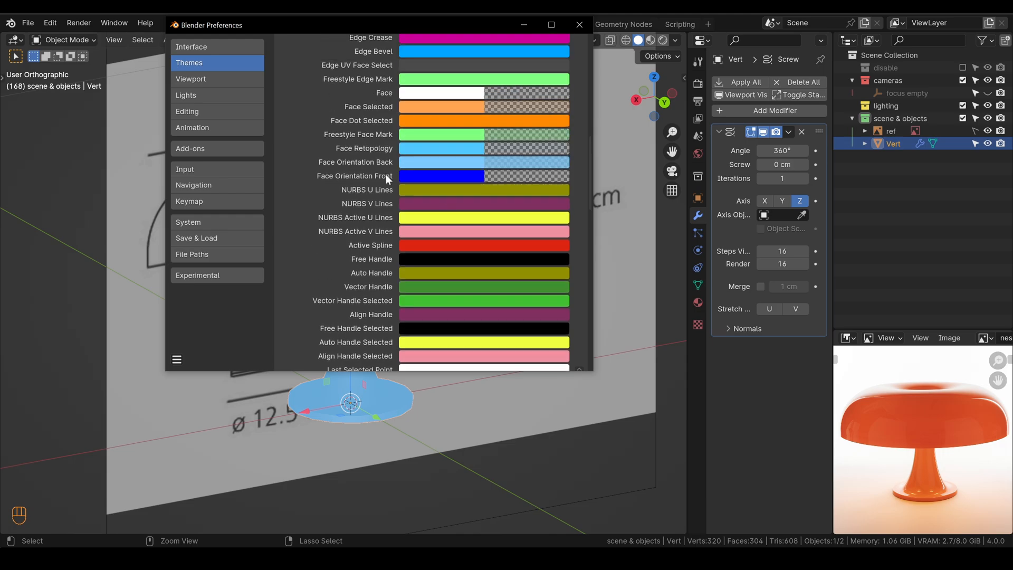
Shift the preferences window aside, inspect the Face Orientation Front and Back color settings, and close the preferences
left_click_drag(461, 27, 642, 107)
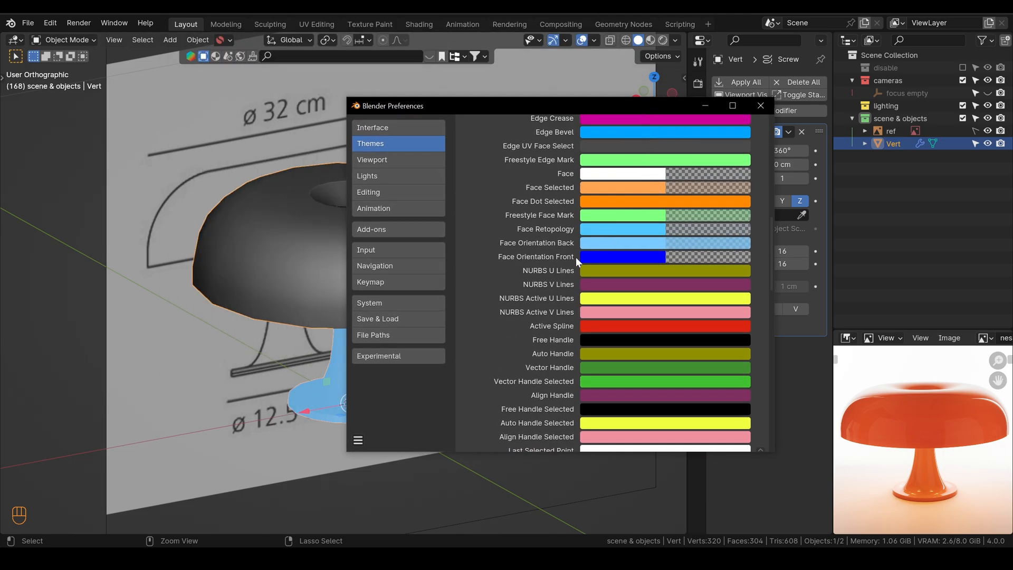
left_click(698, 257)
left_click(692, 243)
left_click(760, 106)
Recheck the Face Orientation overlay setting and examine the face directions on the lamp's shade and stem
middle_click_drag(404, 284, 401, 248, "alt")
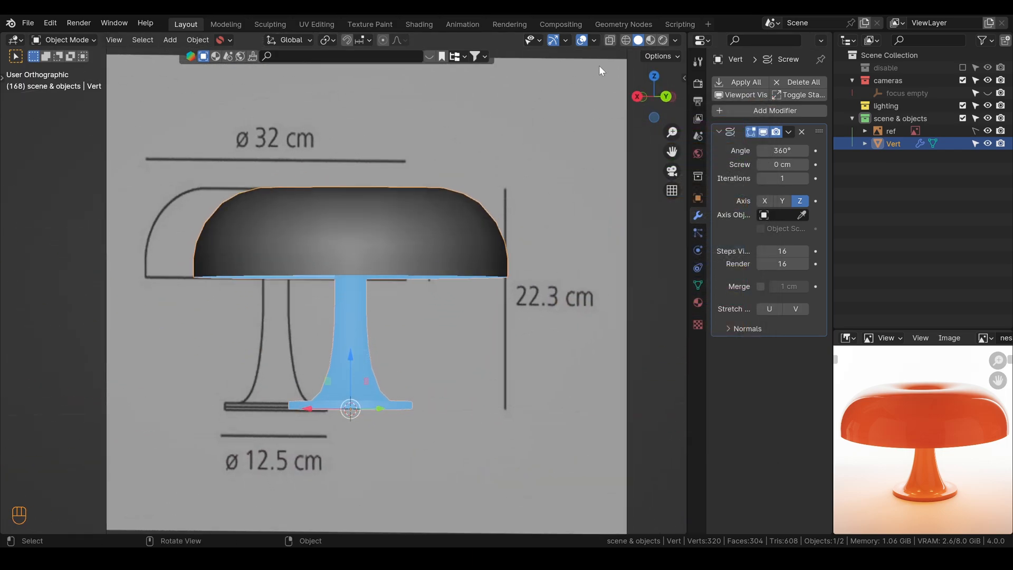
left_click(595, 41)
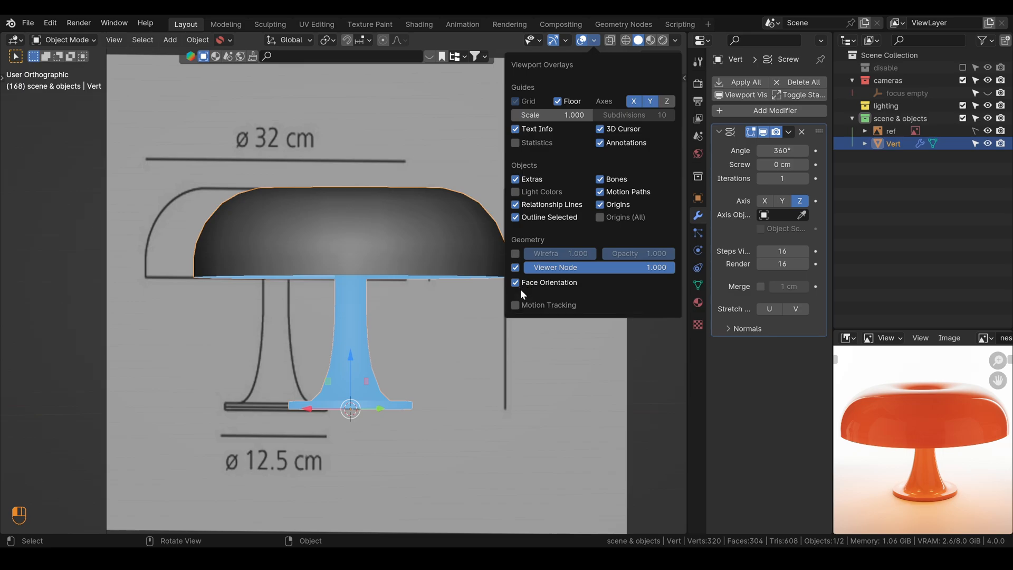
left_click(594, 38)
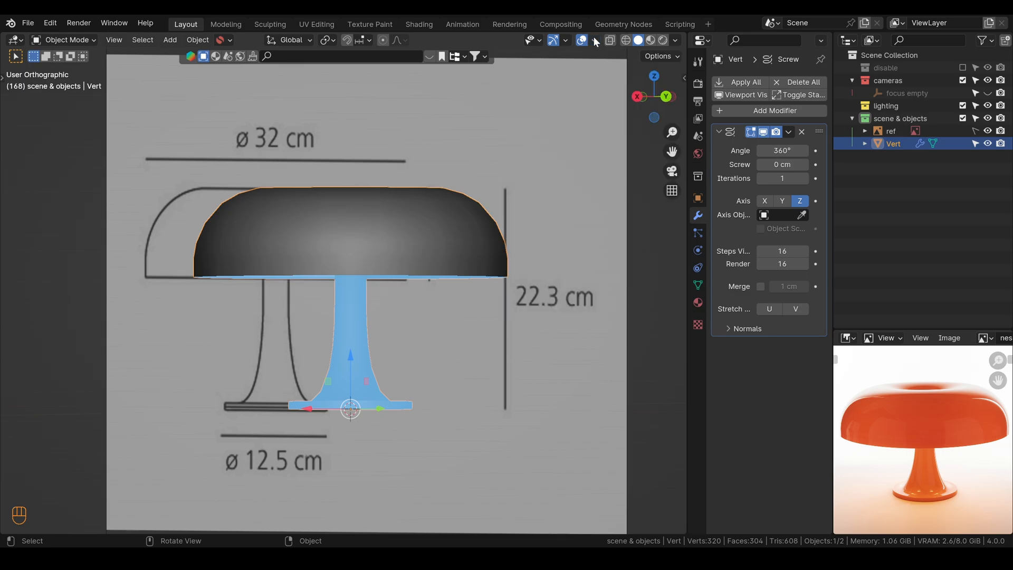
left_click_drag(388, 198, 391, 214)
middle_click_drag(359, 222, 357, 258)
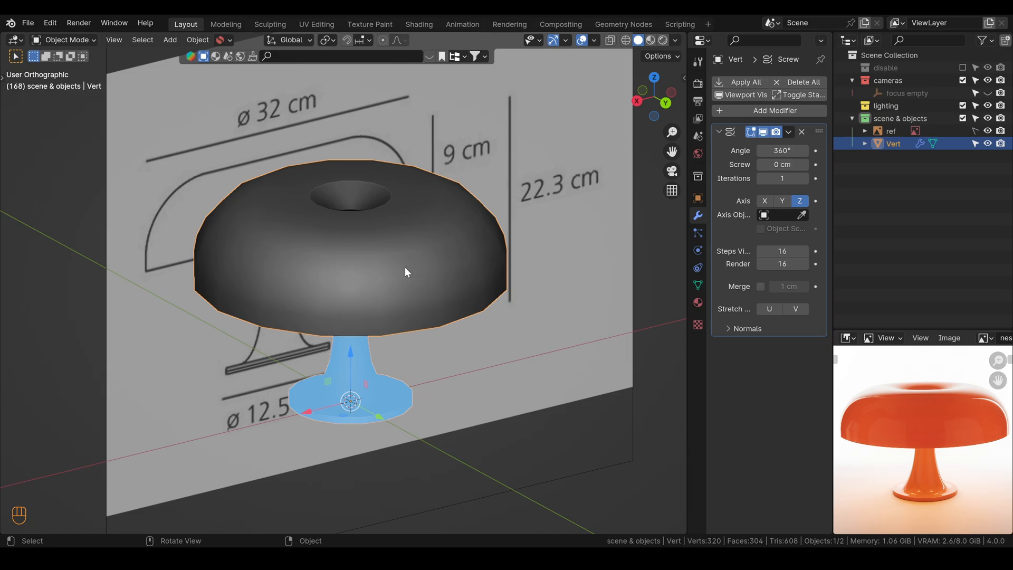
middle_click_drag(404, 267, 357, 250, "alt")
middle_click_drag(389, 318, 364, 286)
scroll(377, 285, "up", 3)
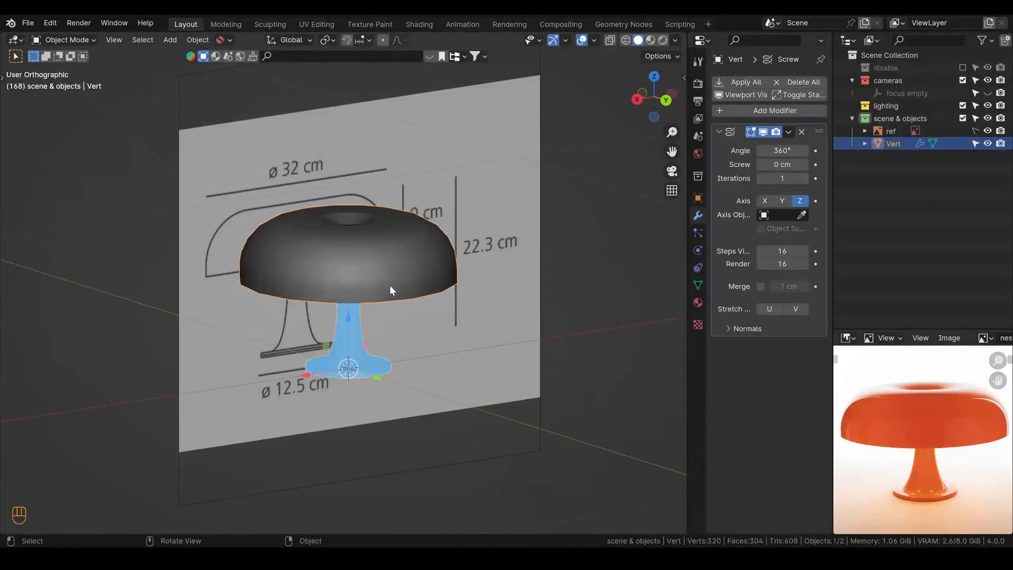
Collapse the Screw modifier's settings and add a Solidify modifier to the lamp
left_click(721, 132)
left_click(755, 111)
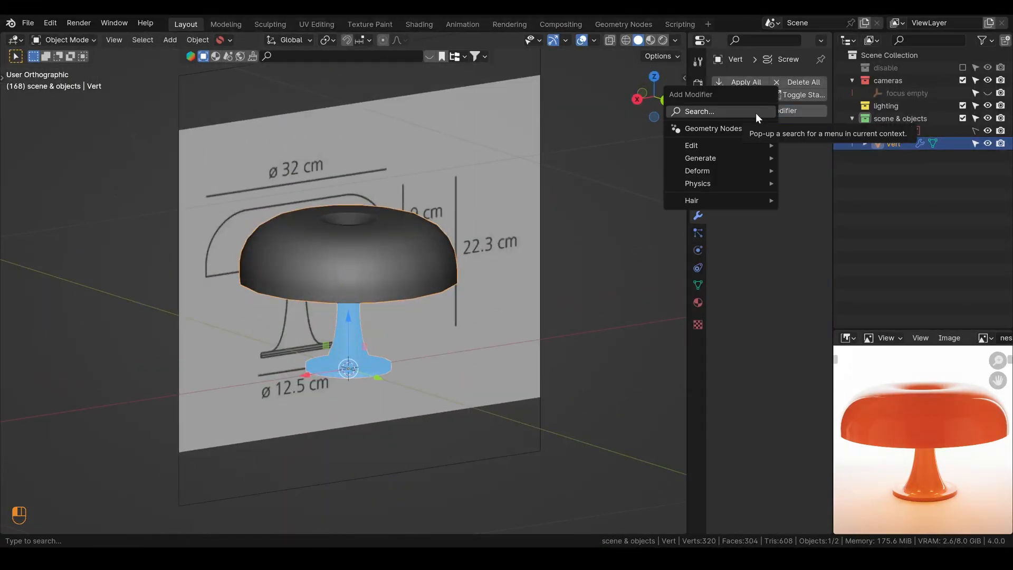
type("sol")
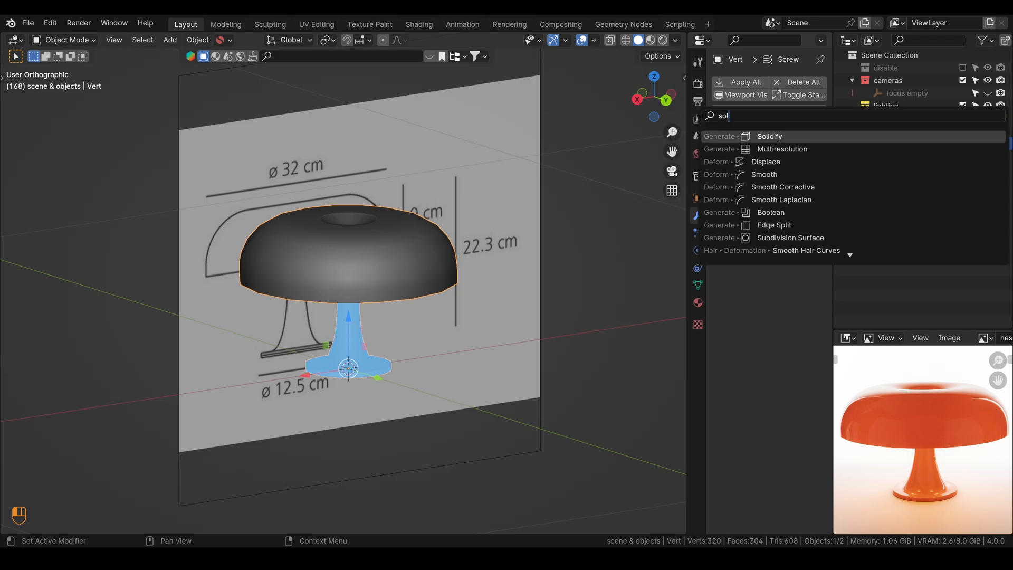
key("Return")
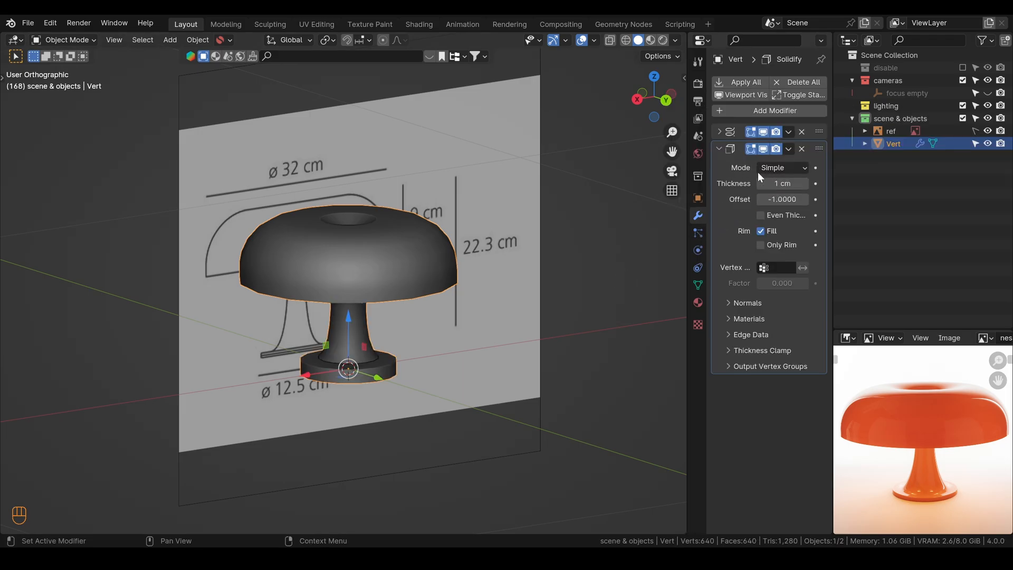
Show the lamp in X-ray from the back view and set the Solidify thickness to 0.4 cm
left_click(666, 100)
middle_click_drag(384, 283, 395, 234, "shift")
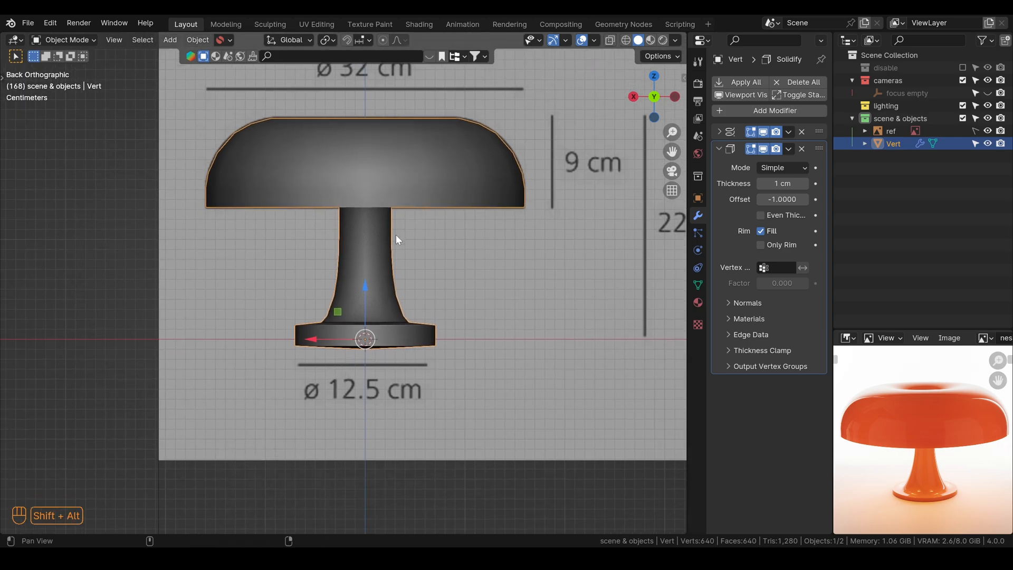
scroll(401, 244, "up", 3)
key("alt+z")
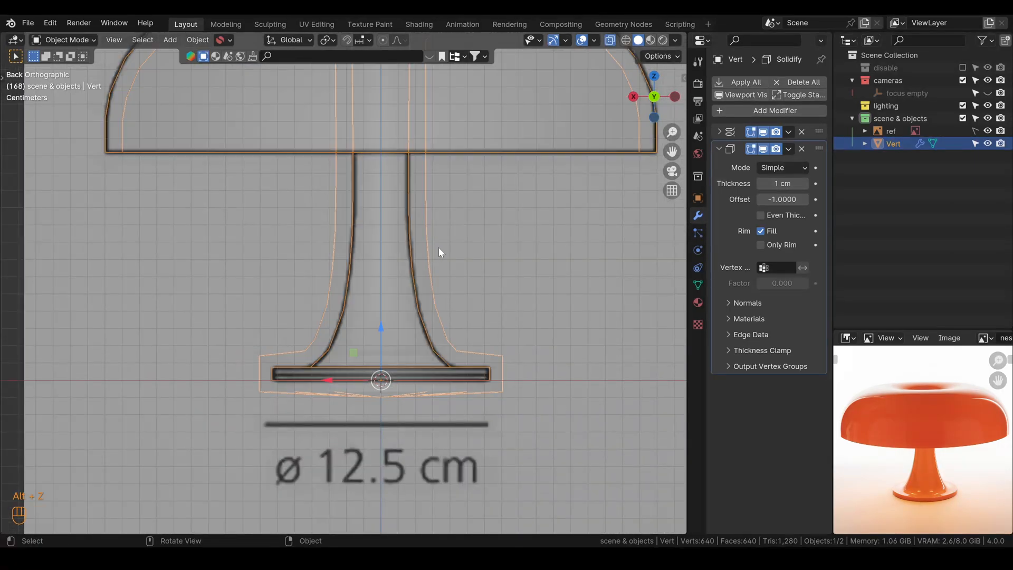
scroll(444, 251, "down", 3)
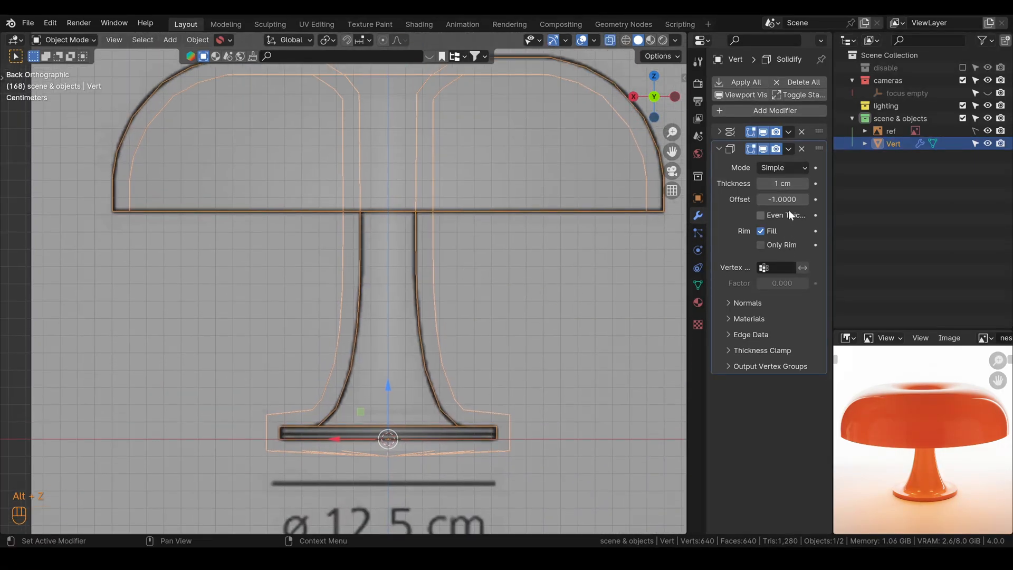
left_click_drag(794, 184, 765, 184, "shift")
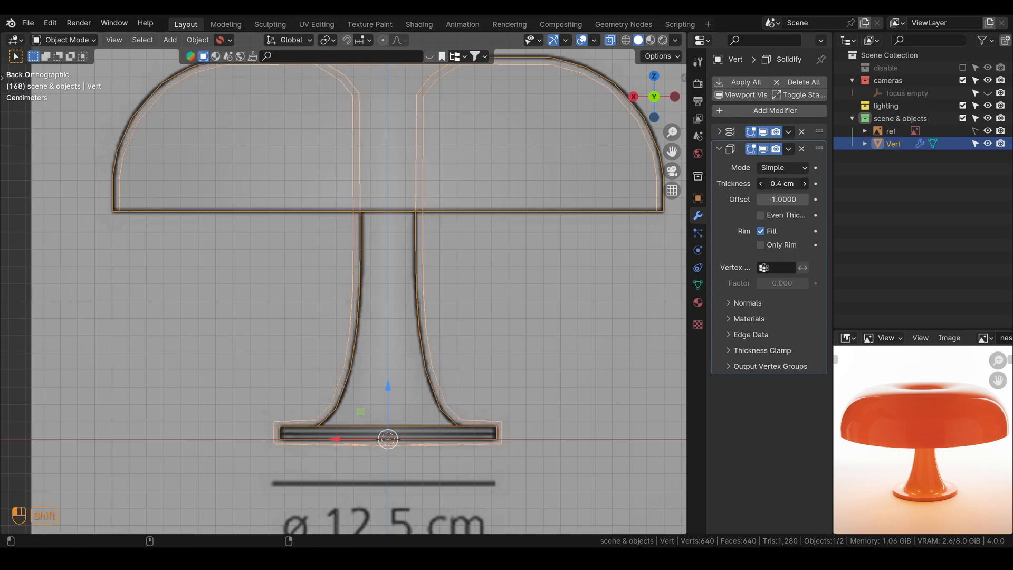
Hide the ref image in the viewport and set the lamp's Solidify thickness to 0.2 cm
left_click(987, 131)
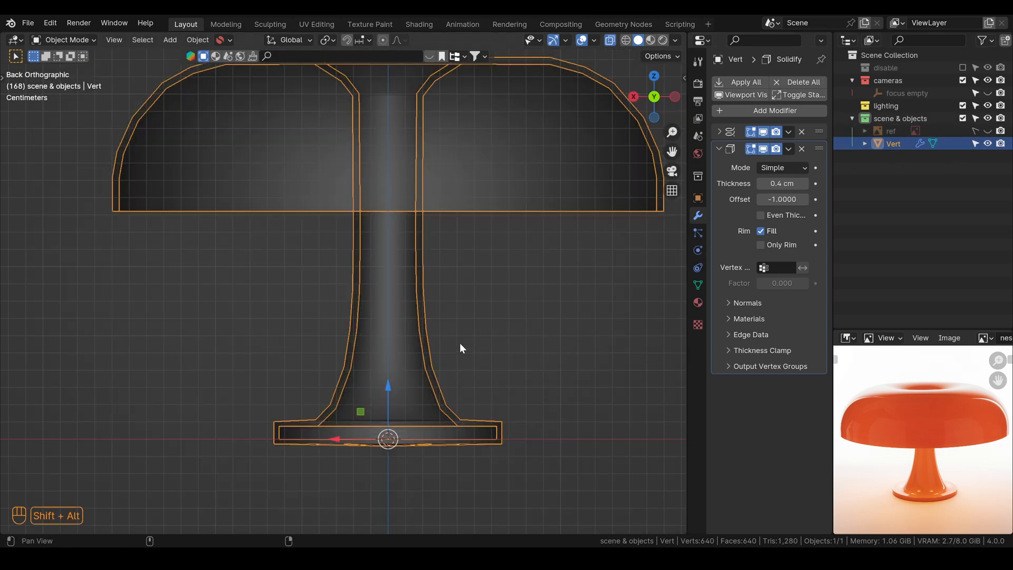
left_click(776, 184)
left_click(773, 183)
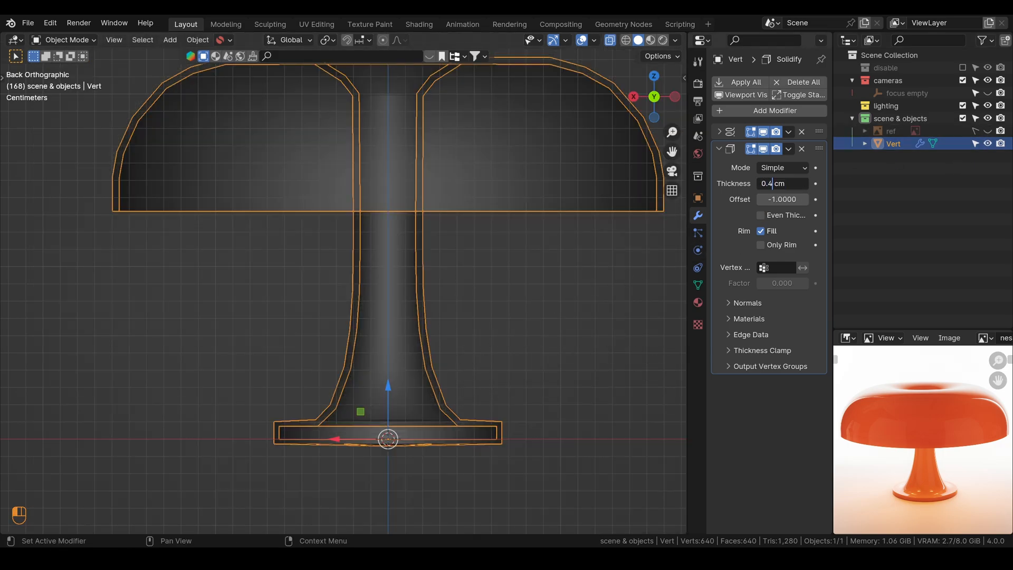
type("2")
key("Return")
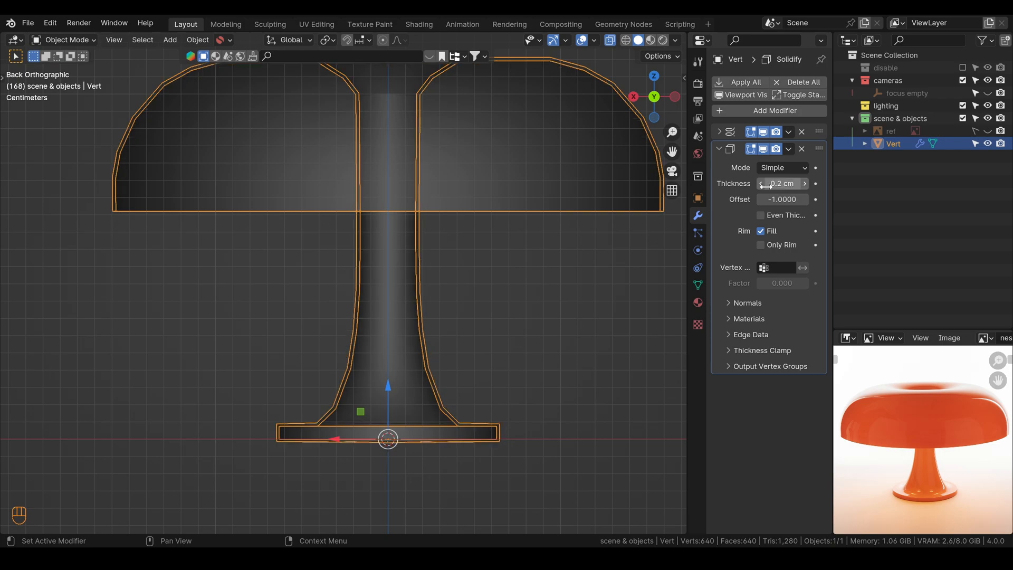
Turn off the object Move gizmo and set the lamp's Solidify thickness to 0.3 cm
middle_click_drag(422, 435, 447, 299, "shift")
scroll(435, 352, "up", 3)
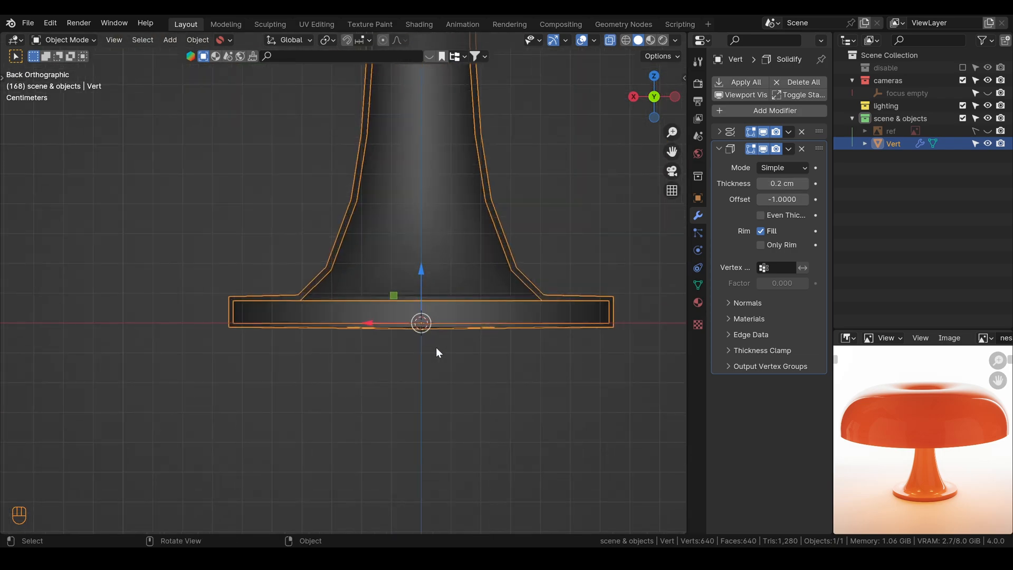
left_click(565, 41)
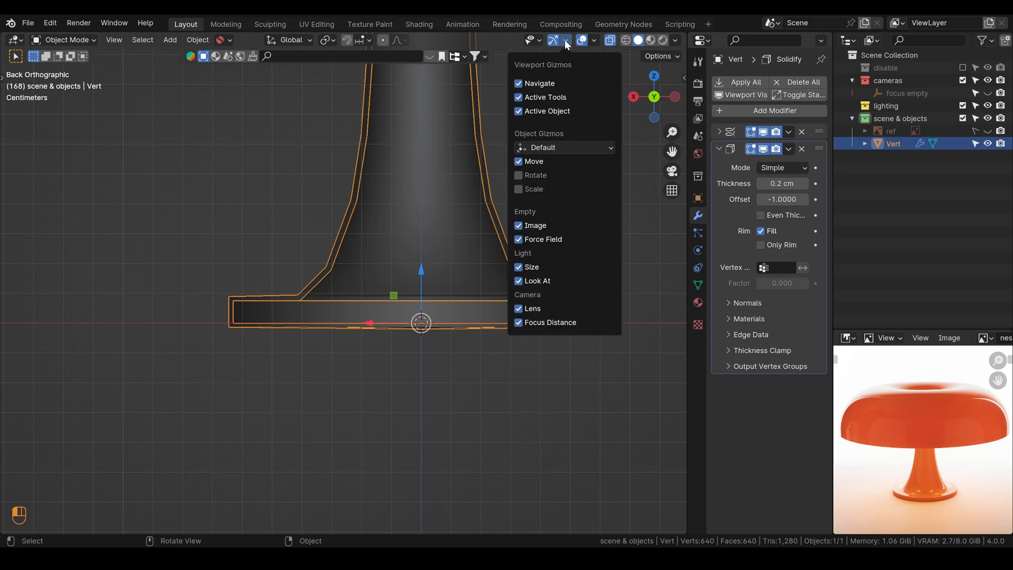
left_click(523, 163)
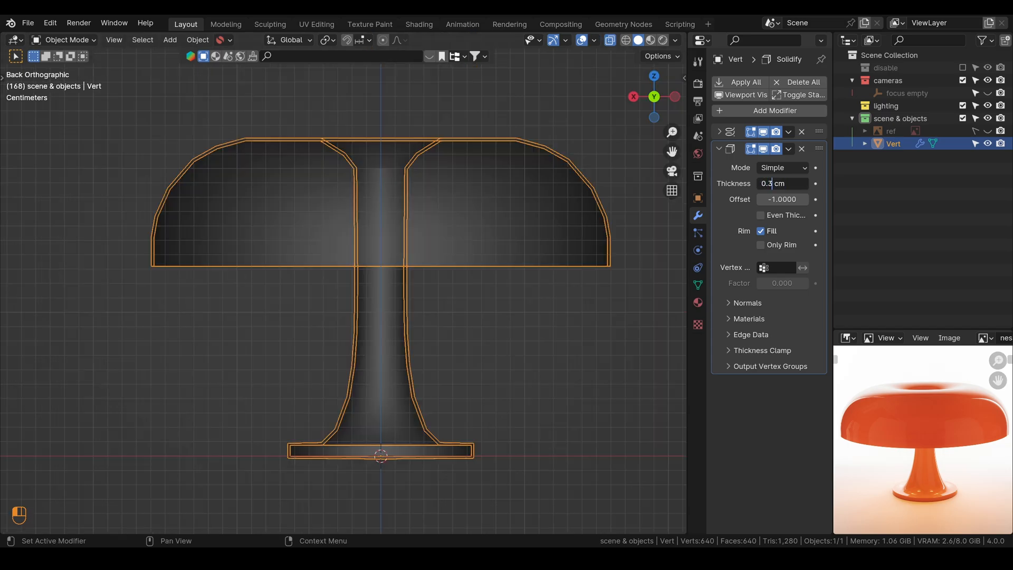
key("Return")
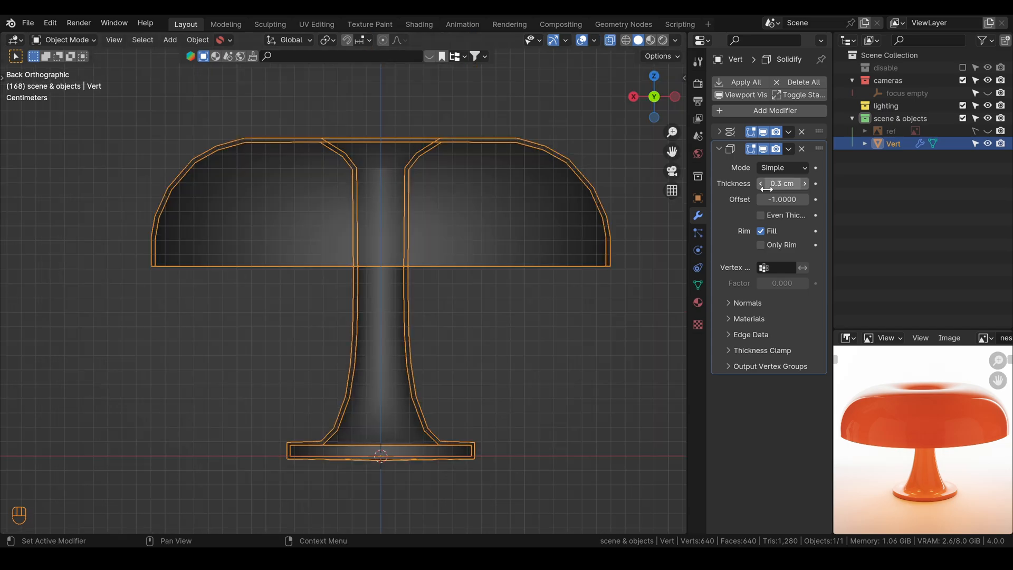
Set the lamp's Solidify thickness to -0.3 cm and check its wall profile from the back view
key("shift")
left_click(784, 183)
key("Home")
type("-")
key("Return")
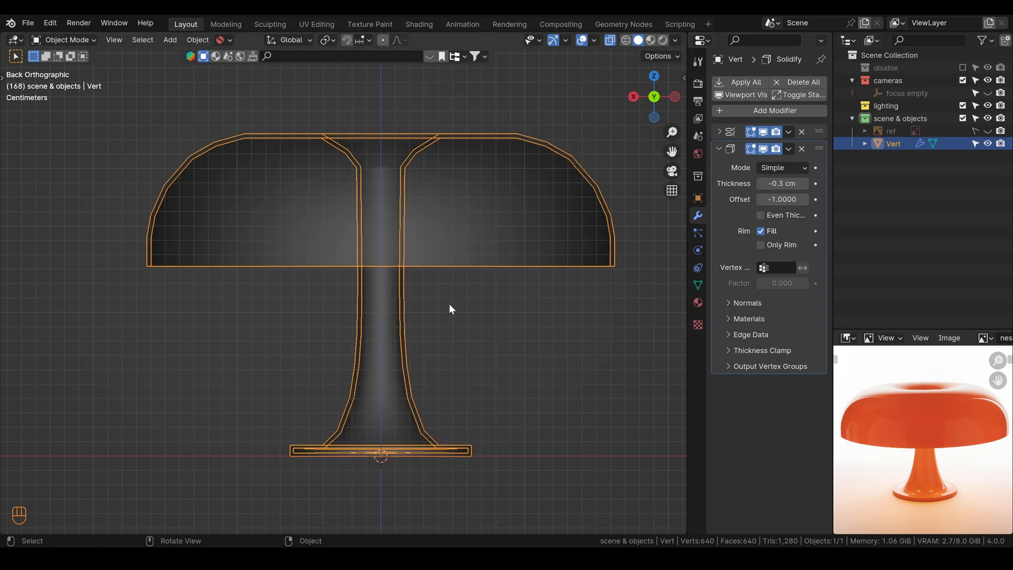
left_click_drag(429, 389, 411, 401, "alt")
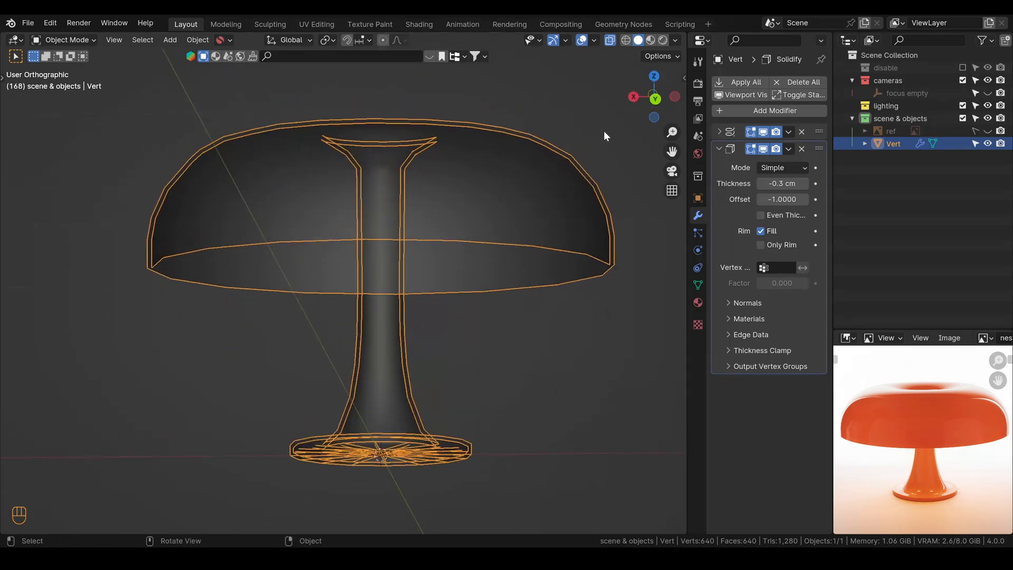
left_click(654, 91)
scroll(431, 323, "up", 4)
scroll(431, 401, "down", 4)
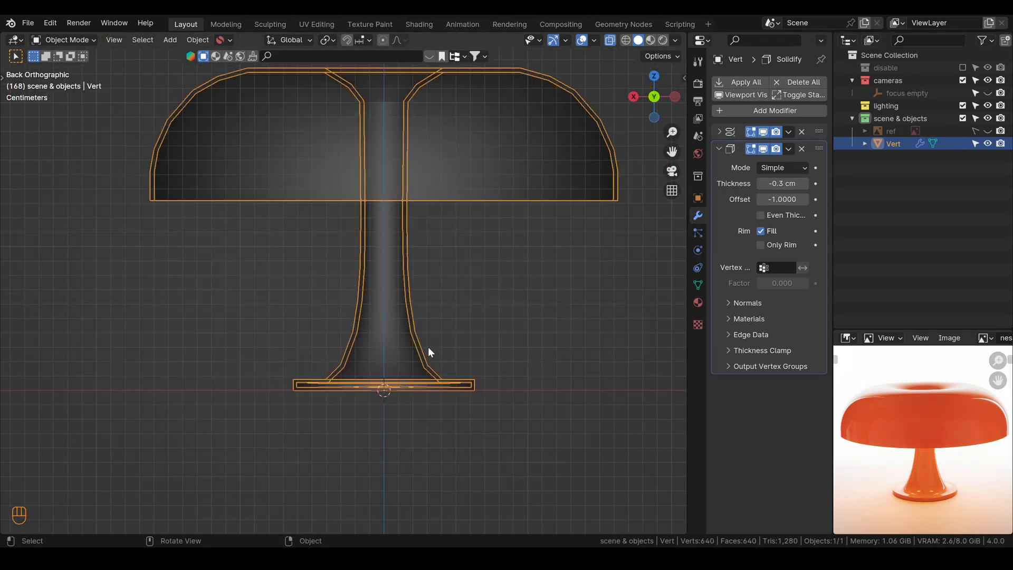
left_click_drag(419, 263, 421, 333, "alt+shift")
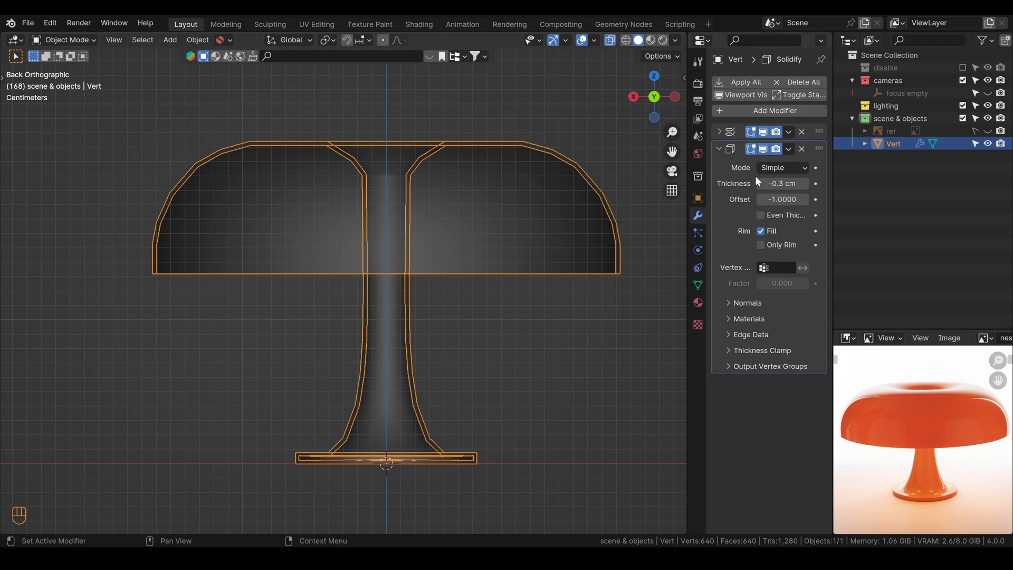
Apply all modifiers on the lamp
left_click(734, 150)
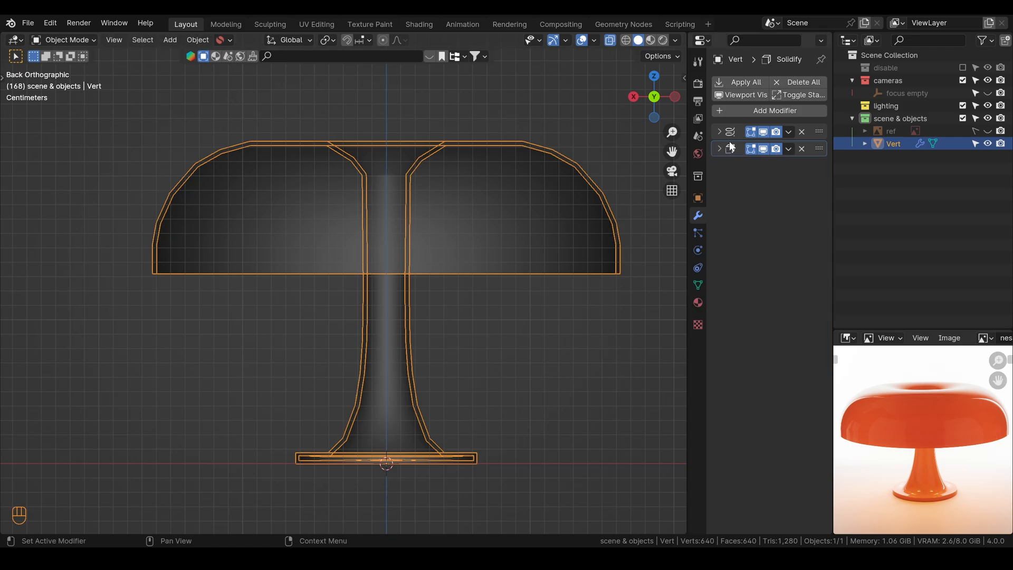
left_click(745, 82)
scroll(461, 242, "down", 3)
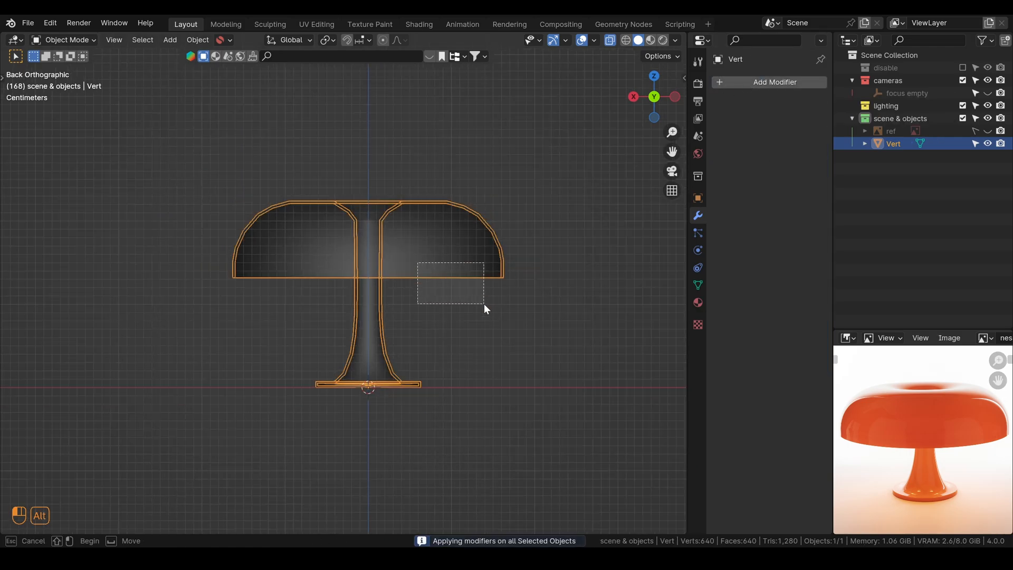
Bevel the upper and lower outer edge loops of the lamp's base by about 0.124 cm with 2 segments
key("Tab")
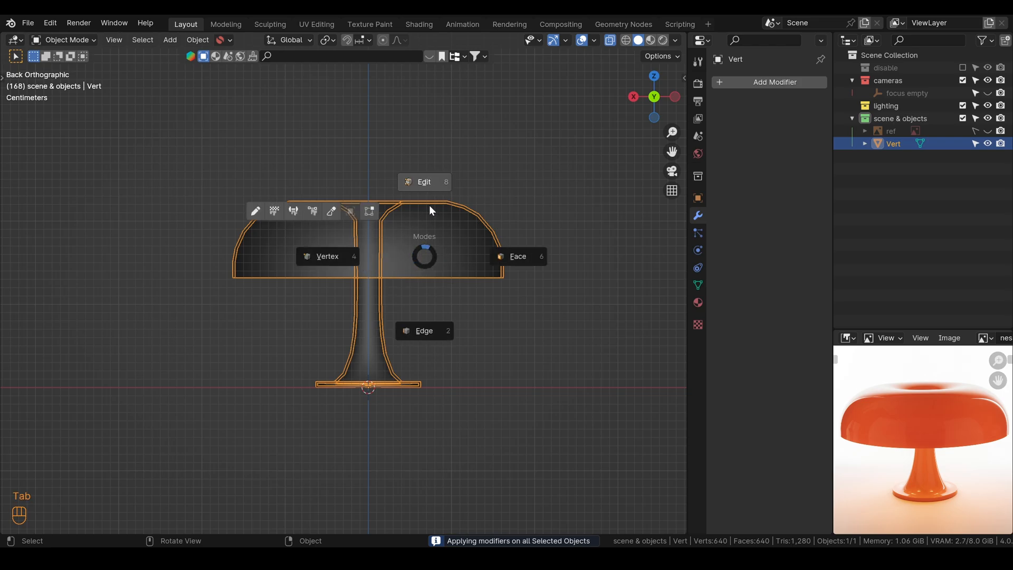
left_click_drag(419, 301, 443, 294, "alt")
scroll(459, 348, "up", 2)
scroll(442, 311, "up", 2)
key("Tab")
double_click(412, 375)
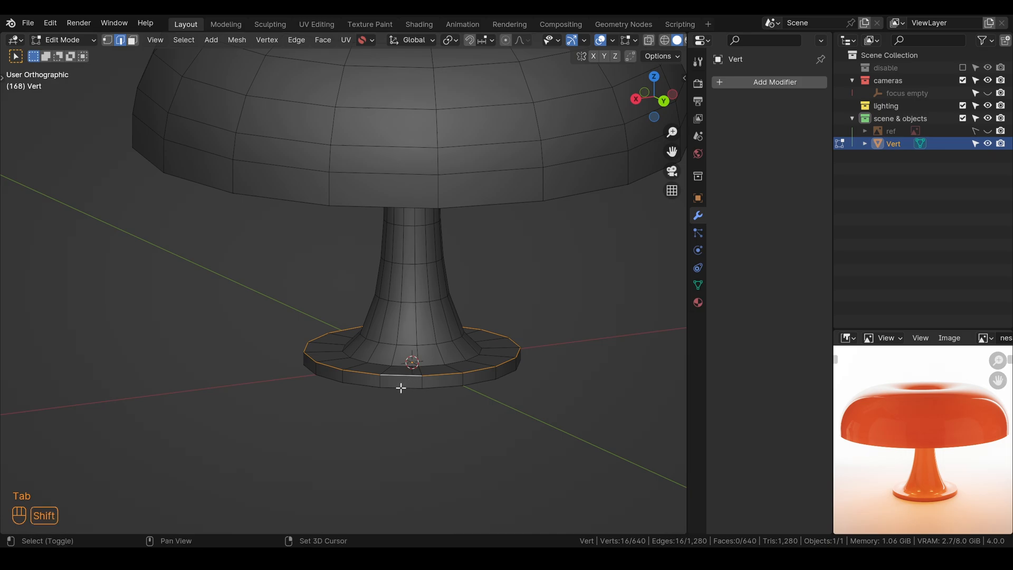
double_click(401, 387, "shift")
left_click_drag(412, 377, 411, 355, "alt")
scroll(411, 355, "up", 2)
key("ctrl+b")
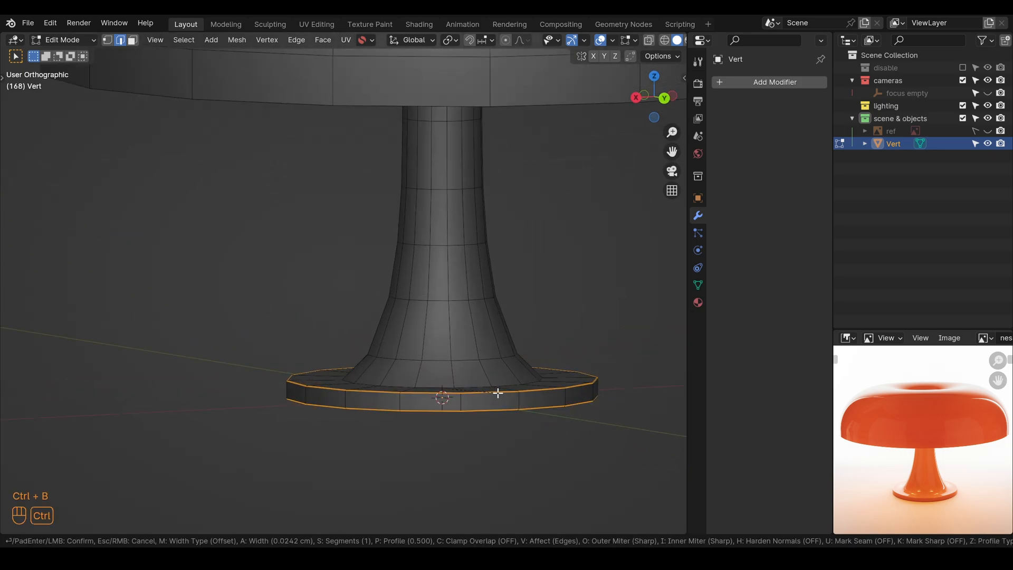
scroll(498, 396, "up", 1)
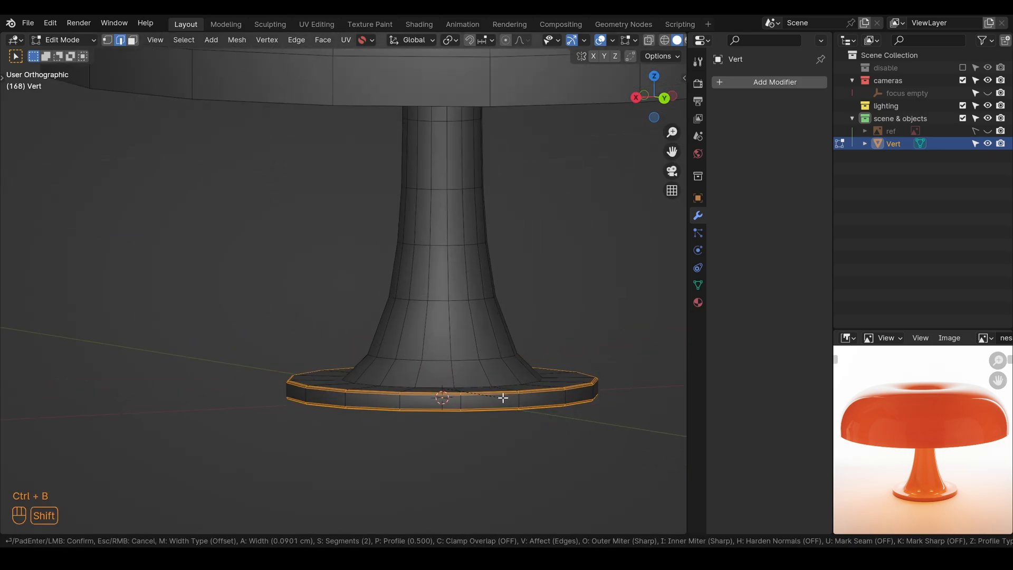
left_click(511, 402)
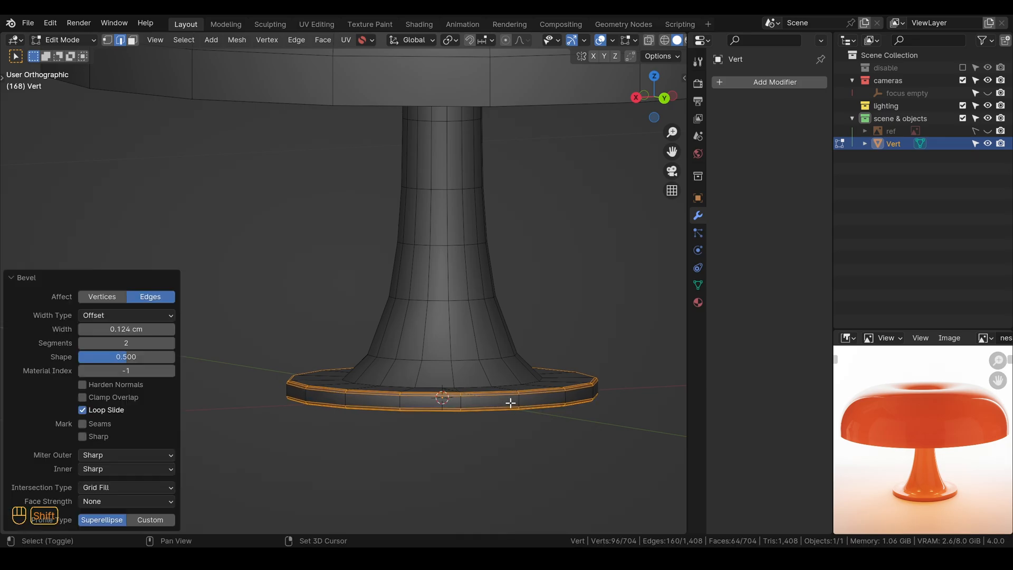
scroll(511, 402, "down", 3)
key("Tab")
Add a level 2 Subdivision Surface modifier to the lamp and inspect the smoothed shape
left_click(471, 228)
scroll(435, 154, "down", 3)
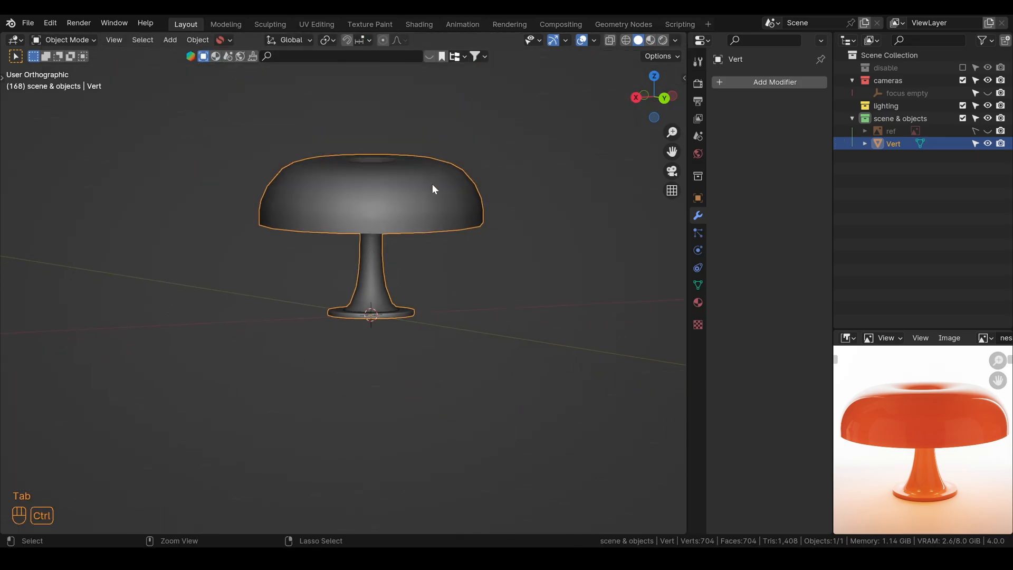
key("ctrl+2")
middle_click_drag(434, 234, 407, 301, "alt")
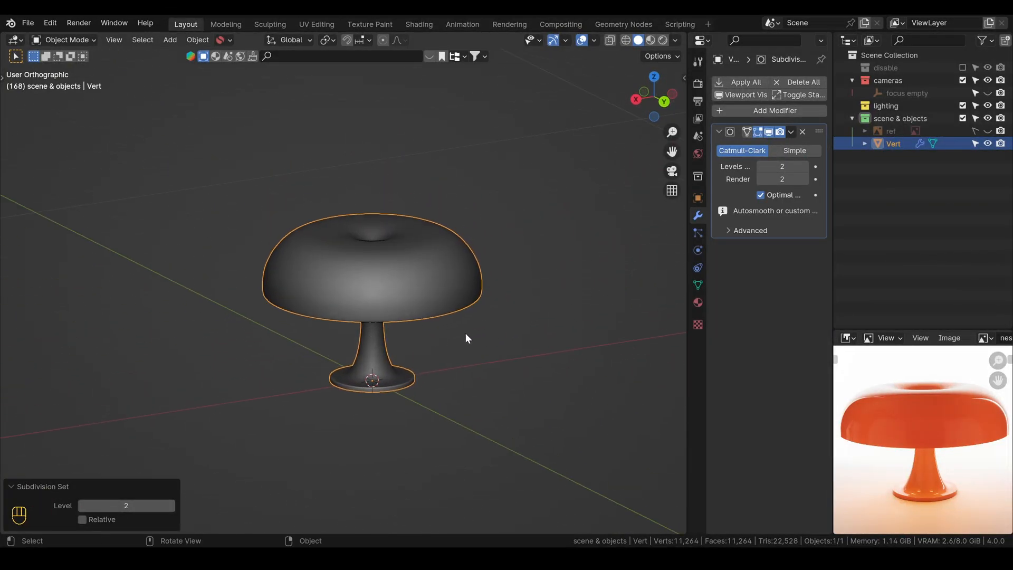
middle_click_drag(380, 328, 364, 309, "alt")
middle_click_drag(389, 370, 401, 298)
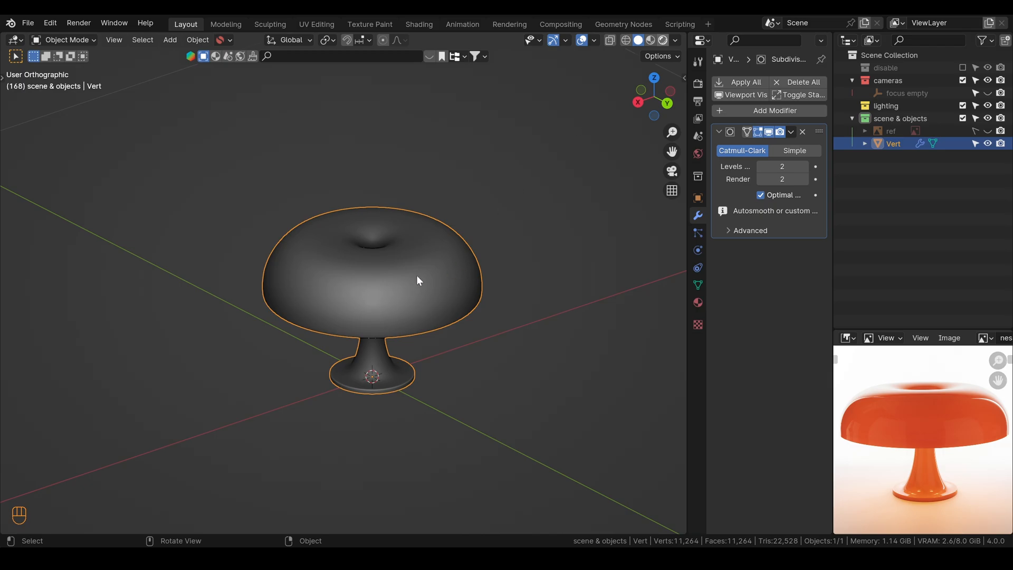
Show the lamp in rendered shading and create a new material for it named lamp
key("z")
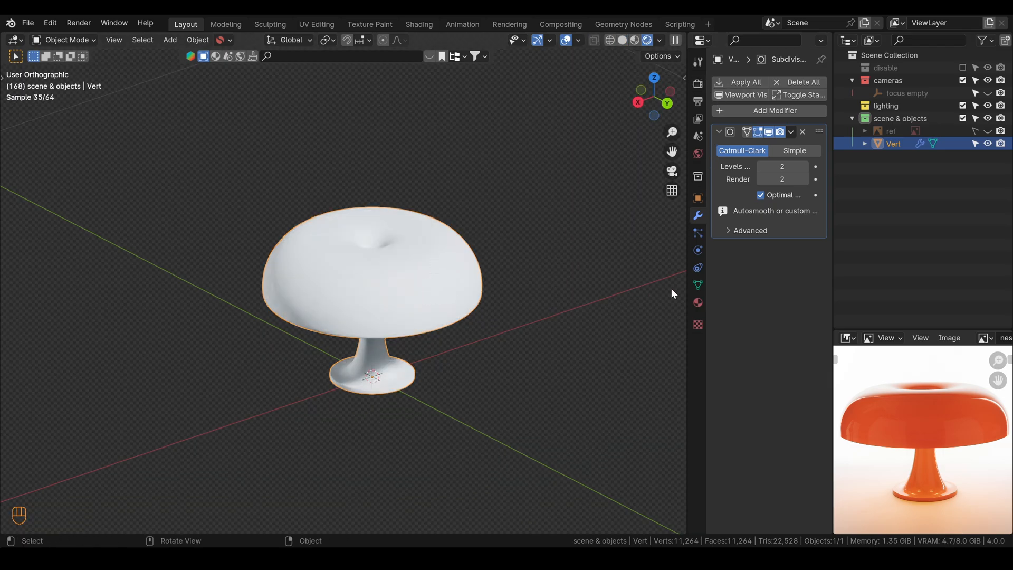
left_click(698, 302)
left_click(783, 135)
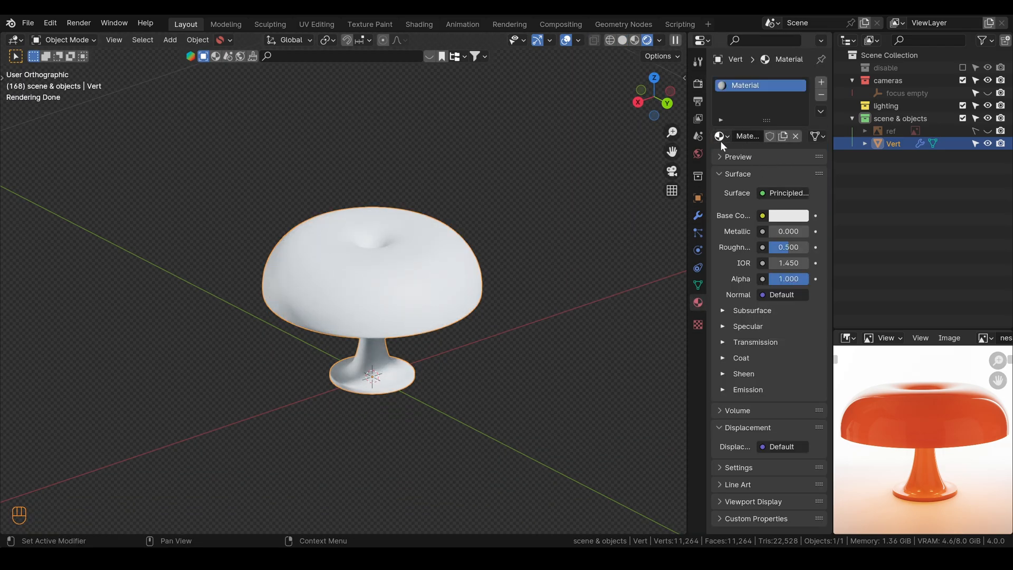
left_click_drag(688, 141, 634, 141)
double_click(696, 135)
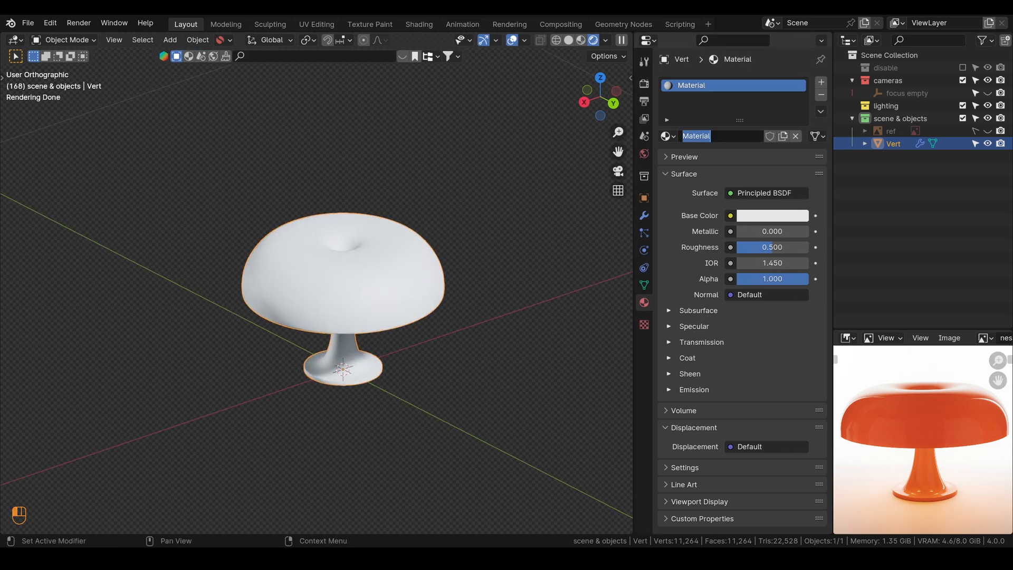
type("lamp")
key("Return")
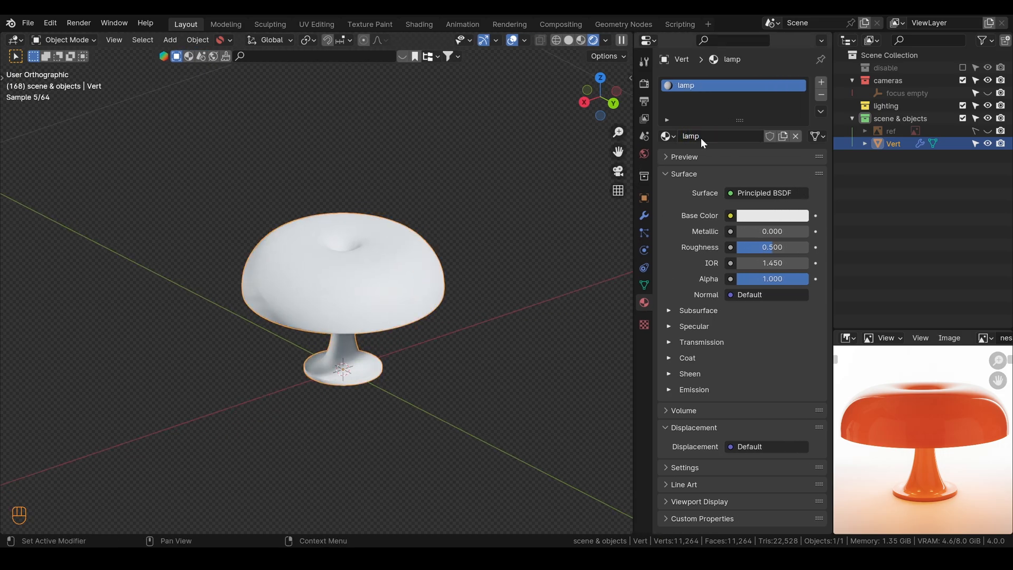
Sample the lamp material's base color from the orange reference lamp and refine it to hue 0.018, saturation 0.996 and value 0.939
left_click(763, 217)
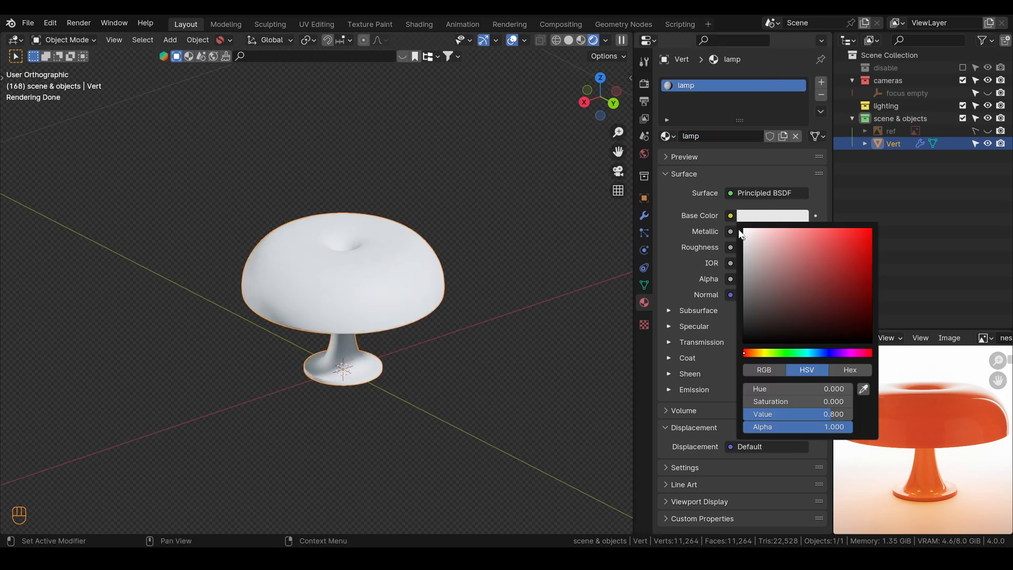
left_click(755, 357)
left_click(863, 389)
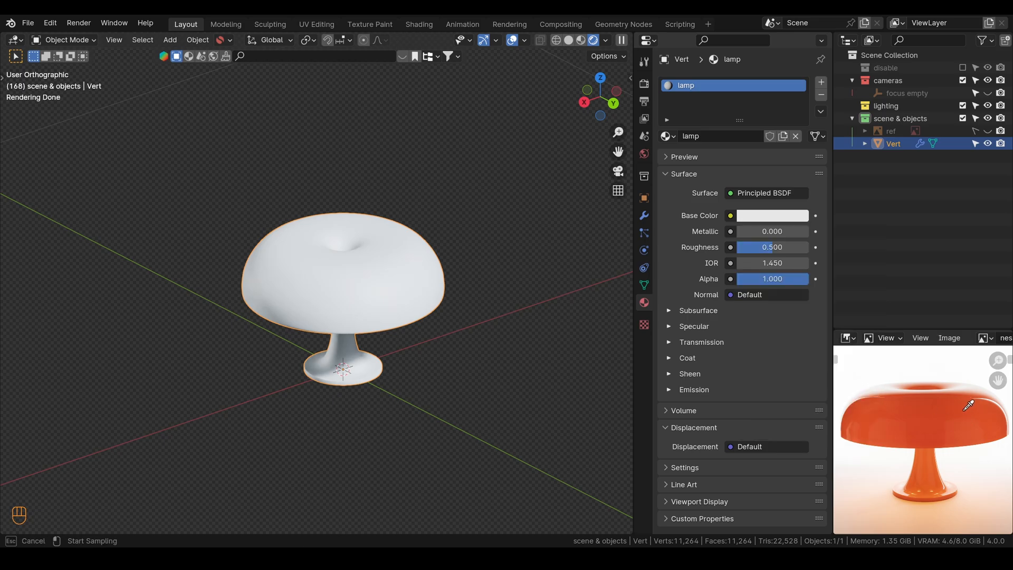
left_click(973, 420)
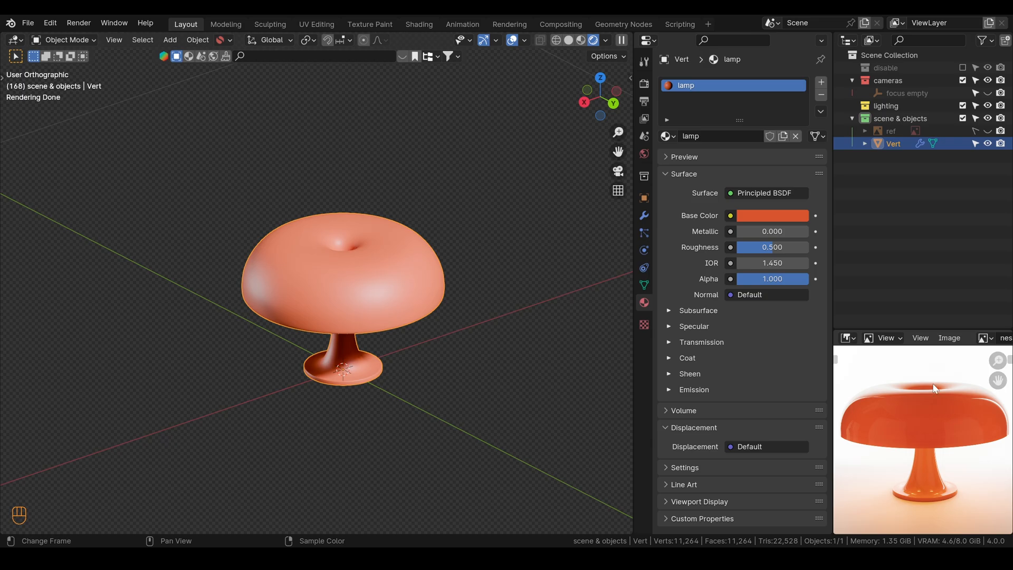
left_click(767, 216)
left_click(834, 233)
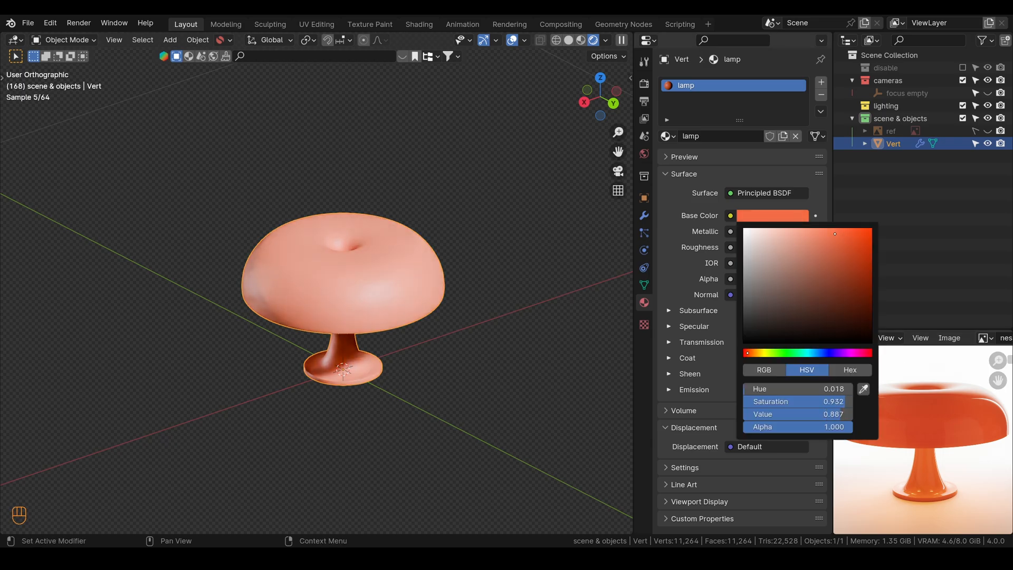
left_click(754, 353)
left_click(868, 231)
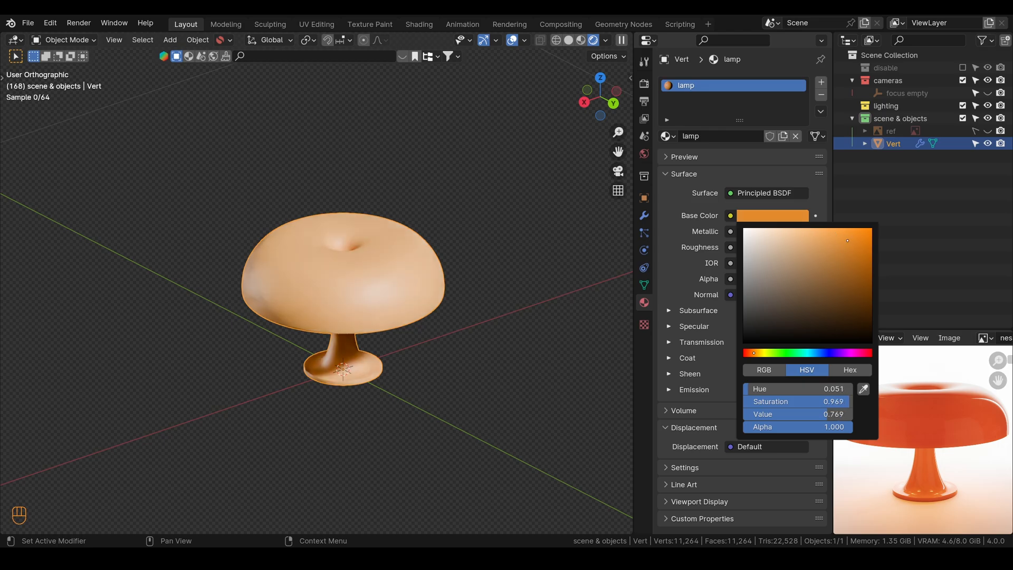
left_click(751, 353)
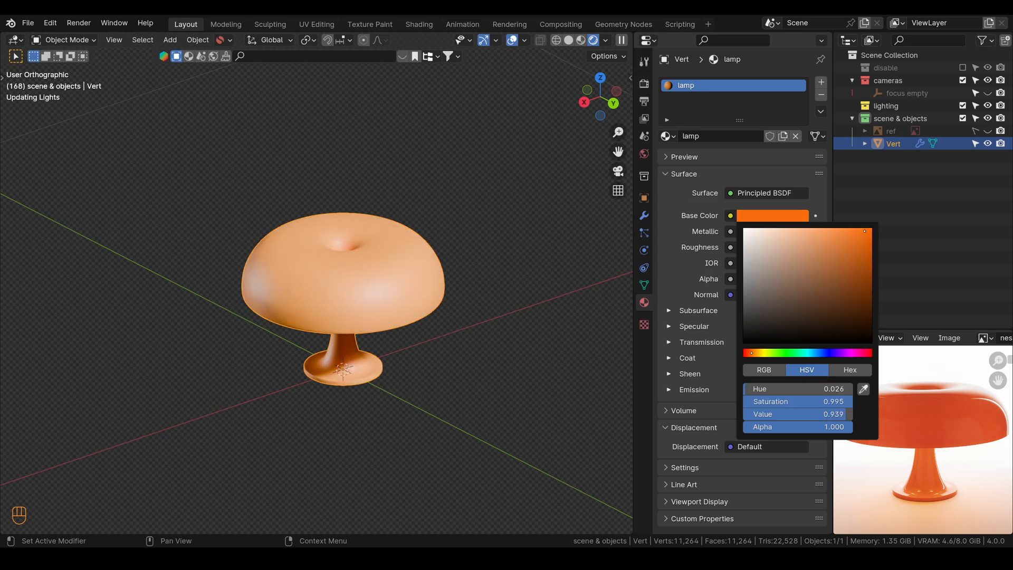
left_click(869, 229)
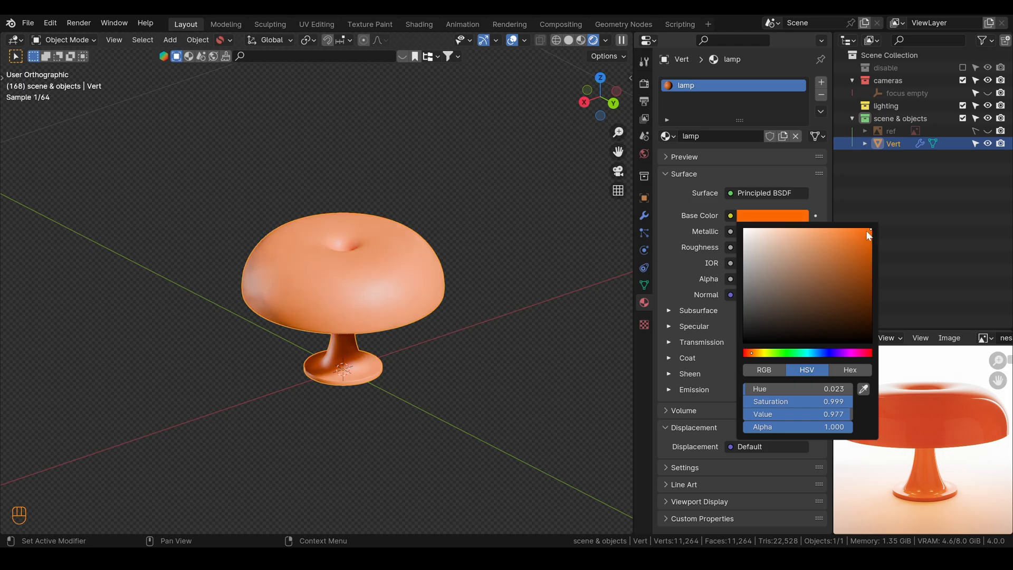
left_click(749, 353)
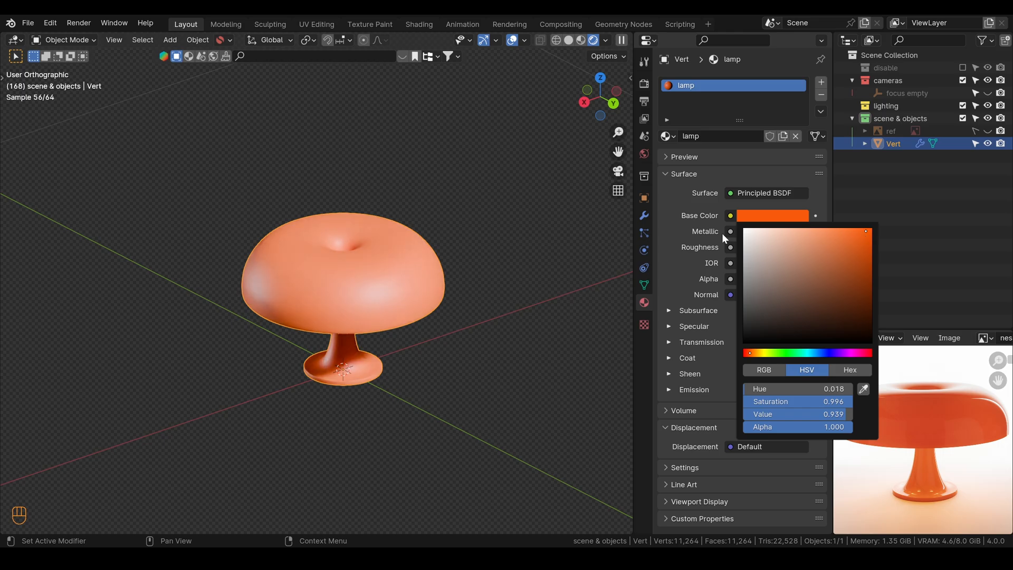
Set the lamp material's roughness to 0.052 and its subsurface weight to 0.874
left_click_drag(762, 251, 730, 252)
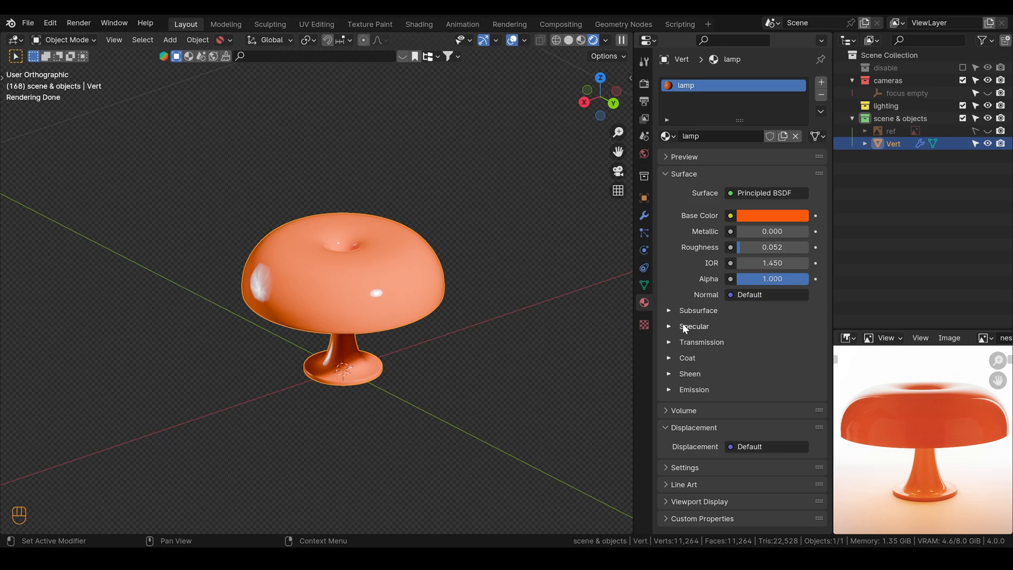
scroll(362, 304, "up", 2)
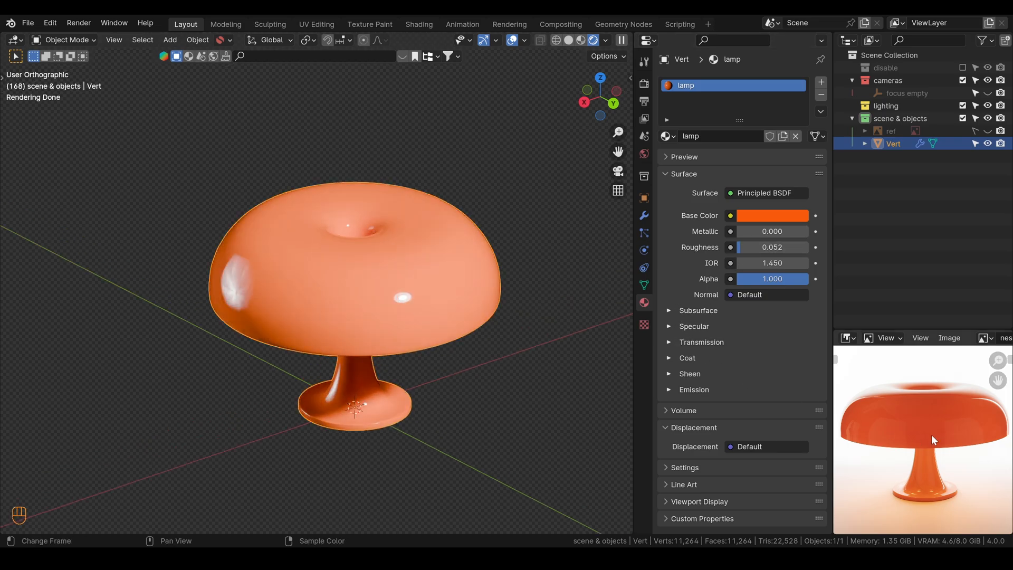
left_click(670, 310)
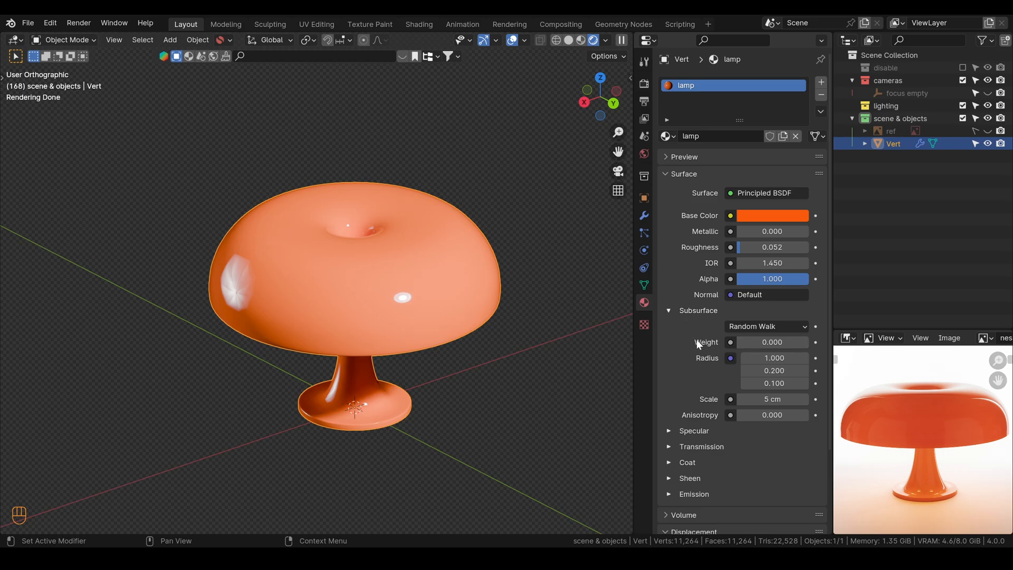
left_click_drag(761, 344, 810, 344)
scroll(408, 316, "down", 2)
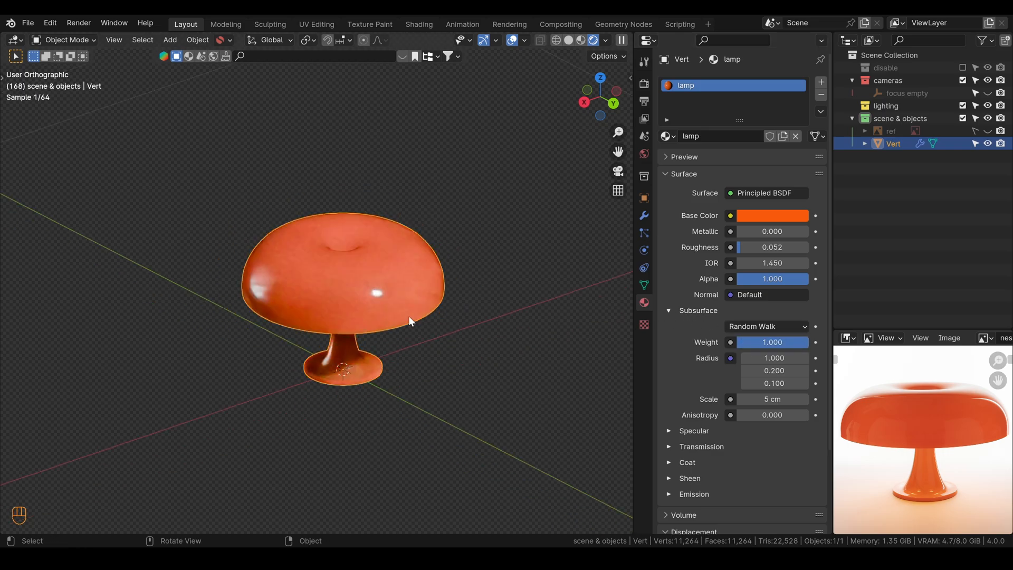
mouse_move(409, 315)
middle_mouse_down("alt")
mouse_move(425, 274)
mouse_move(406, 286)
mouse_move(394, 321)
middle_mouse_up("alt")
scroll(405, 286, "up", 1)
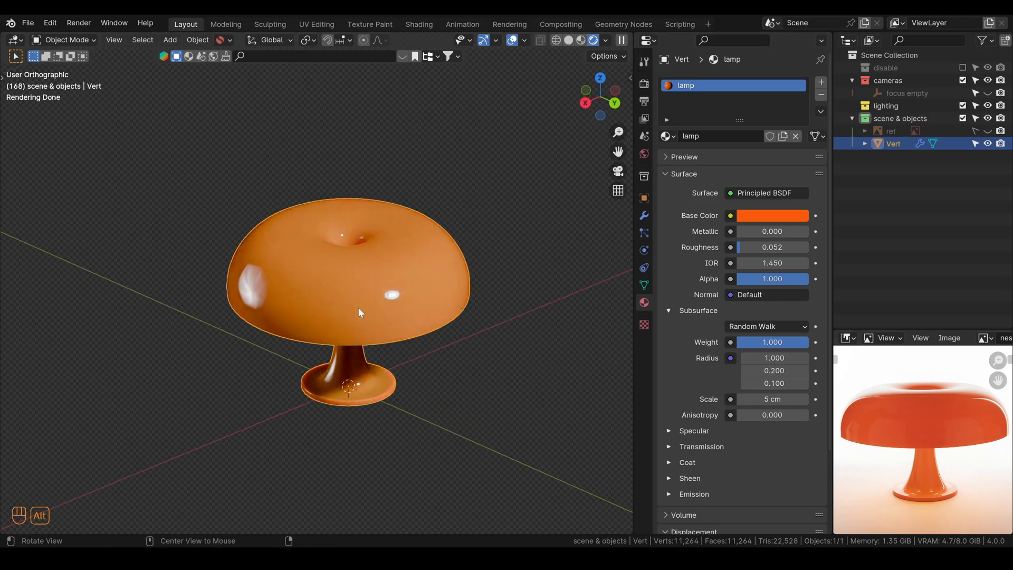
middle_click_drag(364, 299, 365, 281)
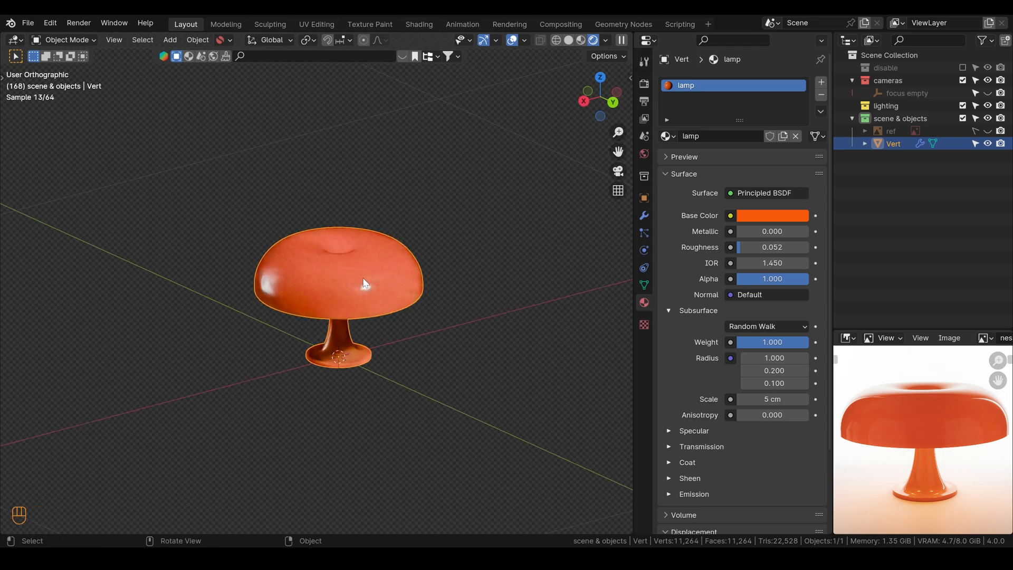
left_click_drag(764, 340, 745, 341)
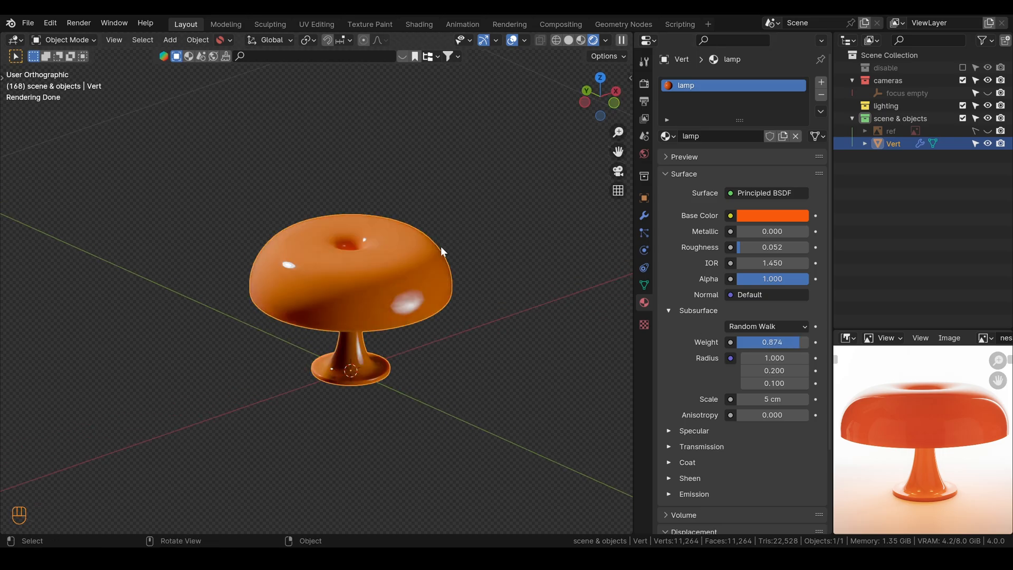
Add a plane mesh to the scene
key("shift+a")
mouse_move(394, 246)
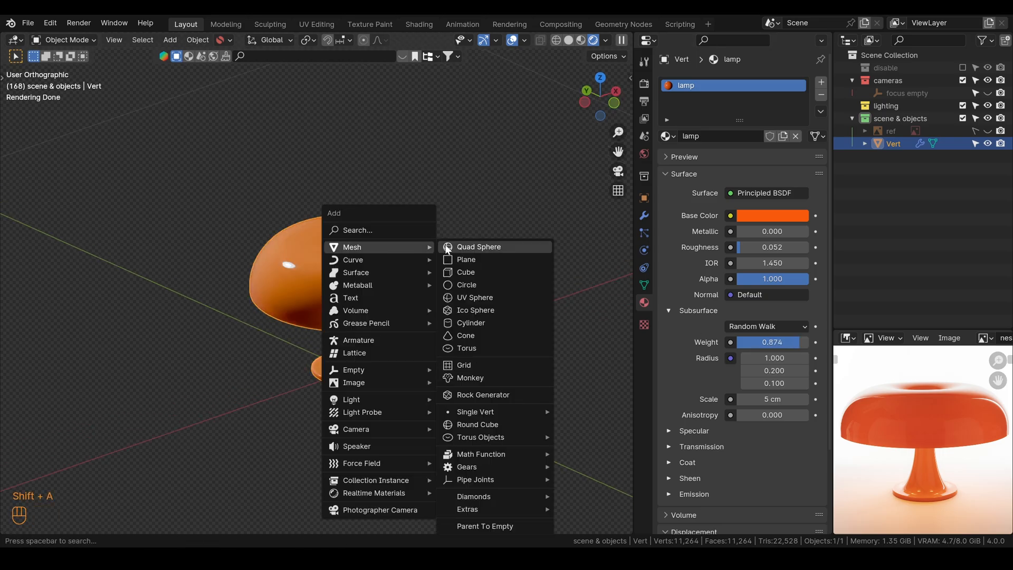
left_click(463, 258)
scroll(432, 365, "down", 3)
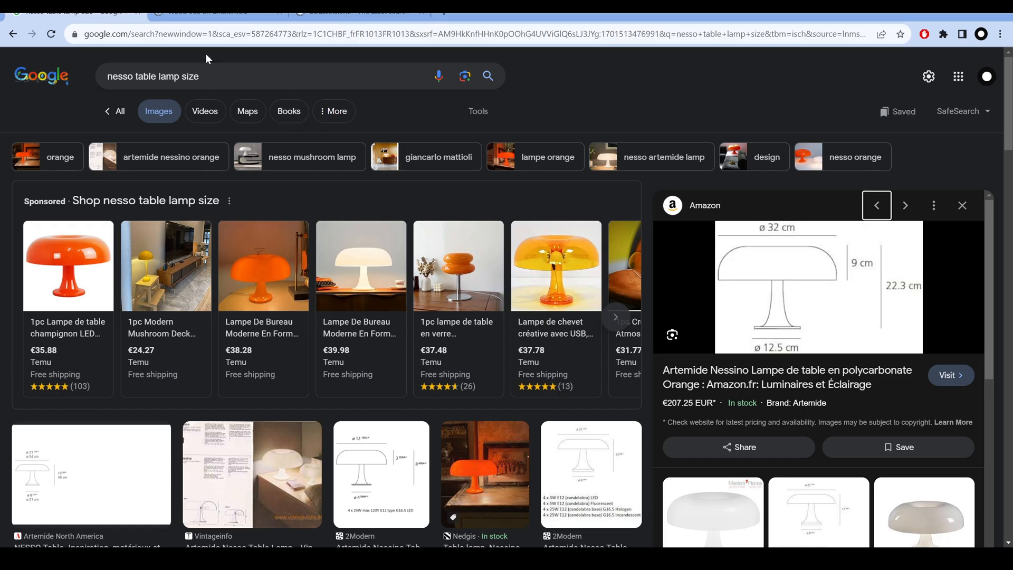
Browse wood materials on 3Dassets.one, then download the 4K-JPG archive of Wood 068 from ambientCG
left_click(199, 17)
left_click(318, 14)
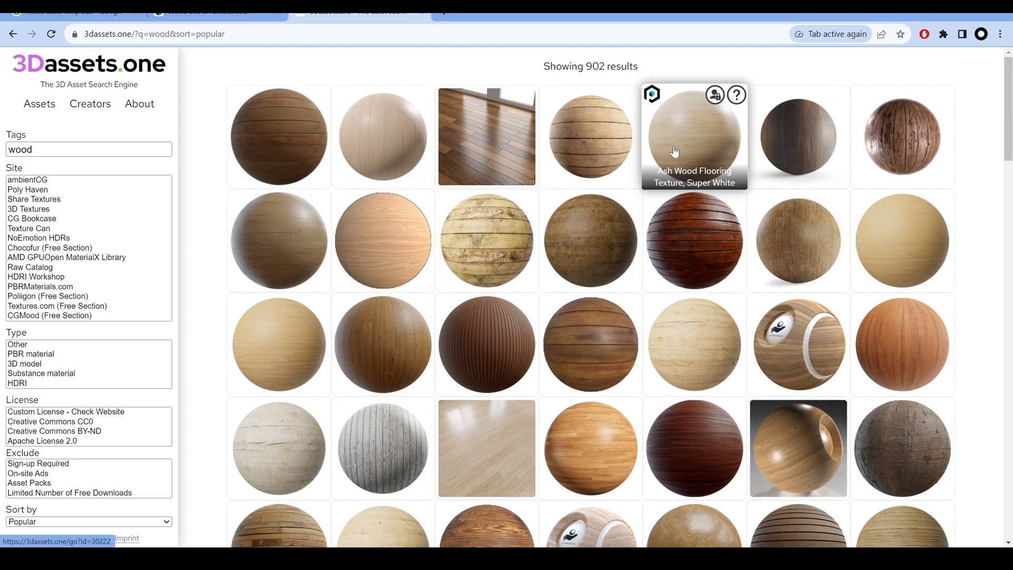
scroll(836, 305, "down", 4)
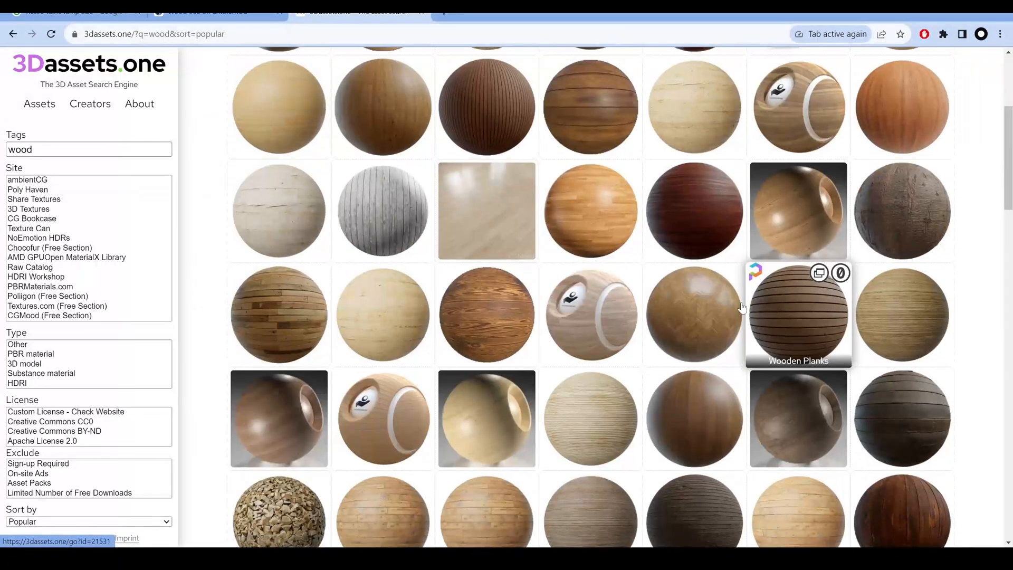
scroll(334, 138, "up", 3)
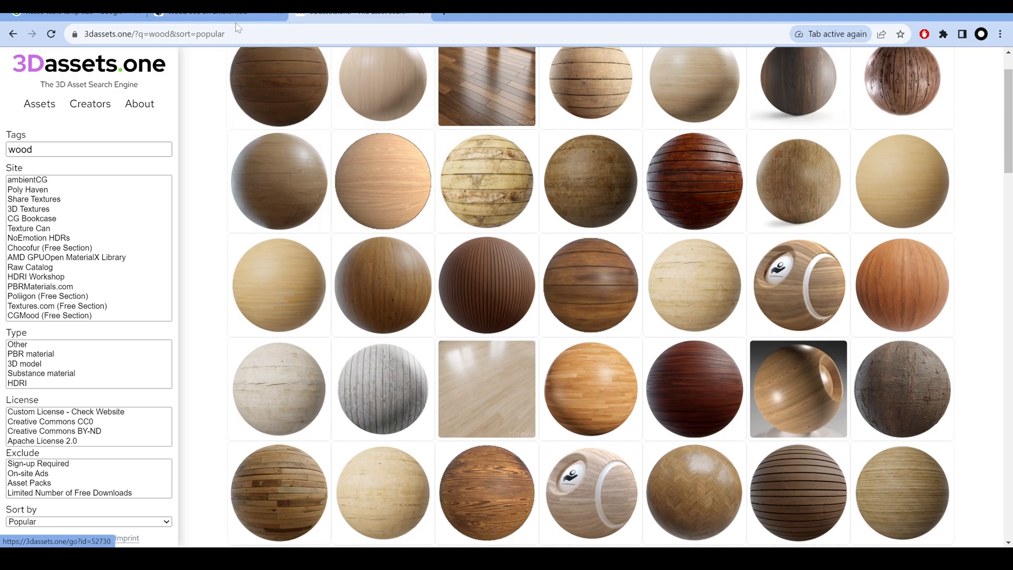
key("ctrl+shift+Tab")
scroll(400, 302, "down", 1)
scroll(400, 298, "up", 1)
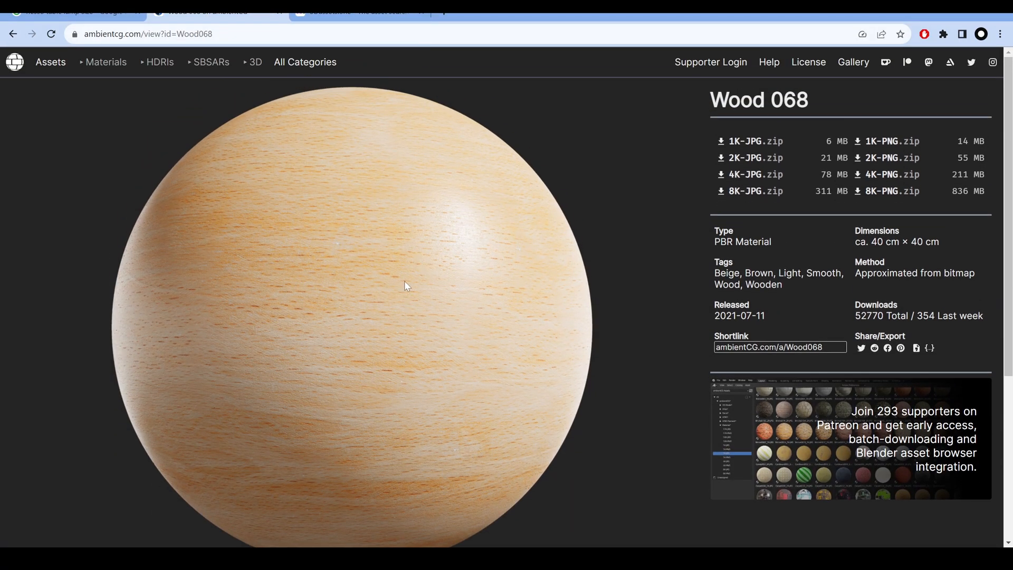
mouse_move(743, 181)
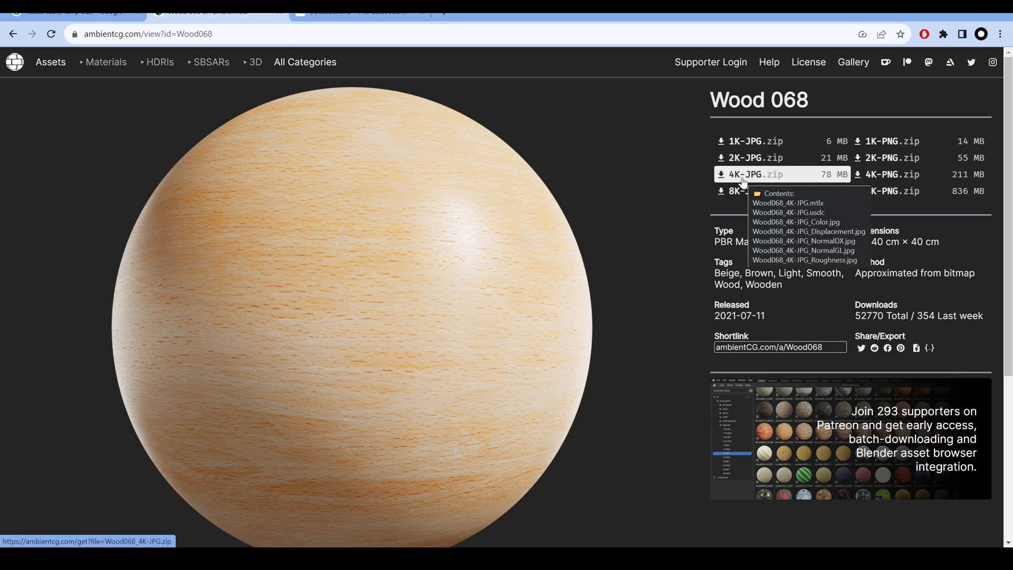
left_click(744, 180)
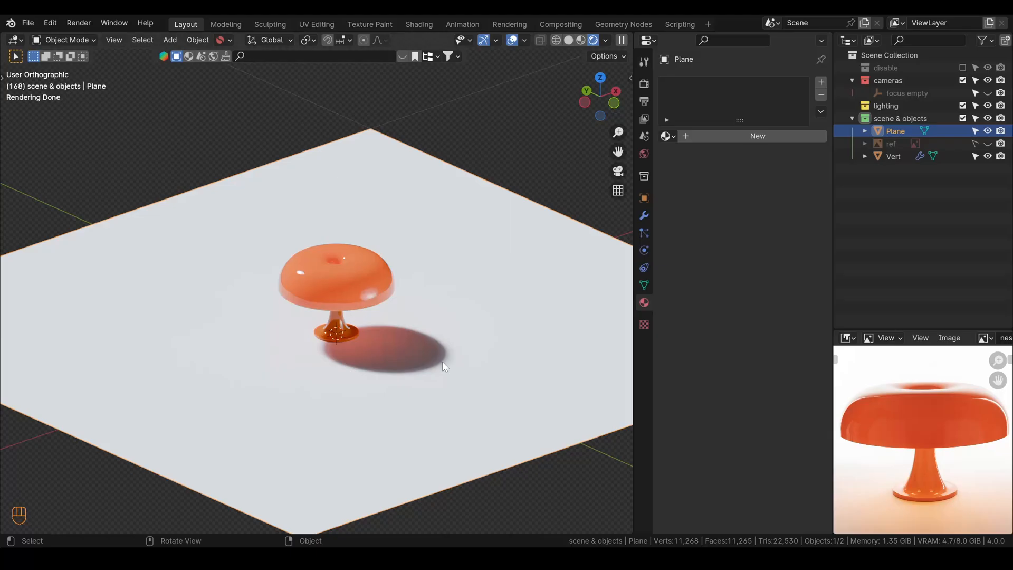
Switch back to Blender, create a new material for the plane, and split the viewport to show a Shader Editor
left_click(751, 138)
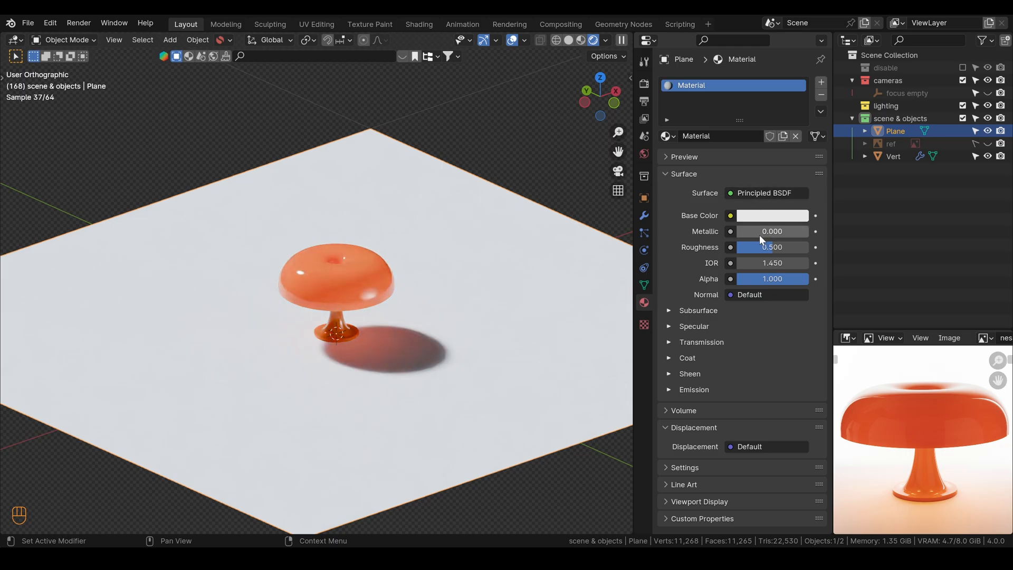
left_click_drag(2, 531, 8, 282)
left_click(14, 289)
left_click(38, 406)
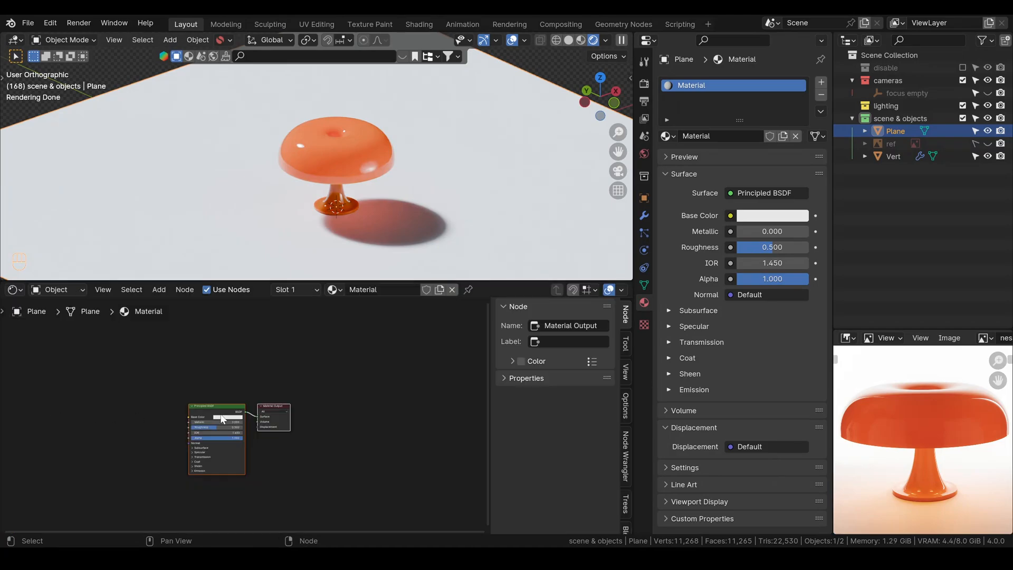
Load the Wood068 4K base color, roughness and normal textures into the plane's Principled BSDF using Node Wrangler's Principled texture setup
scroll(259, 438, "up", 3)
key("n")
left_click_drag(417, 447, 495, 395, "alt+shift")
left_click(357, 360)
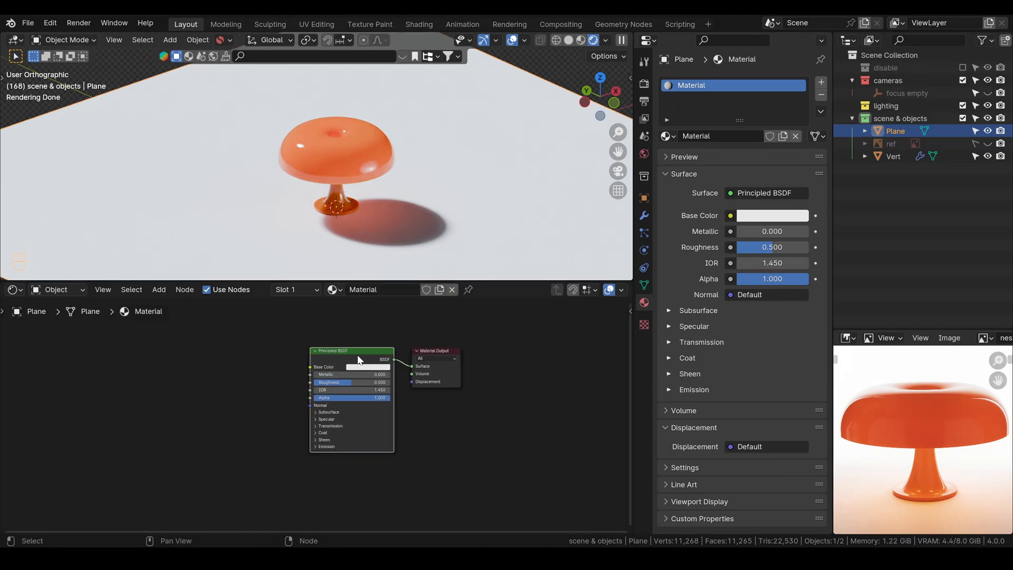
key("ctrl+shift+t")
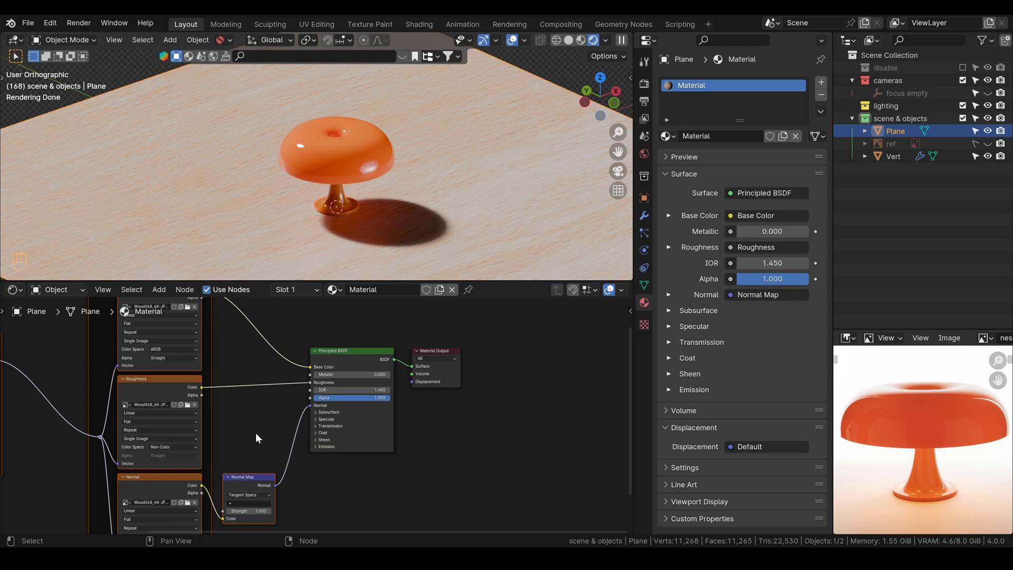
scroll(255, 433, "down", 2)
left_click_drag(270, 411, 275, 387)
middle_click_drag(279, 407, 379, 391)
scroll(435, 447, "up", 2)
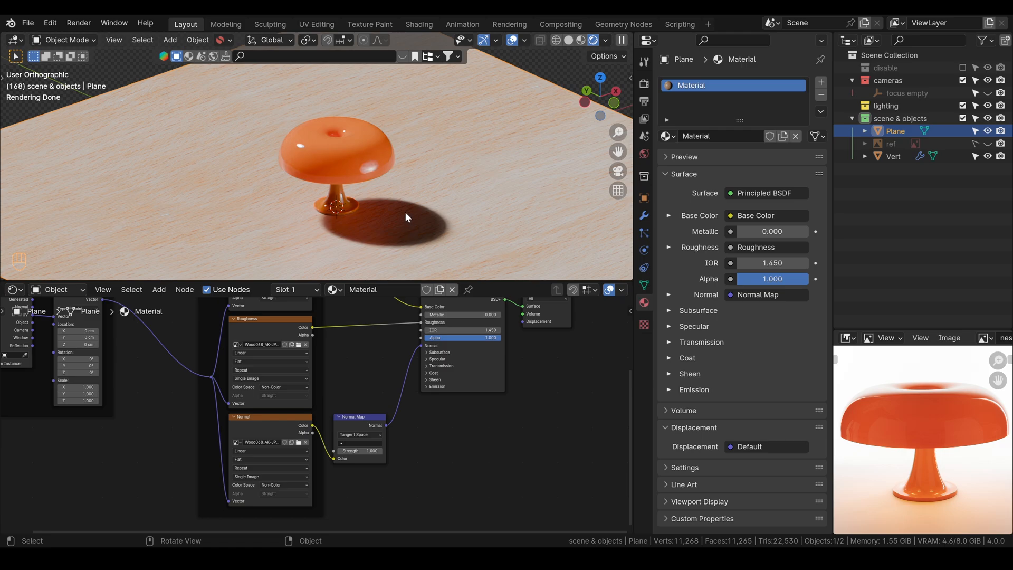
Set the wood texture's Mapping scale to 2 on X, Y and Z and check the grain size on the plane
left_click_drag(405, 212, 434, 170, "alt")
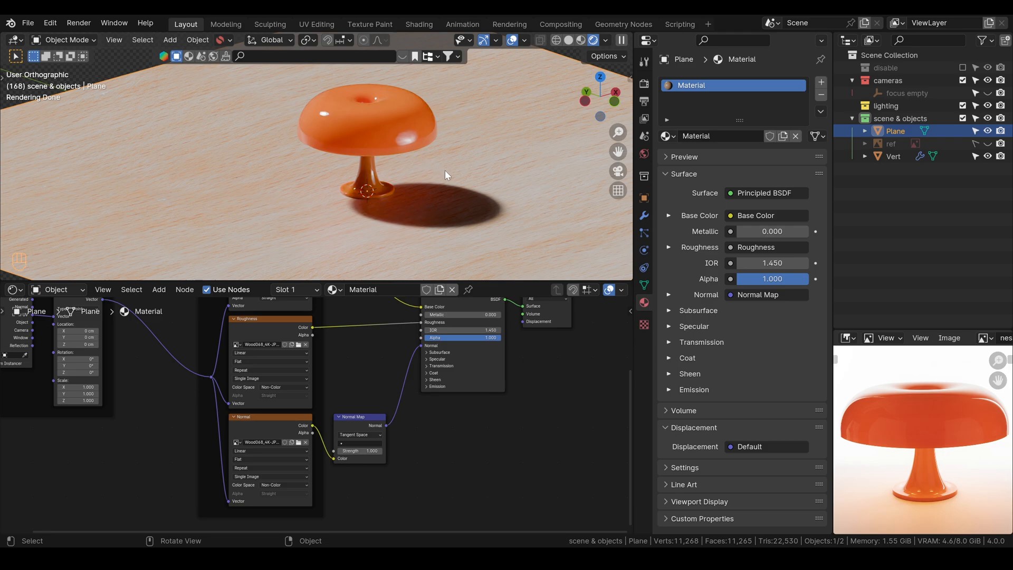
key("ctrl+KP_7")
left_click_drag(397, 193, 417, 386, "alt")
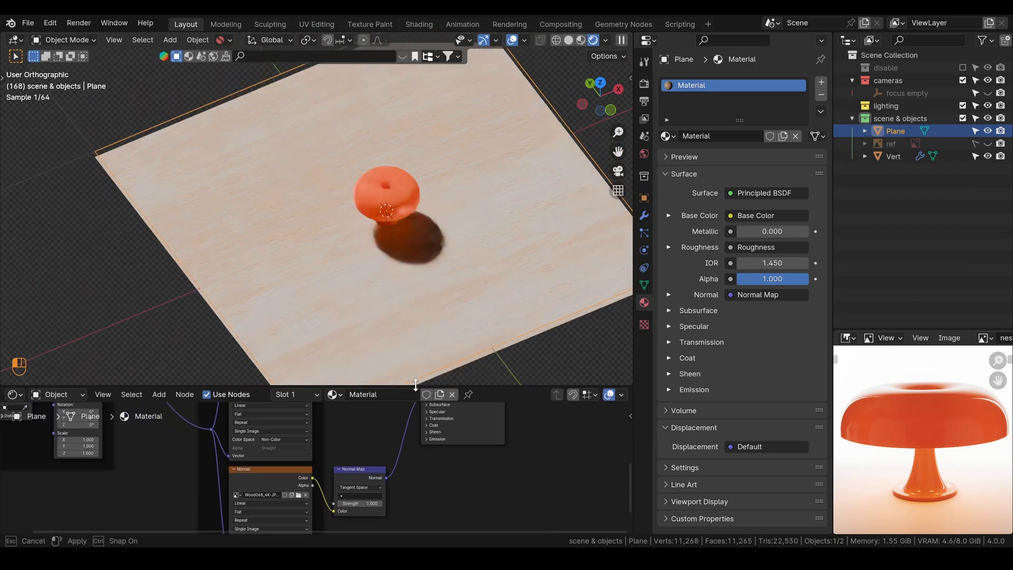
scroll(106, 469, "up", 8)
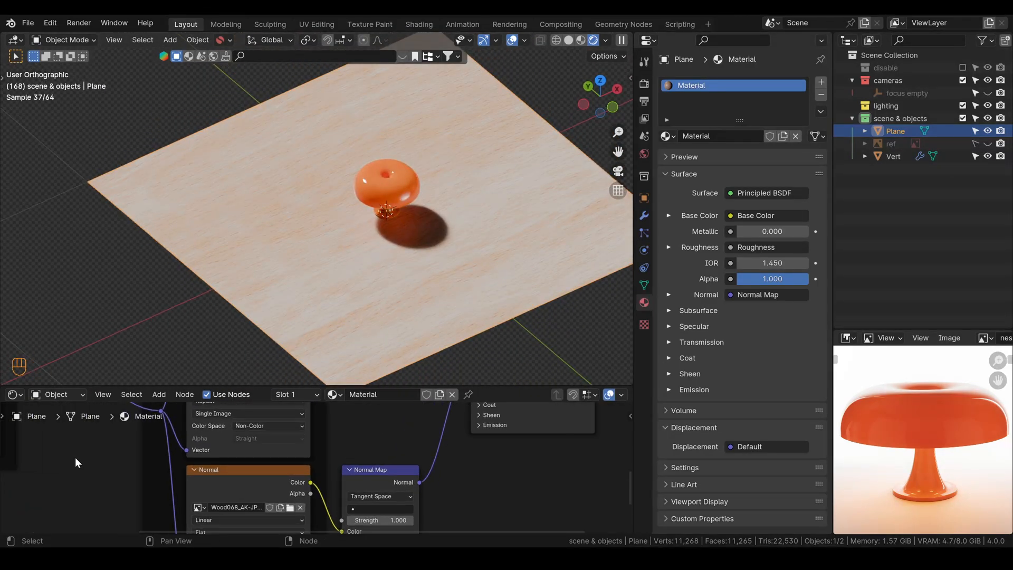
left_click_drag(87, 463, 300, 488, "alt+shift")
scroll(145, 474, "up", 4)
left_click_drag(129, 469, 248, 480, "alt+shift")
scroll(249, 480, "up", 1)
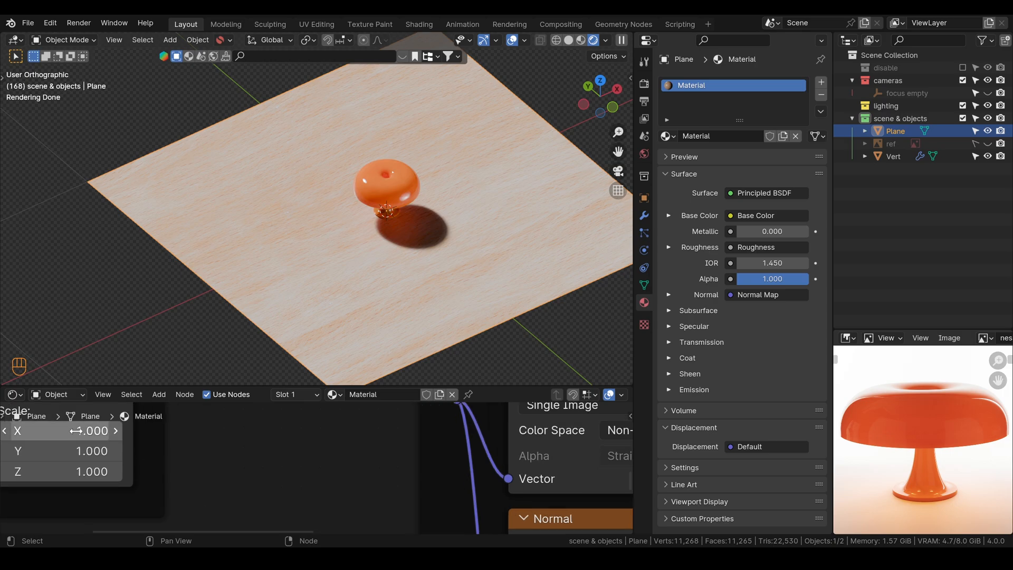
left_click(63, 430)
type("2")
key("Return")
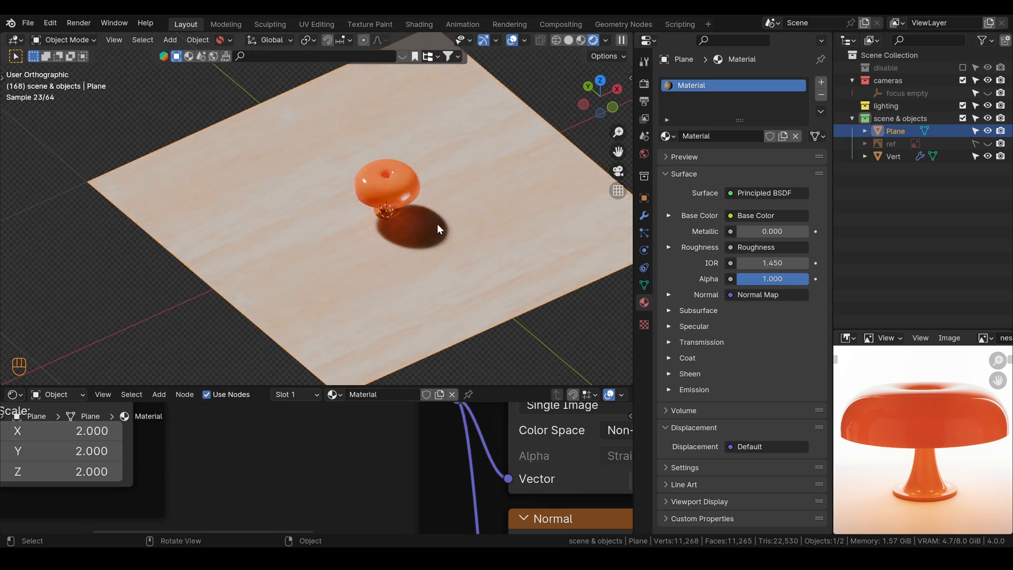
scroll(437, 223, "up", 5)
scroll(426, 192, "down", 5)
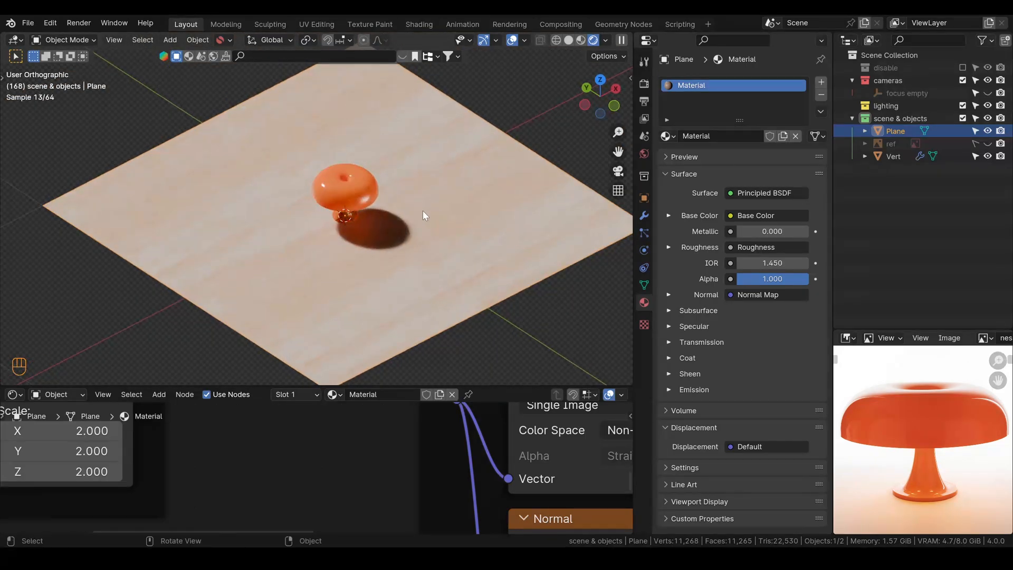
Add a cube and raise it about 49 cm along Z, above the lamp
key("shift+a")
mouse_move(405, 210)
left_click(480, 236)
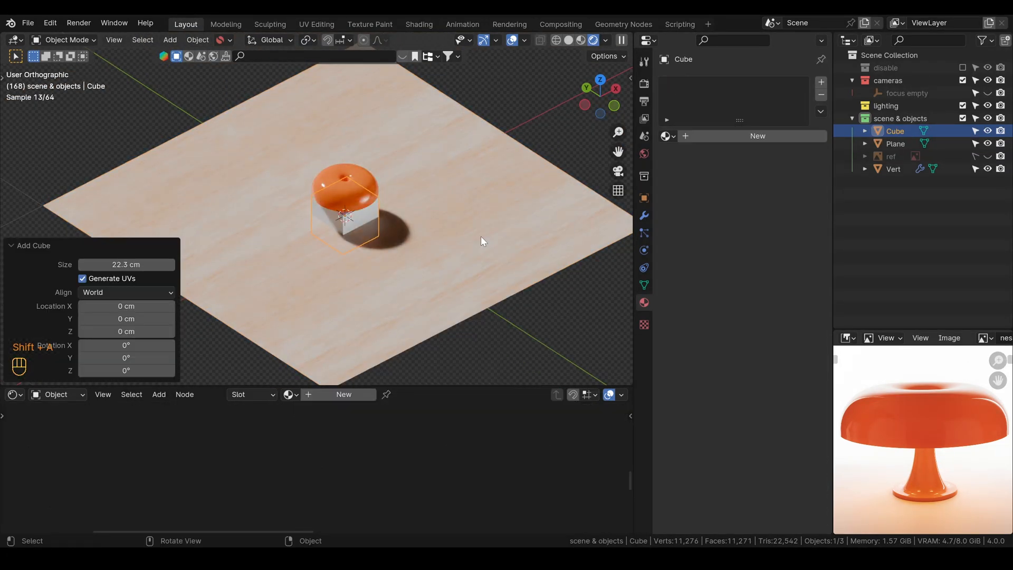
key("g")
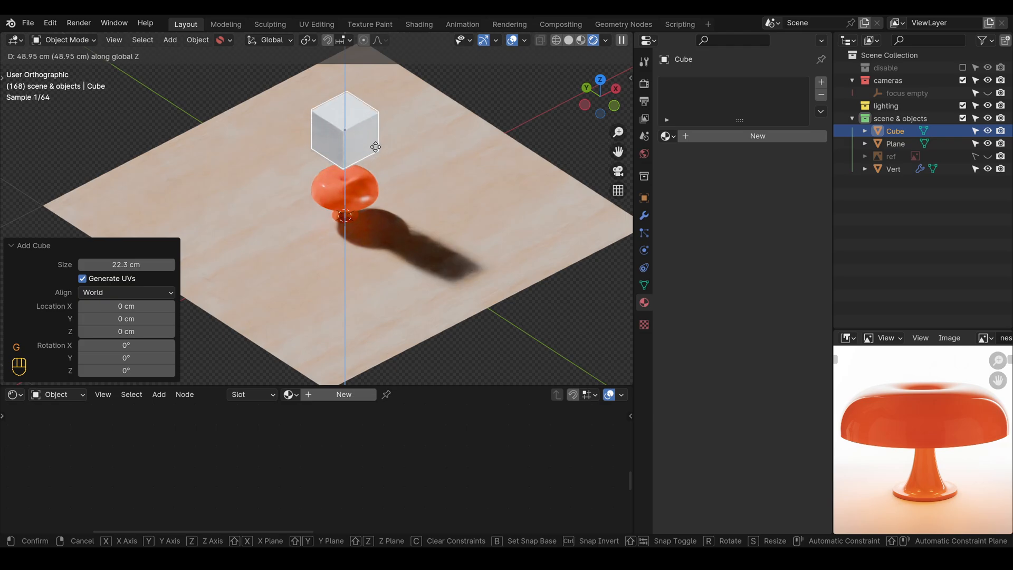
left_click(376, 151)
Scale up the cube and move it so it floats clear above the lamp
middle_click_drag(376, 151, 449, 162, "shift")
scroll(444, 168, "down", 4)
key("s")
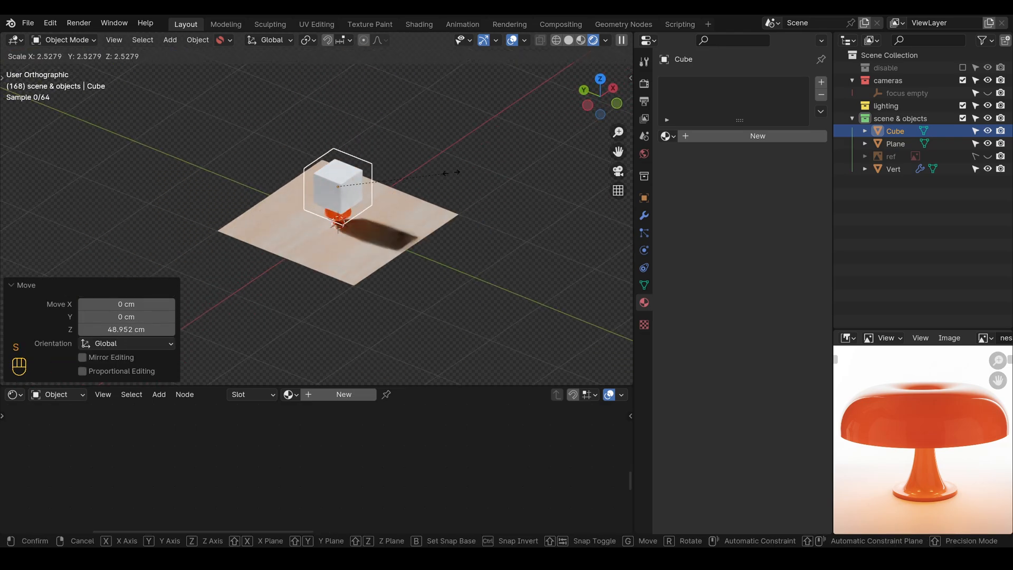
left_click(482, 159)
key("g")
middle_click(391, 186)
left_click(385, 168)
scroll(385, 168, "up", 1)
middle_click_drag(385, 168, 391, 214, "shift")
Assign the plane's wood material to the cube and rename the material wood floor
left_click(377, 172)
left_click(289, 394)
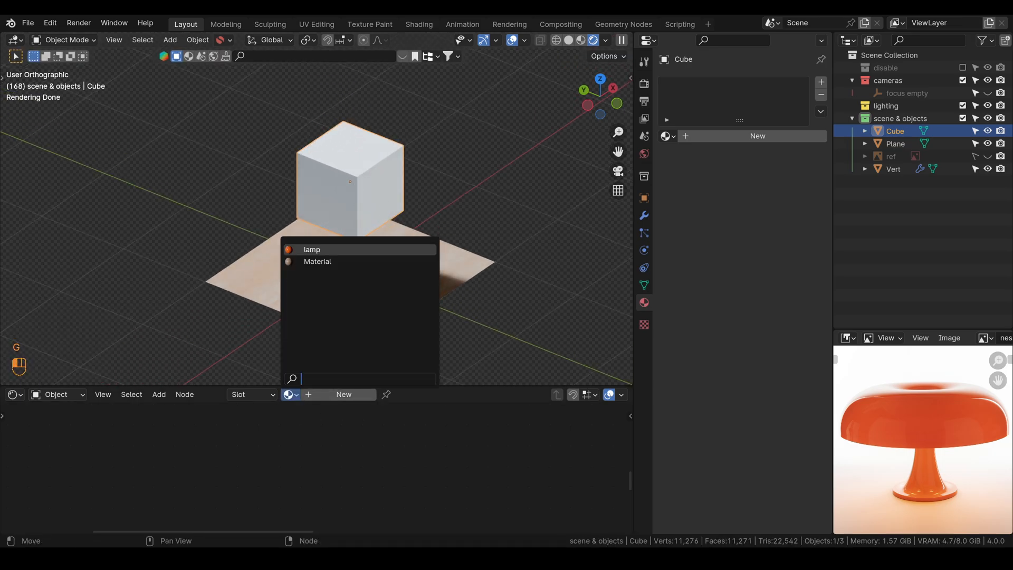
left_click(366, 261)
left_click(423, 294)
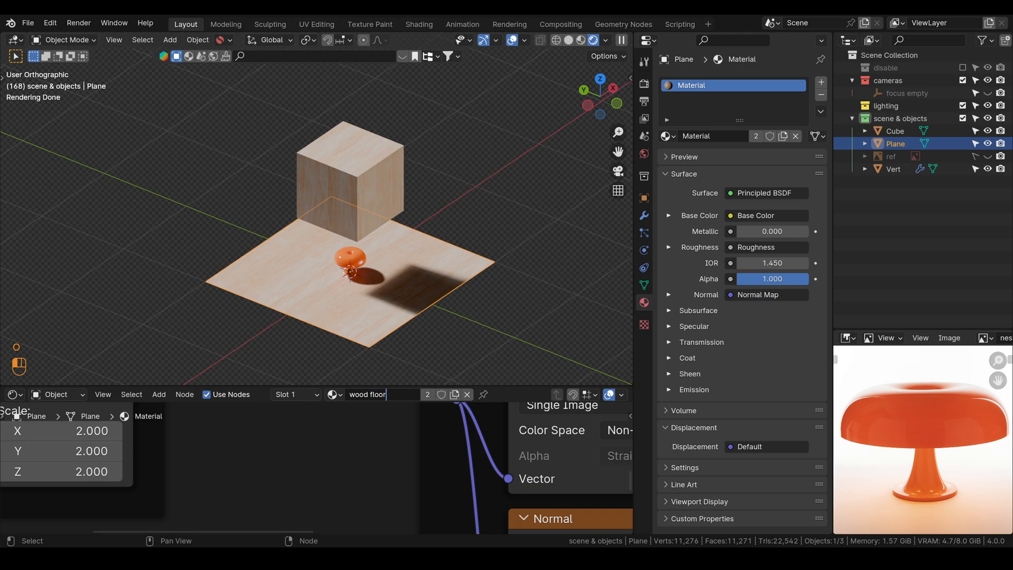
key("Return")
Add a Bevel modifier to the cube
left_click(377, 208)
scroll(384, 202, "up", 5)
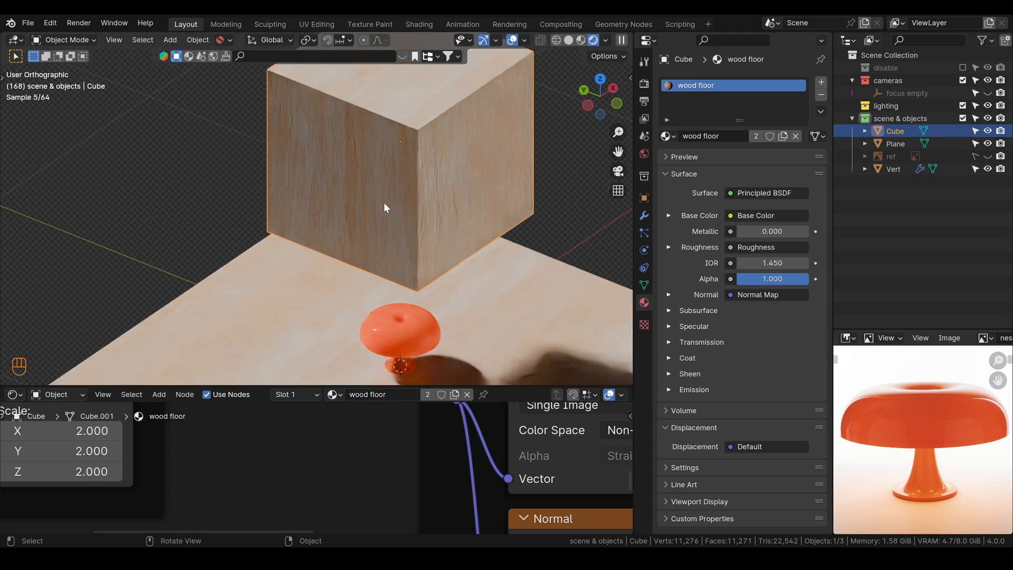
middle_click_drag(384, 202, 353, 215, "shift")
left_click(643, 214)
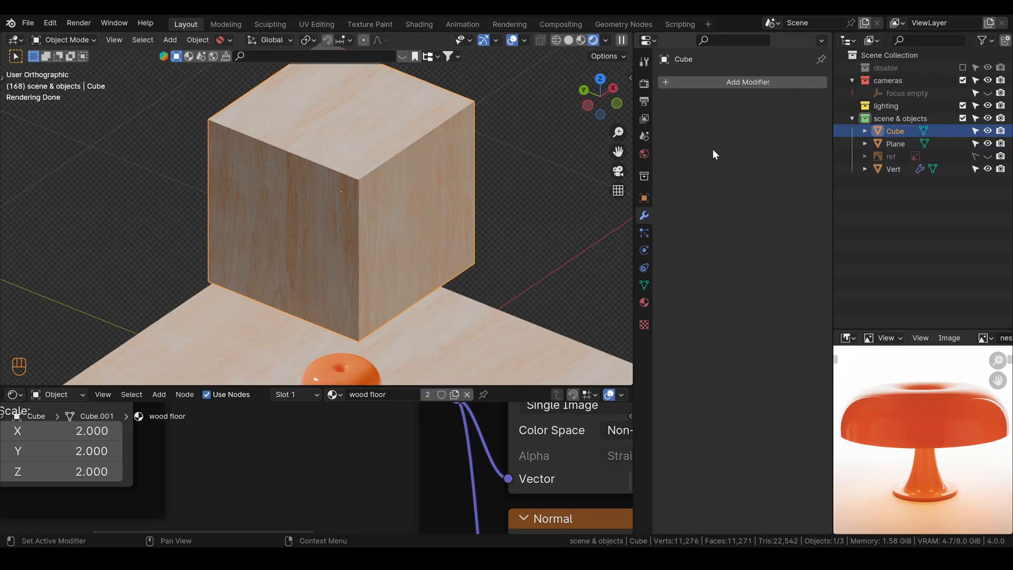
left_click(729, 81)
left_click(704, 82)
type("bev")
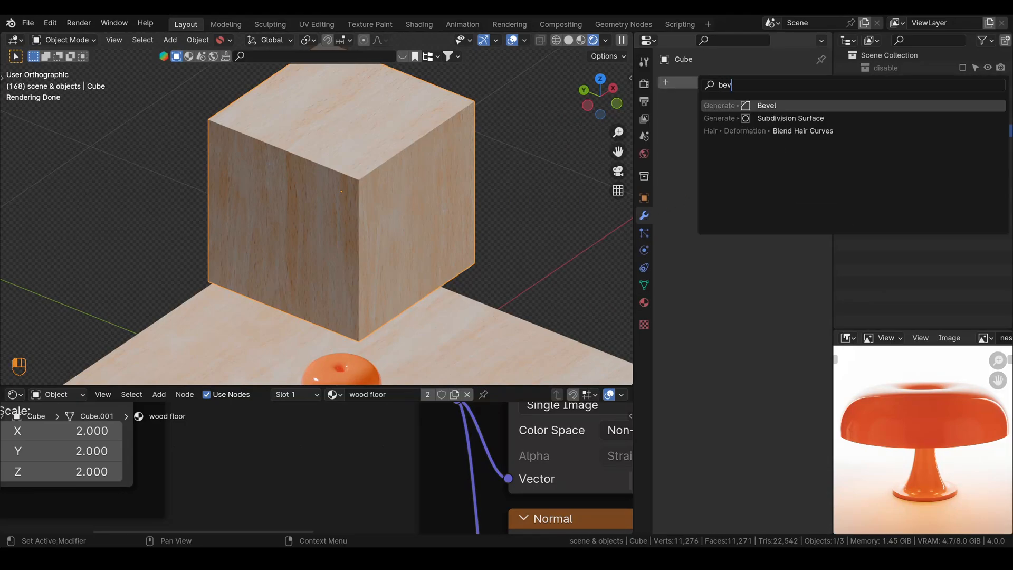
key("Return")
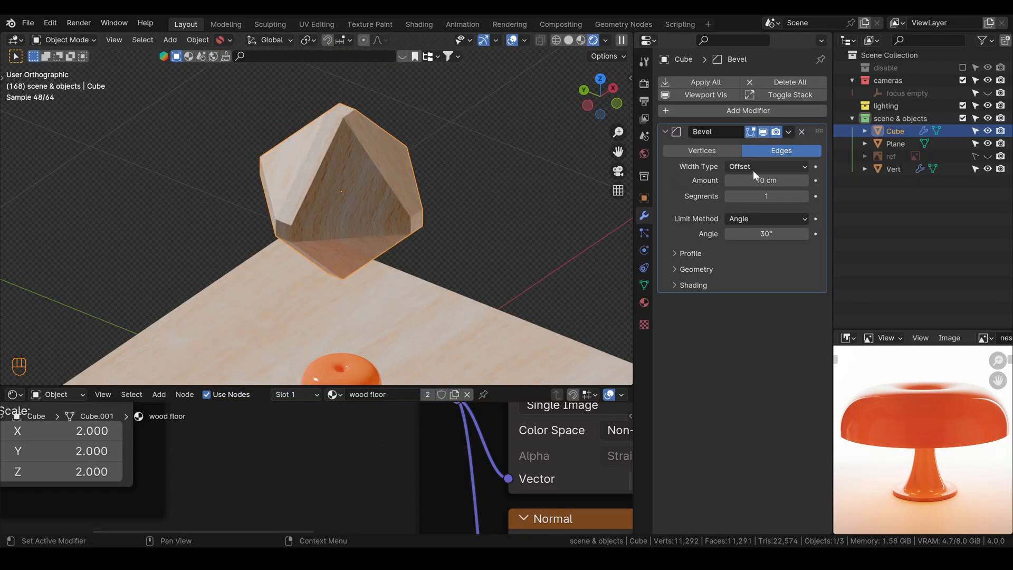
Set the cube's bevel to 2 segments and 1.5 cm, and apply Shade Auto Smooth to it
left_click(804, 198)
left_click_drag(758, 180, 731, 183, "shift")
right_click(407, 176)
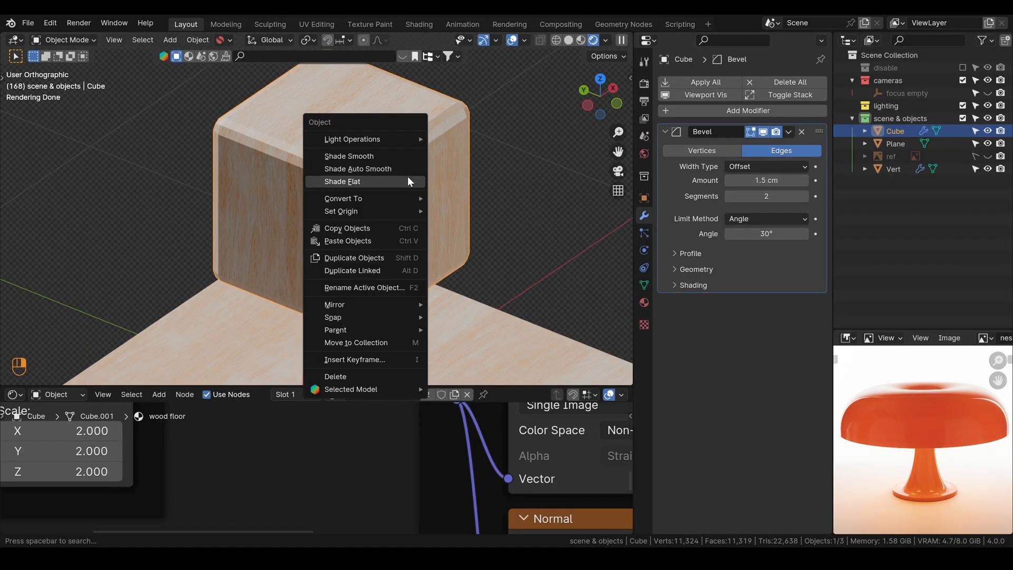
left_click(405, 168)
middle_click_drag(410, 189, 398, 216, "shift")
scroll(397, 217, "up", 4)
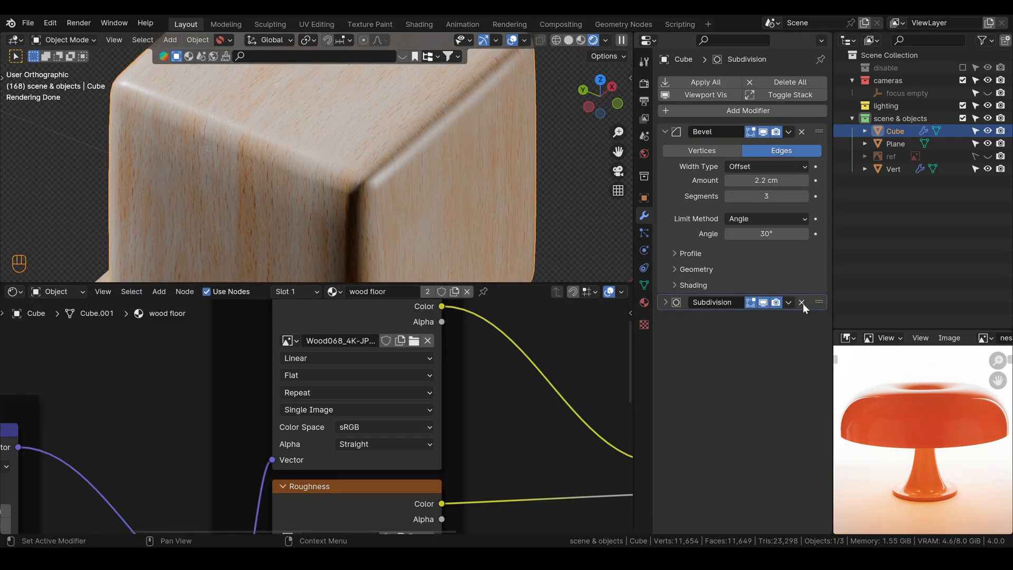
Remove the cube's Subdivision modifier and set its bevel amount to 0.8 cm
left_click(802, 302)
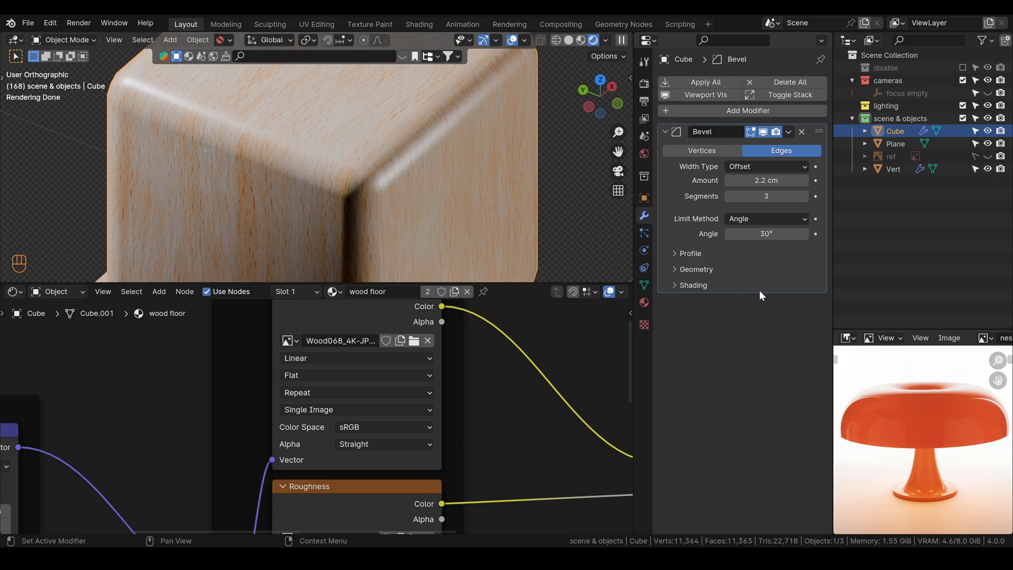
scroll(394, 198, "up", 2)
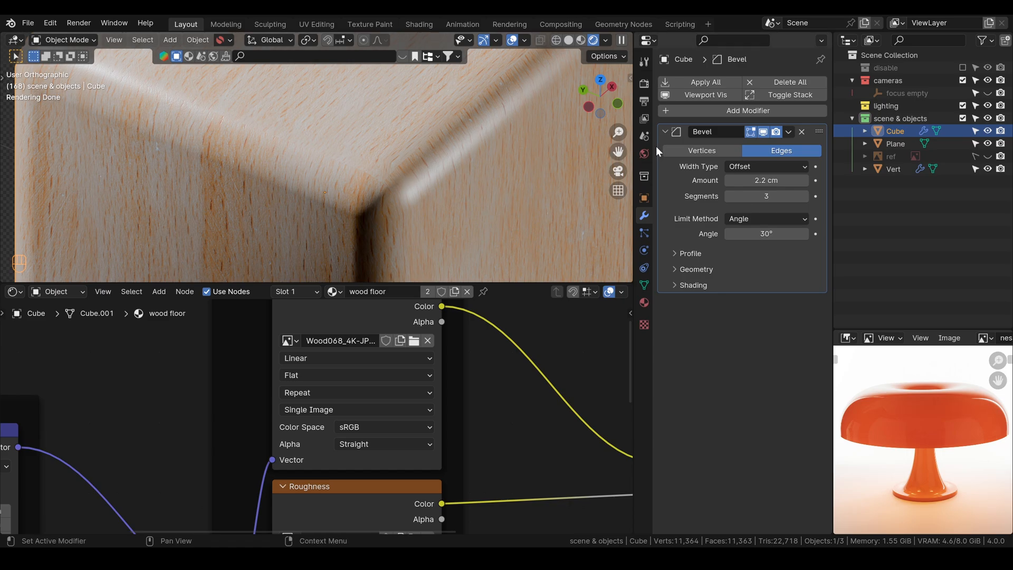
mouse_move(766, 179)
left_mouse_down("shift")
mouse_move(738, 180)
mouse_move(750, 180)
left_mouse_up("shift")
scroll(394, 178, "down", 6)
mouse_move(393, 178)
right_mouse_down("alt")
mouse_move(364, 182)
mouse_move(365, 153)
mouse_move(390, 170)
right_mouse_up("alt")
scroll(363, 169, "up", 5)
key("r")
key("z")
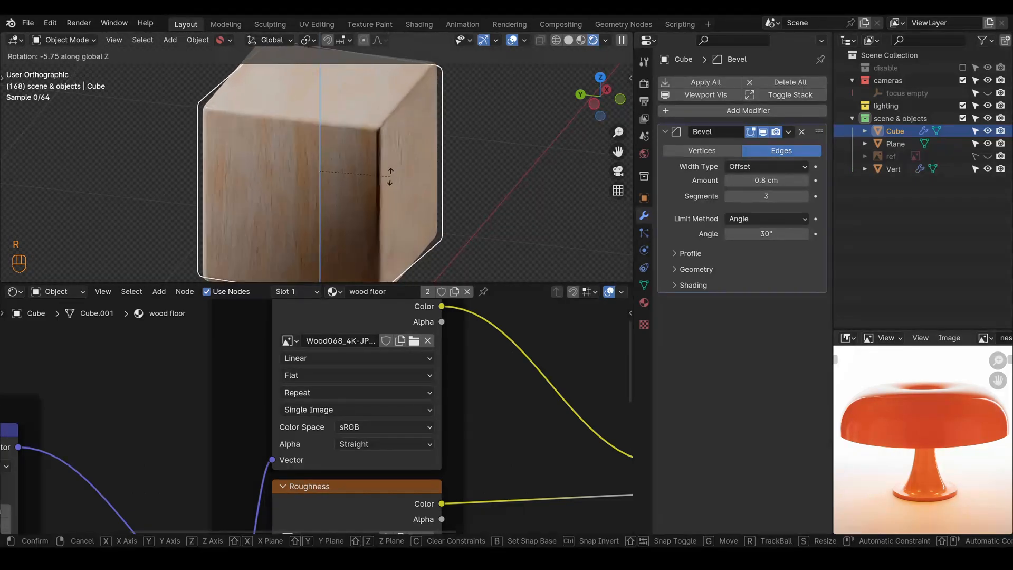
right_click(425, 185)
Shrink the Shader Editor to enlarge the 3D viewport, and frame the cube, lamp and plane together
scroll(422, 185, "down", 5)
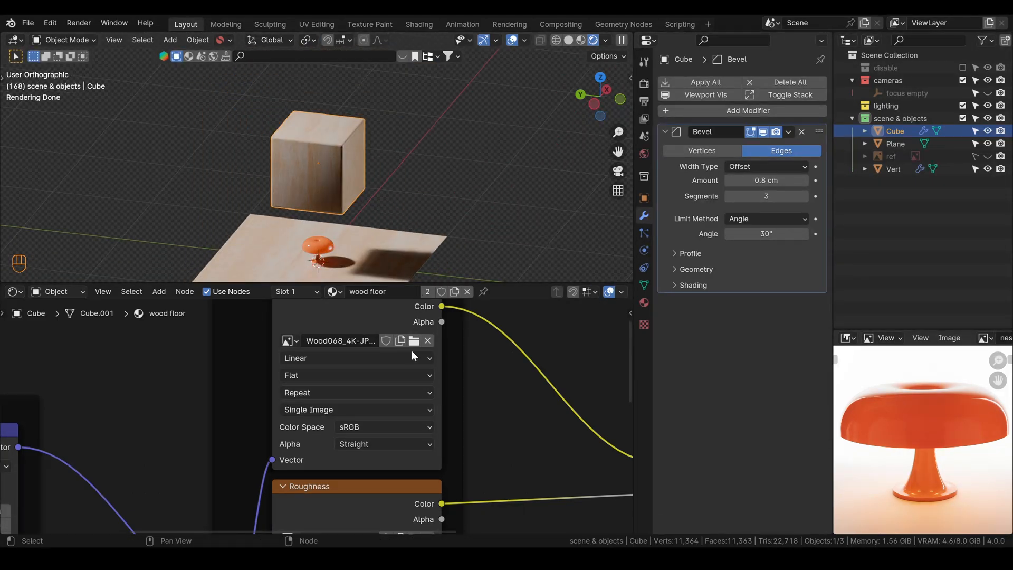
scroll(449, 311, "down", 2)
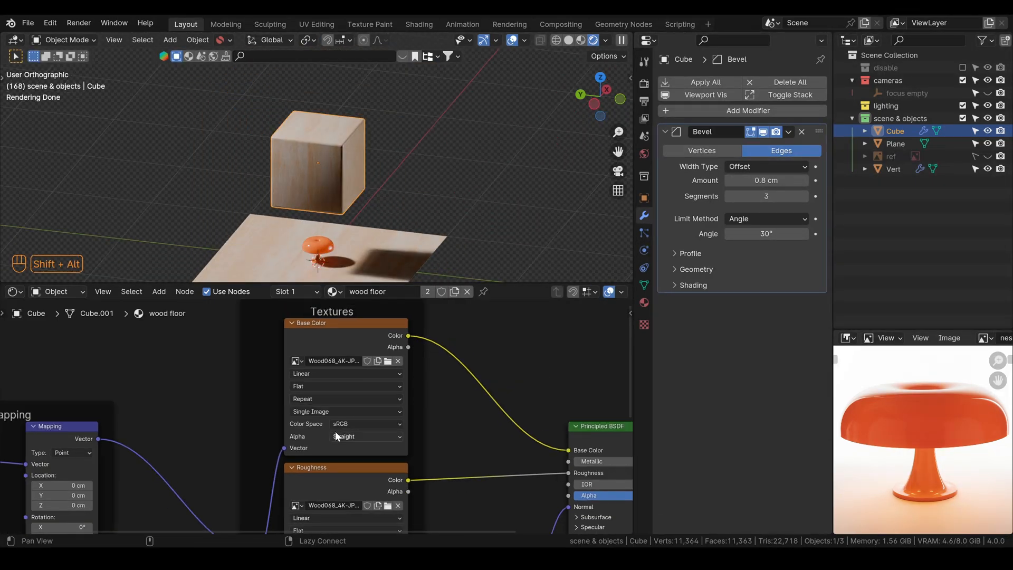
left_click_drag(443, 431, 366, 455, "alt+shift")
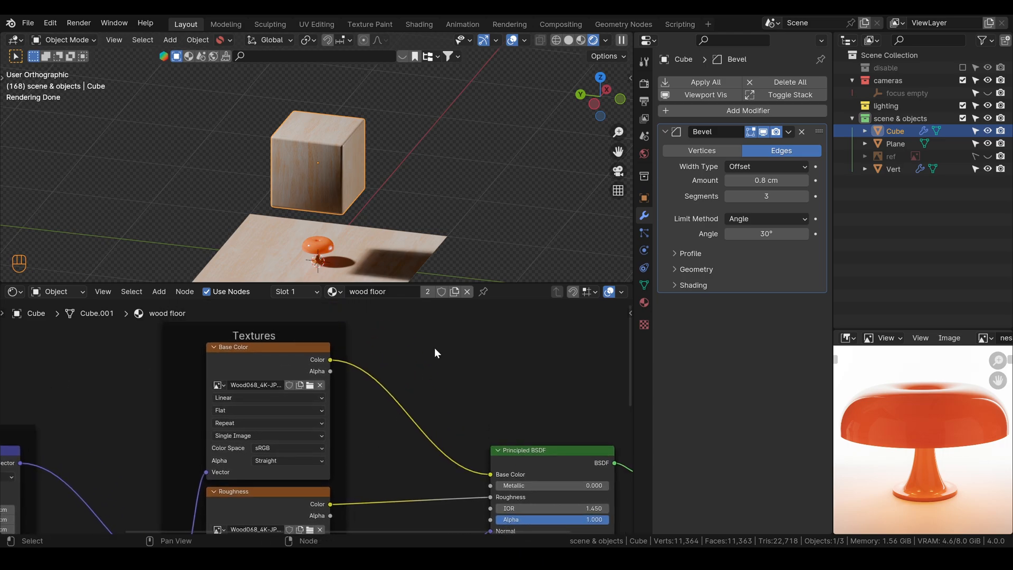
left_click_drag(485, 285, 482, 413)
left_click_drag(402, 388, 395, 308, "alt+shift")
left_click_drag(395, 308, 377, 239, "alt")
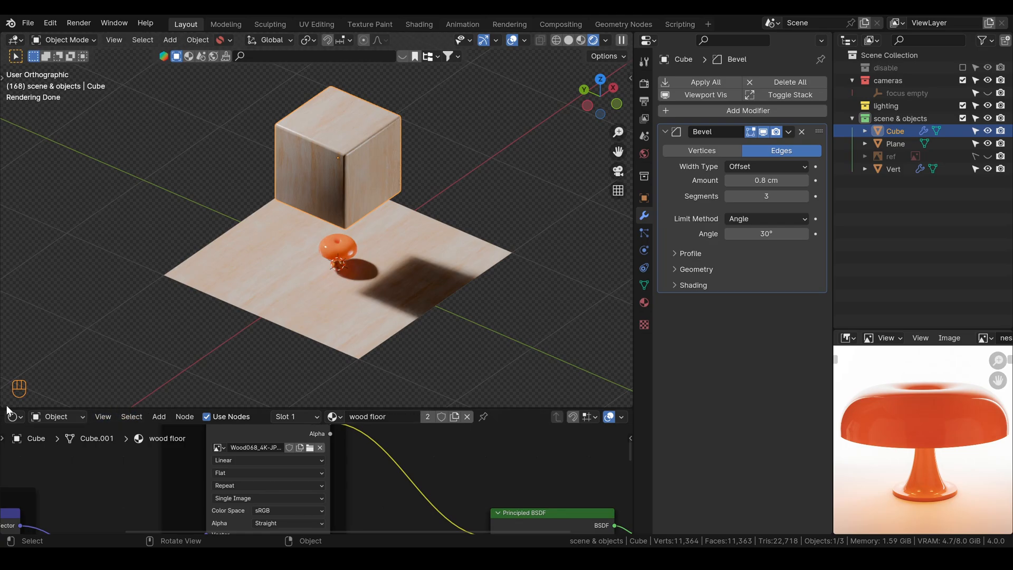
Replace the Shader Editor with a second 3D viewport alongside, using Rendered shading in the narrow one and Solid shading in the wide one
left_click_drag(3, 403, 4, 474)
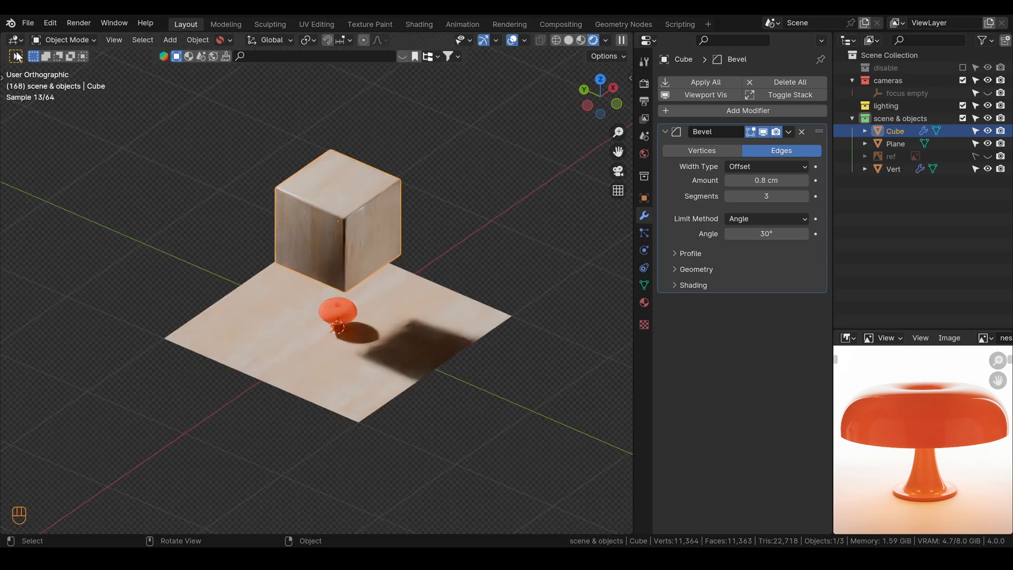
left_click_drag(24, 36, 256, 95)
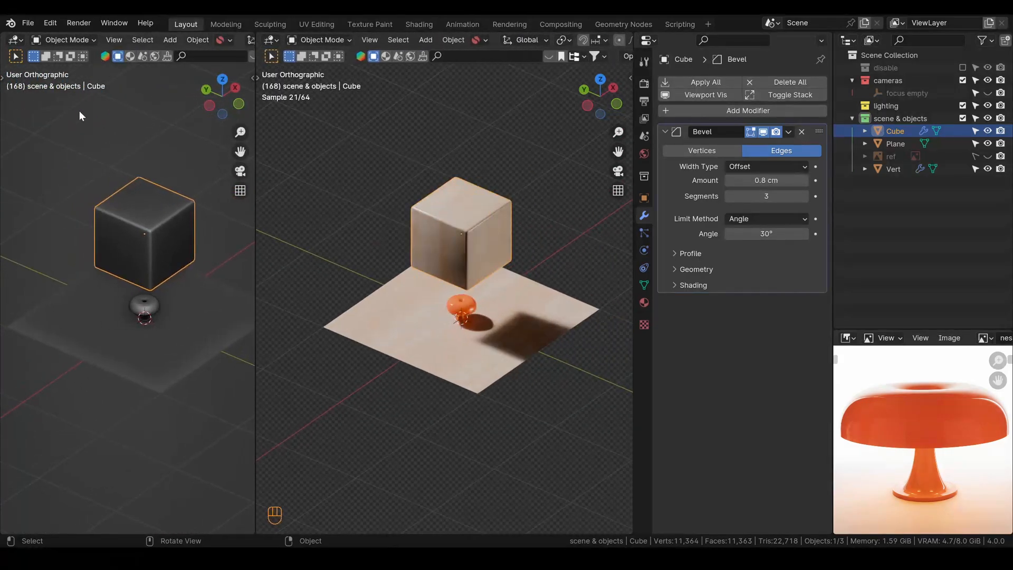
key("z")
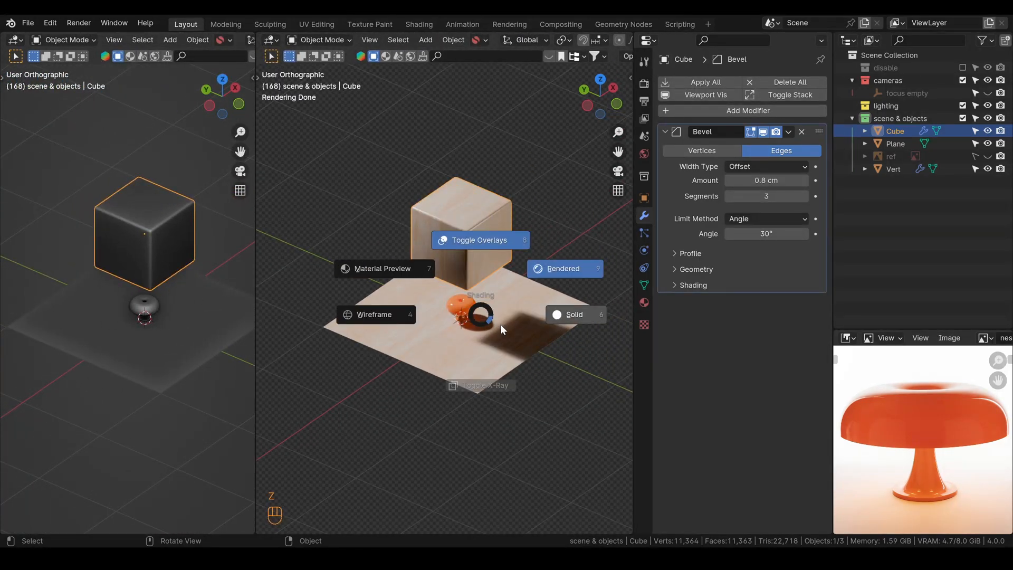
left_click(565, 318)
key("z")
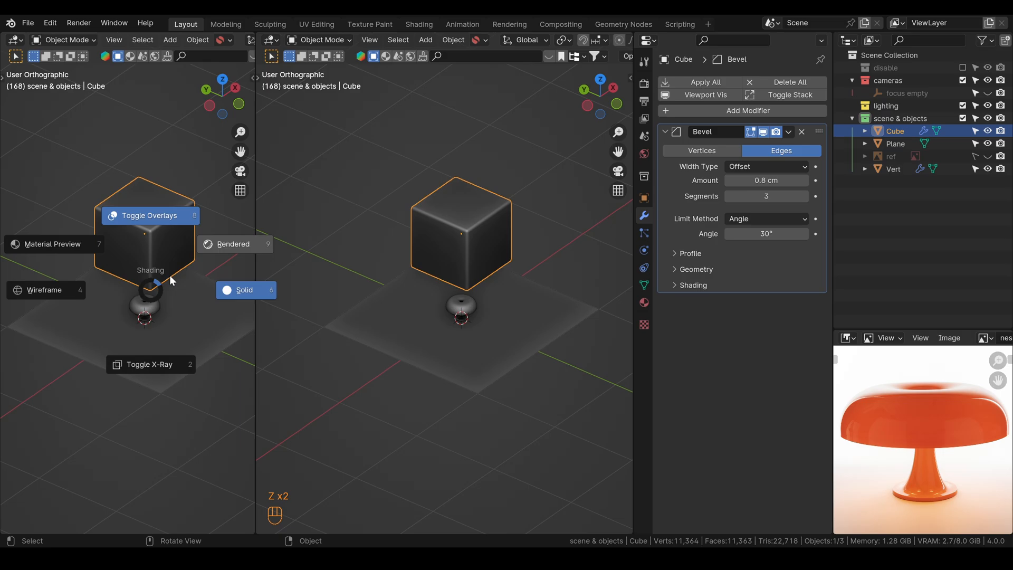
left_click(233, 240)
Frame the lamp and cube in the rendered viewport, add a camera, and align it to that view
left_click_drag(156, 298, 123, 251, "alt")
scroll(132, 299, "down", 1)
scroll(142, 283, "up", 2)
key("shift+a")
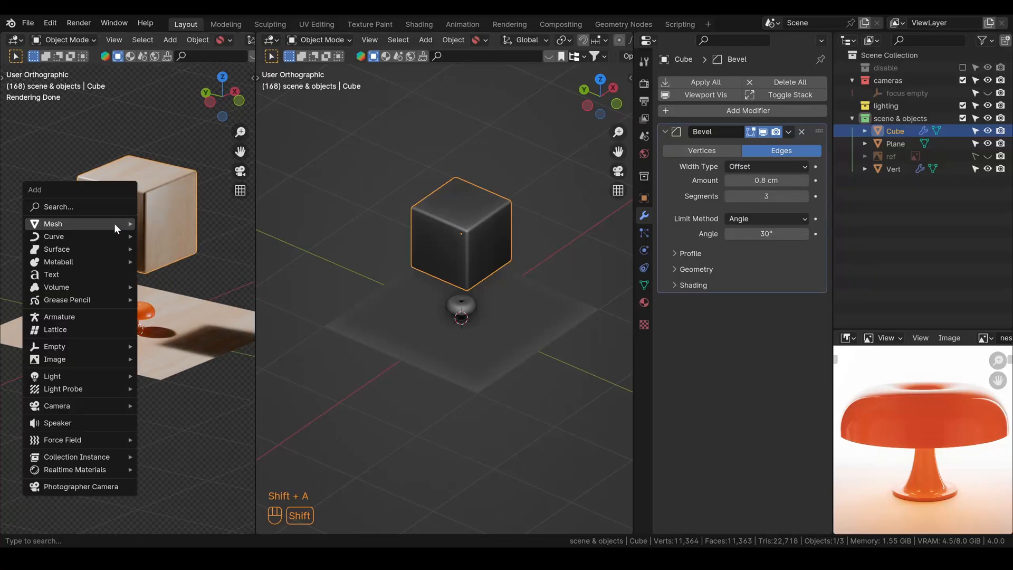
type("came")
key("Return")
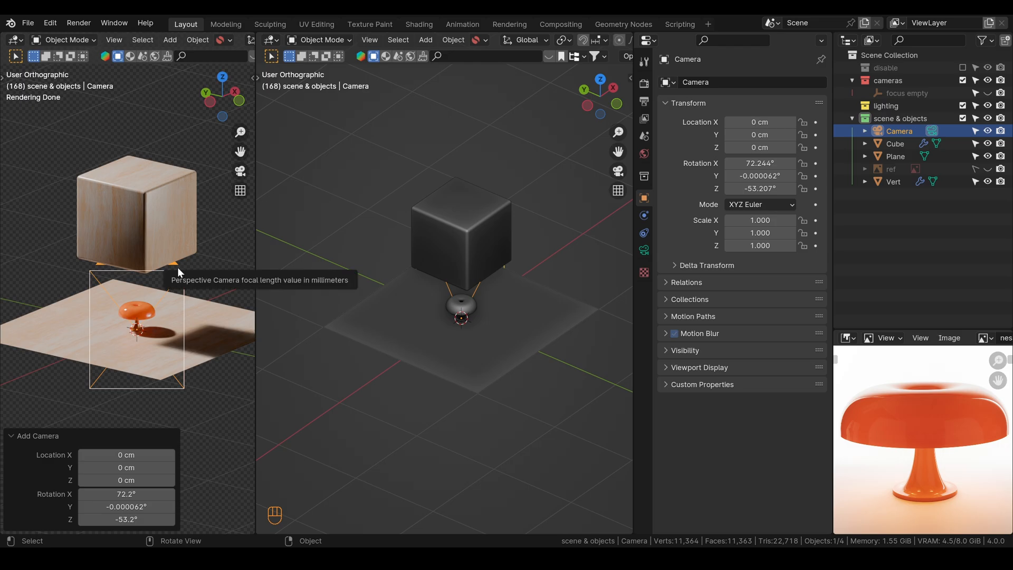
left_click_drag(162, 255, 159, 259, "alt")
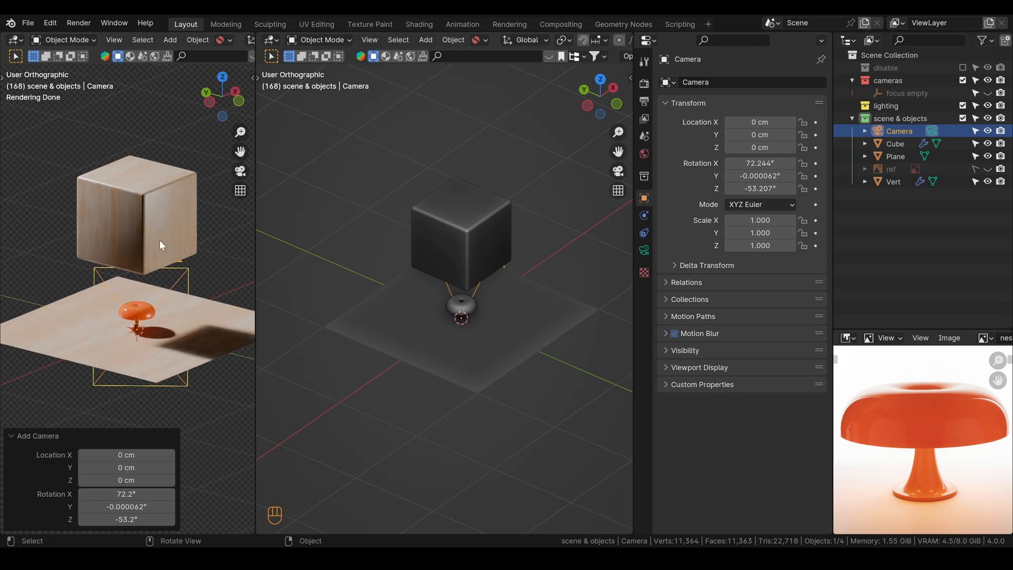
key("ctrl+alt+KP_0")
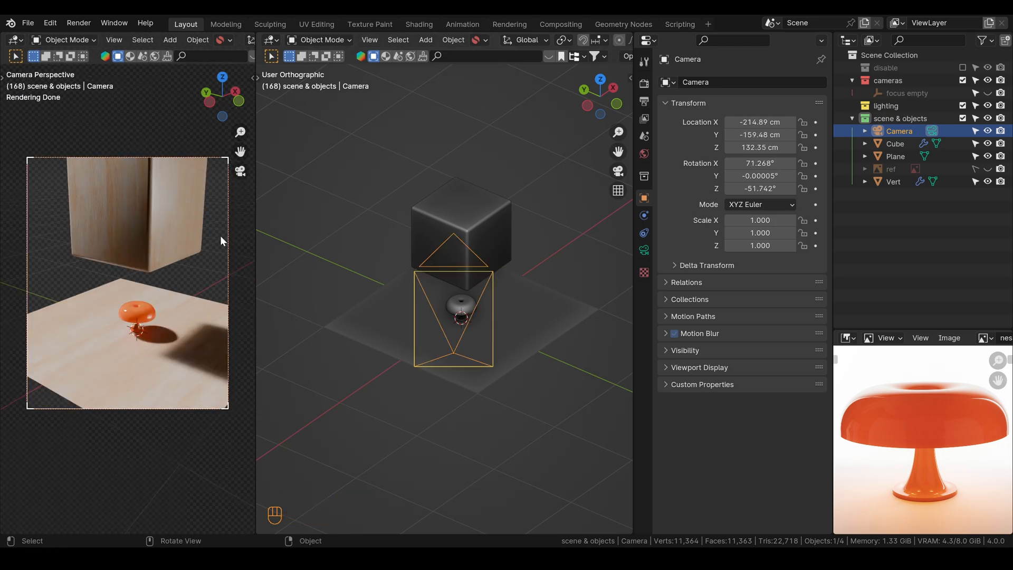
Scale the camera object down to about 0.333 and set its focal length to 120 mm
middle_click_drag(452, 312, 534, 346)
key("s")
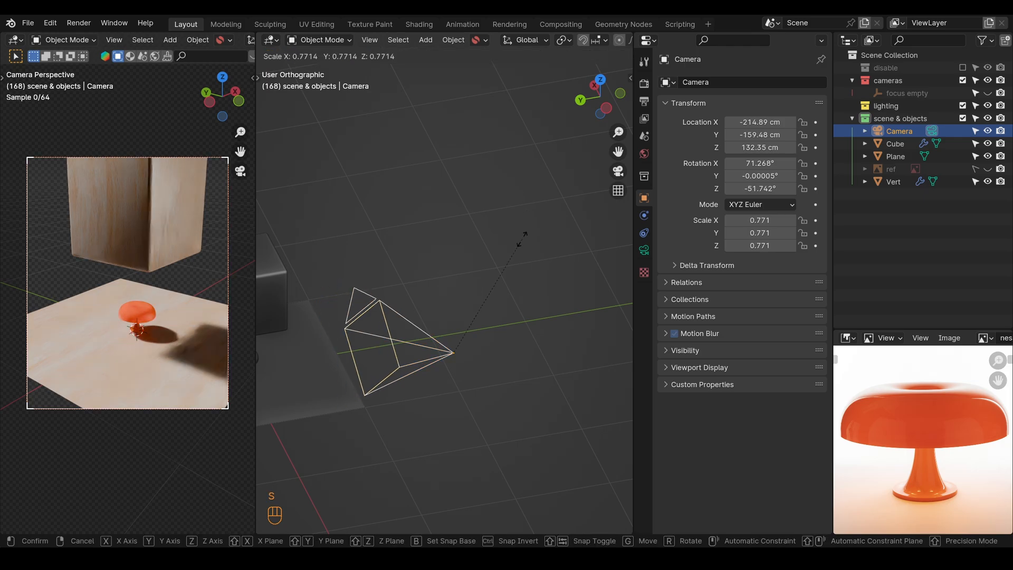
left_click(481, 302)
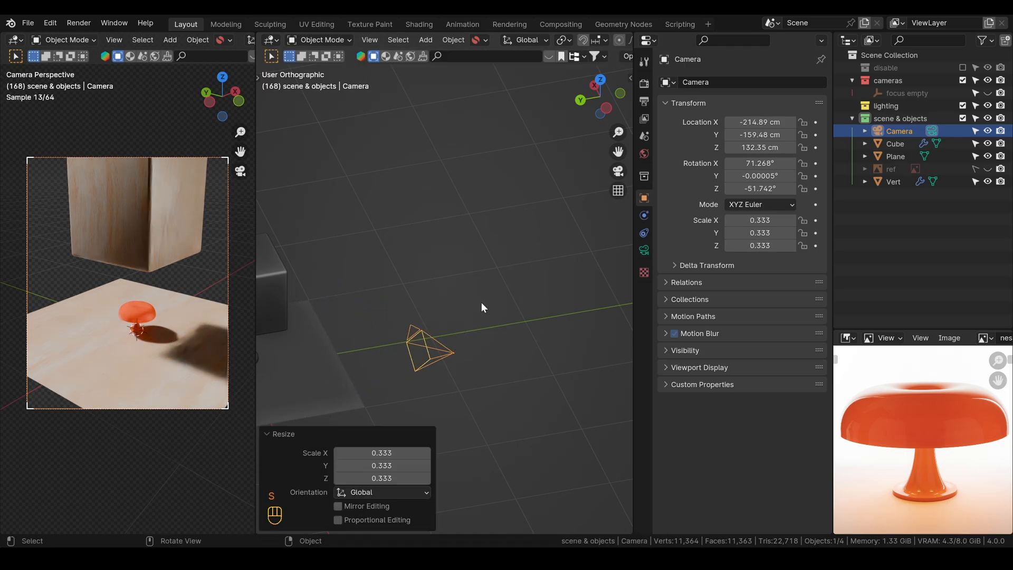
left_click(644, 251)
left_click(765, 143)
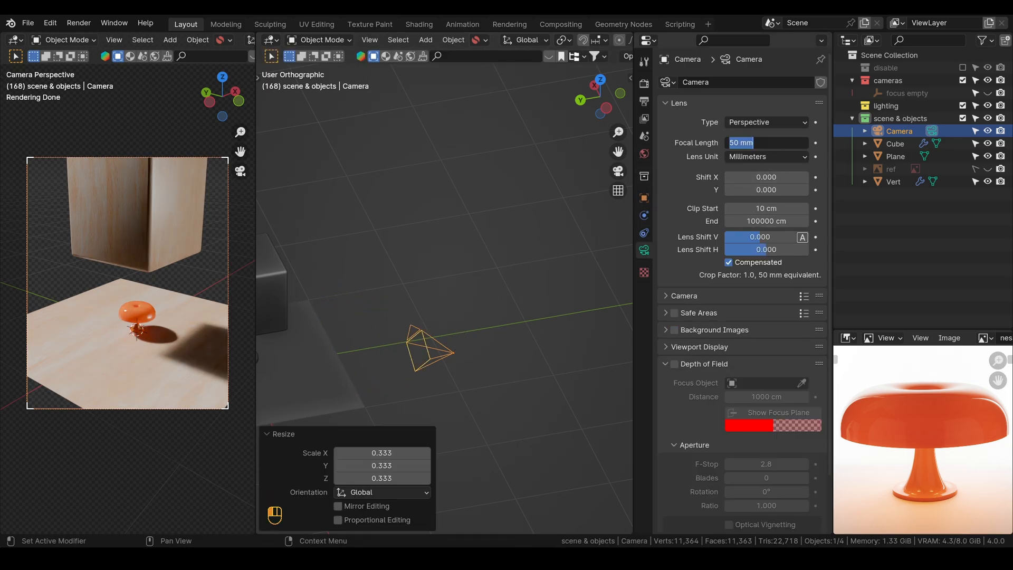
type("120")
key("Return")
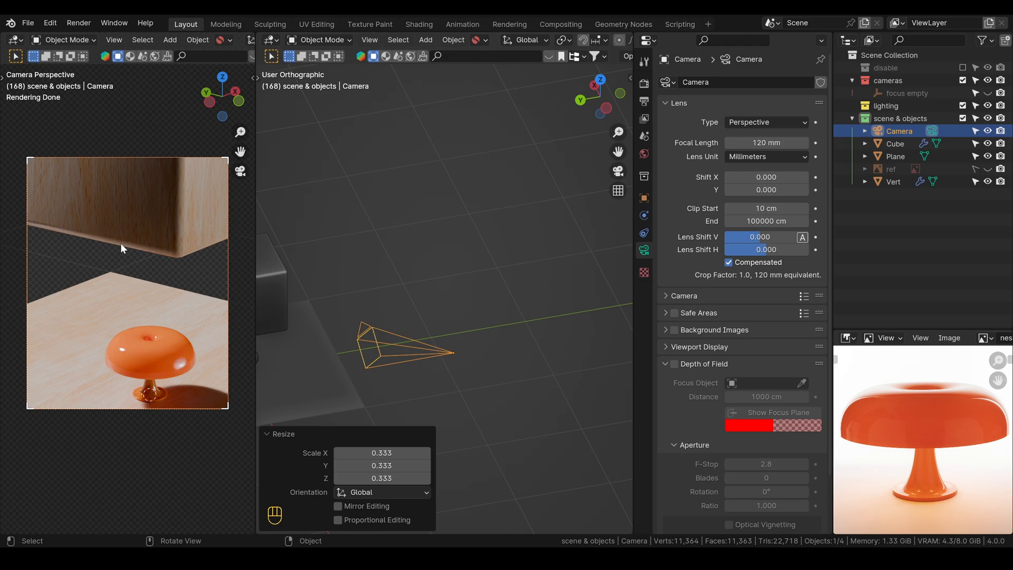
Lock the camera to the view and reframe the shot around the lamp from a lower angle, farther back
key("q")
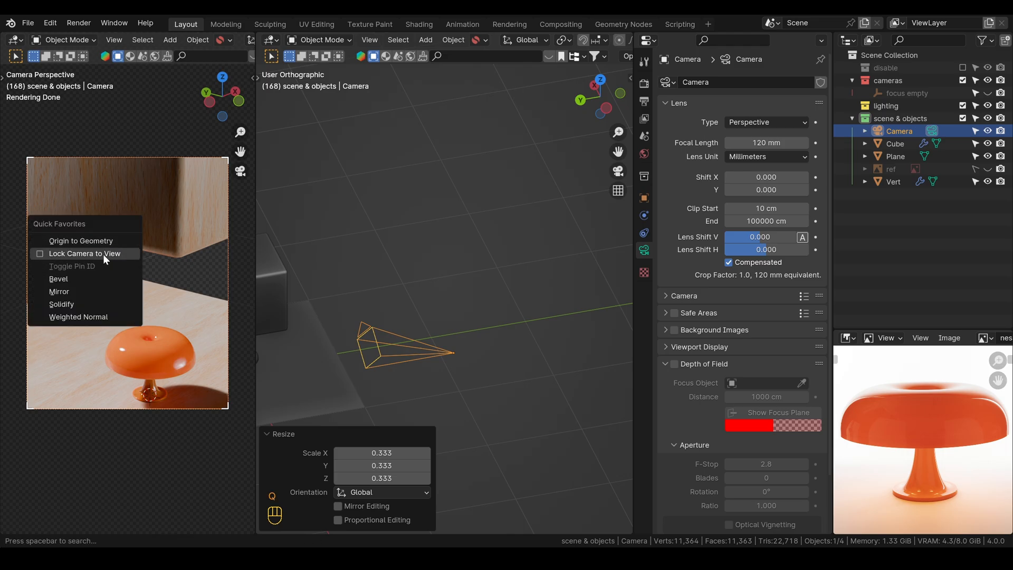
left_click(38, 255)
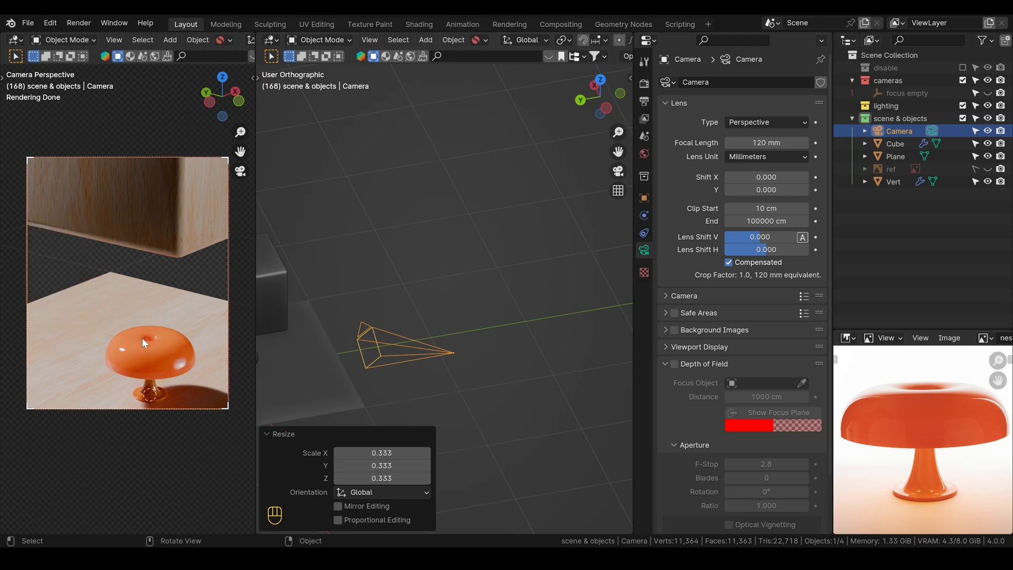
scroll(140, 319, "down", 3)
mouse_move(134, 315)
left_mouse_down("alt+shift")
mouse_move(116, 306)
mouse_move(141, 314)
mouse_move(132, 305)
left_mouse_up("alt+shift")
left_click(142, 318)
scroll(132, 304, "down", 1)
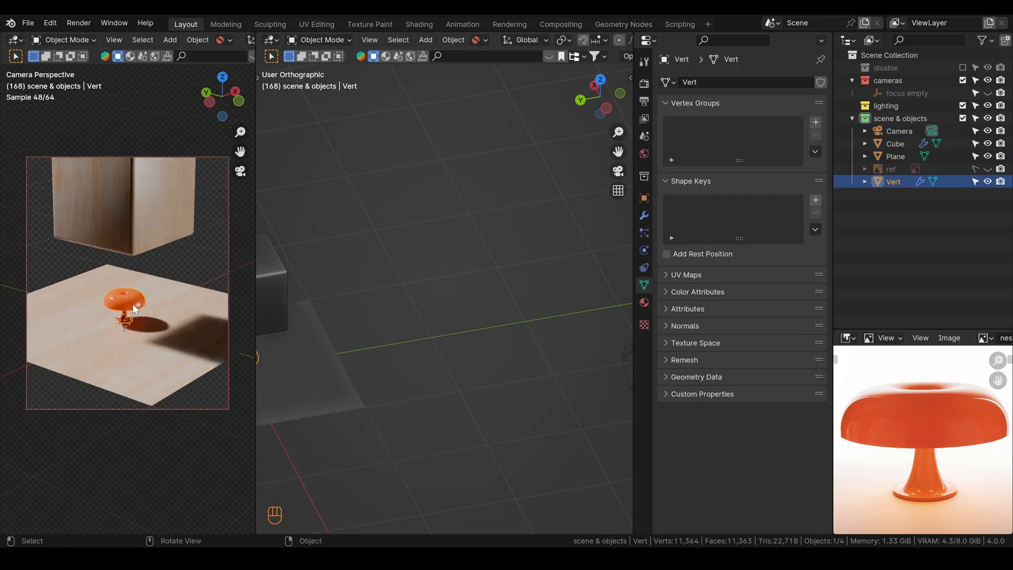
middle_click_drag(132, 303, 153, 275, "alt")
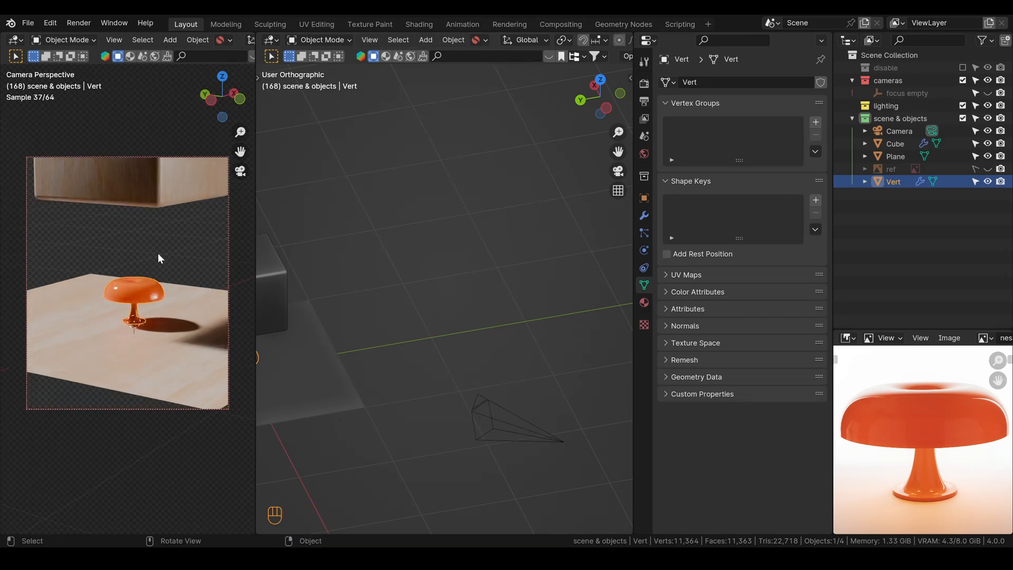
Duplicate the floor plane in place and rotate the copy 90° about the X axis
left_click(323, 368)
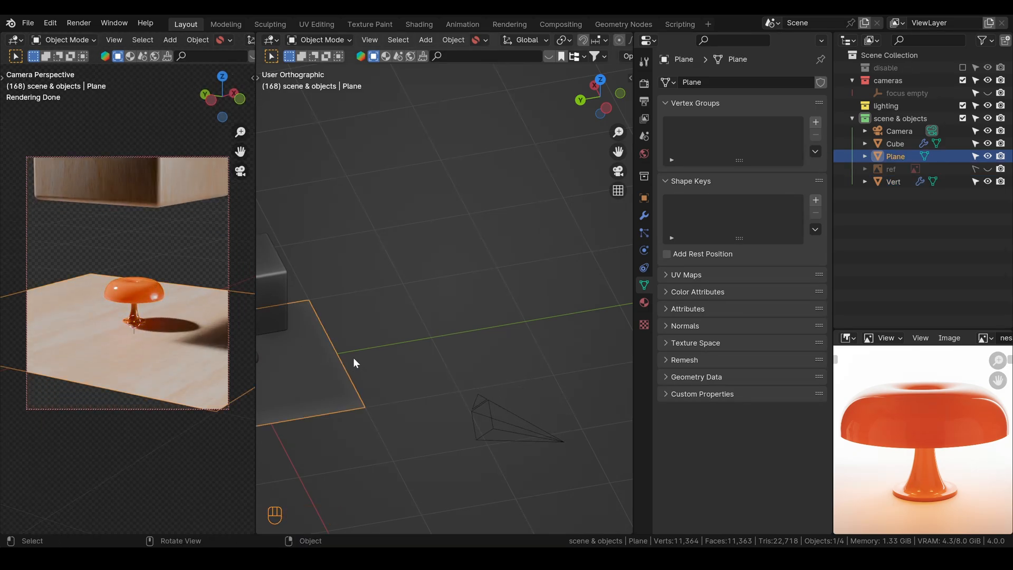
key("KP_Decimal")
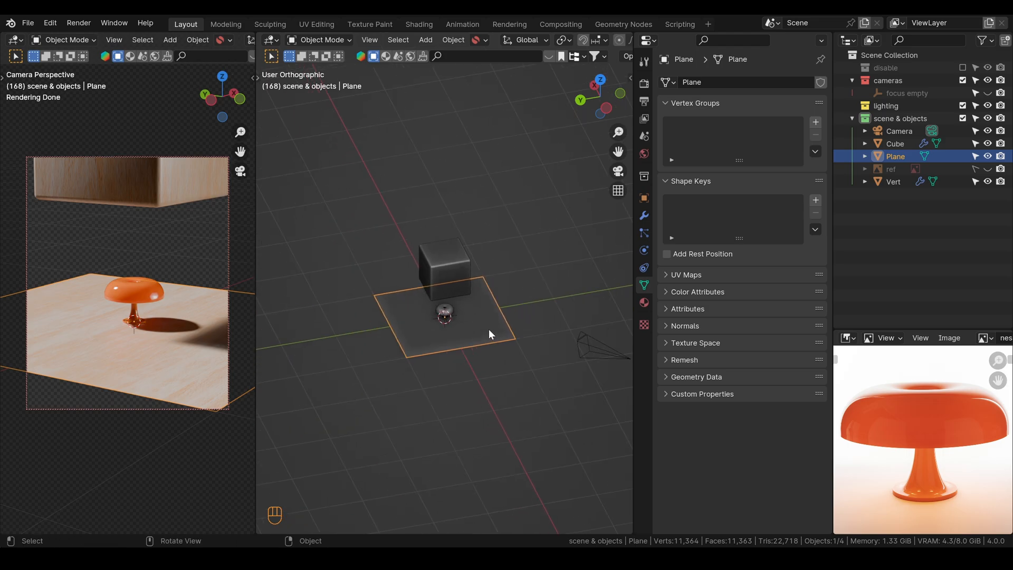
key("shift+d")
right_click(546, 292)
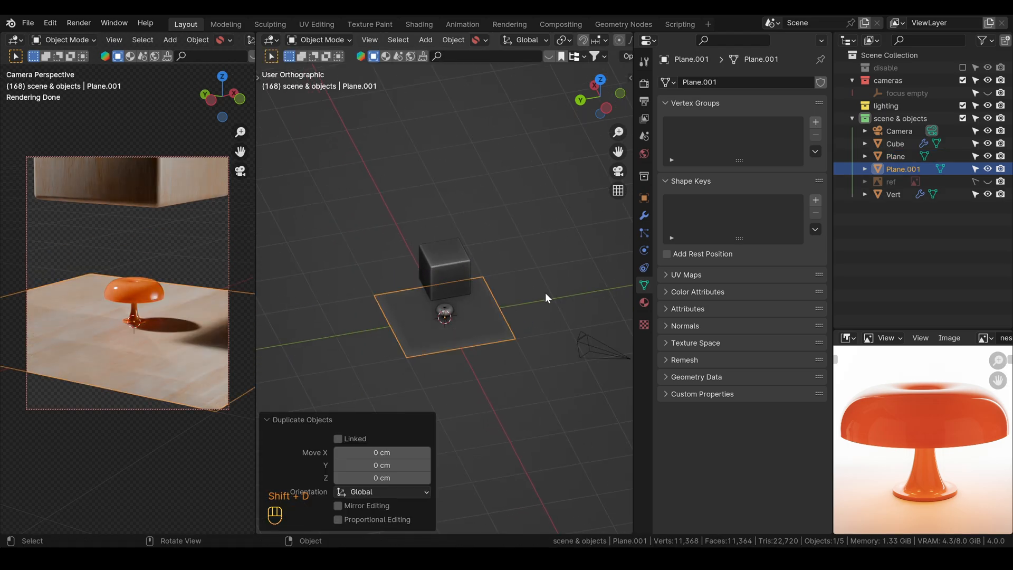
key("r")
key("x")
key("9")
key("0")
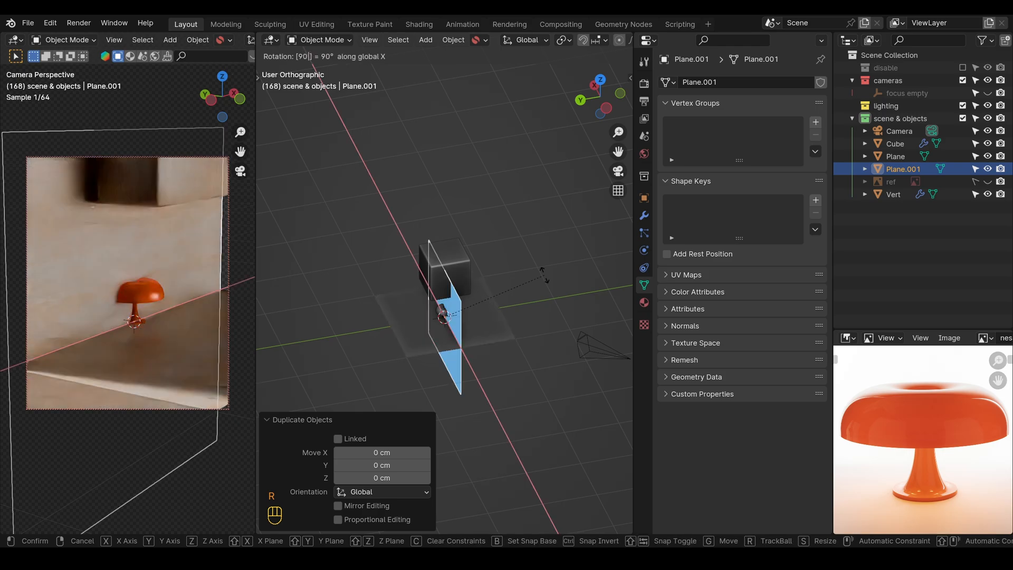
key("Return")
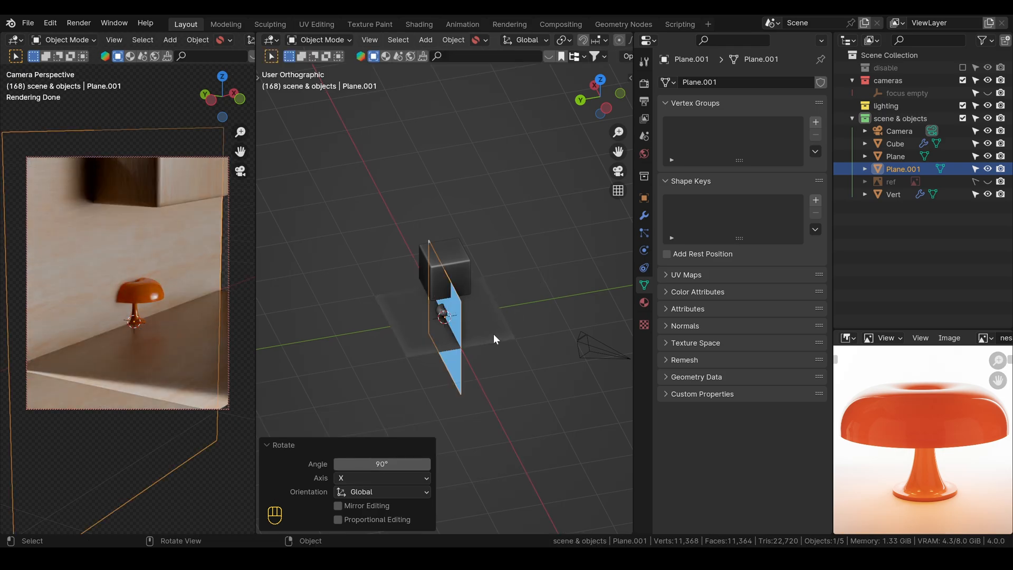
Rotate the upright plane copy -90° about the Z axis
key("r")
key("z")
key("9")
key("0")
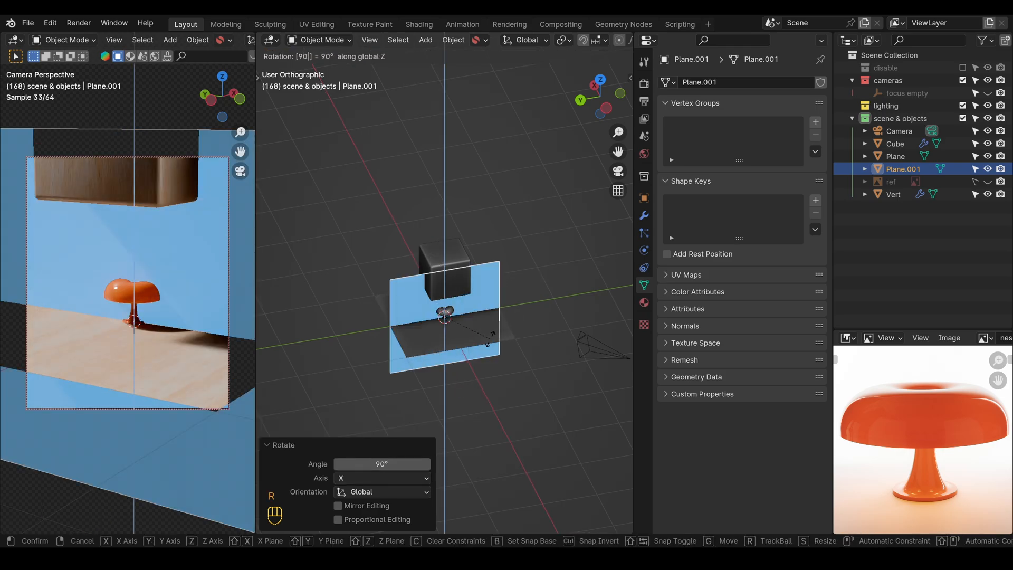
key("Return")
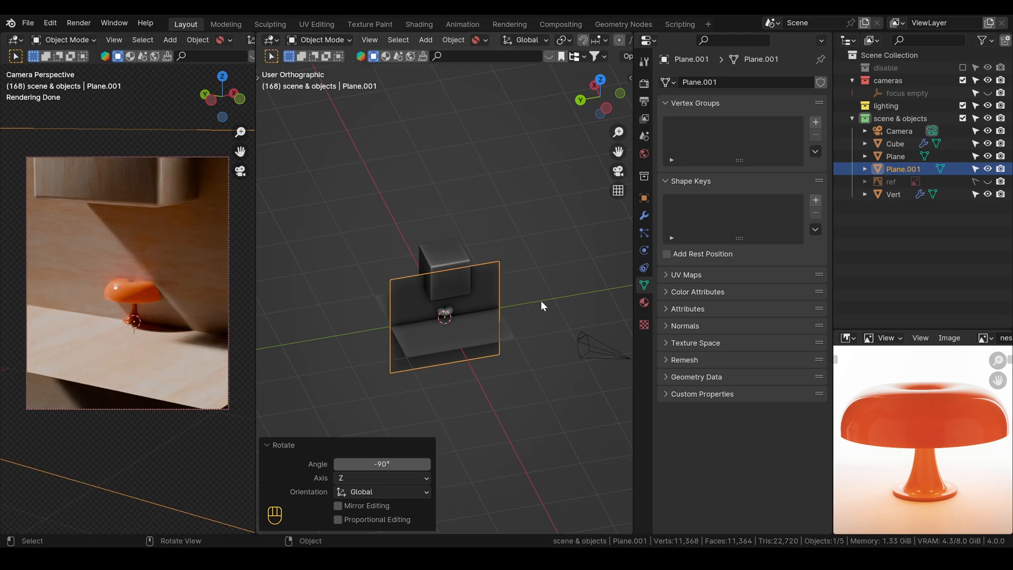
Move the upright plane about -194 cm along the X axis, away from the lamp
key("g")
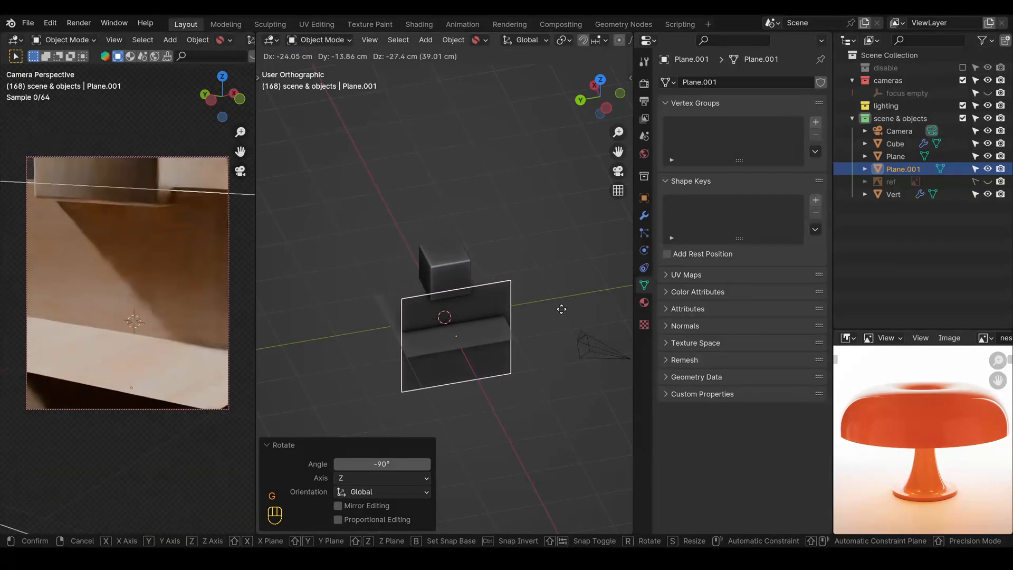
key("x")
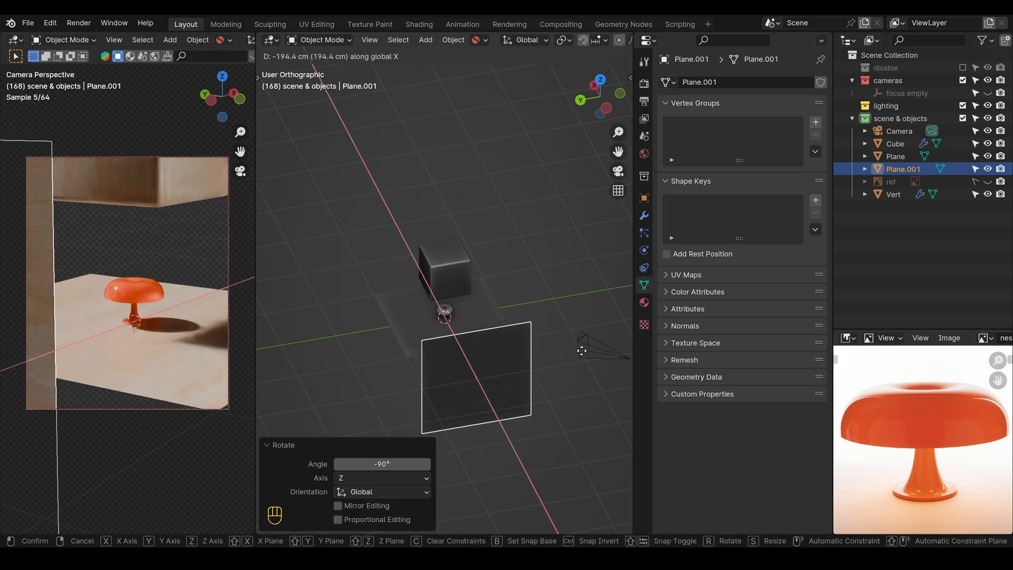
left_click(582, 351)
middle_click_drag(581, 350, 394, 391)
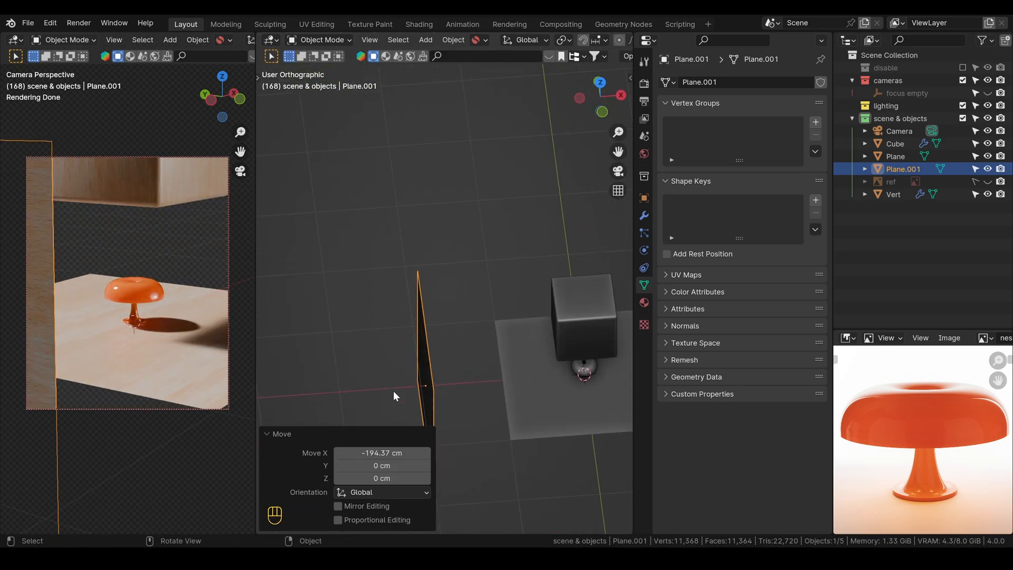
left_click(292, 430)
middle_click_drag(292, 430, 457, 339)
middle_click_drag(524, 395, 526, 343)
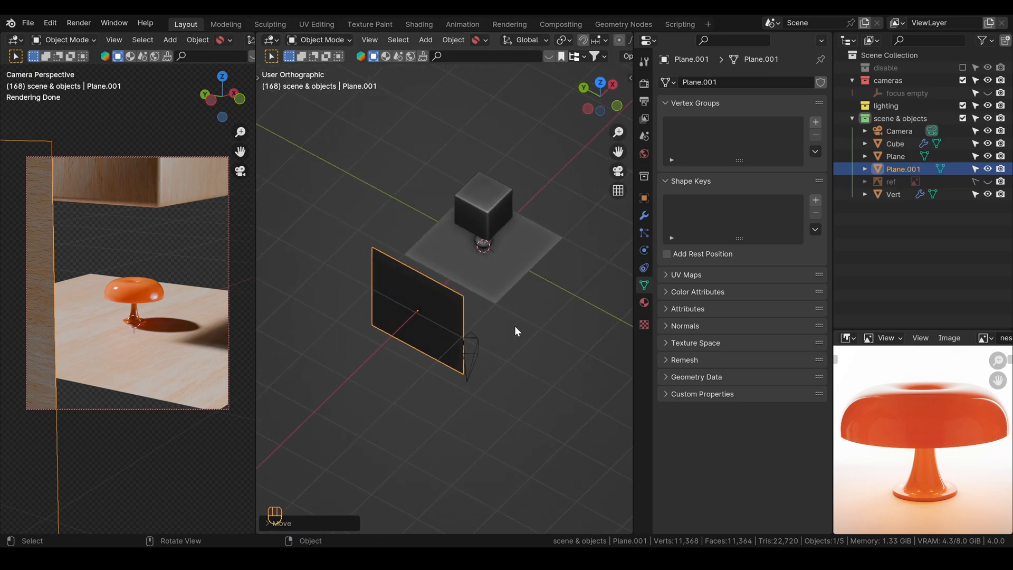
Shift the upright plane about 29 cm back along the X axis, and delete it
key("g")
key("x")
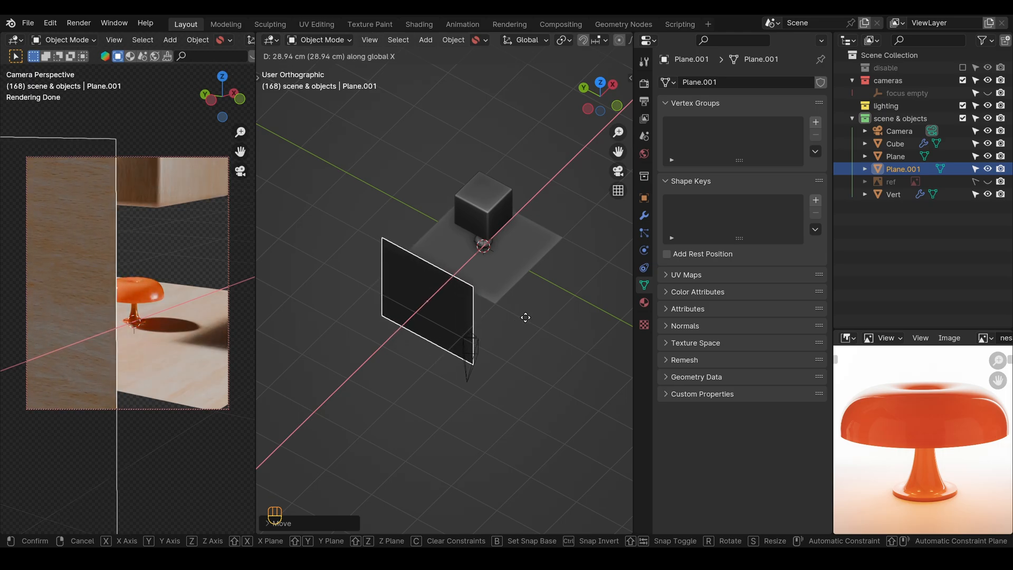
left_click(460, 302)
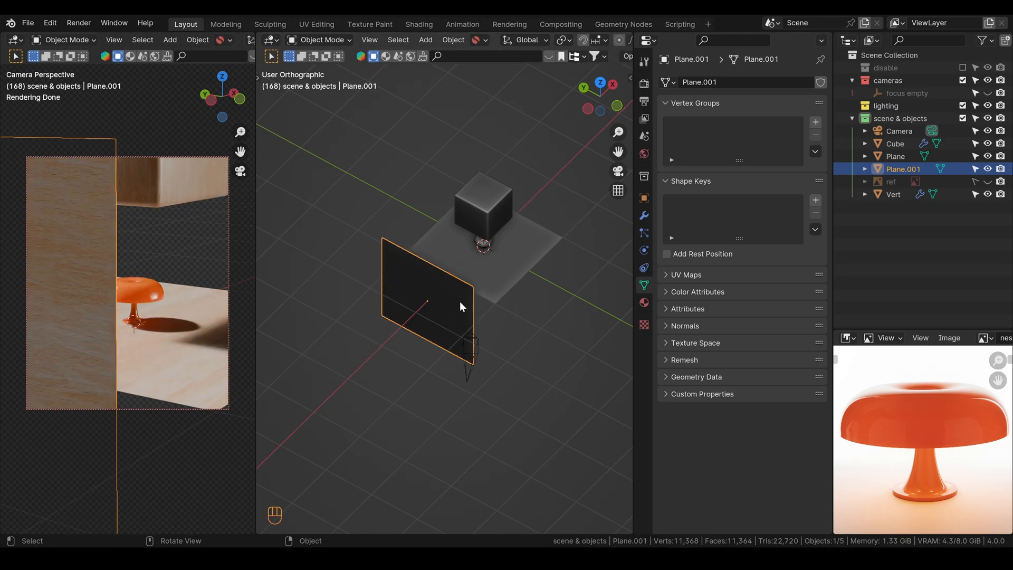
key("Delete")
Duplicate the wooden cube along the Y axis and move the copy along negative X to just in front of the camera
left_click(503, 210)
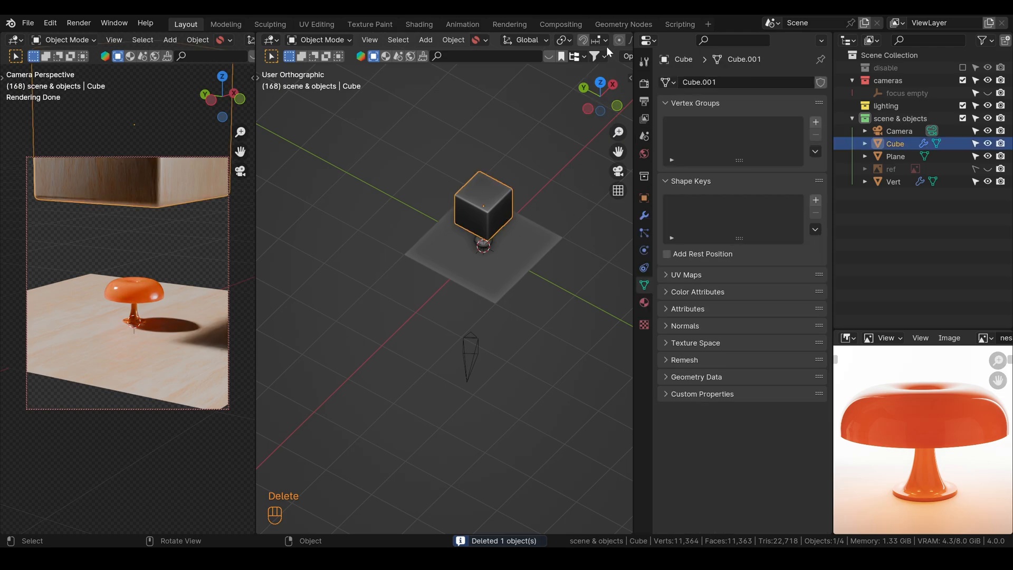
key("shift+d")
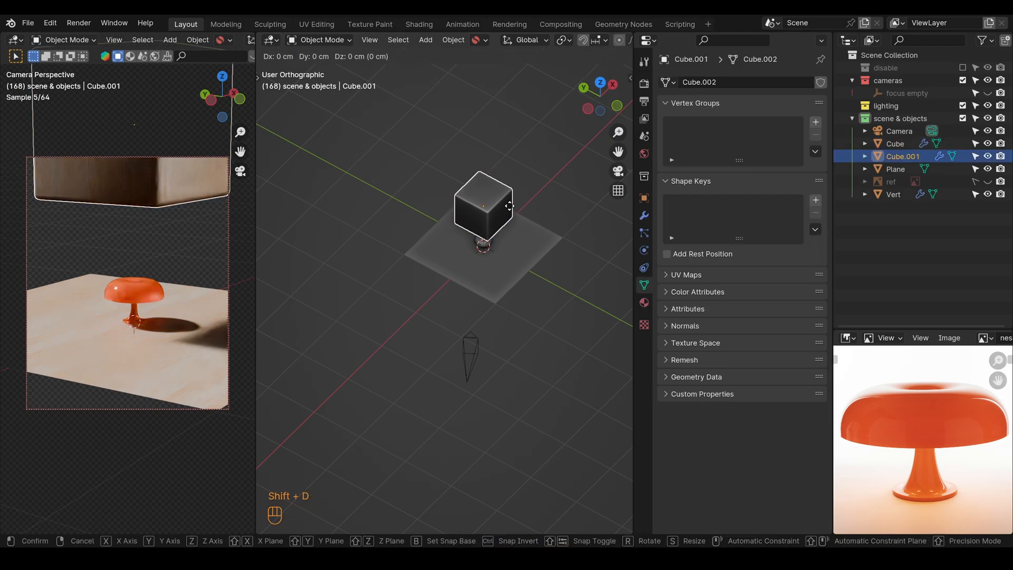
key("y")
left_click(561, 243)
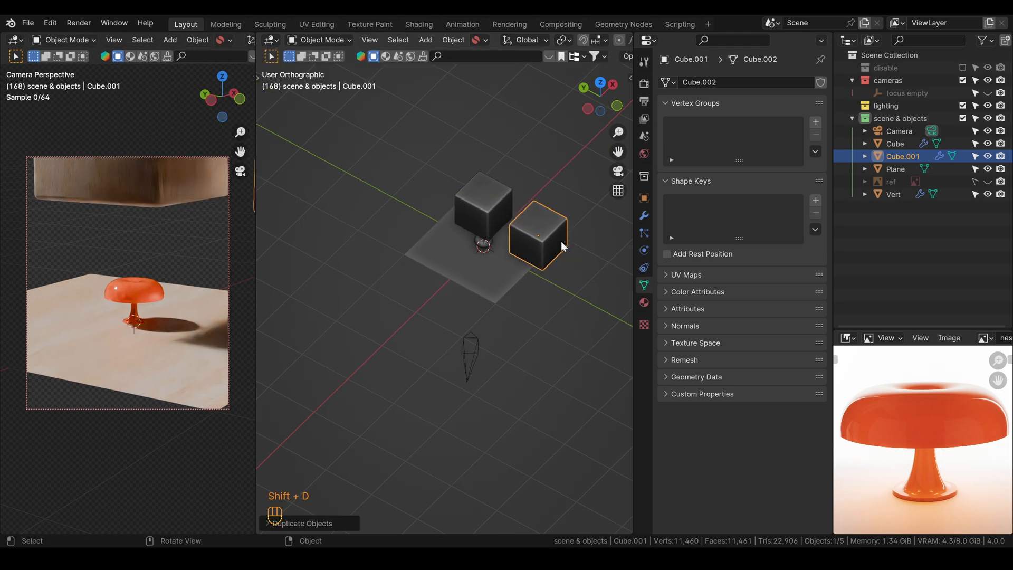
key("g")
key("x")
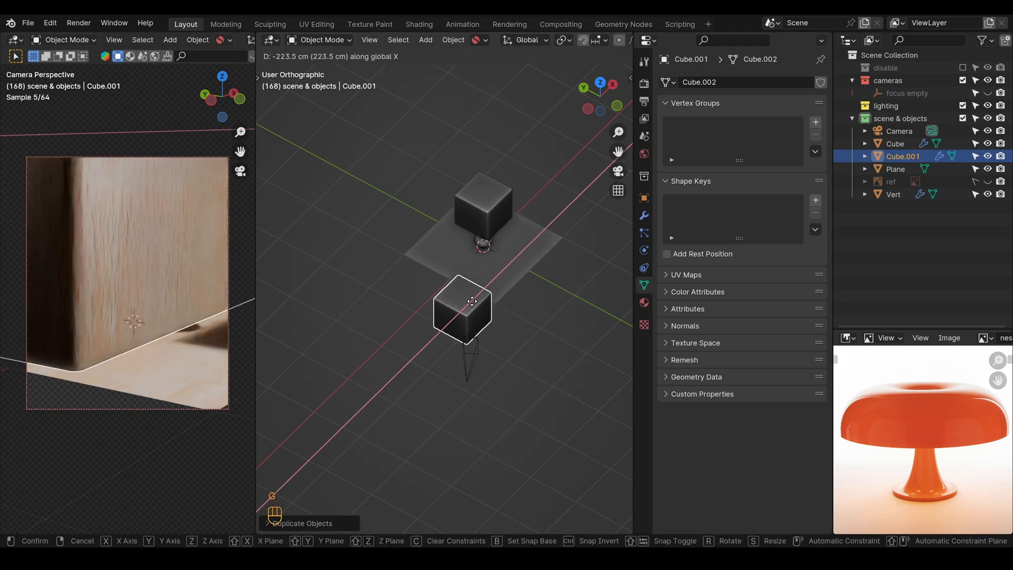
left_click(480, 301)
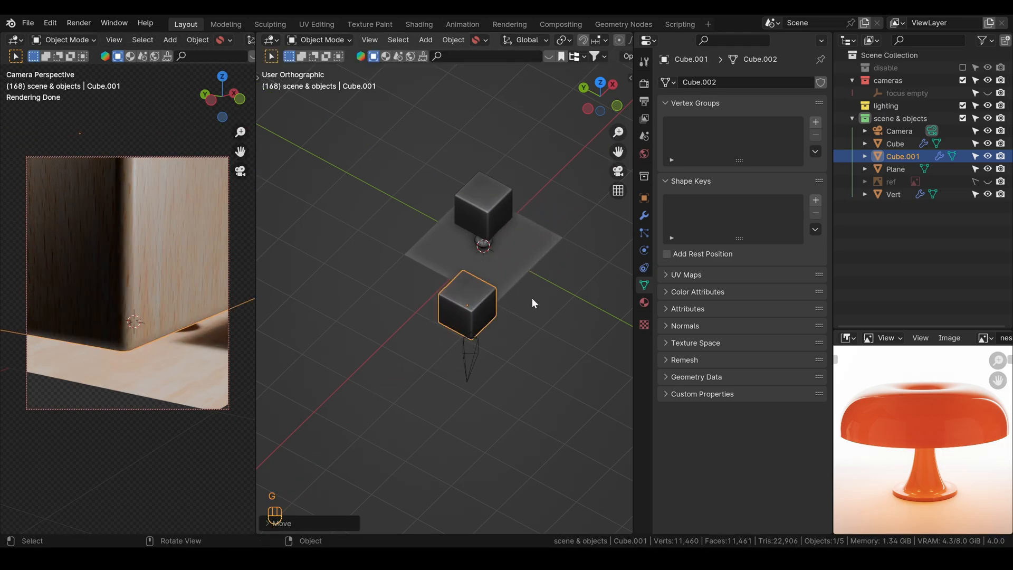
Scale up the copied cube in front of the camera
key("s")
left_click(544, 285)
left_click(600, 83)
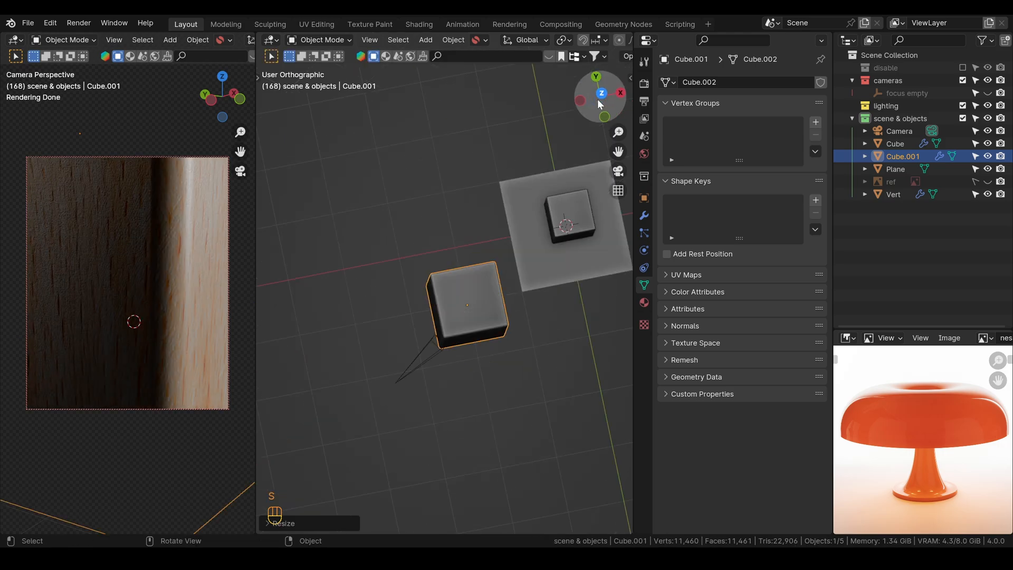
Move the enlarged cube copy horizontally to just beside the floor plane, and lower it about 53 cm along the Z axis
key("g")
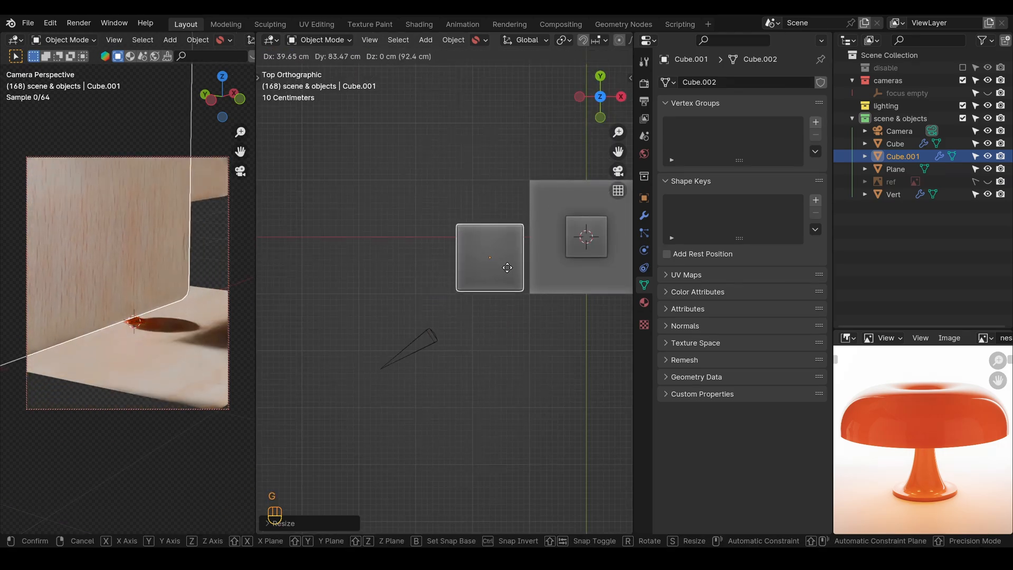
left_click(505, 258)
key("g")
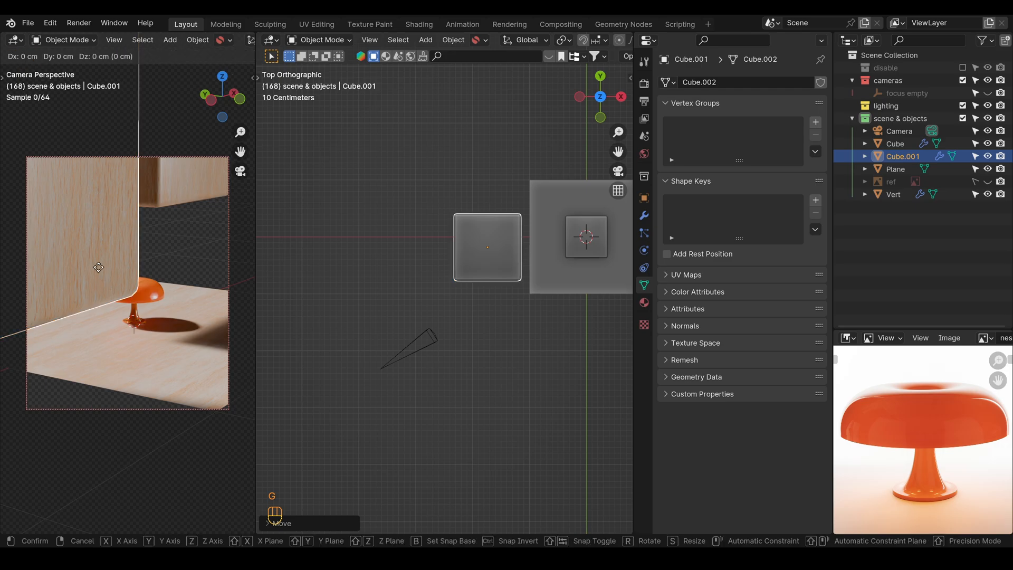
key("z")
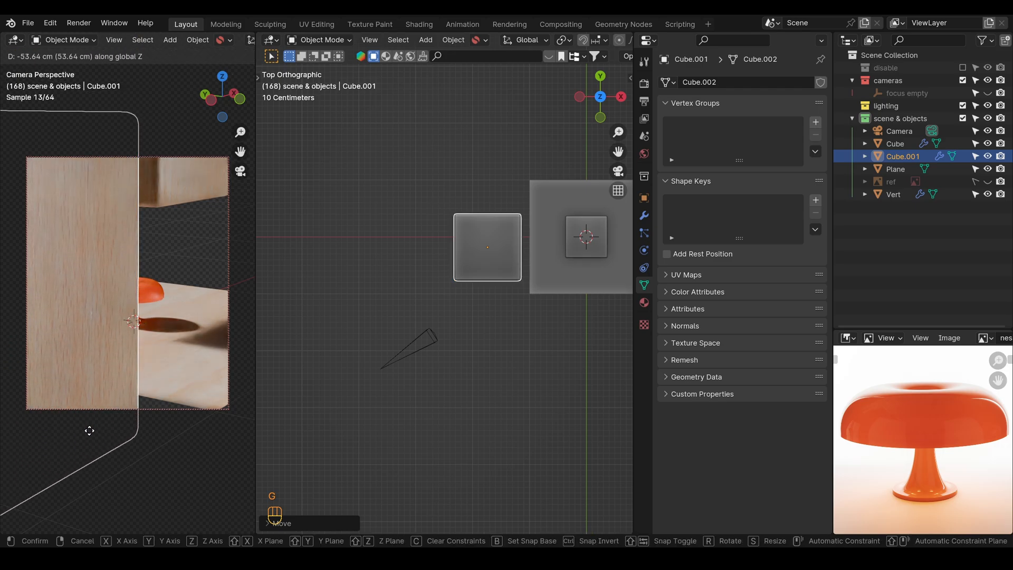
left_click(91, 426)
Scale up the floor plane so it extends beneath the edge of the foreground cube
left_click(552, 290)
key("s")
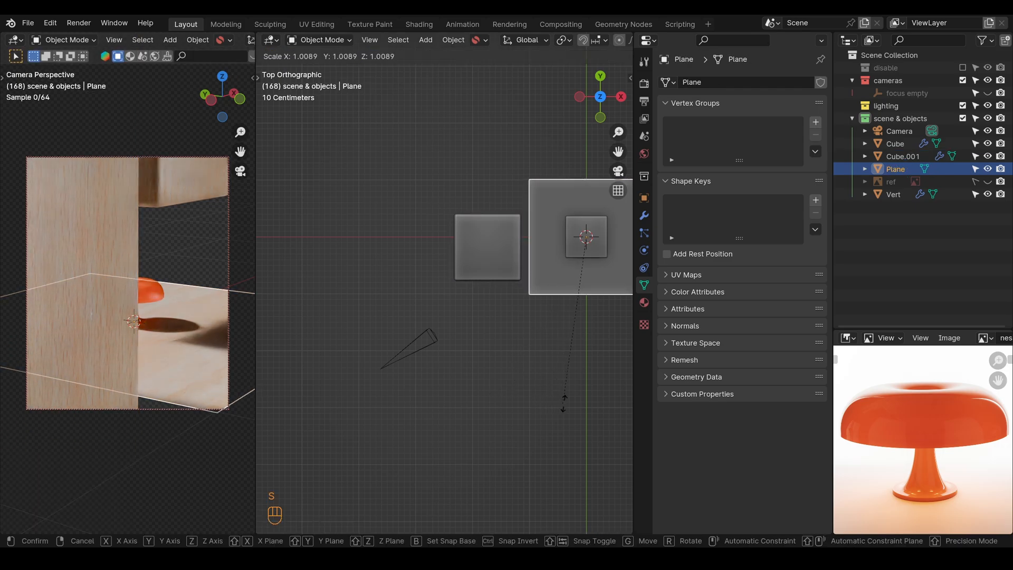
left_click(490, 483)
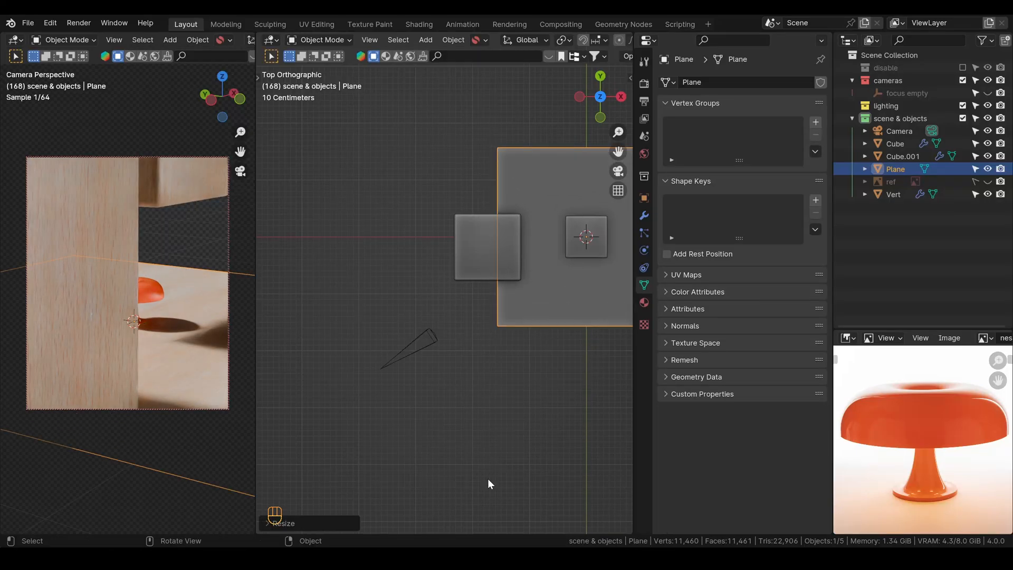
Move the foreground cube about 14 cm along the Y axis to reveal the lamp in the camera view
left_click(480, 261)
key("y")
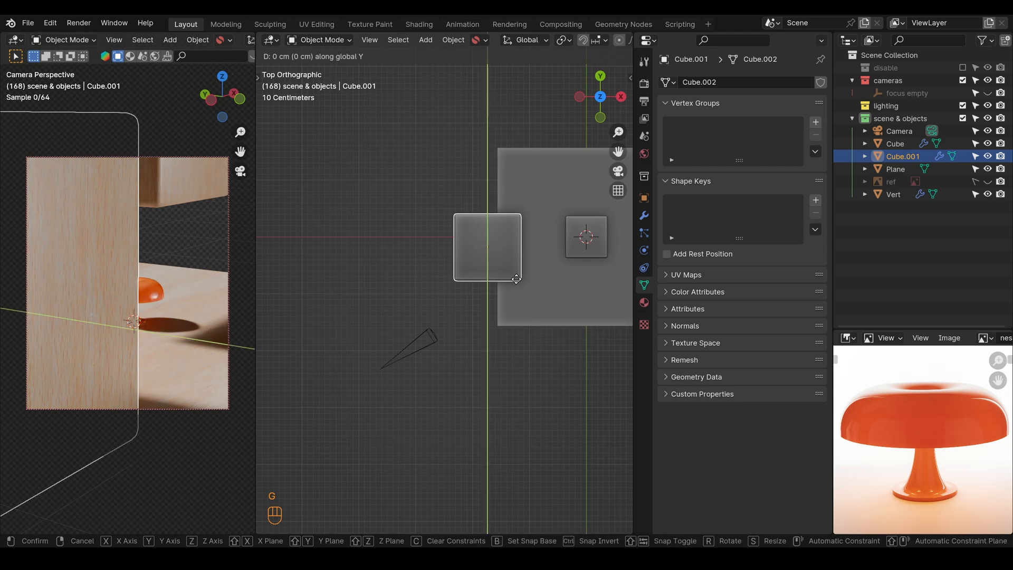
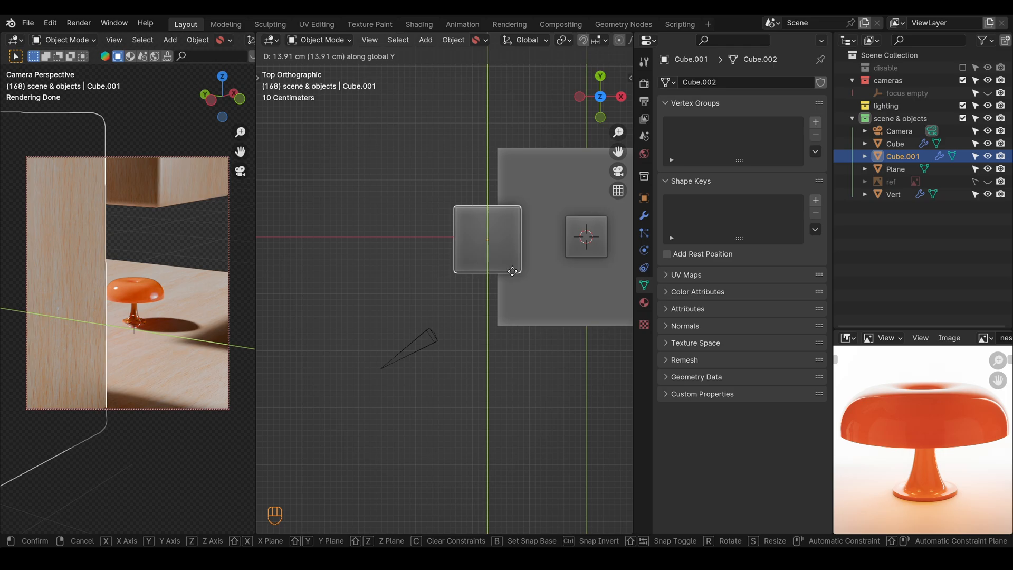
left_click(512, 271)
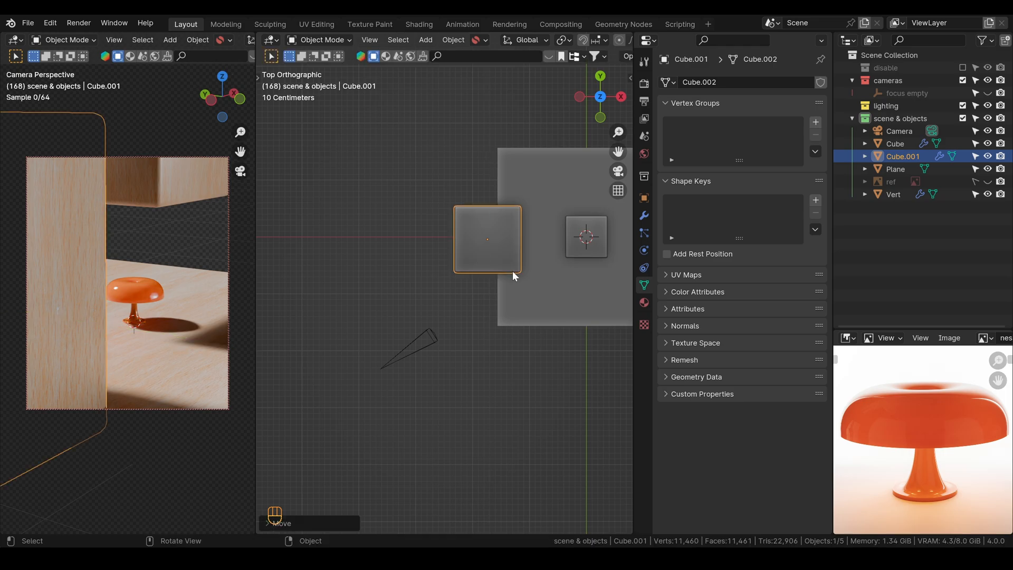
Move the camera along its local Z axis slightly closer to the lamp
left_click(435, 332)
key("g")
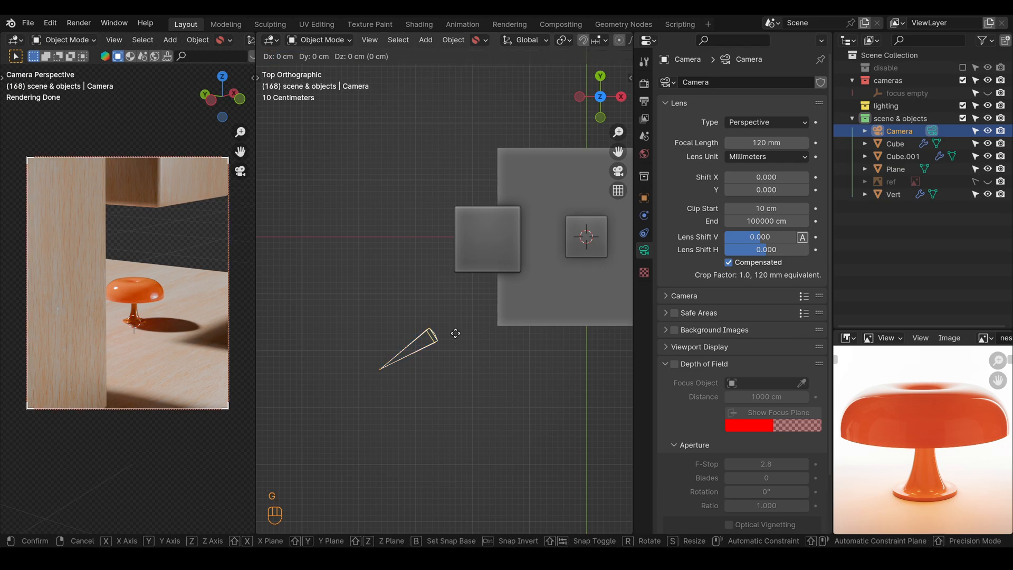
key("z")
key("z")
left_click(513, 310)
scroll(513, 310, "down", 1)
middle_click_drag(514, 309, 437, 290, "shift")
scroll(437, 290, "up", 2)
middle_click_drag(438, 291, 499, 306, "shift")
left_click(443, 267)
left_click(443, 267)
key("s")
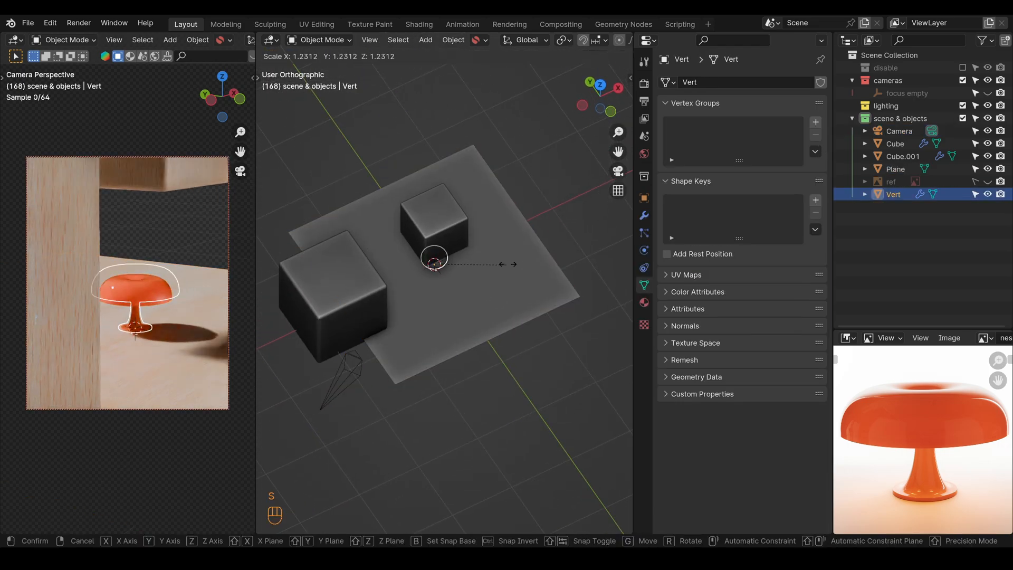
right_click(557, 230)
Move the wooden cube above the lamp horizontally towards the back of the floor plane, keeping its height
left_click(462, 243)
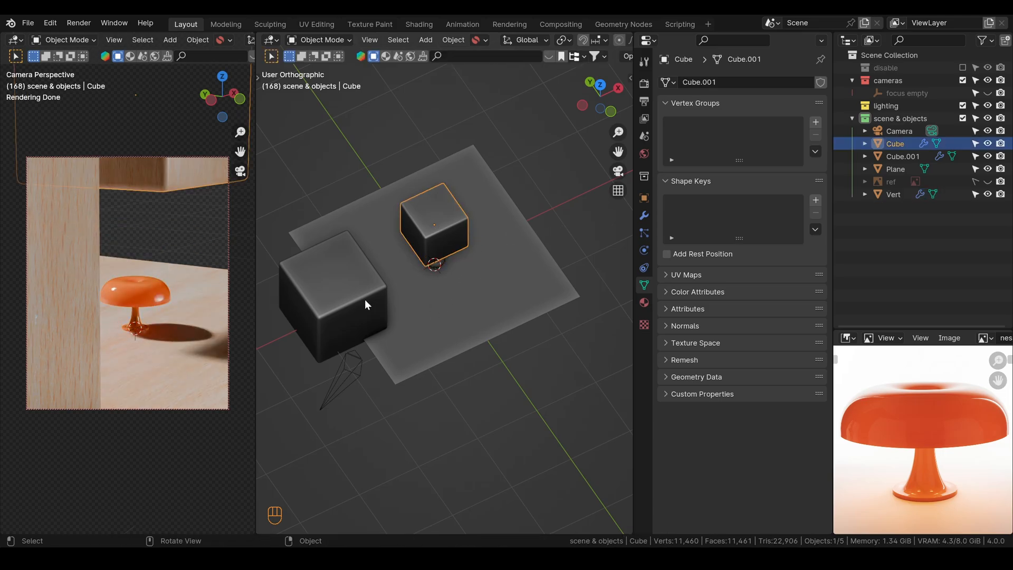
key("g")
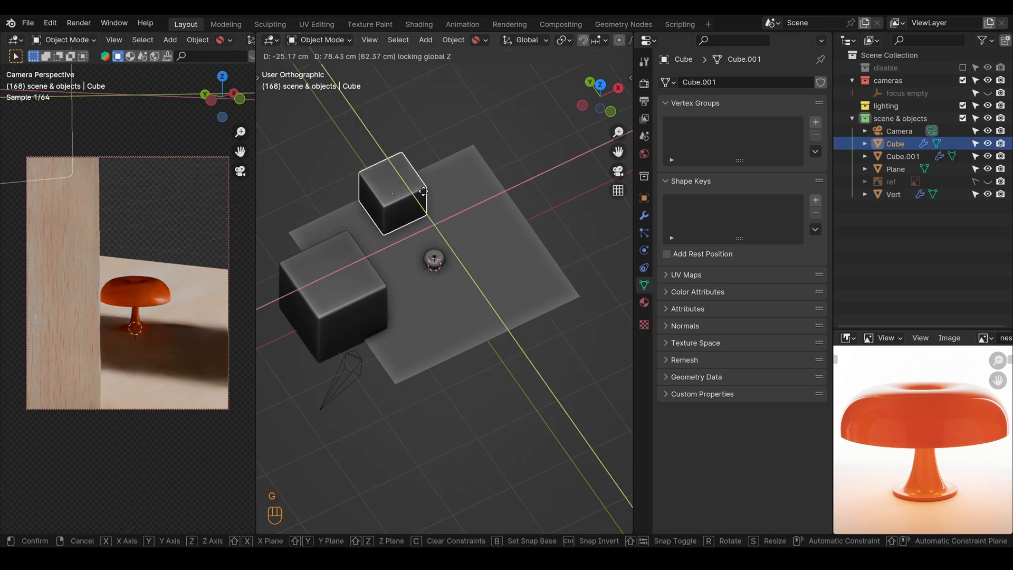
left_click(450, 185)
Lower the rear cube along the Z axis towards the floor, and scale it up to well over twice its size
key("KP_1")
key("g")
key("z")
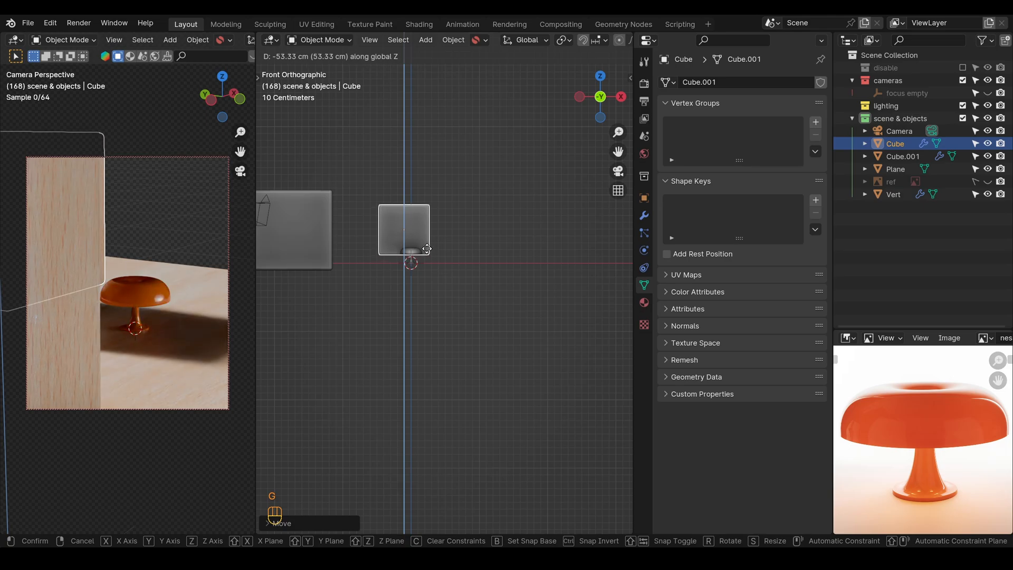
key("s")
left_click(458, 244)
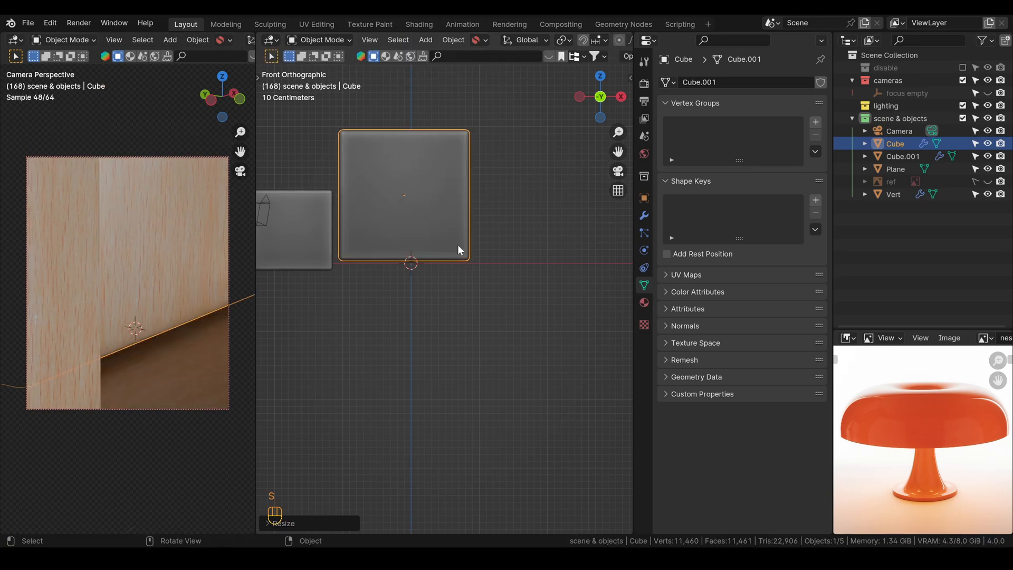
Move the enlarged rear cube along the Y axis to behind the lamp, and adjust its height to sit on the floor
key("KP_3")
key("g")
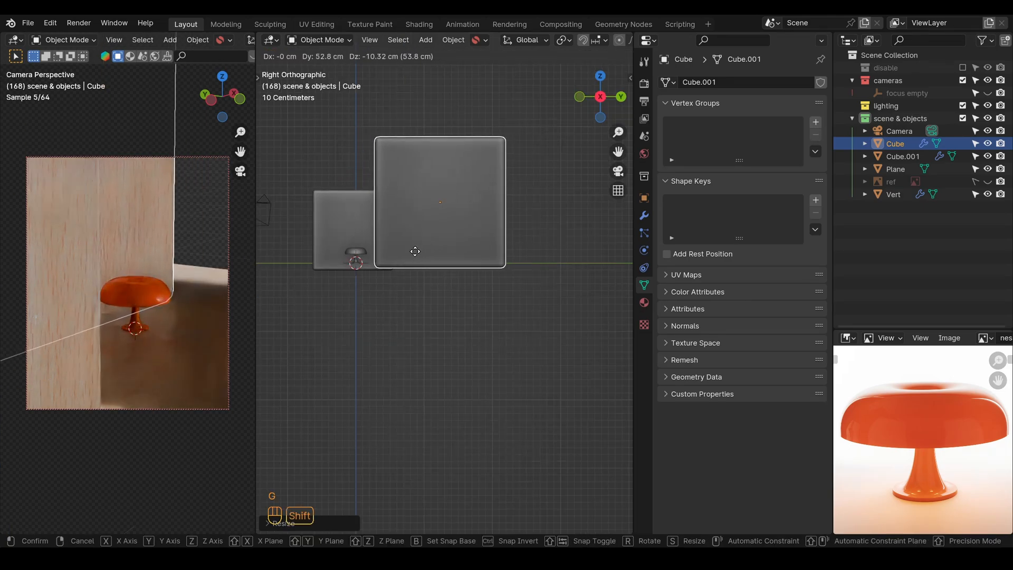
left_click(414, 257)
scroll(415, 261, "up", 5)
middle_click_drag(415, 261, 516, 295, "shift")
key("g")
middle_click(513, 257)
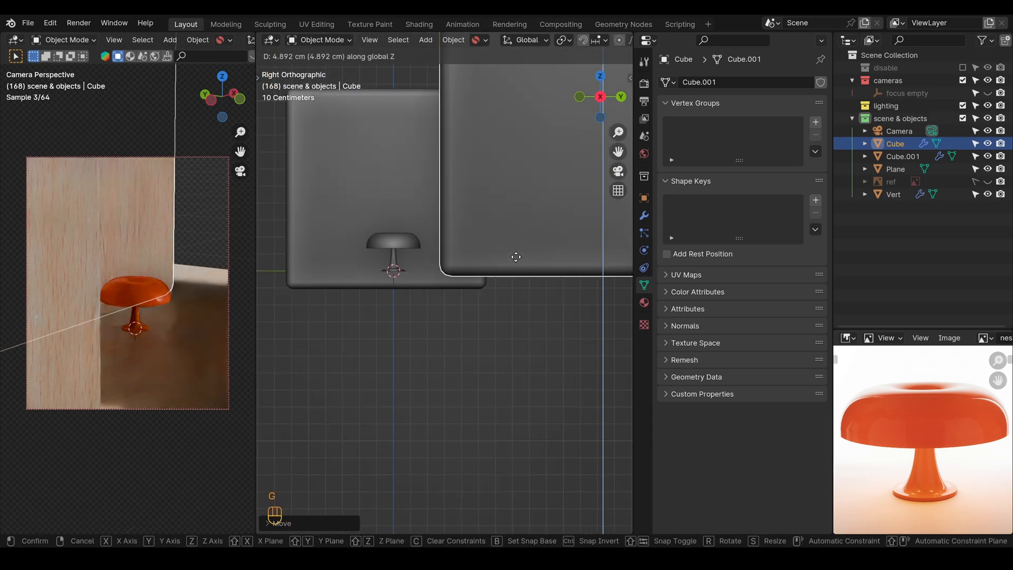
left_click(499, 246)
Hide the overlays in the camera view
key("z")
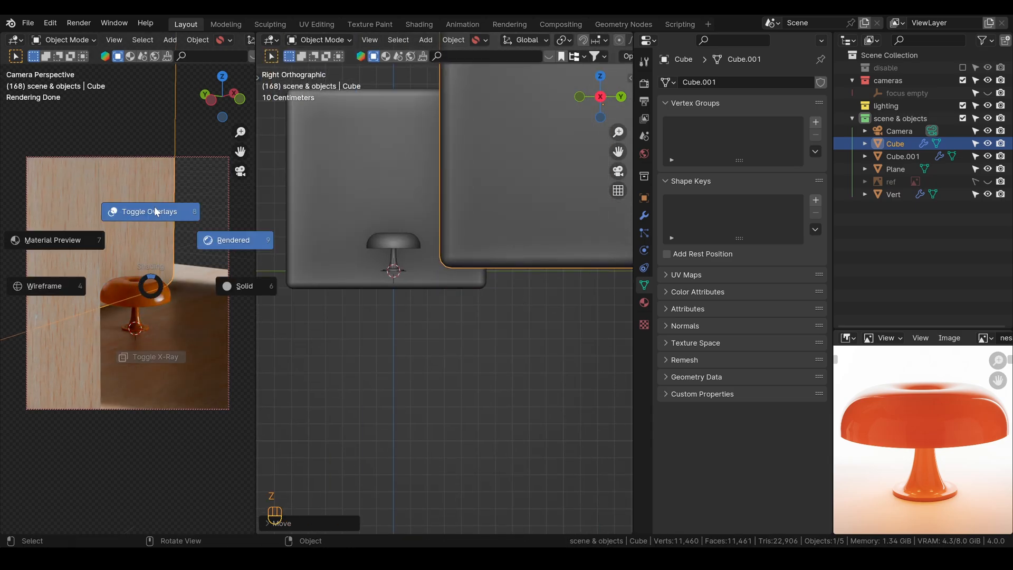
left_click(156, 212)
Duplicate the floor plane and rotate the copy 90° about the Y axis so it stands upright
scroll(445, 287, "down", 2)
middle_click_drag(445, 290, 530, 322, "alt")
left_click(530, 321)
key("shift+d")
key("r")
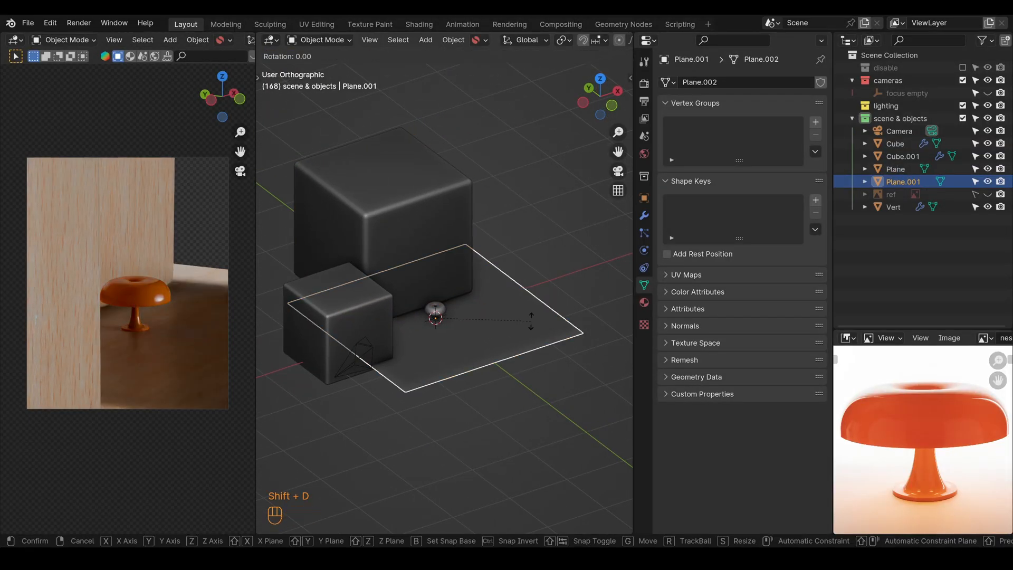
right_click(531, 320)
type("ry90")
key("Return")
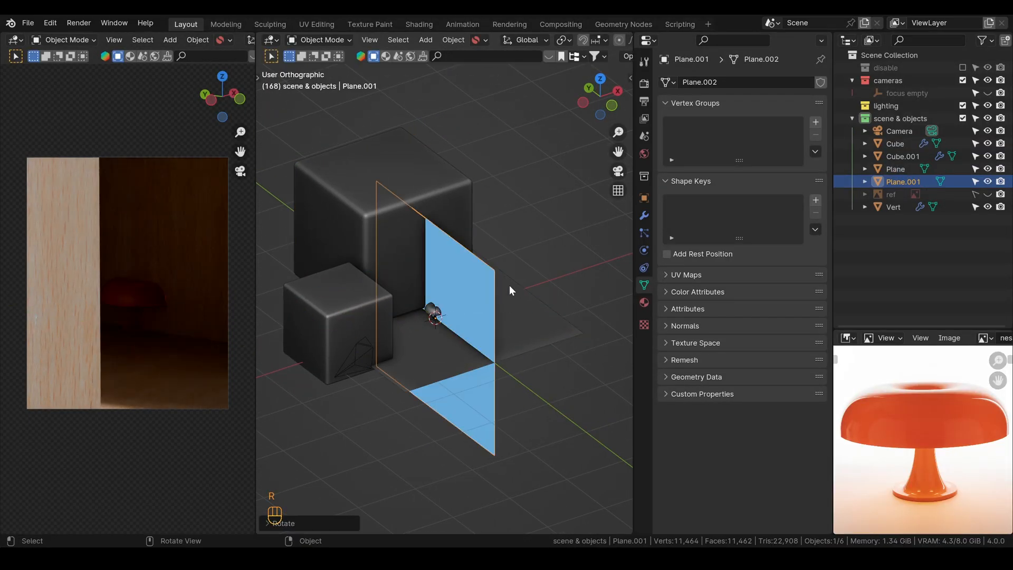
Move the upright plane to the far positive-X end of the floor and raise it as a back wall
key("r")
key("z")
left_click(467, 299)
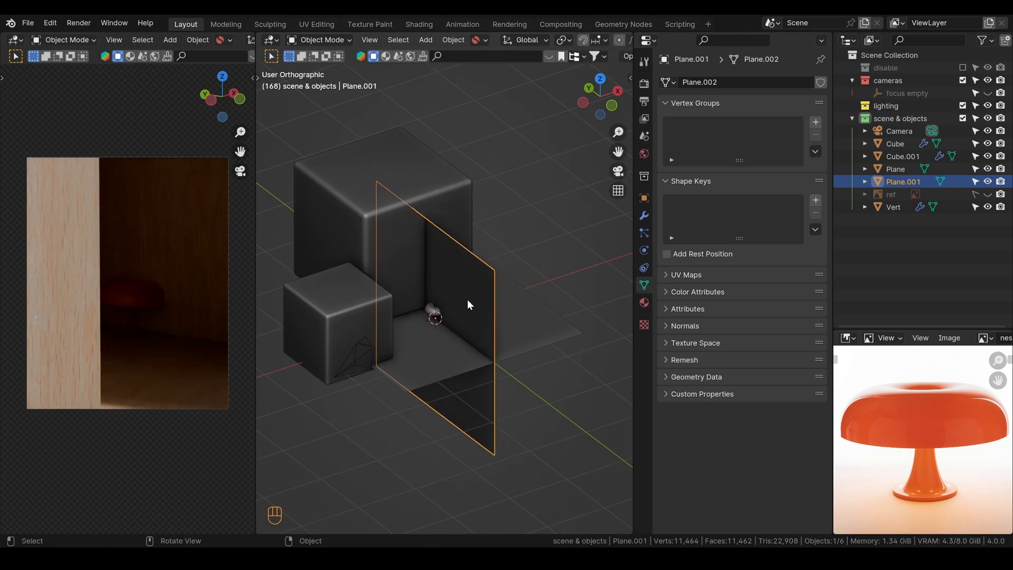
key("g")
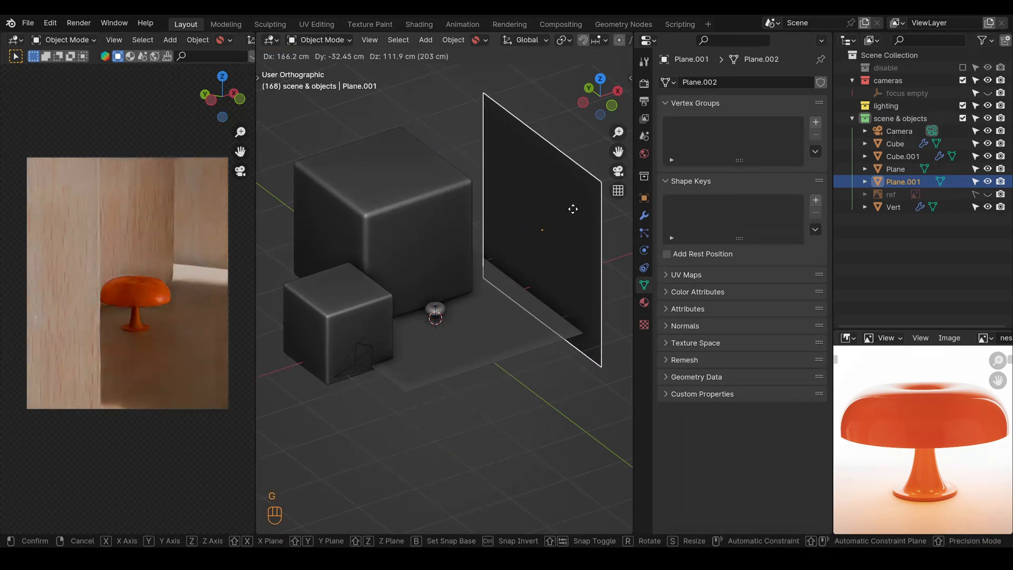
left_click(562, 231)
Scale up the upright wall plane to about one and a half times its size
scroll(562, 231, "down", 3)
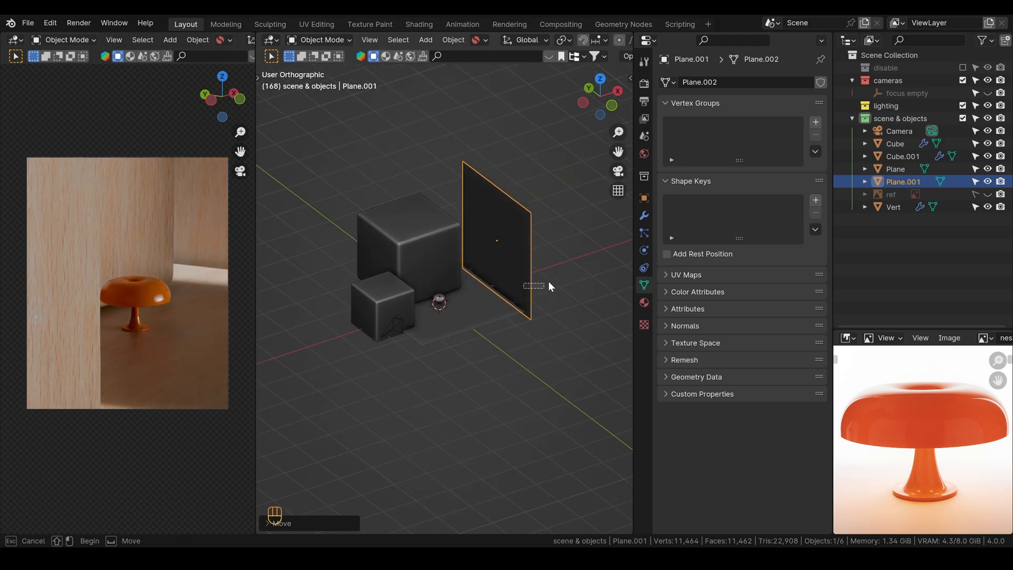
mouse_move(512, 316)
middle_mouse_down()
mouse_move(547, 275)
mouse_move(523, 308)
middle_mouse_up()
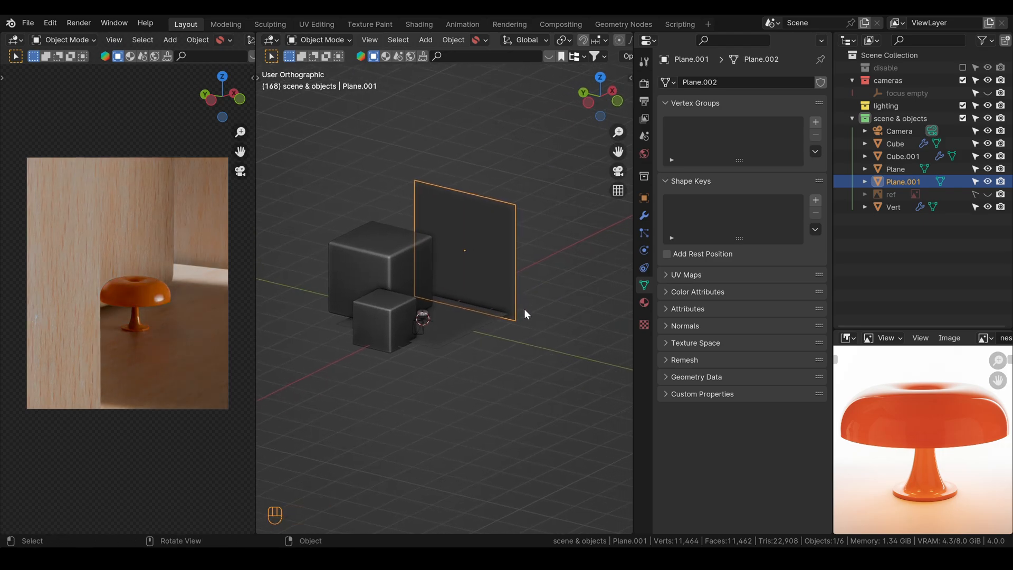
key("s")
left_click(579, 298)
Scale up the floor plane so it extends beneath the foreground cube and past the back wall
left_click(469, 330, "shift")
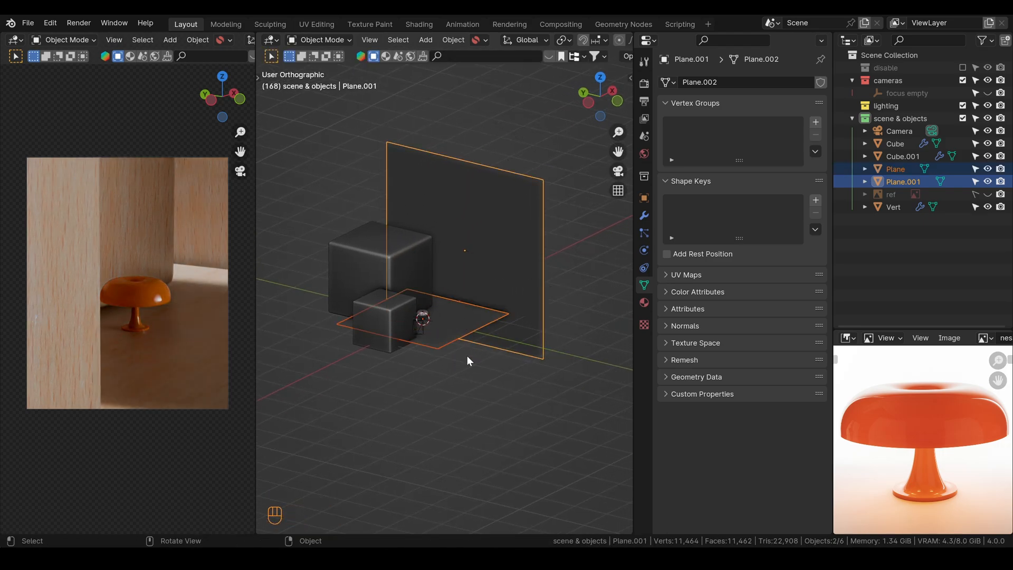
middle_click_drag(467, 356, 489, 384)
key("s")
right_click(542, 375)
left_click(473, 335)
key("s")
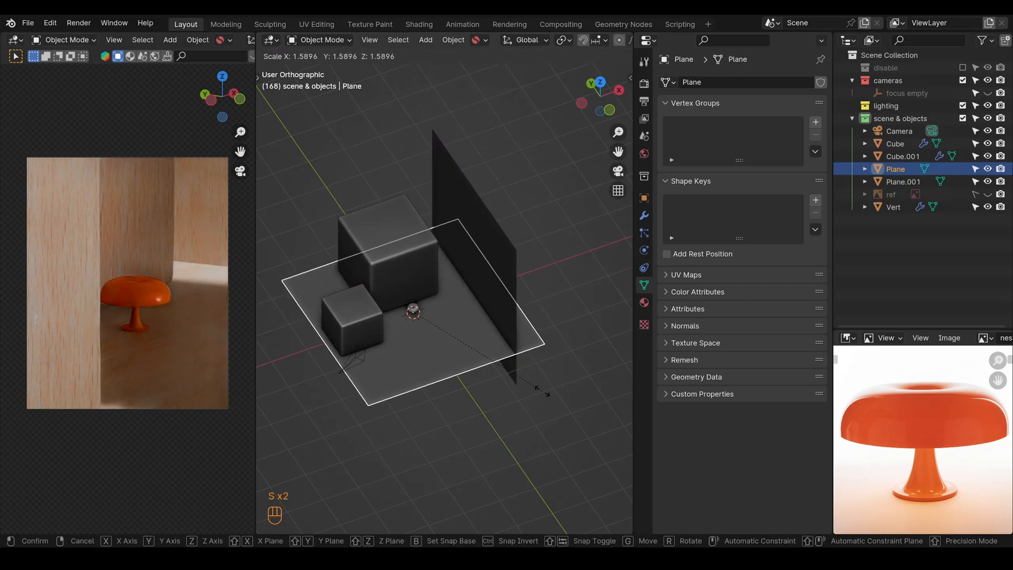
left_click(527, 388)
Scale down the rear cube to smaller than the foreground cube
left_click(155, 296)
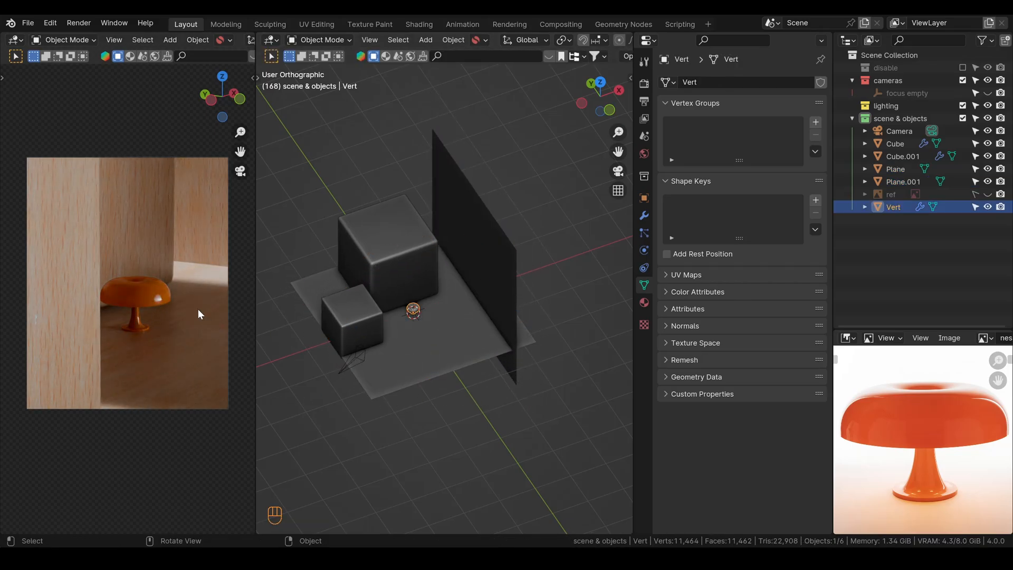
left_click(401, 246)
key("s")
left_click(443, 222)
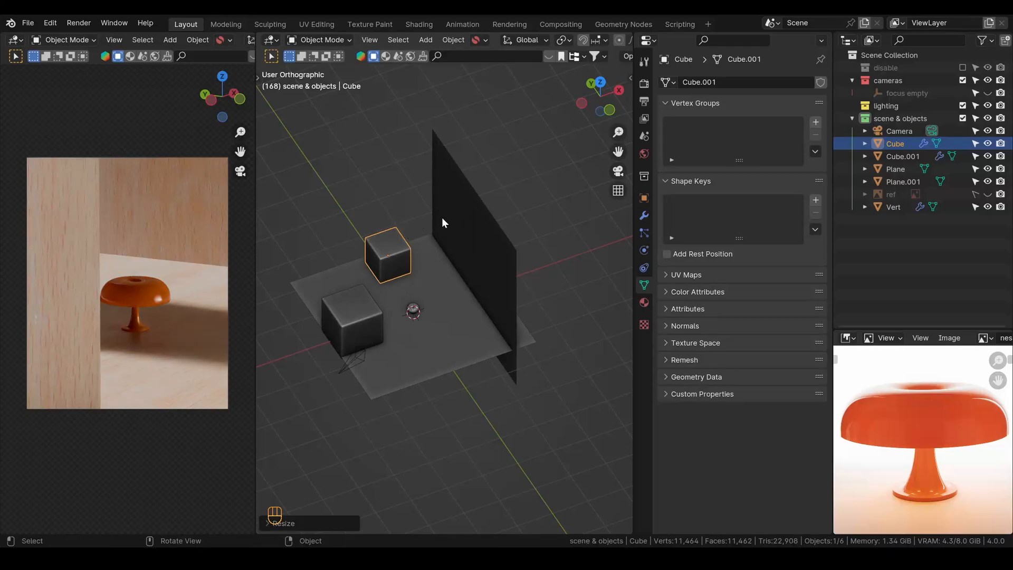
Move the camera along its local Z axis towards the lamp, and lower it about 16.6 cm along the global Z axis
left_click(357, 360)
key("g")
key("z")
key("z")
left_click(451, 349)
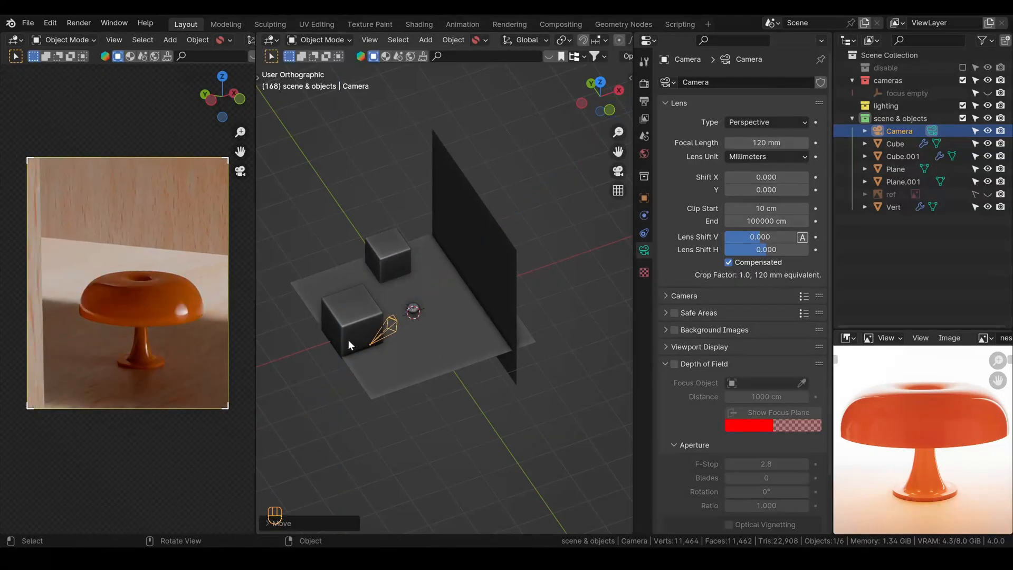
key("g")
key("z")
left_click(179, 333)
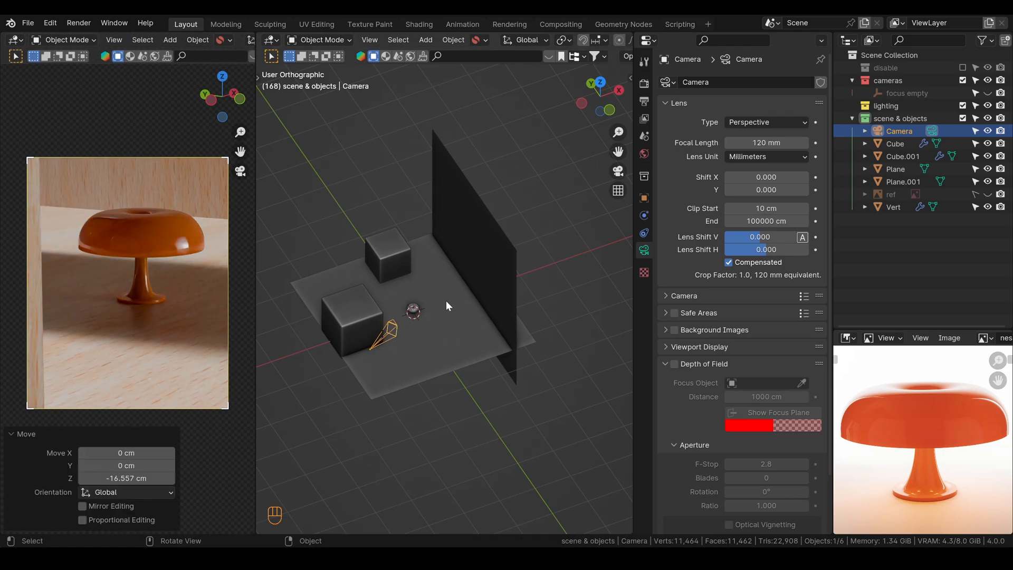
Scale down the camera object and the foreground cube
key("s")
left_click(402, 317)
left_click(360, 319)
key("s")
left_click(378, 330)
Move the foreground cube horizontally to just in front of the camera, and lower it along the Z axis
key("g")
key("shift+z")
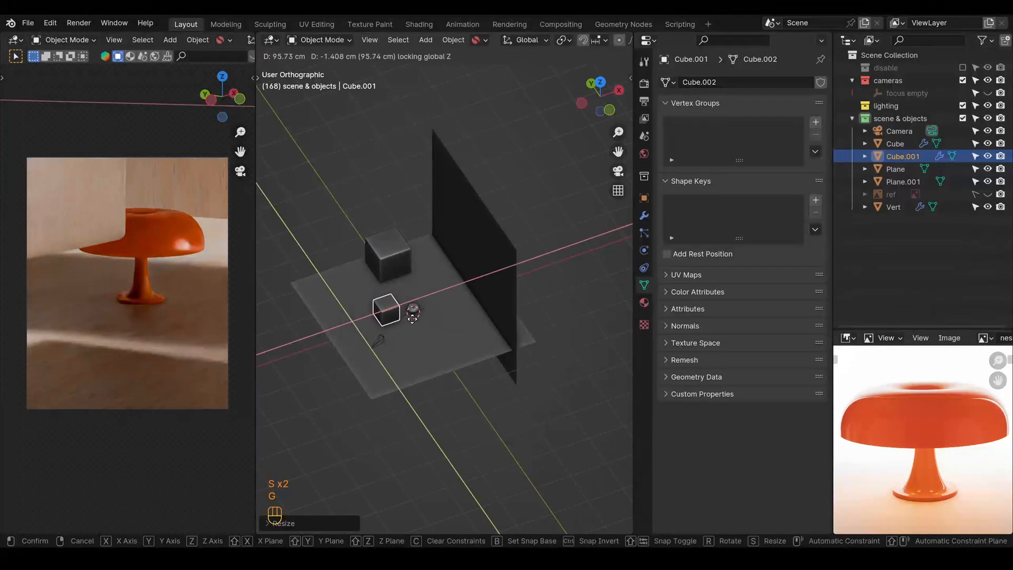
left_click(405, 330)
key("g")
key("z")
left_click(401, 337)
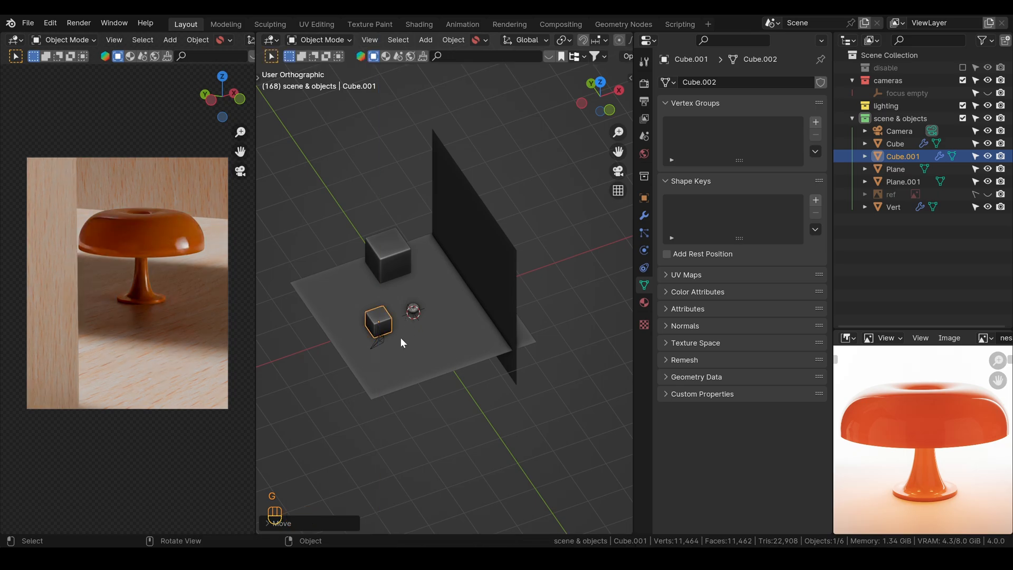
left_click(413, 311)
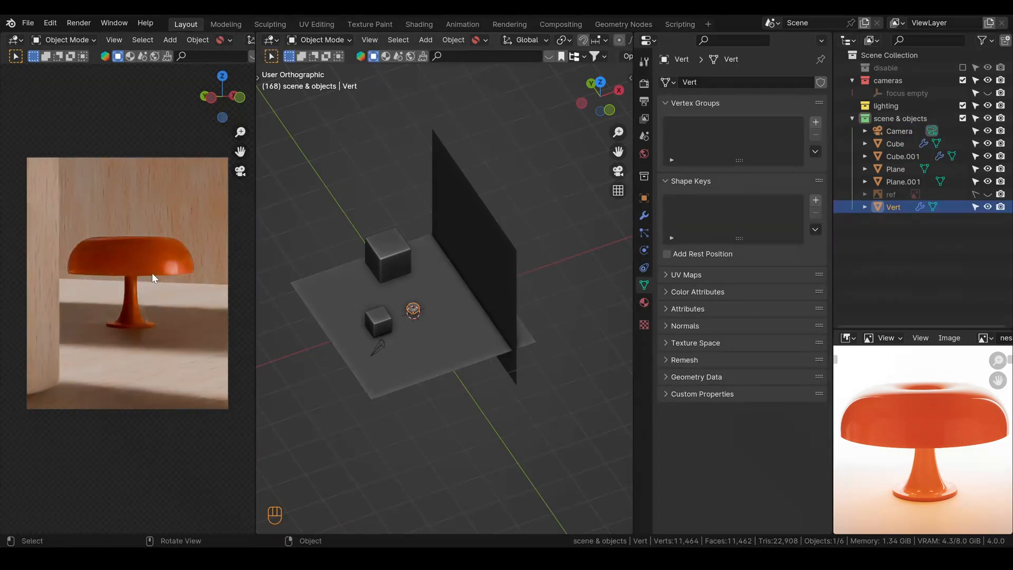
left_click(388, 323)
key("g")
key("z")
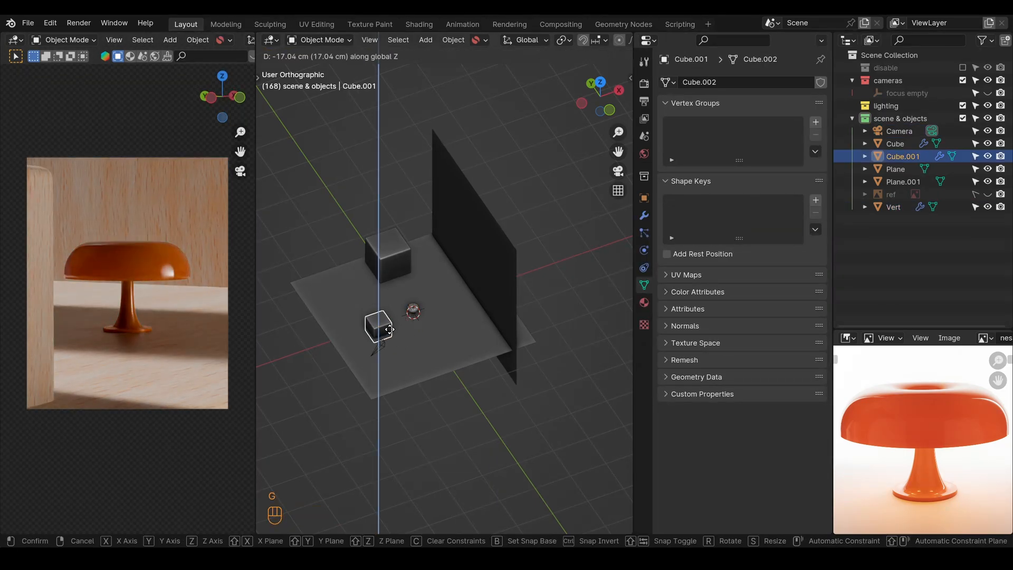
right_click(387, 348)
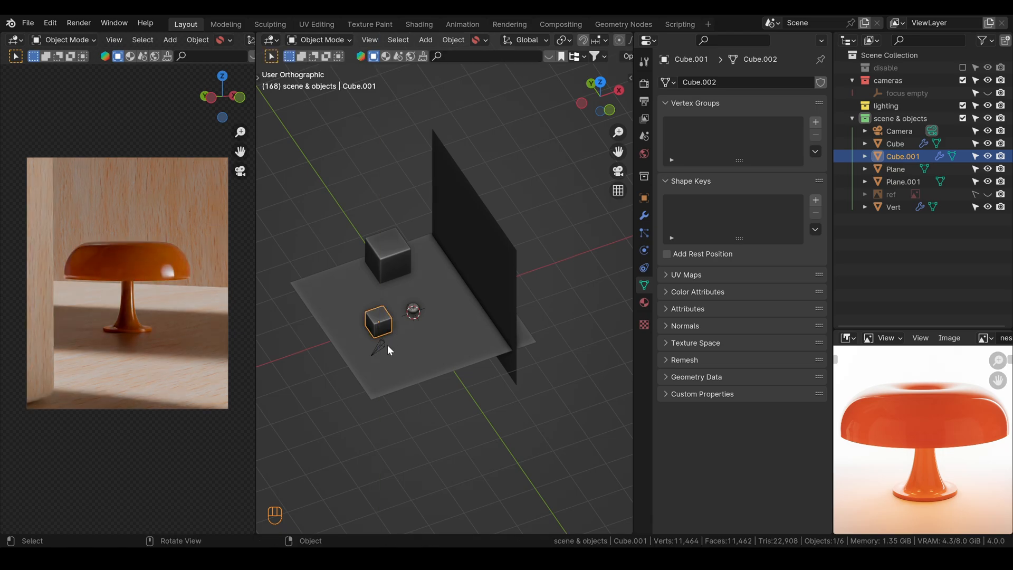
Set the foreground cube's bevel amount to 0.2 cm and lower the cube slightly along the global Z axis
left_click(644, 215)
left_click(752, 181)
left_click(742, 181)
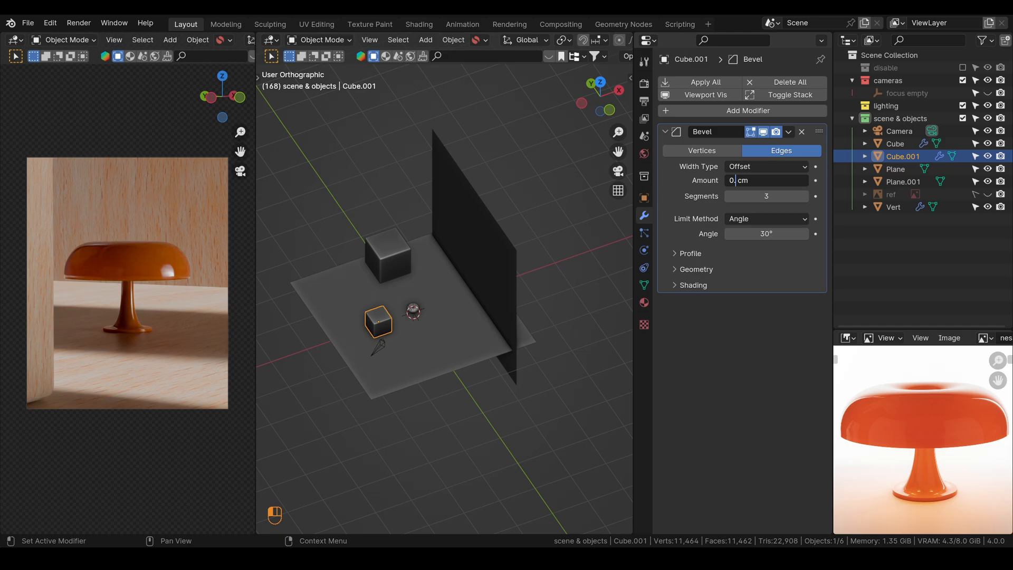
type("2")
key("Return")
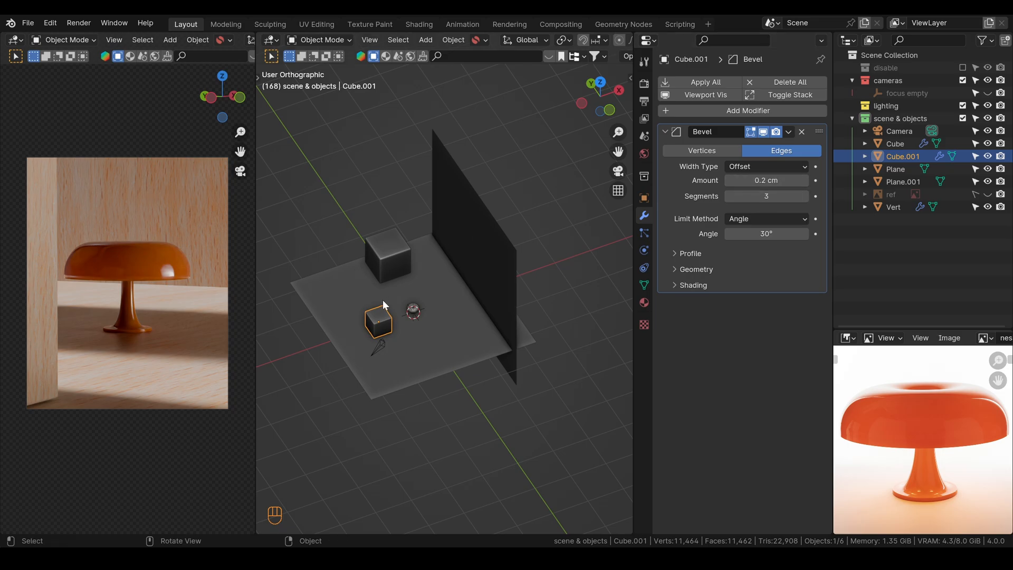
key("g")
key("z")
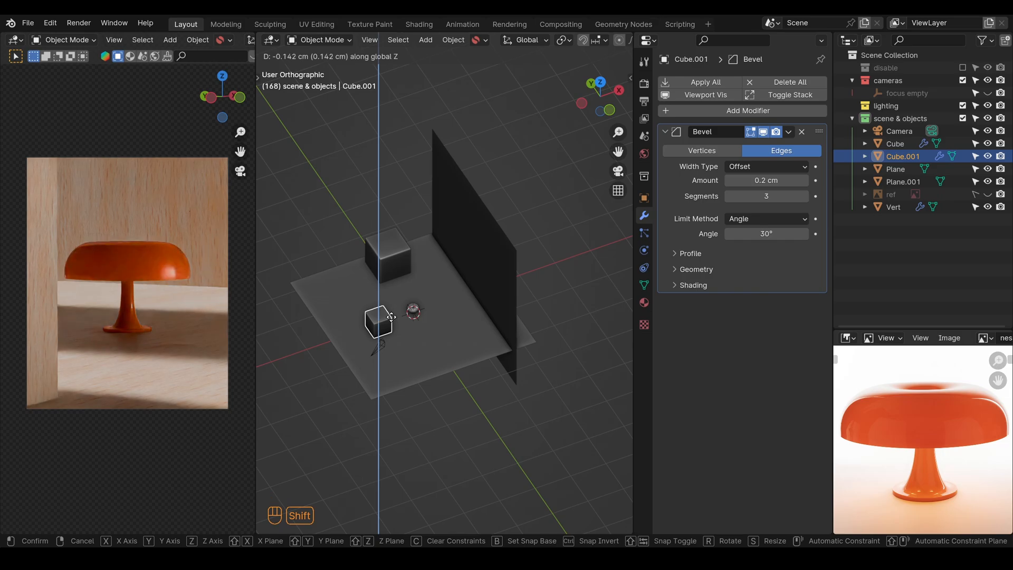
left_click(391, 316)
Enable depth of field on the camera and pick the lamp as its focus object
left_click(381, 348)
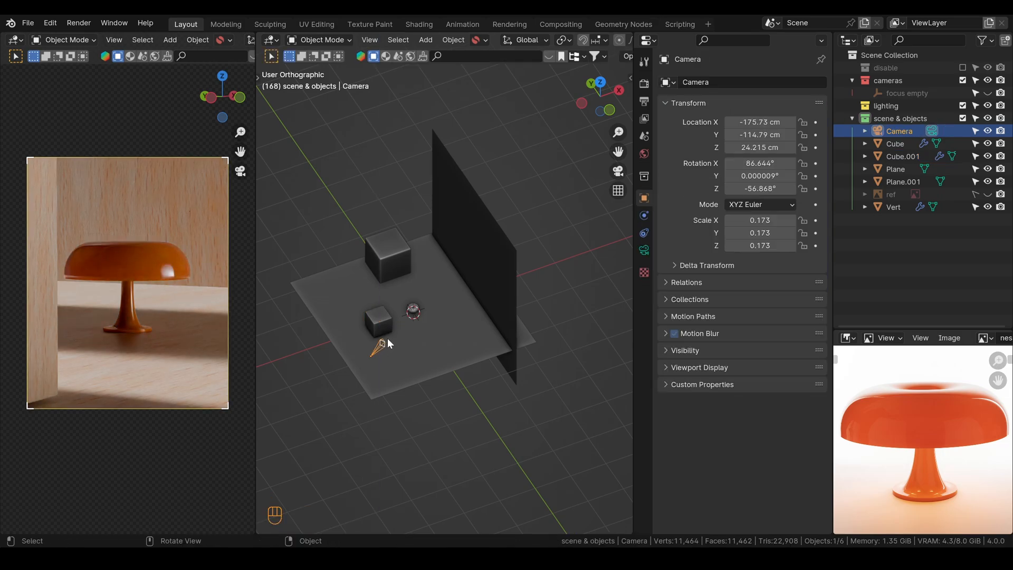
left_click(644, 250)
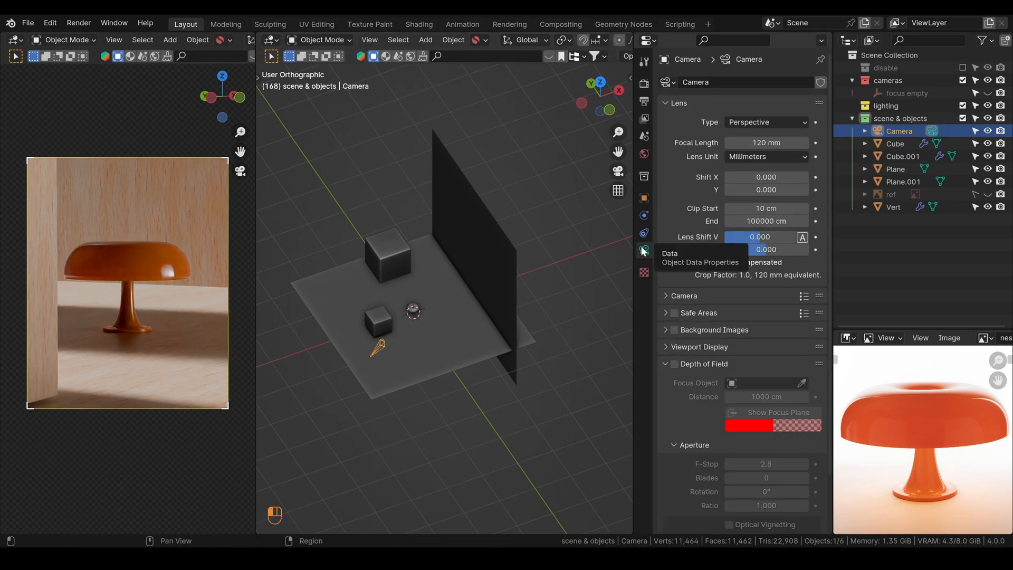
left_click(674, 364)
left_click(801, 385)
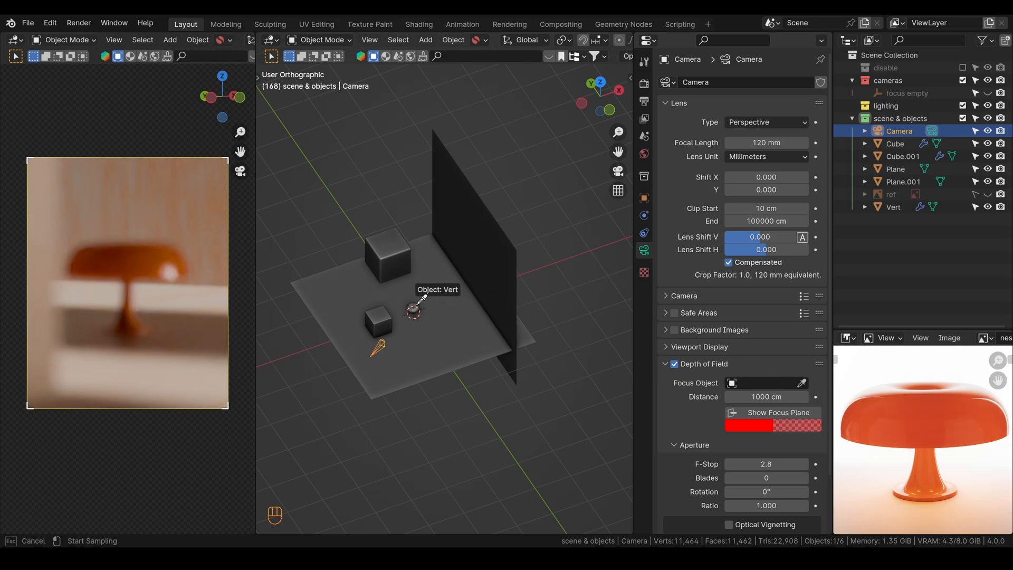
left_click(418, 305)
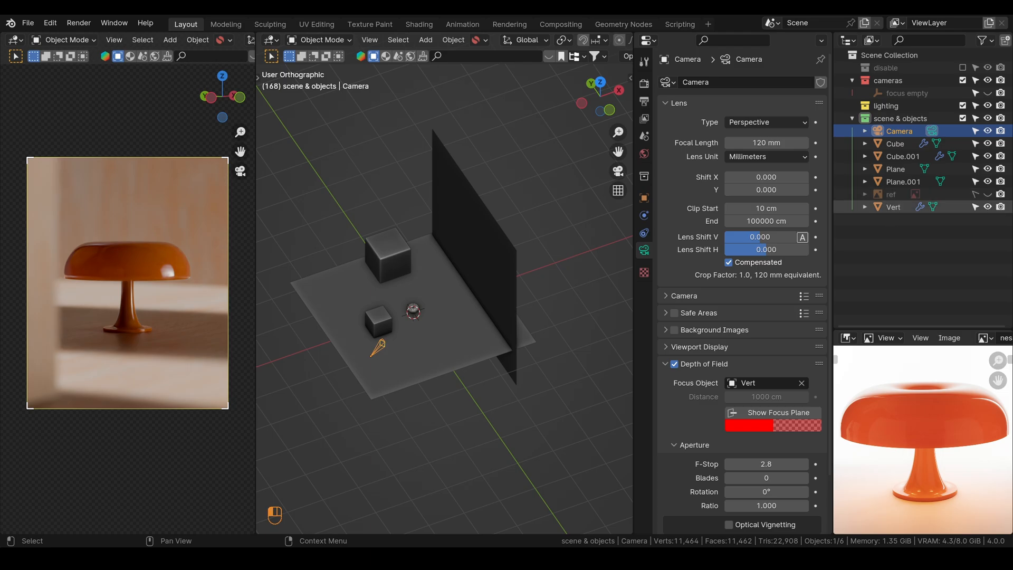
Rename the Vert object as lamp and transfer the Camera object to the cameras collection
double_click(894, 206)
type("lamp")
key("Return")
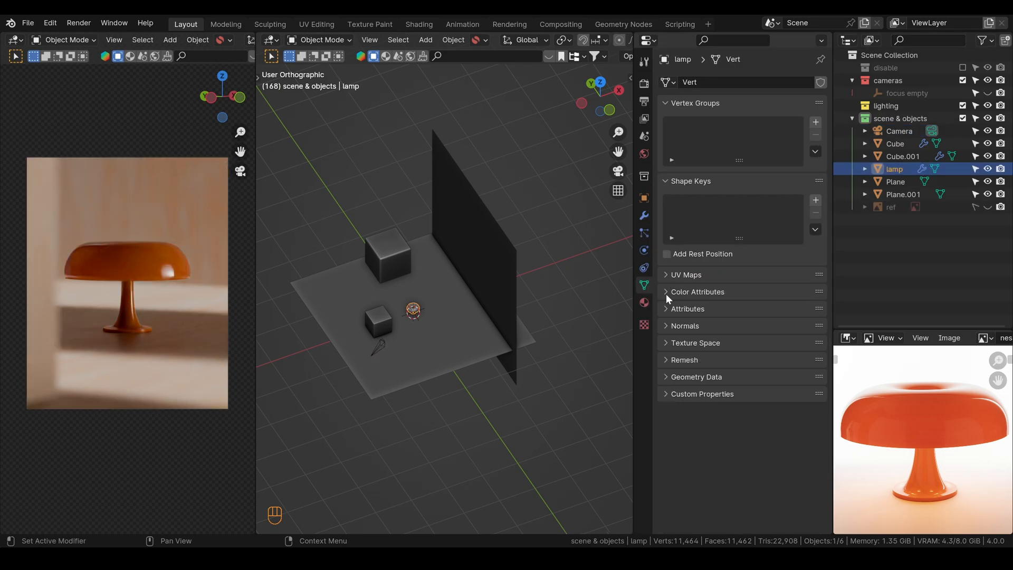
left_click_drag(898, 130, 890, 84)
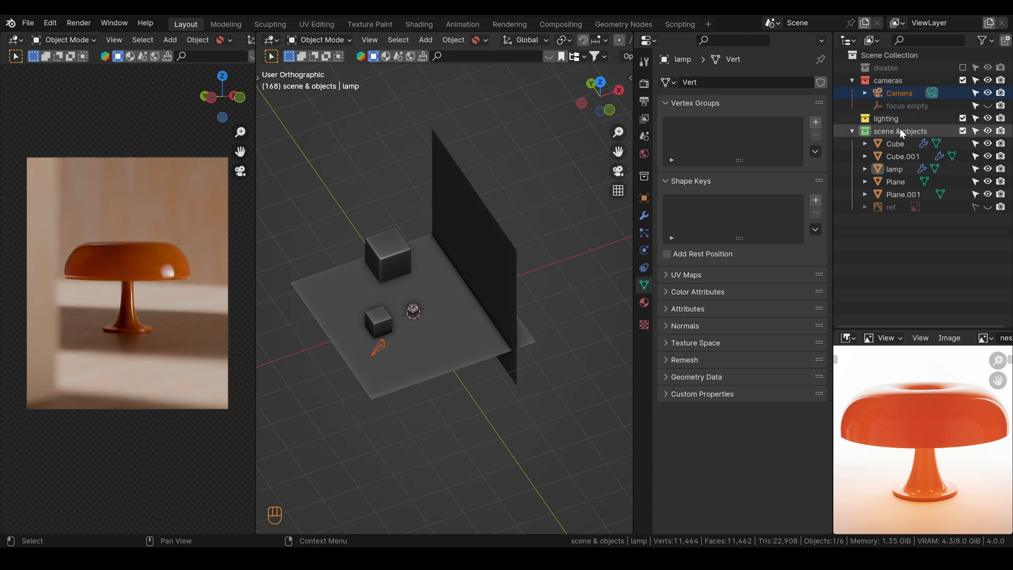
left_click(892, 132)
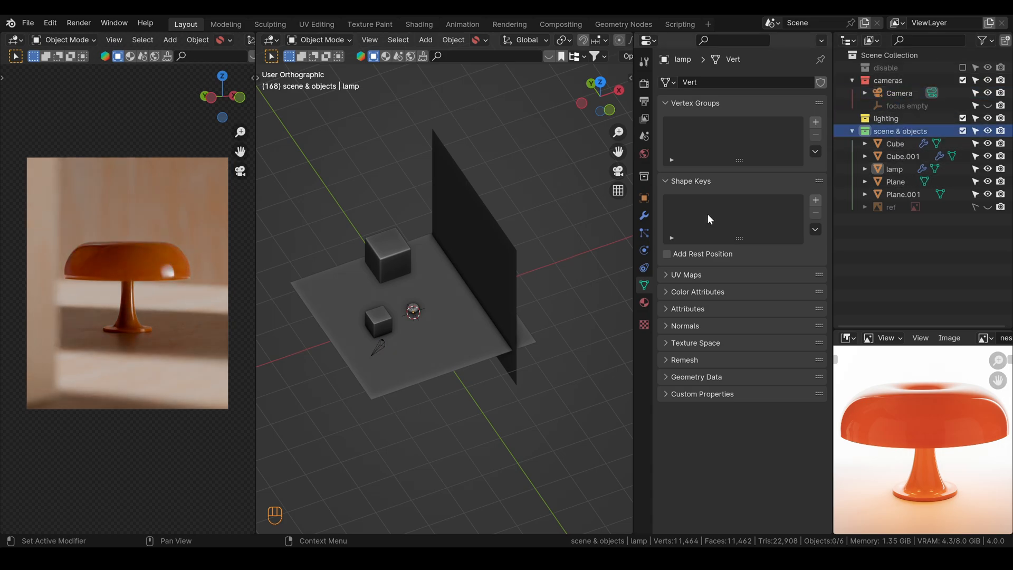
Raise the camera's F-stop to reduce the blur, and set the world environment's rotation to -5.780
left_click(380, 343)
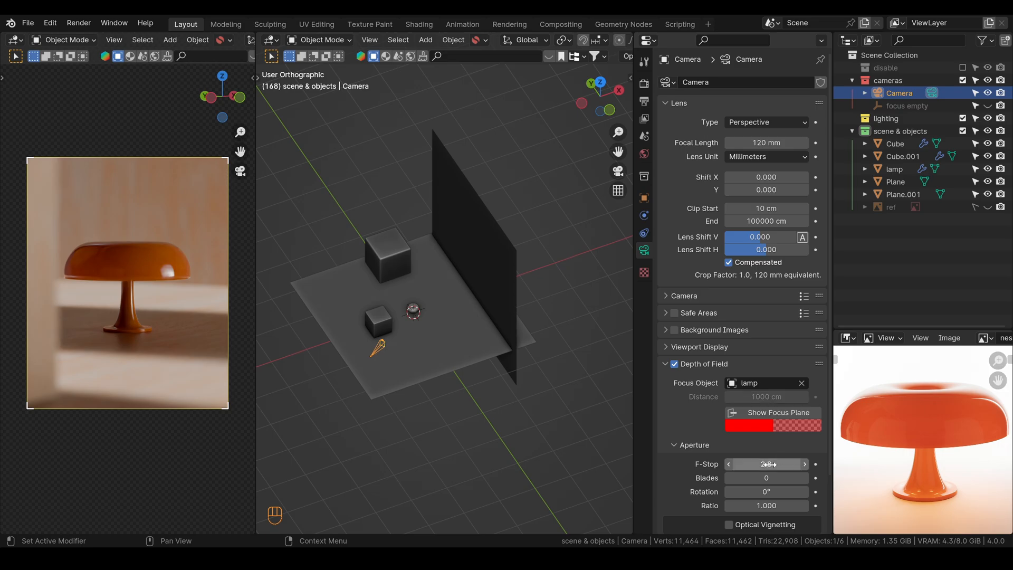
mouse_move(768, 463)
left_mouse_down("shift")
mouse_move(760, 463)
mouse_move(783, 464)
mouse_move(774, 463)
left_mouse_up("shift")
left_click(643, 154)
left_click_drag(772, 162, 680, 161, "shift")
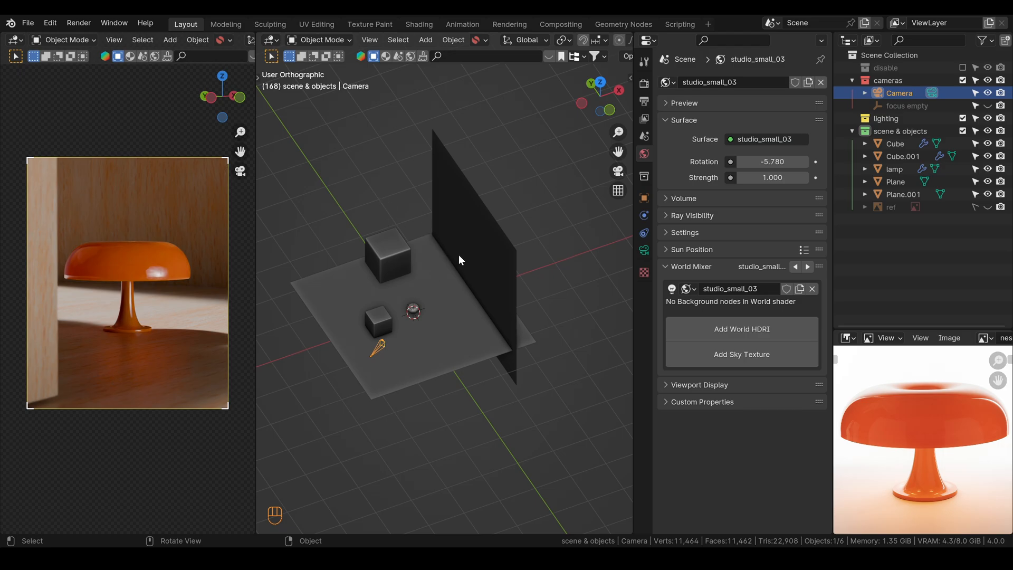
Move the lamp horizontally towards the foreground cube, keeping its height locked, so the cube partly hides it in the camera view
left_click(414, 309)
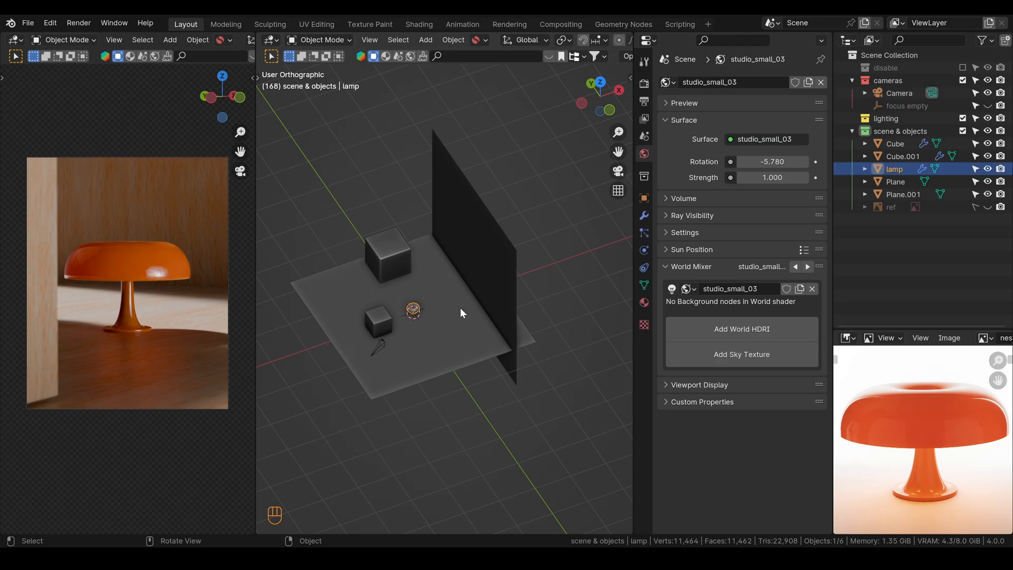
left_click_drag(463, 281, 462, 324, "alt")
middle_click_drag(431, 285, 418, 306)
left_click(415, 305)
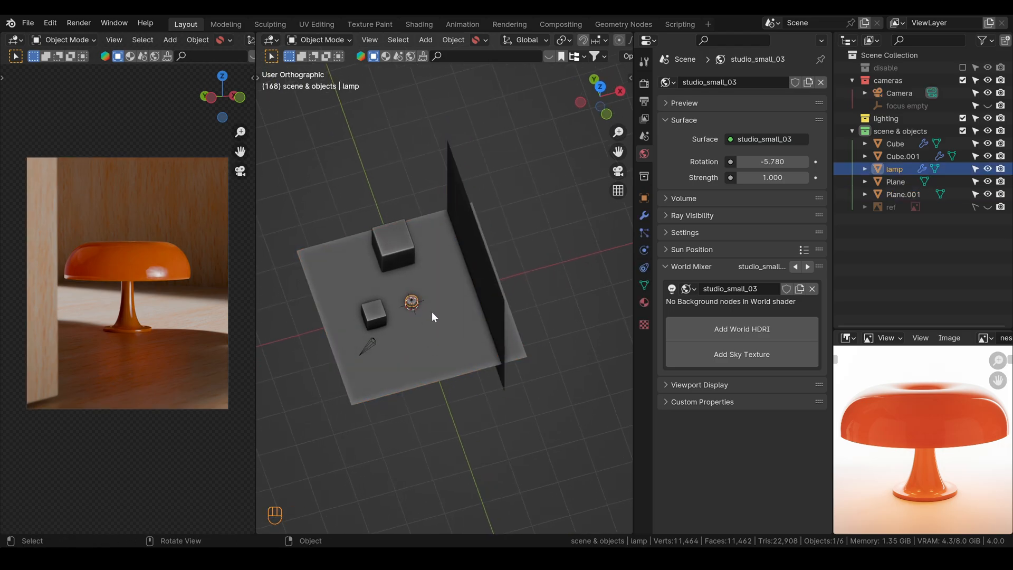
scroll(427, 312, "up", 3)
key("g")
key("shift+z")
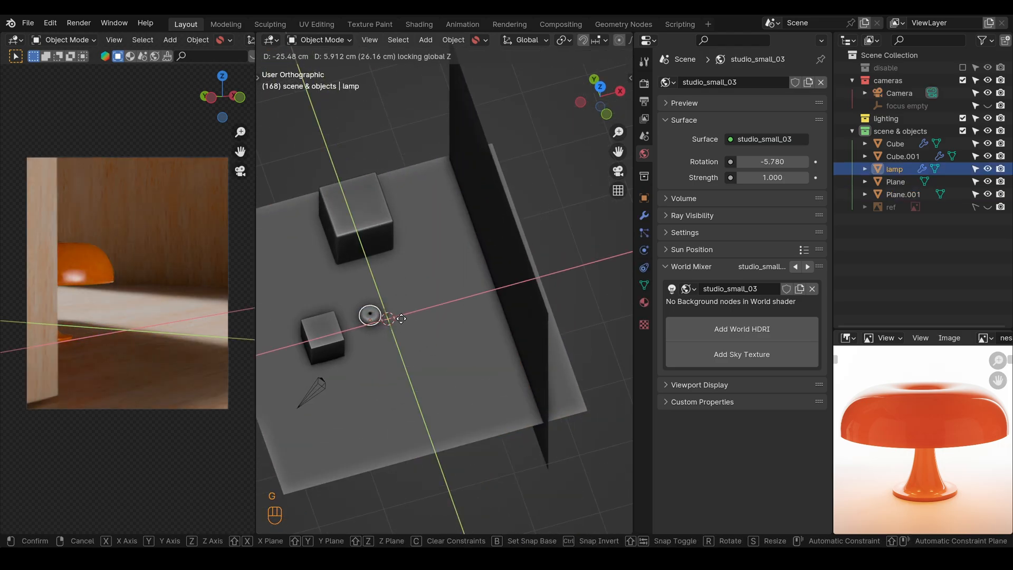
key("shift")
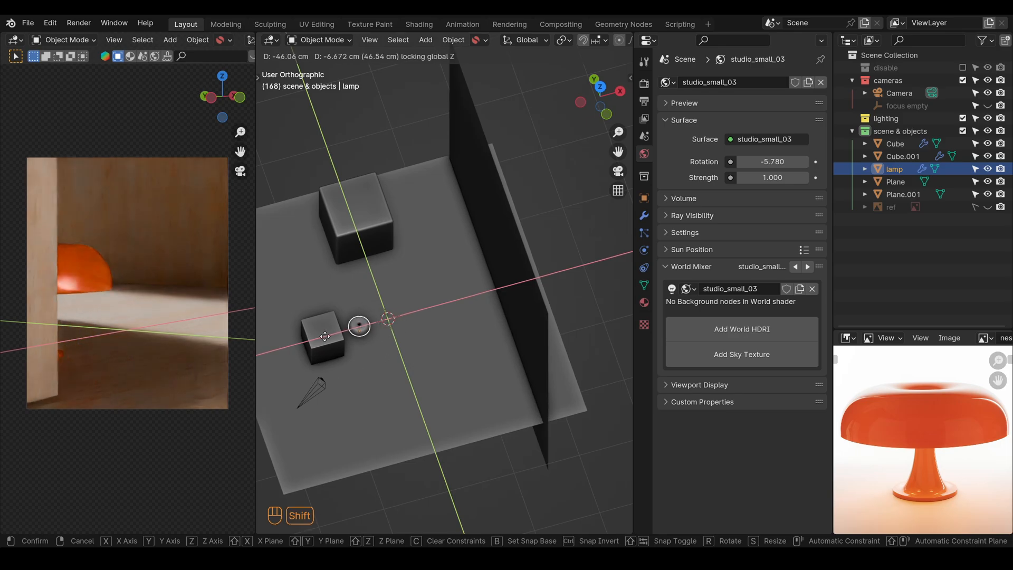
left_click(483, 198)
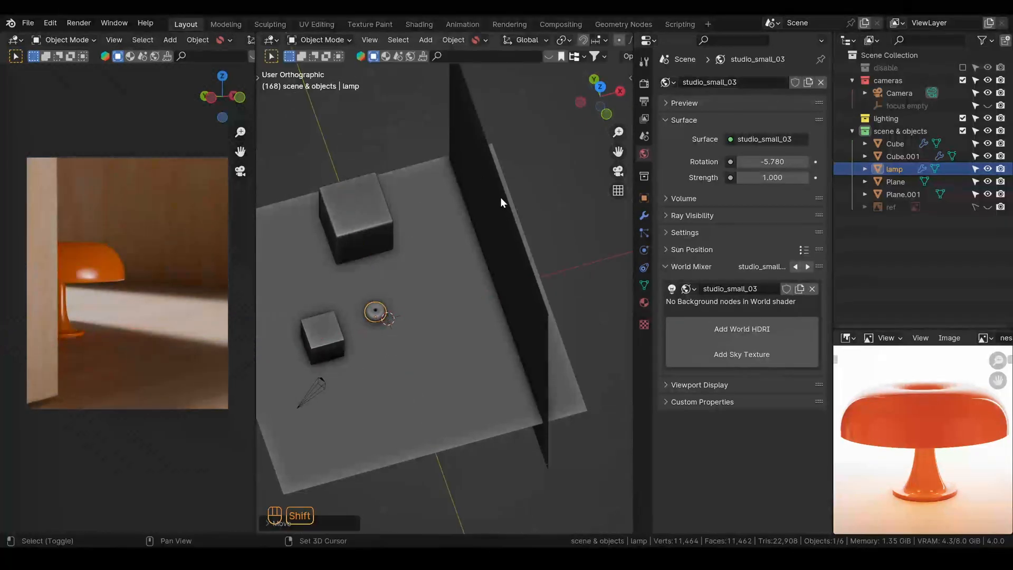
Reposition the camera so it looks down at the lamp from slightly higher, with the foreground cube still along the frame's edge
left_click(323, 380)
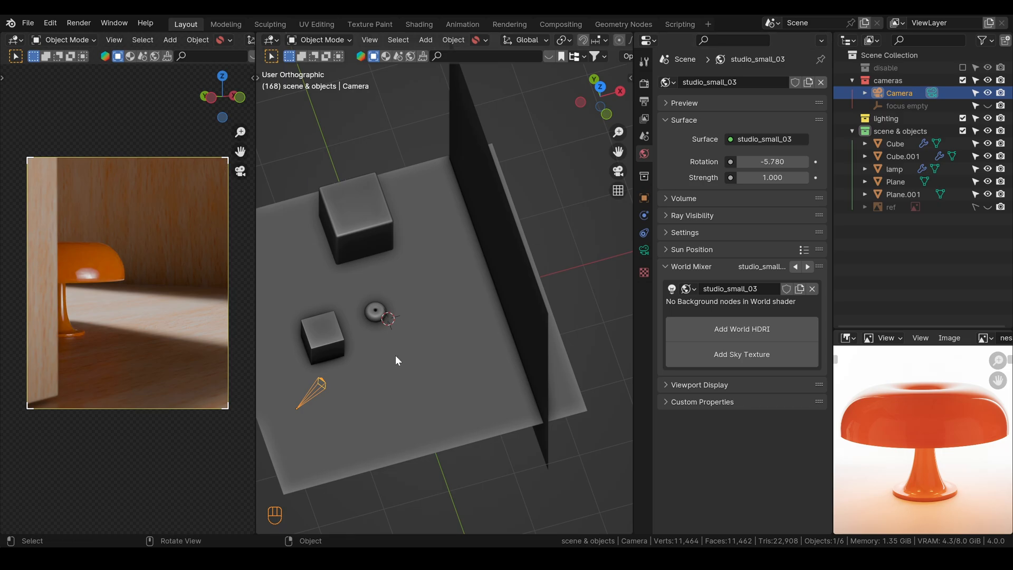
left_click_drag(87, 278, 125, 267)
key("ctrl+z")
scroll(135, 276, "up", 1)
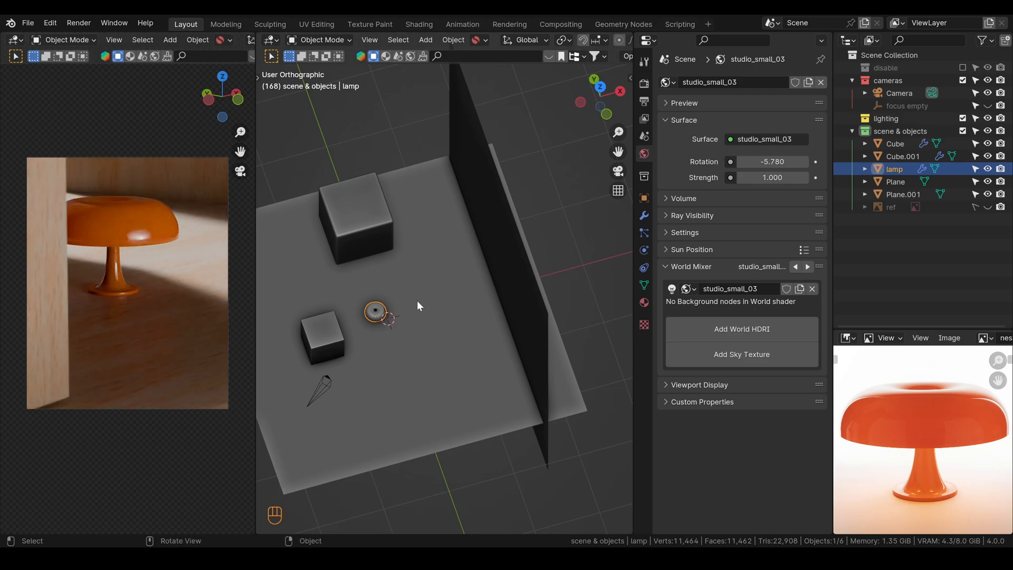
Move the lamp horizontally closer beside the foreground cube, keeping its height locked
key("g")
key("shift+z")
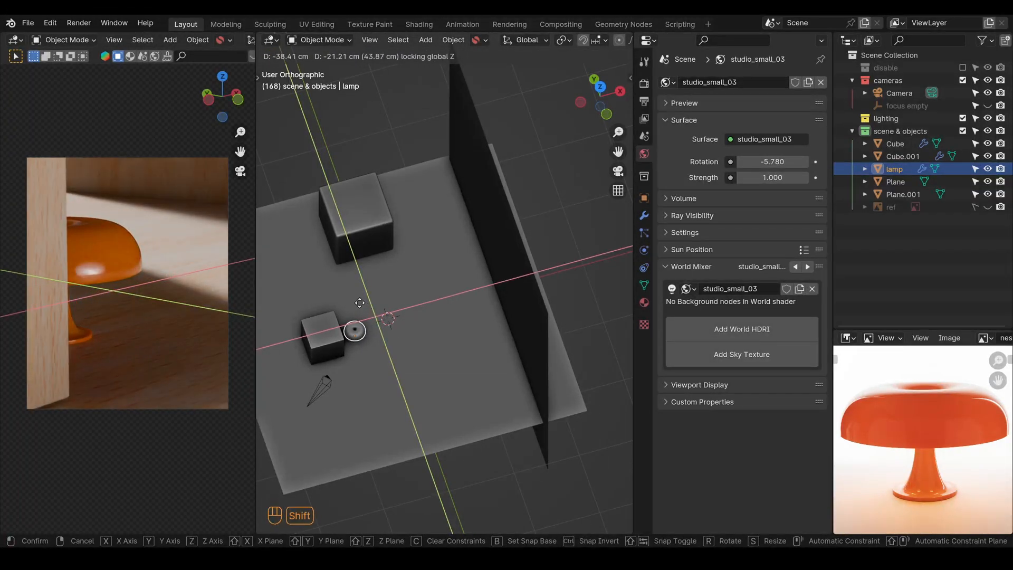
left_click(338, 343)
Lower the foreground cube about 0.52 cm along the global Z axis
left_click(337, 340)
key("g")
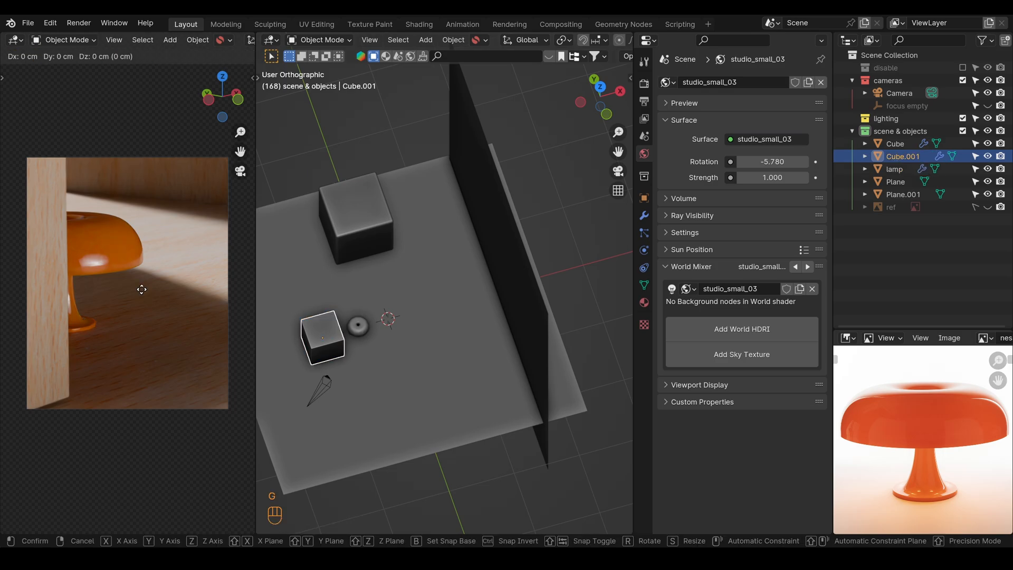
key("shift+z")
left_click(141, 330)
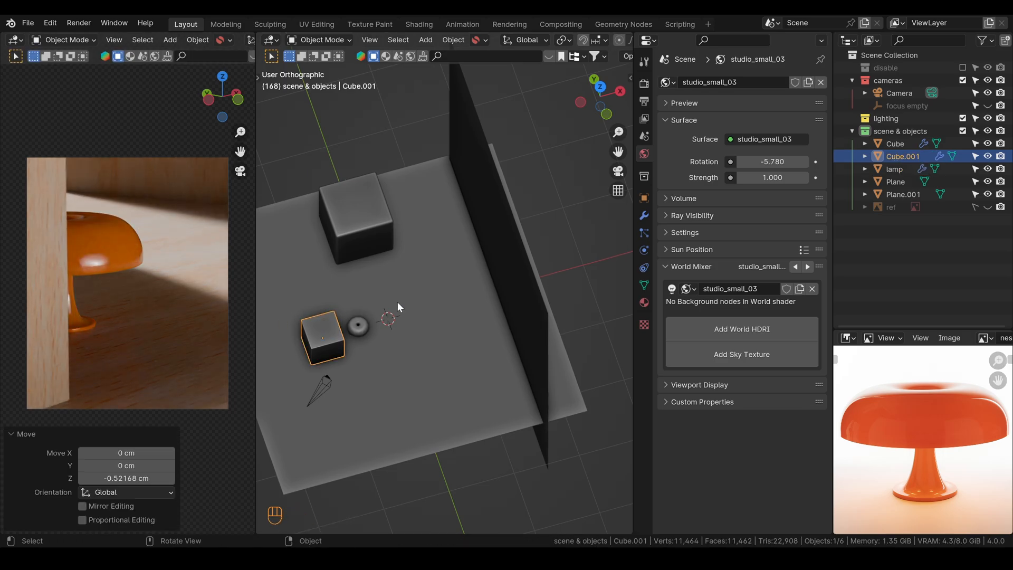
left_click(496, 227)
key("r")
key("z")
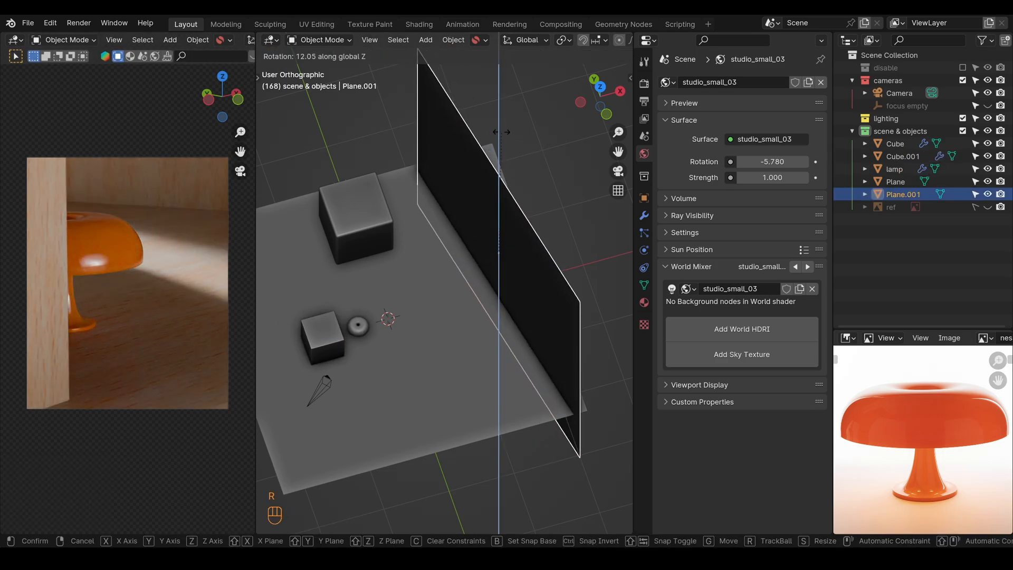
right_click(501, 132)
Select the floor plane, split the camera viewport into an upper and a lower area, and fit the camera frame in the upper one
left_click(408, 400)
left_click_drag(17, 523, 17, 372)
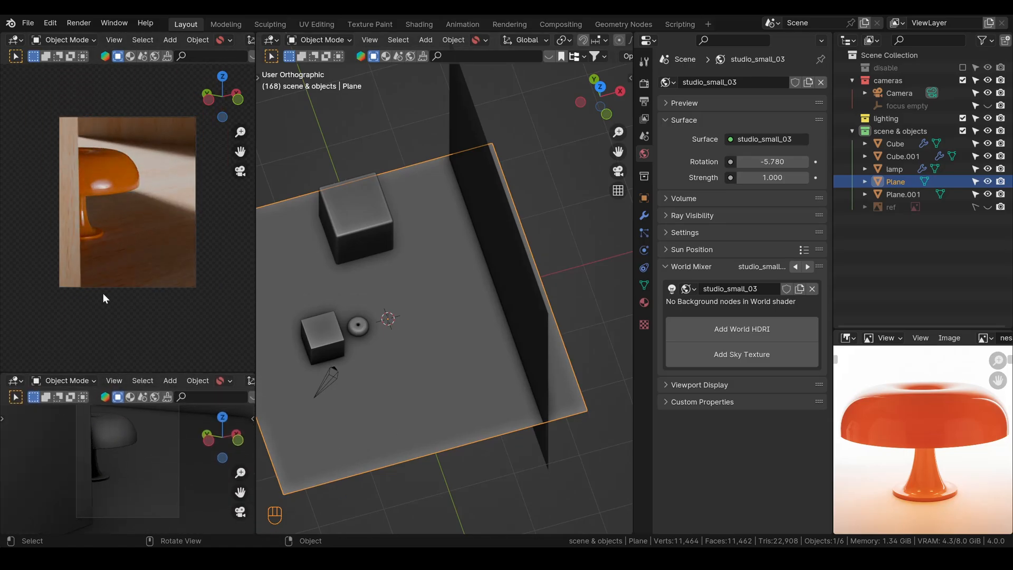
key("q")
left_click(128, 239)
scroll(138, 280, "up", 2)
middle_click_drag(126, 267, 125, 277, "shift")
scroll(135, 273, "down", 1)
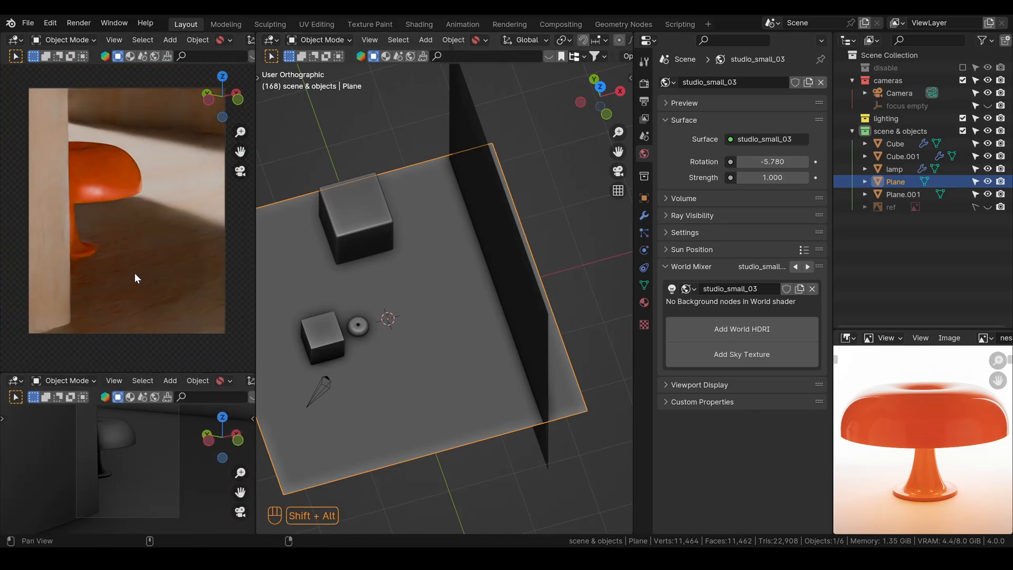
left_click_drag(105, 372, 105, 367)
scroll(122, 308, "up", 1)
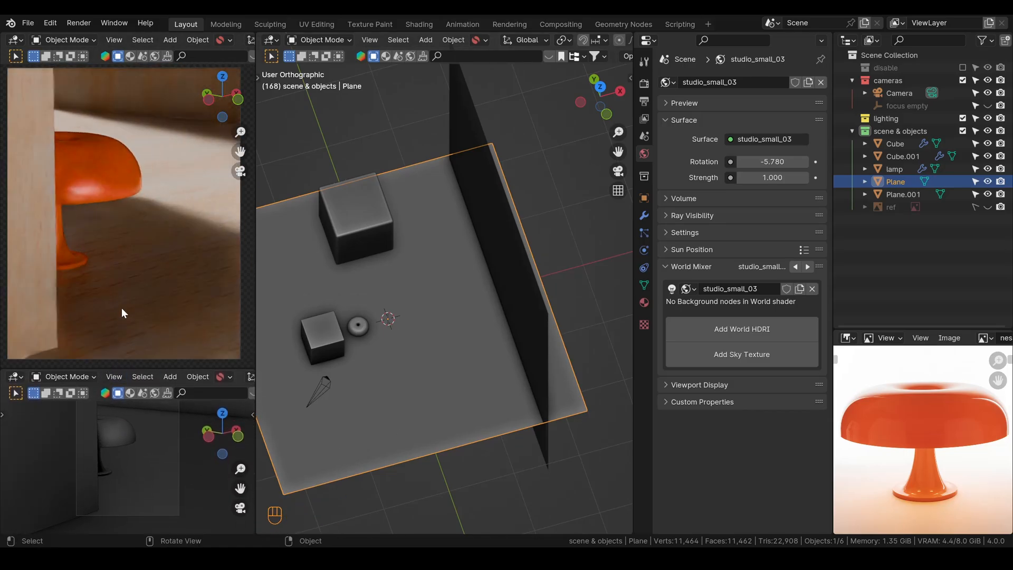
Turn the new lower area into a Shader Editor with its sidebar hidden, showing the wood floor material
left_click(15, 376)
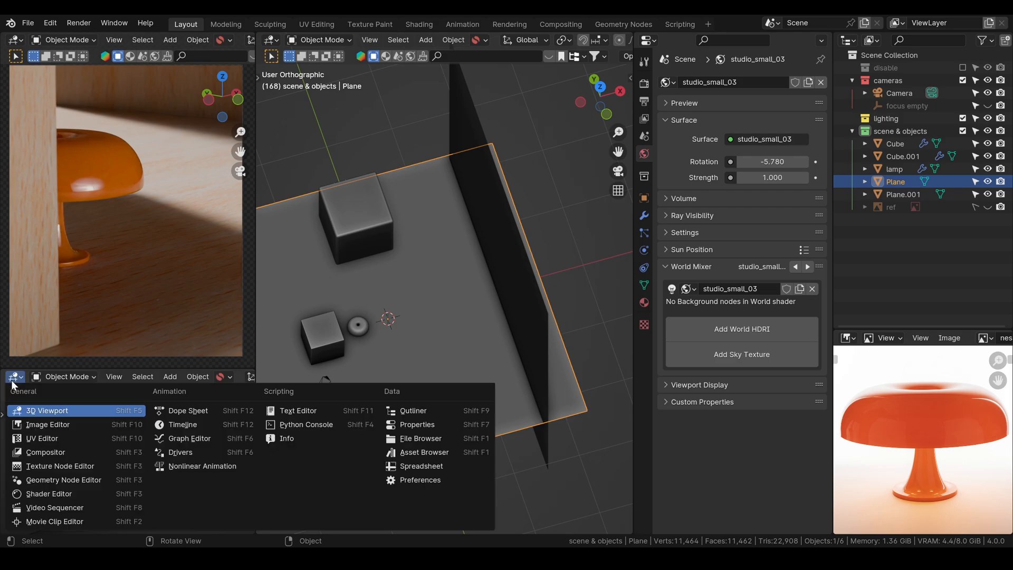
left_click(29, 491)
key("n")
Try a scale of 1 on all axes of the wood floor material's Mapping node, and settle on 3
scroll(92, 465, "up", 5)
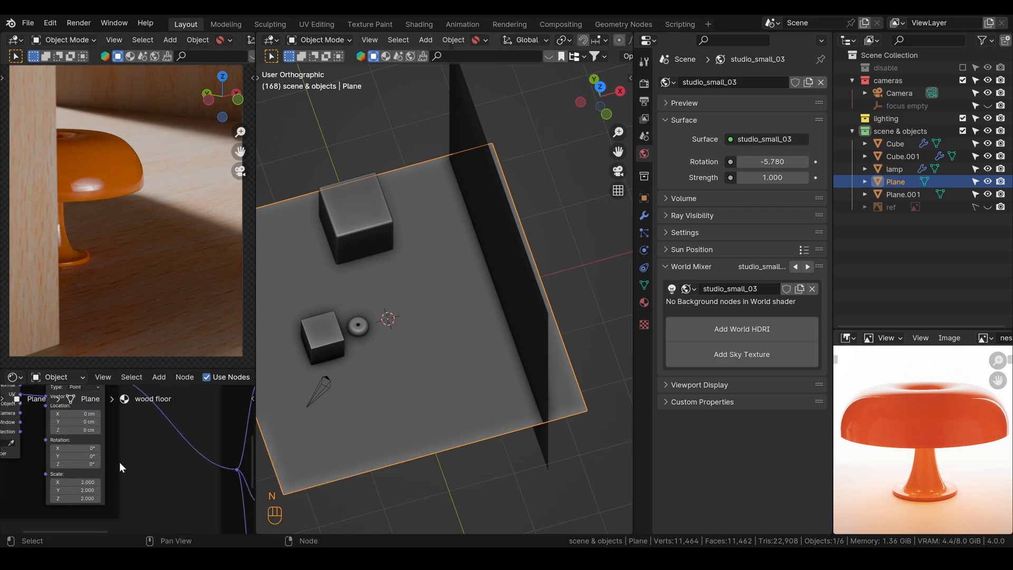
left_click_drag(85, 464, 85, 485)
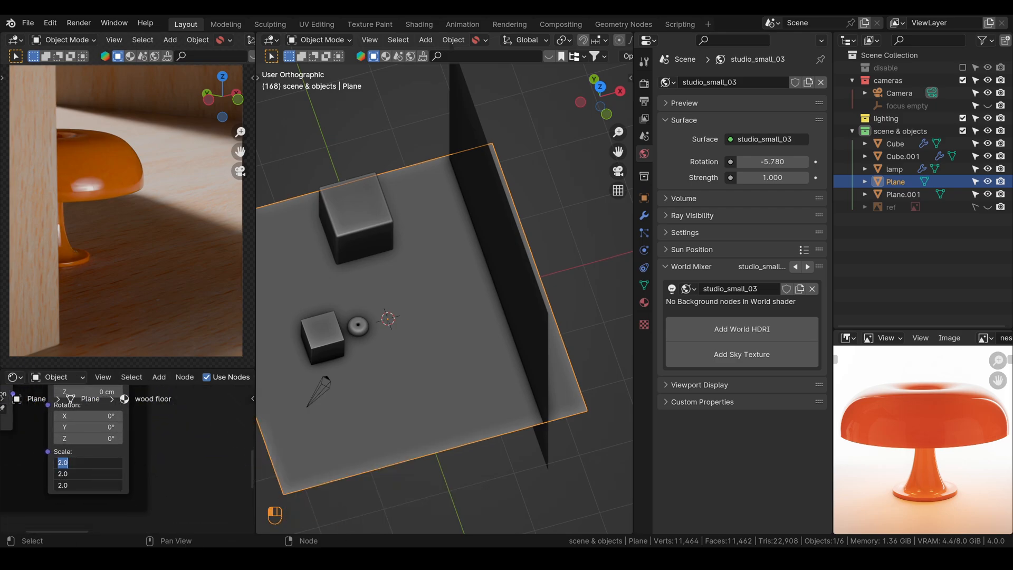
type("1")
key("Return")
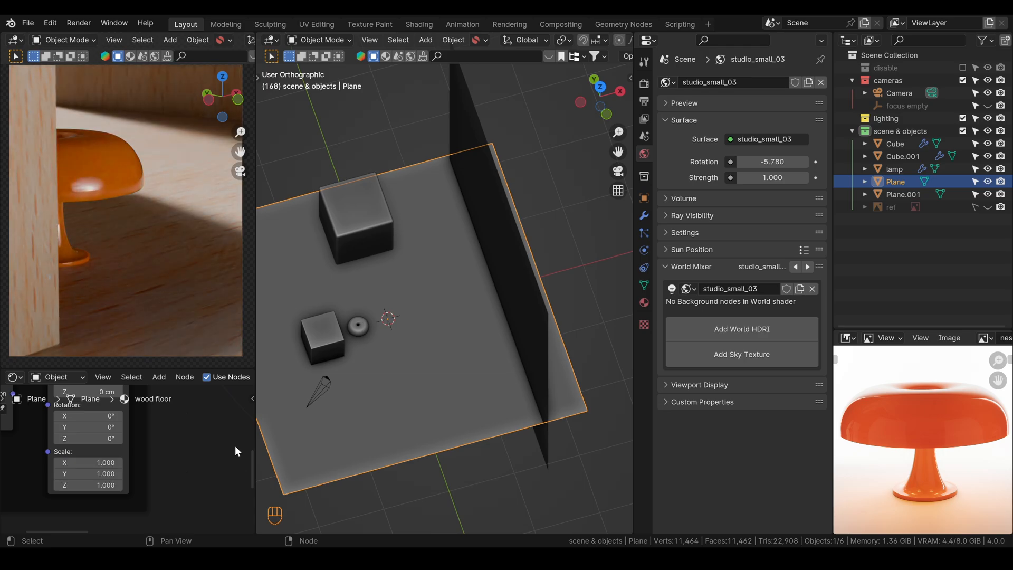
type("3")
key("Return")
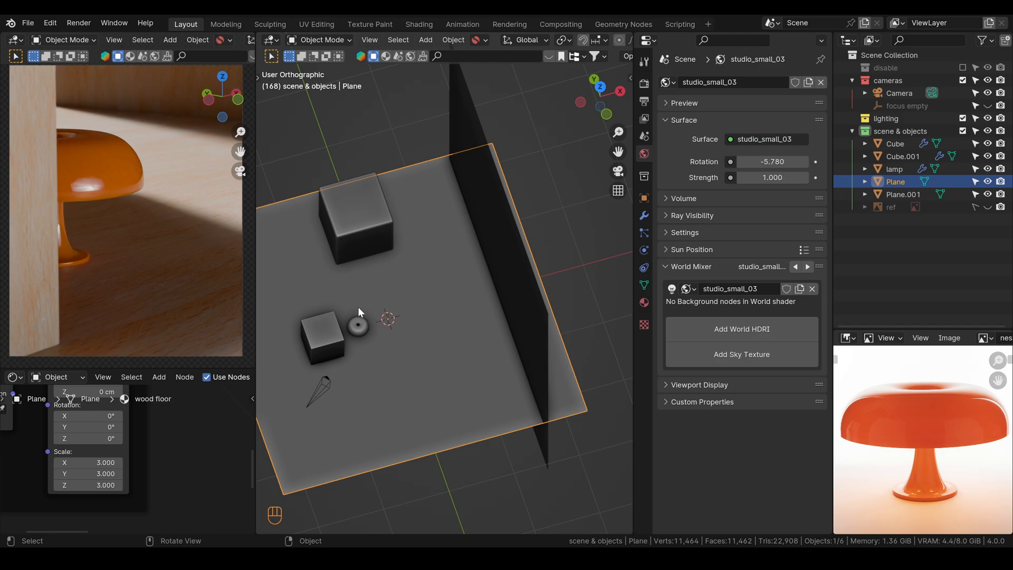
Move the large cube closer to the lamp and the small cube
middle_click_drag(400, 258, 424, 283)
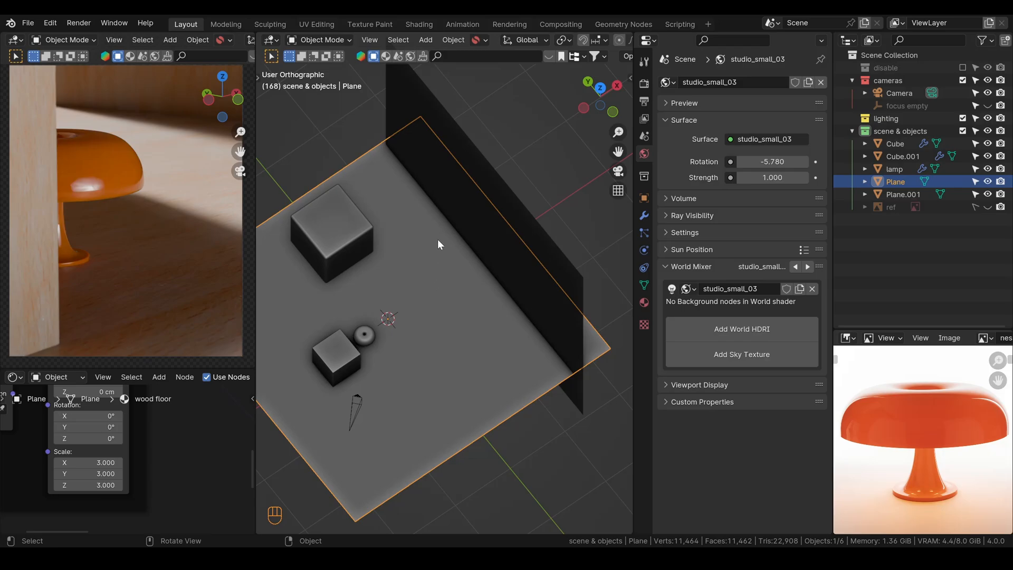
left_click(389, 240)
key("g")
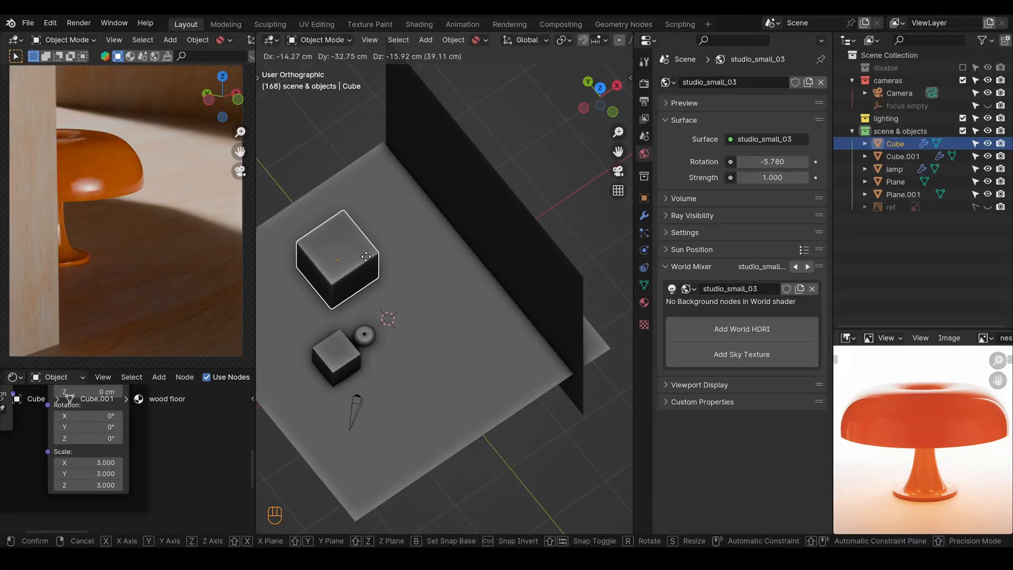
left_click(368, 266)
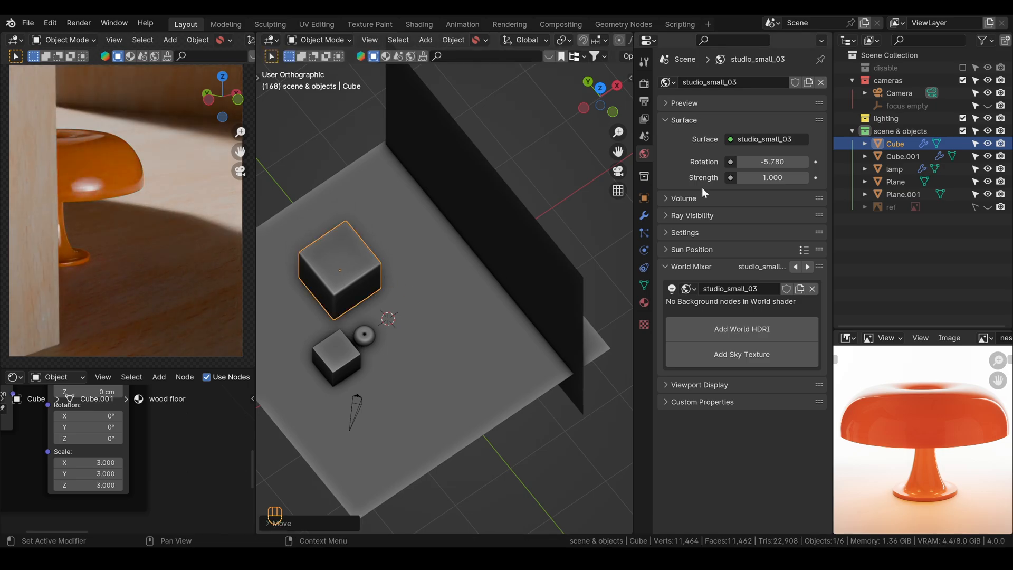
Lower the world environment's strength to 0.1 and select the floor plane
type("0.1")
key("Return")
left_click(448, 372)
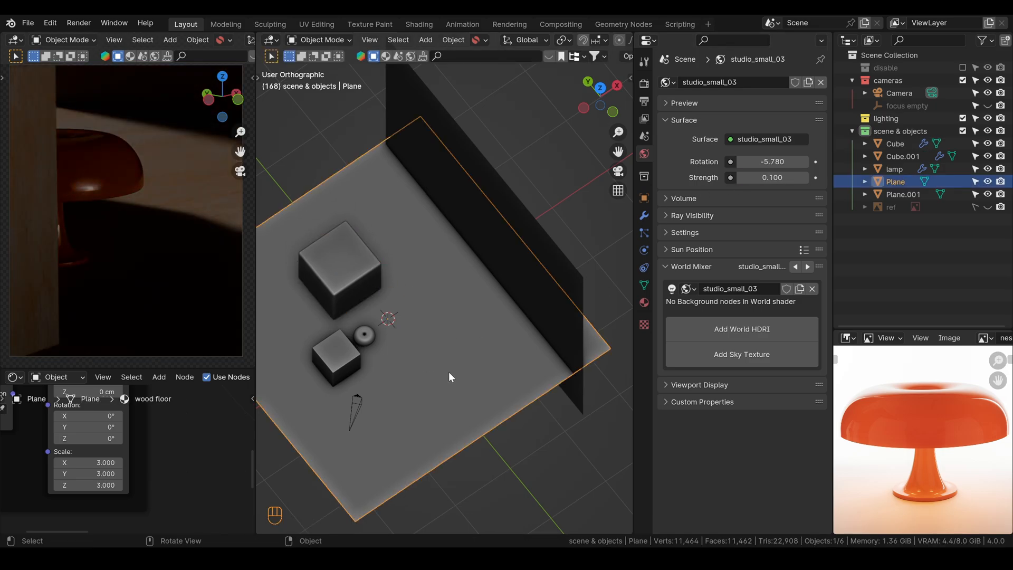
Add a mesh plane at the 3D cursor and scale it up
key("shift+a")
mouse_move(369, 271)
left_click(473, 285)
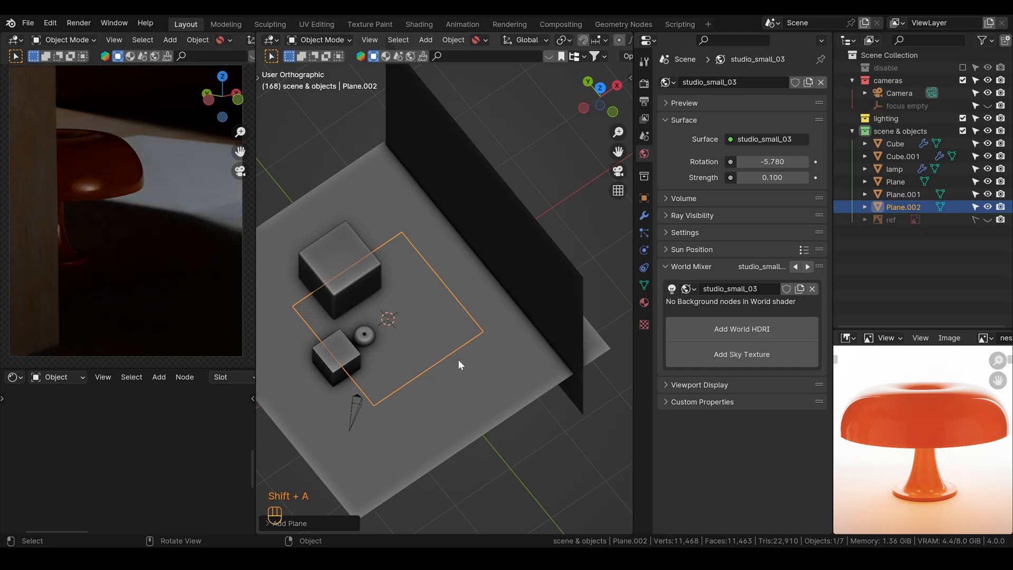
key("s")
left_click(526, 344)
Raise the new plane vertically above the lamp and cubes and adjust its size
key("g")
key("z")
left_click(476, 304)
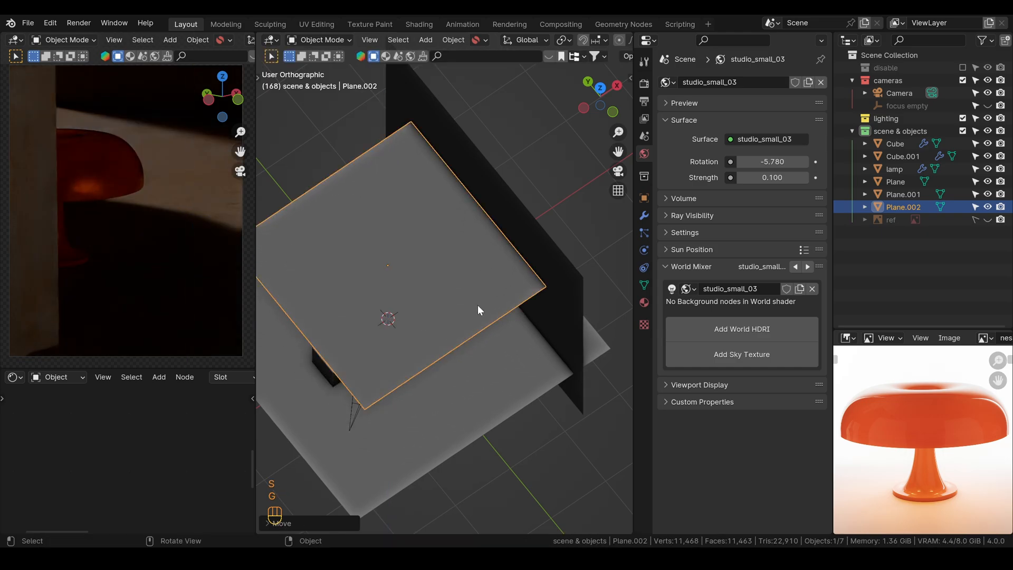
scroll(477, 305, "down", 3)
key("s")
left_click(457, 299)
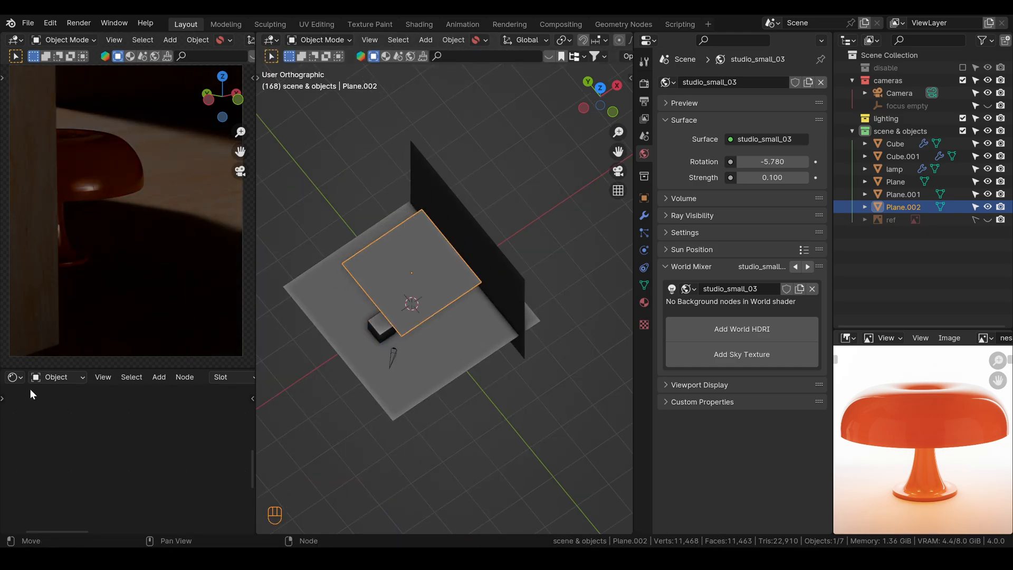
Create a material named gobo on the overhead plane and maximize the Shader Editor
left_click(187, 374)
left_click(208, 377)
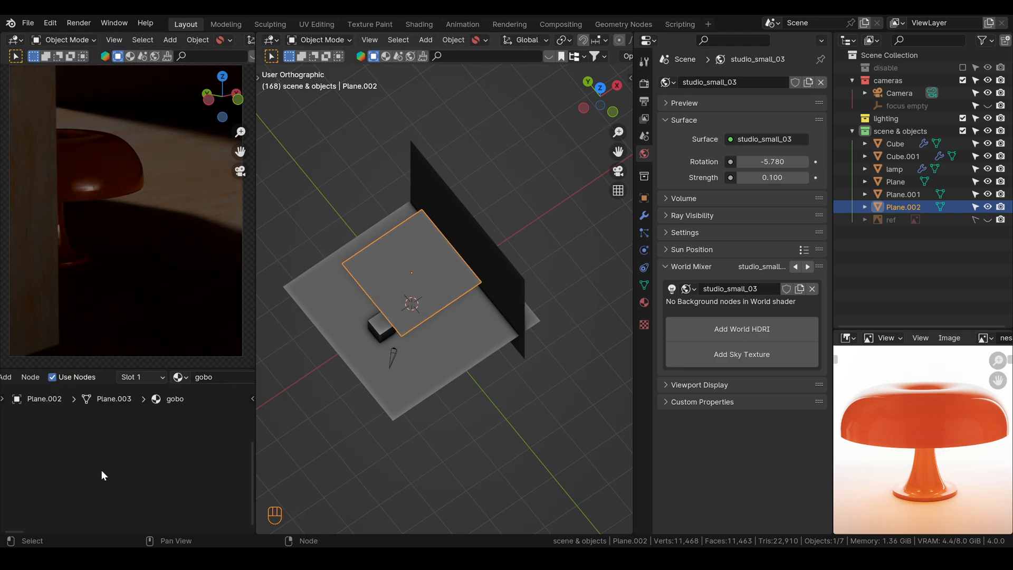
key("ctrl+space")
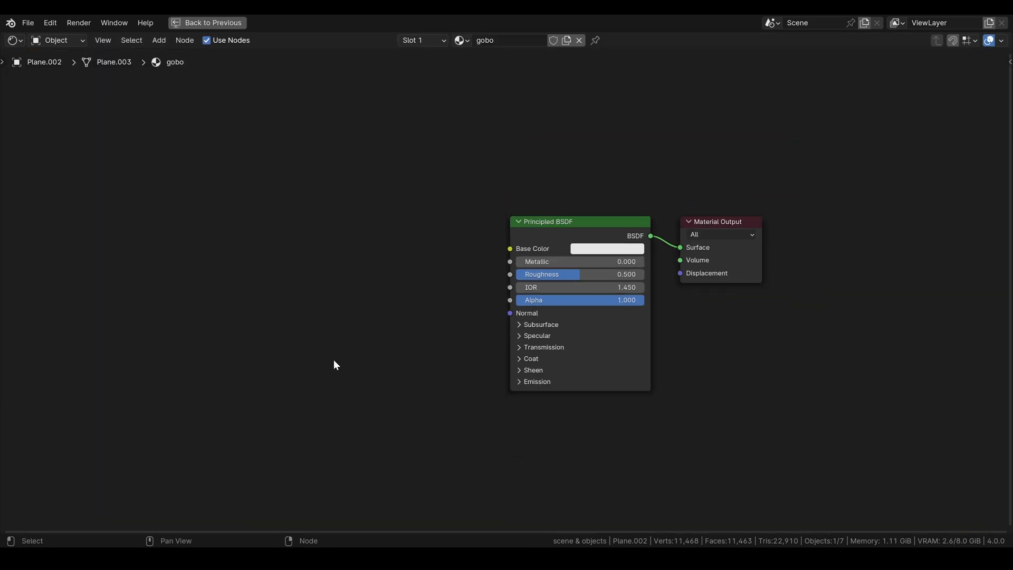
Add a Voronoi Texture node and connect its Distance output to the Principled BSDF's Alpha input
key("shift+a")
type("vor")
key("Return")
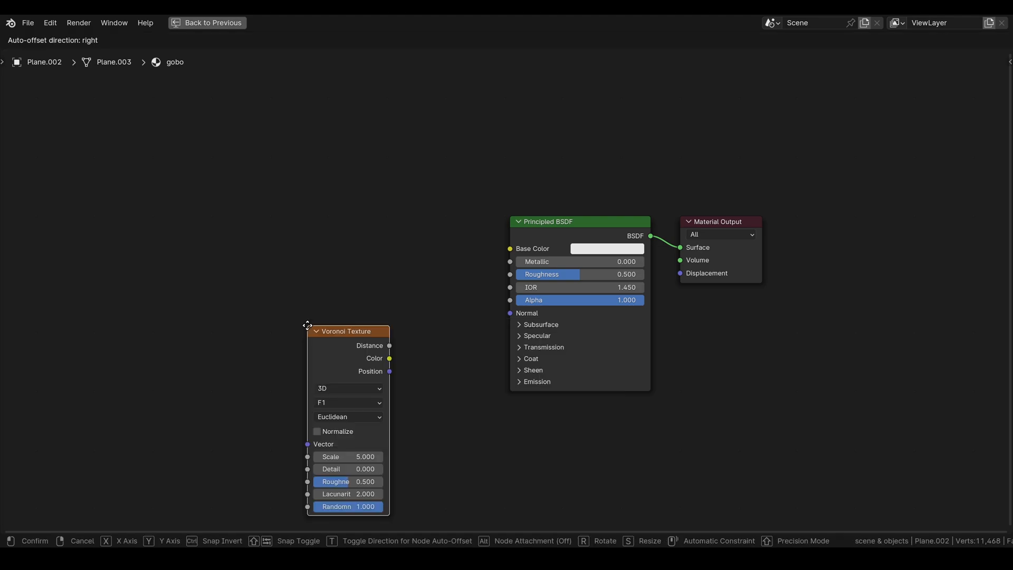
left_click(328, 267)
left_click_drag(411, 287, 443, 278)
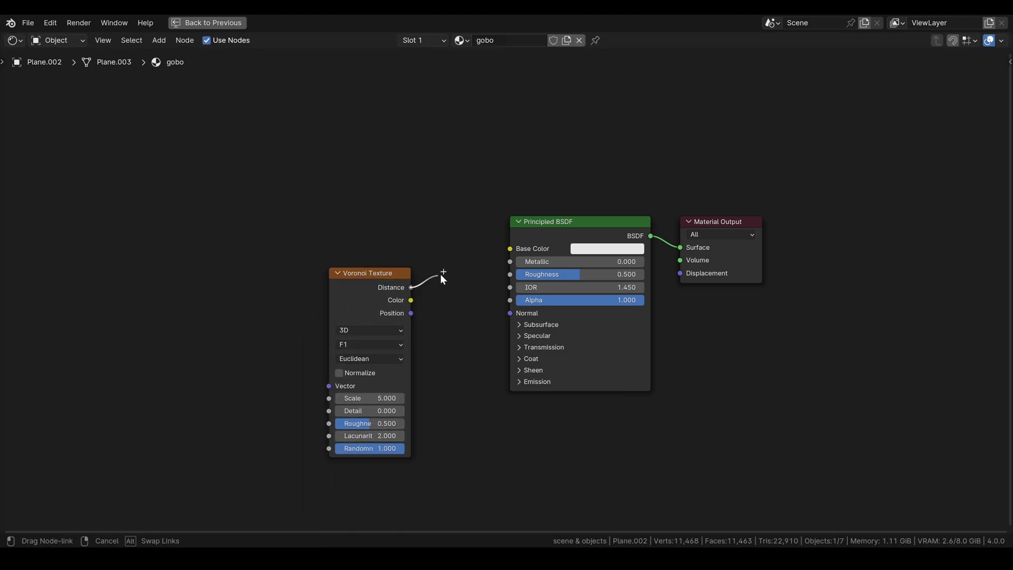
left_click_drag(511, 298, 512, 299)
Set the Voronoi Texture to 4D and move the node farther from the Principled BSDF to make room
left_click(377, 330)
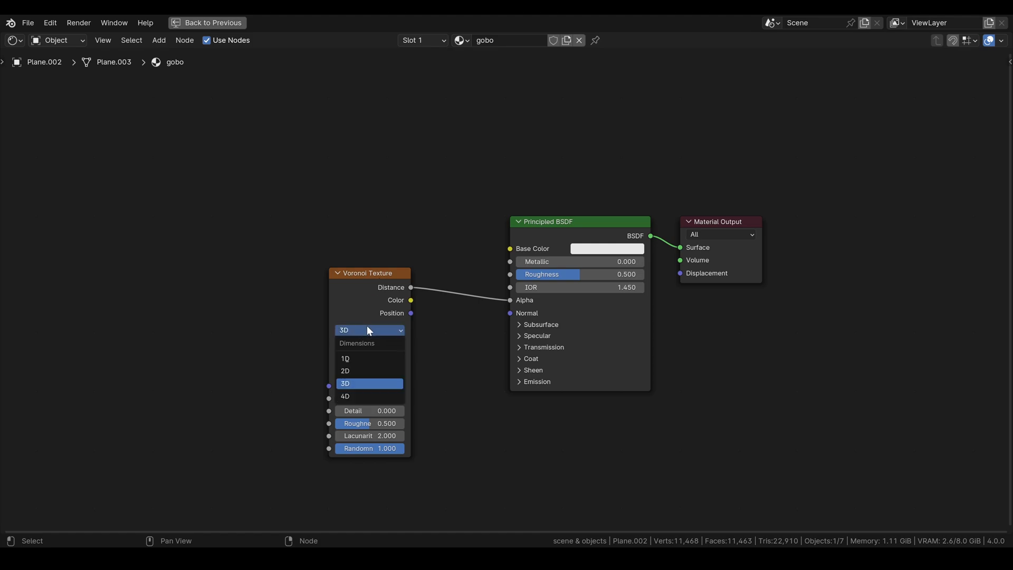
left_click(350, 394)
left_click_drag(388, 284, 296, 263)
Insert a Color Ramp node between the Voronoi Texture's Distance output and the Principled BSDF's Alpha input
key("shift+a")
type("ramp")
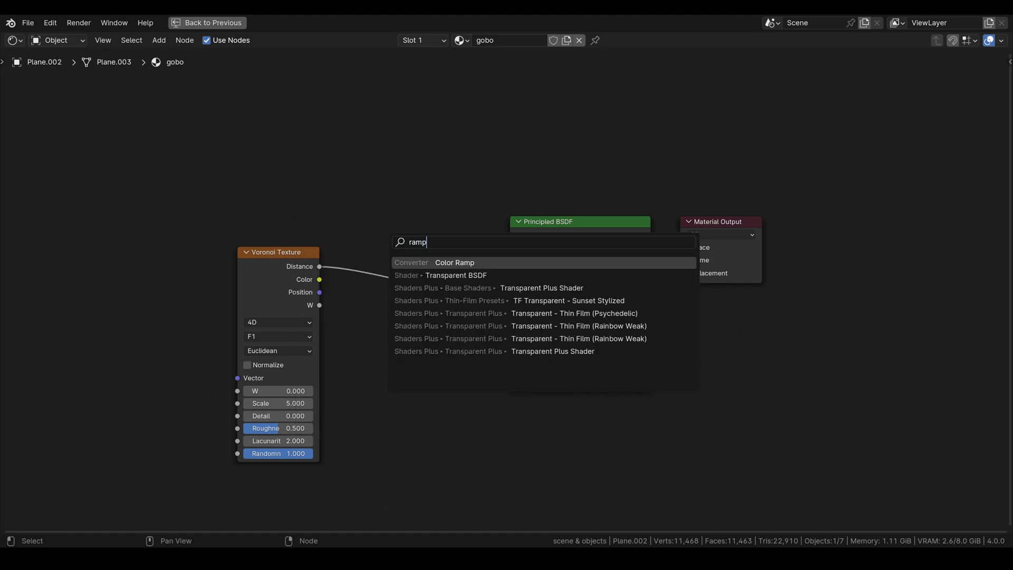
key("Return")
left_click(369, 235)
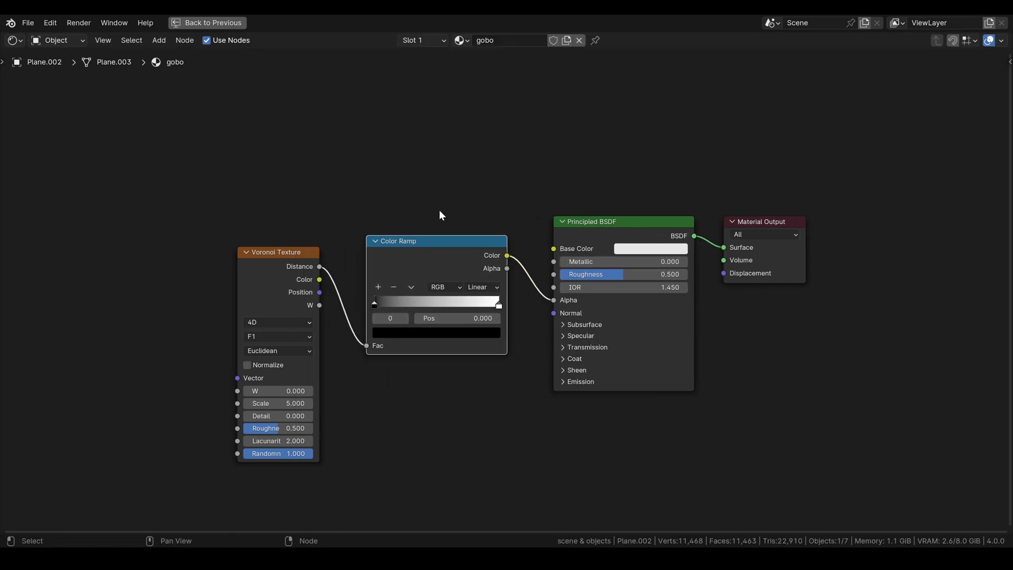
Restore the multi-area layout and switch the main 3D viewport to rendered shading, framing the gobo plane
key("ctrl+space")
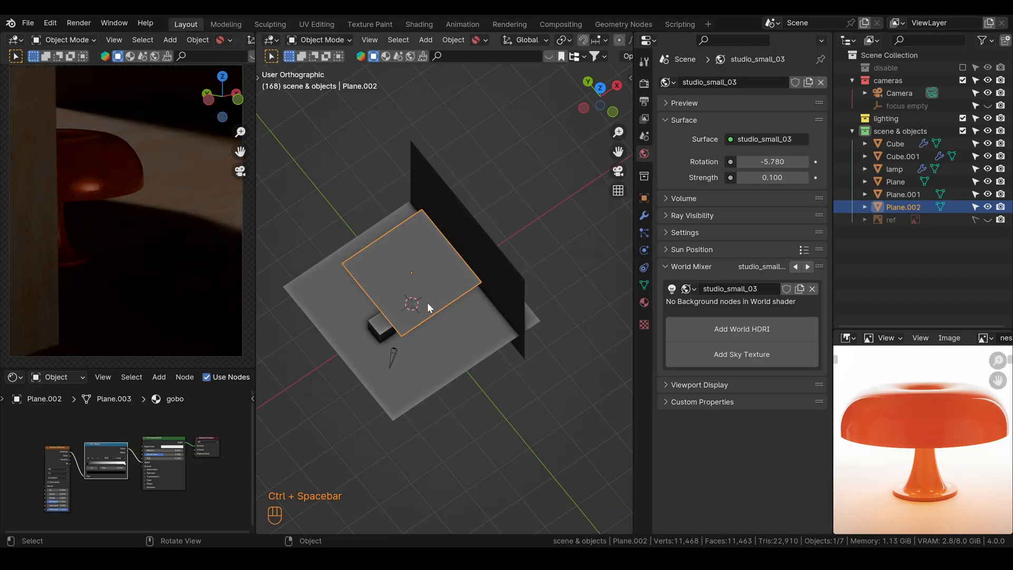
key("z")
left_click(523, 250)
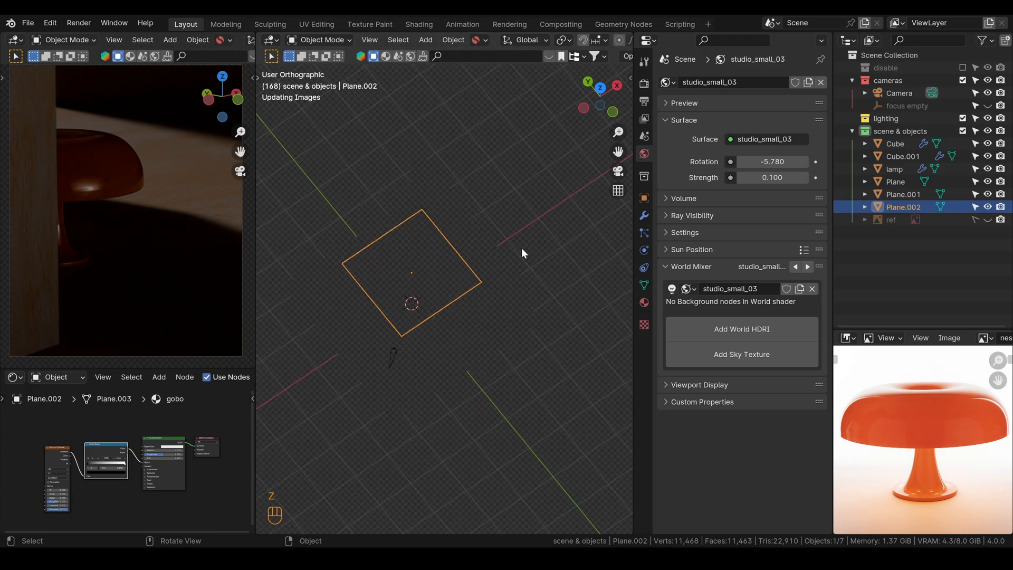
scroll(434, 319, "up", 5)
middle_click_drag(433, 318, 505, 313, "shift")
Bring the Color Ramp's stops close together with the black one at 0.366, and set the interpolation to Constant
scroll(121, 472, "up", 14)
middle_click_drag(167, 469, 199, 446)
left_click_drag(31, 451, 64, 450)
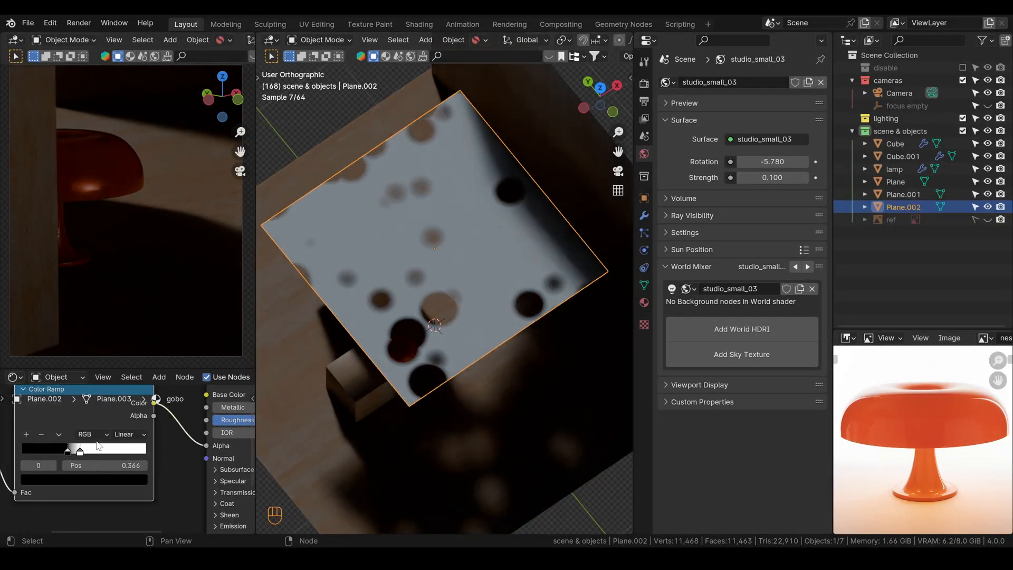
scroll(129, 459, "down", 2)
left_click(136, 442)
left_click(126, 494)
Add an area light and raise it vertically above the gobo plane
scroll(468, 312, "down", 2)
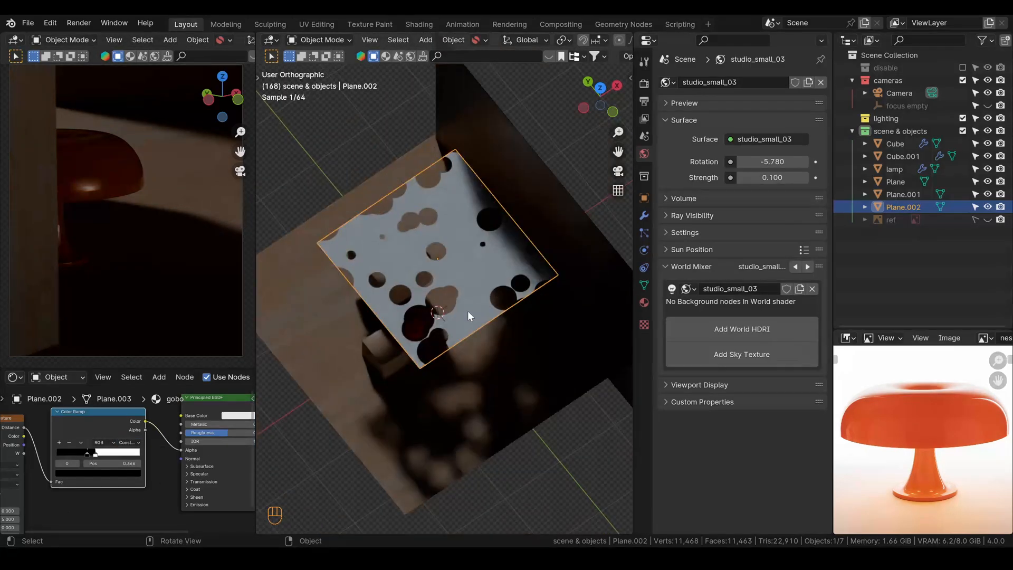
key("shift+a")
mouse_move(385, 424)
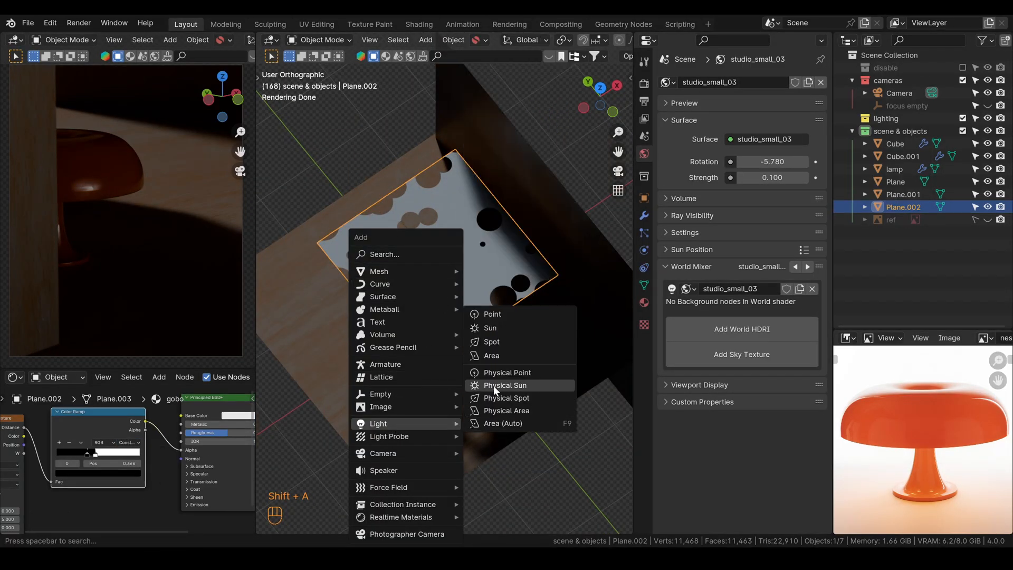
left_click(496, 355)
key("g")
key("z")
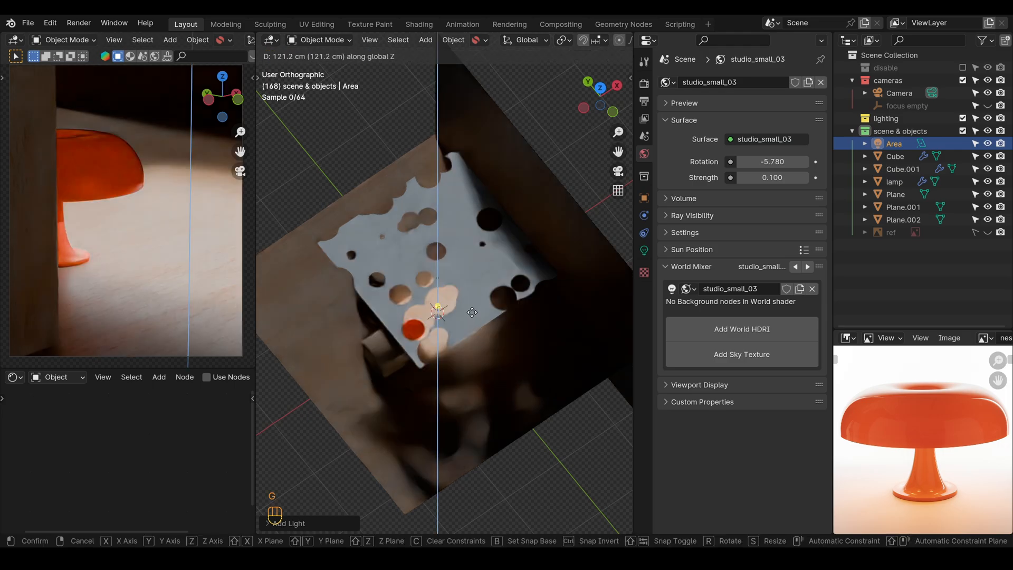
left_click(474, 285)
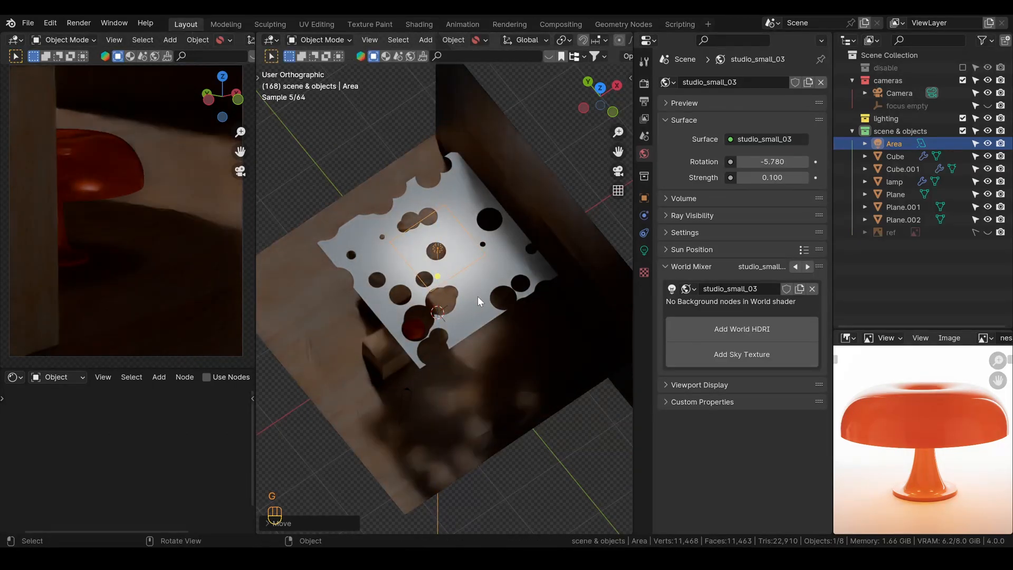
Scale up the area light in top view so it covers most of the gobo plane
left_click(601, 89)
key("s")
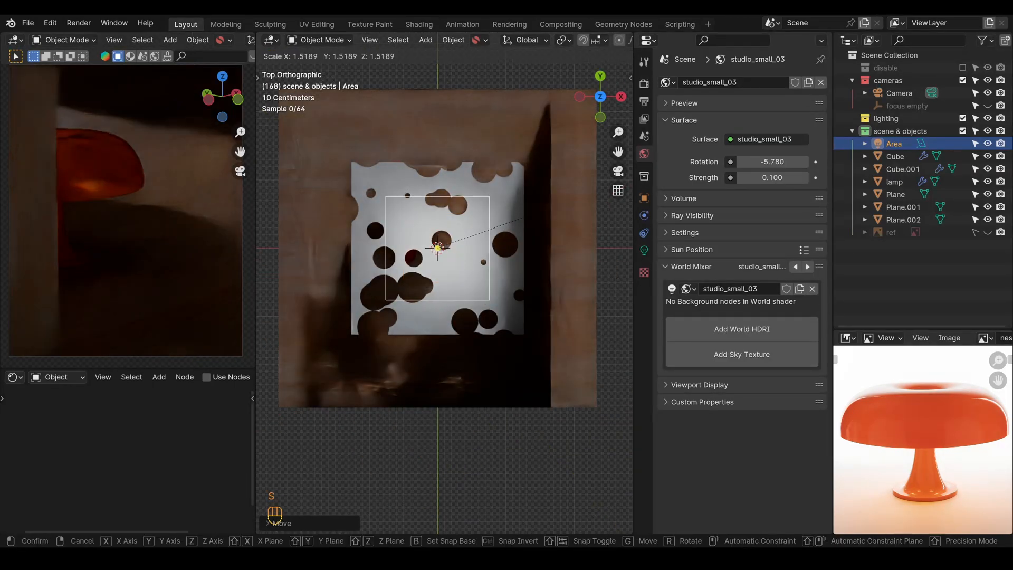
left_click(568, 212)
Parent the gobo plane to the area light using Object (Keep Transform)
middle_click_drag(568, 211, 501, 311)
left_click(519, 318)
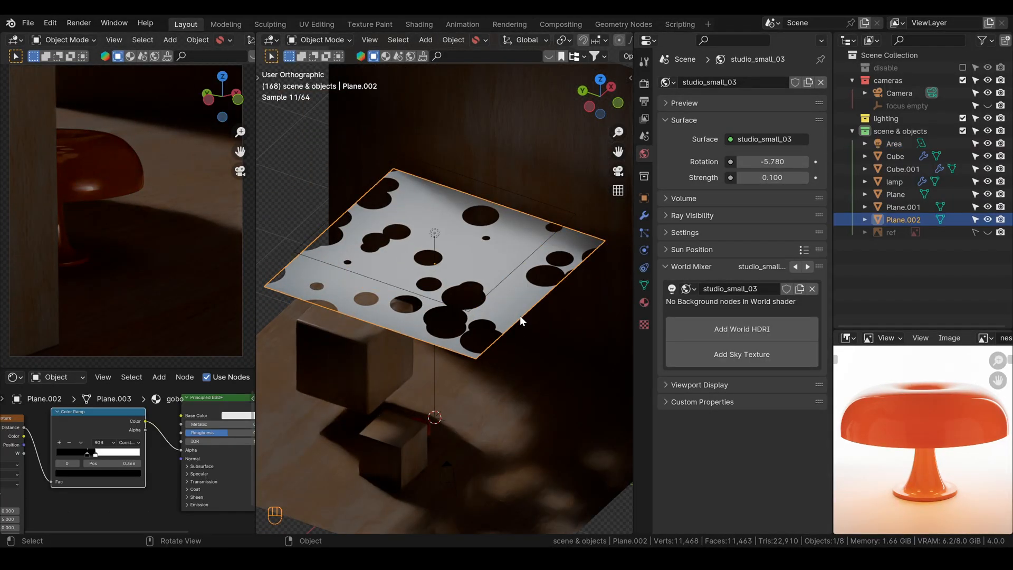
left_click(435, 233, "shift")
key("ctrl+p")
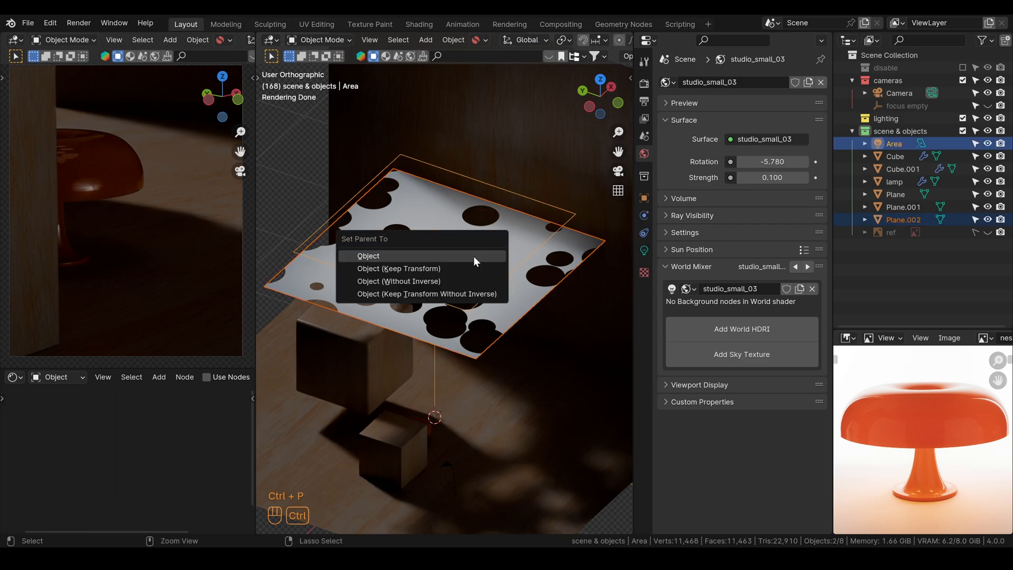
left_click(446, 268)
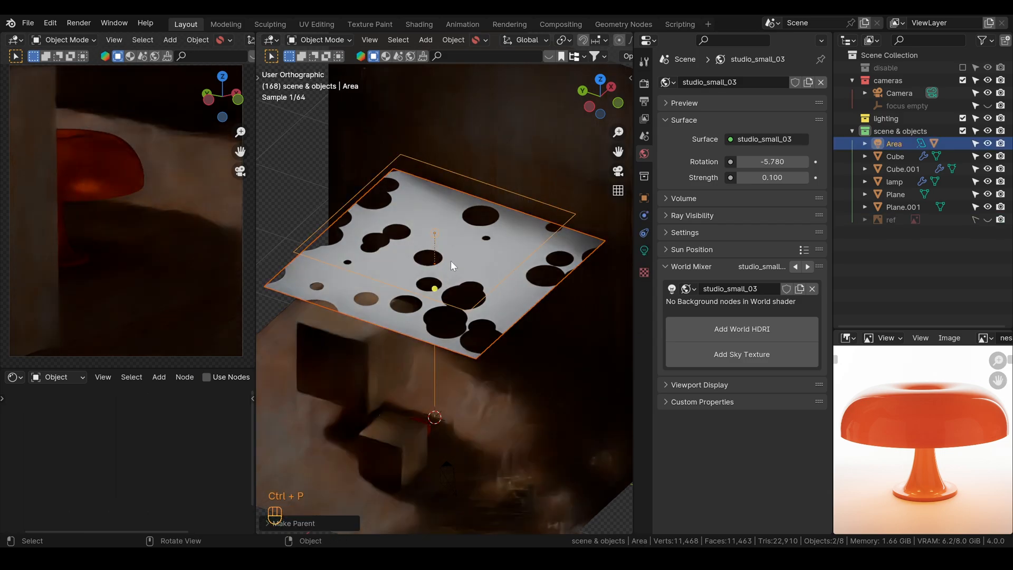
Set the pivot point to 3D Cursor and freely rotate the area light with its gobo around it to shine diagonally from the side
left_click(441, 235)
left_click(441, 234)
key("g")
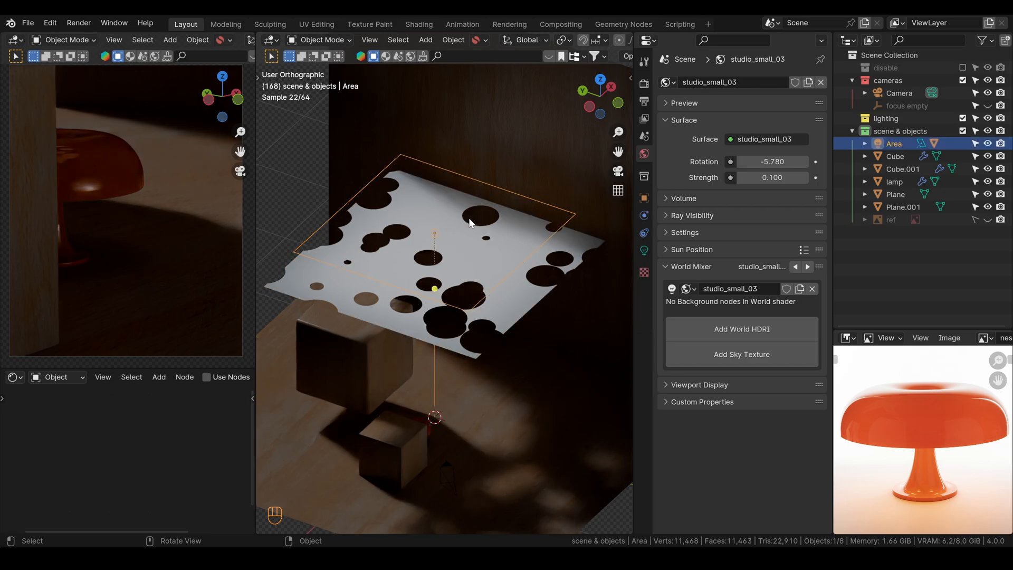
left_click(470, 239)
key("period")
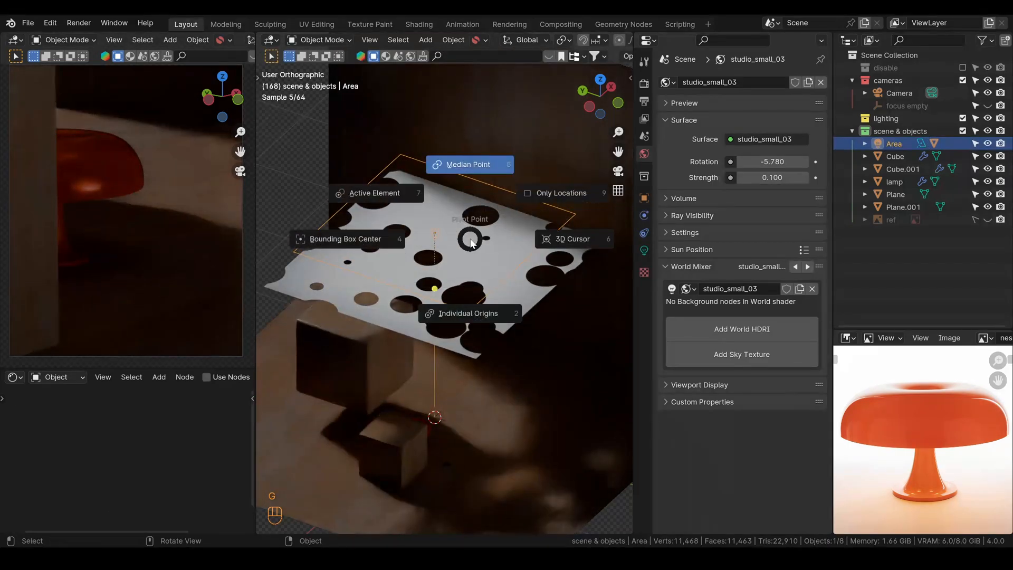
left_click(459, 314)
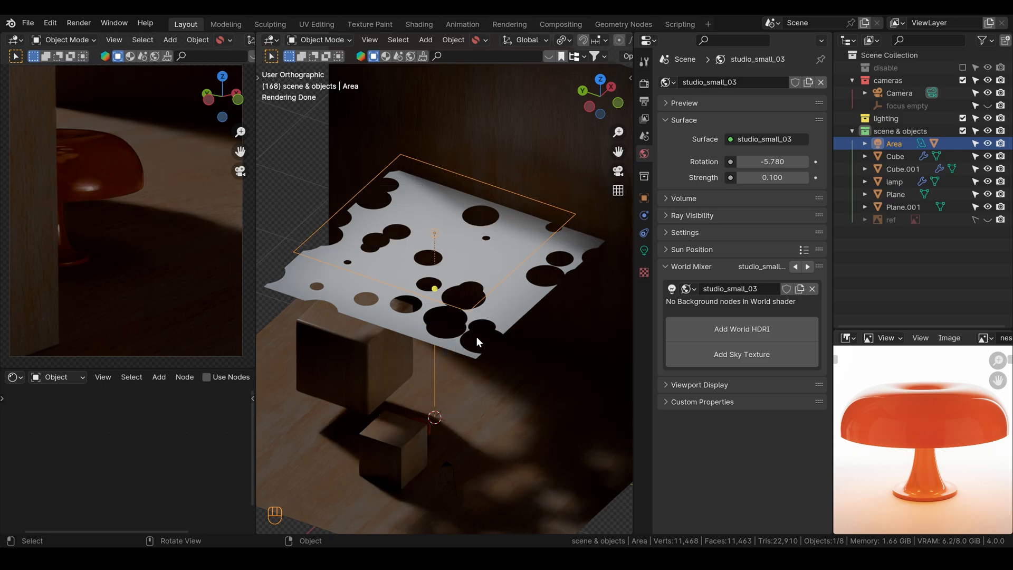
key("period")
left_click(595, 307)
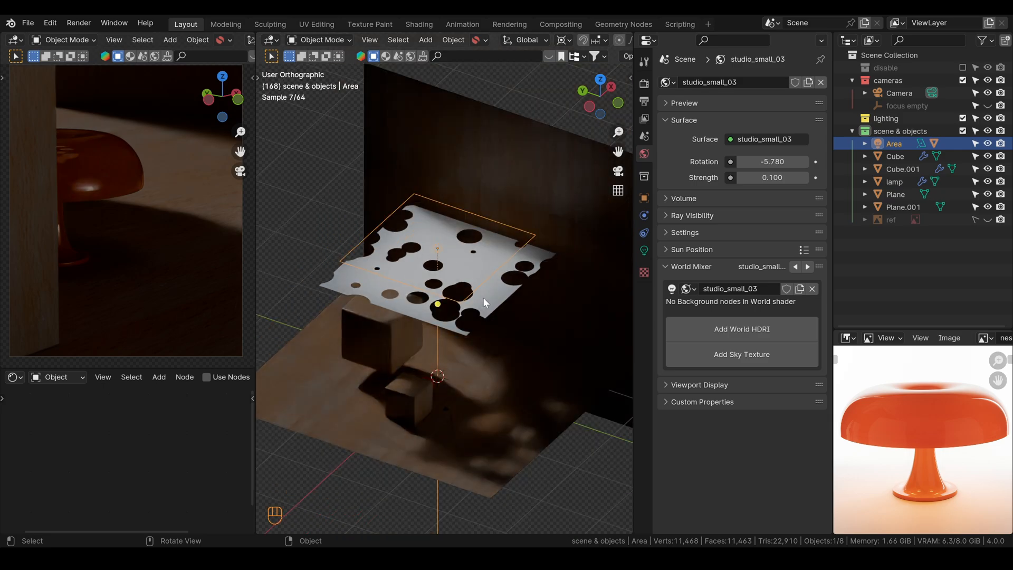
key("r")
key("r")
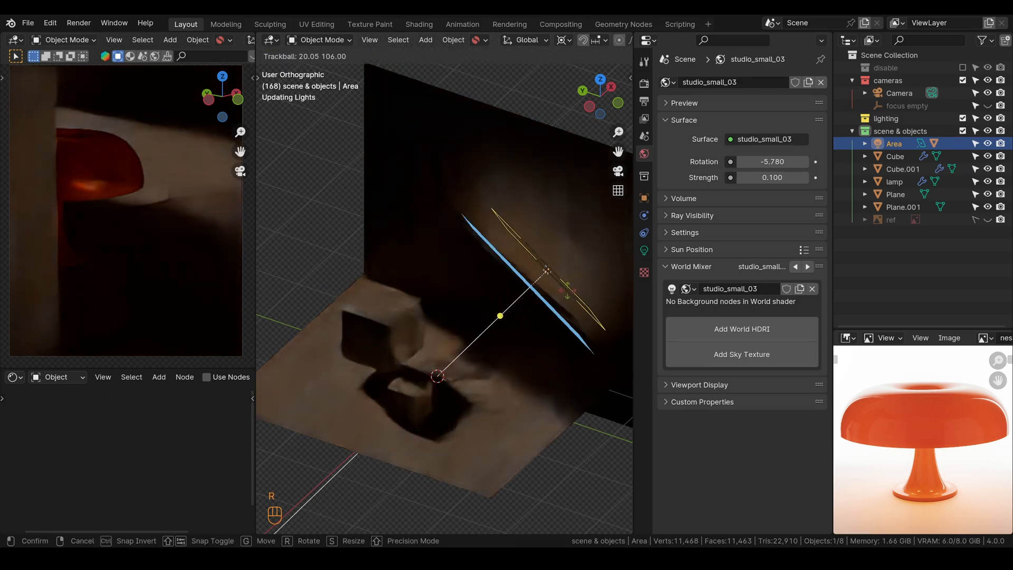
left_click(553, 287)
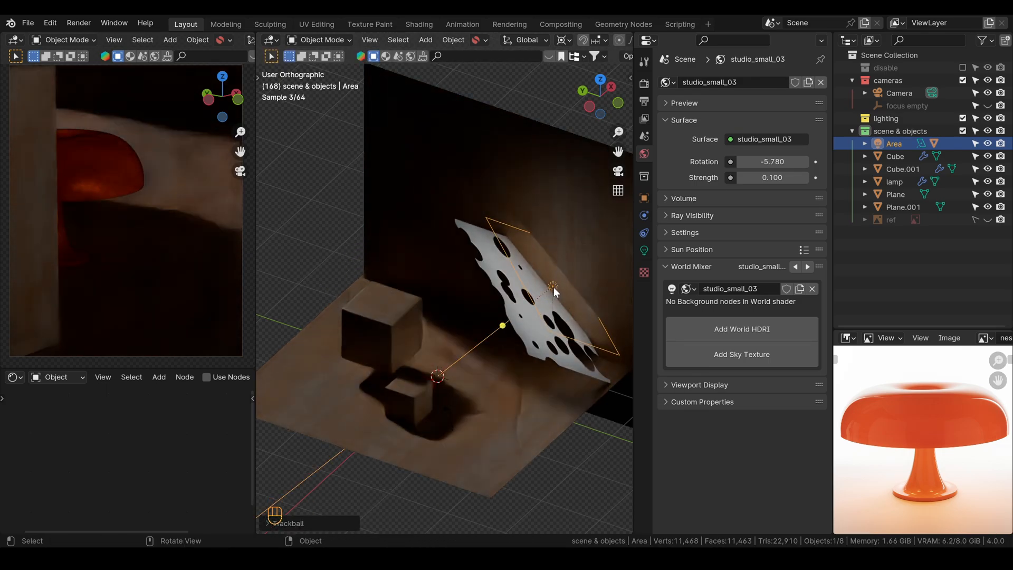
Raise the area light's power to 160 W using the stop adjustment
left_click(644, 251)
left_click(808, 196)
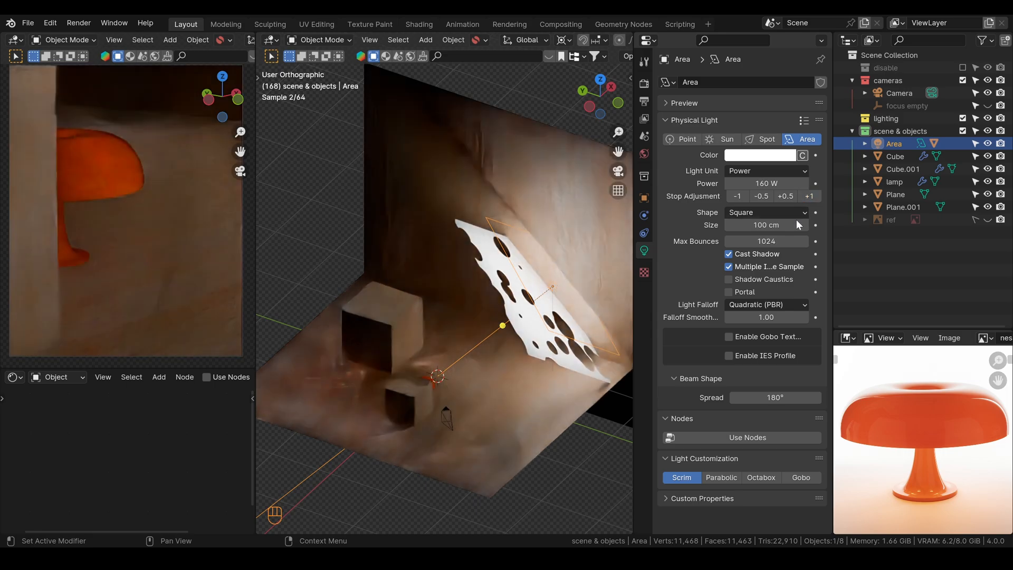
key("r")
key("r")
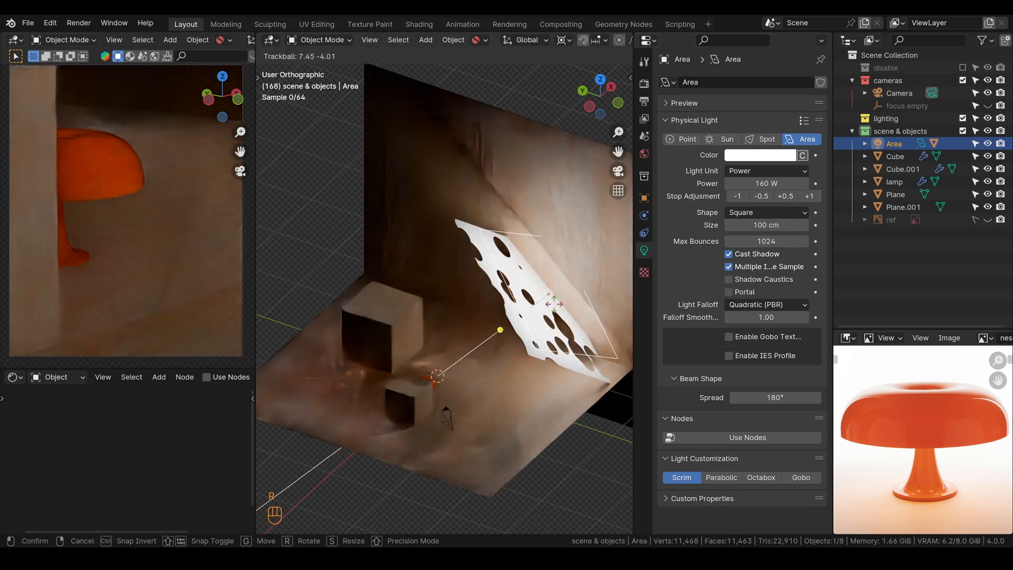
right_click(578, 289)
Move the back wall plane along X, further away from the cubes and the gobo
left_click(587, 226)
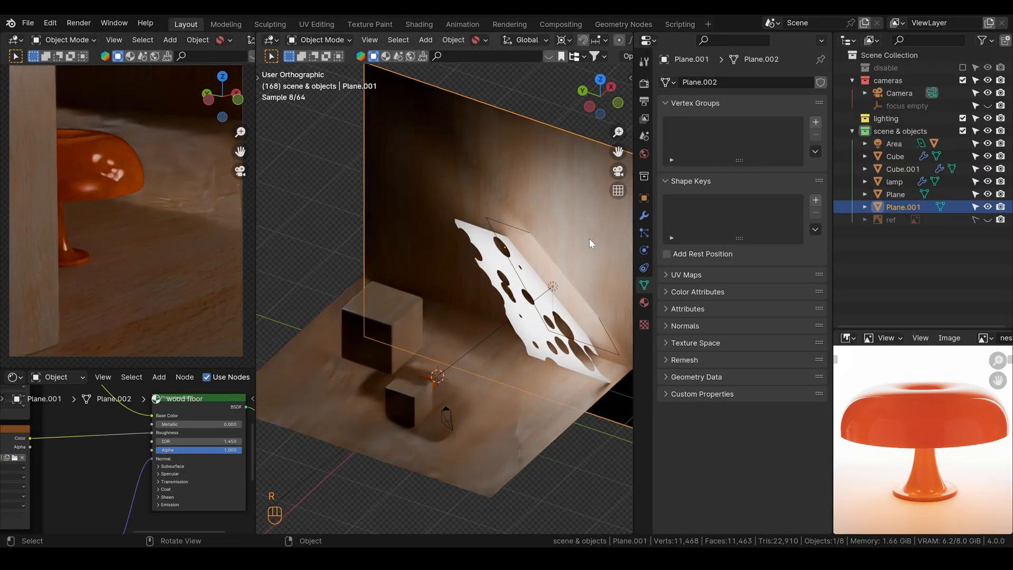
key("g")
key("x")
left_click(552, 288)
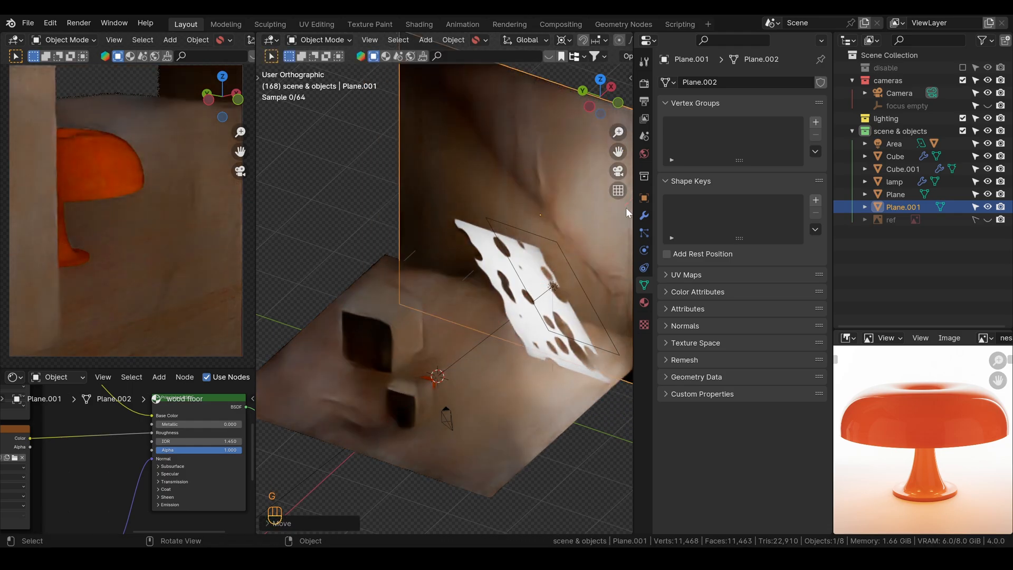
Narrow the area light's beam spread to 8.8°
left_click(552, 288)
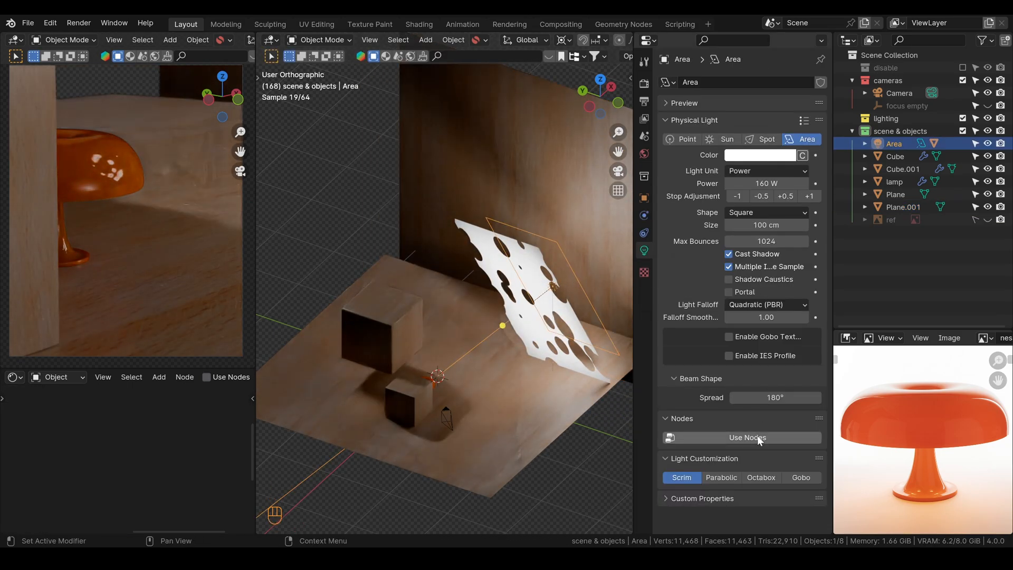
left_click_drag(774, 397, 526, 398)
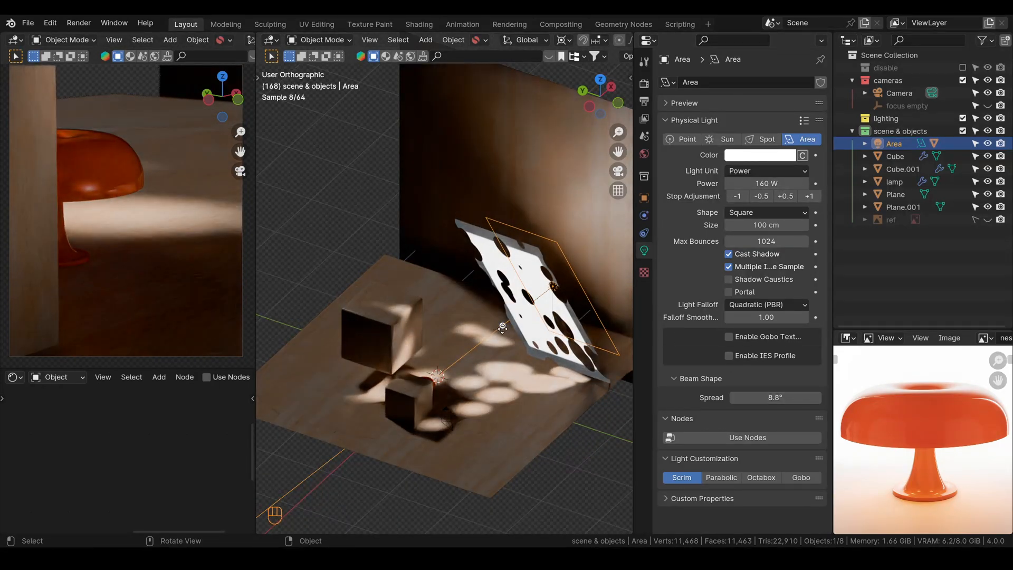
Set the Voronoi texture Scale in the gobo plane's material to 17.9
left_click(518, 336)
scroll(127, 459, "up", 2)
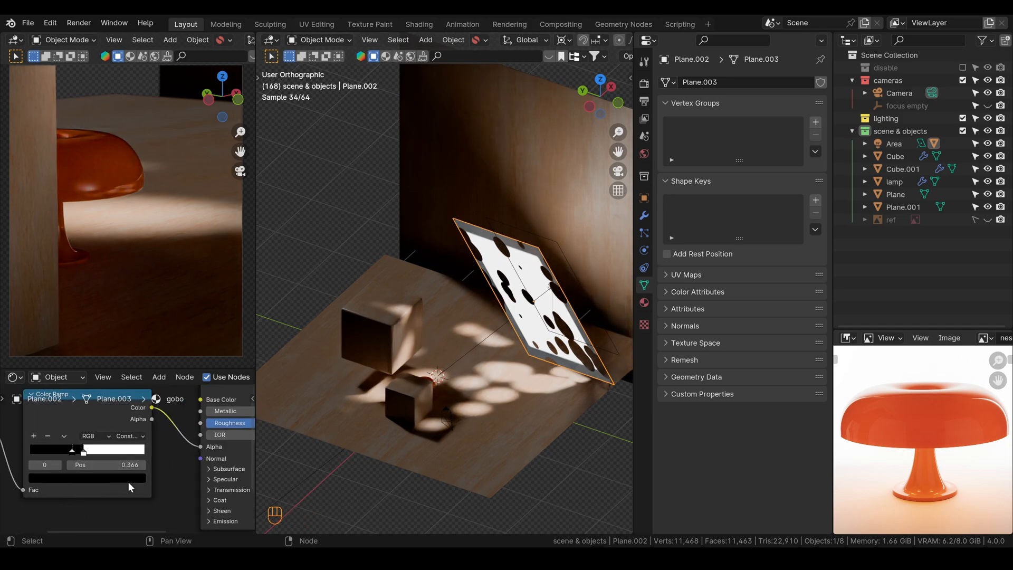
left_click_drag(51, 502, 153, 441, "alt+shift")
scroll(119, 460, "up", 7)
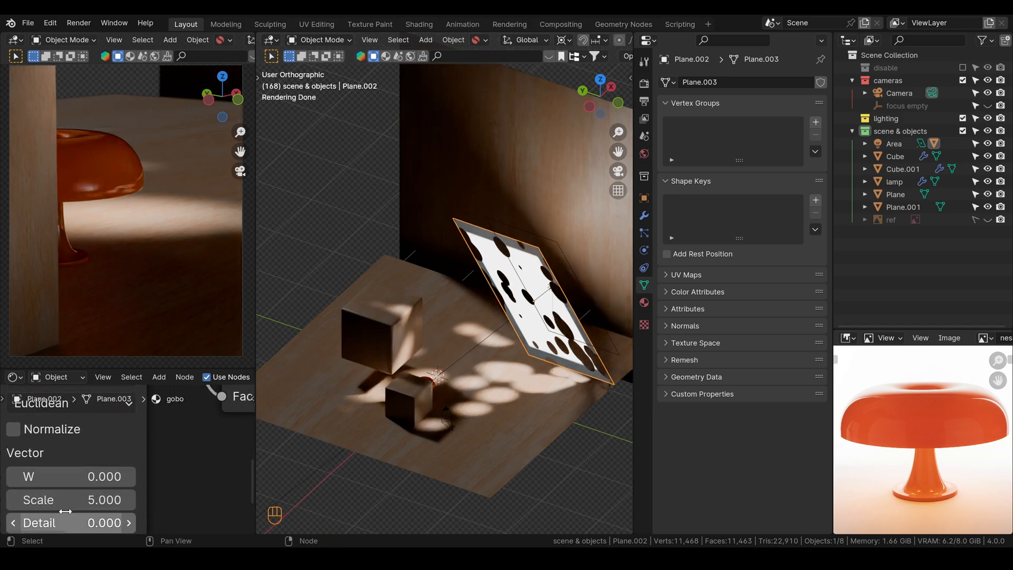
left_click_drag(65, 511, 169, 511)
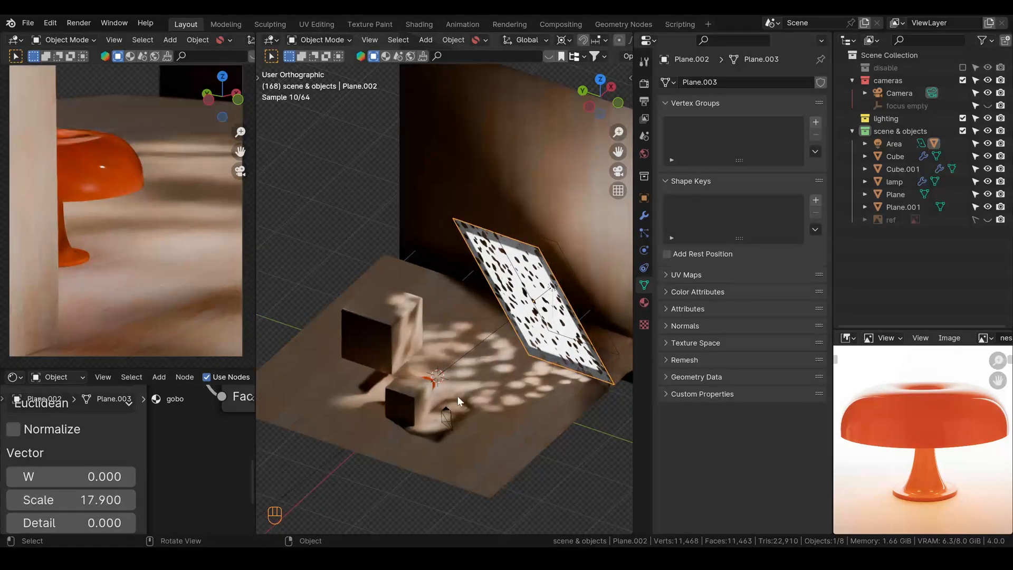
Select the back wall plane and set the transform pivot point to Individual Origins
scroll(564, 354, "down", 4)
left_click(466, 228)
middle_click_drag(467, 228, 477, 269)
key("s")
right_click(546, 282)
key("period")
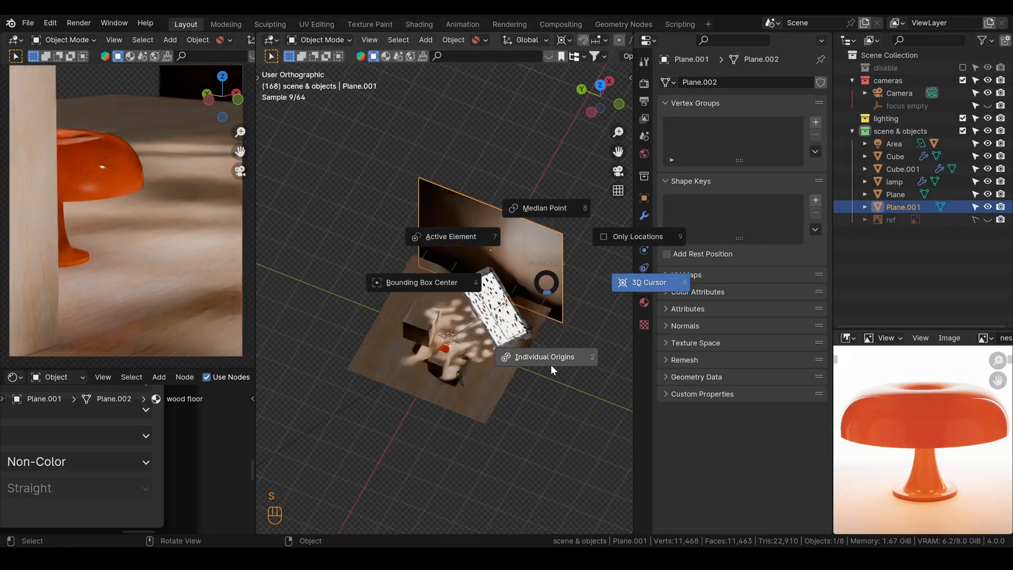
left_click(543, 358)
Try to move the back wall plane outward and rotate it around the global Z axis
key("g")
key("r")
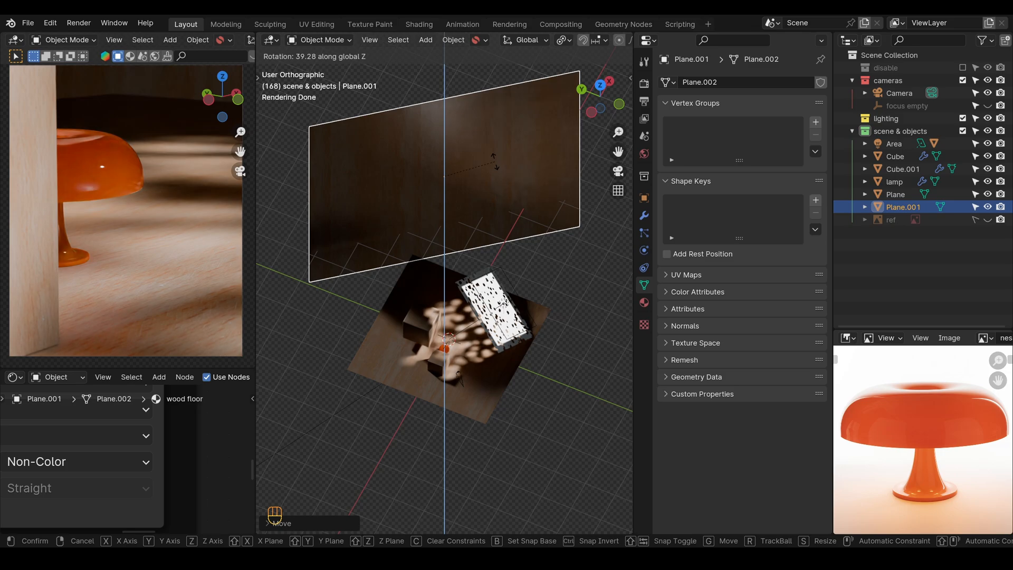
right_click(495, 162)
key("ctrl+z")
key("ctrl+z")
Move the back wall plane in top view inward over the floor, closer to the lamp
middle_click_drag(505, 251, 503, 214, "alt")
key("g")
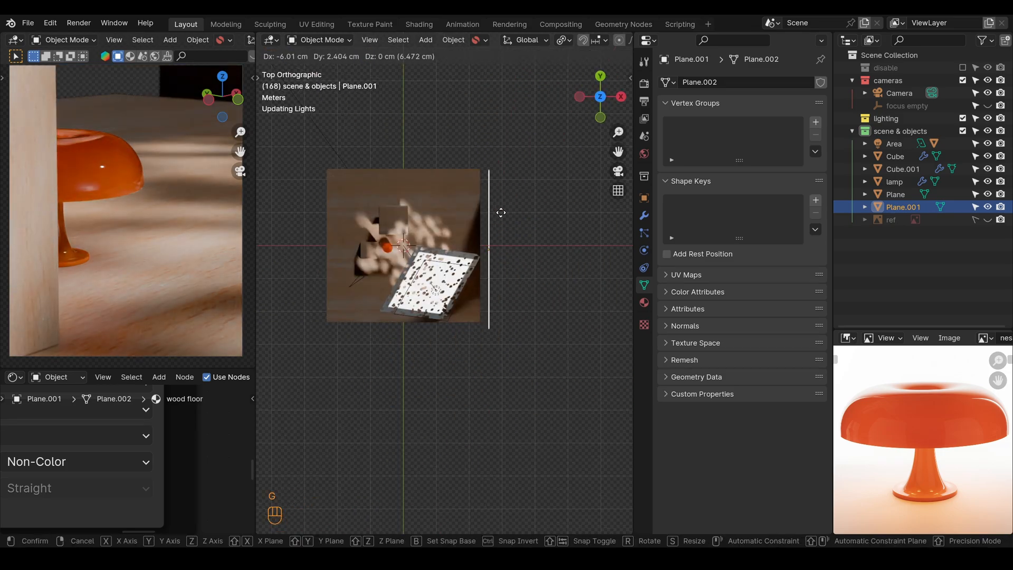
left_click(448, 188)
Lower the large cube about 10.1 cm along Z
left_click(416, 232)
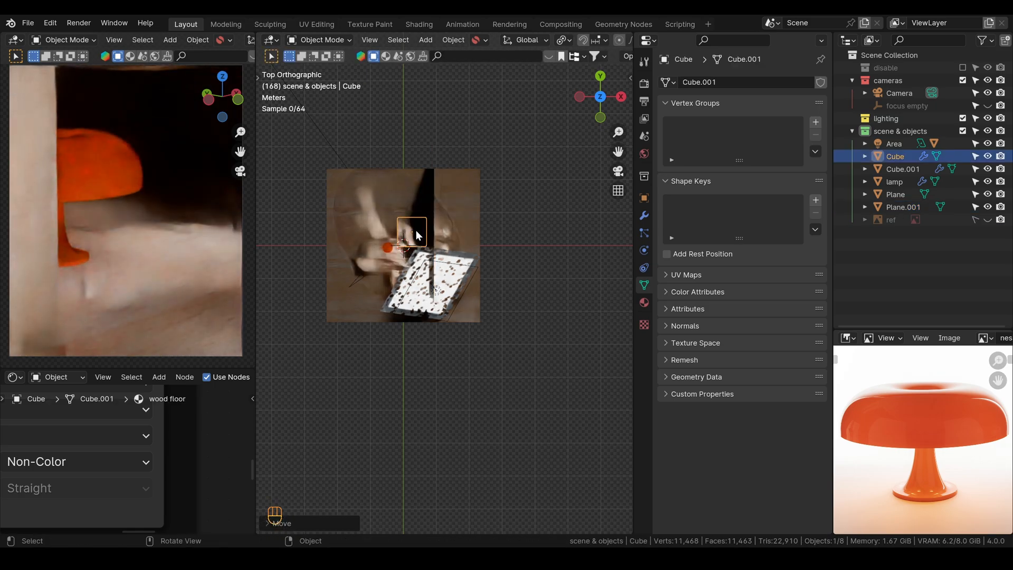
key("g")
key("z")
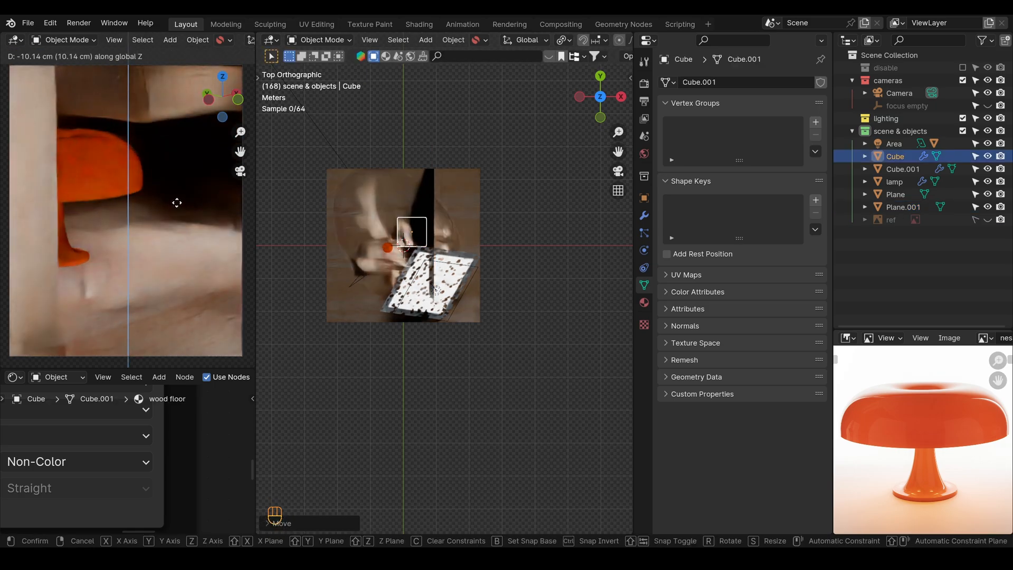
left_click(176, 202)
Set the Bevel modifier's amount on the large cube to 0.2 cm
left_click(644, 215)
double_click(766, 180)
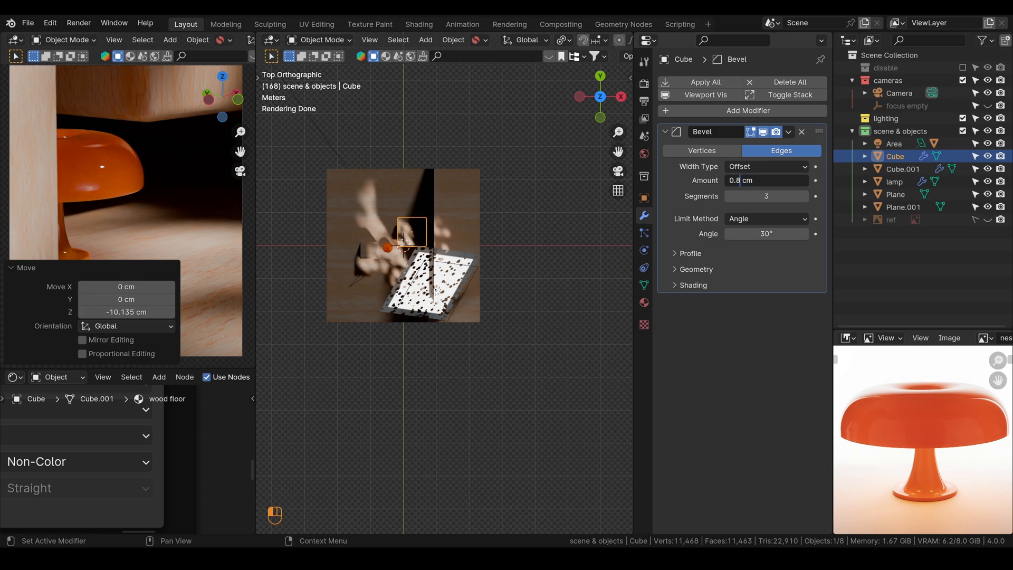
key("BackSpace")
type("2")
key("Return")
left_click(12, 270)
Move the large cube further back along Y in top view and scale it up slightly
scroll(369, 241, "up", 2)
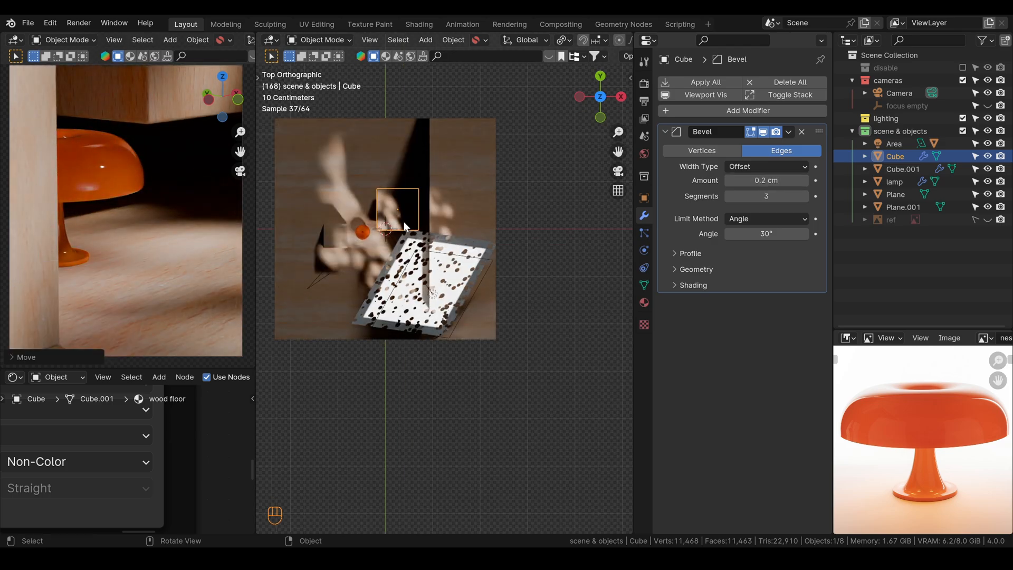
key("g")
key("s")
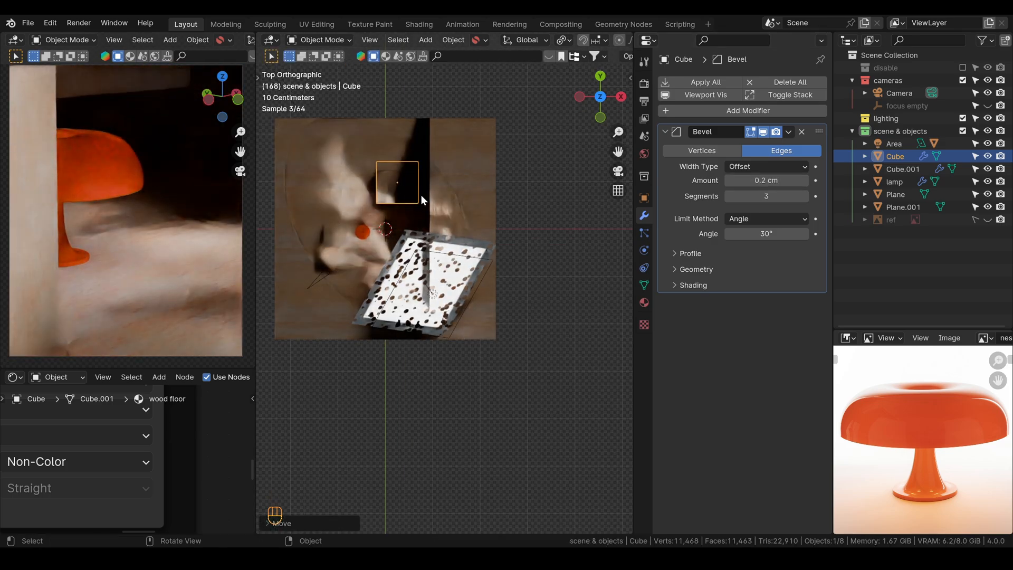
left_click(429, 200)
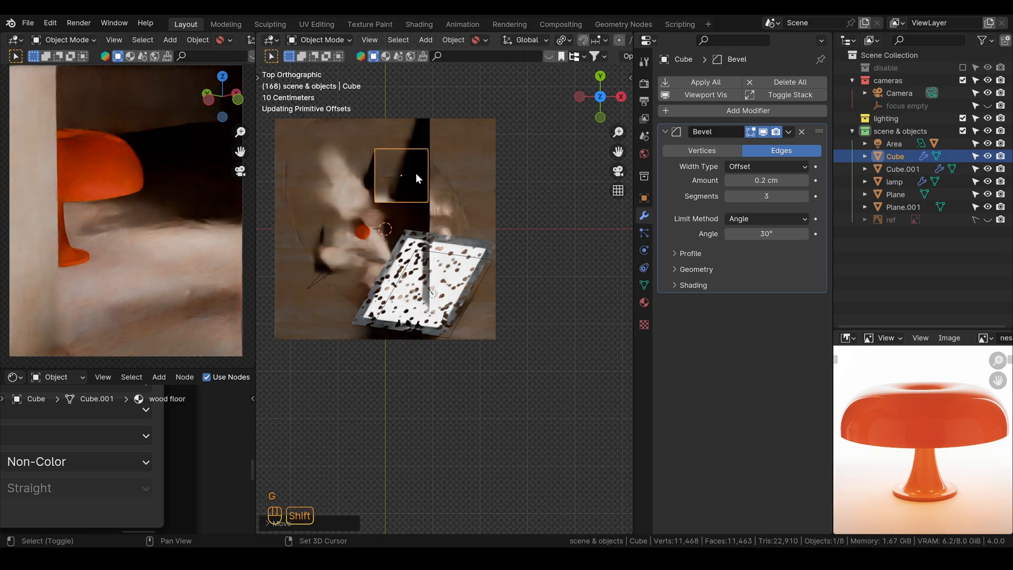
Scale the area light with its gobo down by about 0.75 and shift it about 9.3 cm inward and upward
middle_click_drag(428, 199, 488, 205)
left_click(490, 205)
left_click(508, 204)
key("z")
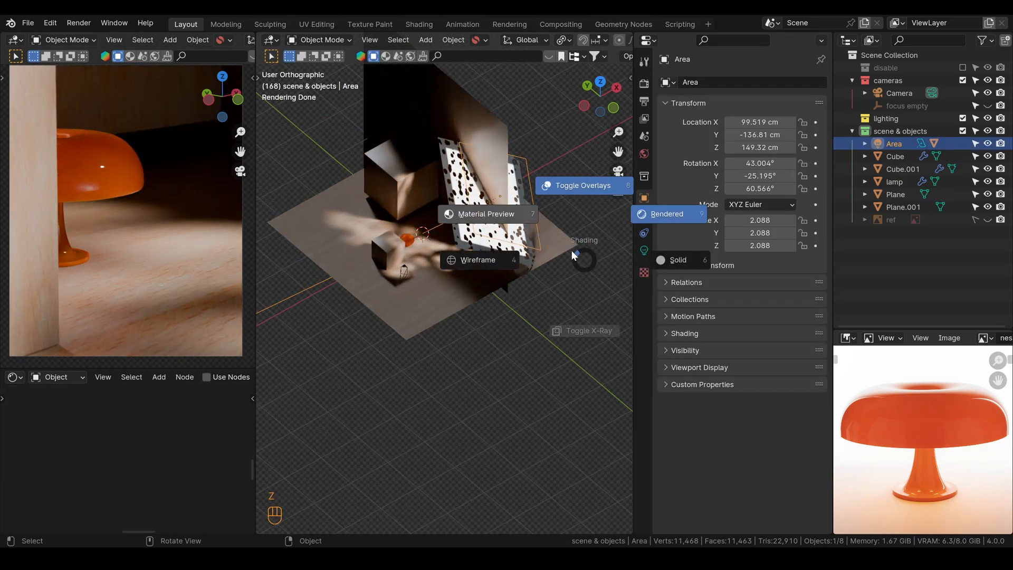
key("s")
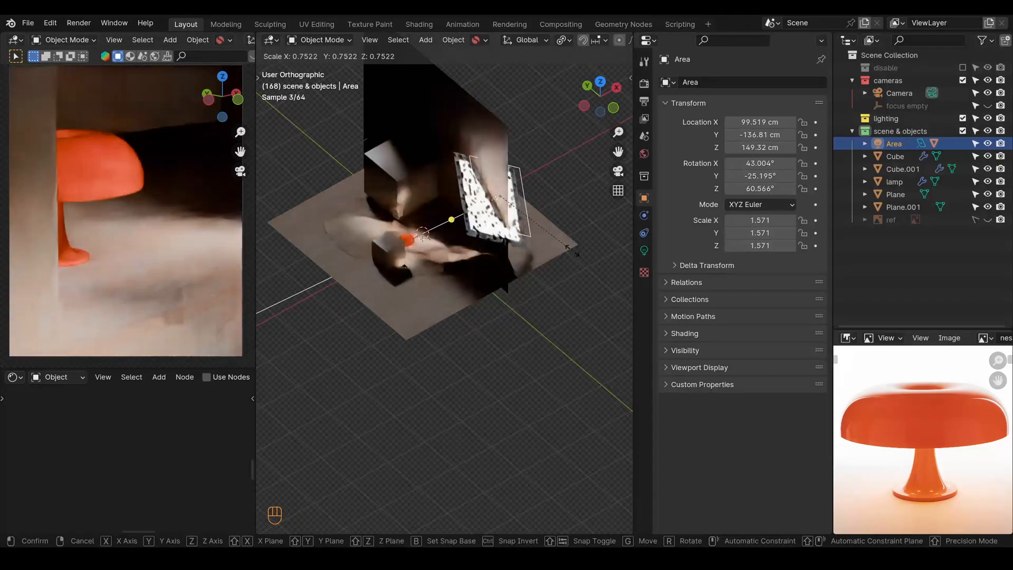
left_click(549, 232)
key("g")
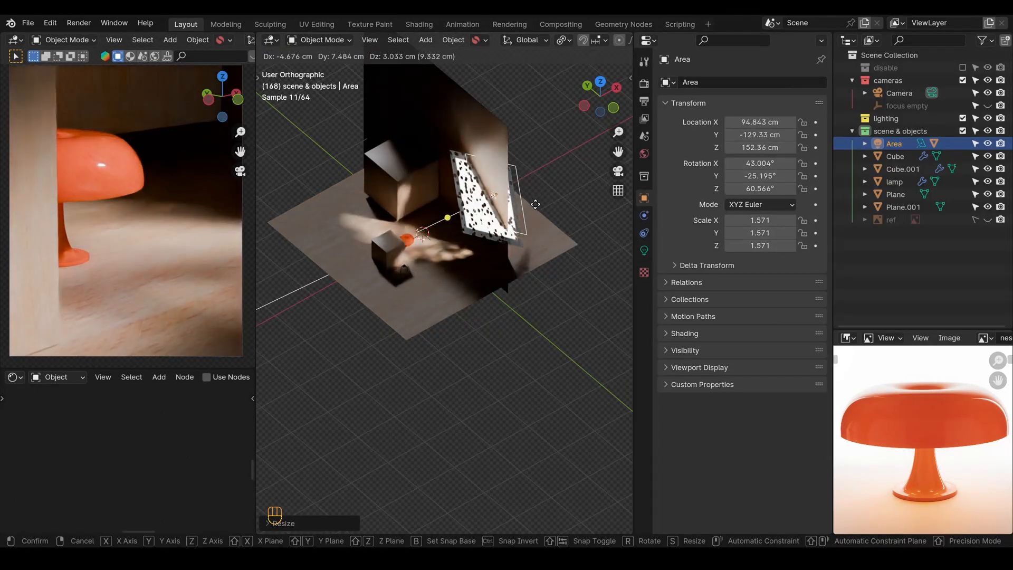
left_click(536, 205)
Render the current frame as a test image, and display the camera viewport in Rendered shading
scroll(456, 249, "up", 4)
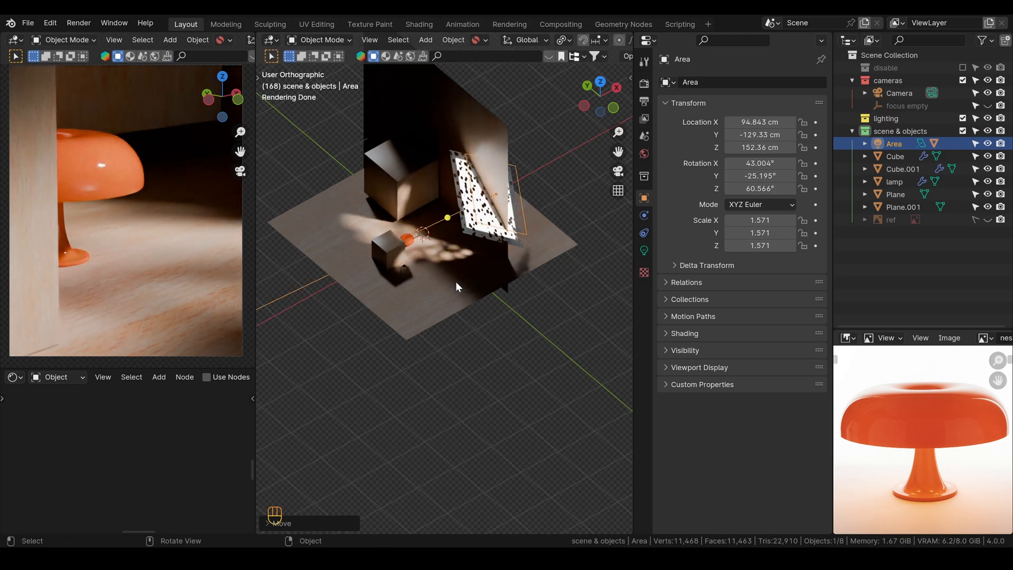
left_click(454, 248)
key("F12")
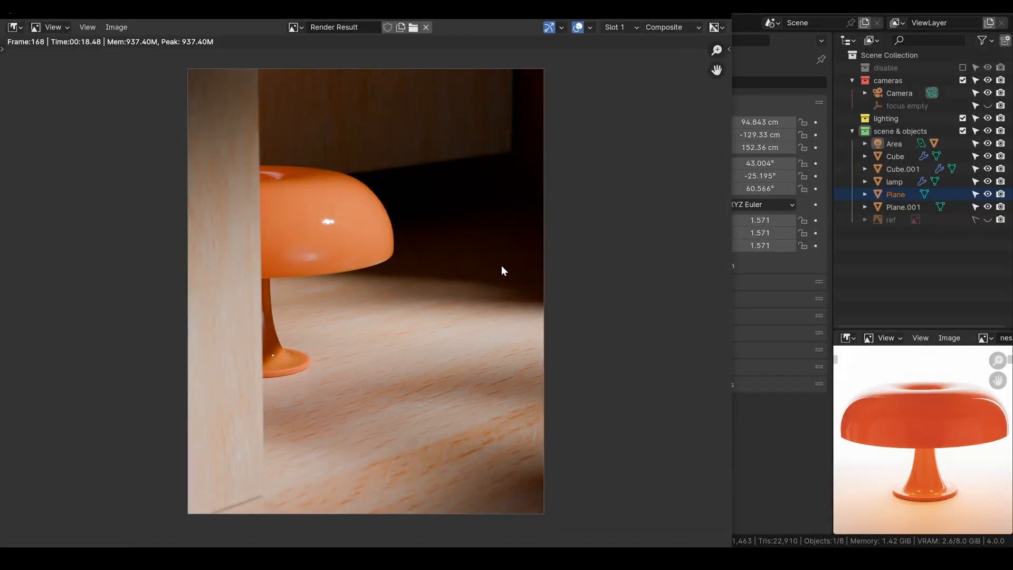
key("Escape")
key("z")
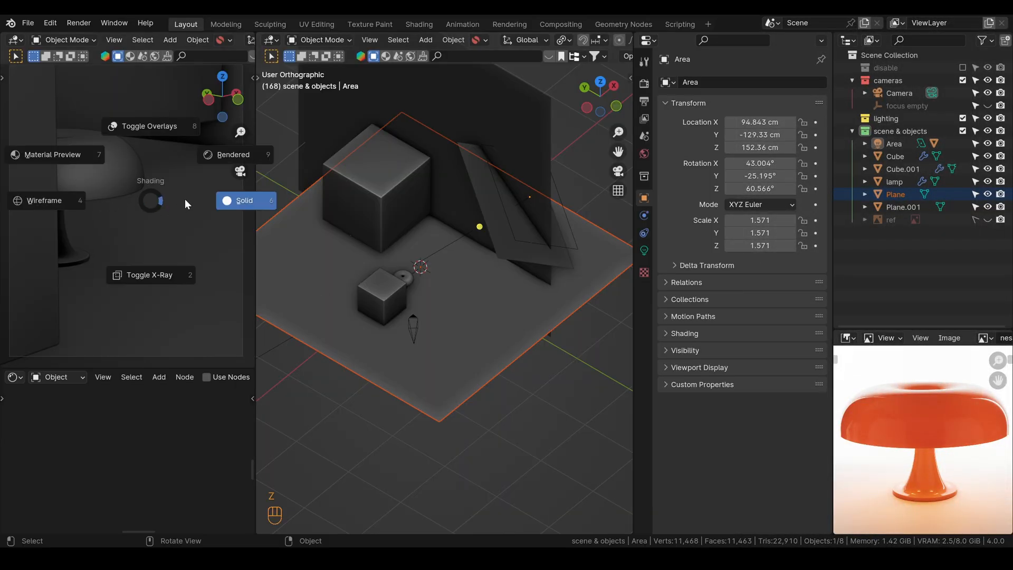
left_click(232, 199)
Split the main 3D viewport horizontally and turn the lower part into an Asset Browser
left_click(272, 363)
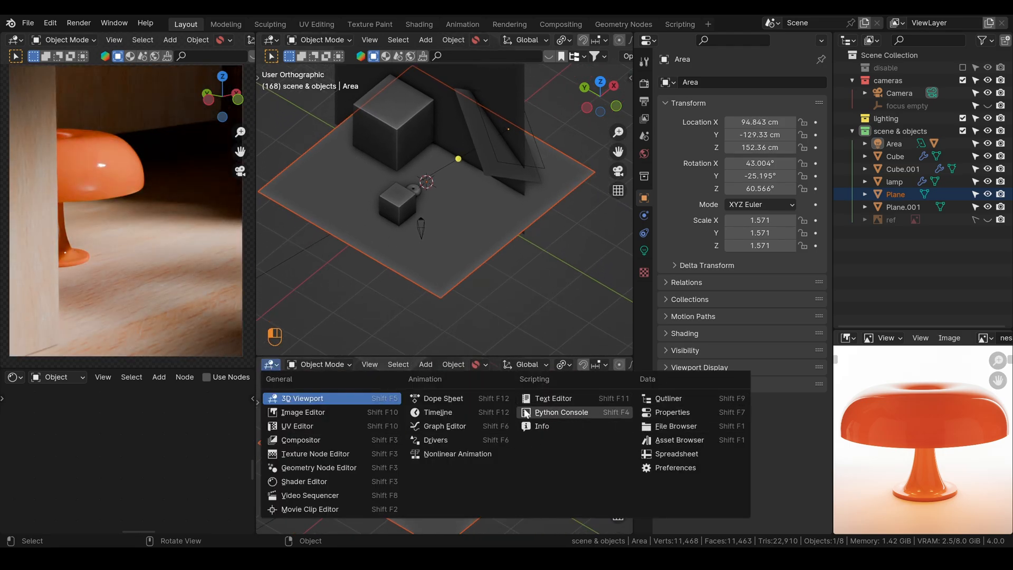
left_click_drag(256, 364, 260, 364)
left_click(271, 364)
left_click(679, 440)
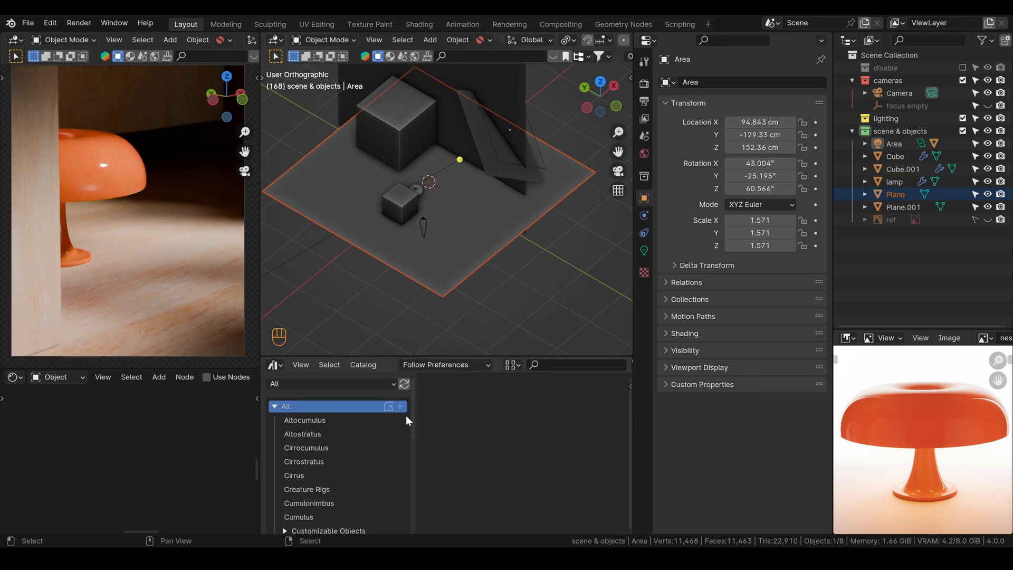
Show the Poly Haven library's high-contrast indoor HDRIs for artificial light
left_click(338, 383)
left_click(304, 225)
left_click(286, 420)
left_click(296, 433)
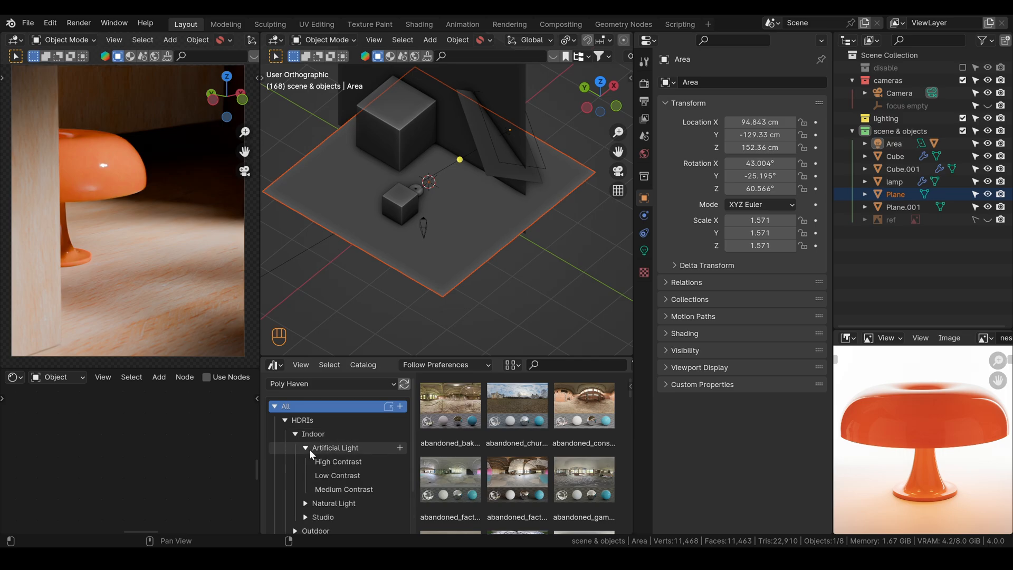
left_click(337, 462)
Apply the adams_place HDRI to the scene world and browse further HDRIs in the High Contrast catalog
left_click_drag(517, 407, 517, 344)
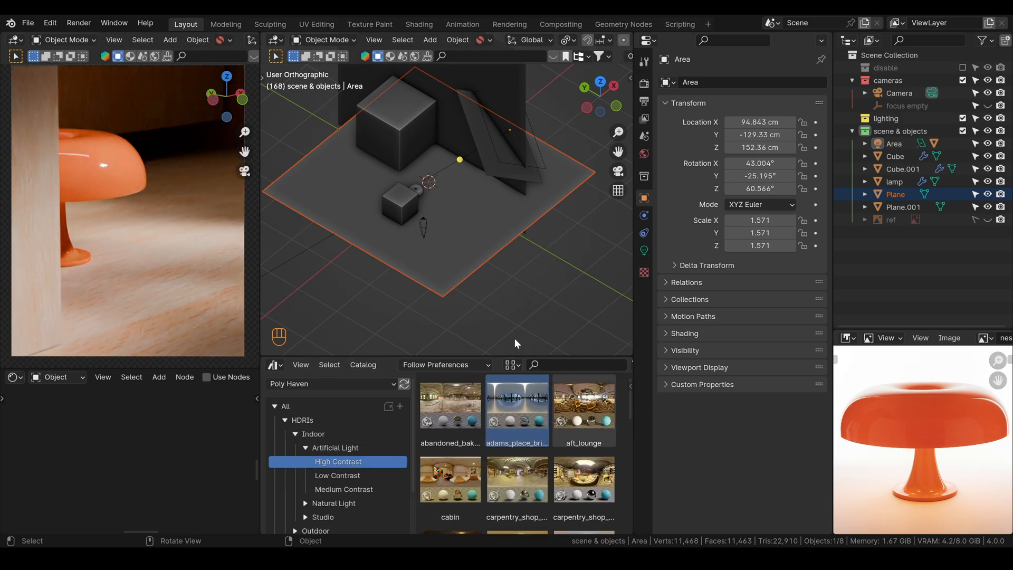
scroll(507, 453, "down", 5)
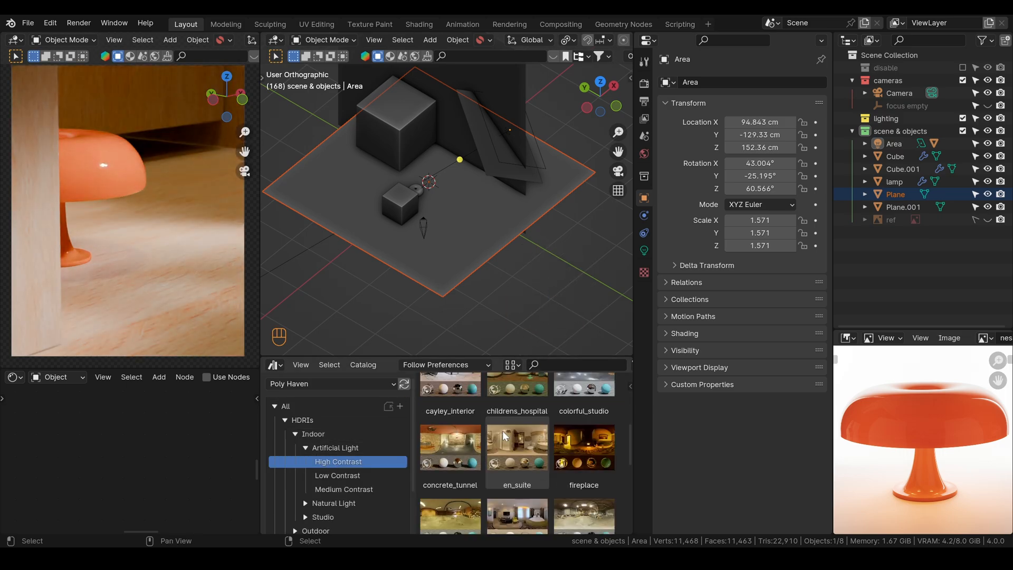
Apply the autoshop_01 HDRI from the indoor artificial Low Contrast catalog to the scene world
left_click(337, 475)
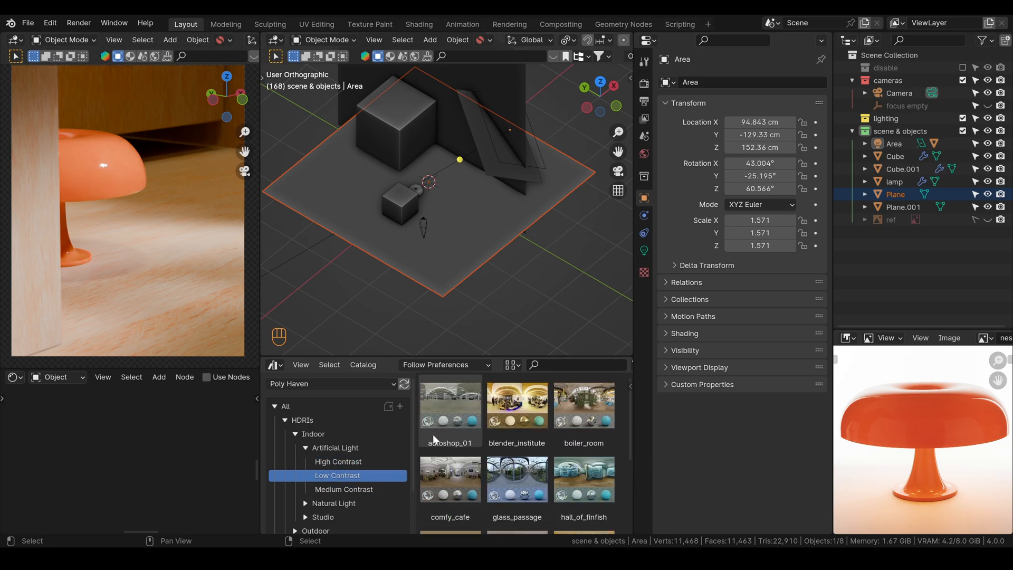
left_click_drag(433, 434, 501, 344)
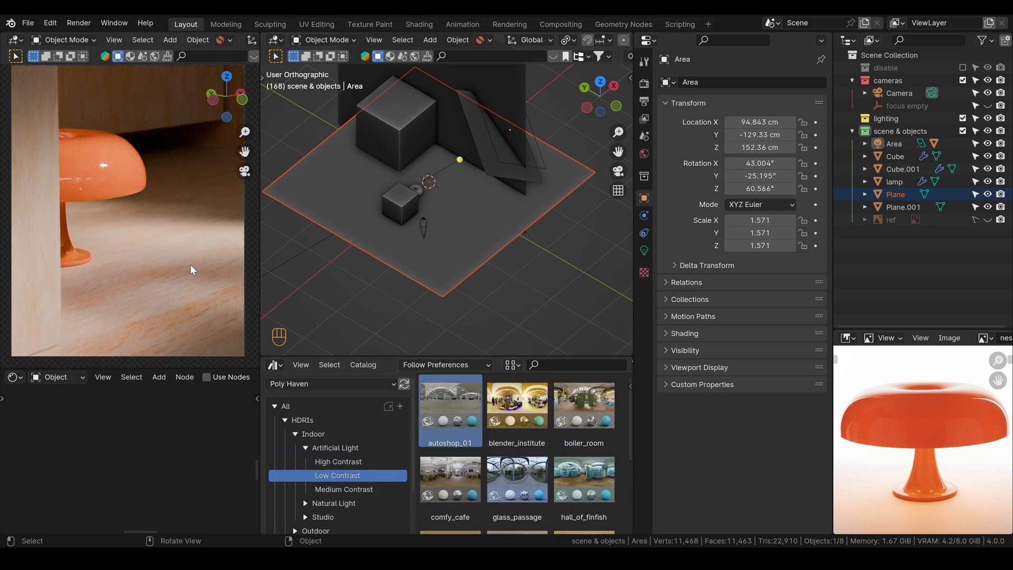
scroll(191, 270, "down", 2)
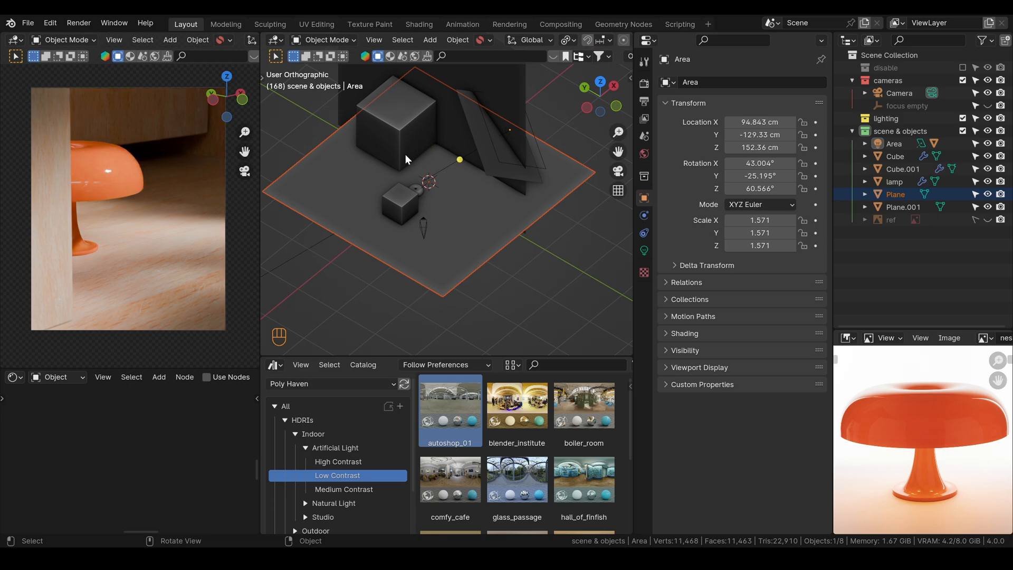
Set the autoshop_01 world's rotation to about -5.79 and its strength to 0.2
left_click(643, 250)
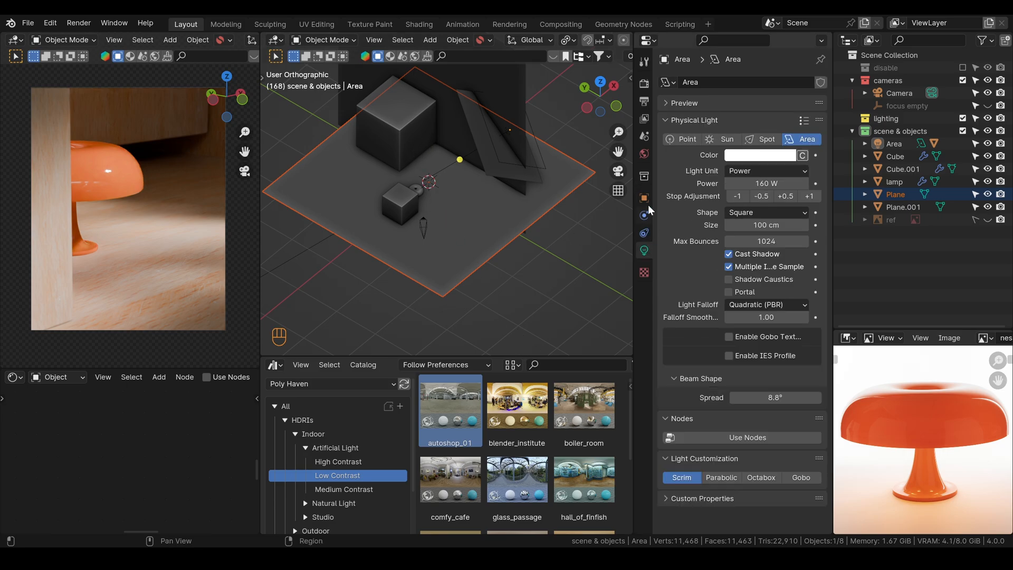
left_click(644, 153)
left_click_drag(773, 162, 739, 162, "shift")
type("0.2")
key("Return")
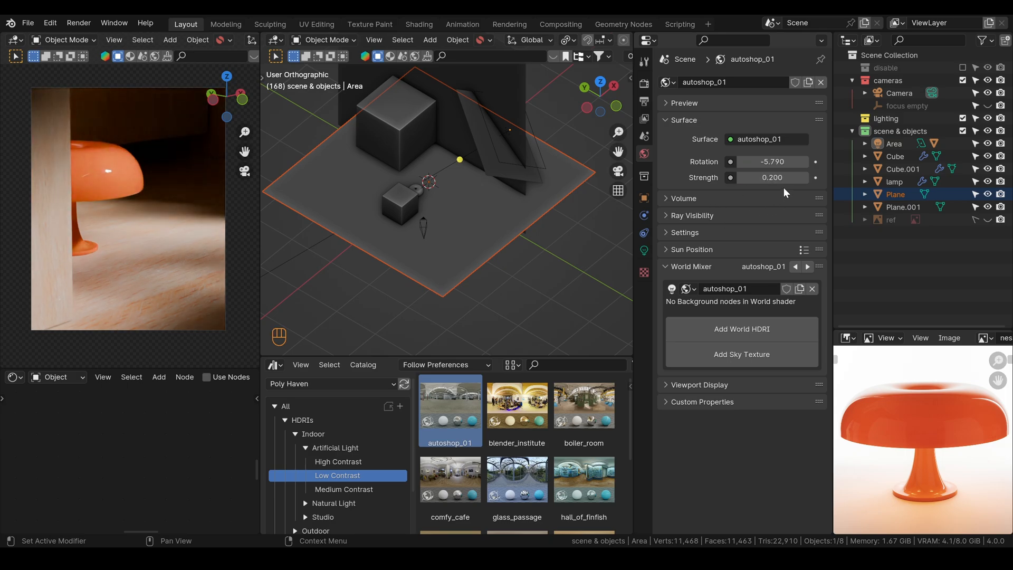
Narrow the area light's beam spread to 4.4° and set the color management exposure to 0.855 and gamma to 0.765
left_click(509, 134)
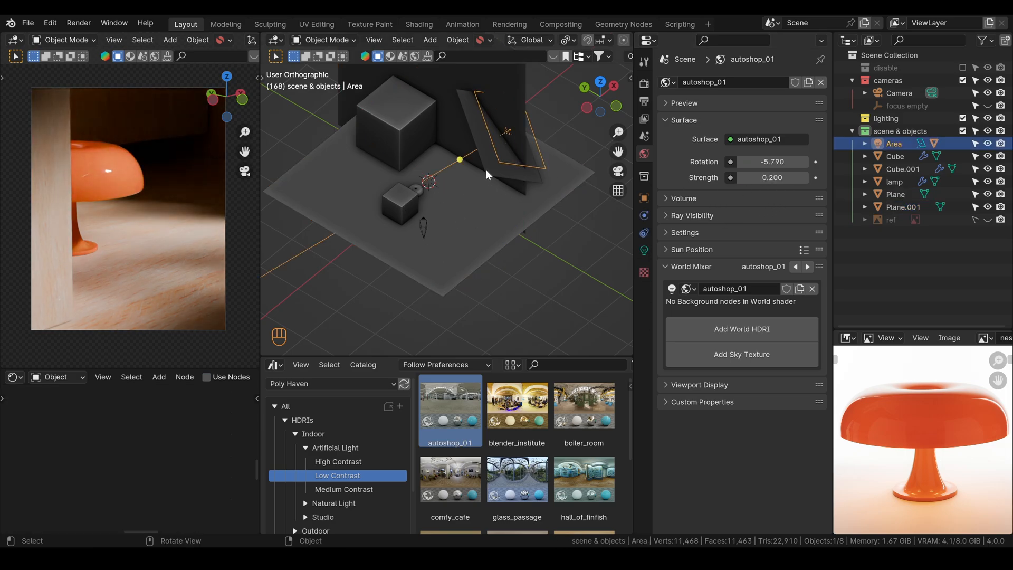
left_click(644, 251)
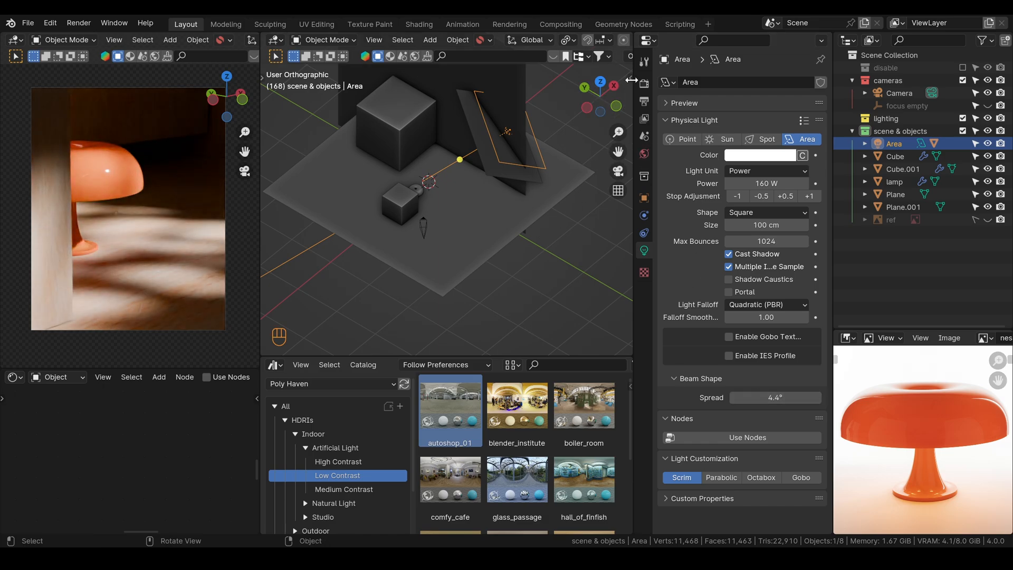
left_click(644, 83)
mouse_move(779, 462)
left_mouse_down("shift")
mouse_move(807, 462)
mouse_move(770, 471)
mouse_move(778, 462)
mouse_move(792, 471)
left_mouse_up("shift")
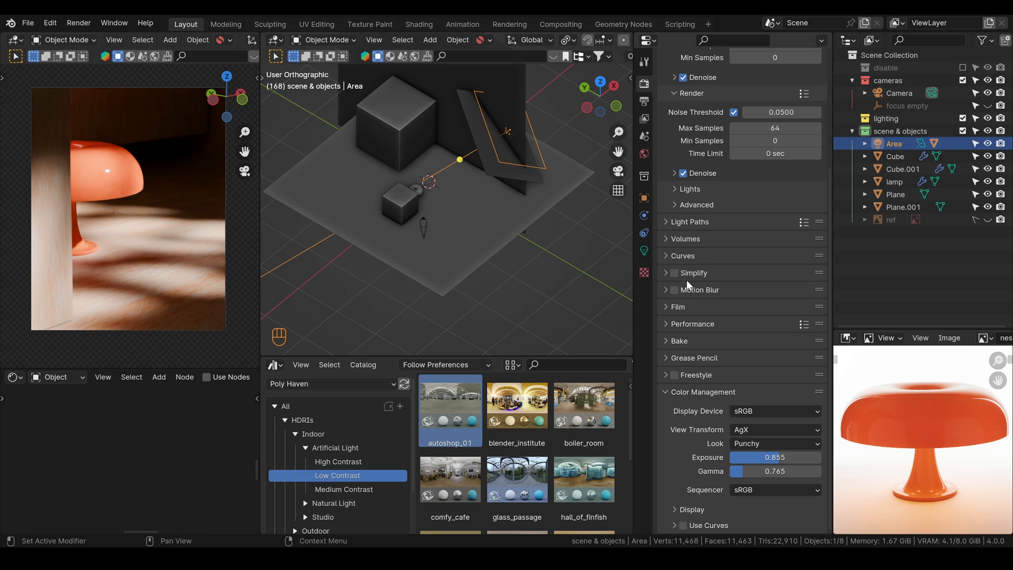
Raise the area light's power to 320 W and reduce its beam spread to 3.65°
left_click(643, 250)
left_click(809, 196)
left_click(808, 196)
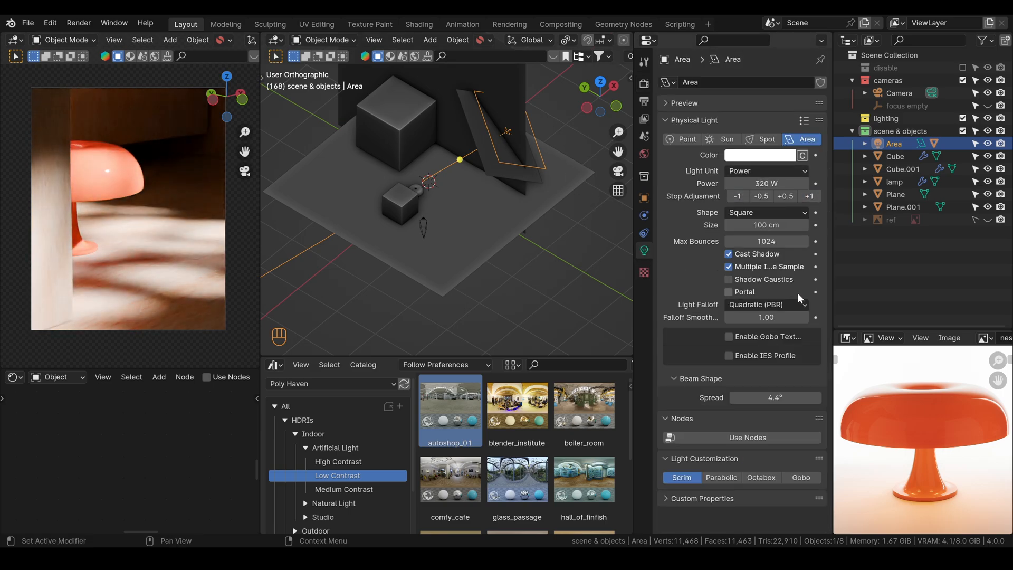
left_click_drag(771, 397, 739, 397, "shift")
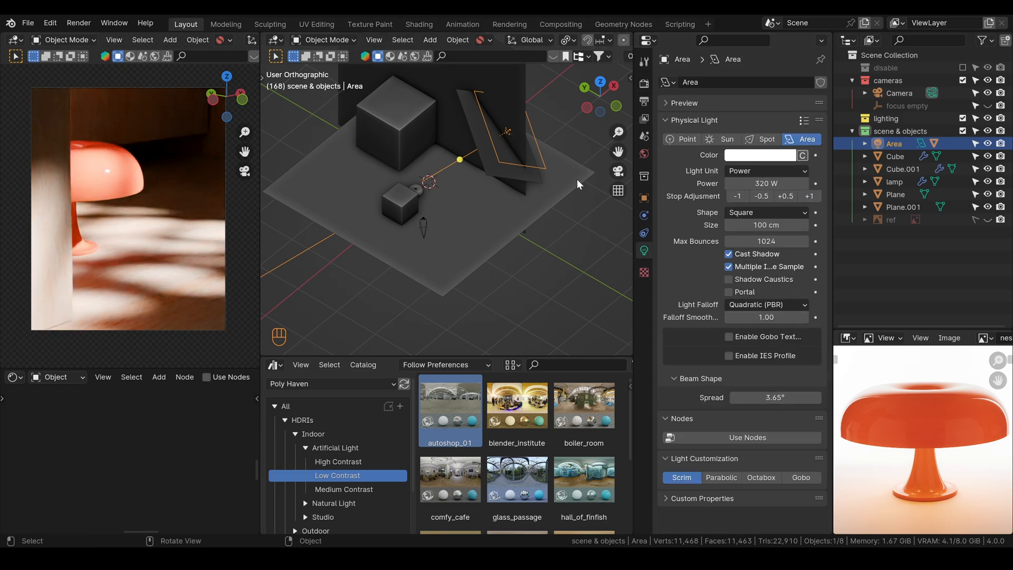
key("g")
left_click(575, 143)
Lower the color management exposure to 0.765 and the gamma to 0.657
left_click(643, 84)
scroll(714, 397, "down", 5)
mouse_move(777, 457)
left_mouse_down("shift")
mouse_move(795, 456)
mouse_move(770, 456)
left_mouse_up("shift")
mouse_move(774, 470)
left_mouse_down("shift")
mouse_move(715, 471)
mouse_move(757, 470)
left_mouse_up("shift")
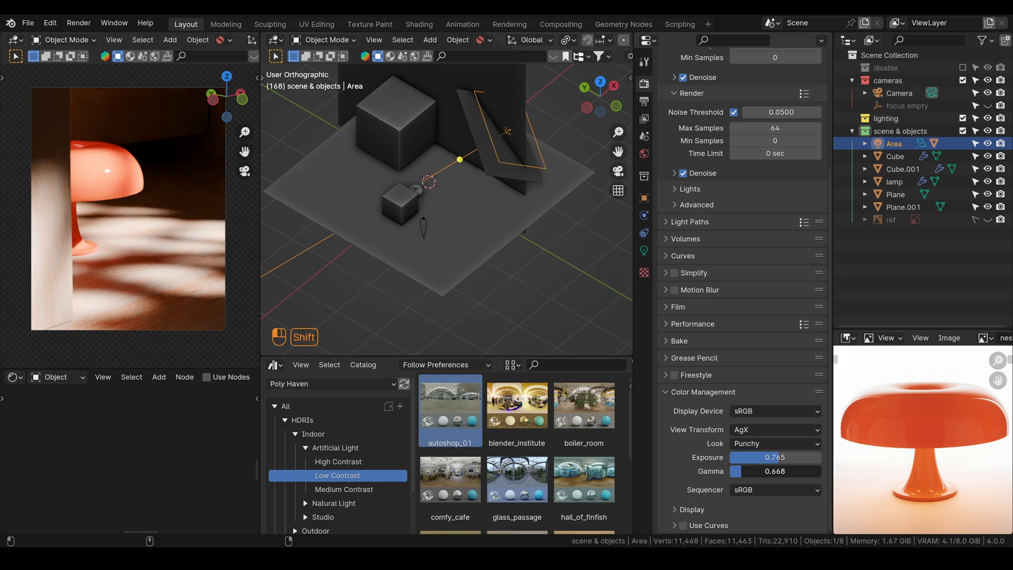
Check the lighting in the False Color view transform with exposure at -0.534, and restore the AgX view transform
left_click(774, 413)
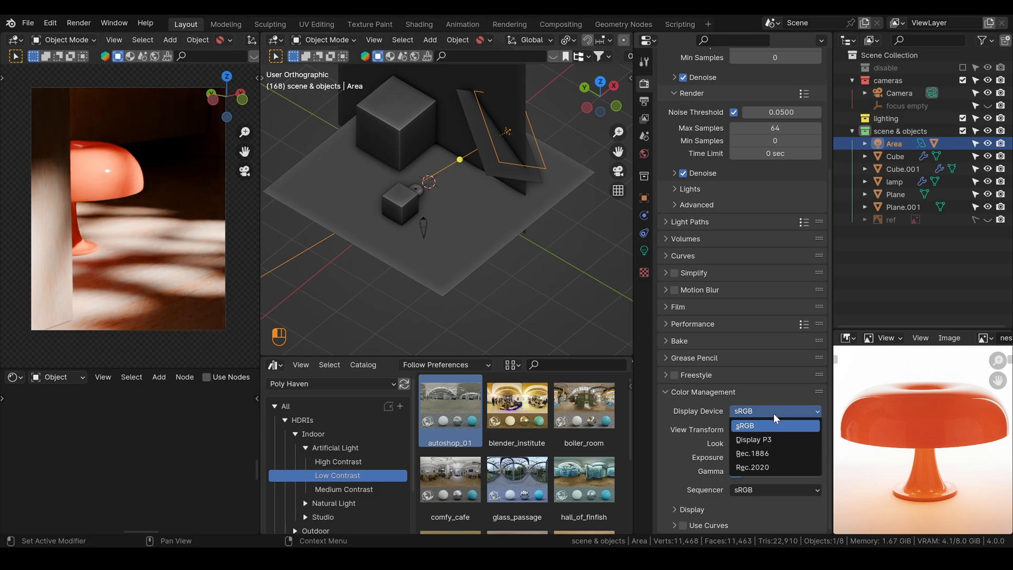
left_click(771, 431)
left_click(757, 497)
left_click_drag(774, 457, 736, 456)
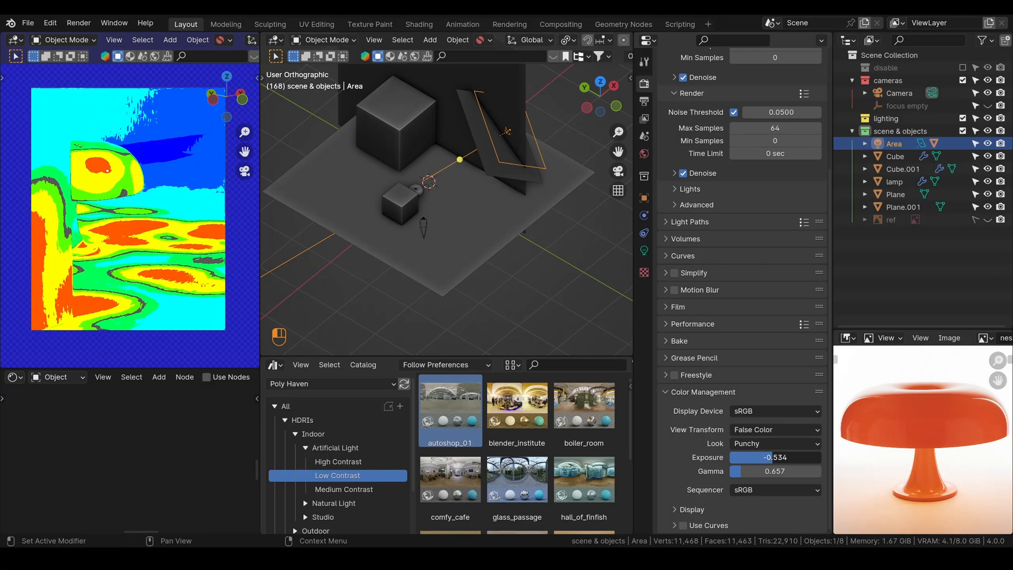
left_click(774, 425)
left_click(779, 462)
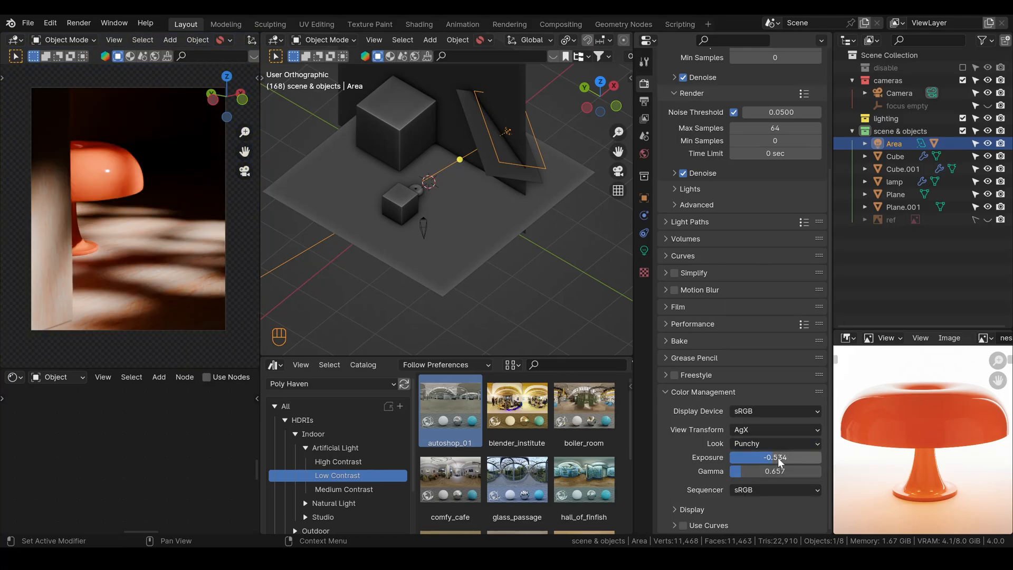
Readjust the color management exposure and set the area light's power to 160 W
mouse_move(778, 458)
left_mouse_down()
mouse_move(789, 458)
mouse_move(771, 459)
mouse_move(789, 476)
mouse_move(794, 457)
mouse_move(775, 457)
left_mouse_up()
left_click(643, 250)
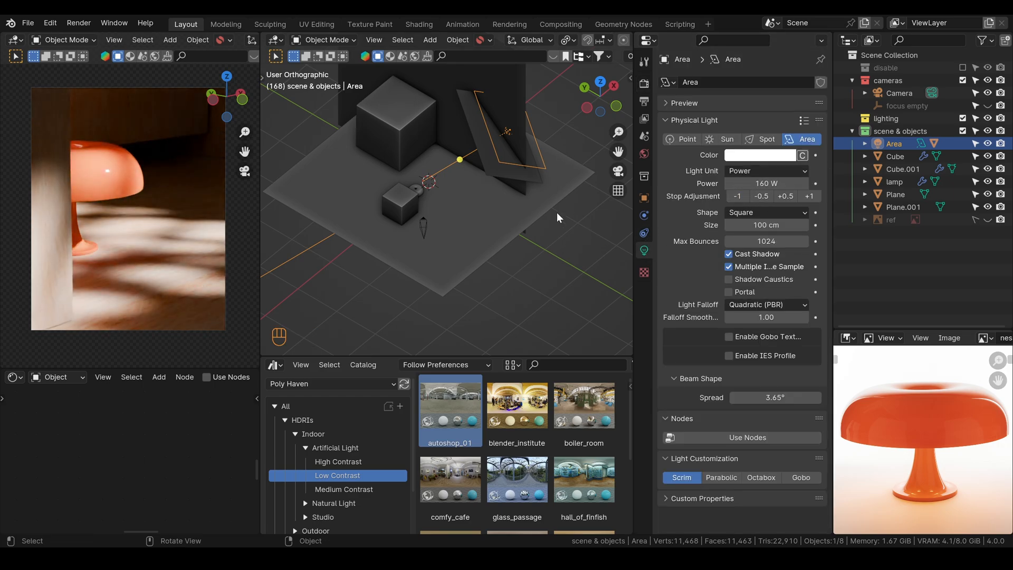
Open the last render result for comparison with the live camera preview, and close it
key("F11")
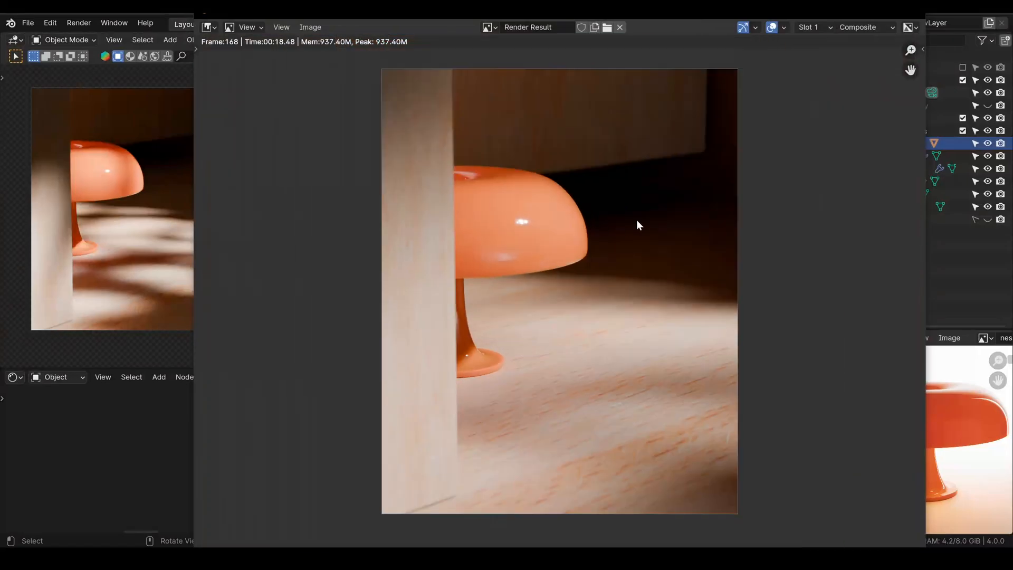
left_click(912, 17)
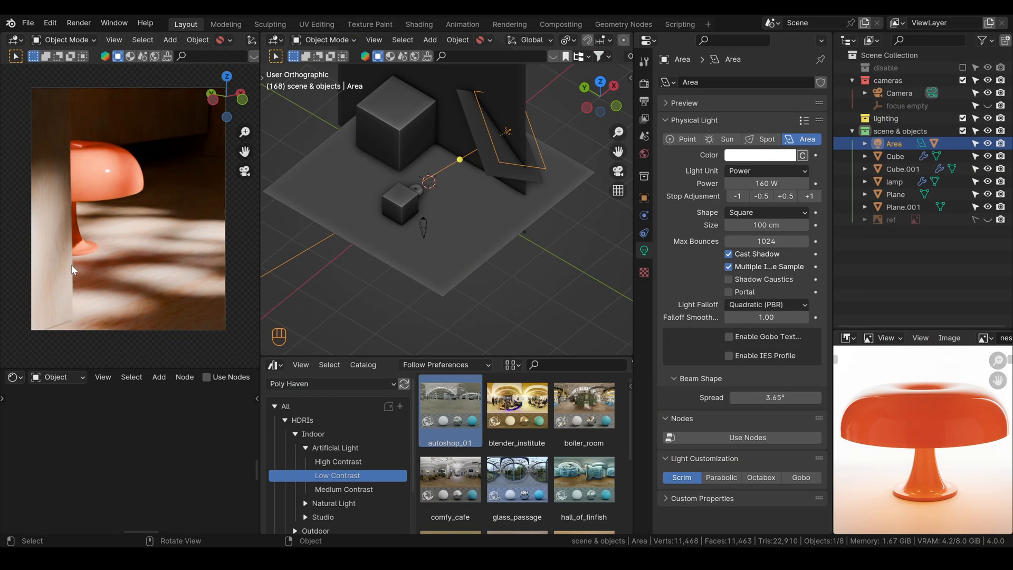
Set the roughness of the lamp's orange material to 0.1, judging it on the lamp's foot
scroll(224, 227, "up", 6)
middle_click_drag(136, 249, 134, 237, "shift")
left_click(147, 253)
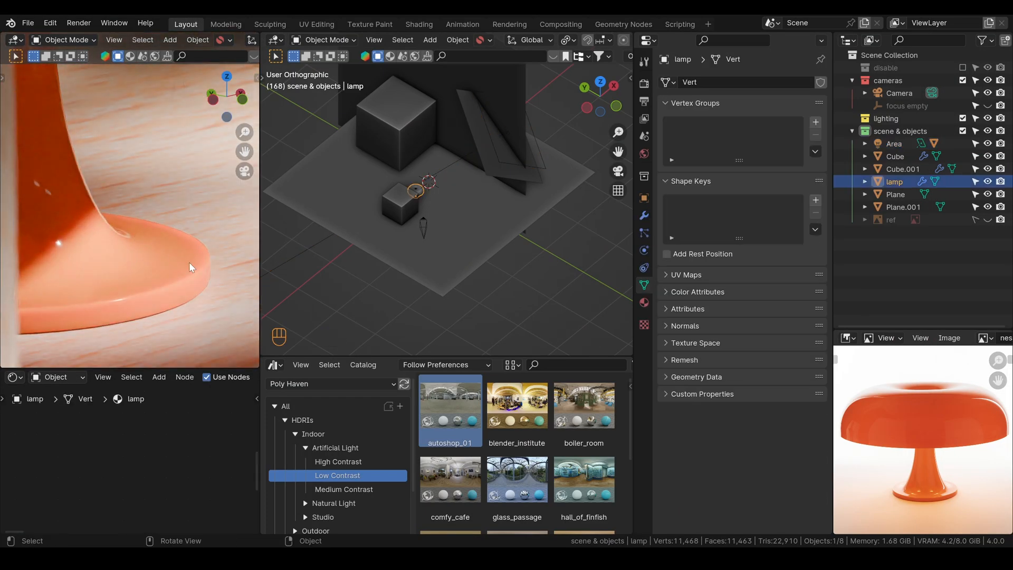
left_click(644, 302)
left_click_drag(755, 253, 736, 253)
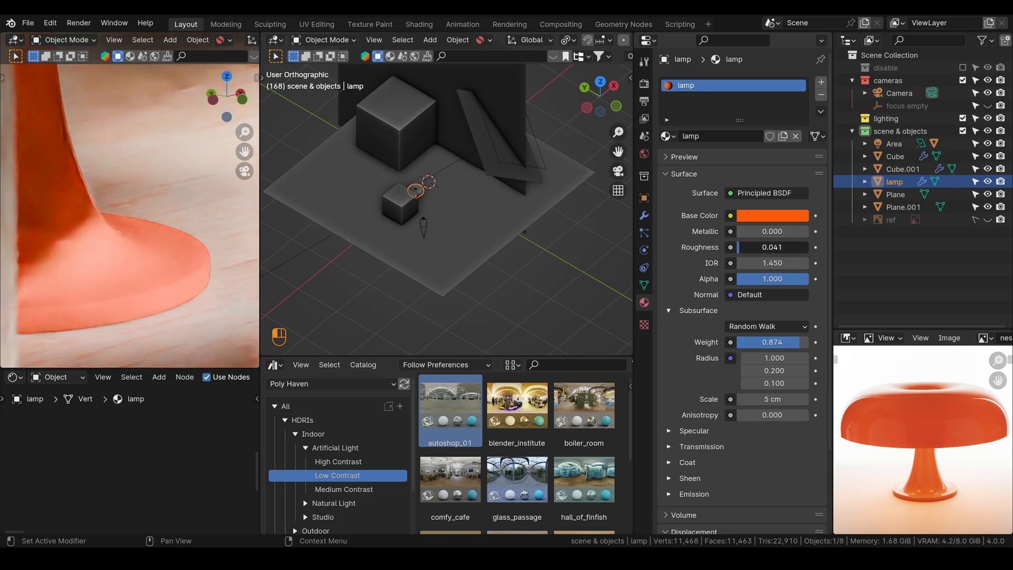
left_click(752, 248)
type(".1")
key("Return")
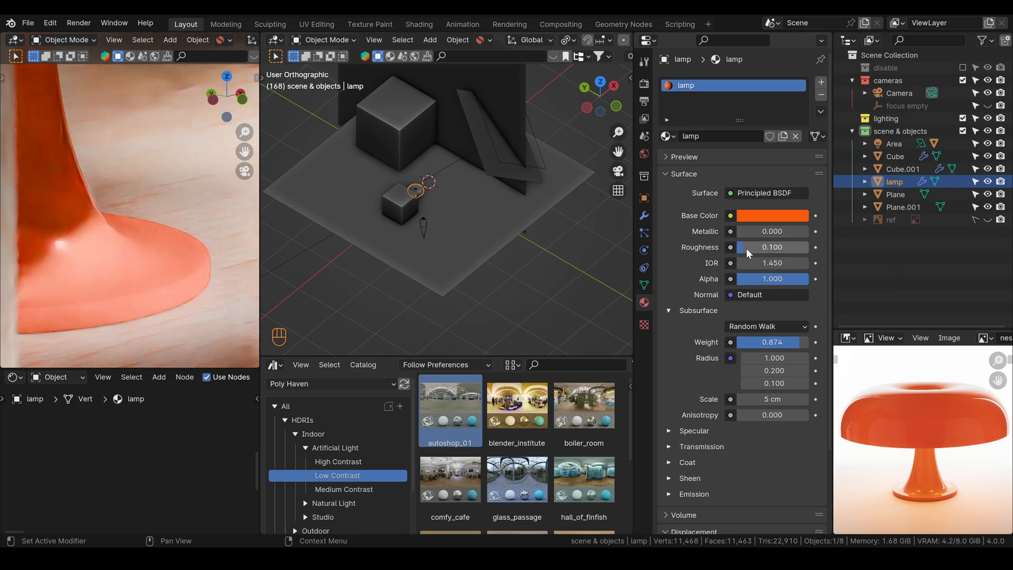
Close the Asset Browser area, and with the camera selected set the transform pivot point to the 3D Cursor
scroll(192, 225, "down", 8)
scroll(193, 226, "down", 1)
middle_click_drag(188, 204, 149, 236, "shift")
scroll(148, 228, "down", 2)
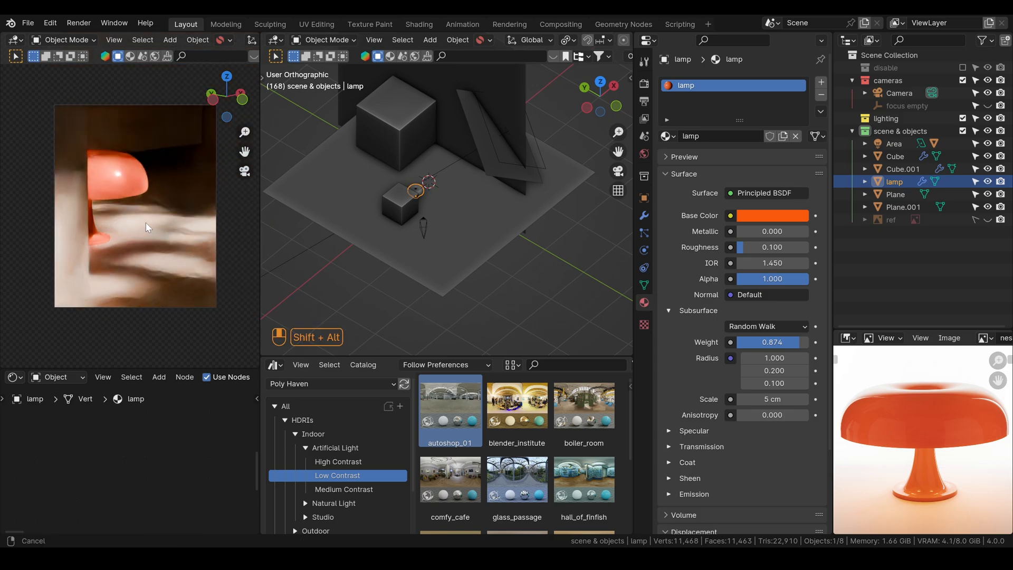
scroll(146, 219, "up", 1)
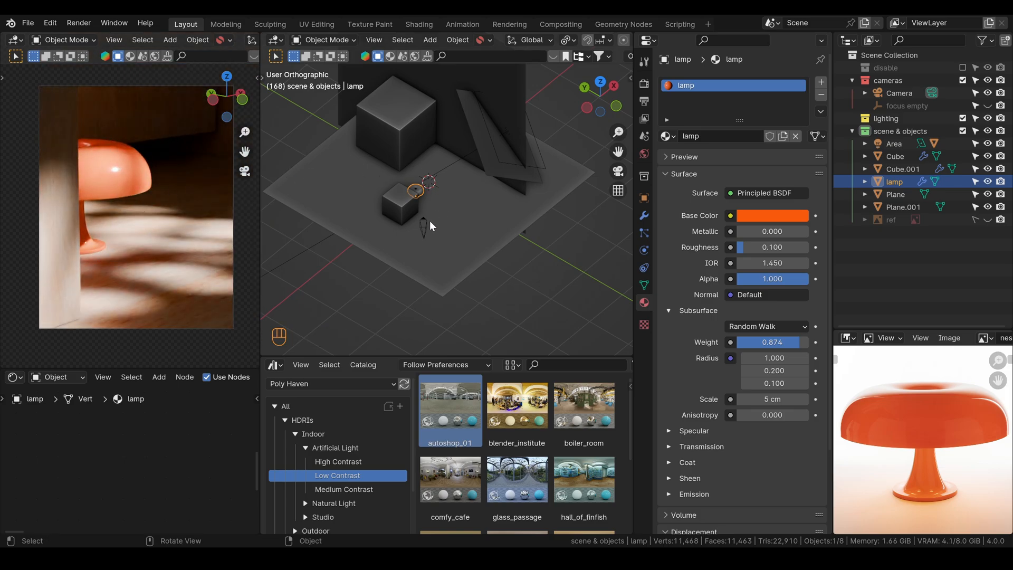
key("t")
left_click(412, 322)
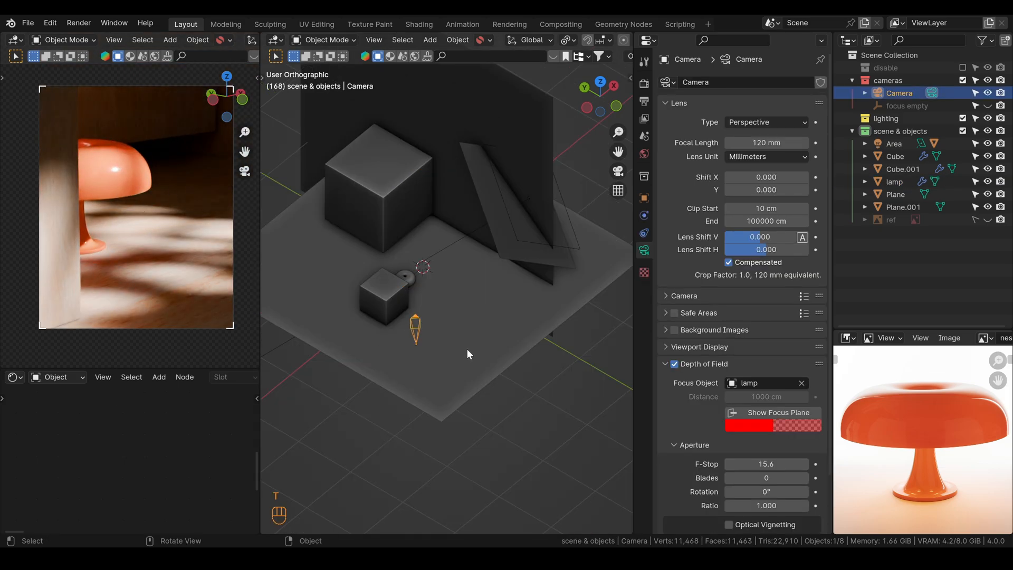
key("period")
left_click(539, 351)
Try rotating the camera about the global Z axis around the 3D cursor
key("r")
key("z")
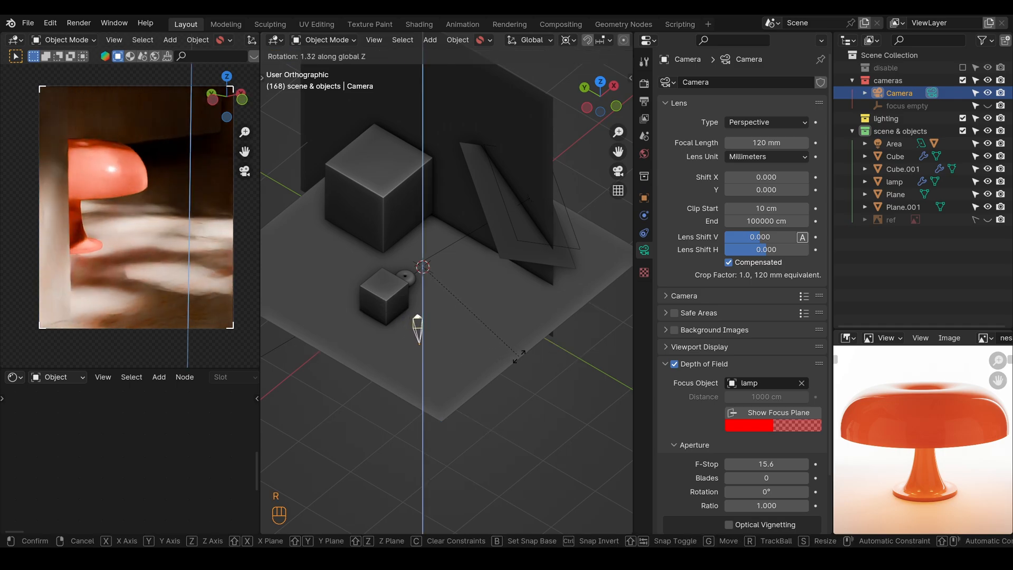
left_click(496, 381)
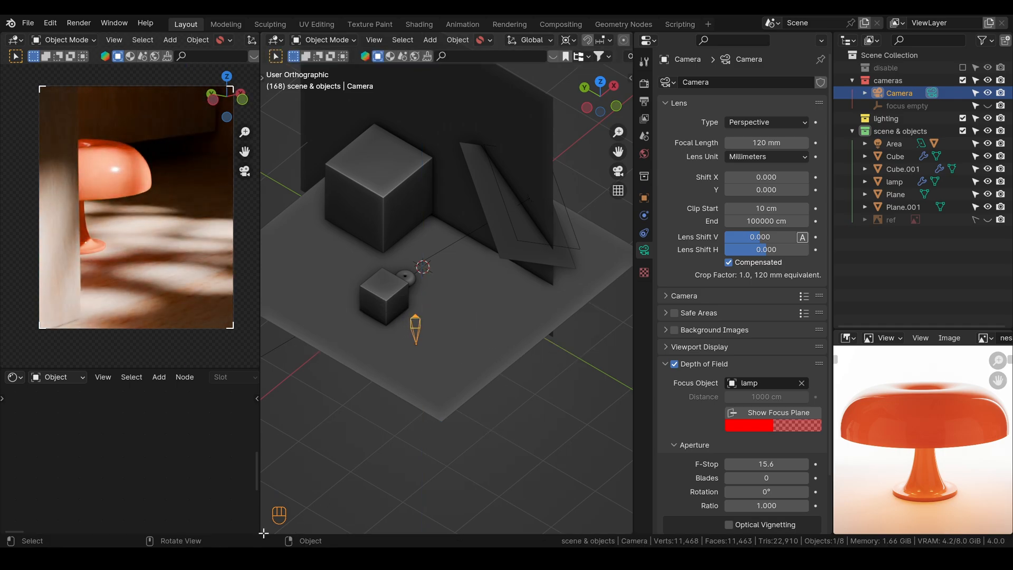
Split the main 3D viewport horizontally and turn the lower part into a Timeline
left_click_drag(263, 532, 266, 422)
left_click(275, 430)
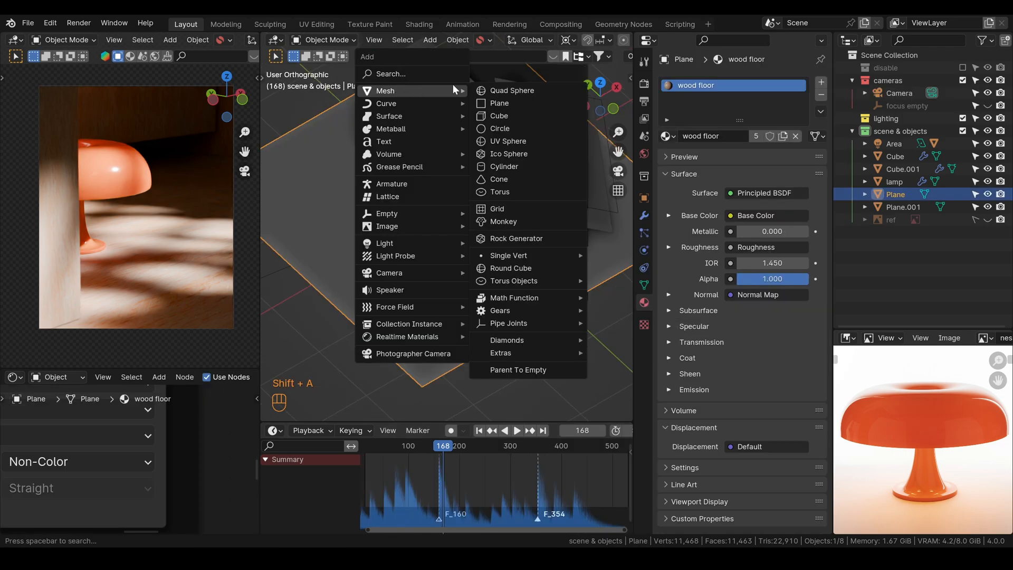
Add a cube-shaped empty at the 3D cursor and scale it down to a small box beside the lamp
mouse_move(409, 212)
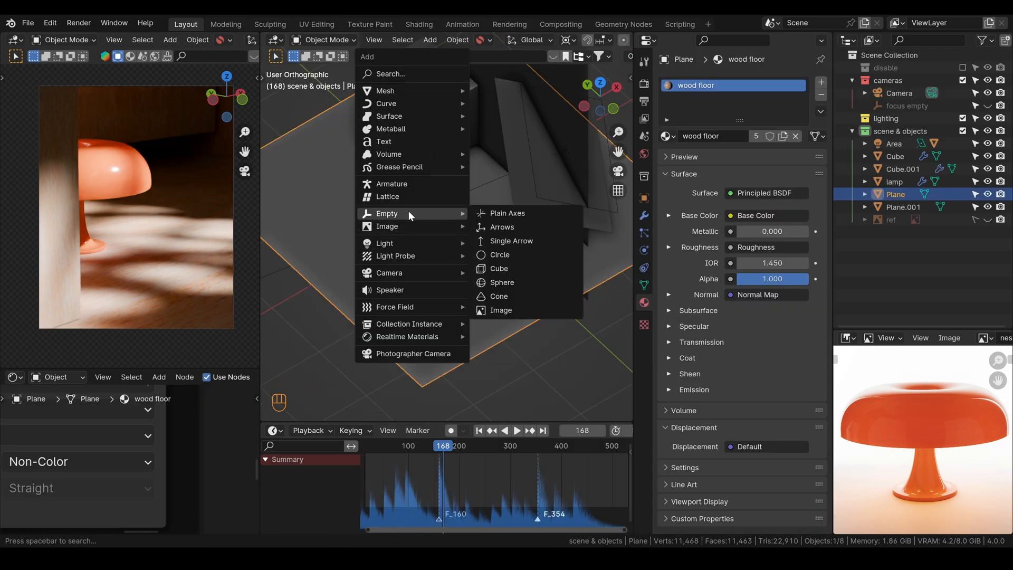
left_click(503, 268)
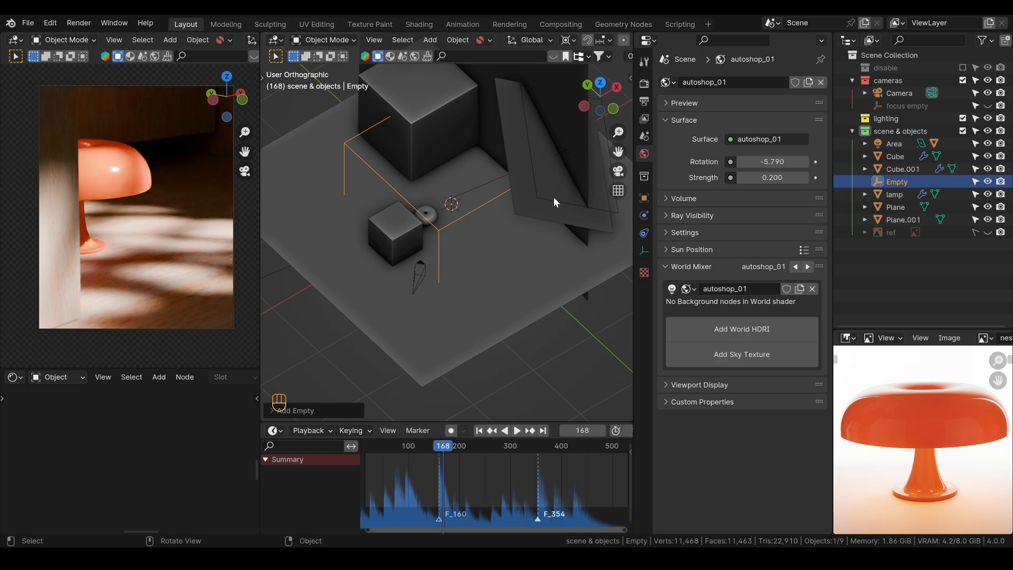
key("s")
left_click(488, 199)
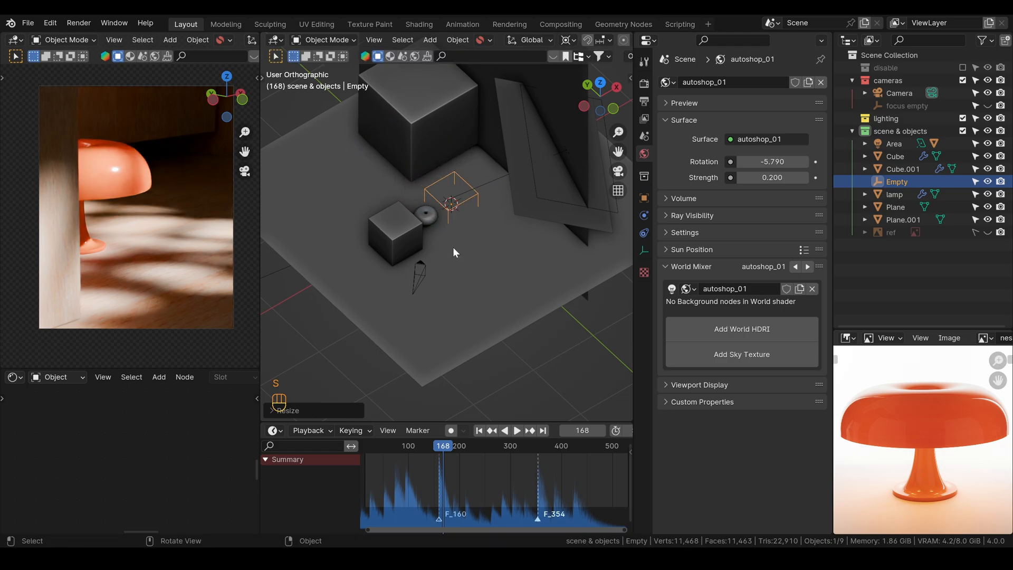
Parent the camera to the cube empty with the Object (Keep Transform) option
scroll(473, 210, "up", 2)
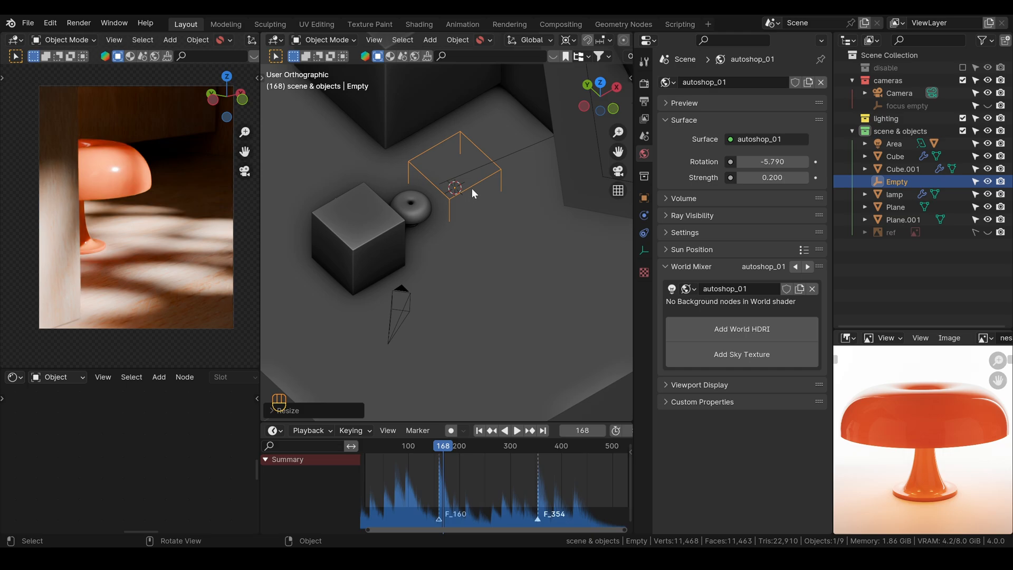
left_click(401, 290)
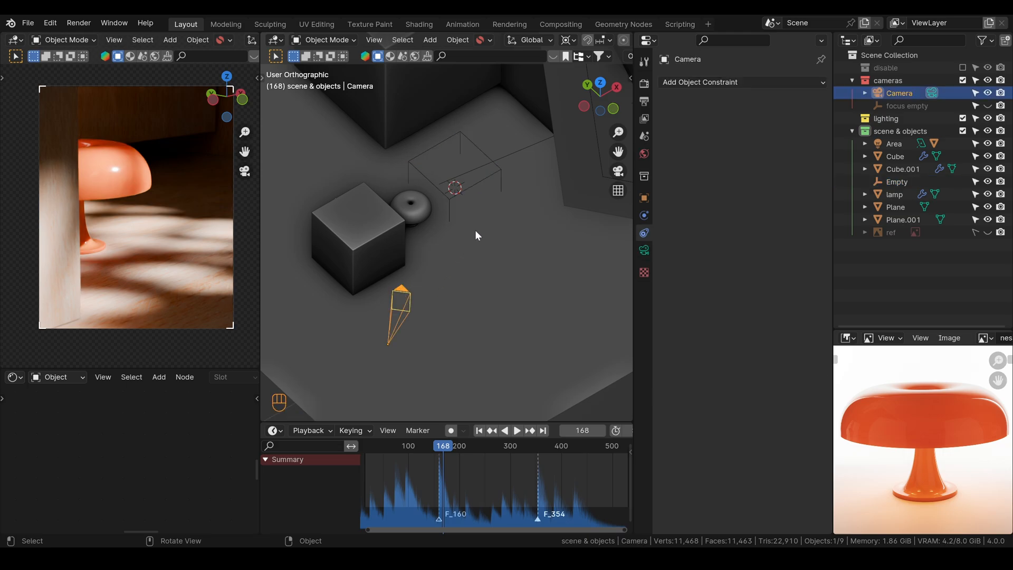
left_click(497, 172, "shift")
key("ctrl+p")
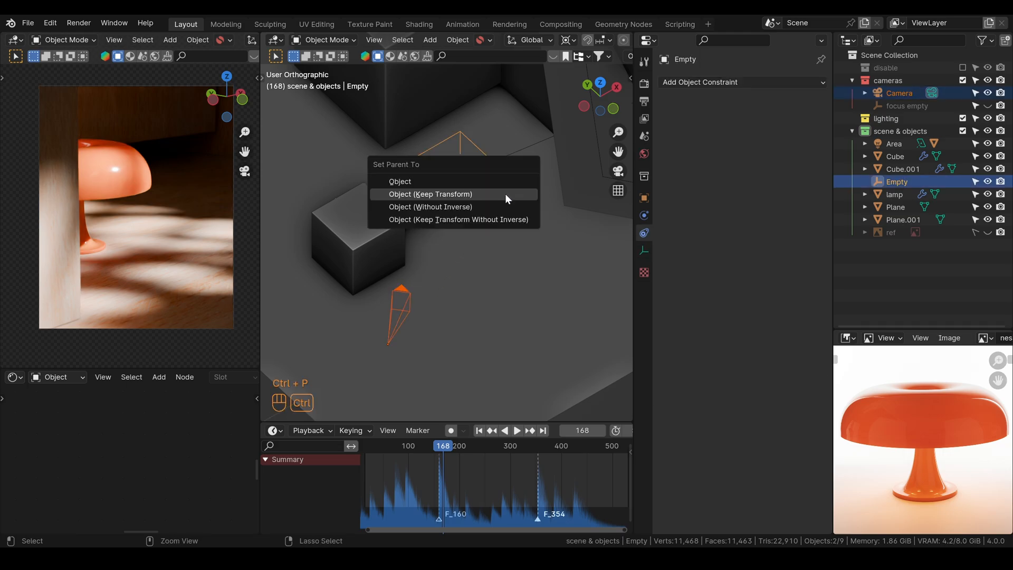
left_click(505, 194)
Try rotating the empty about the global Z axis to swing the parented camera around the scene
left_click(501, 173)
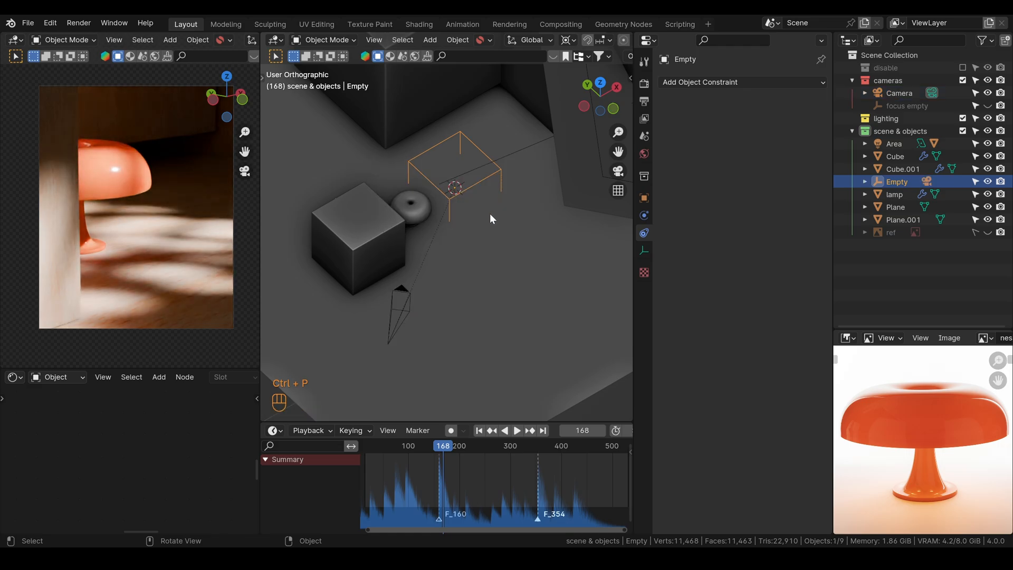
key("r")
key("z")
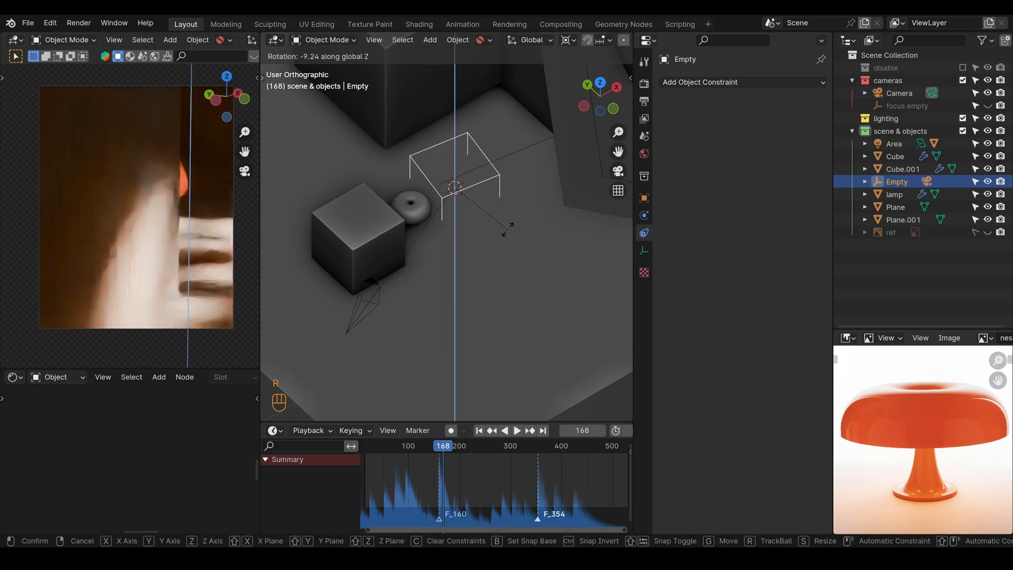
right_click(509, 227)
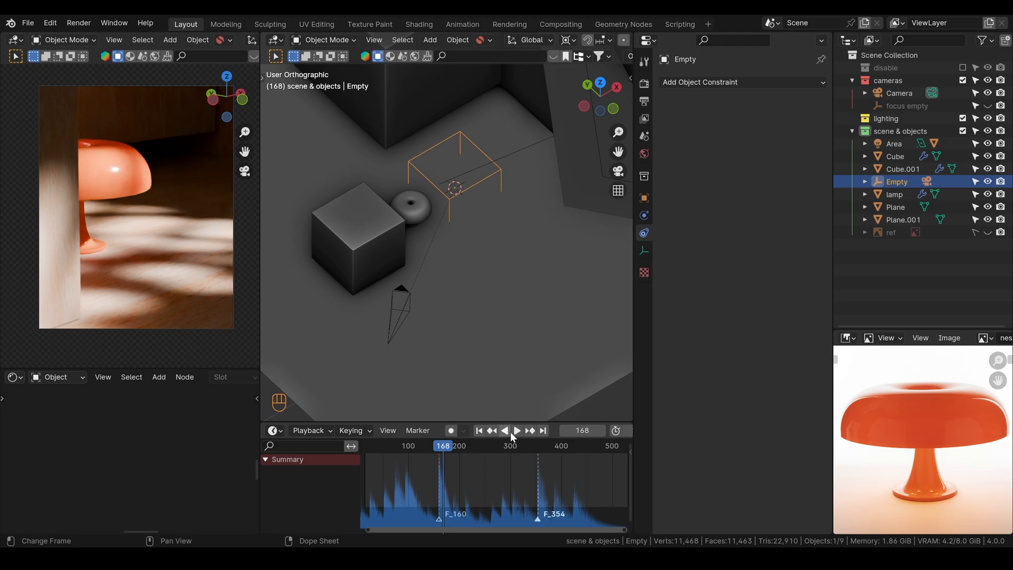
Return to the animation's start frame and enlarge the Timeline area, narrowing its channel list
left_click(479, 430)
left_click_drag(360, 490, 300, 490)
left_click_drag(475, 422, 480, 371)
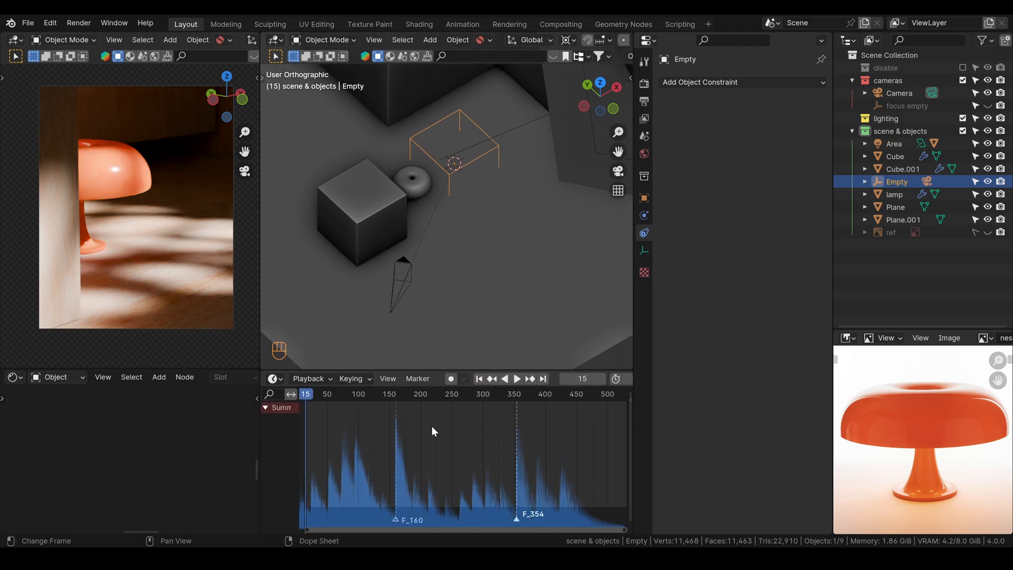
Rotate the empty about -4.93° around the global Z axis so the cube partly hides the lamp in the camera view
key("r")
key("z")
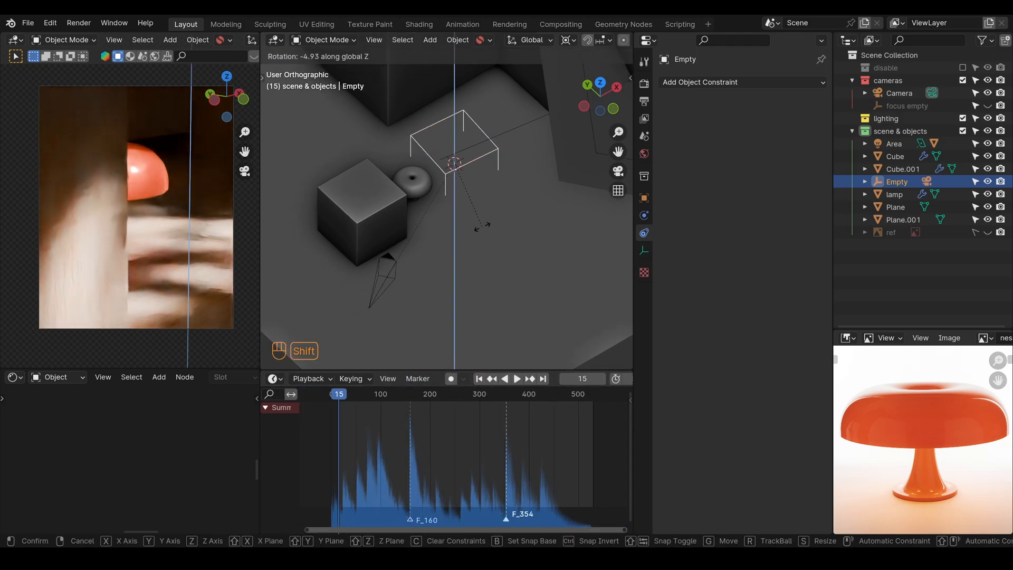
left_click(483, 228)
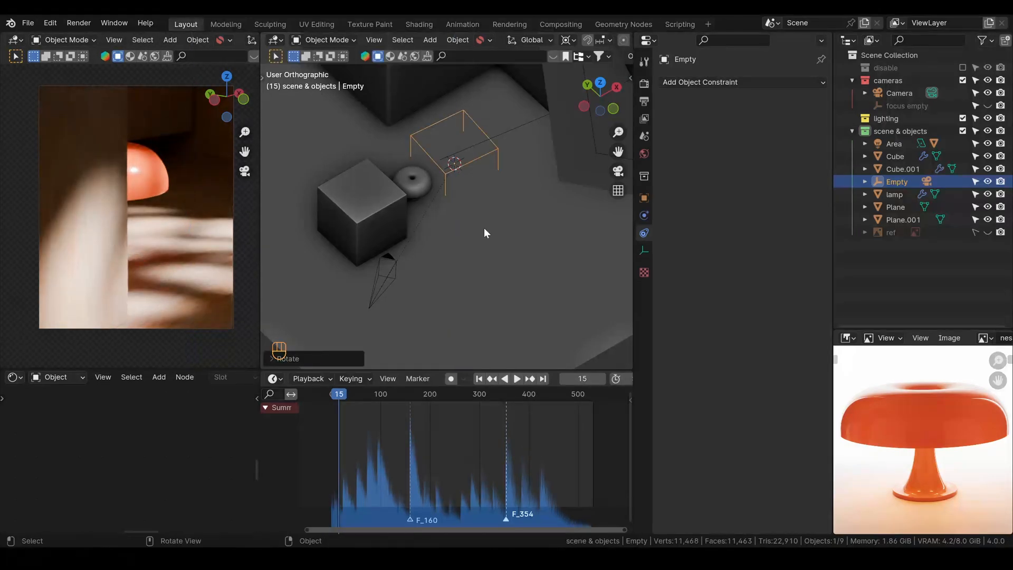
Move the large cube behind the lamp slightly upward along the global Z axis
left_click(439, 87)
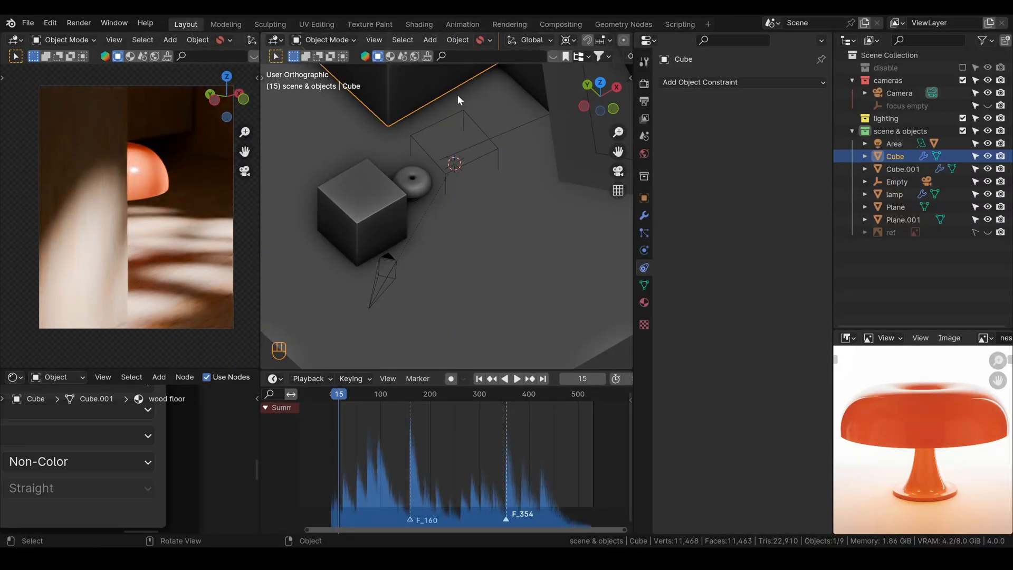
key("g")
key("z")
key("shift")
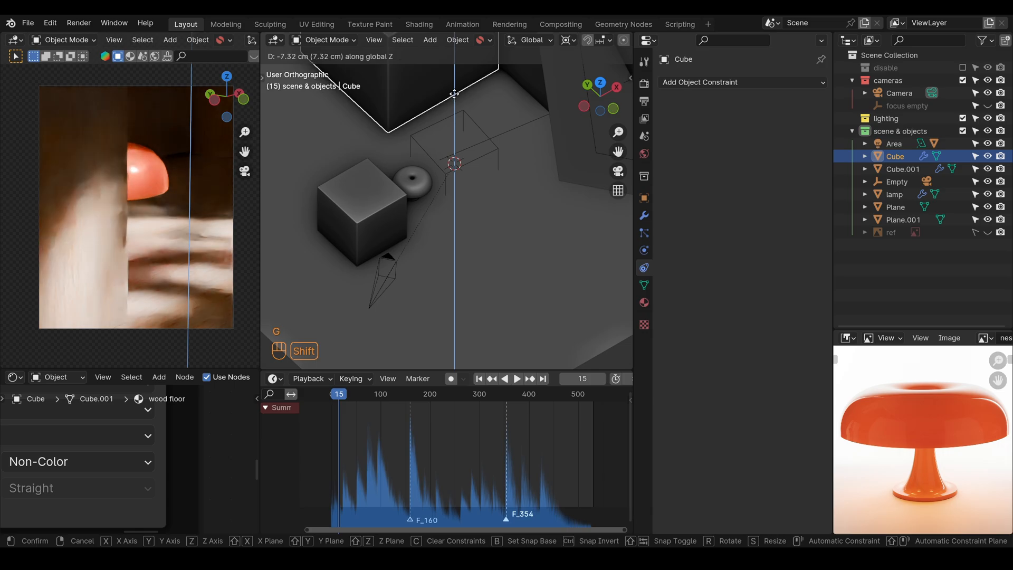
left_click(439, 288, "shift")
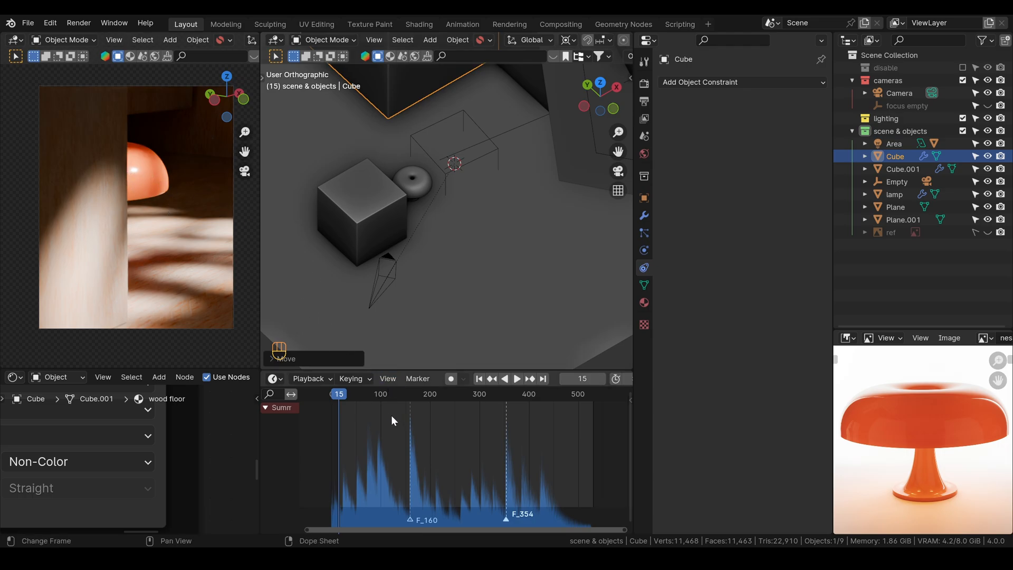
Insert a Rotation keyframe on the camera's parent empty at frame 15
left_click(495, 153)
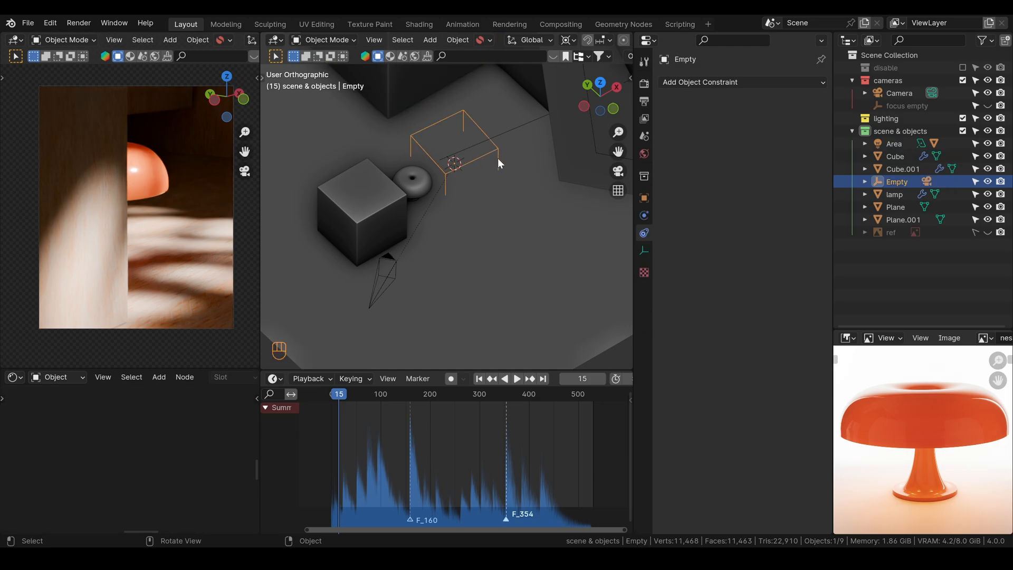
key("i")
left_click(446, 162)
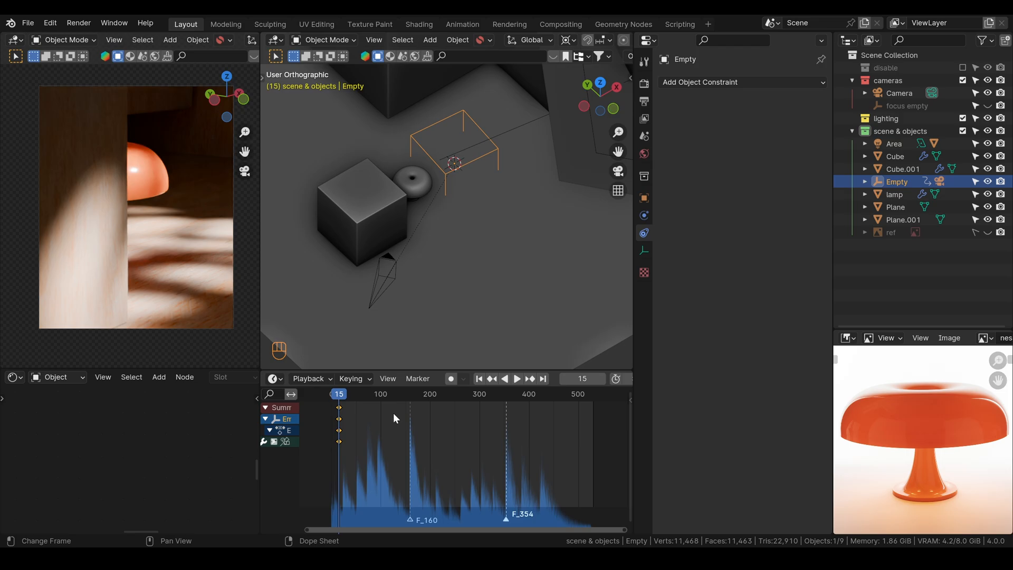
Play through the audio section, then move the playhead to the F_160 marker with Jump to Next Marker
key("space")
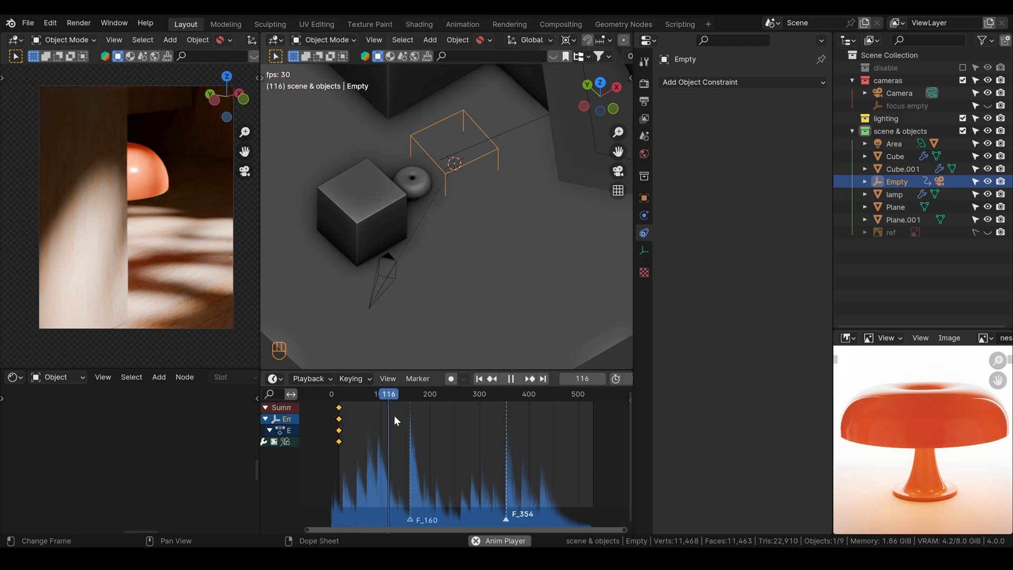
key("space")
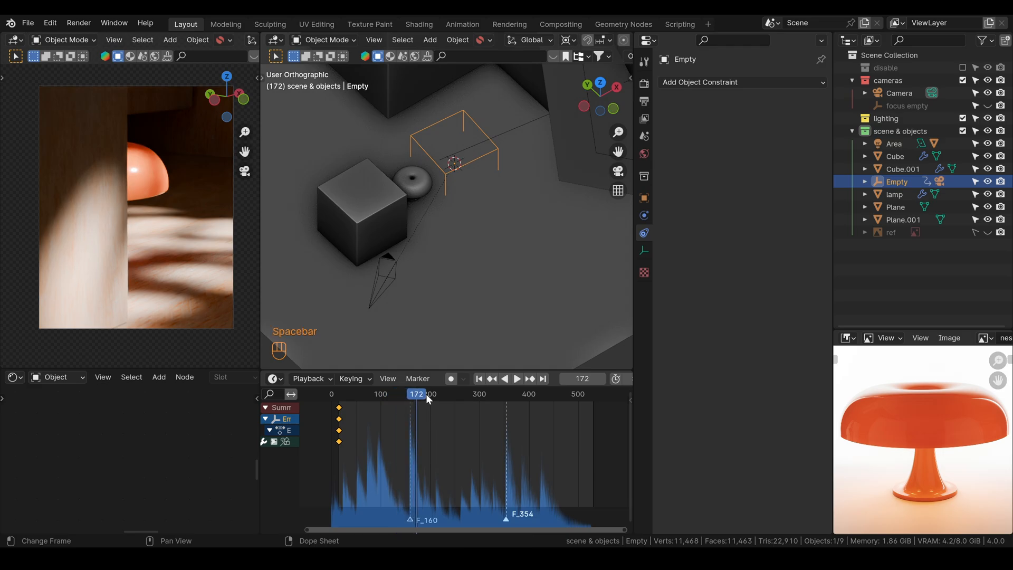
left_click_drag(426, 394, 395, 393)
left_click(411, 381)
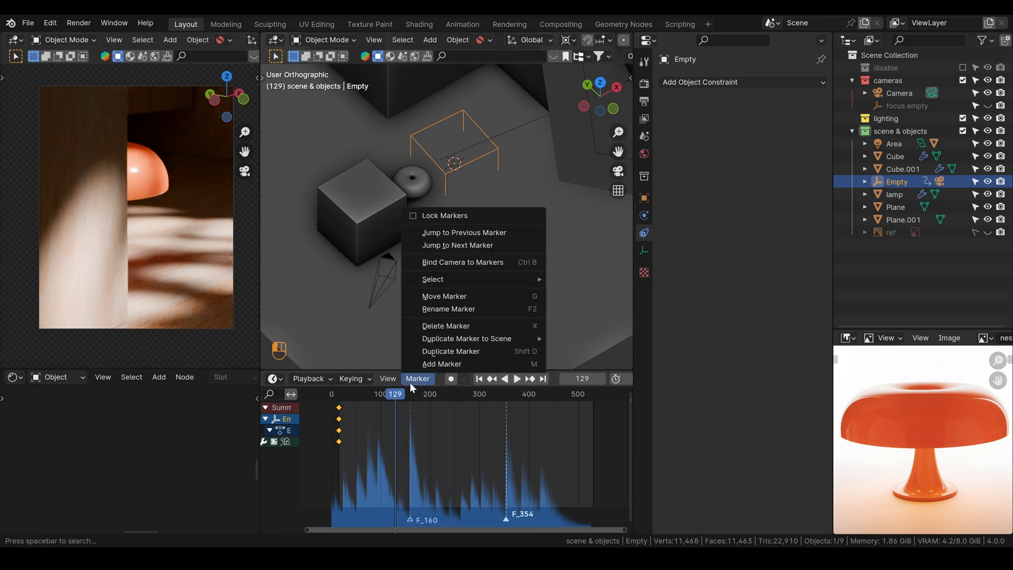
left_click(461, 297)
key("Escape")
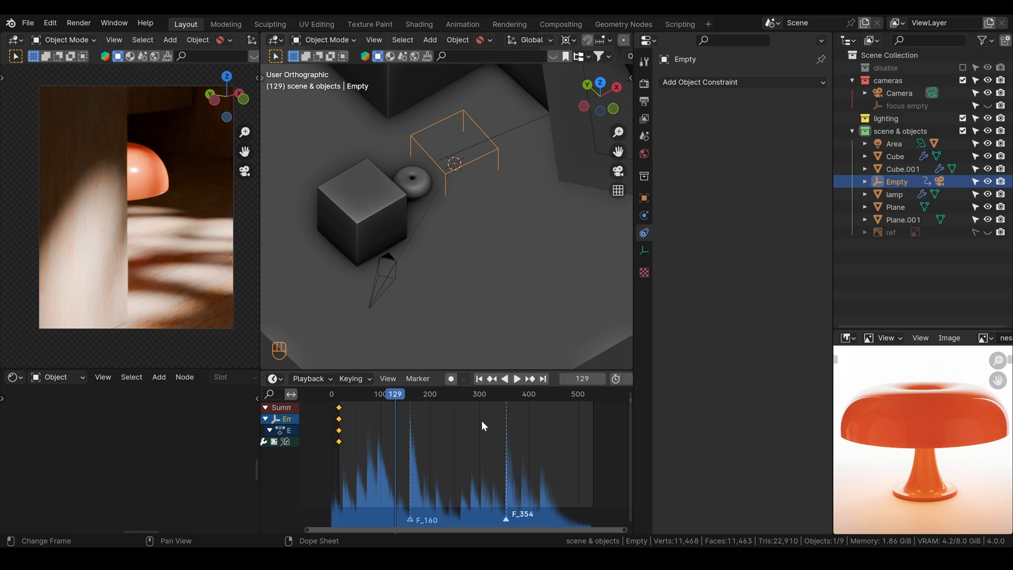
left_click(412, 380)
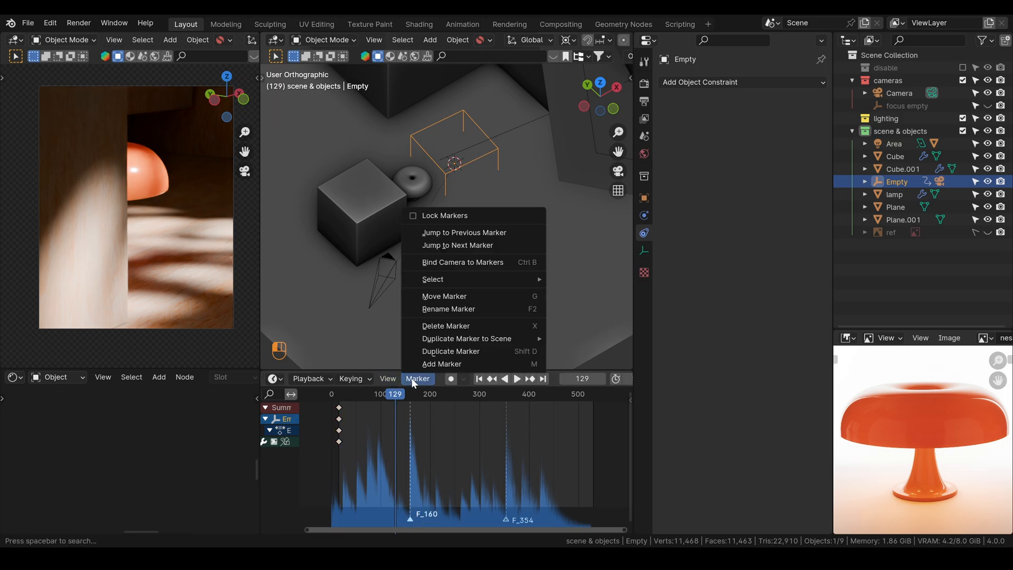
key("ctrl+g")
left_click(422, 379)
left_click(444, 246)
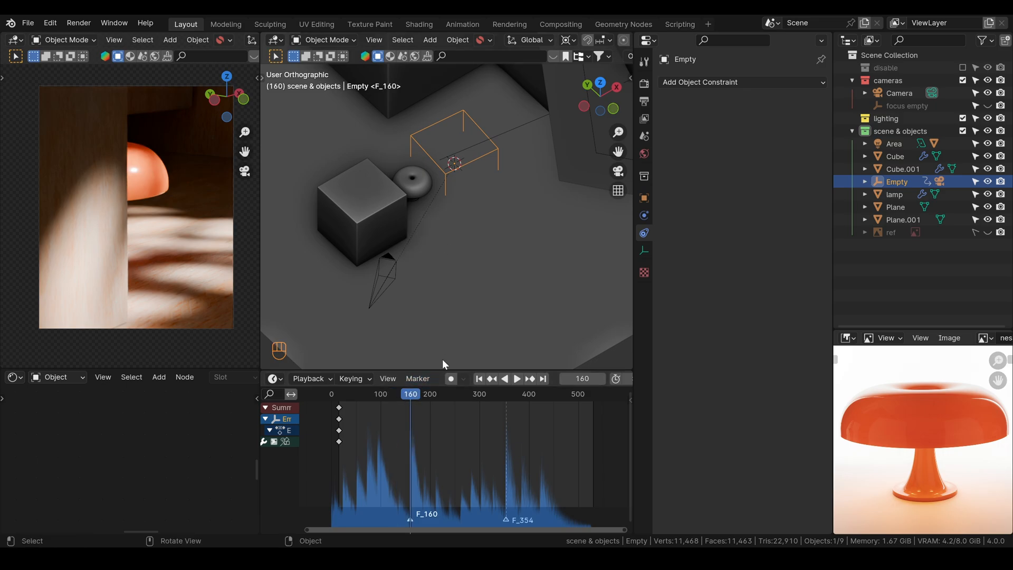
Rotate the empty 6.28° around global Z at frame 160 and insert a Rotation keyframe there
key("r")
key("z")
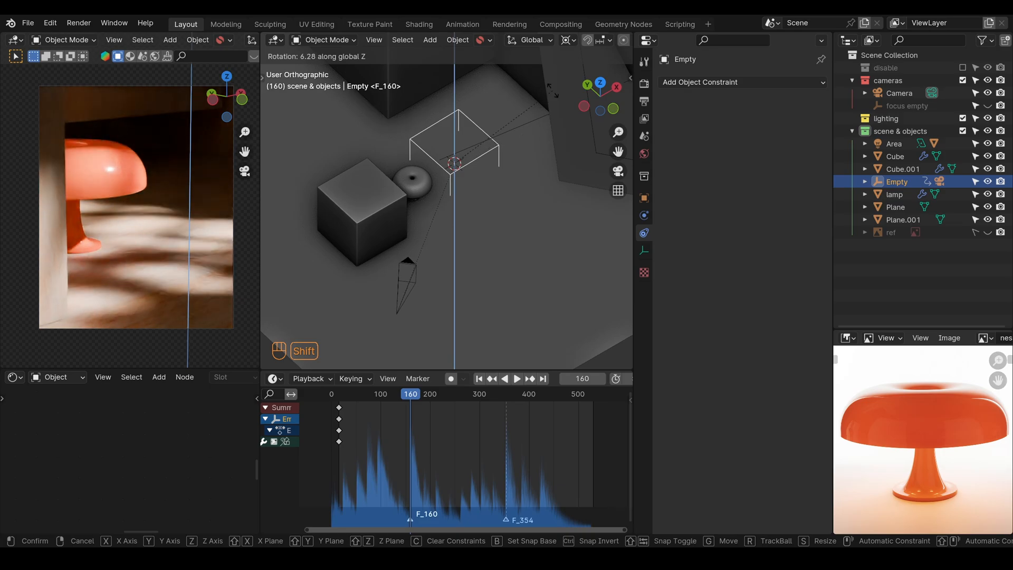
left_click(542, 172)
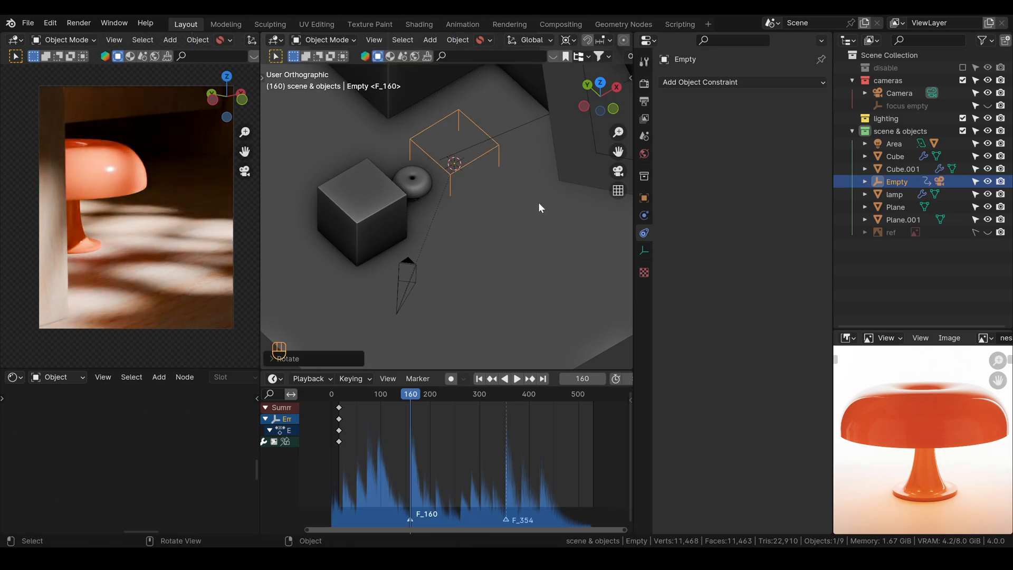
key("i")
left_click(448, 162)
Return to frame 15 and insert a Location keyframe on the area light
scroll(538, 235, "down", 1)
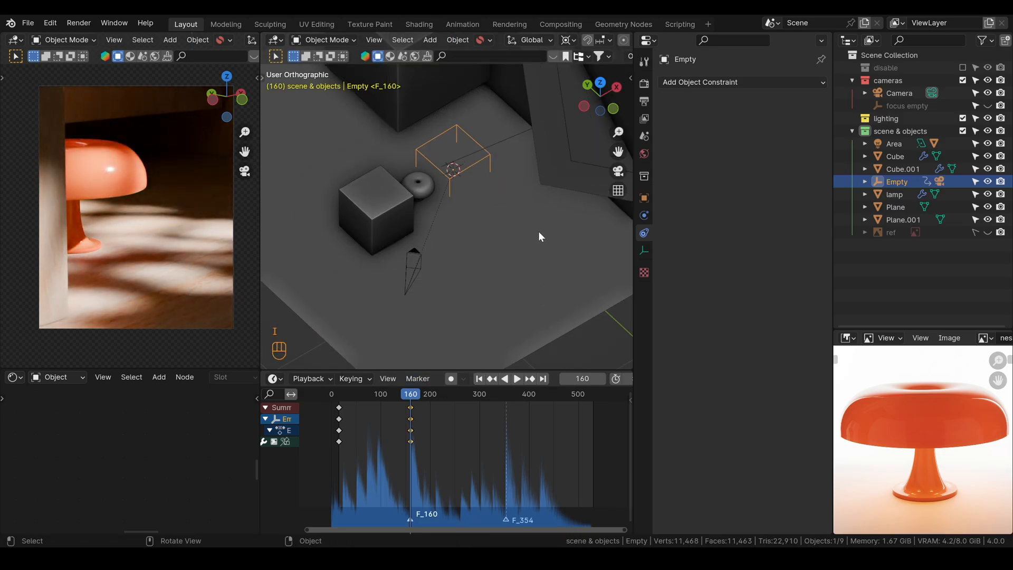
key("shift+Left")
scroll(596, 122, "down", 2)
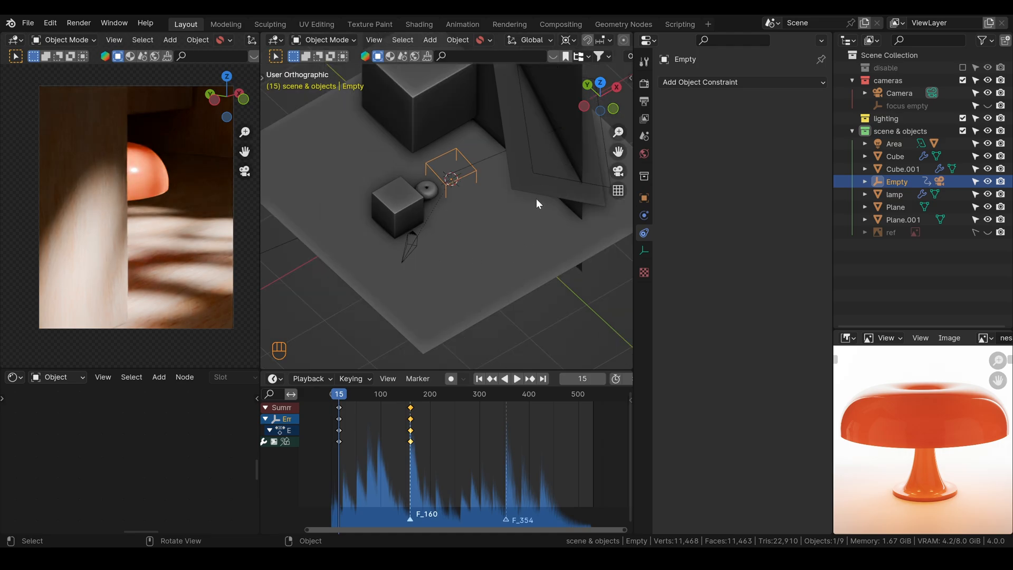
left_click(558, 128)
key("i")
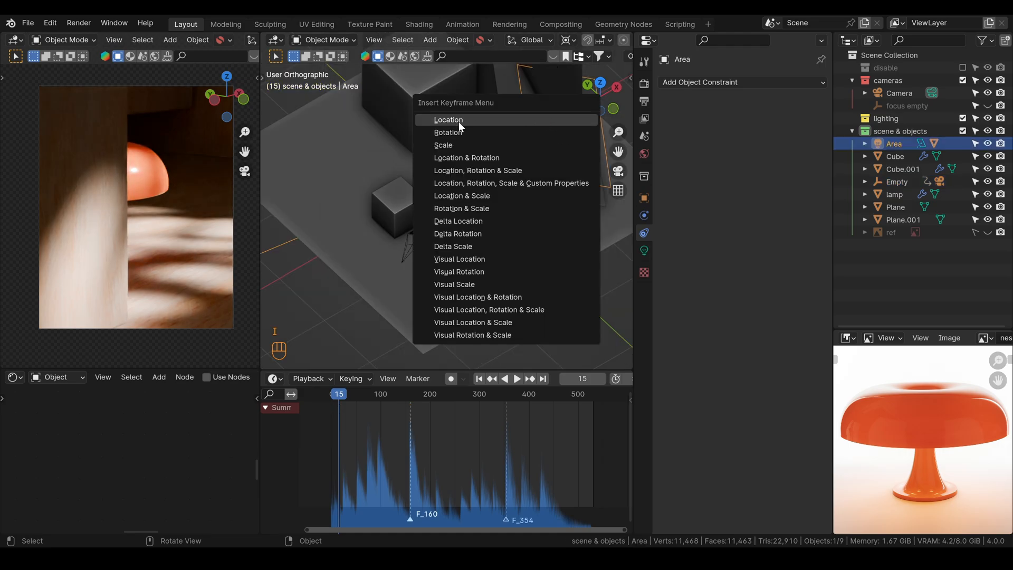
left_click(458, 122)
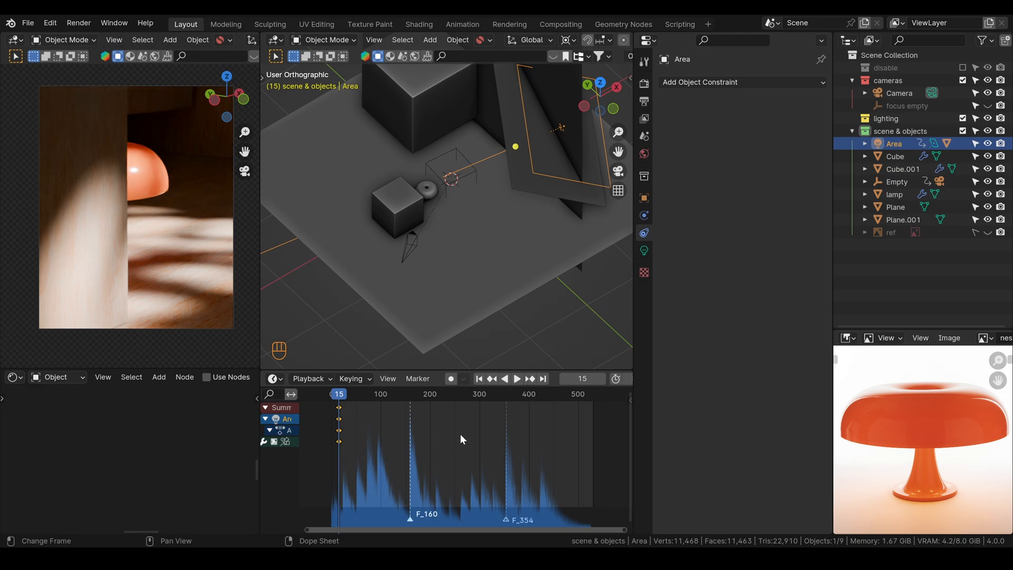
Jump to the F_160 marker, move the area light by about 14 cm and insert a Location keyframe there
left_click(417, 378)
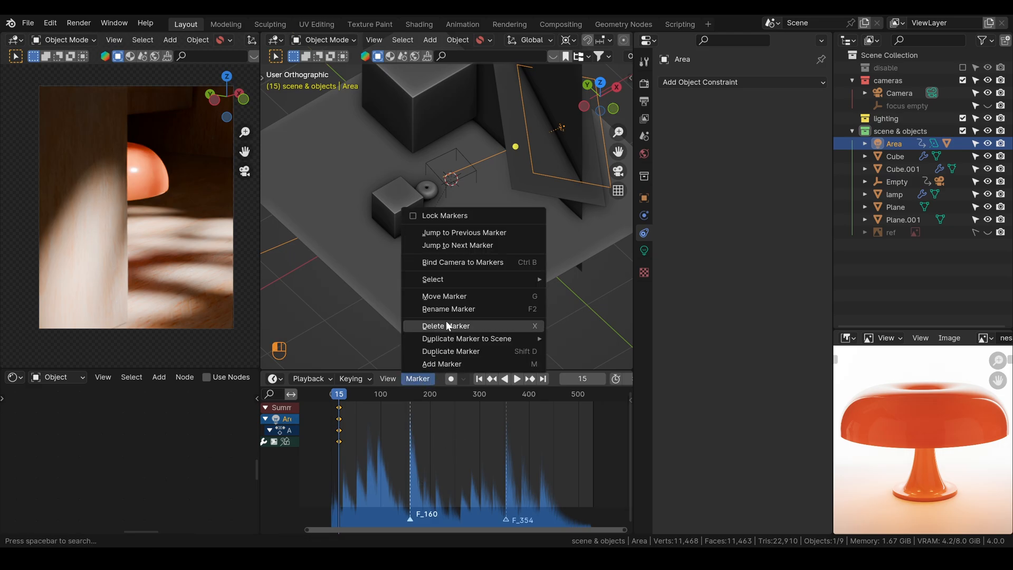
left_click(450, 244)
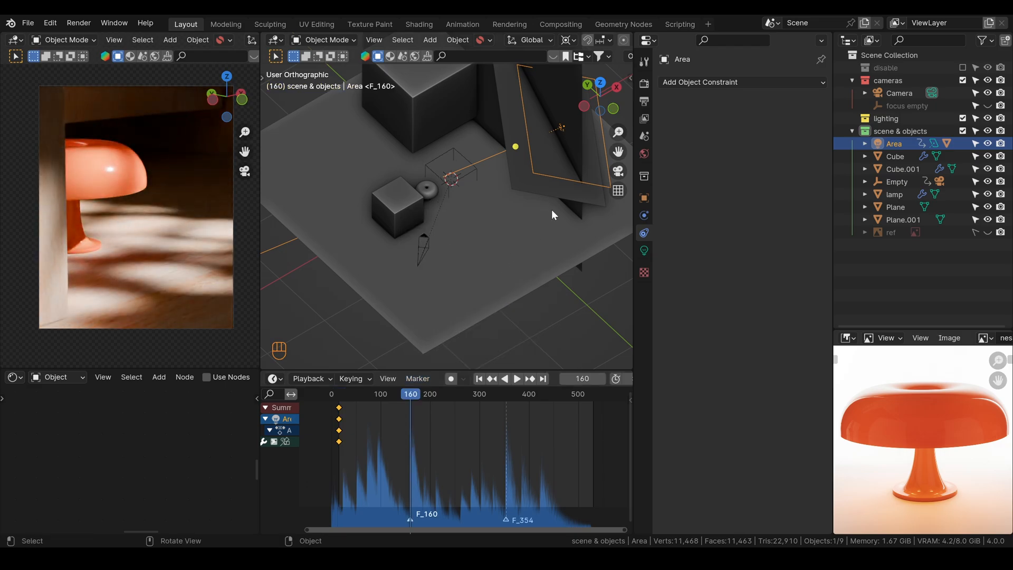
key("g")
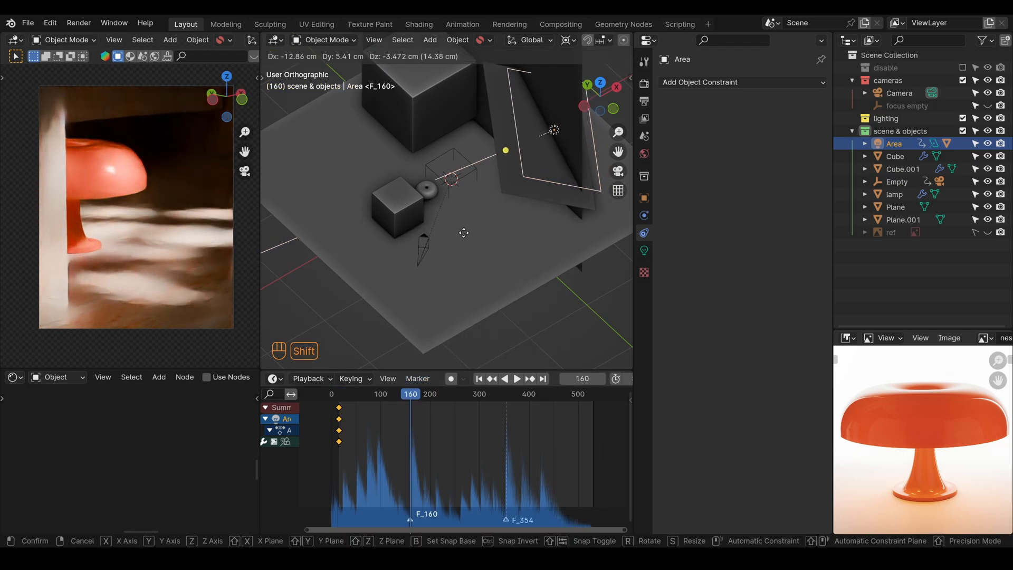
left_click(524, 214)
key("i")
left_click(433, 217)
Play back the camera and area light animation past frame 160, then return to the start frame
key("space")
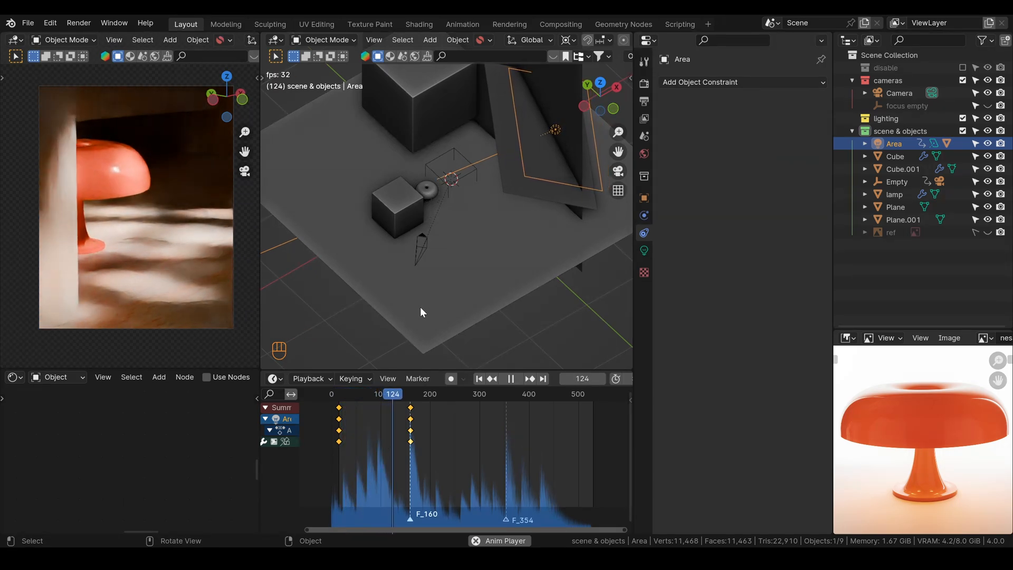
key("space")
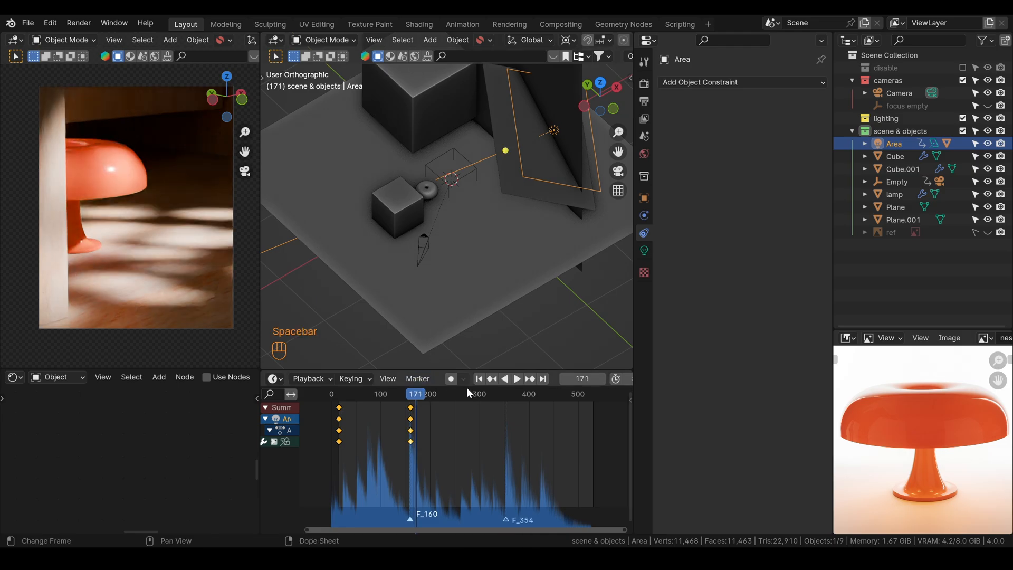
left_click(478, 379)
Enlarge the Shader Editor area below the camera view and turn it into a Graph Editor
left_click_drag(182, 369, 176, 309)
left_click(15, 318)
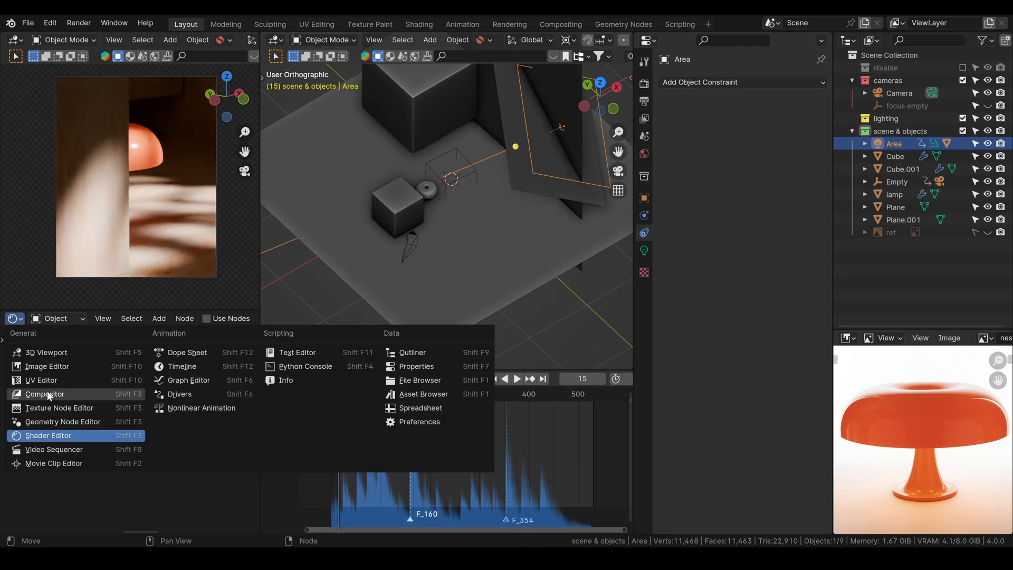
left_click(221, 379)
Delete the empty's X and Y Euler Rotation channels, keeping only Z Euler Rotation
left_click(470, 177)
left_click(476, 173)
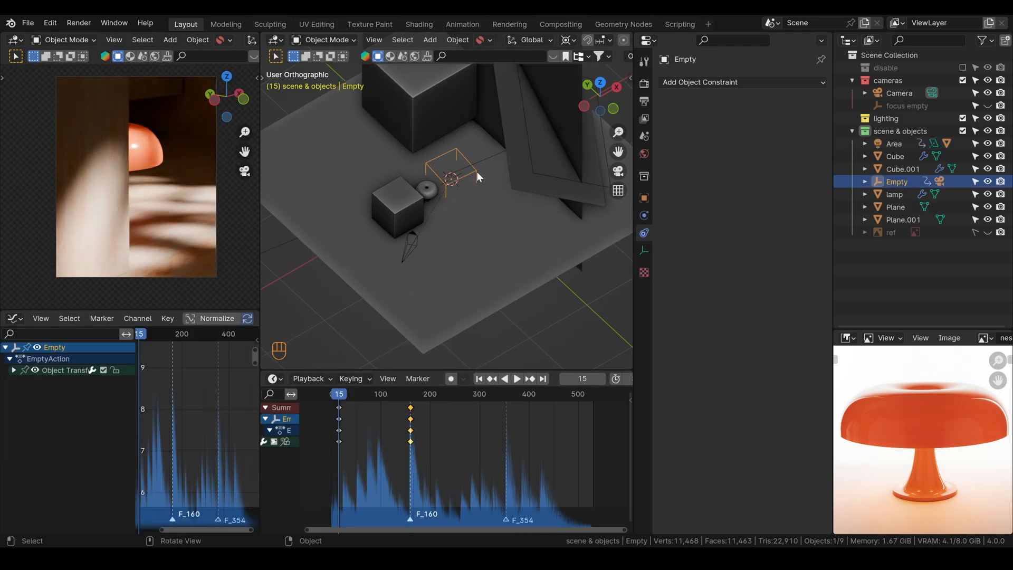
left_click(14, 371)
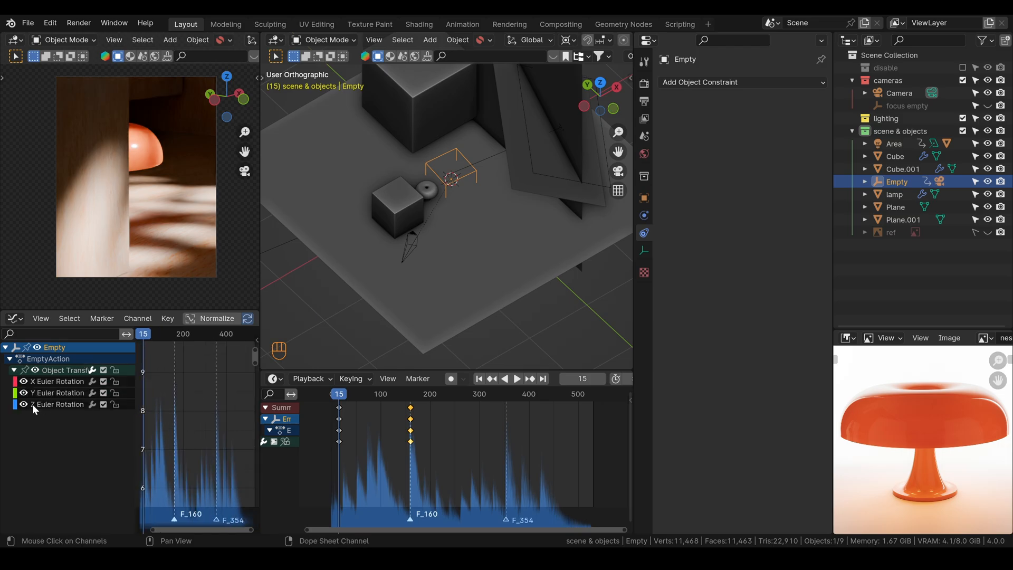
key("Delete")
left_click(56, 382)
key("Delete")
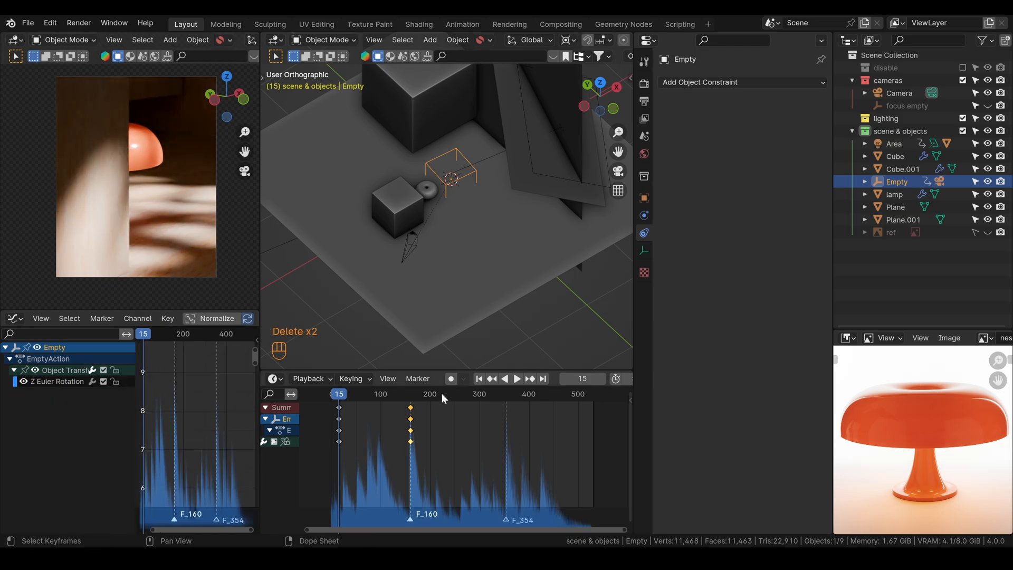
Maximize the Graph Editor on the Z Euler Rotation curve and turn off the waveform display for the Graph
key("space")
key("space")
key("KP_Decimal")
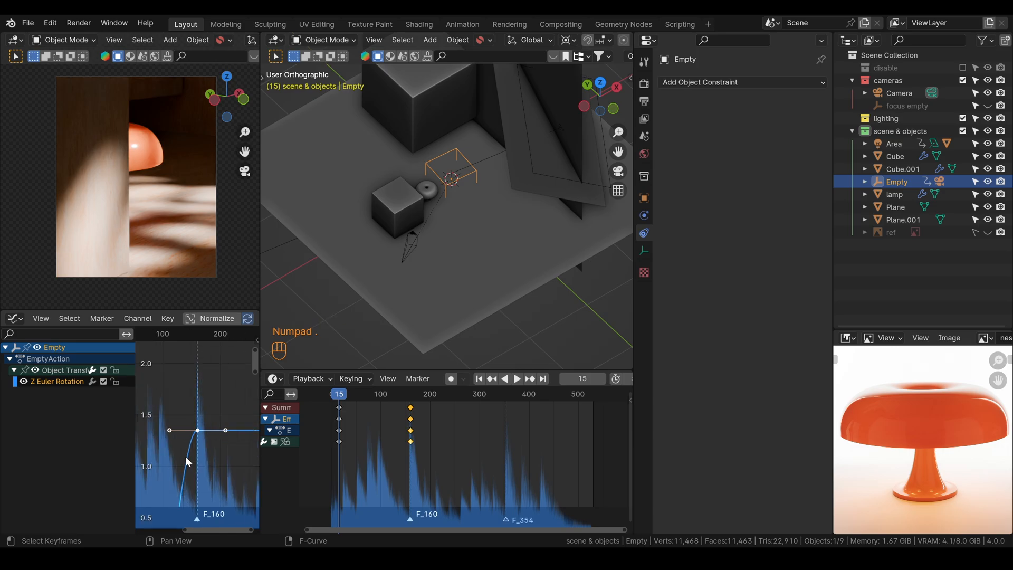
key("ctrl+space")
key("n")
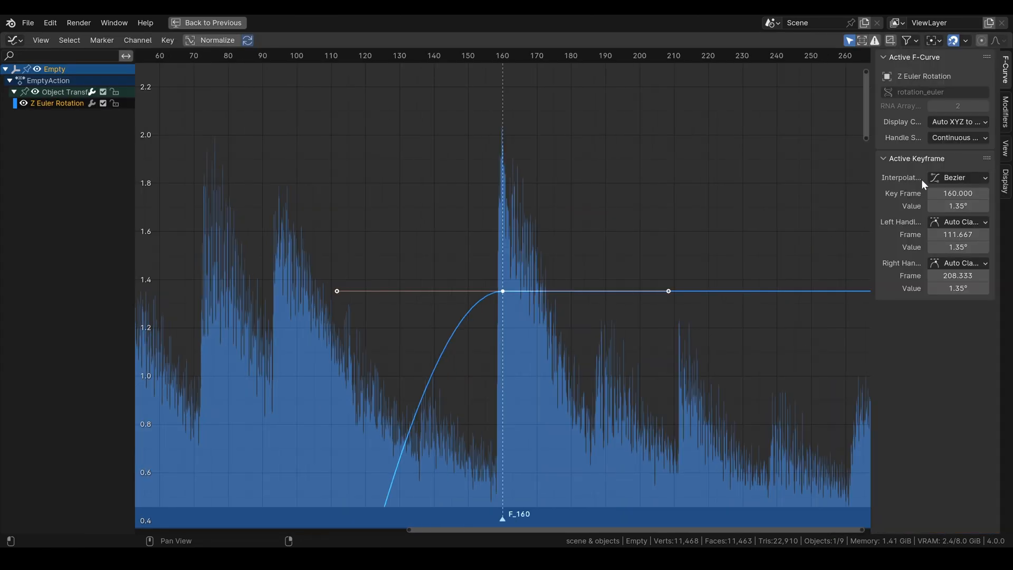
left_click(1005, 181)
left_click(941, 108)
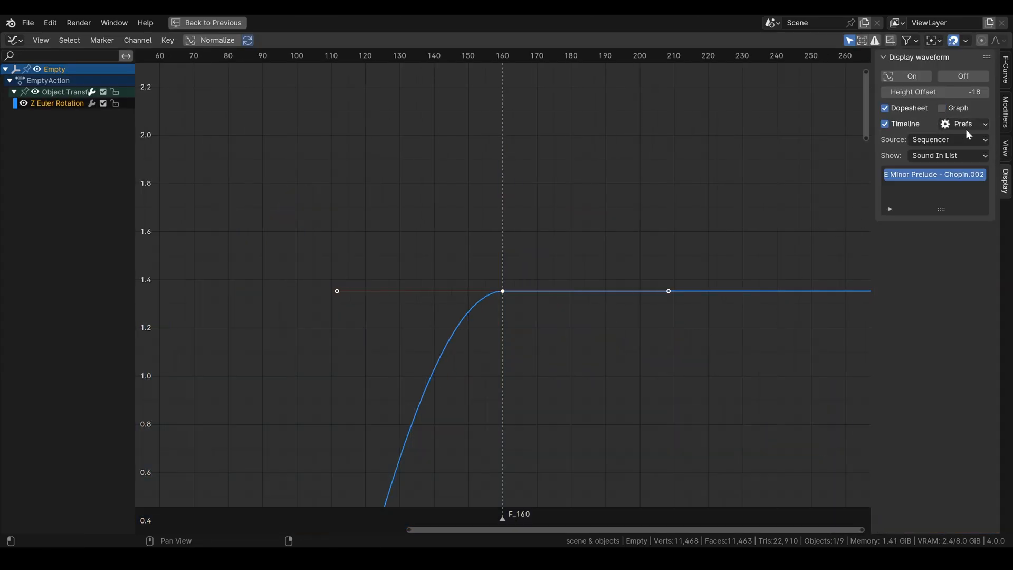
key("n")
Scale up the handles of the frame 160 keyframe for a longer ease-out, then restore the layout and preview playback
key("Home")
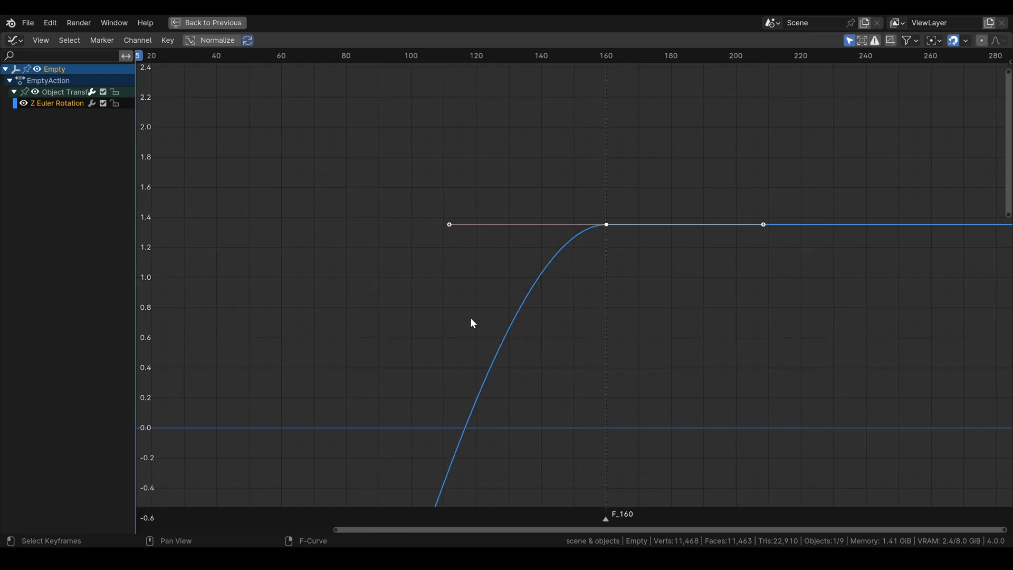
left_click(813, 83)
key("s")
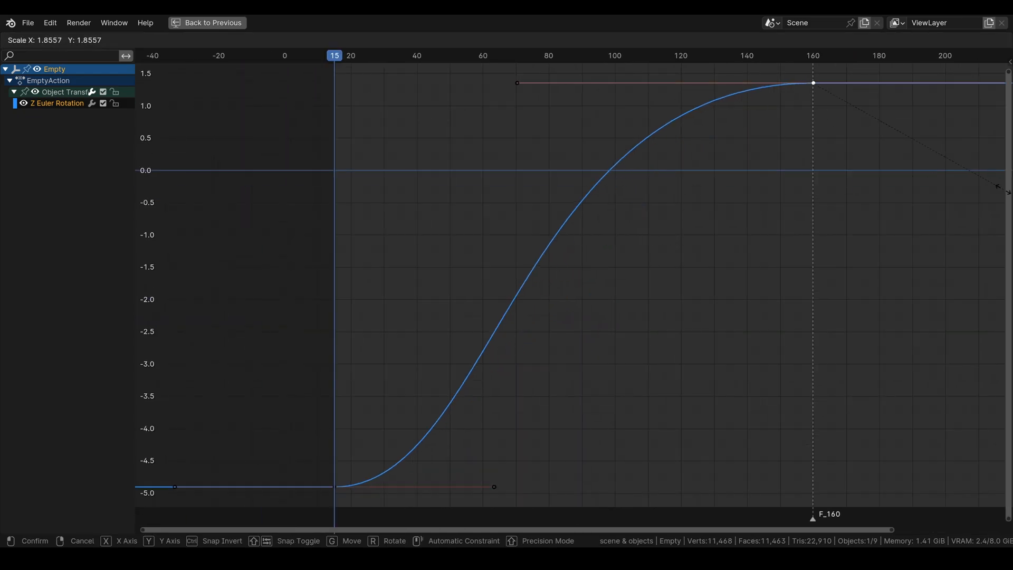
left_click(439, 340)
key("ctrl+space")
key("space")
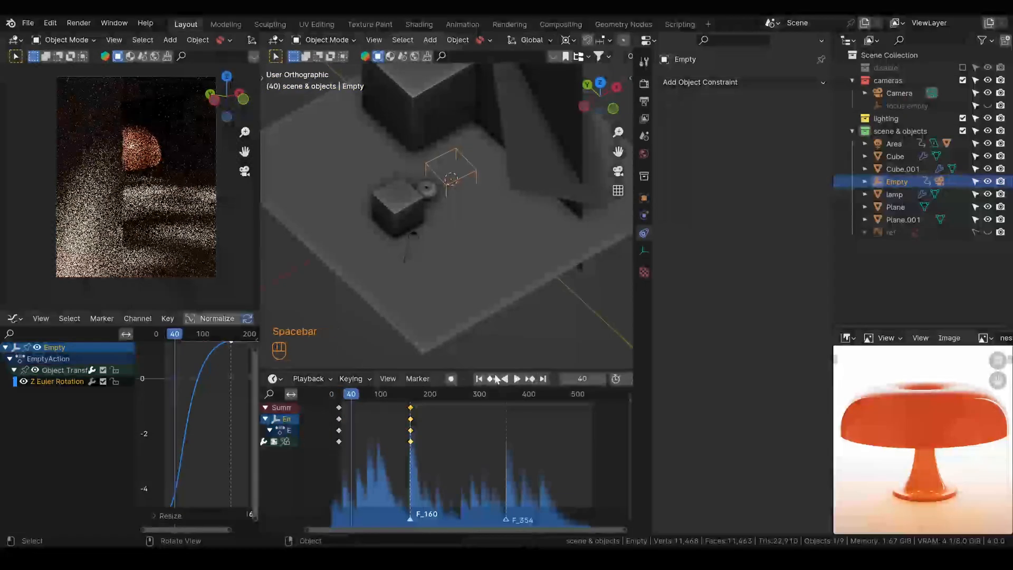
Save the file and preview the empty's eased rotation in playback from frame 15
key("ctrl+s")
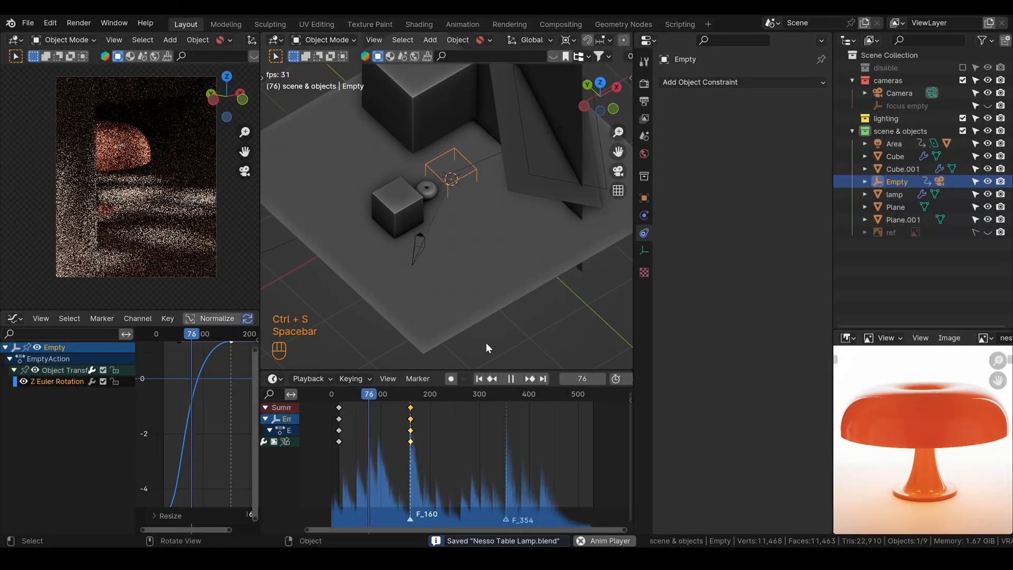
left_click(479, 378)
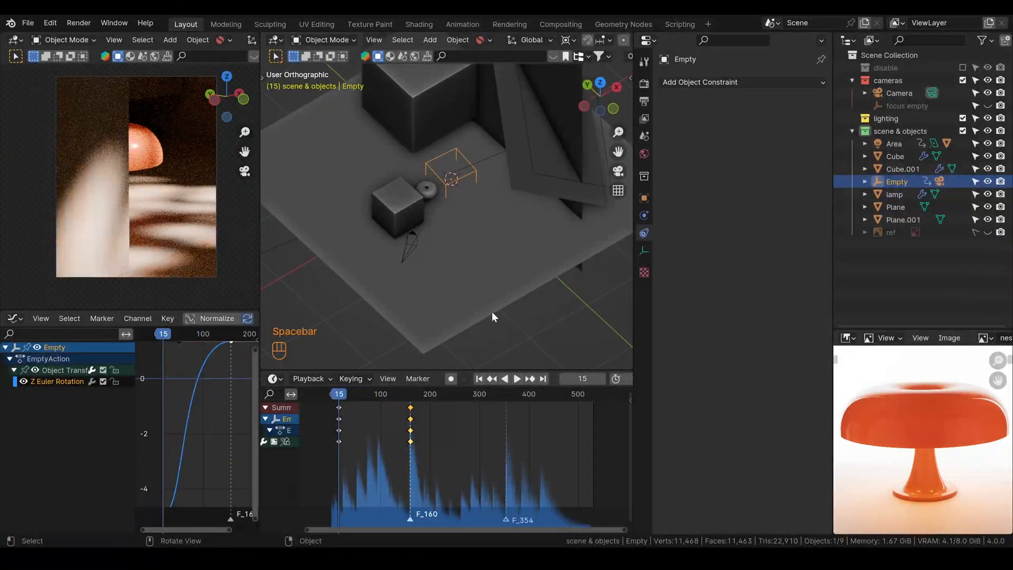
scroll(125, 215, "up", 1)
key("z")
key("z")
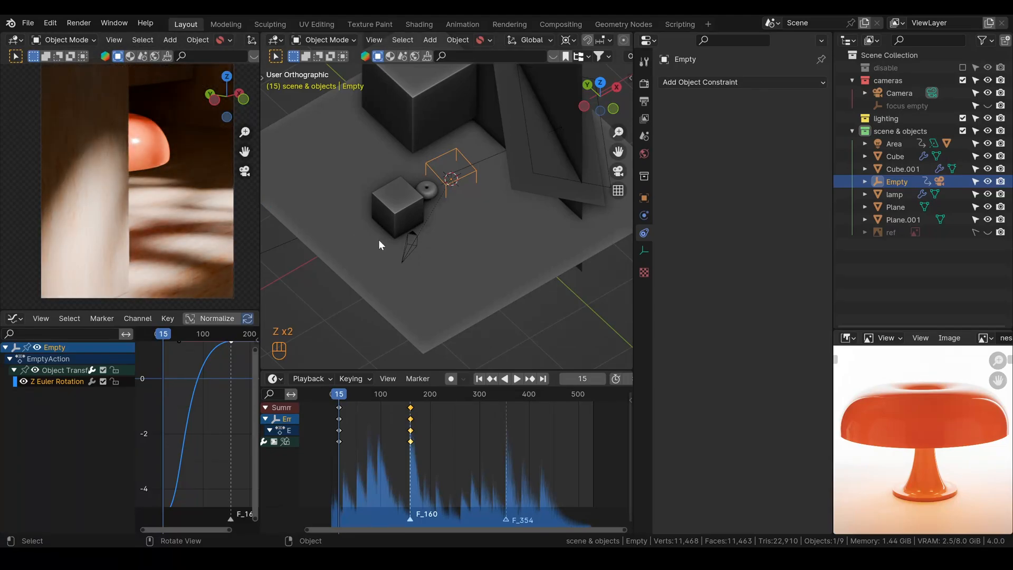
key("space")
key("space")
left_click(477, 378)
scroll(201, 428, "down", 7)
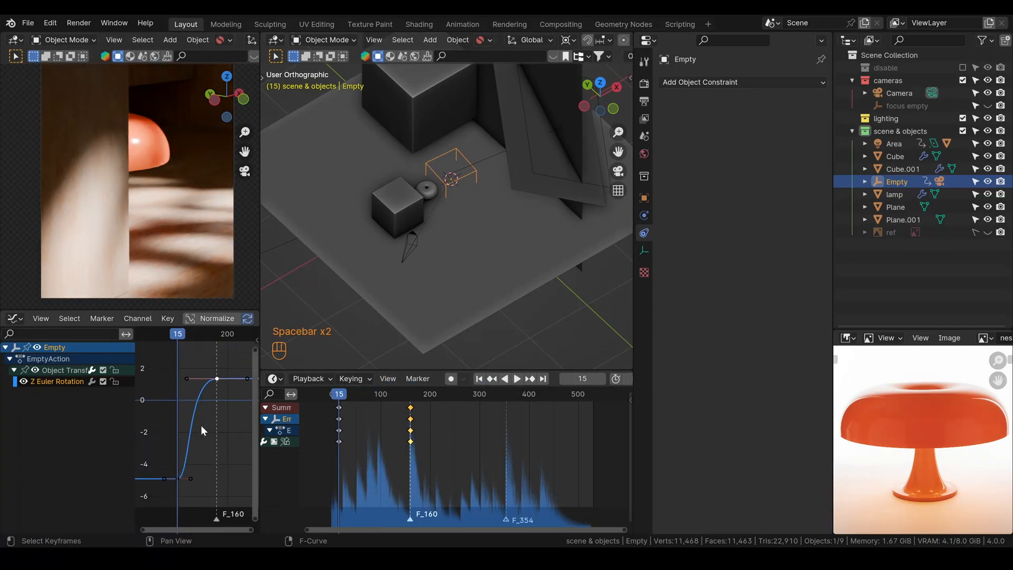
key("space")
key("space")
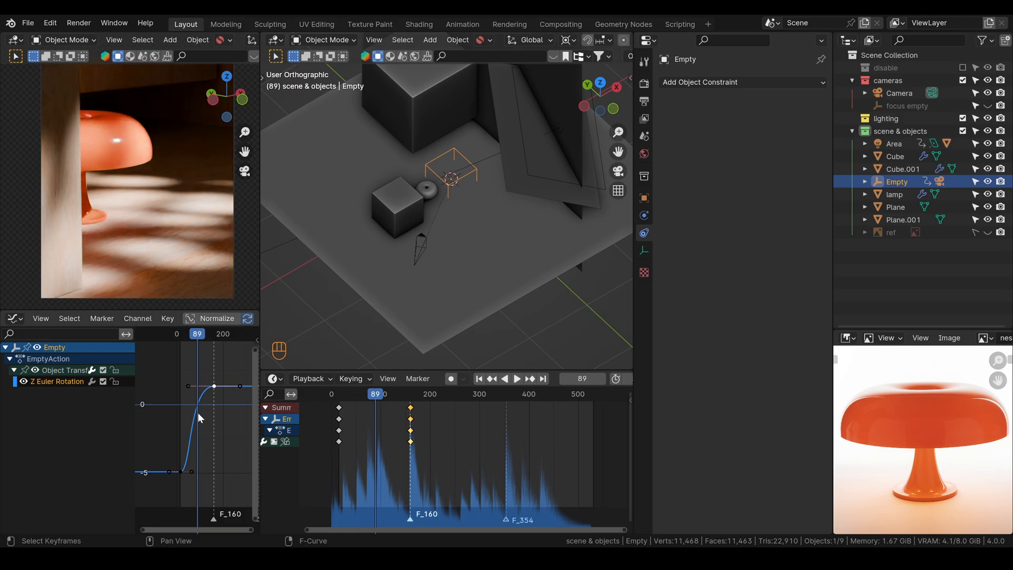
Undo the handle scaling of the frame 160 keyframe on the Z Euler Rotation curve in the maximized Graph Editor
key("shift+Left")
key("ctrl+space")
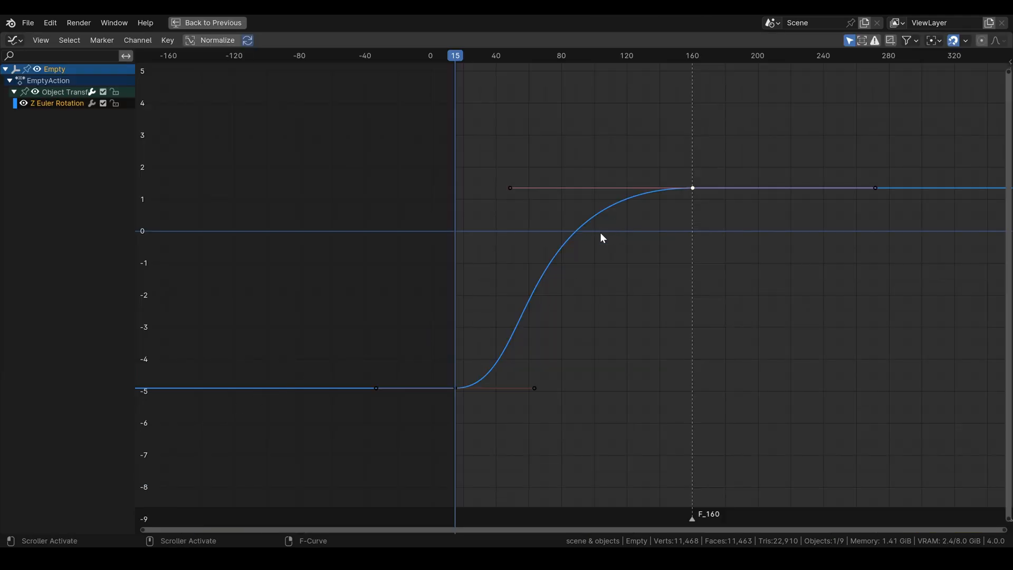
key("ctrl+z")
key("ctrl+z")
key("ctrl+z")
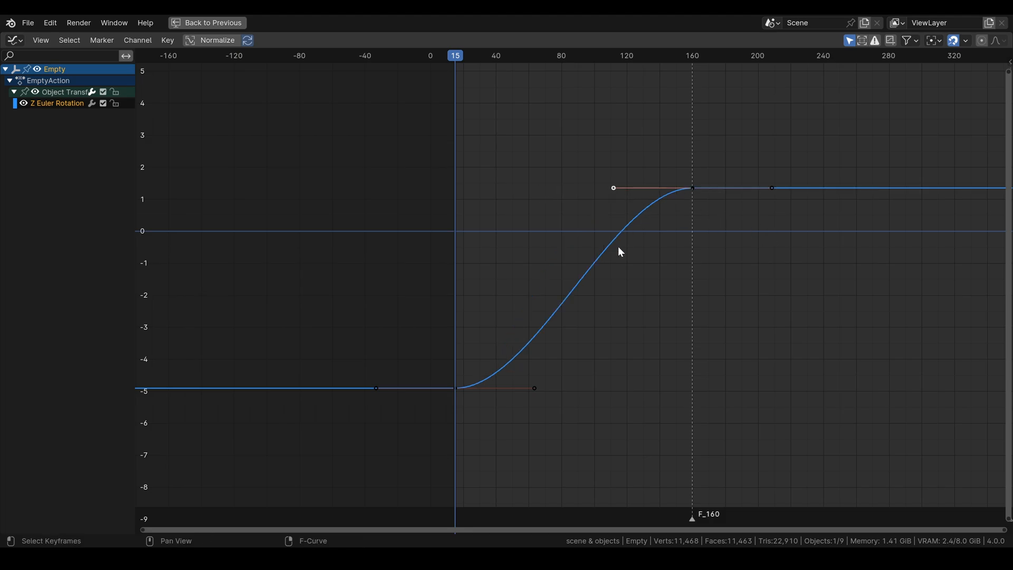
left_click_drag(562, 56, 578, 56)
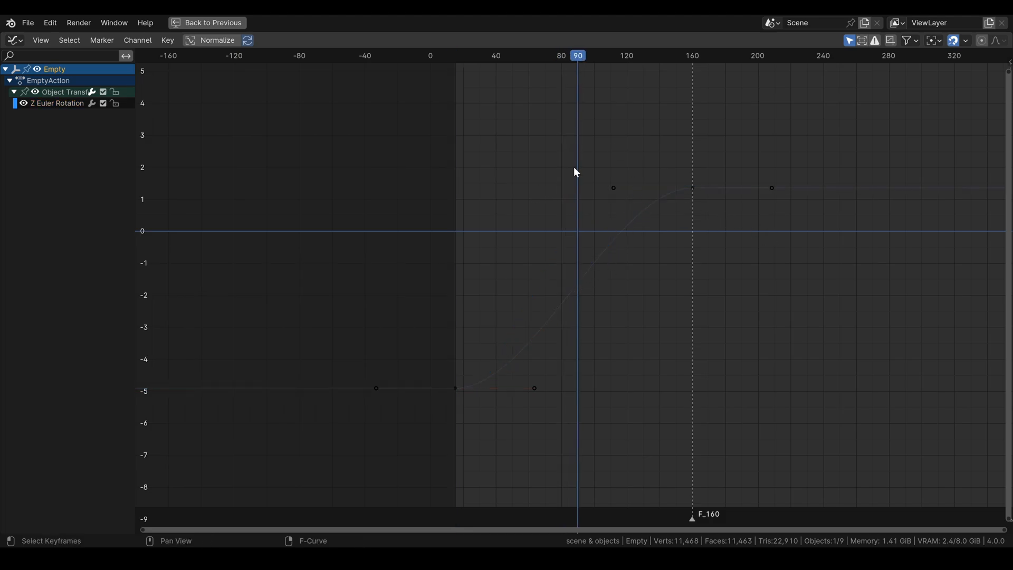
right_click(597, 155)
left_click(576, 237)
key("ctrl+z")
Insert a keyframe at frame 85 on only the selected Z Euler Rotation channel
left_click(549, 56)
left_click(42, 104)
left_click_drag(558, 55, 570, 56)
key("i")
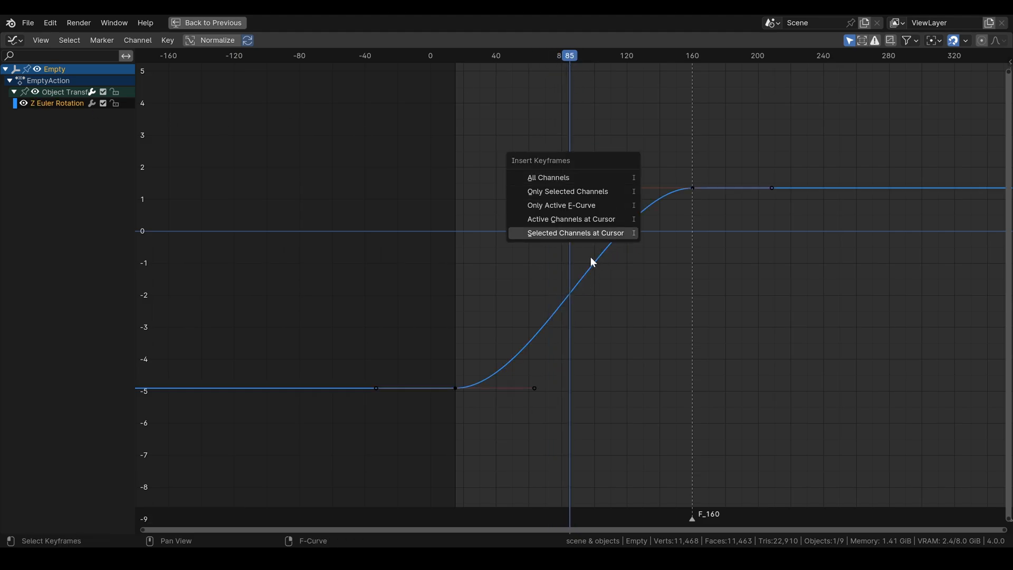
left_click(573, 192)
Rotate the handles of the frame 85 keyframe to a nearly horizontal angle
key("r")
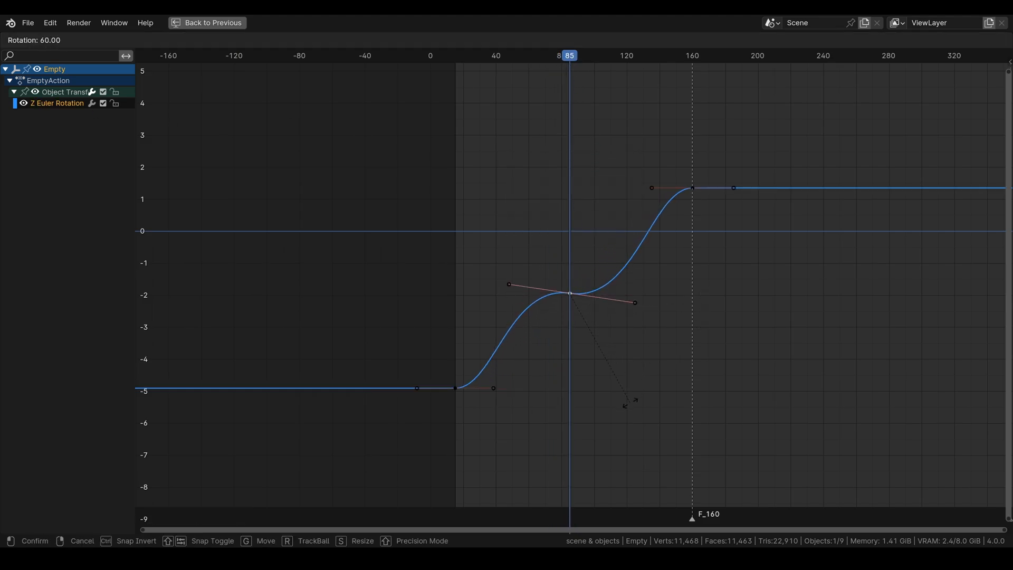
left_click(655, 314)
left_click(692, 187)
left_click(571, 293, "shift")
key("s")
right_click(743, 280)
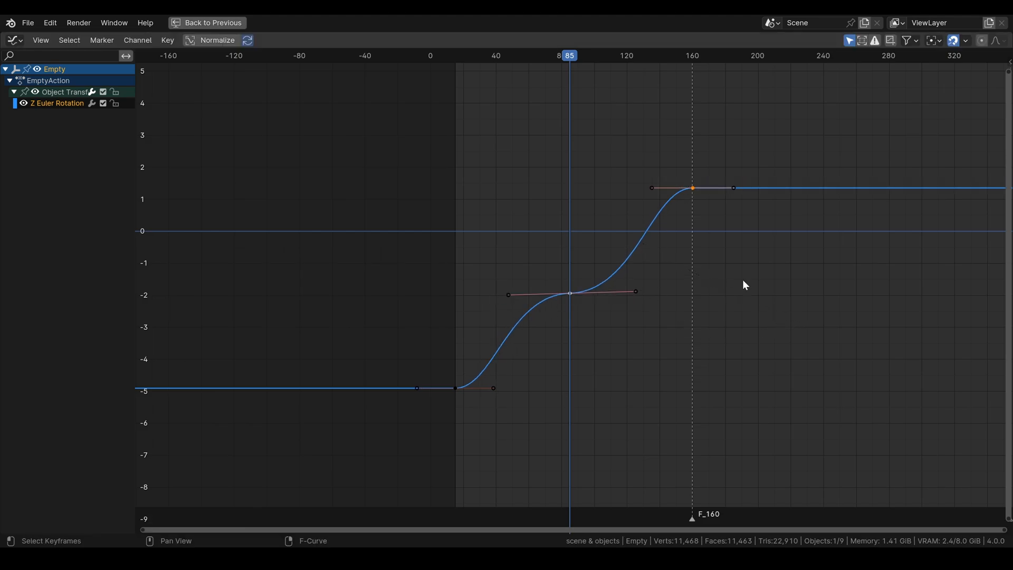
Fine-tune the rotation of the frame 85 keyframe's handles so they lie flat
left_click(652, 188)
left_click(591, 290)
left_click(571, 293)
key("r")
left_click(702, 315)
key("s")
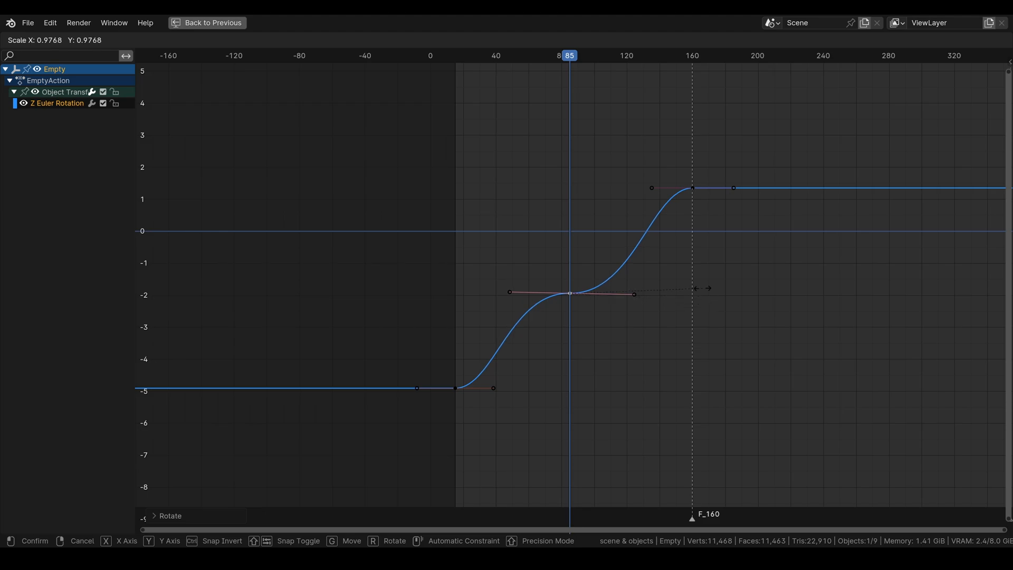
key("r")
left_click(710, 286)
key("s")
right_click(777, 306)
Lengthen the right handle of the frame 85 keyframe, then restore the layout and preview playback
left_click(636, 294)
key("s")
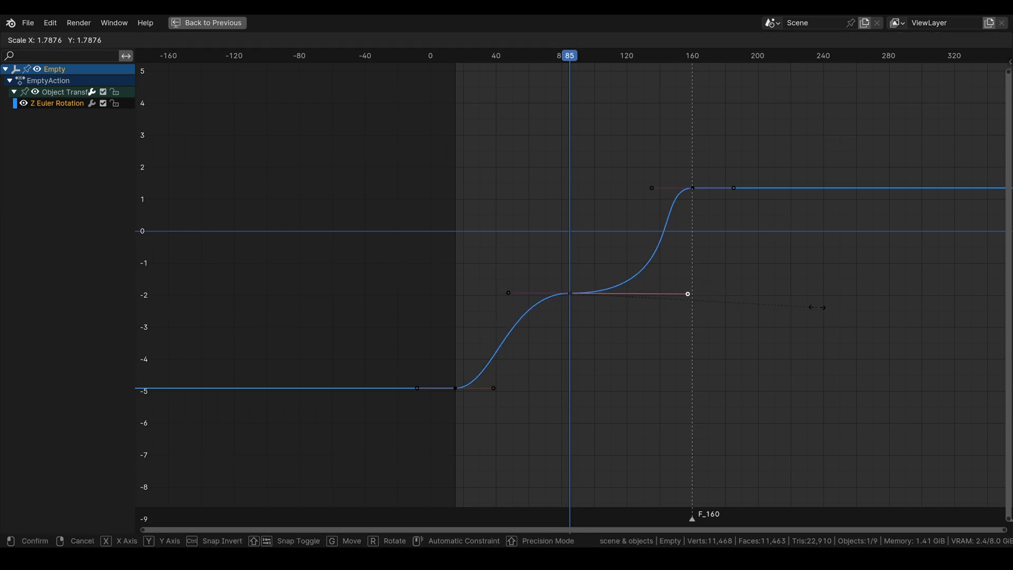
left_click(848, 300)
key("ctrl+space")
key("space")
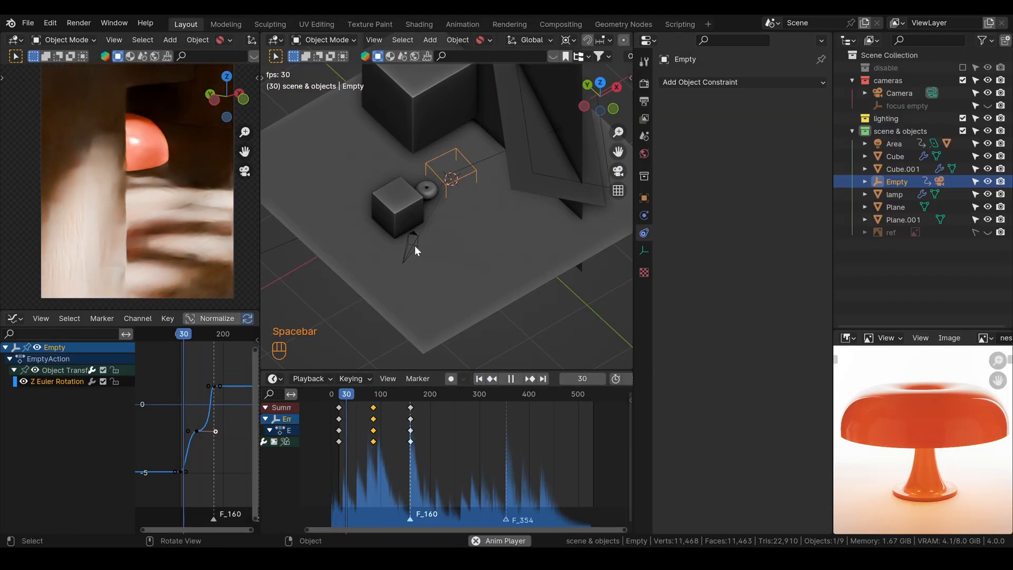
key("space")
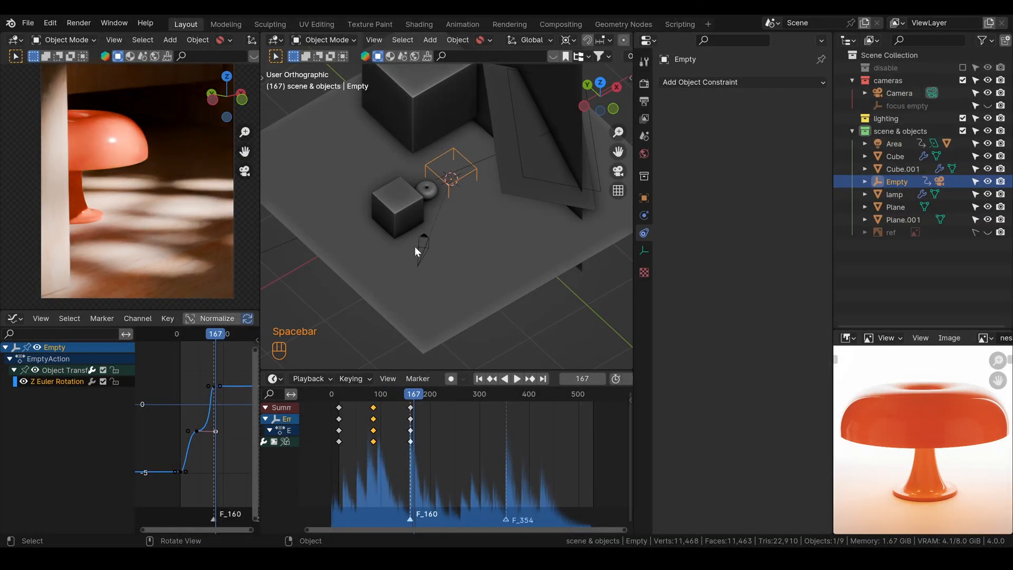
key("space")
Maximize the Graph Editor again and shorten the right handle of the frame 85 keyframe to about frame 113
key("ctrl+space")
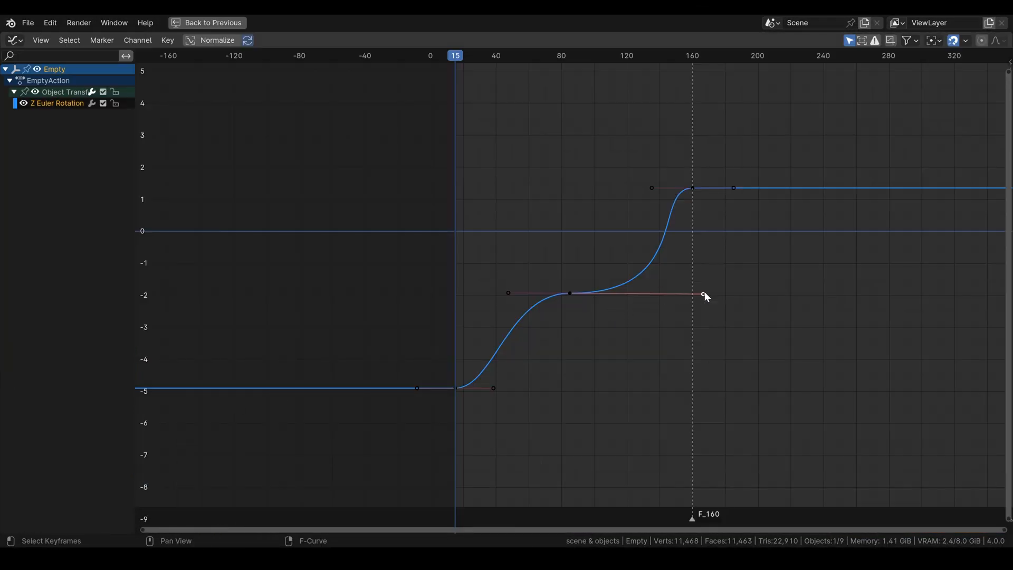
key("s")
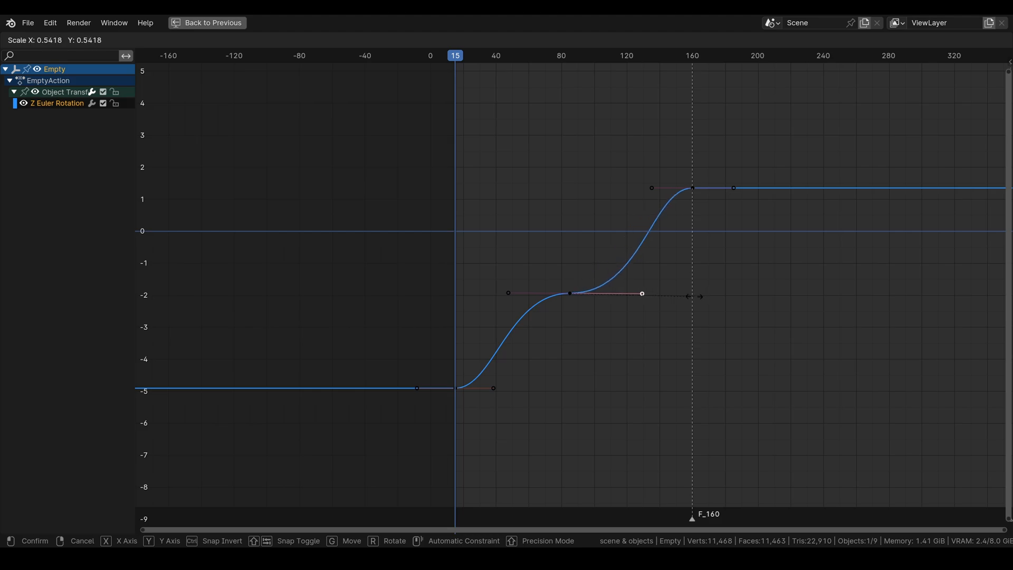
right_click(652, 294)
left_click(571, 293)
left_click(703, 293)
key("s")
left_click(634, 295)
left_click(677, 307)
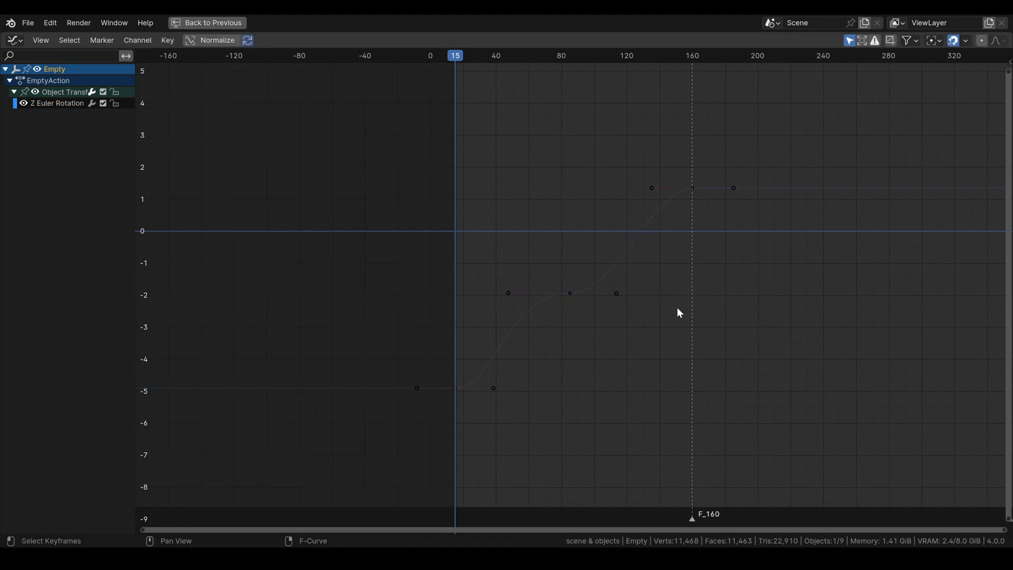
Shorten the left handle of the frame 85 keyframe, then scale up both of its handles together
left_click(508, 293)
key("s")
left_click(529, 293)
left_click(571, 293)
key("s")
left_click(727, 309)
Lengthen the left handle of the frame 160 keyframe to about frame 72 and restore the layout
left_click(652, 188)
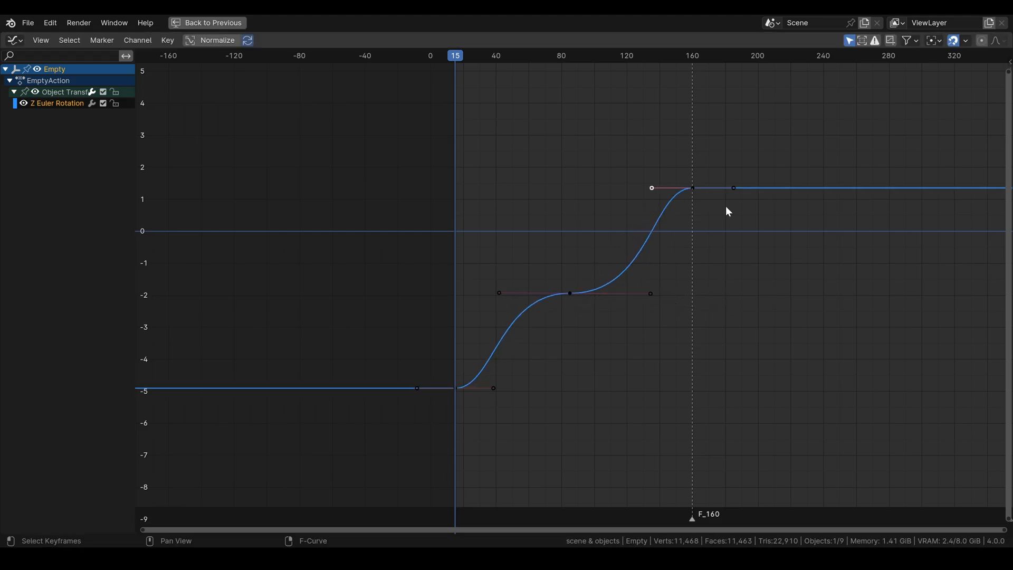
key("s")
left_click(555, 271)
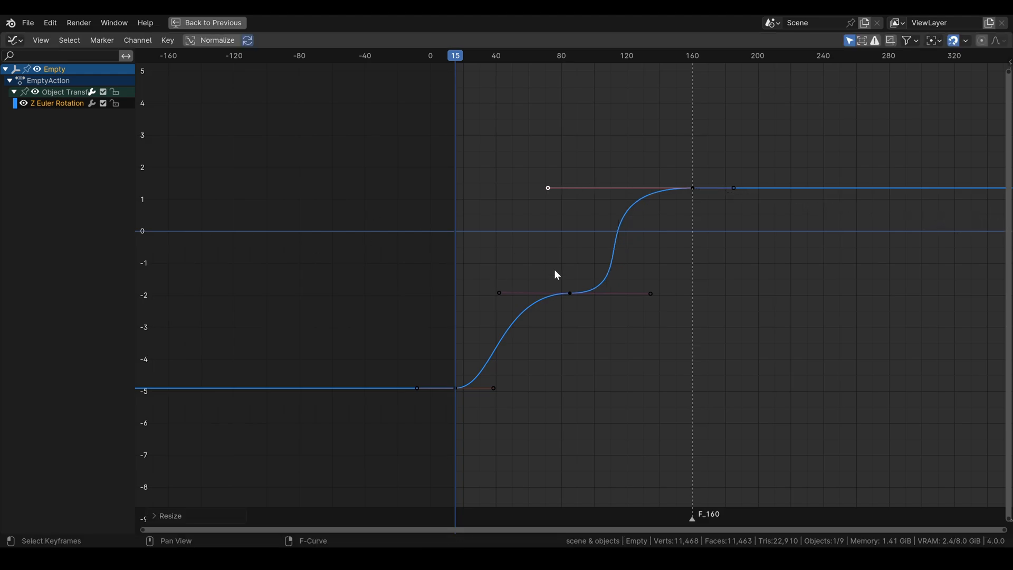
key("space")
key("ctrl+space")
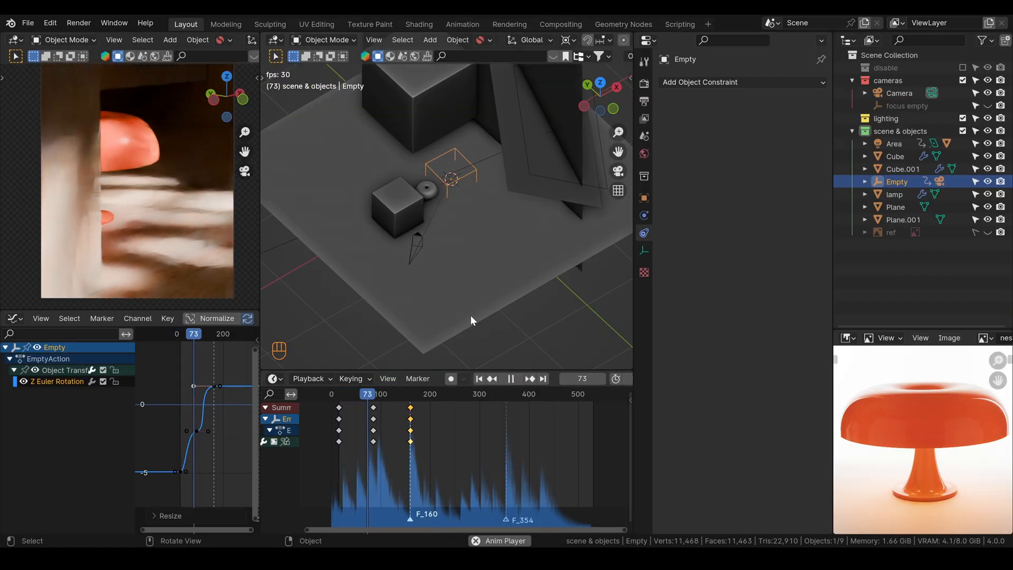
Preview the camera move with the reshaped curve in playback, then save the file
key("space")
key("space")
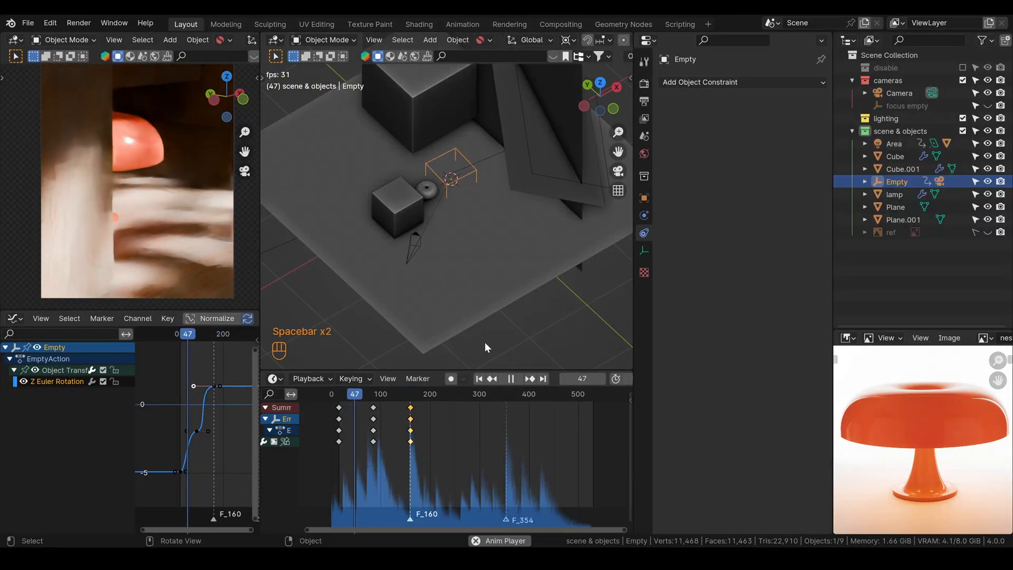
key("space")
key("ctrl+s")
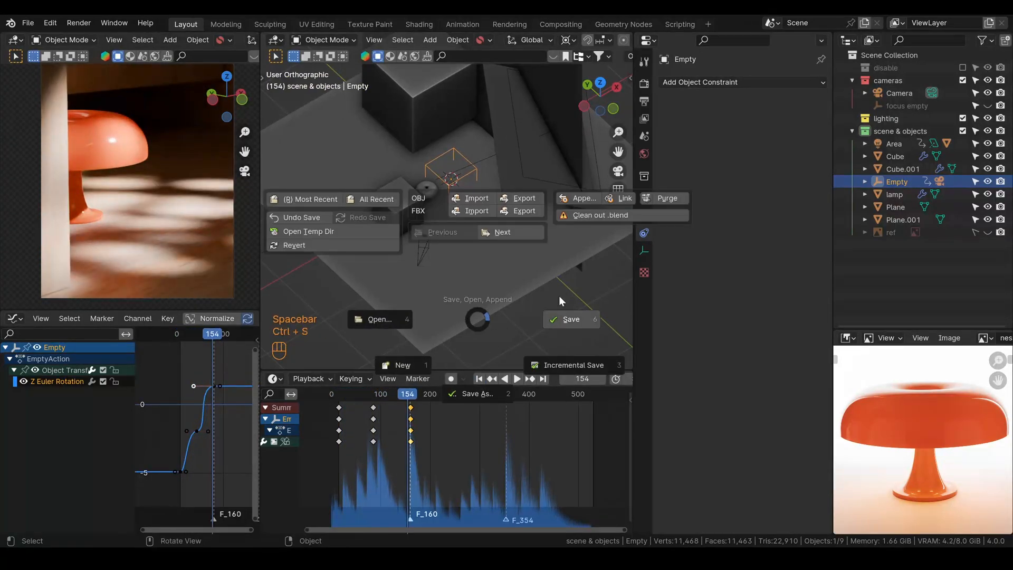
left_click(570, 314)
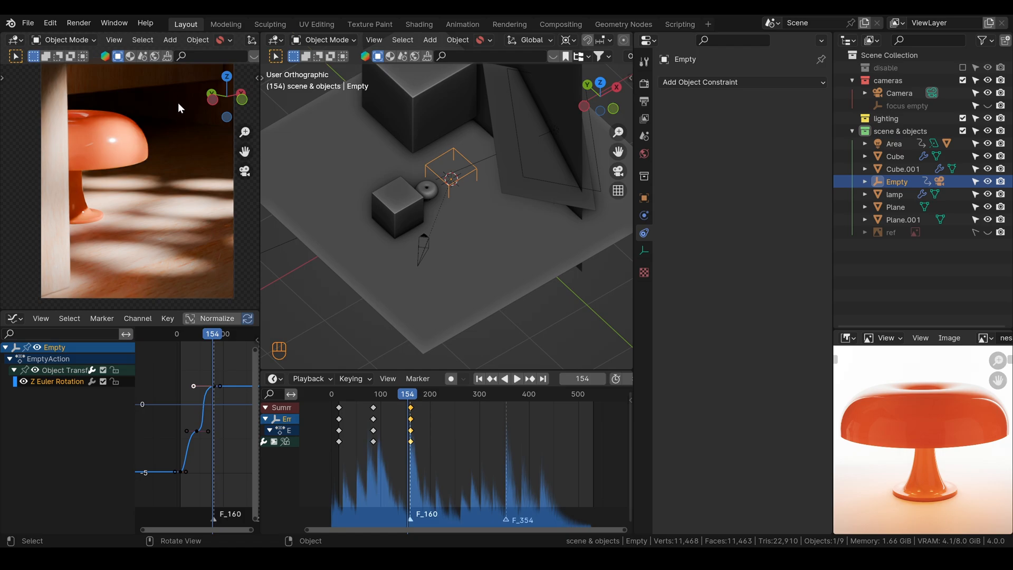
left_click(529, 378)
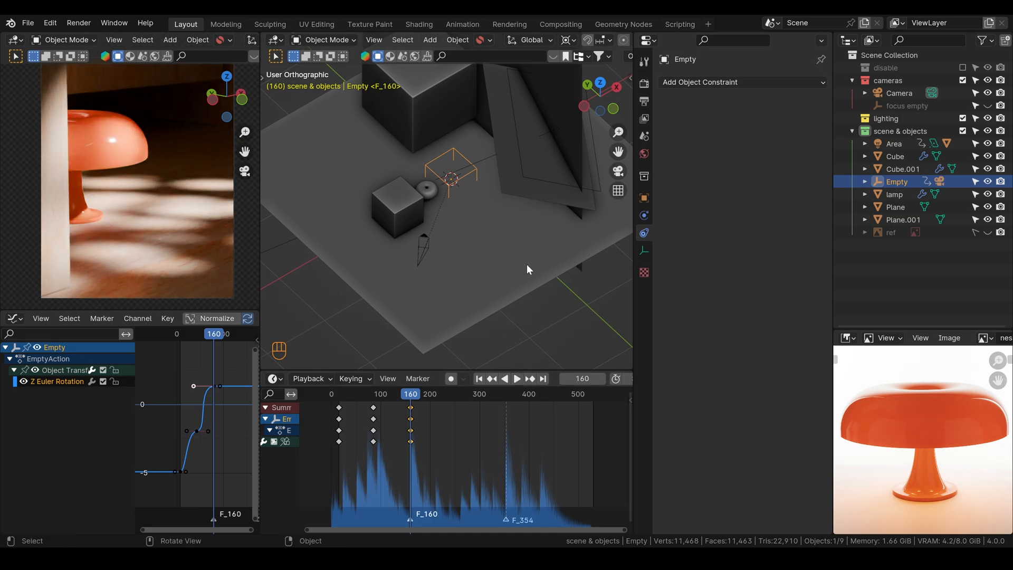
left_click(27, 23)
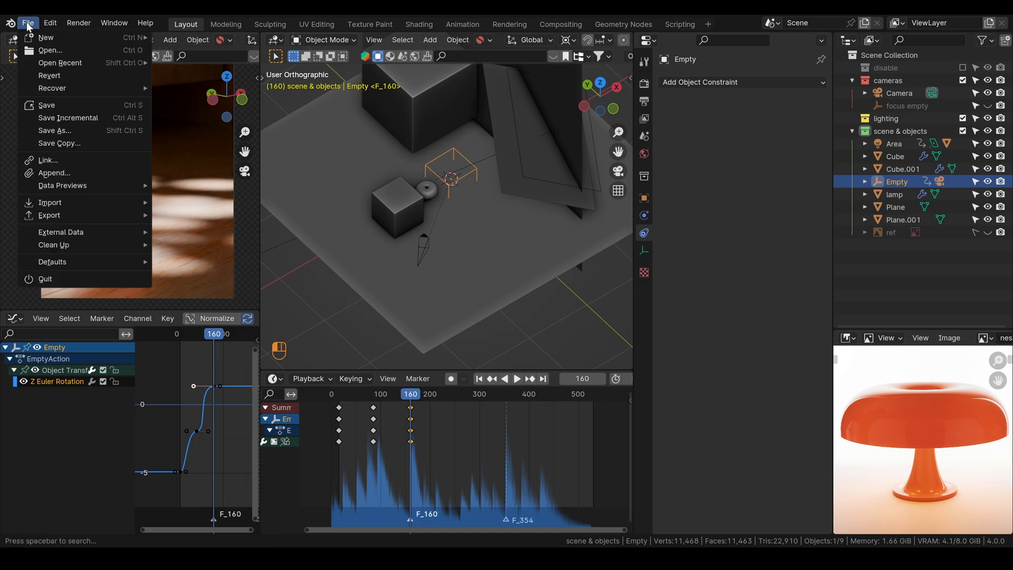
left_click(68, 118)
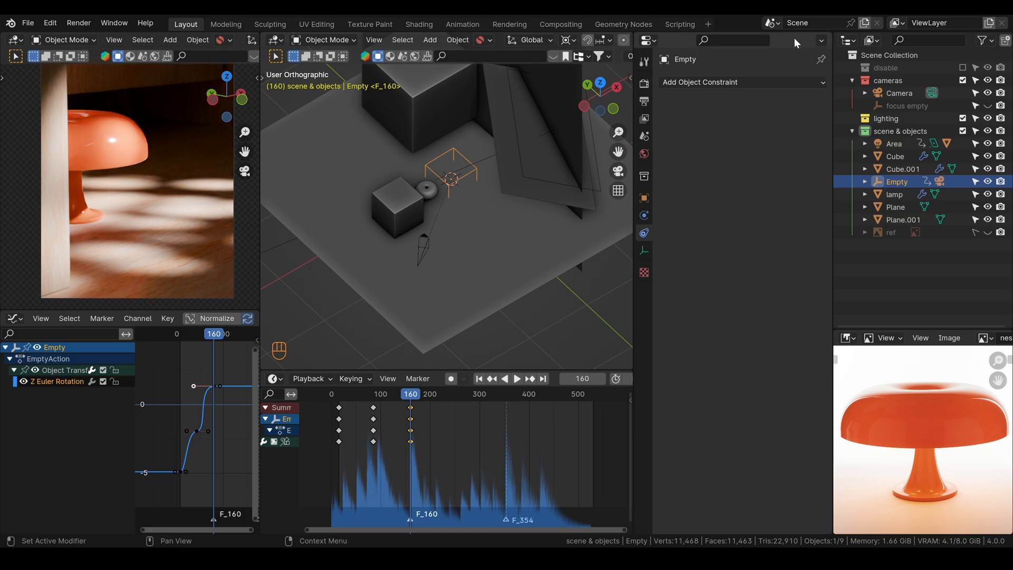
left_click(772, 23)
left_click(865, 24)
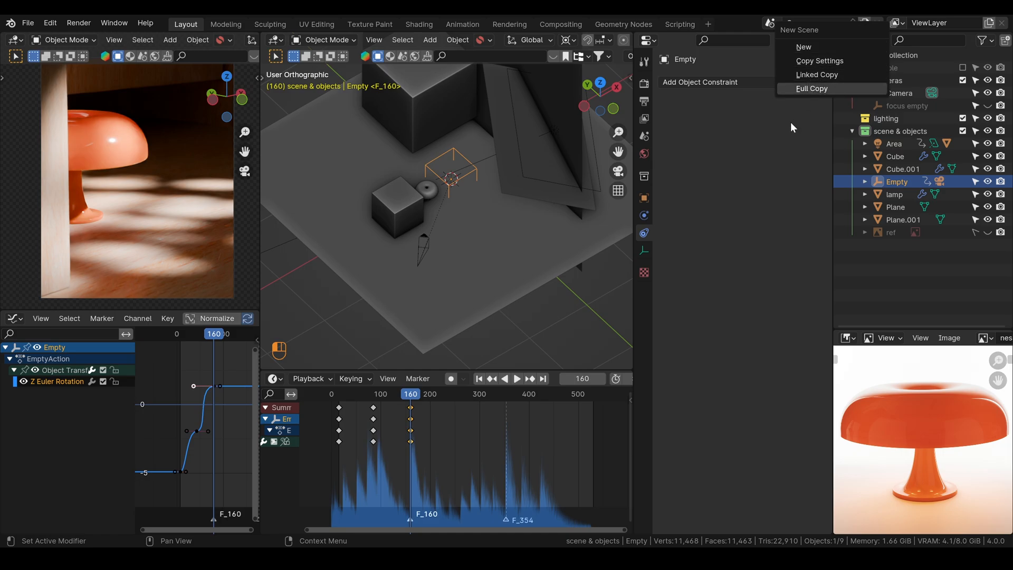
left_click(865, 22)
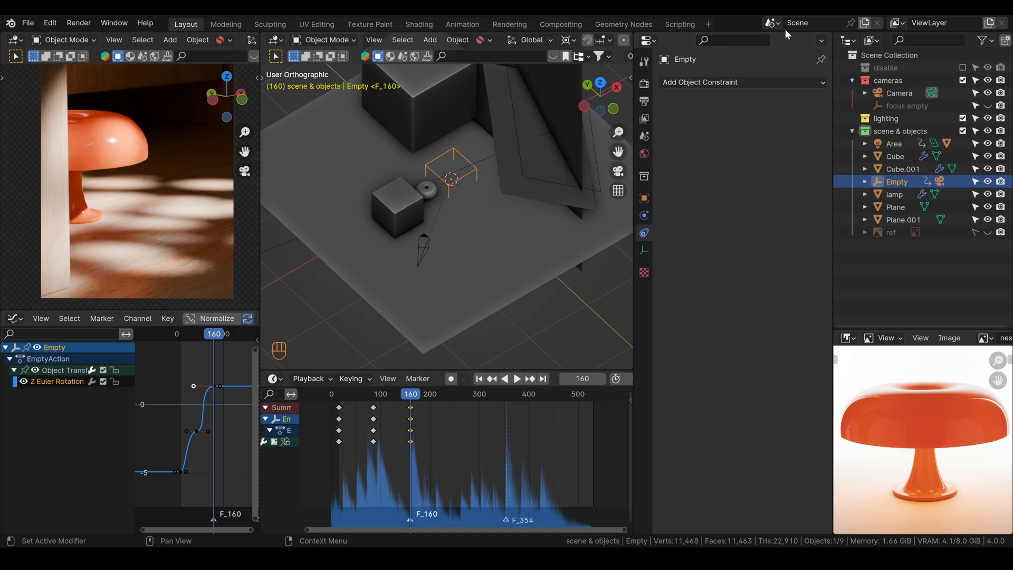
Display the lamp's material settings, then save the file incrementally as Nesso Table Lamp_001.blend
left_click(427, 190)
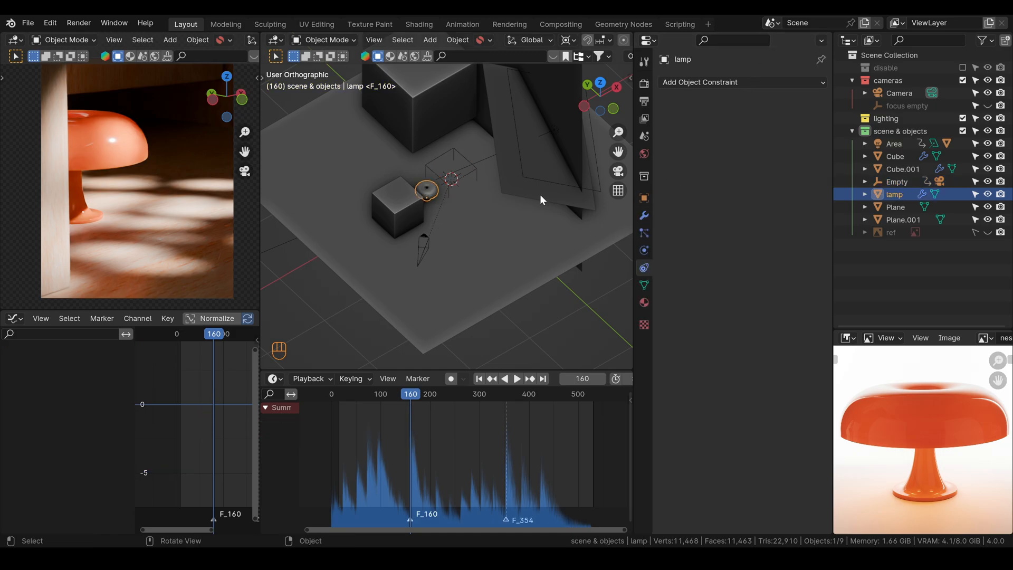
left_click(643, 302)
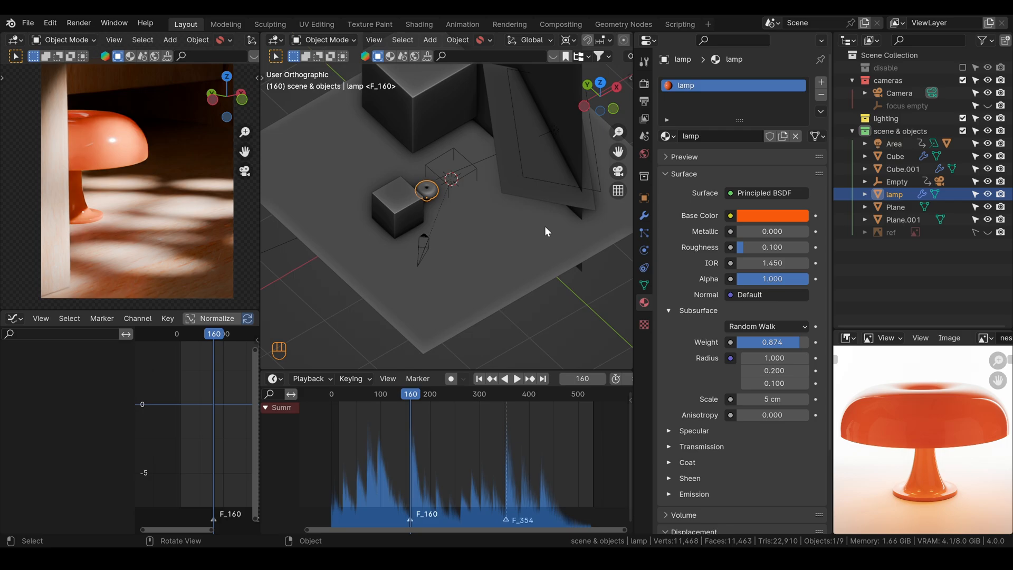
key("ctrl+s")
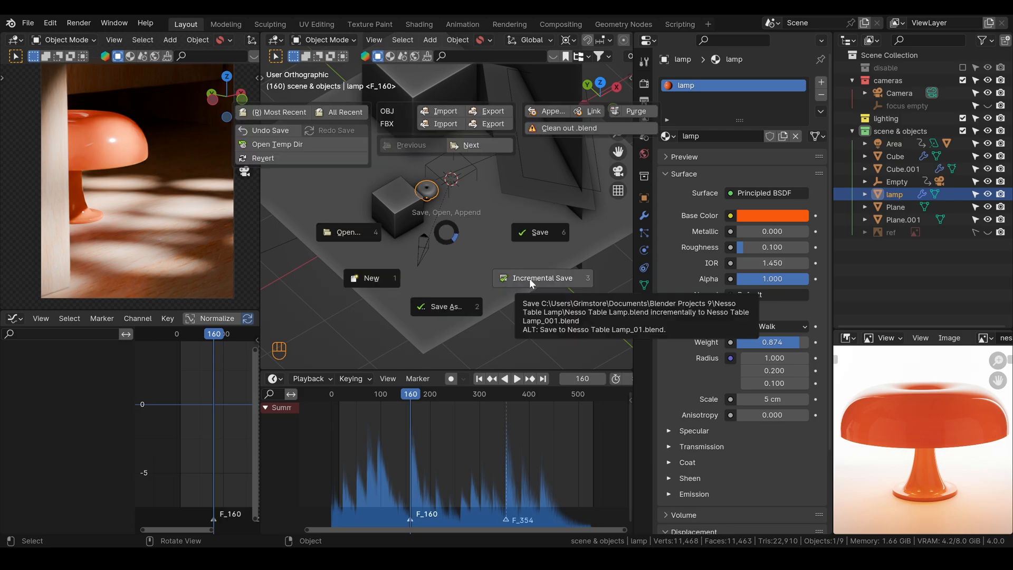
left_click(530, 277)
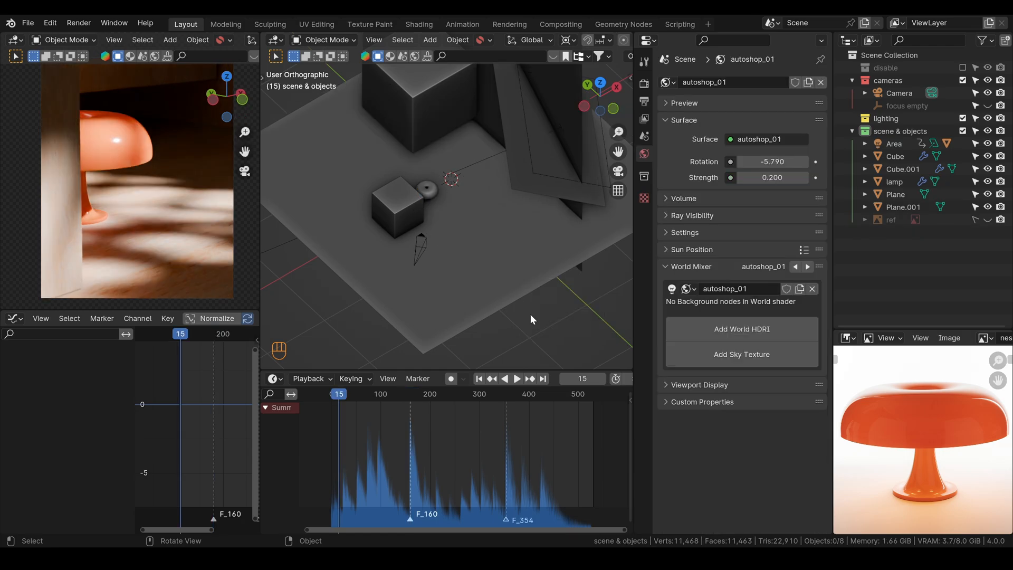
Clear the camera's rotation so it faces straight down, then raise it along the Z axis
left_click(422, 240)
key("alt+r")
key("g")
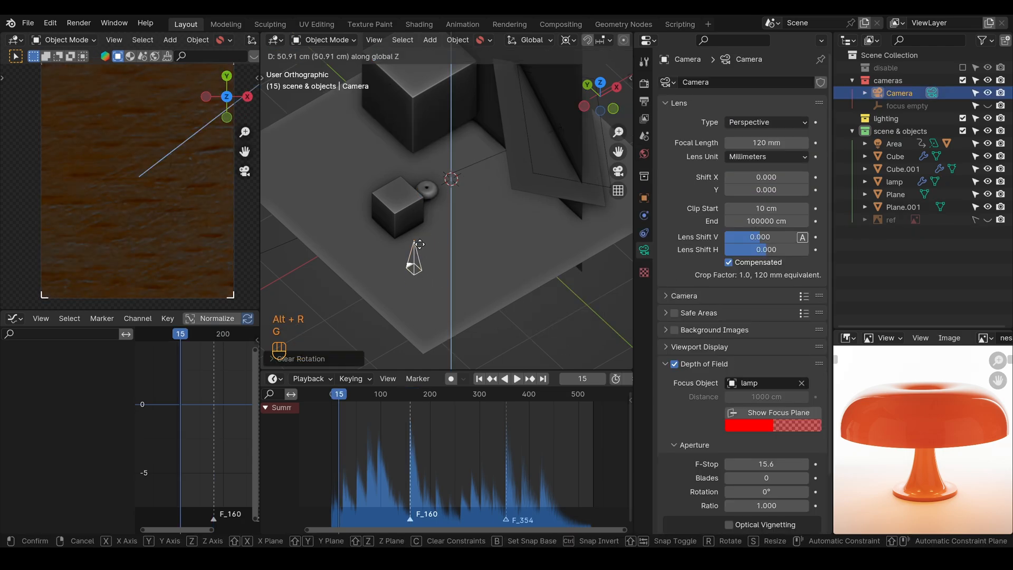
key("z")
left_click(427, 106)
In top view, move the camera to between the small cube and the lamp to frame both from above
left_click(600, 83)
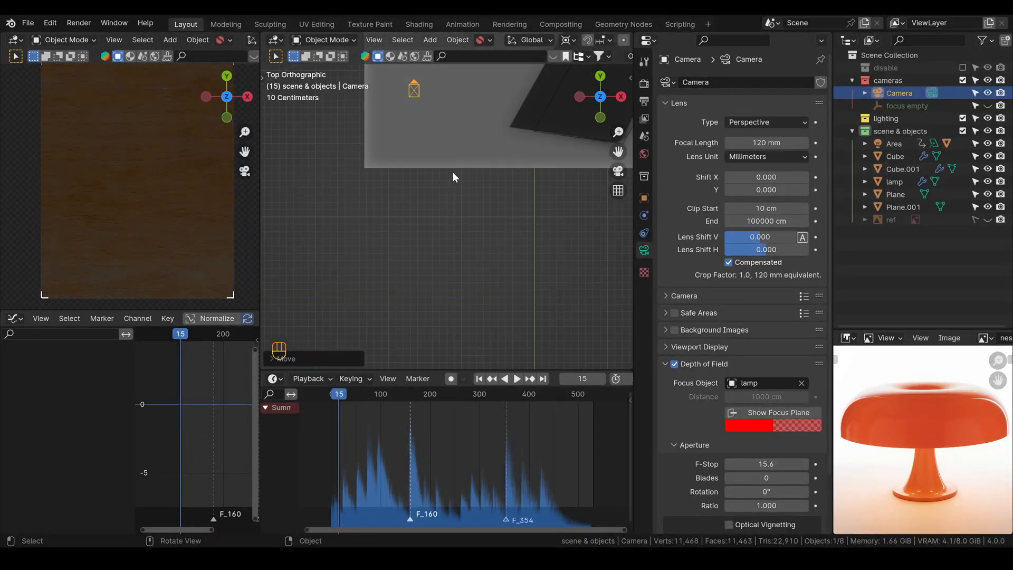
scroll(453, 172, "down", 2)
middle_click_drag(444, 131, 398, 238, "shift")
key("g")
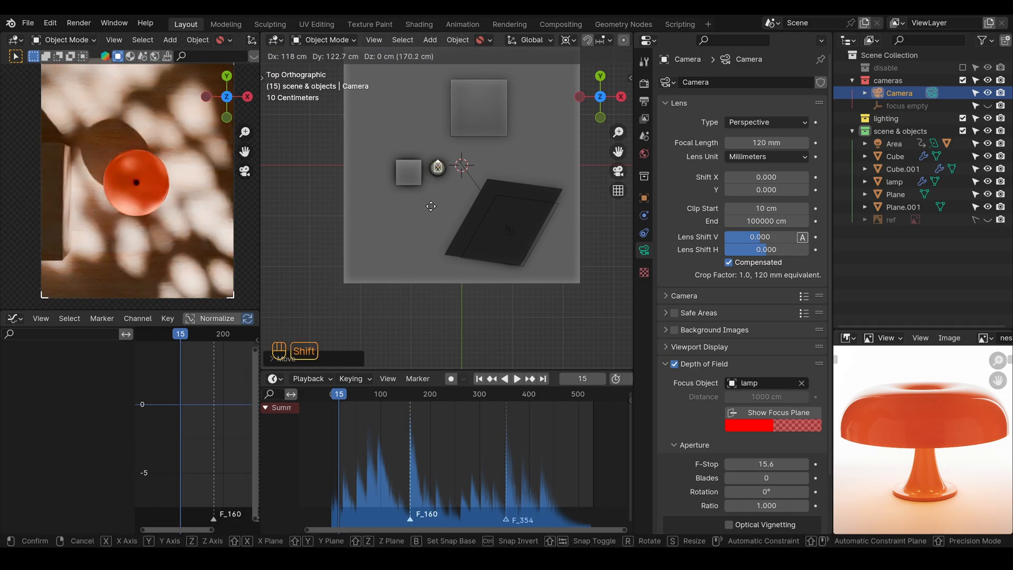
left_click(411, 213)
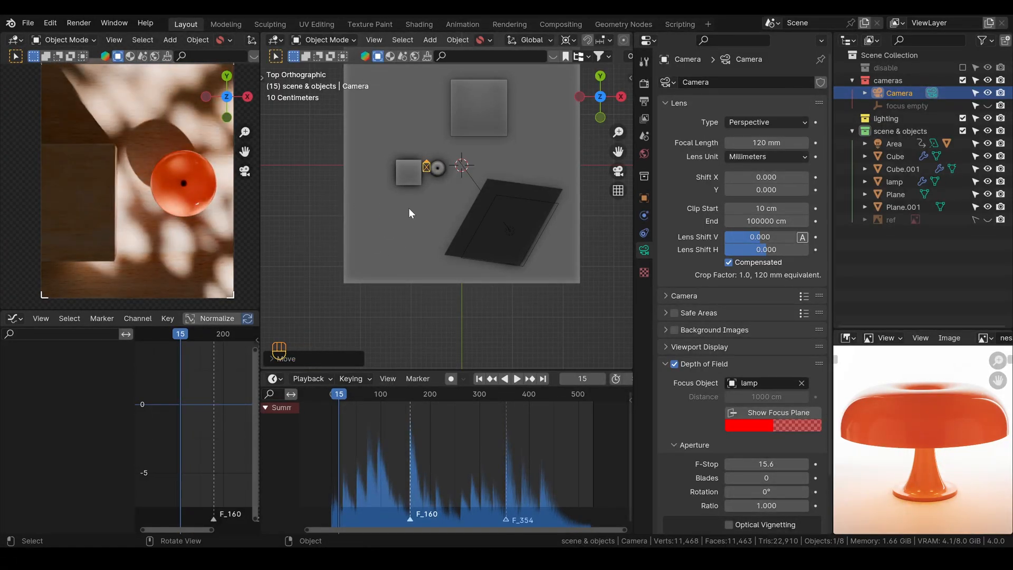
Move the floor plane about 160 cm along X until its edge lies between the small cube and the lamp
left_click(575, 187)
key("g")
key("x")
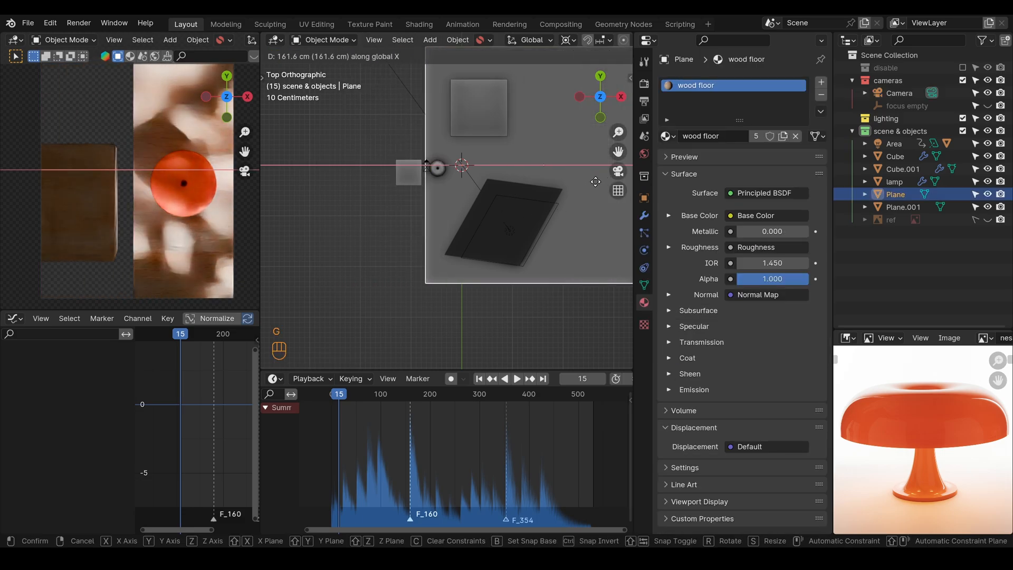
left_click(588, 183)
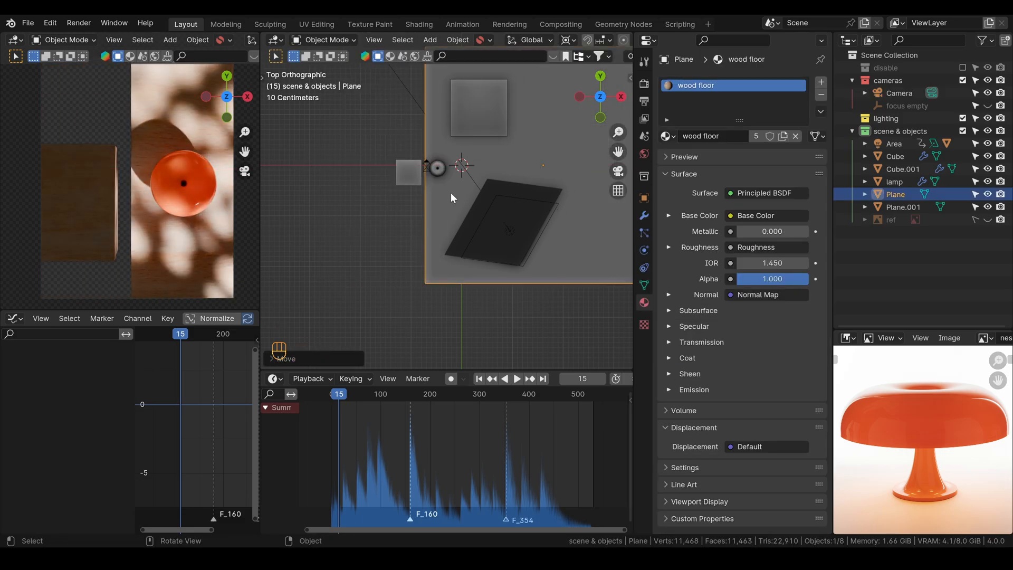
Delete the large cube behind the lamp
left_click(491, 129)
key("g")
right_click(408, 137)
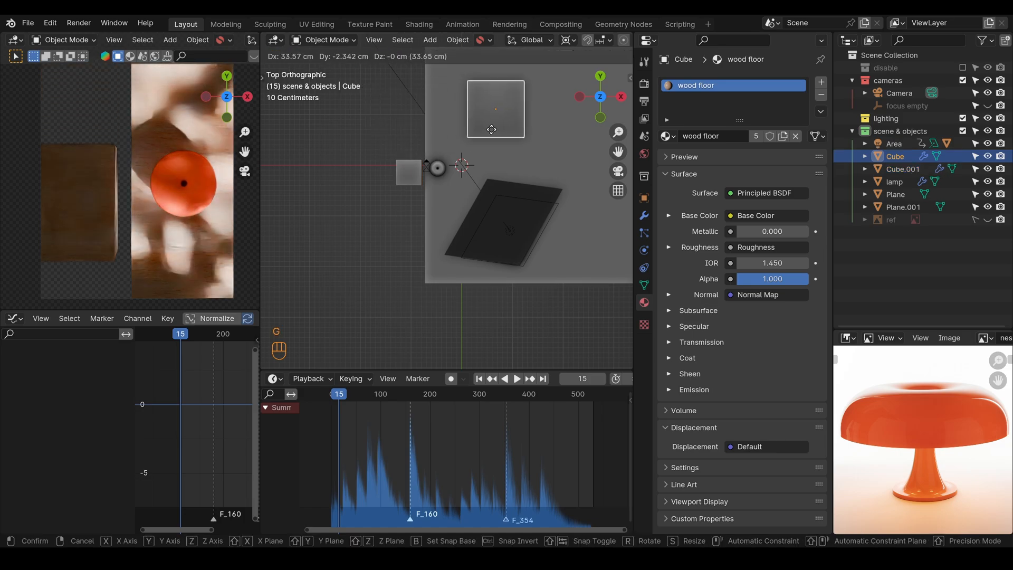
key("Delete")
Scale the small cube along Y to about twice its length
left_click(408, 158)
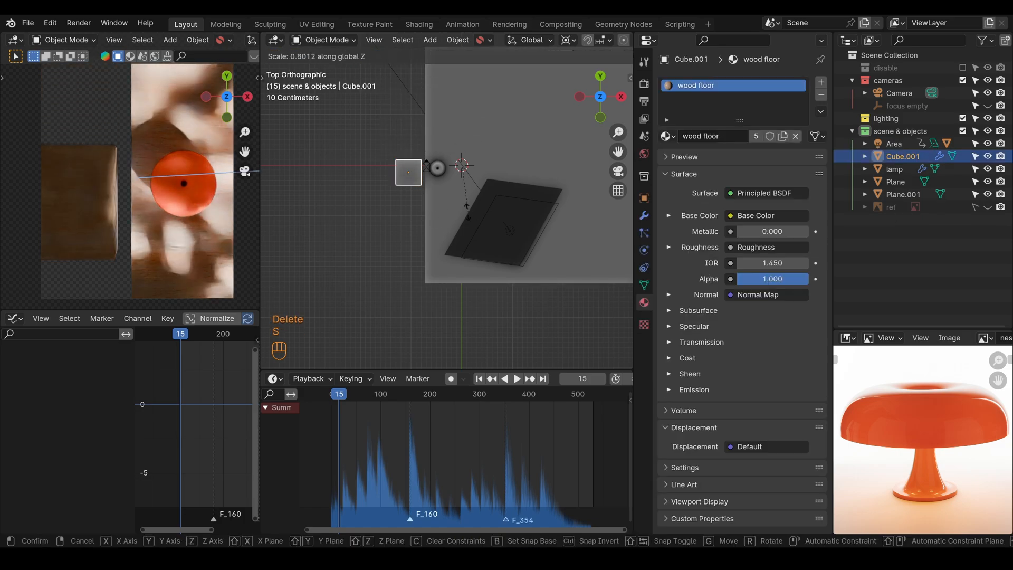
key("s")
key("y")
right_click(498, 190)
key("period")
left_click(497, 255)
key("s")
key("y")
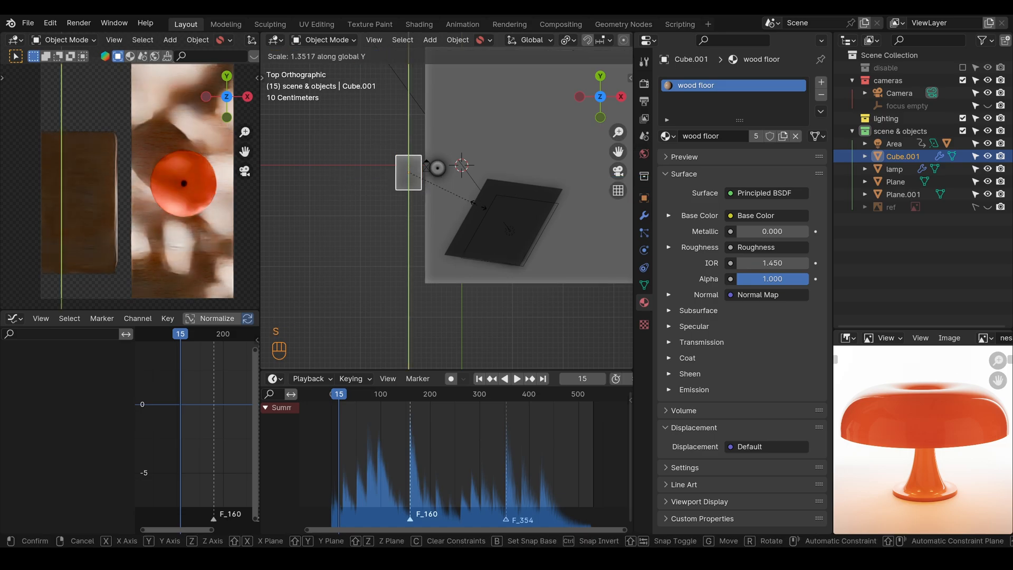
left_click(524, 201)
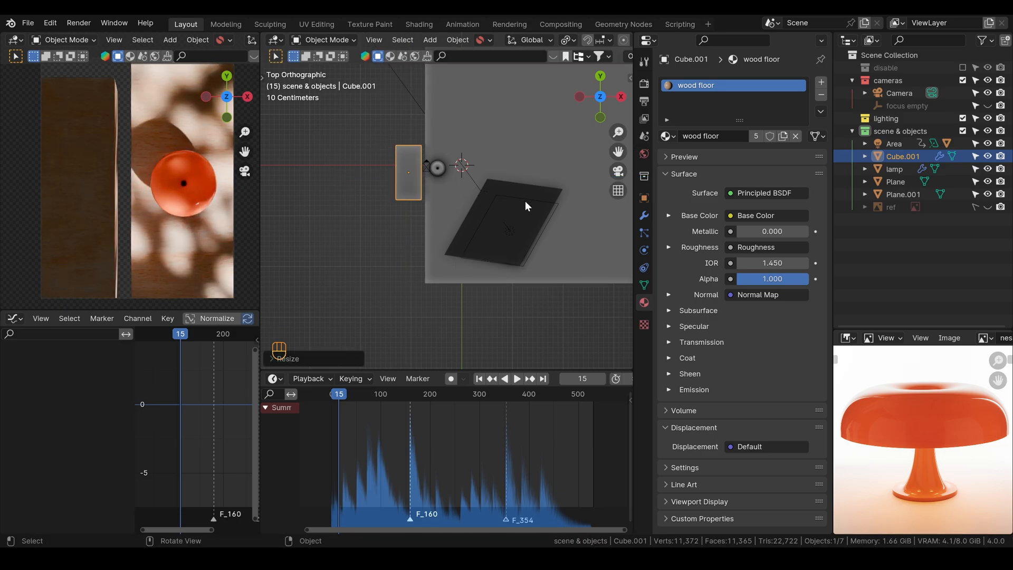
Narrow the stretched cube along X to about half its width
key("s")
key("x")
left_click(467, 192)
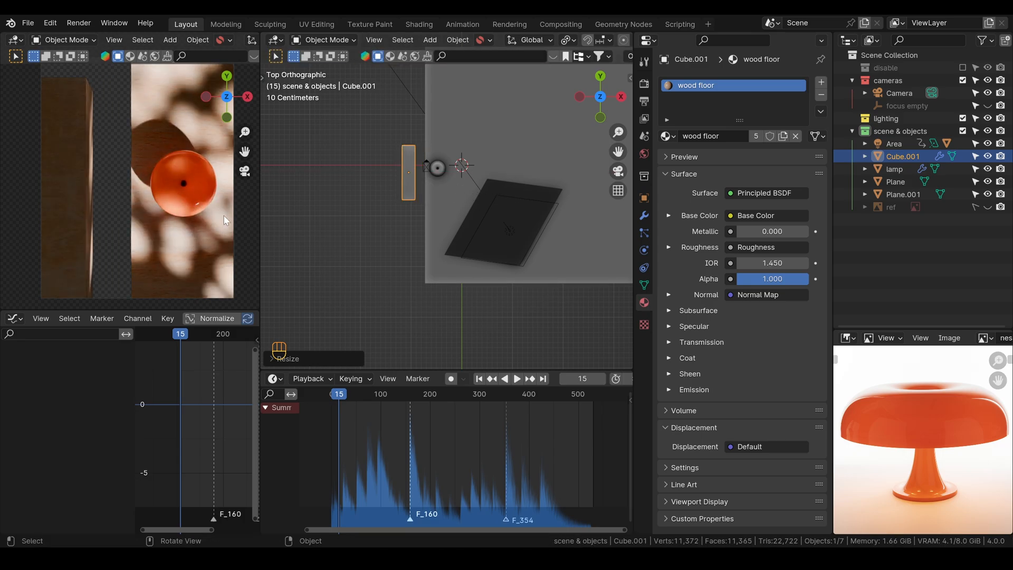
Enlarge the camera viewport and move the narrow block toward the floor's edge, leaving a thin gap
key("q")
left_click(76, 207)
left_click_drag(142, 309, 141, 349)
scroll(131, 228, "down", 1)
middle_click_drag(130, 228, 117, 243, "shift")
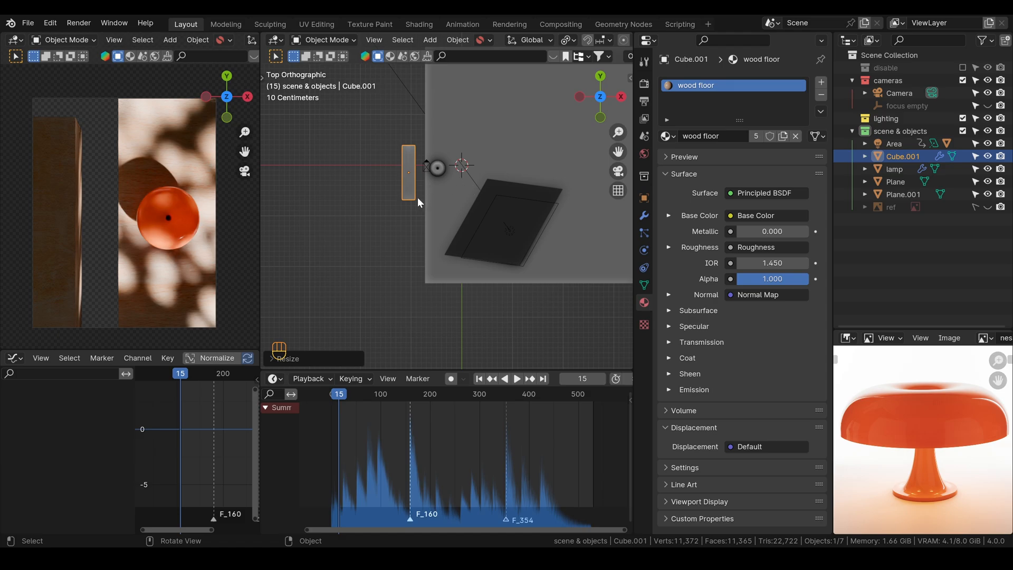
key("g")
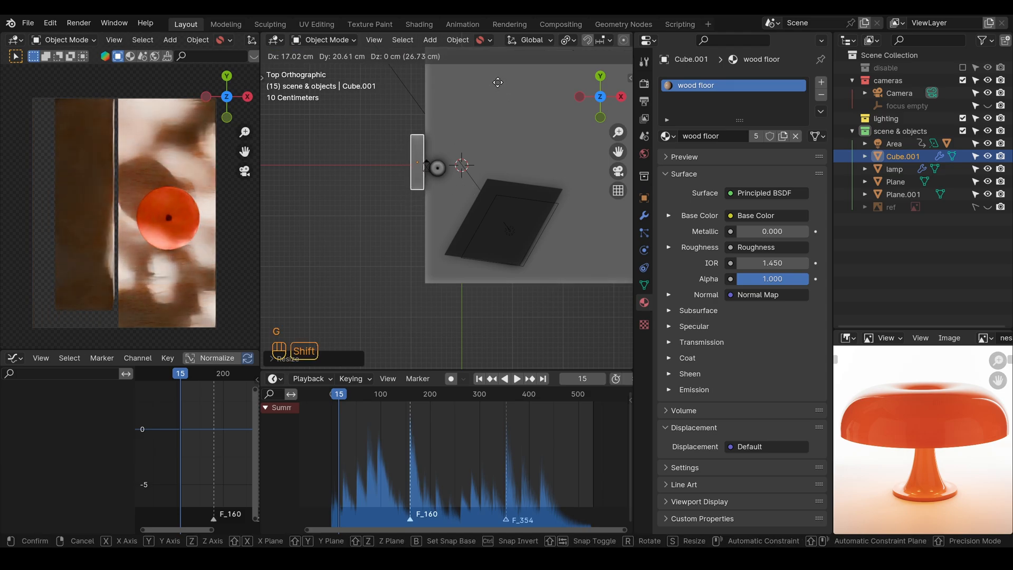
left_click(423, 182)
Delete the large vertical wall plane standing behind the lamp
left_click(532, 211)
middle_click_drag(532, 211, 529, 188)
left_click(507, 195)
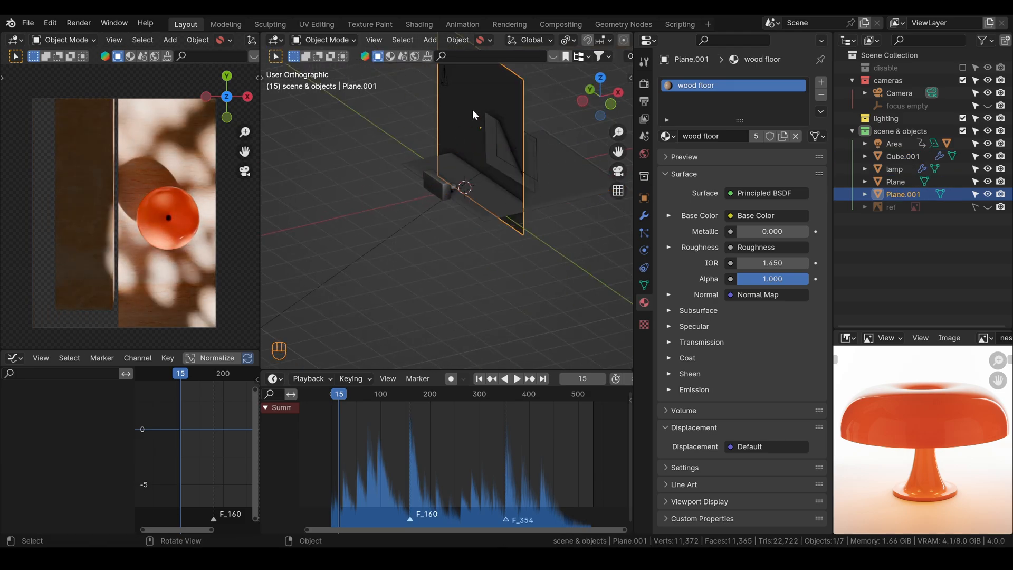
key("g")
right_click(472, 112)
key("Delete")
Duplicate the floor plane, lower the copy along Z and shift it horizontally so it fills the background below the gap
left_click(511, 198)
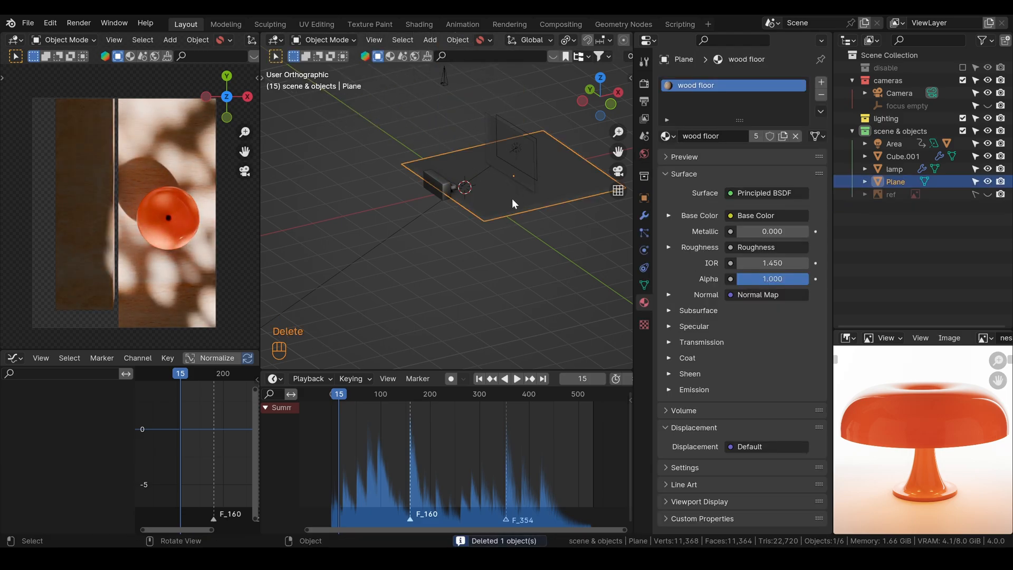
key("shift+d")
key("z")
left_click(512, 238)
key("g")
key("shift+z")
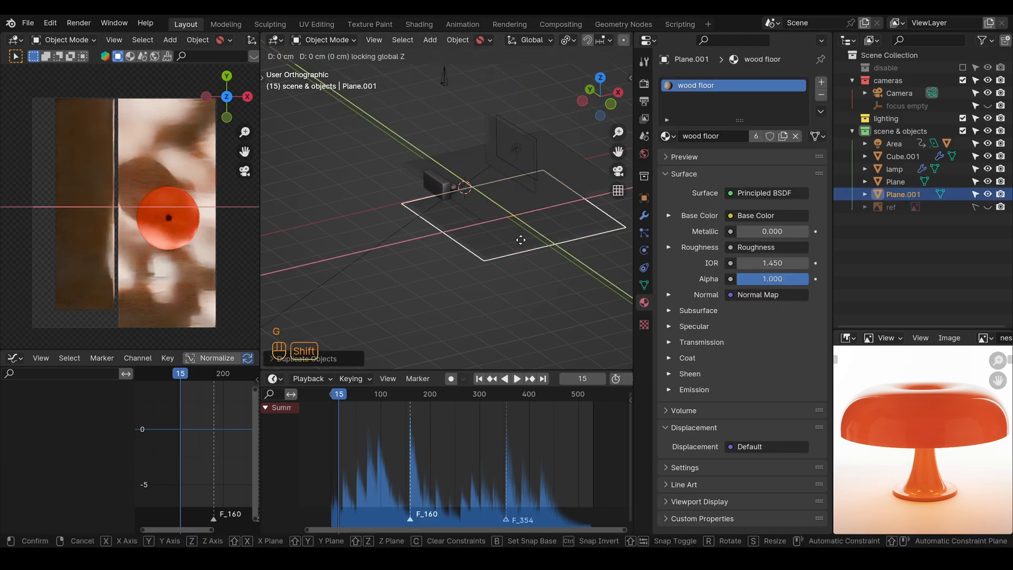
left_click(484, 245)
key("g")
key("z")
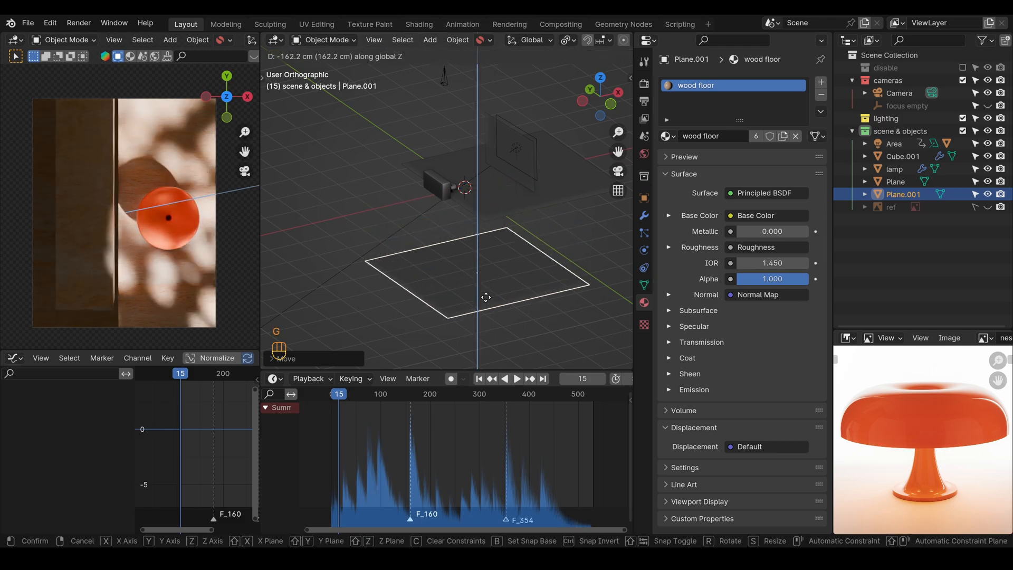
left_click(492, 246)
Set the world environment's rotation to about 0.24 and its strength to 0.1
left_click(600, 78)
left_click(428, 238)
scroll(429, 248, "up", 4)
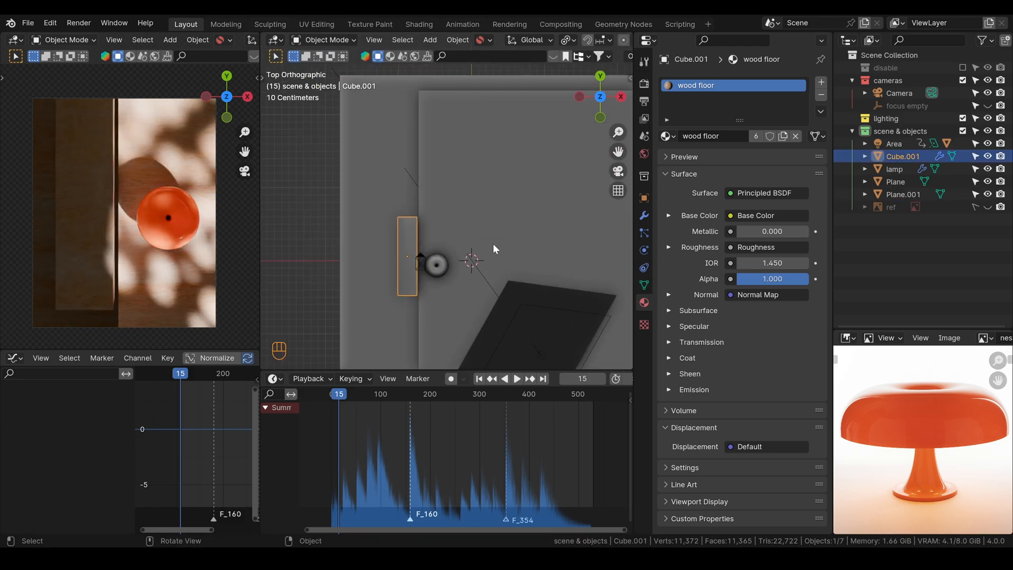
left_click(643, 153)
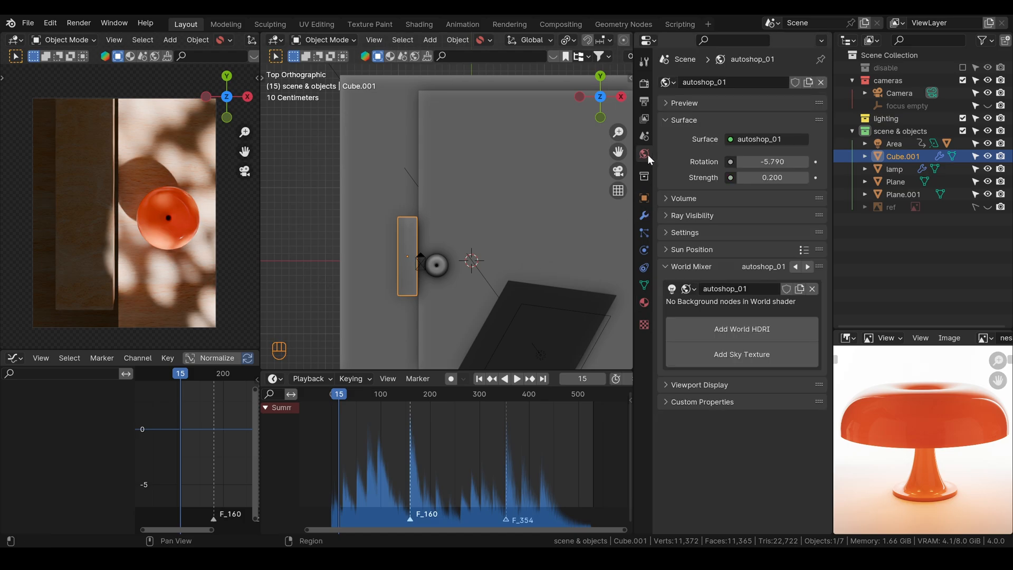
left_click_drag(772, 162, 780, 161, "shift")
left_click(771, 178)
type("1")
key("Return")
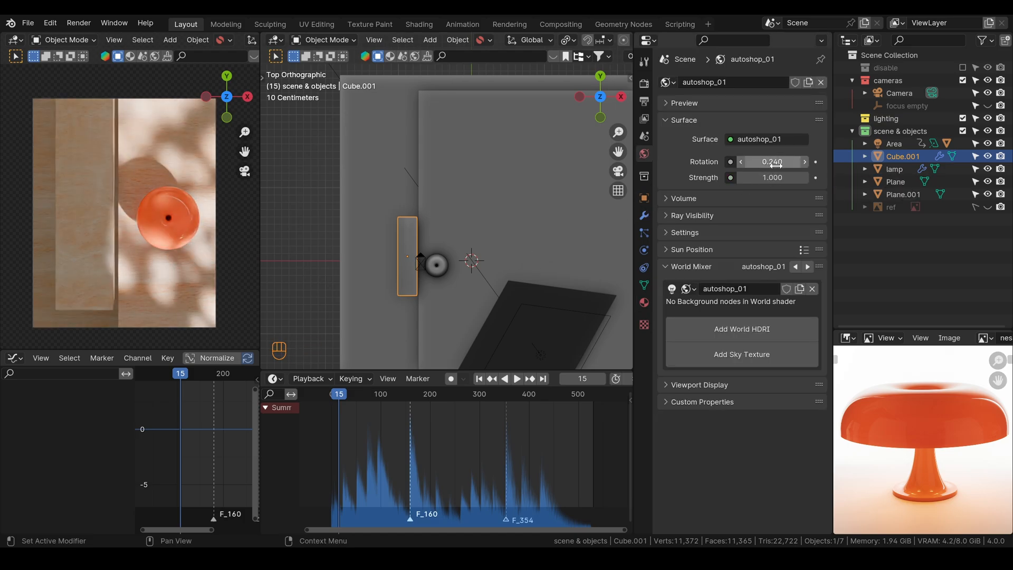
left_click(772, 177)
type("0.1")
key("Return")
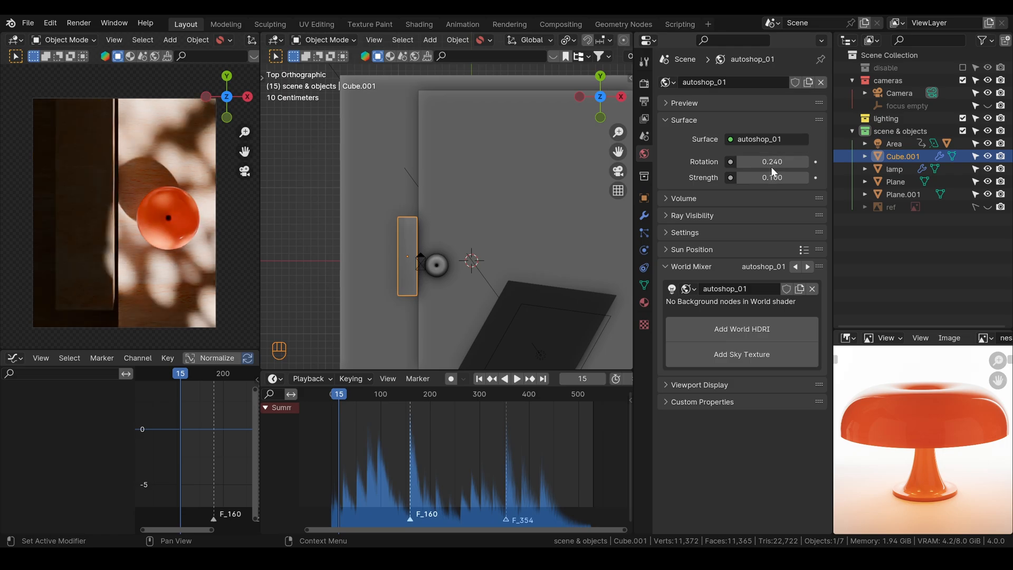
Delete the area light's keyframes, then move the light about 54 cm toward the block so dappled light falls on it
scroll(497, 287, "down", 2)
left_click(498, 288)
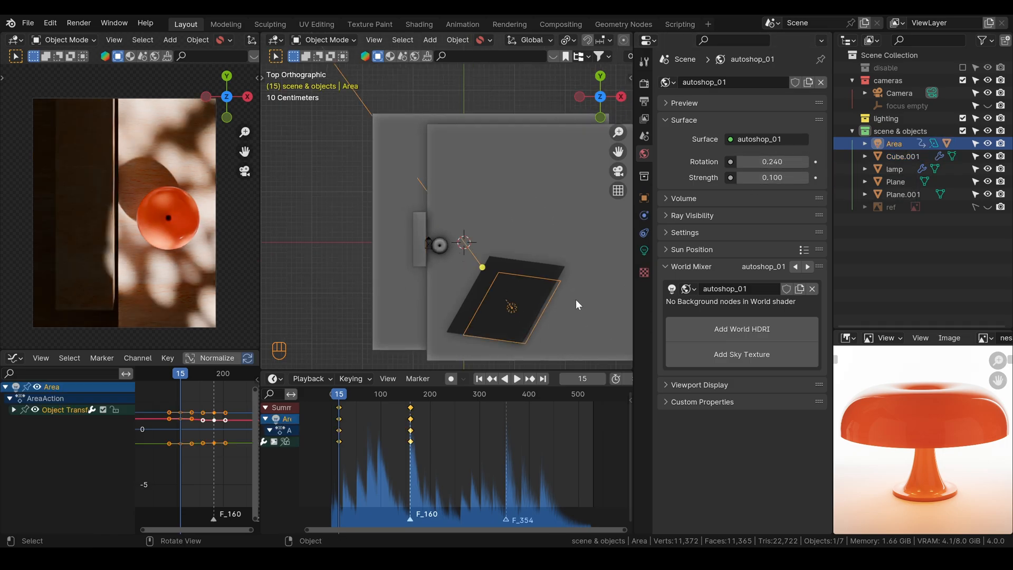
key("g")
left_click(549, 308)
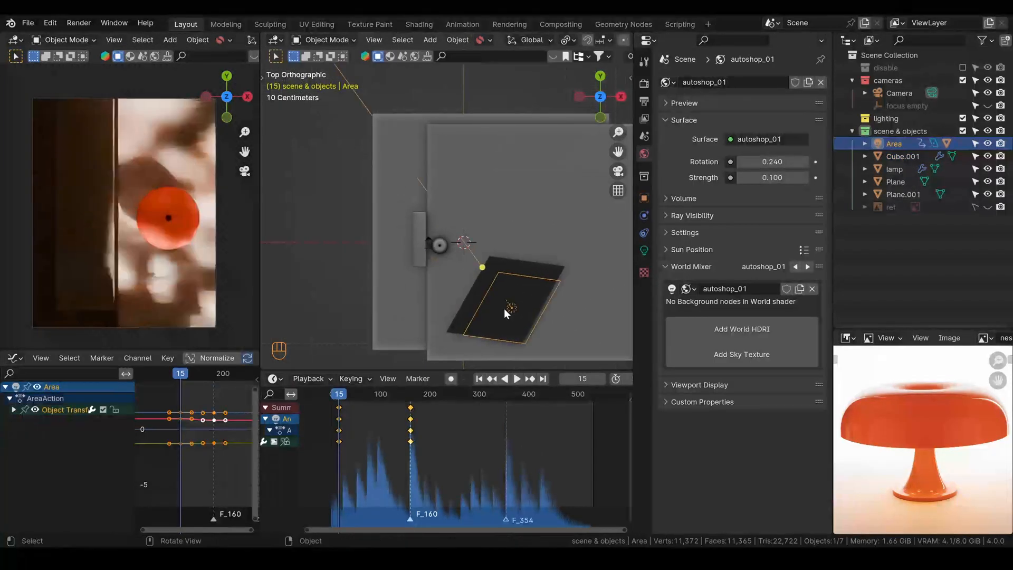
key("x")
left_click(447, 431)
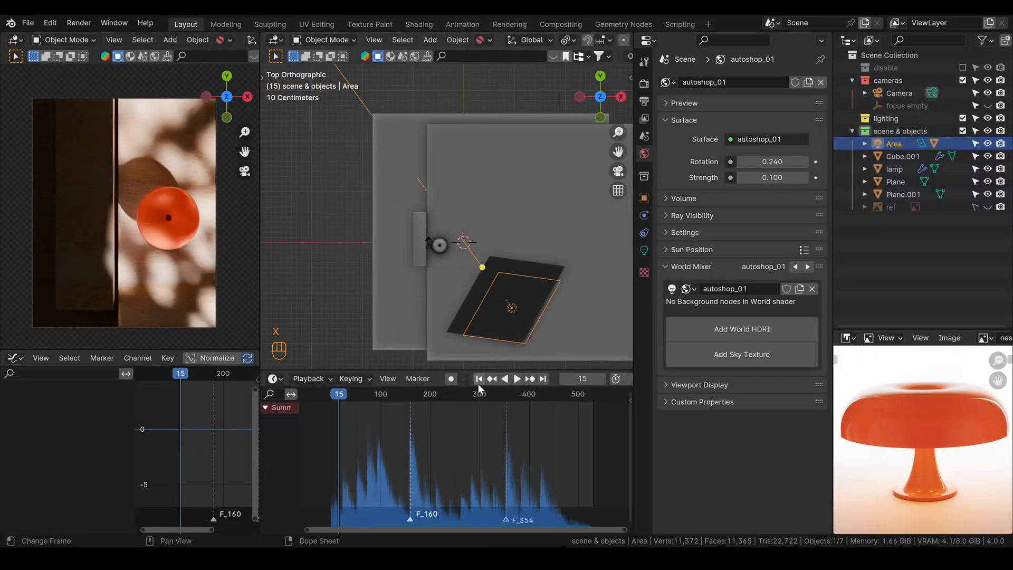
key("g")
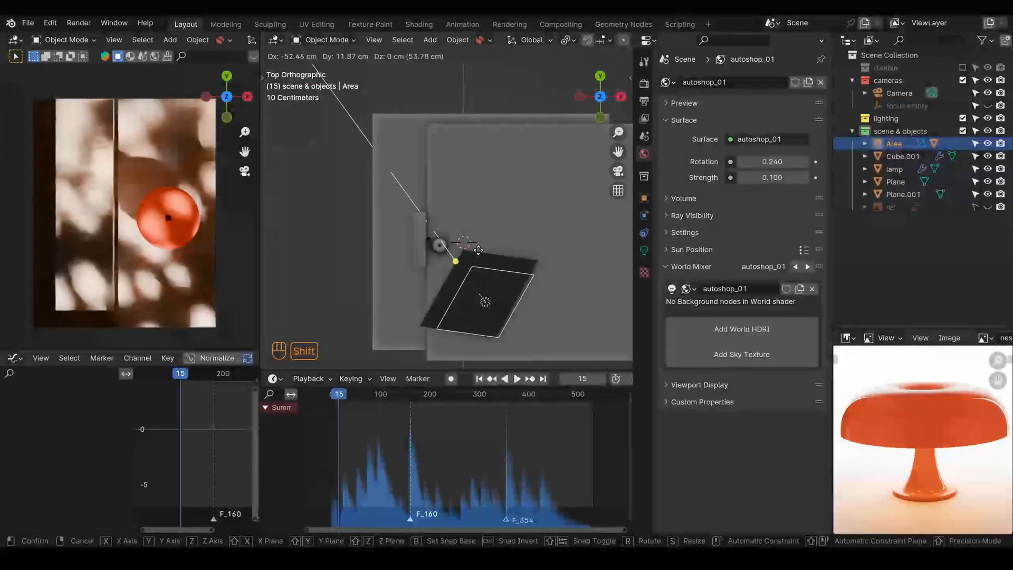
left_click(468, 251)
Render the overhead frame to check the lighting, then close the render window
key("F12")
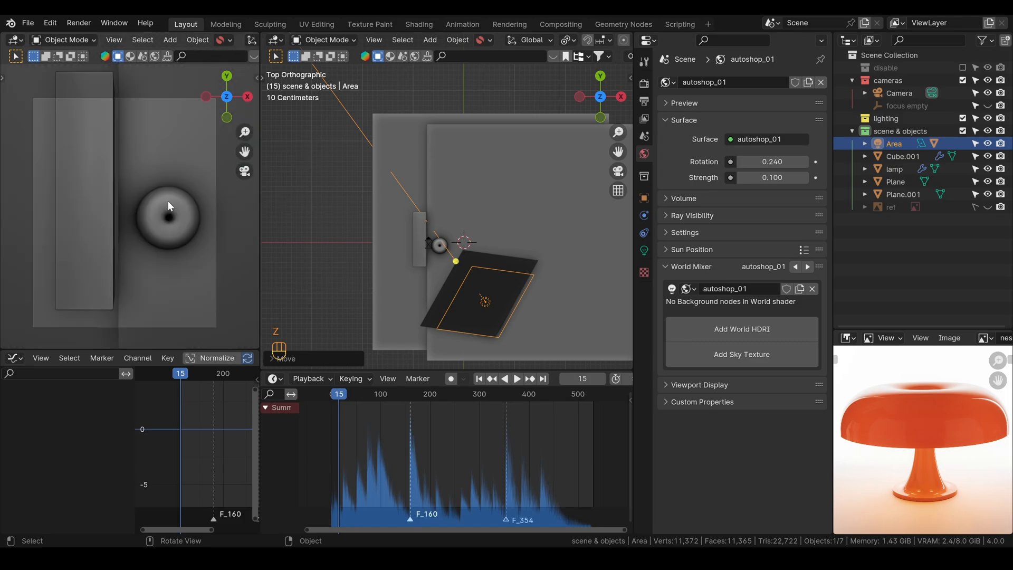
scroll(431, 242, "down", 2)
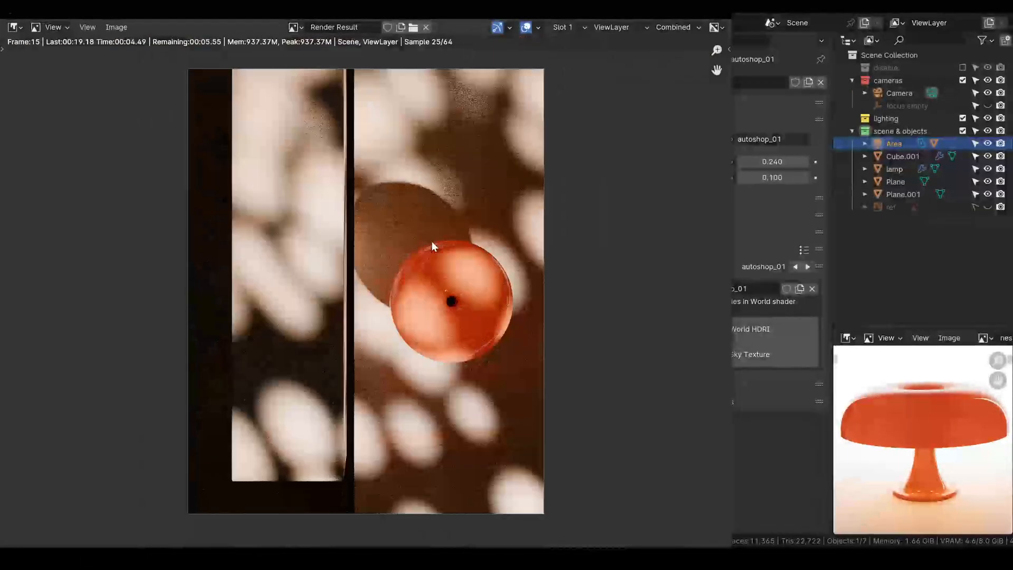
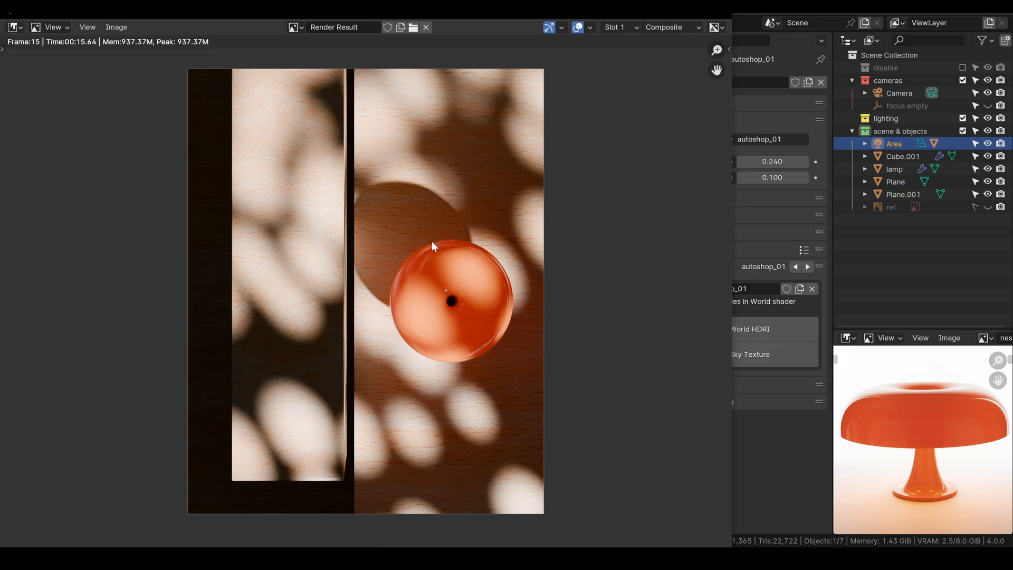
left_click(719, 16)
Display the Shader Editor and replace the lower plane's wood floor material with a new material named black
left_click(407, 273)
left_click(275, 379)
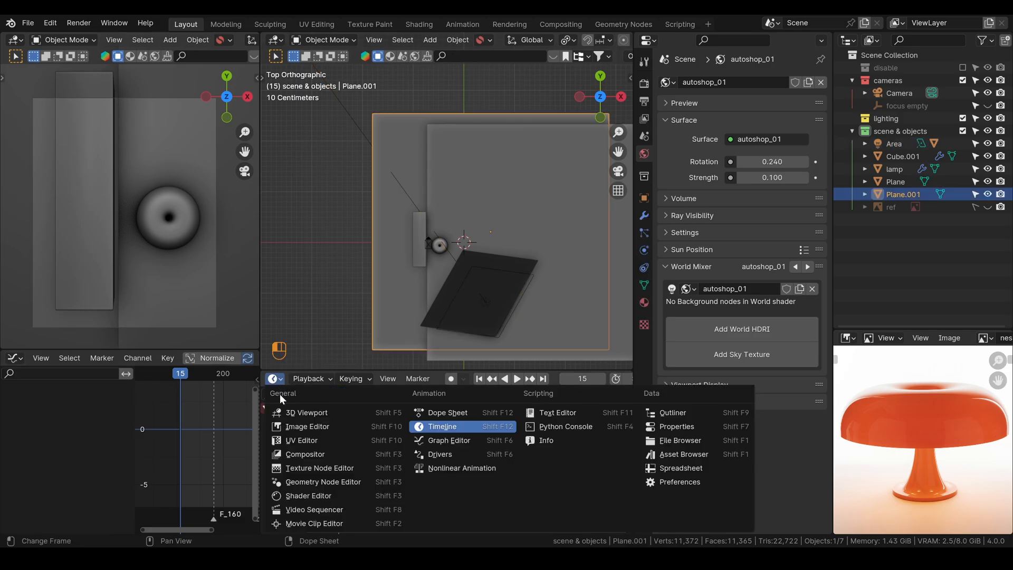
left_click(321, 495)
key("n")
scroll(581, 377, "down", 3)
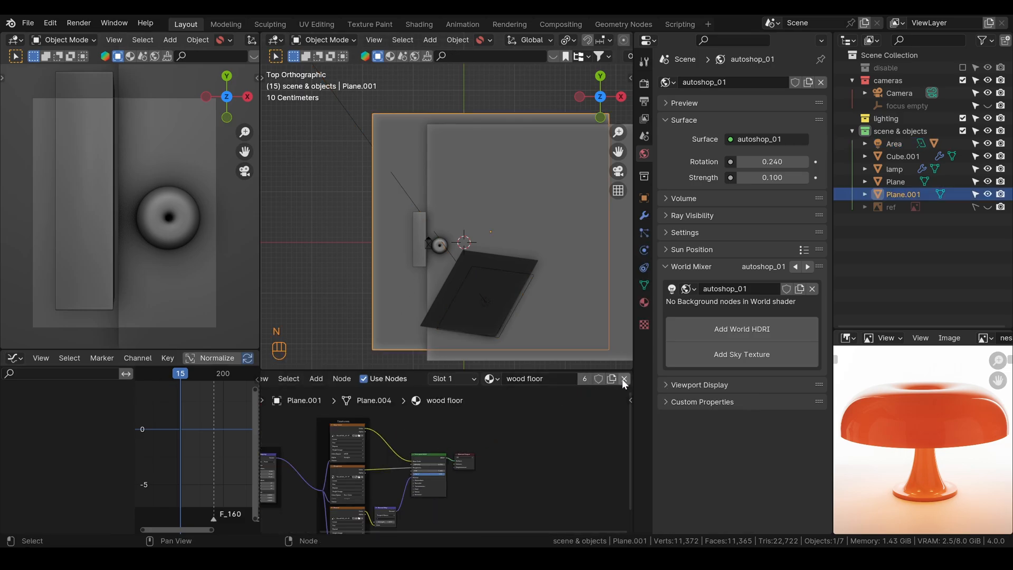
left_click(622, 379)
left_click(438, 378)
left_click(492, 378)
left_click(548, 378)
type("black")
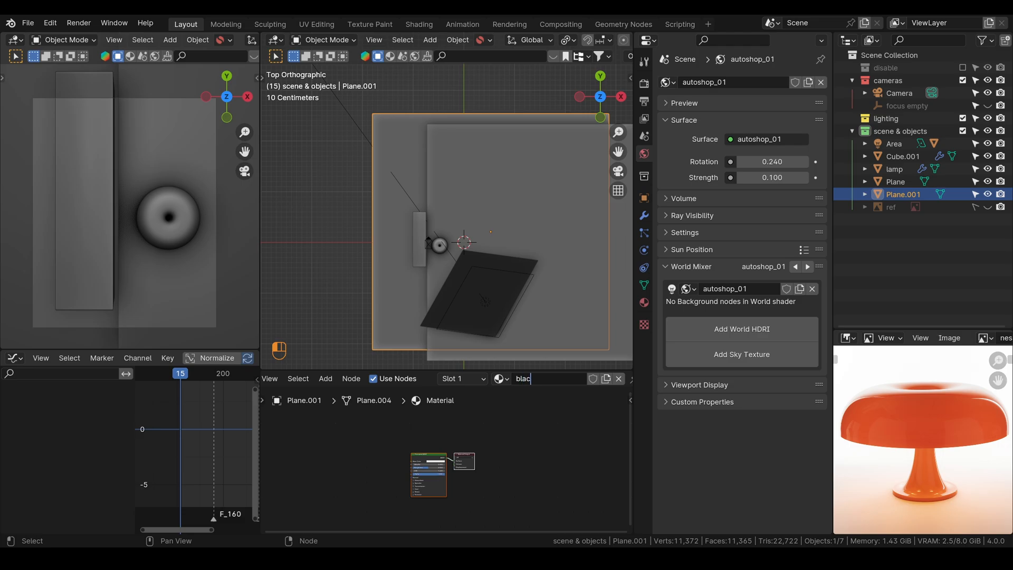
key("Return")
Show the camera view rendered and set the black material's base color to black
scroll(445, 458, "up", 5)
key("z")
left_click(240, 201)
left_click(418, 462)
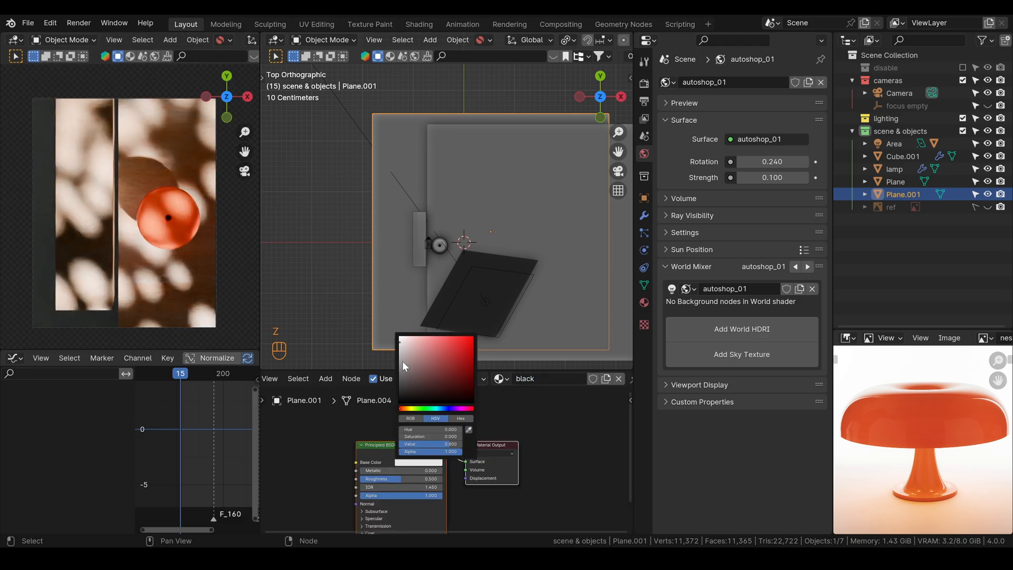
left_click_drag(401, 361, 401, 411)
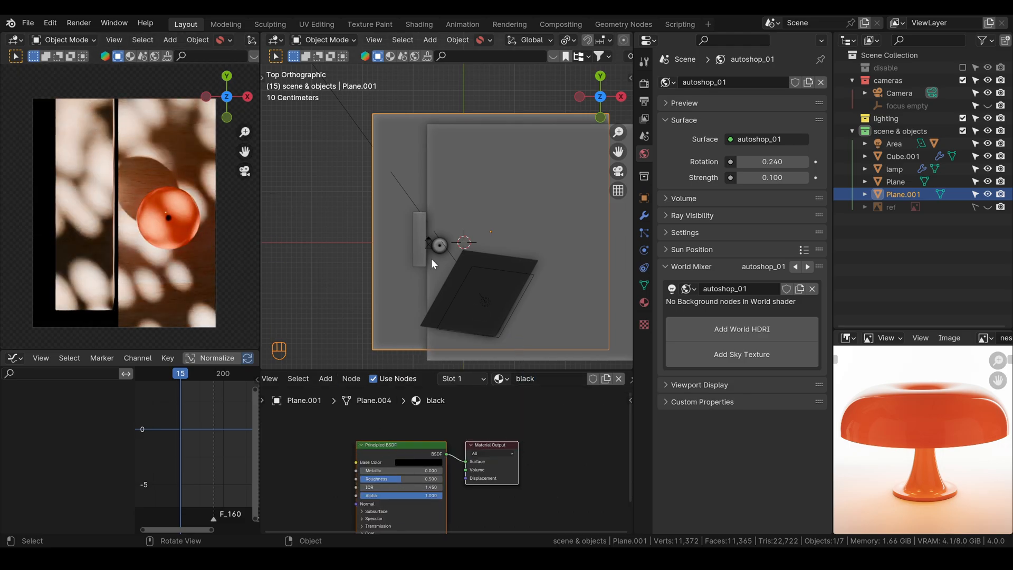
Set the Y mapping scale of the block's wood floor material to 4.84
left_click_drag(480, 369, 473, 383)
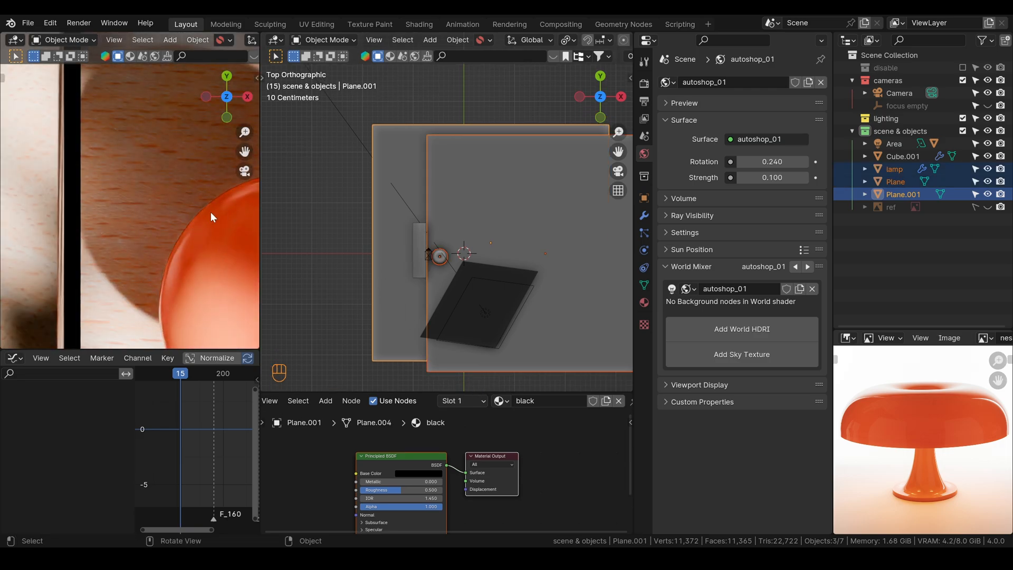
middle_click_drag(106, 214, 219, 222, "shift")
scroll(195, 224, "up", 8)
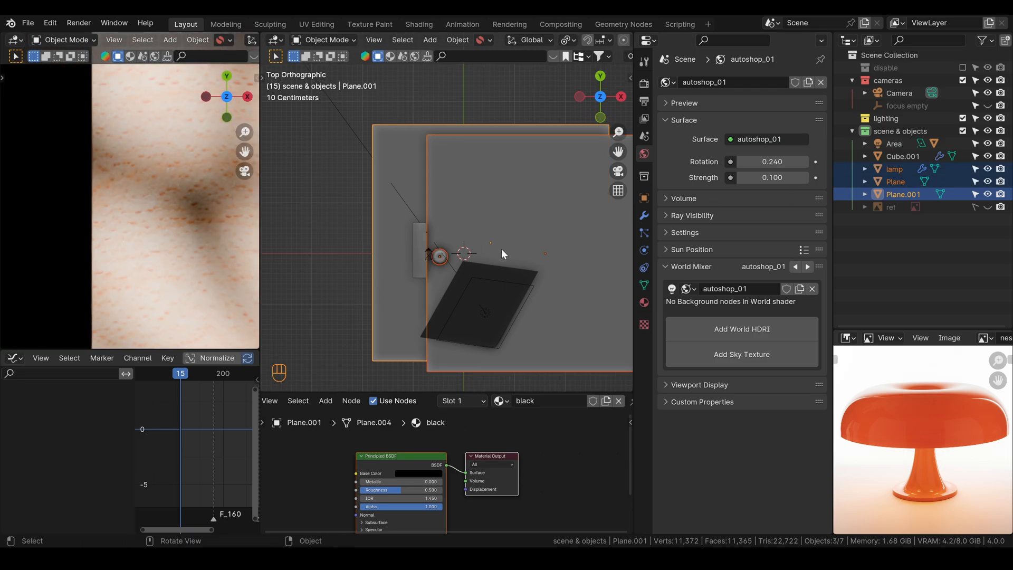
left_click(416, 254)
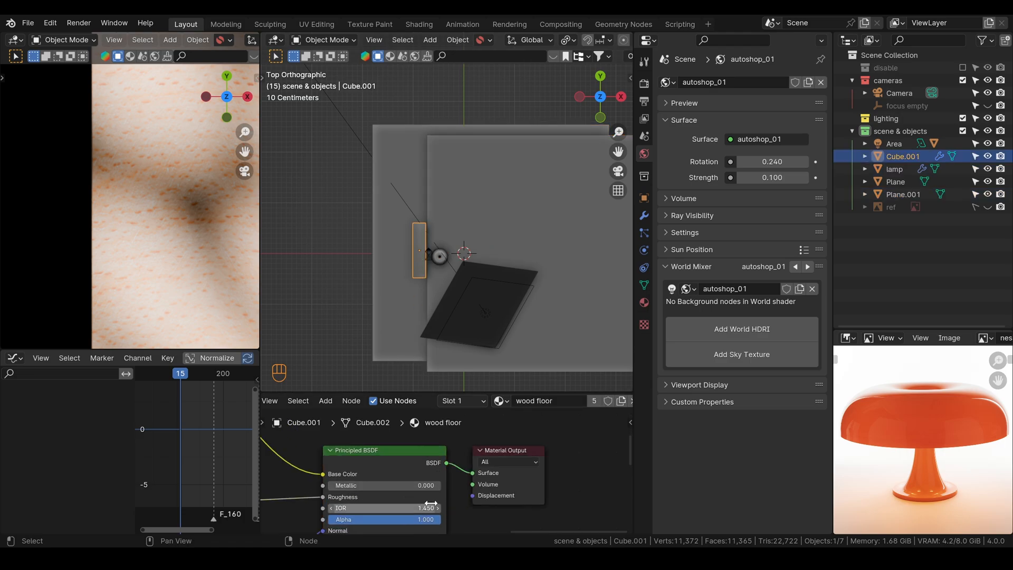
left_click_drag(430, 503, 355, 503)
key("ctrl+z")
scroll(454, 522, "down", 4)
left_click_drag(283, 520, 483, 437, "alt+shift")
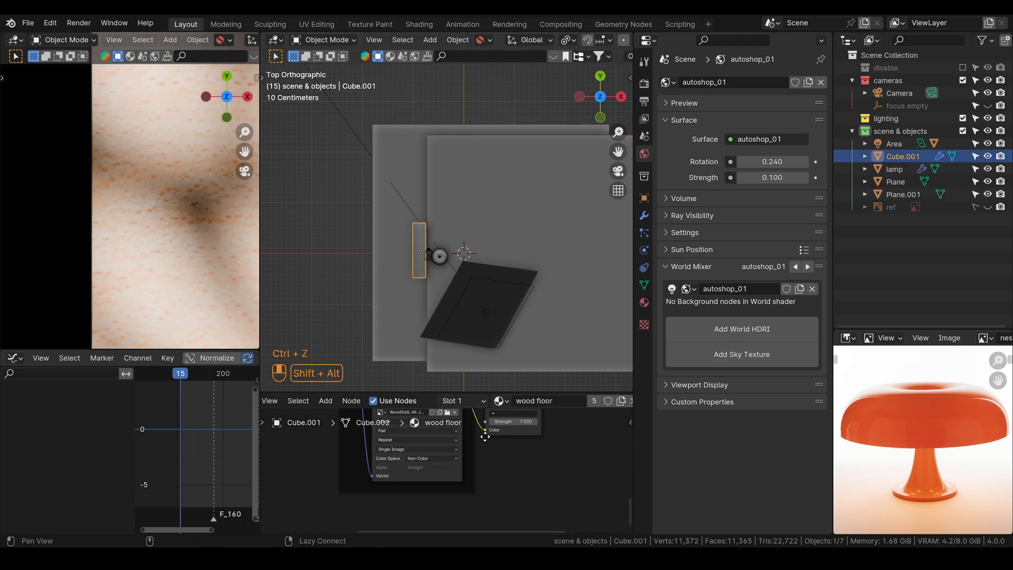
scroll(475, 438, "up", 4)
left_click_drag(338, 523, 469, 433, "alt+shift")
scroll(443, 484, "up", 4)
left_click_drag(364, 422, 454, 512, "alt+shift")
scroll(380, 474, "up", 2)
left_click_drag(372, 467, 484, 488, "alt+shift")
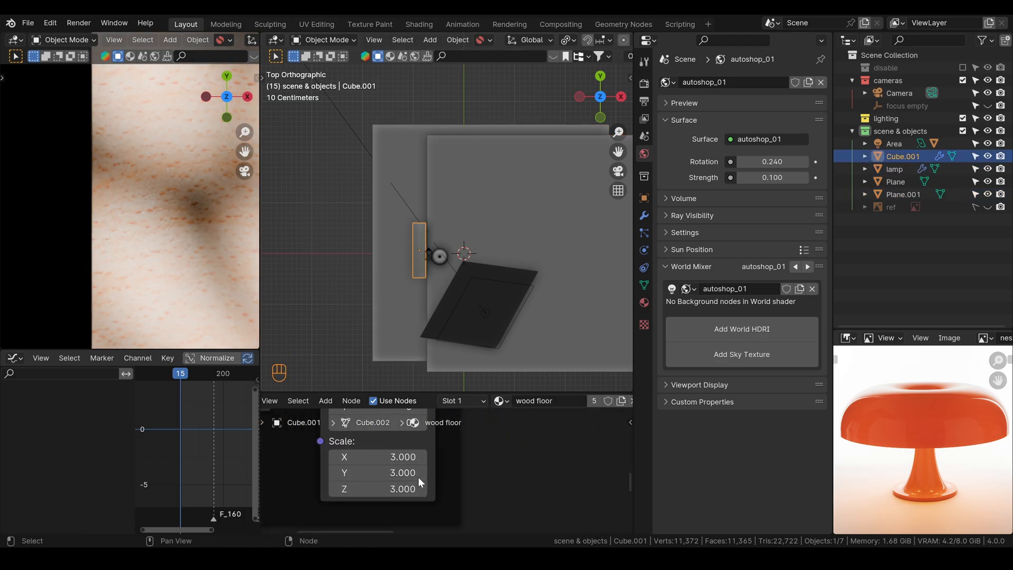
left_click_drag(412, 473, 391, 477)
scroll(198, 311, "down", 4)
scroll(210, 260, "down", 4)
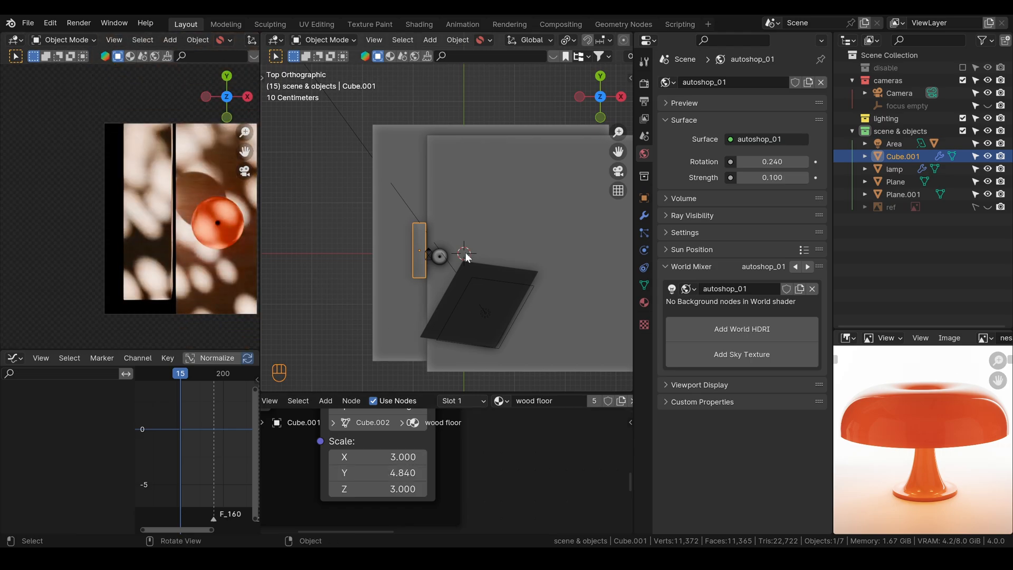
Narrow the block along X and flatten it along Z to about 0.26 of its height
scroll(207, 268, "up", 4)
key("s")
right_click(202, 252)
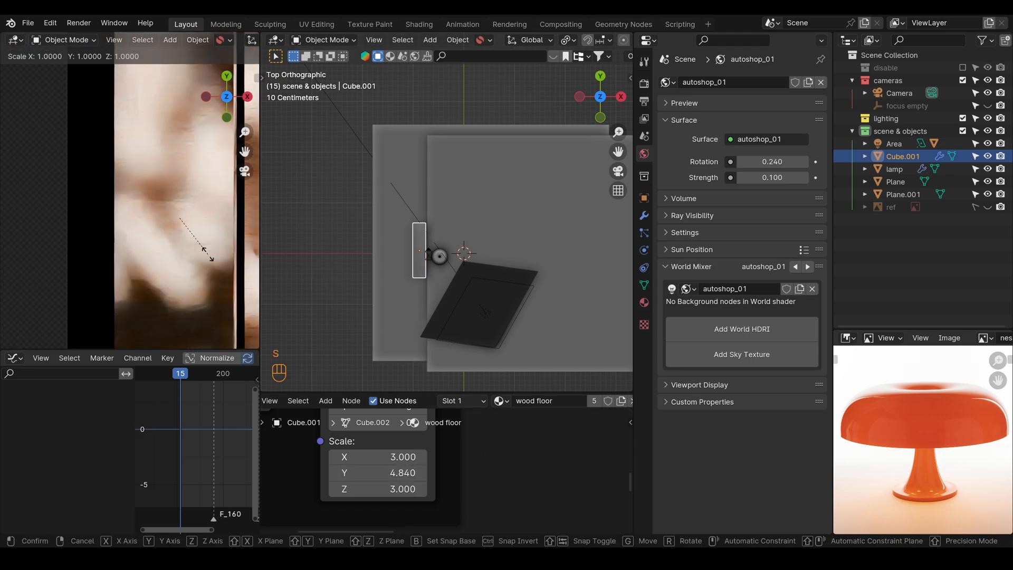
key("s")
key("x")
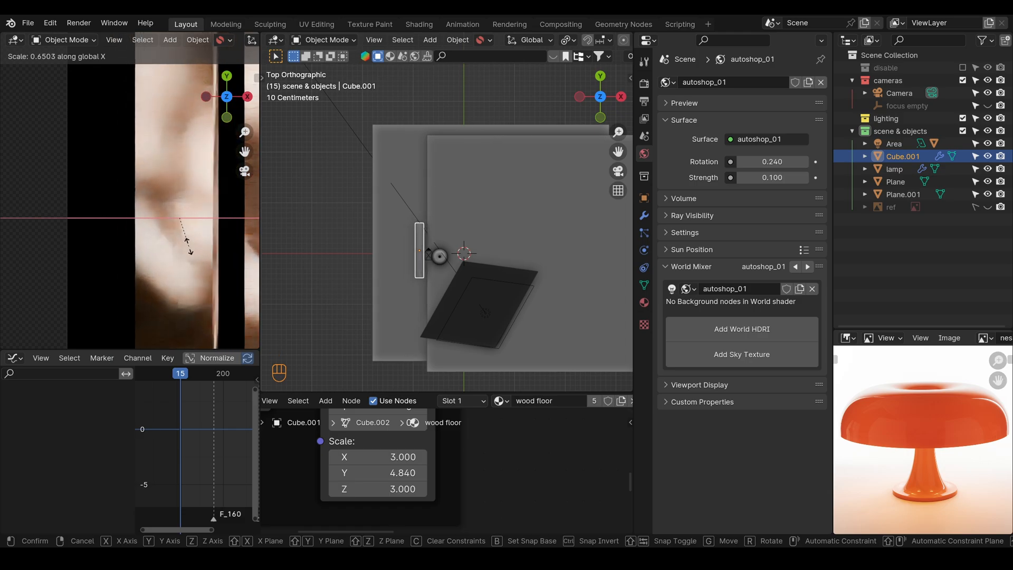
left_click(185, 237)
scroll(421, 280, "up", 4)
middle_click_drag(421, 280, 437, 267)
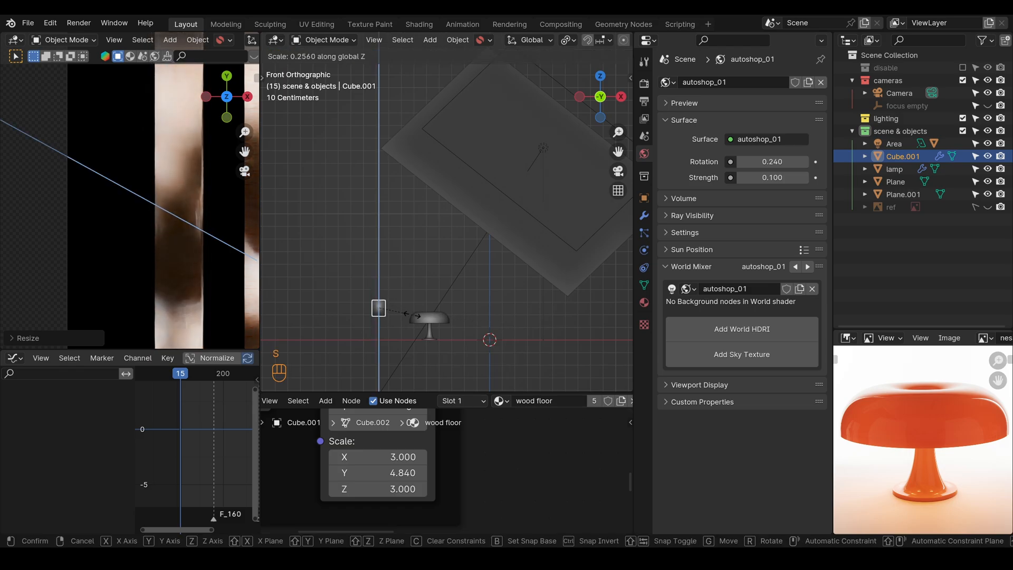
key("KP_7")
scroll(422, 307, "up", 1)
scroll(232, 301, "down", 5)
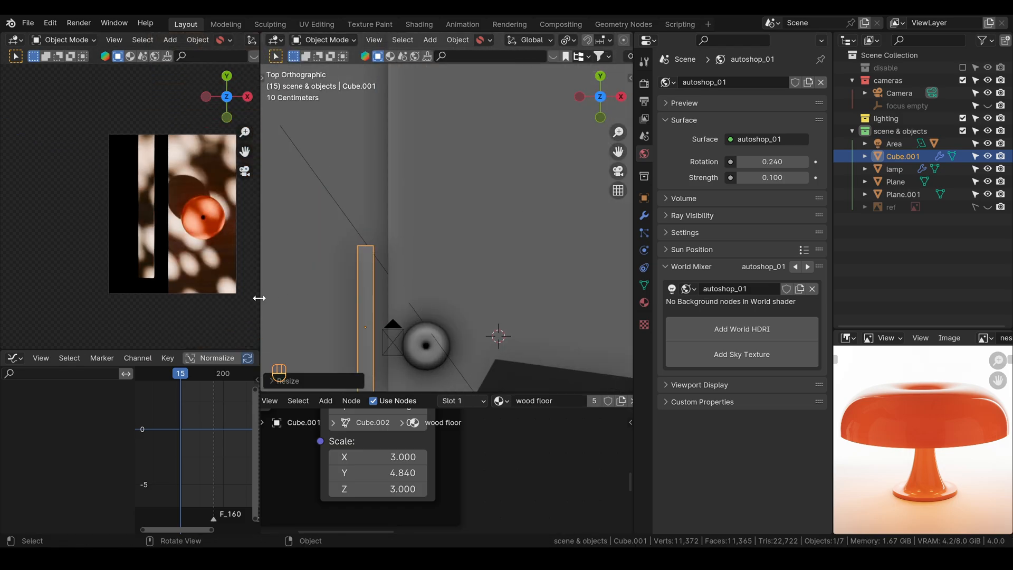
Move the narrowed block about 7 cm toward the lamp and widen it slightly along X
left_click(379, 344)
key("g")
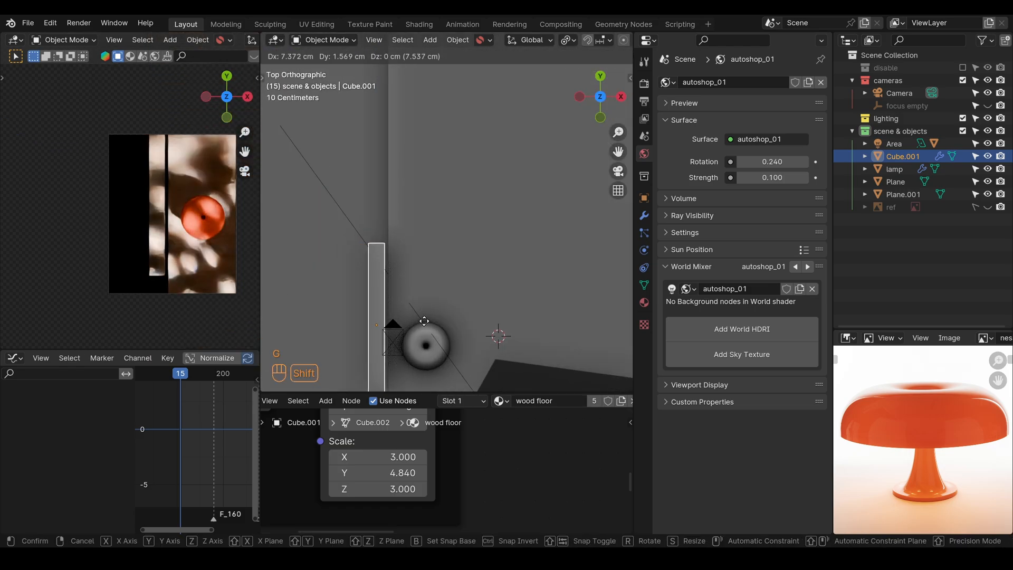
left_click(424, 322)
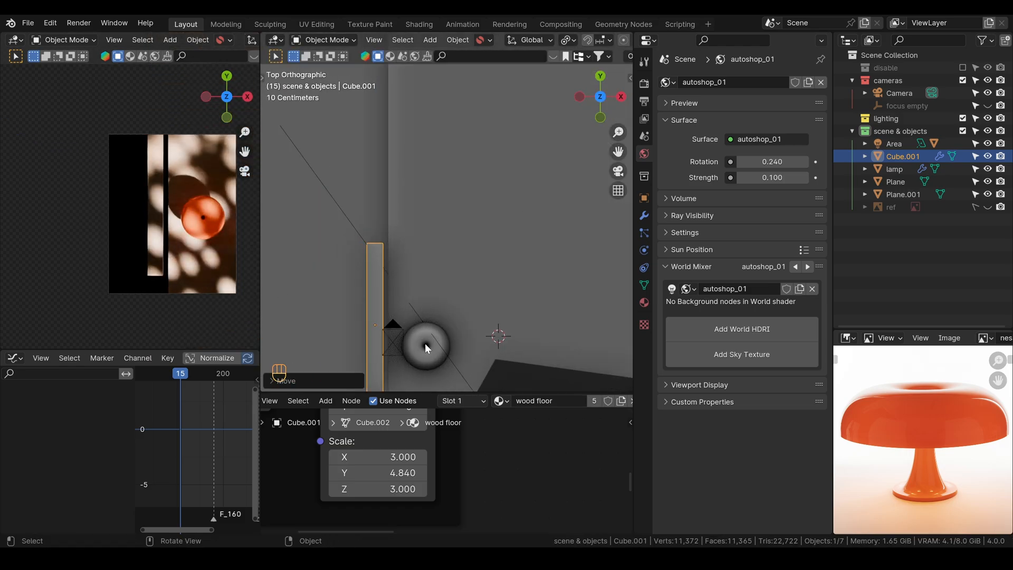
key("s")
key("x")
left_click(458, 344)
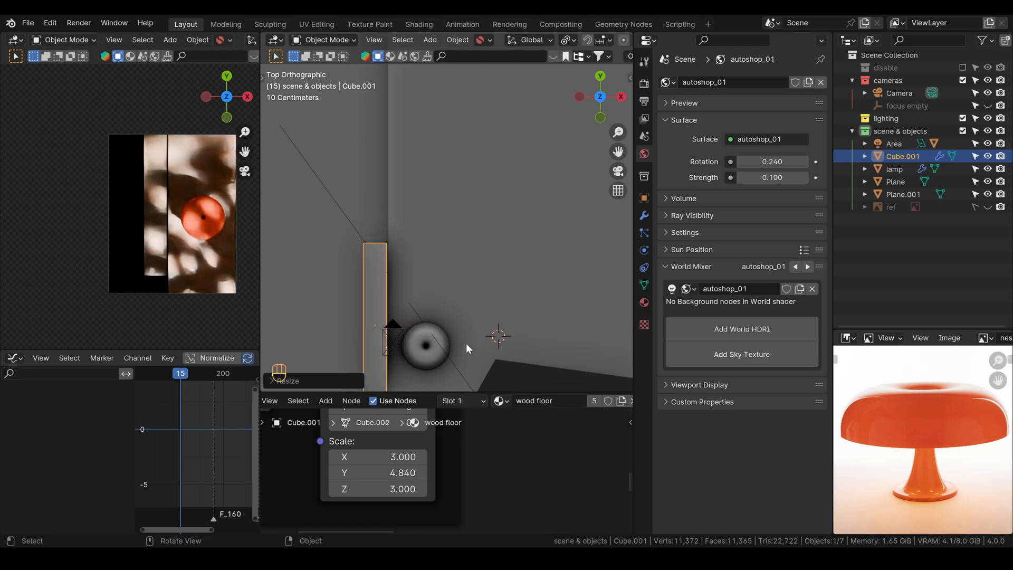
Shift the block away from the lamp floor's edge, widen it along X by about 1.3, and fine-tune its position
key("g")
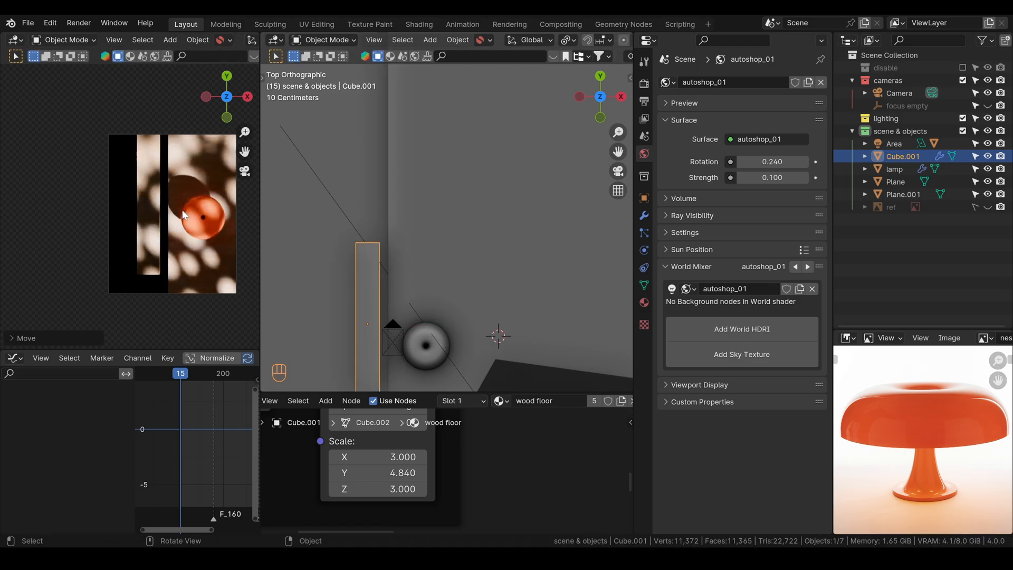
left_click(182, 210)
key("s")
key("x")
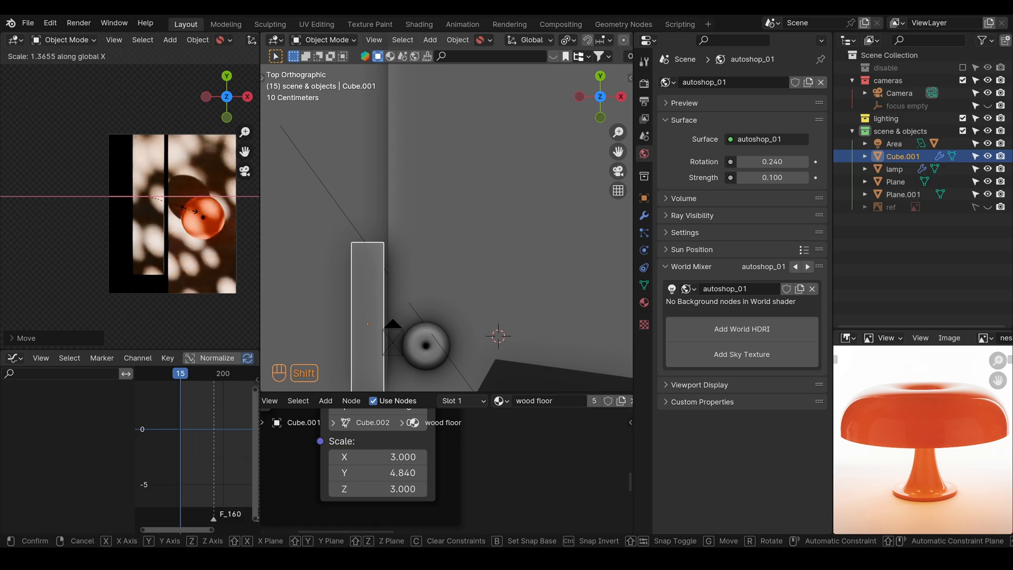
left_click(180, 203)
key("g")
left_click(174, 194)
Duplicate the block and place the copy about 30 cm away, beside the original on the side away from the lamp
left_click(148, 204, "shift")
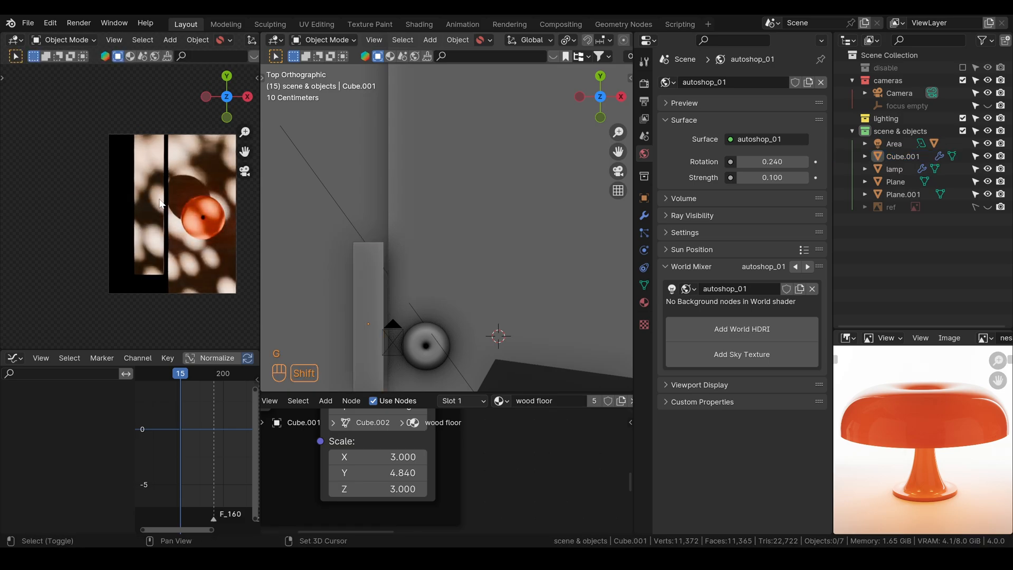
key("shift+d")
left_click(139, 217)
key("shift+d")
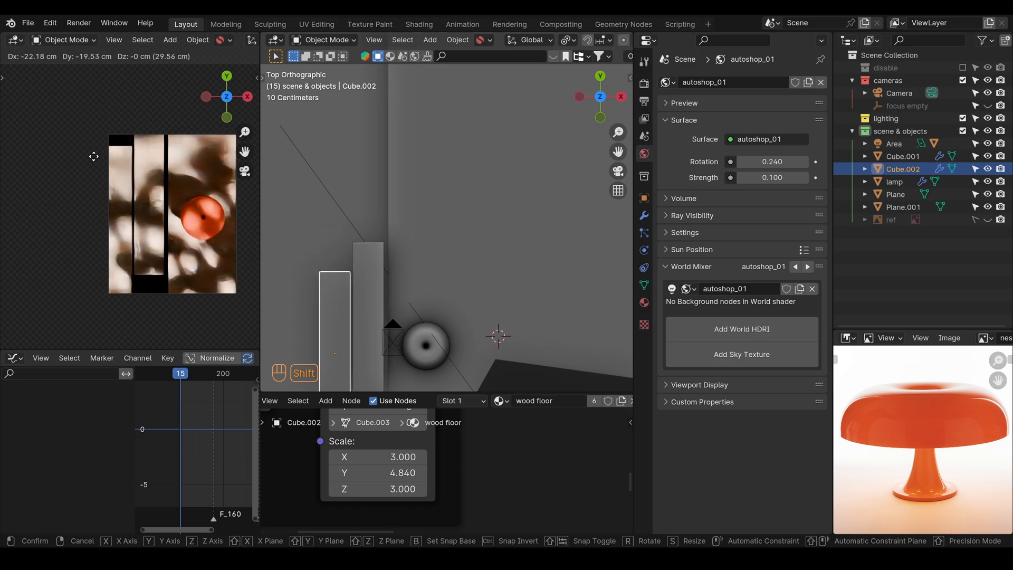
left_click(93, 141)
left_click(366, 311)
left_click(328, 307)
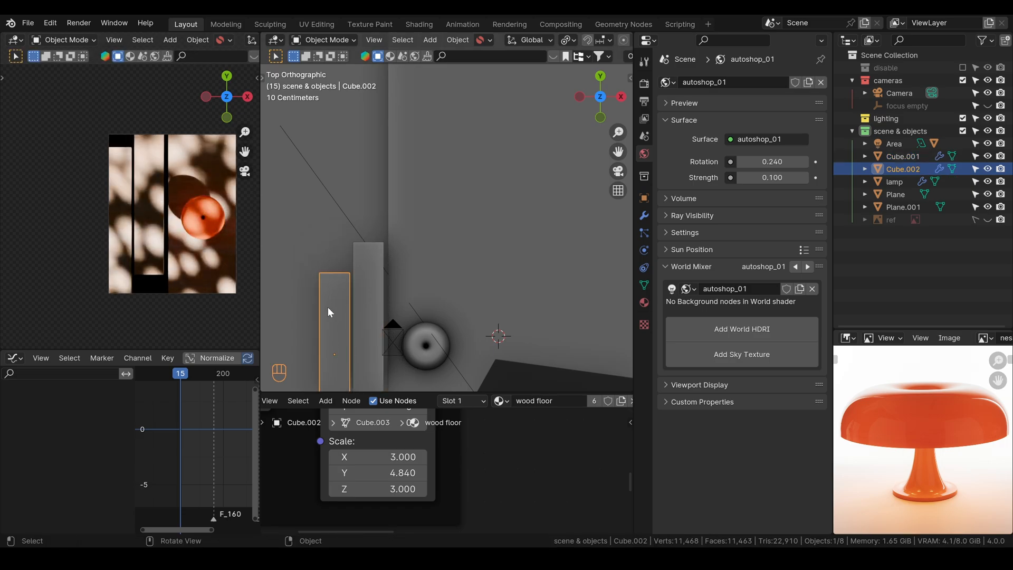
Stagger the two blocks along Y, lowering the copy and raising the original in the overhead frame
key("g")
middle_click_drag(385, 312, 401, 198, "shift")
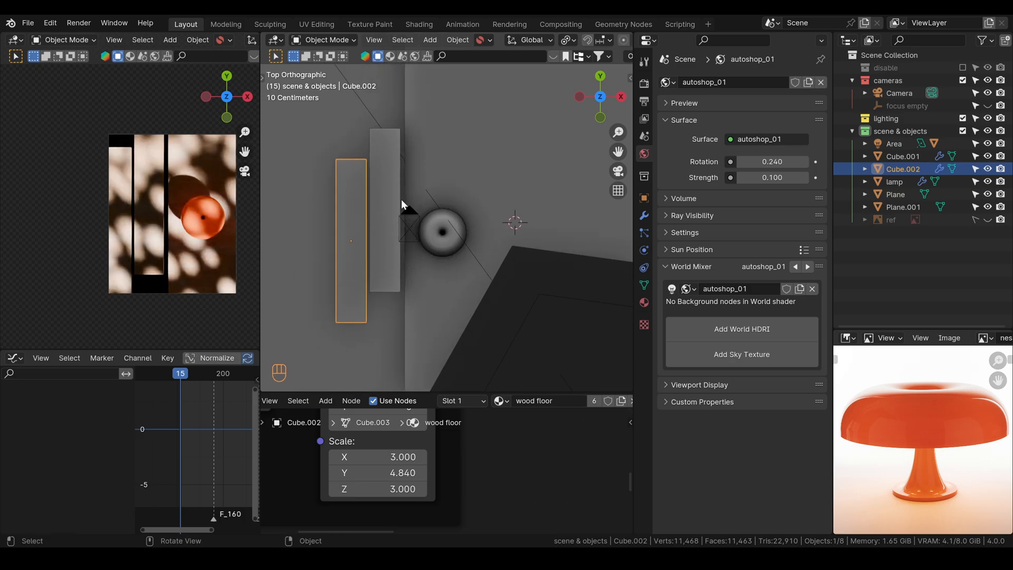
key("g")
key("y")
left_click(399, 226)
left_click(390, 245)
key("g")
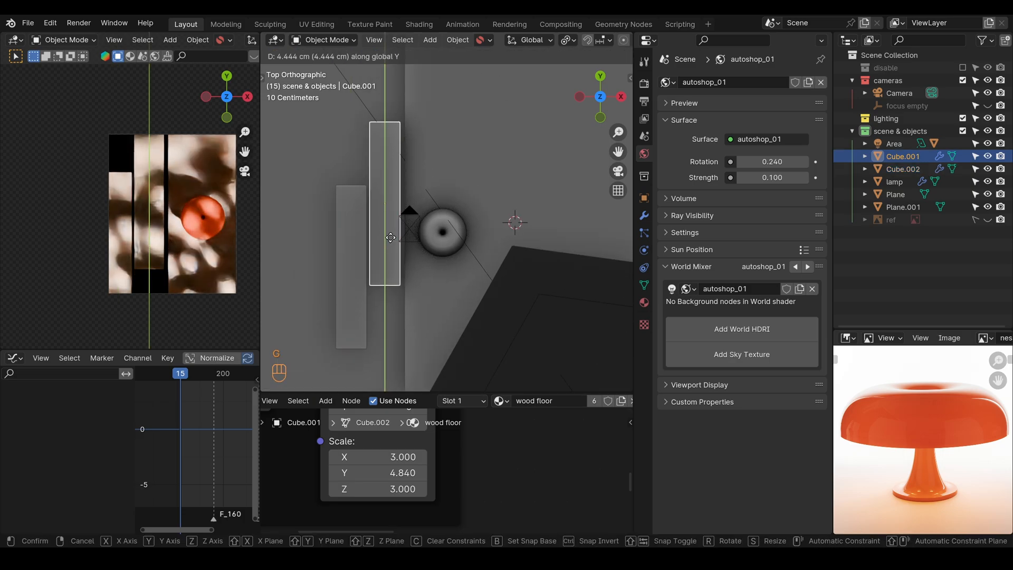
left_click(194, 154)
Nudge the copied block about 1 cm toward the original to narrow the gap between them
left_click(110, 218)
key("g")
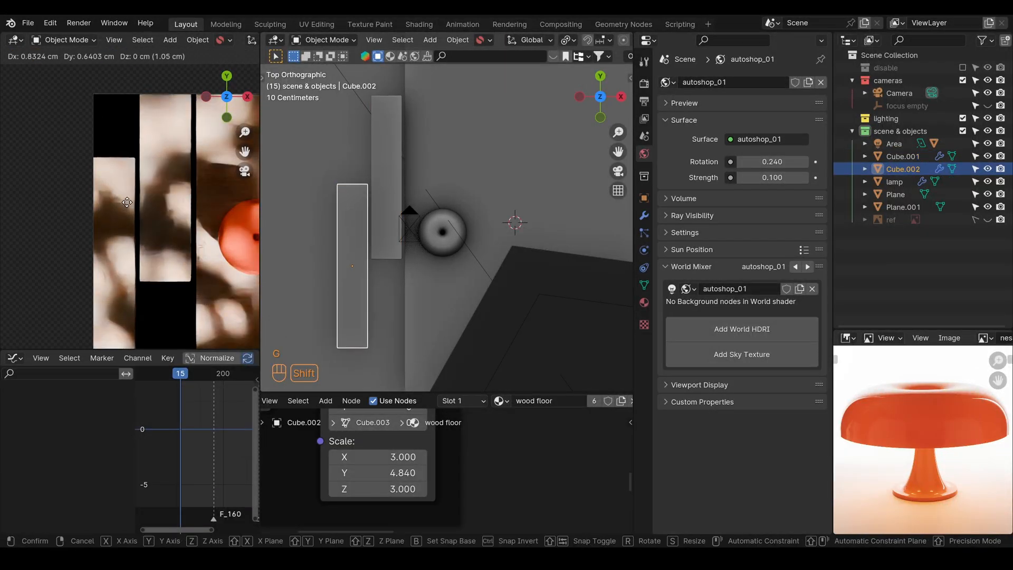
left_click(154, 210)
scroll(153, 210, "down", 4)
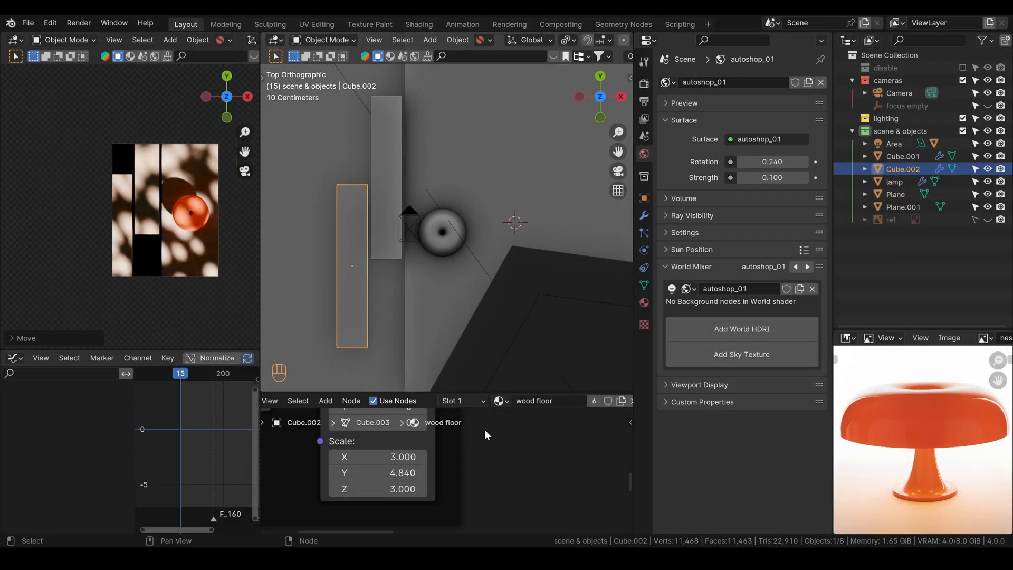
Set the scene's start frame to 161 in the output frame range
scroll(573, 400, "right", 5)
left_click(644, 135)
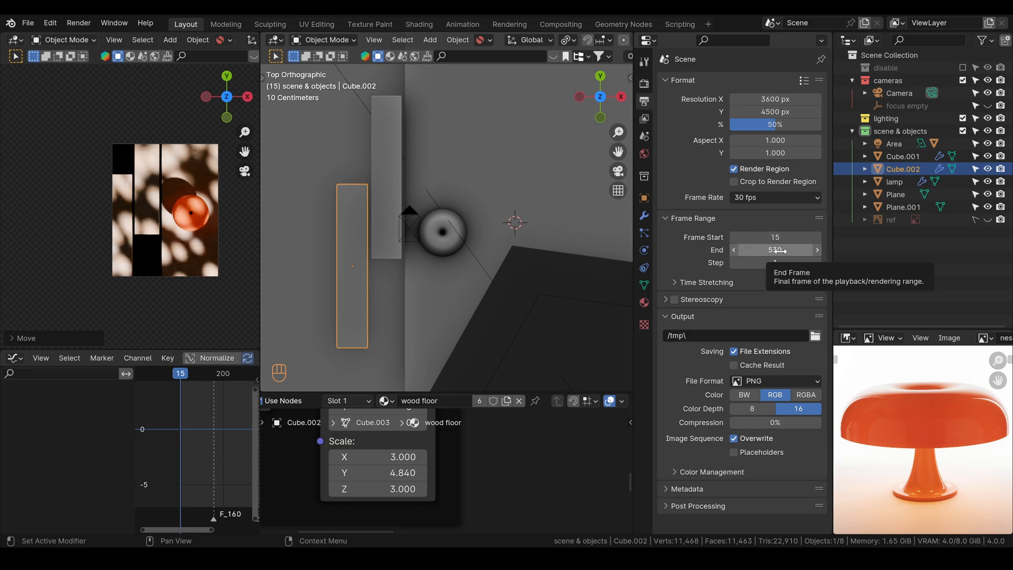
left_click(780, 251)
left_click(774, 238)
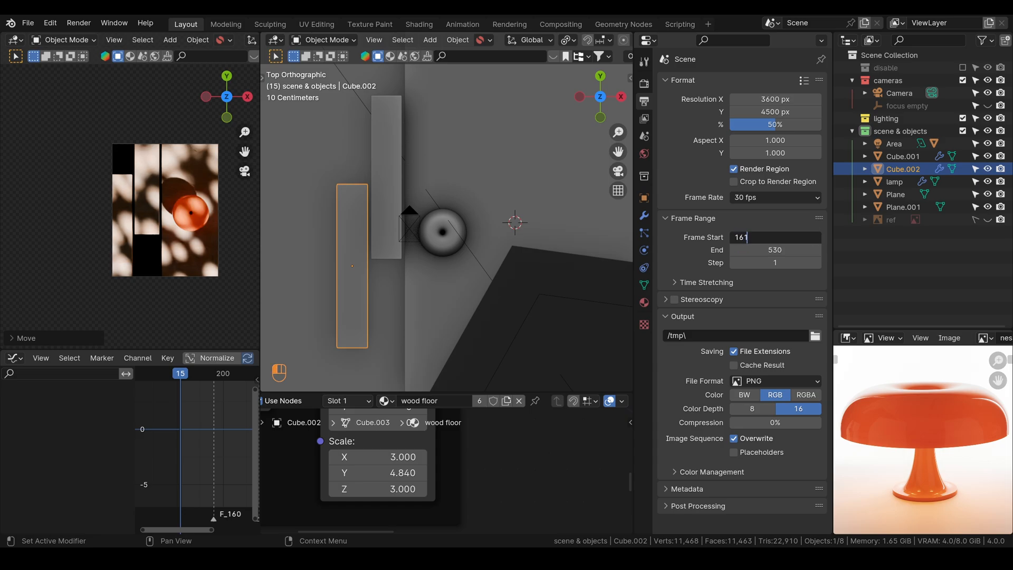
key("Return")
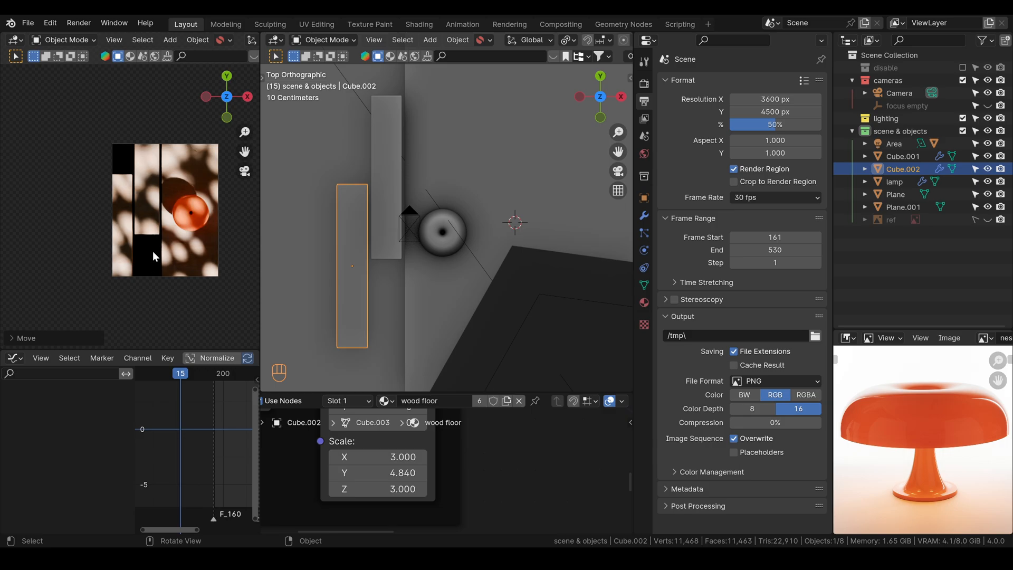
Examine the lamp's shading and reflections up close, along with the overall composition in the rendered camera view
scroll(175, 243, "up", 6)
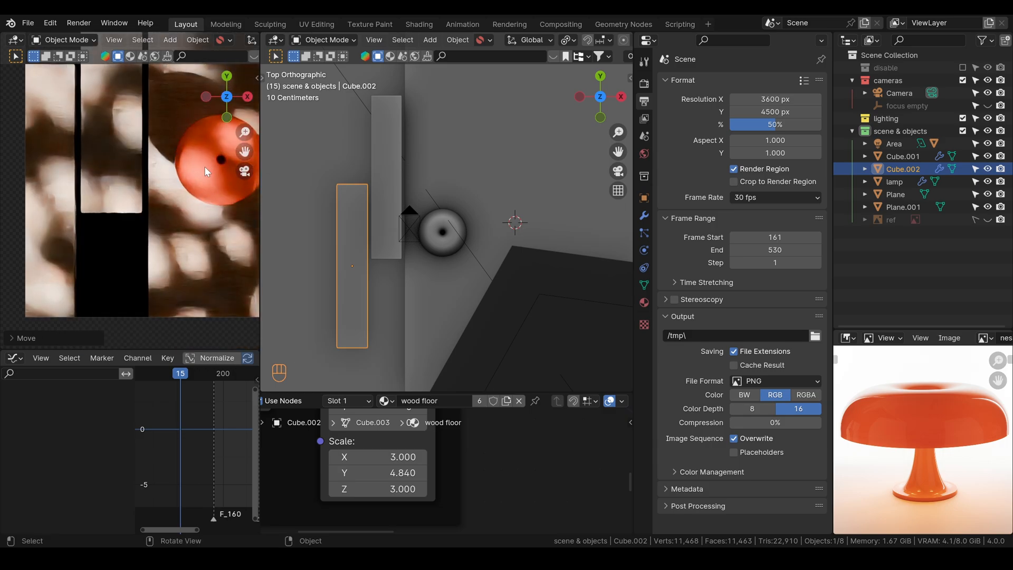
scroll(185, 149, "up", 3)
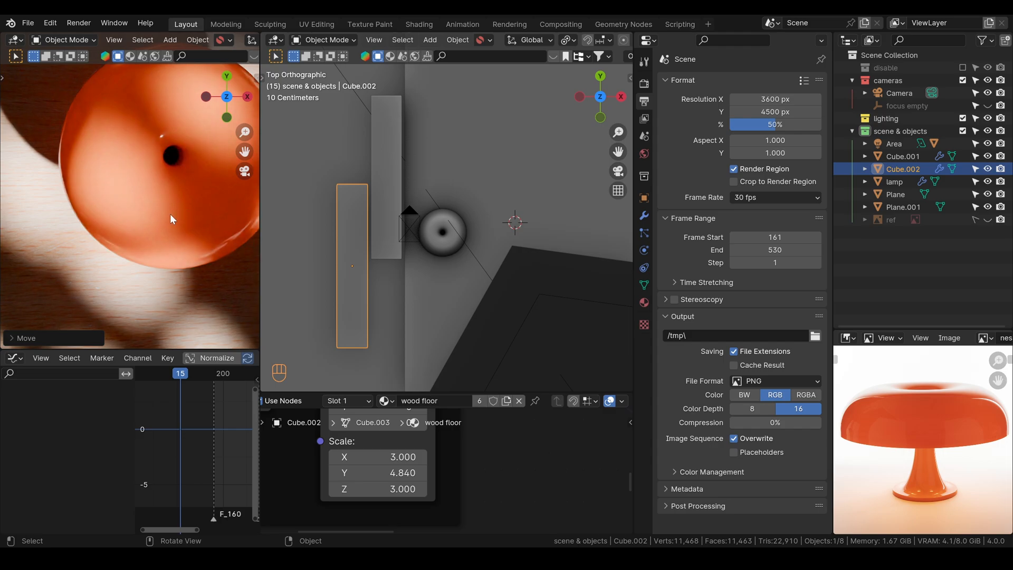
scroll(170, 214, "down", 4)
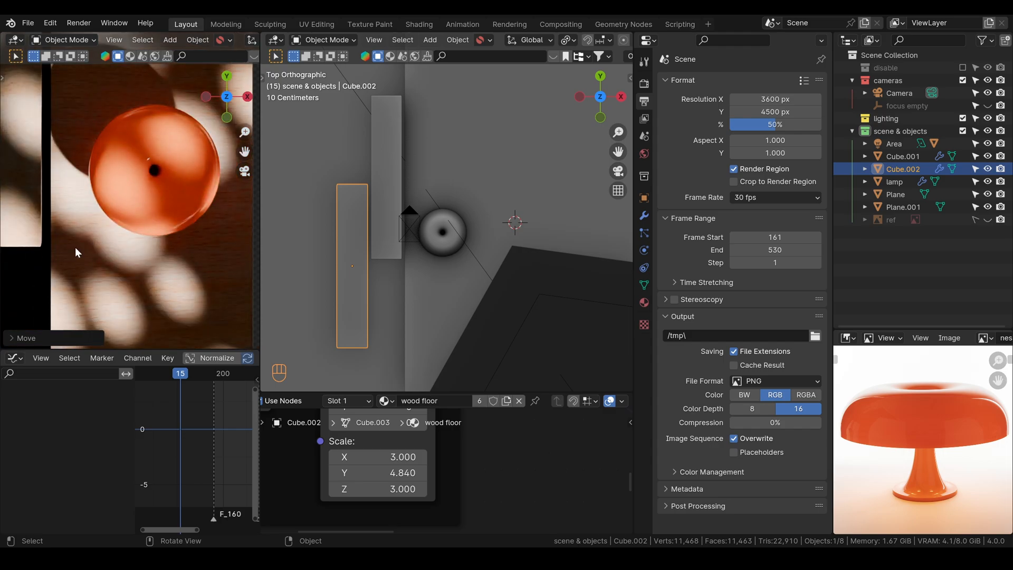
scroll(164, 232, "down", 4)
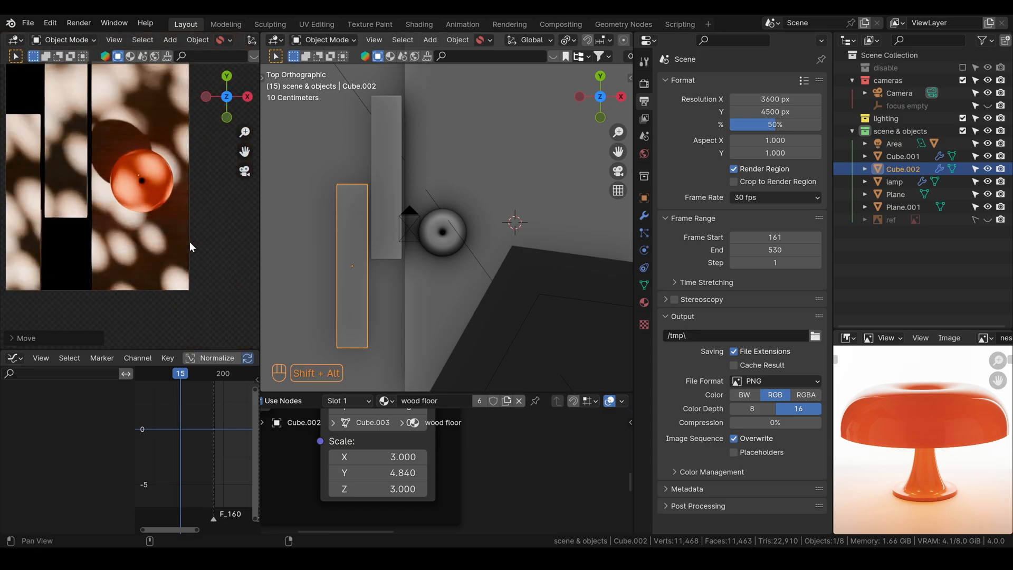
right_click_drag(117, 218, 147, 241, "alt+shift")
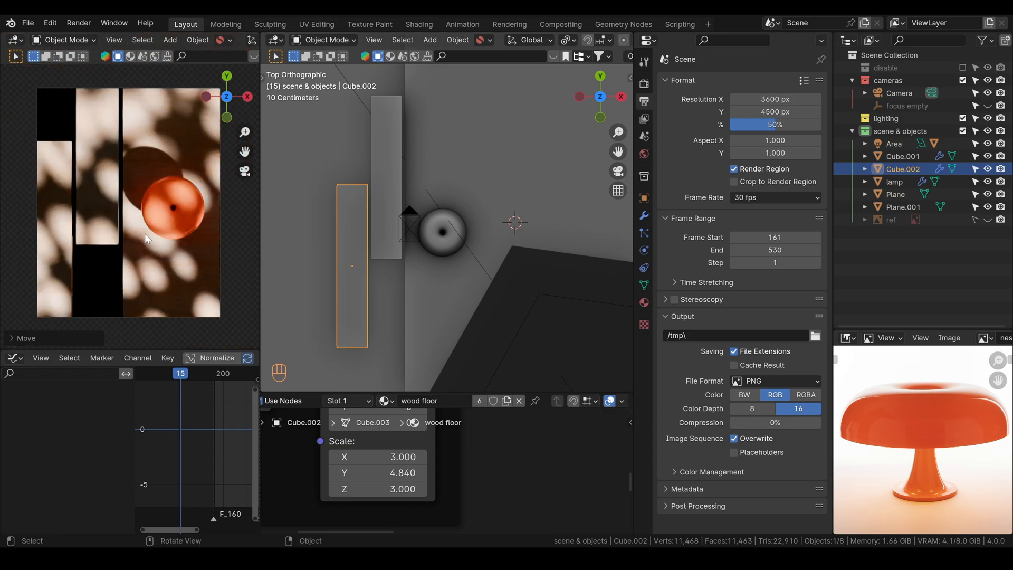
scroll(511, 286, "down", 4)
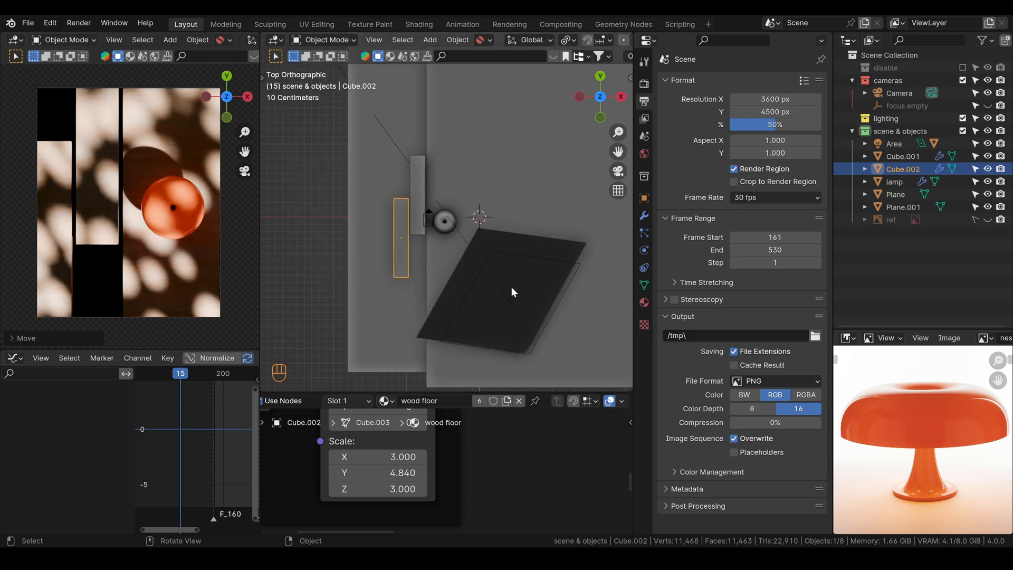
Add an area light to the scene and raise it about 184 cm along Z
left_click(511, 286)
middle_click_drag(511, 276, 556, 229)
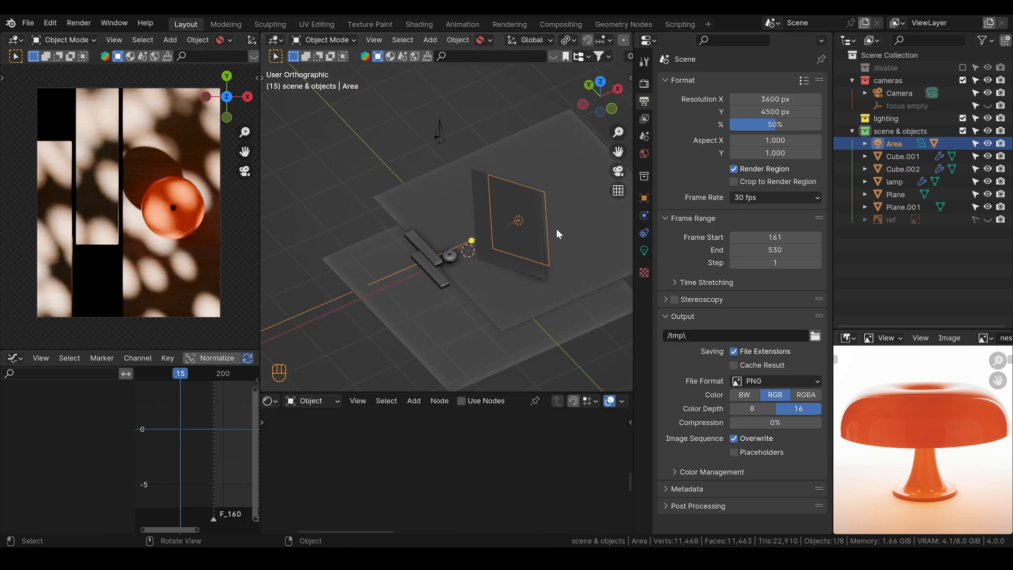
left_click(464, 280)
key("shift+a")
mouse_move(425, 287)
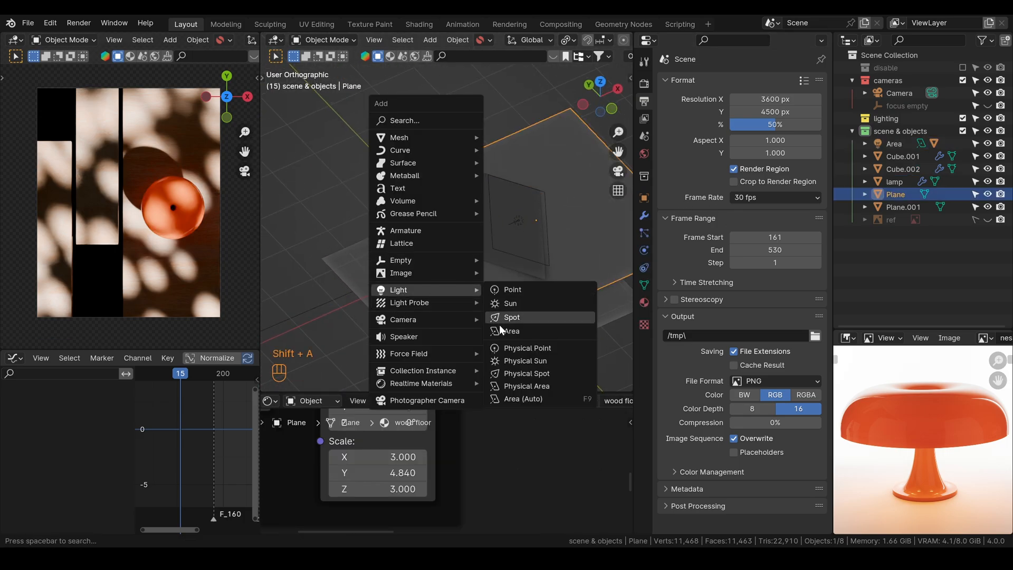
left_click(506, 330)
key("g")
key("z")
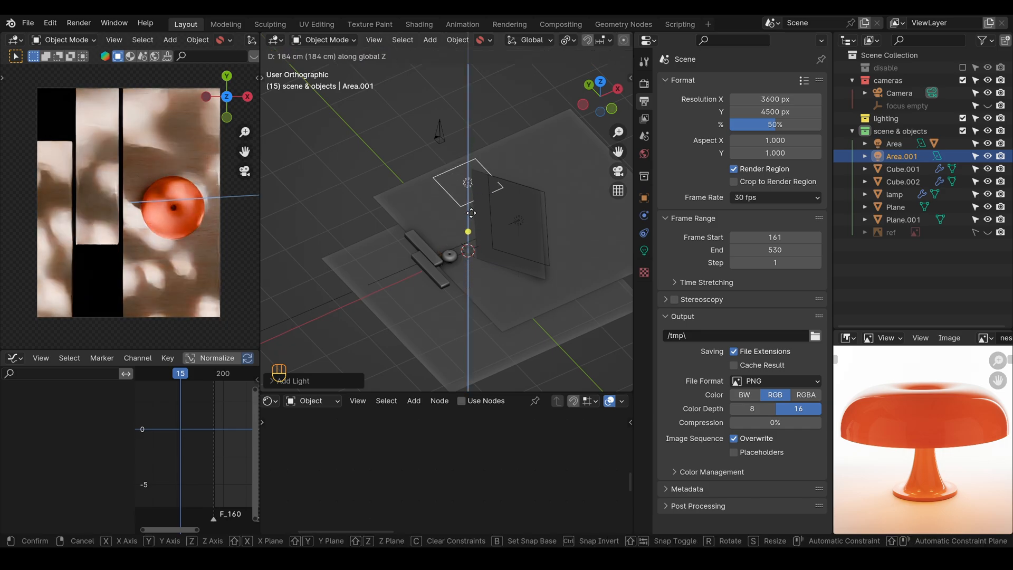
left_click(470, 211)
Move the new area light to one side, aim it toward the lamp, and display its light settings
middle_click_drag(472, 209, 540, 223, "alt")
key("g")
left_click(412, 152)
mouse_move(443, 115)
left_mouse_down()
mouse_move(470, 102)
mouse_move(457, 108)
left_mouse_up()
left_click(643, 250)
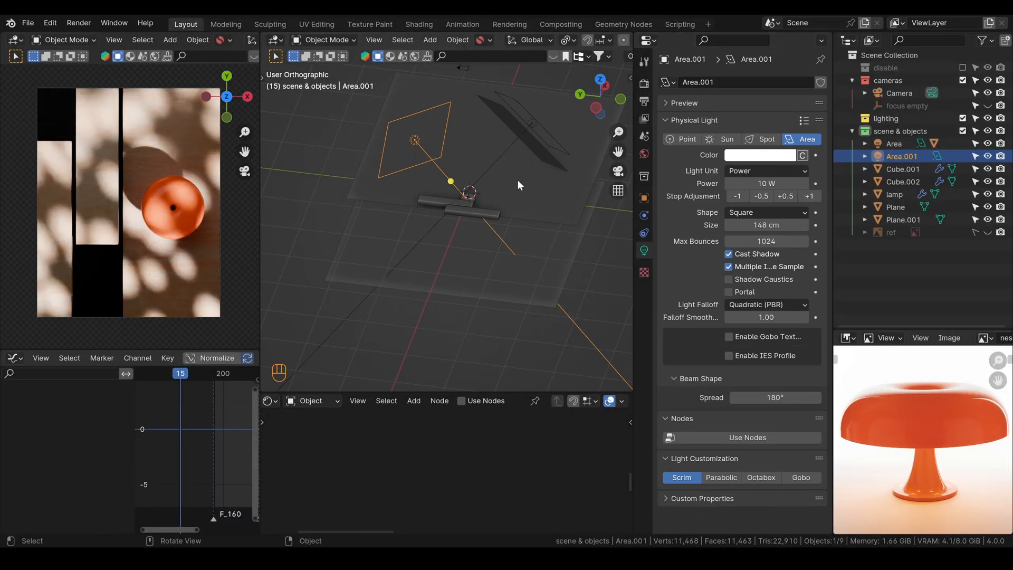
Compare the render with the new area light off and on, and lower its power by half a stop
left_click(988, 156)
left_click(987, 156)
left_click(761, 196)
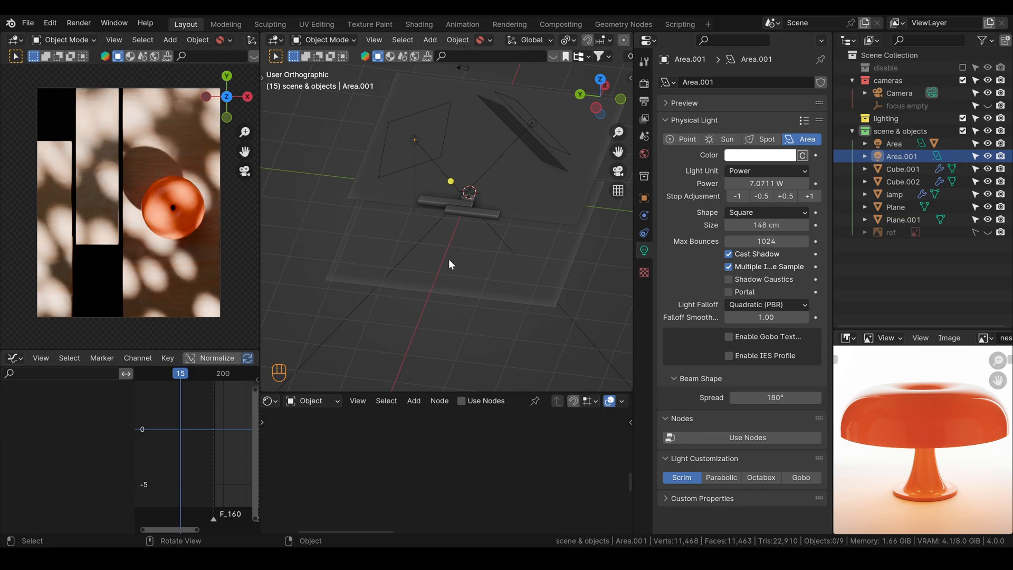
Change the node editor beneath the viewport into a timeline and go to the first frame of the range
left_click(270, 401)
left_click(425, 325)
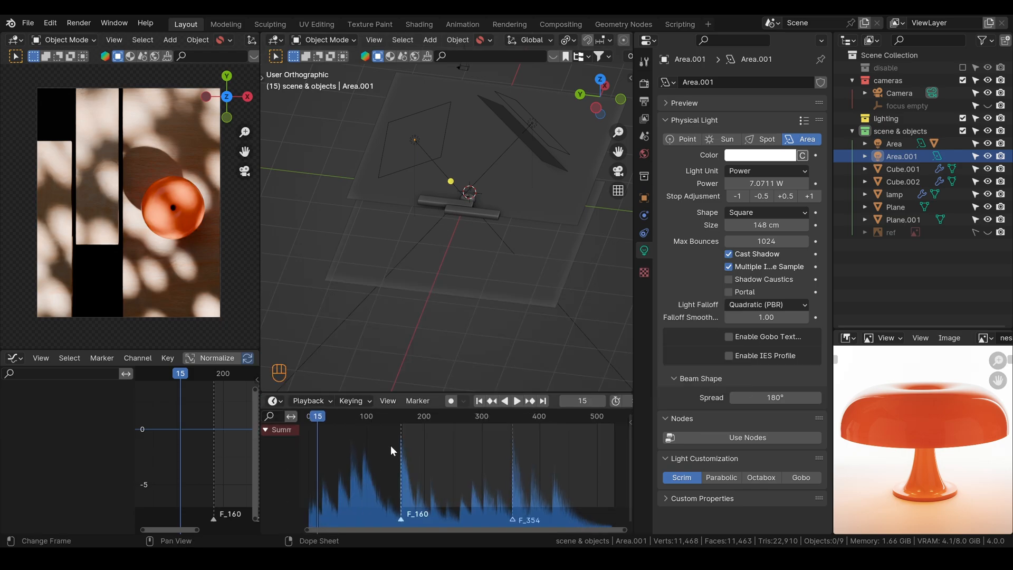
scroll(391, 445, "up", 1)
left_click(521, 401)
key("space")
left_click(481, 401)
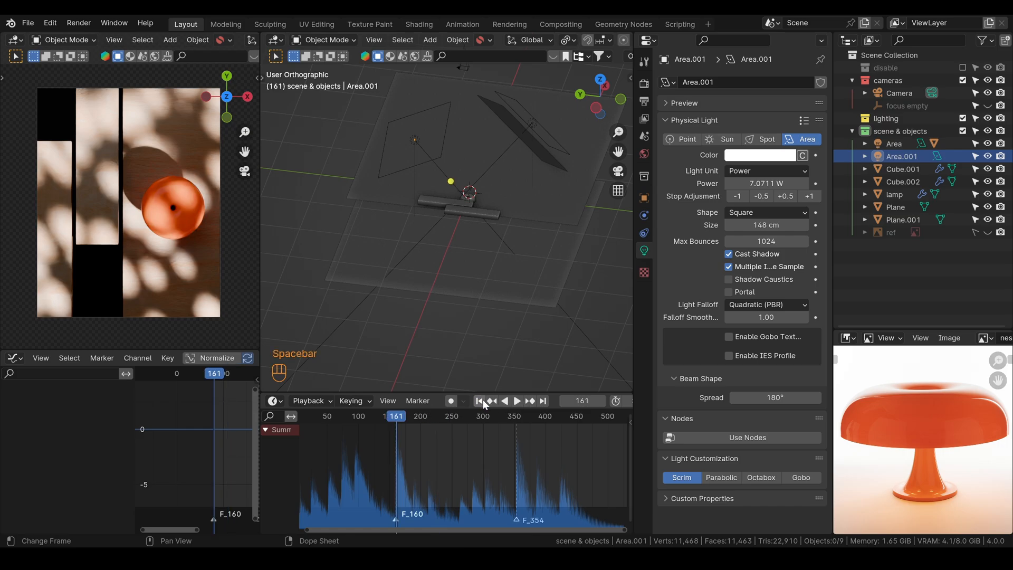
Jump to marker F_354 and set the scene's end frame to 354
left_click(417, 400)
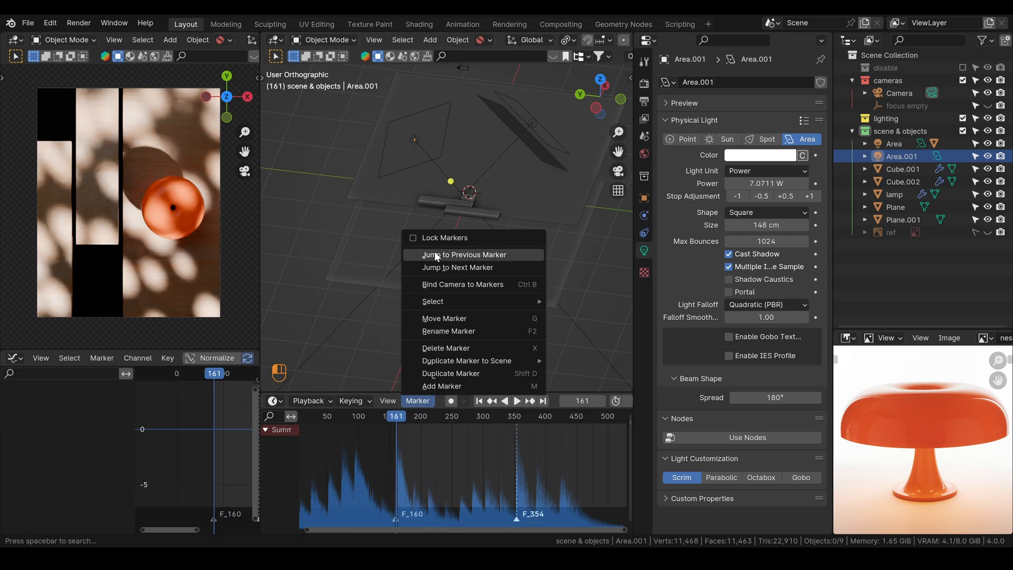
left_click(474, 268)
scroll(584, 402, "down", 3)
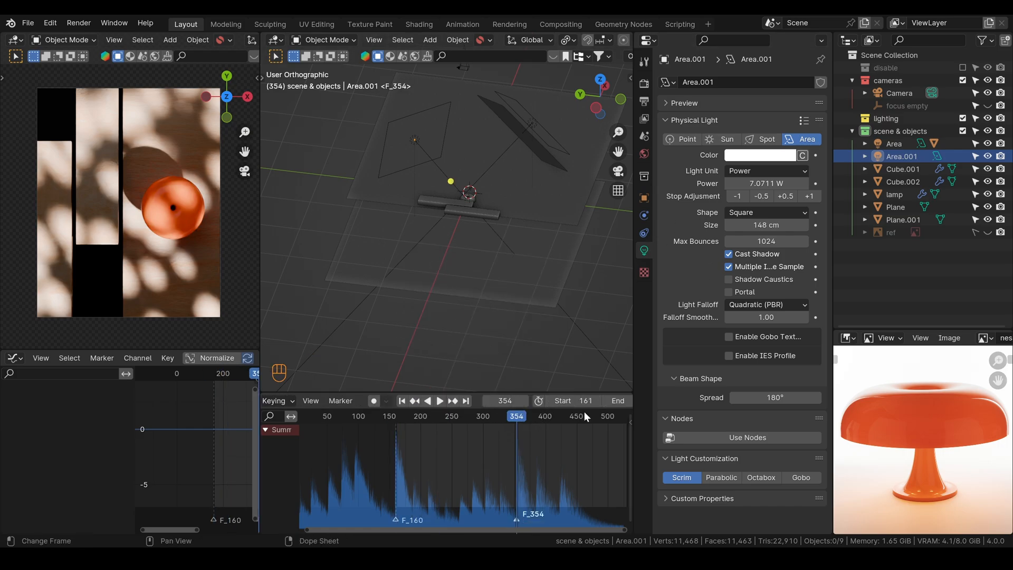
scroll(586, 416, "down", 3)
key("Return")
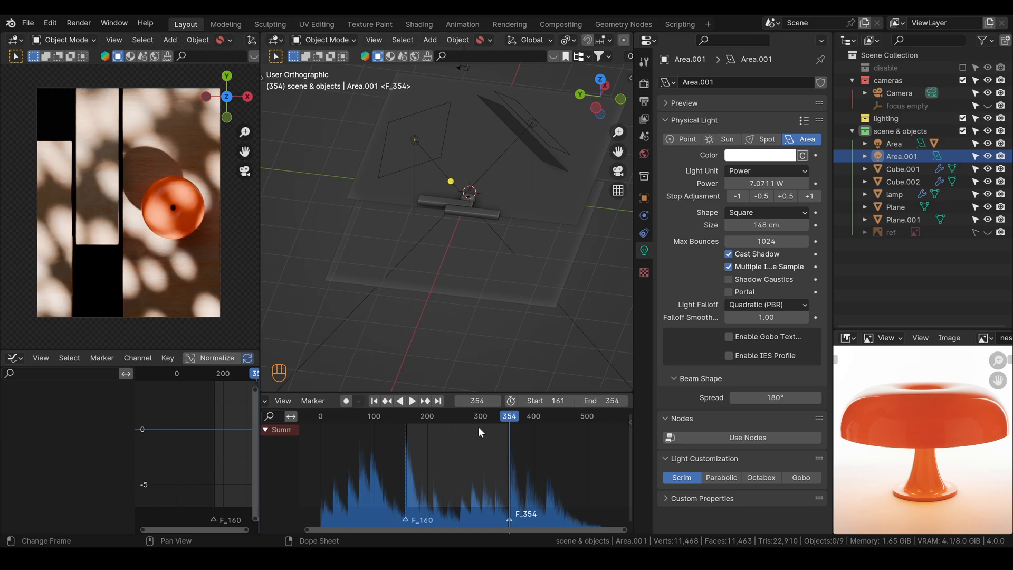
Play the frame range from 161 to 354 several times to judge the shot's timing against the music
left_click(374, 400)
key("space")
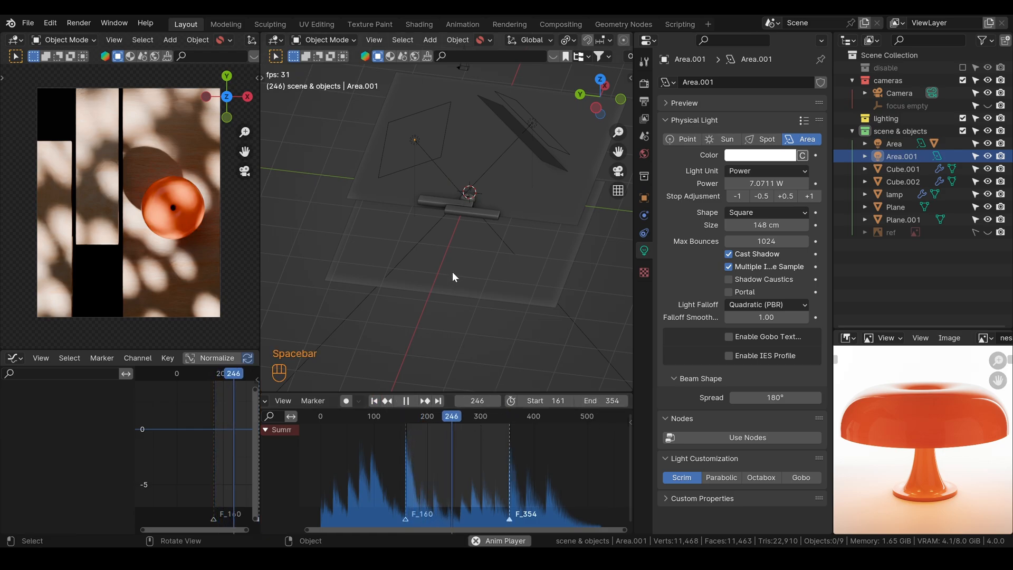
key("space")
key("space")
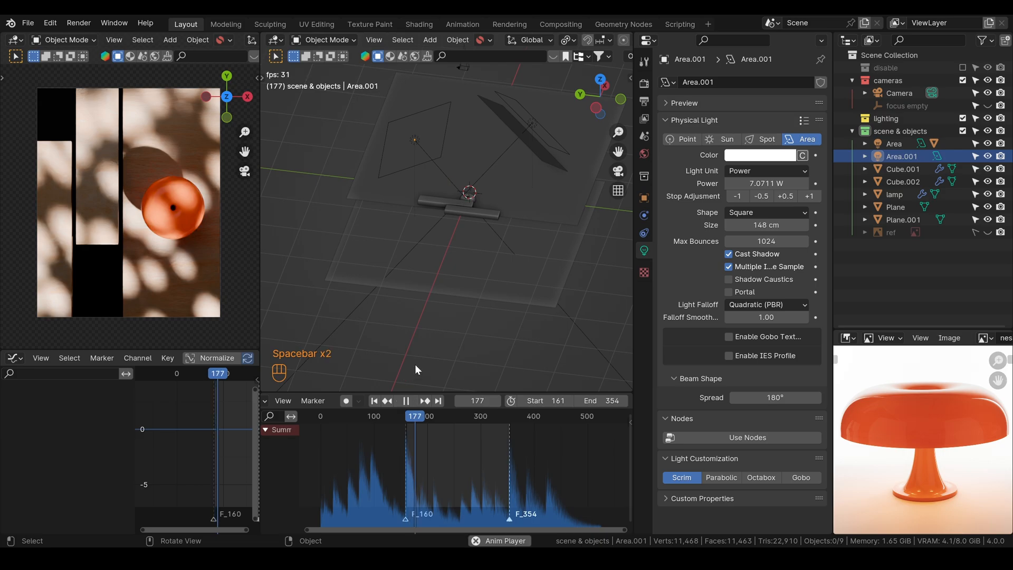
key("space")
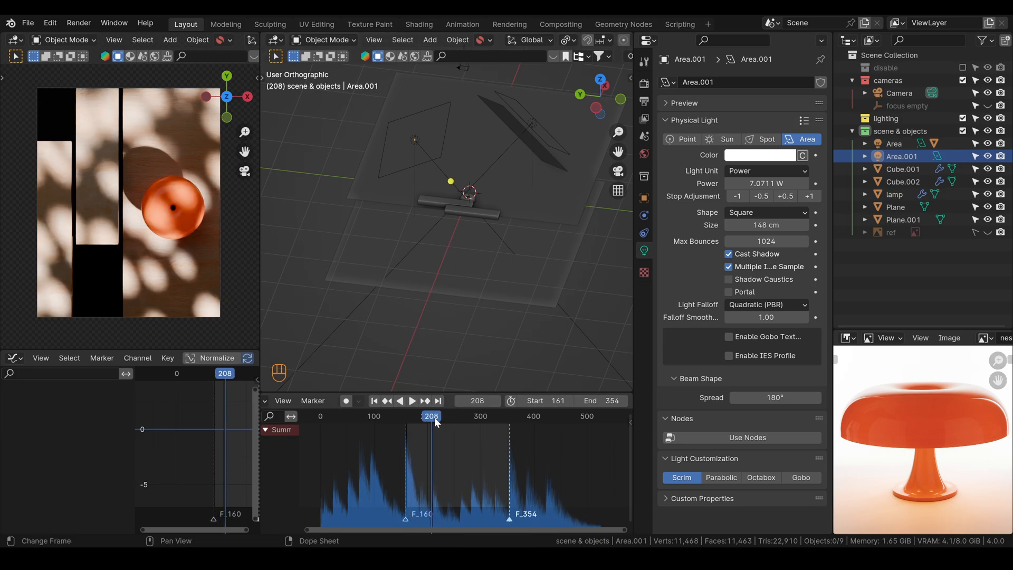
left_click(376, 401)
key("space")
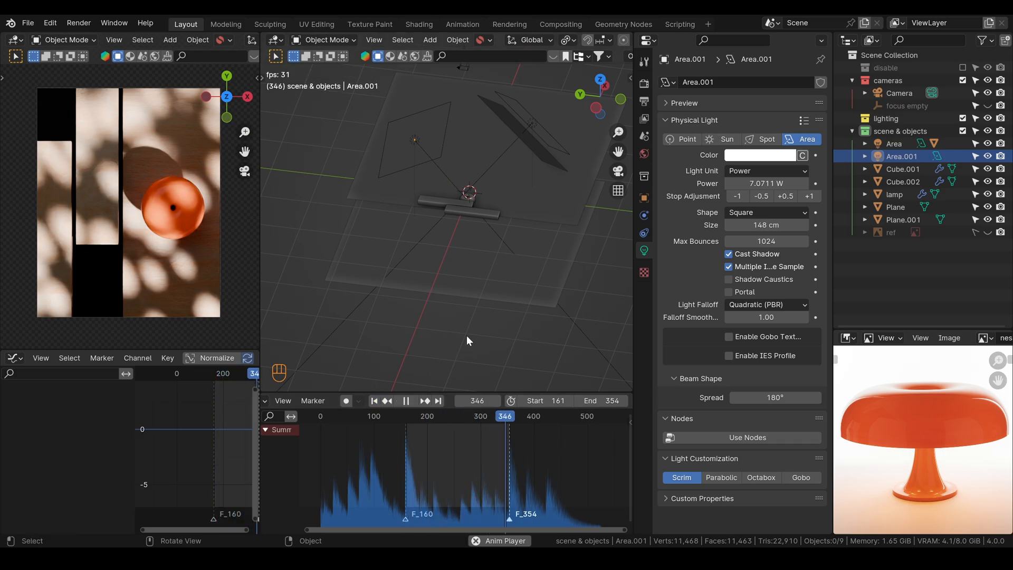
key("space")
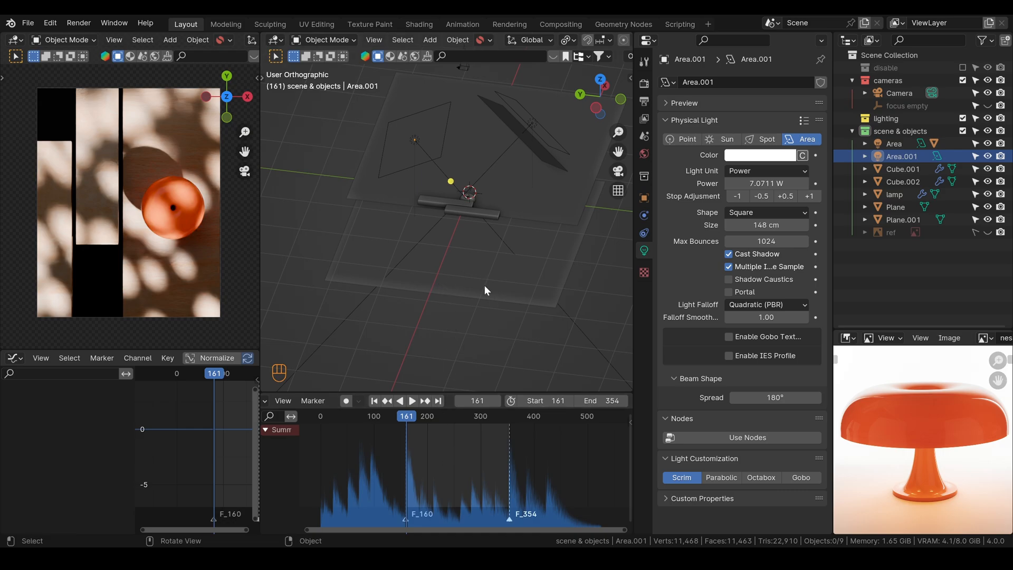
View the scene from the top and select the wood block nearest the lamp
left_click(600, 80)
scroll(505, 222, "up", 4)
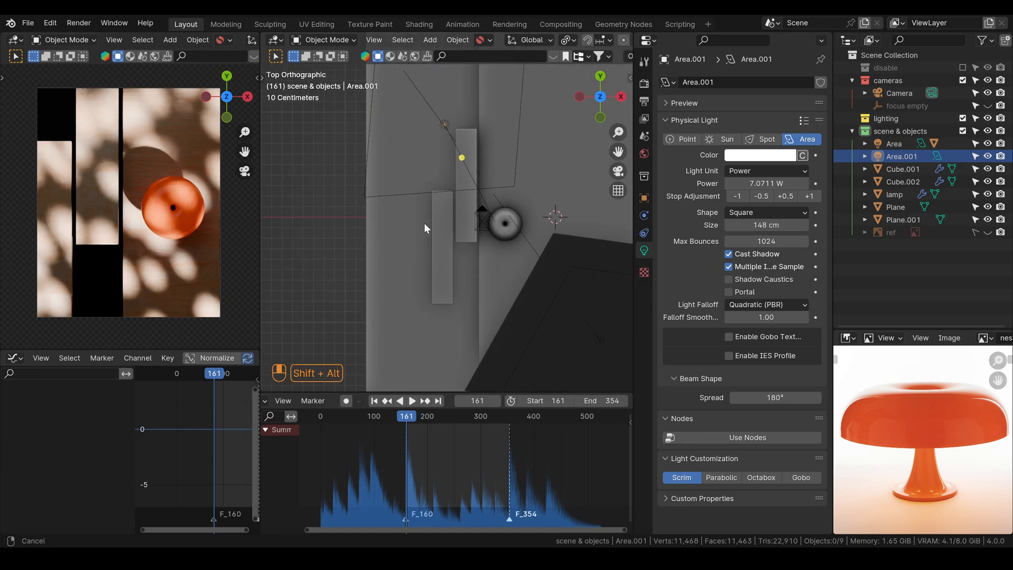
left_click(460, 244)
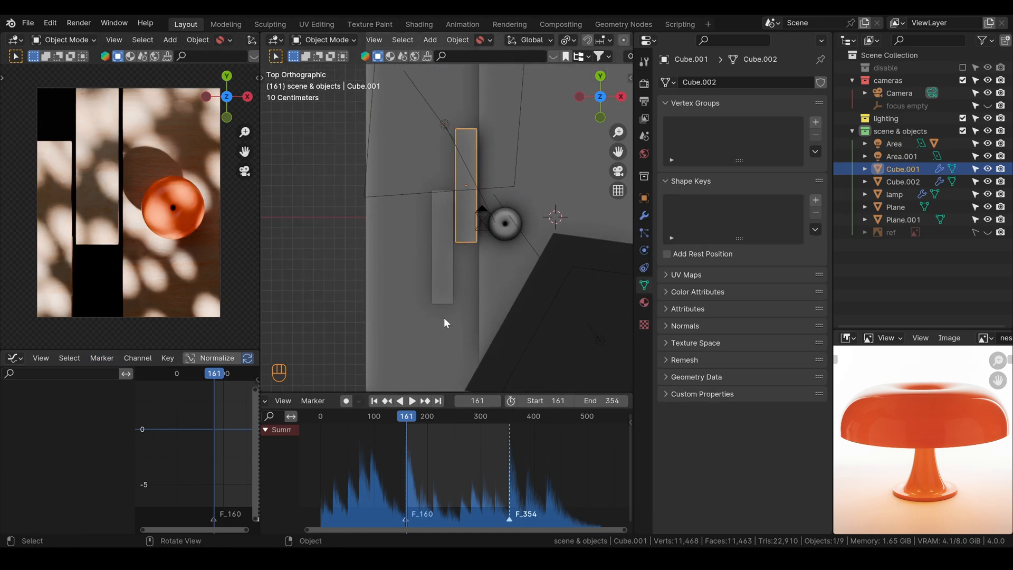
key("g")
middle_click(477, 309)
left_click(479, 306)
left_click(447, 288)
key("g")
middle_click(449, 296)
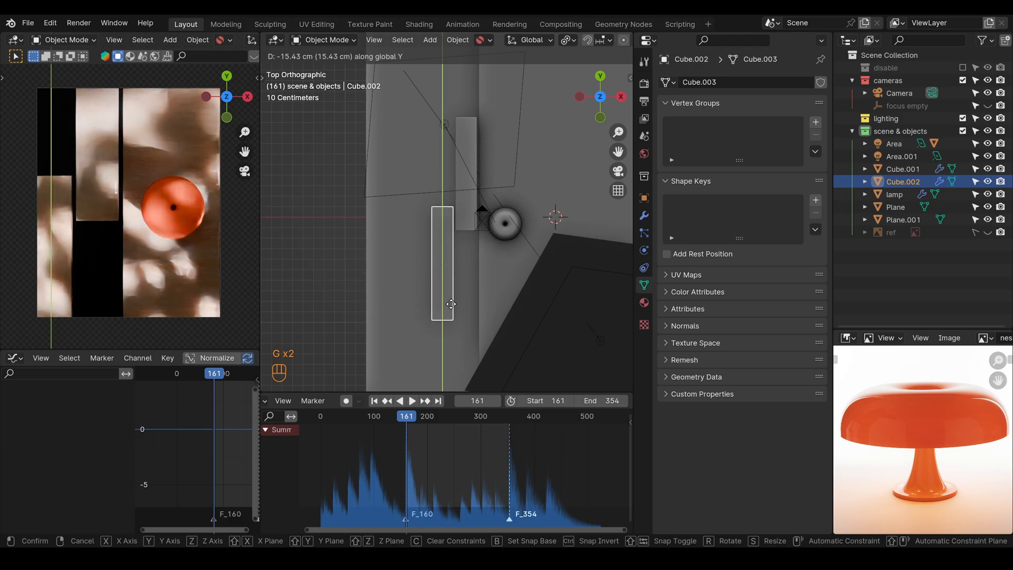
left_click(448, 301)
left_click(461, 227)
key("ctrl+z")
key("ctrl+z")
key("ctrl+z")
key("ctrl+z")
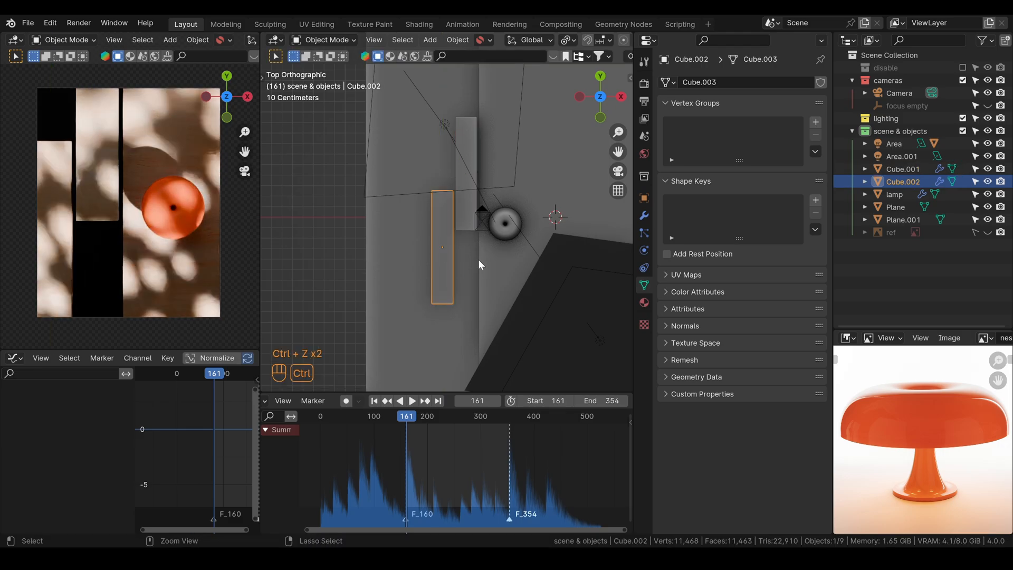
Insert location keyframes on both wood blocks at frame 161
key("i")
left_click(374, 240)
left_click(450, 258)
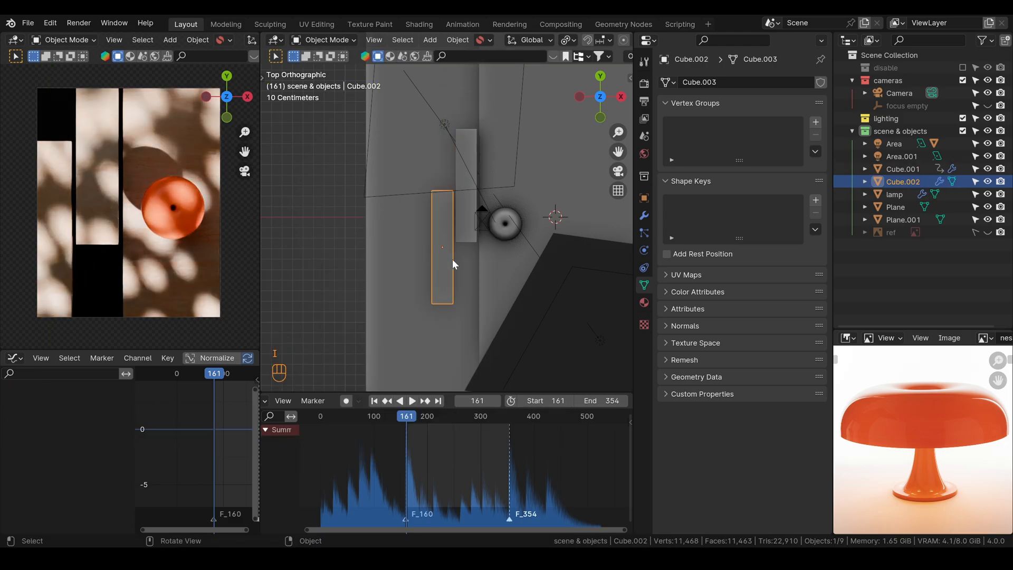
key("i")
left_click(381, 260)
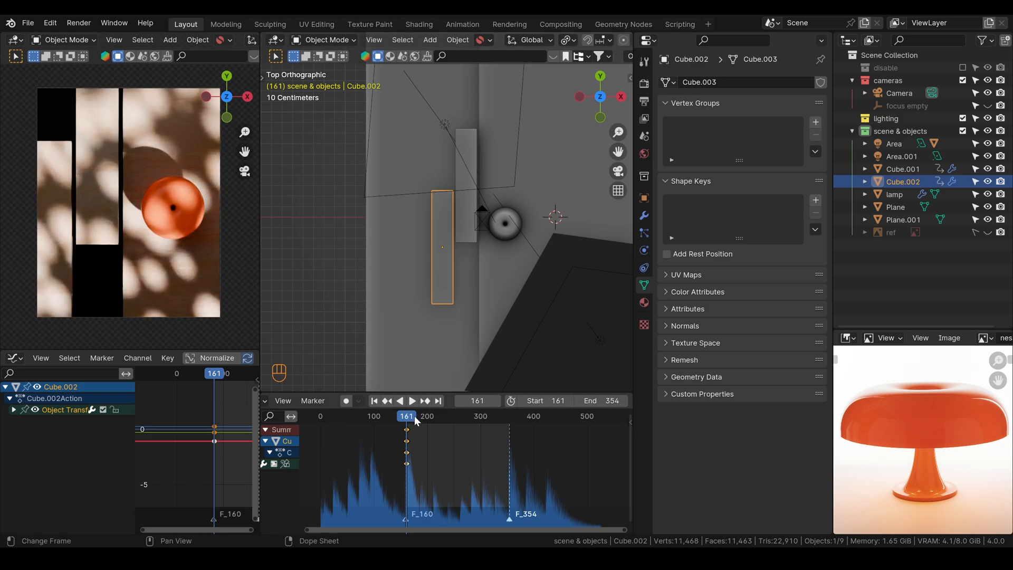
At frame 354, slide the outer wood block forward along Y and the inner block about 27 cm in negative Y
key("shift+Right")
key("g")
key("y")
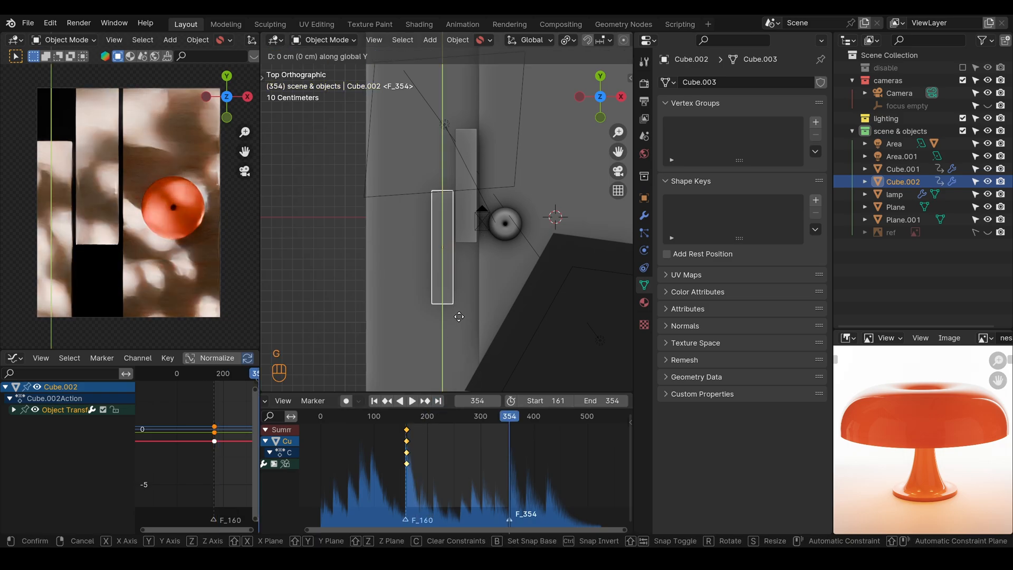
left_click(454, 301)
left_click(470, 232)
key("g")
key("y")
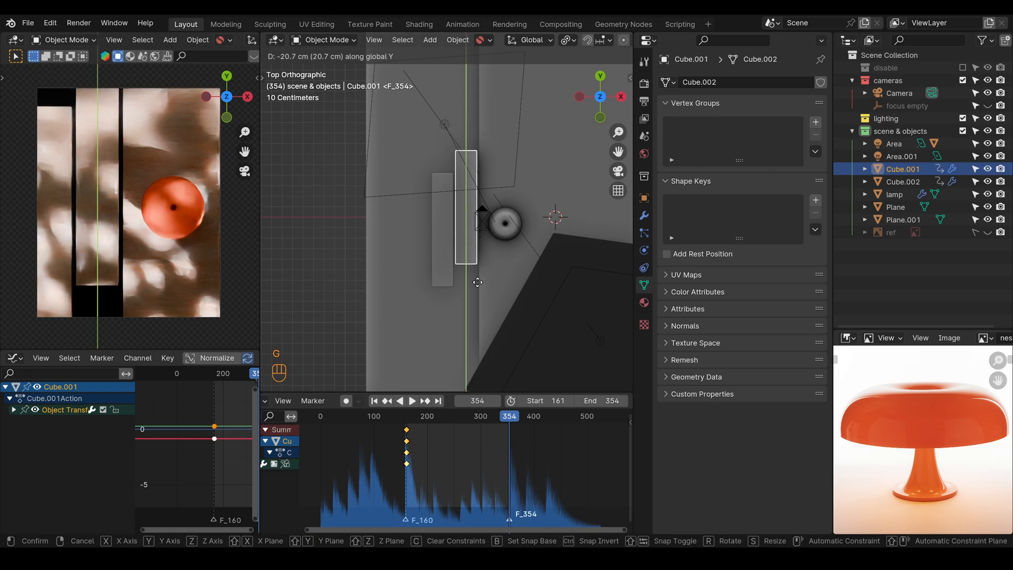
left_click(478, 289)
key("y")
Insert keyframes for both wood blocks' locations at frame 354, and return to frame 161
key("i")
left_click(415, 188)
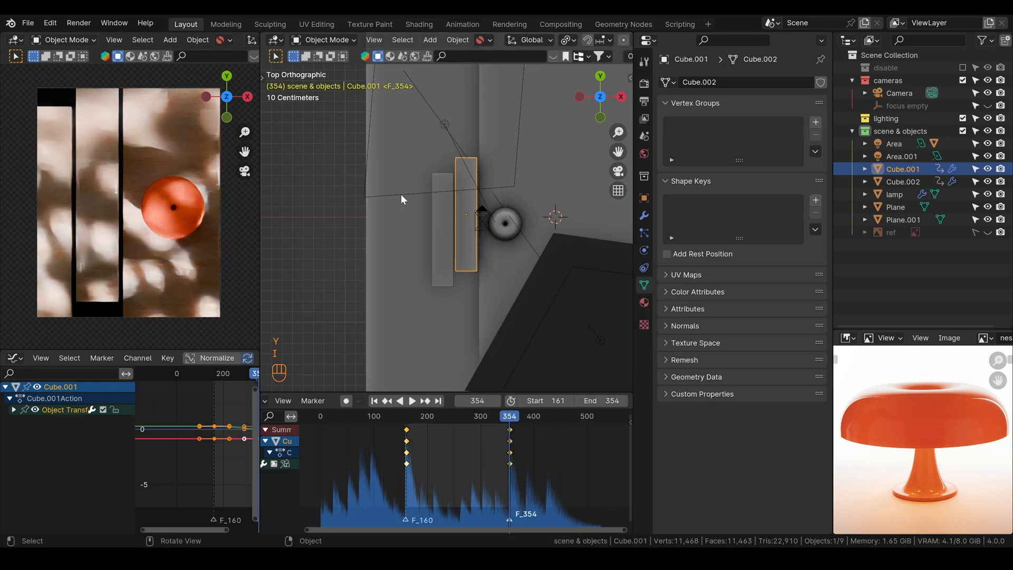
left_click(436, 209)
key("i")
left_click(399, 221)
key("shift+Left")
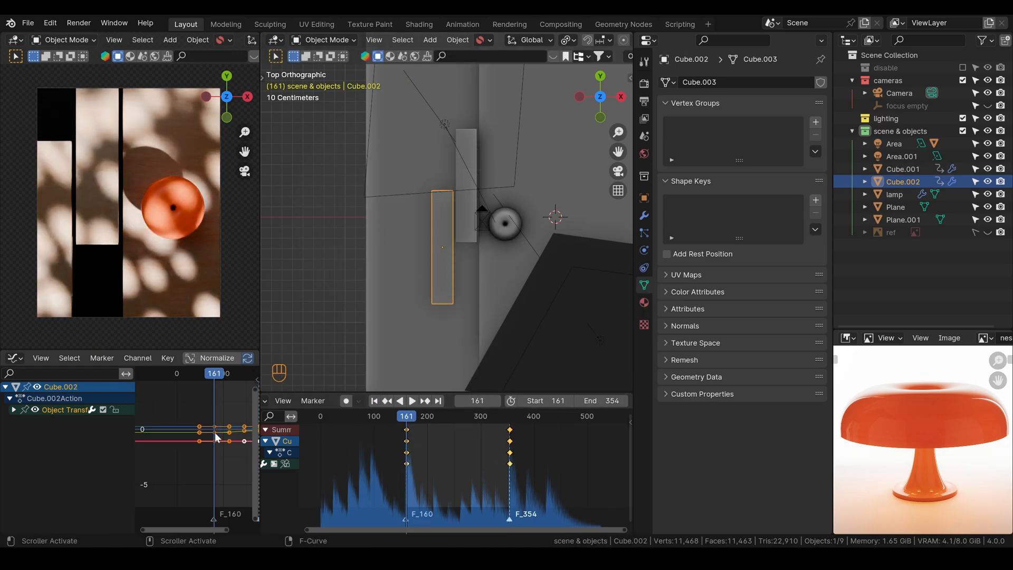
Delete the X and Z location channels from both wood blocks' animation, keeping only Y location
left_click_drag(134, 445, 91, 446)
left_click(13, 410)
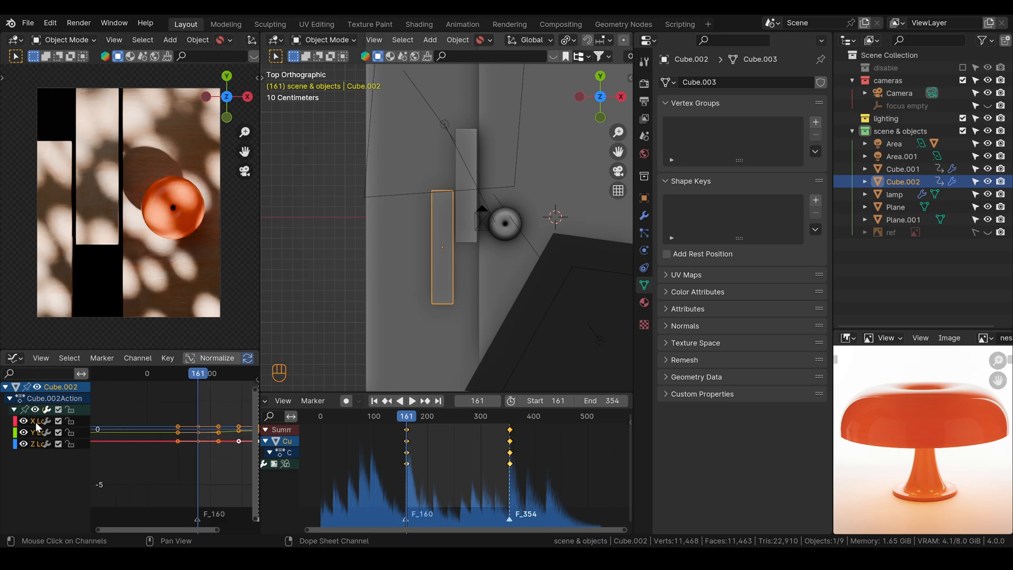
key("Delete")
left_click(40, 431)
key("Delete")
left_click(462, 228)
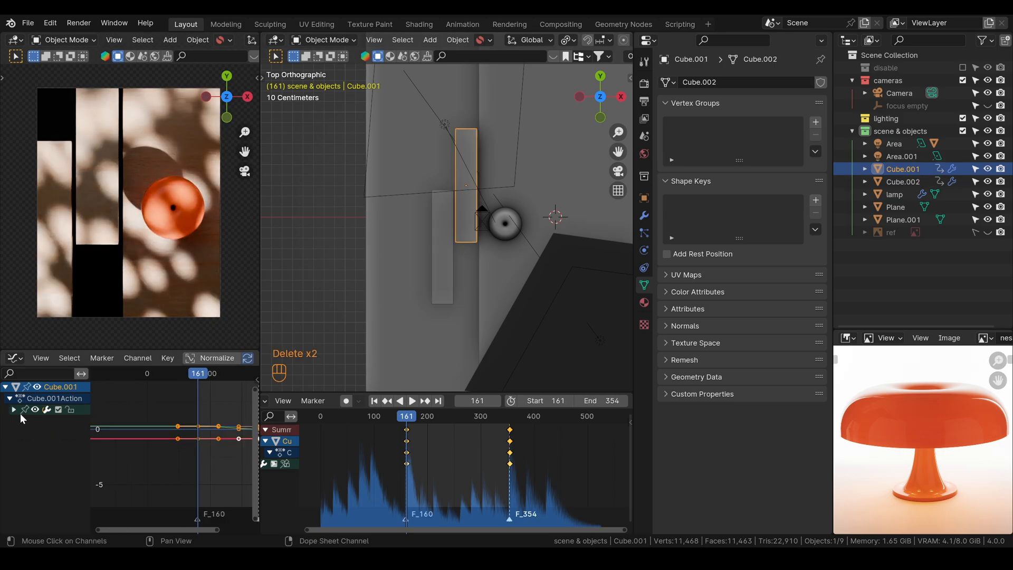
left_click(14, 410)
key("Delete")
key("Delete")
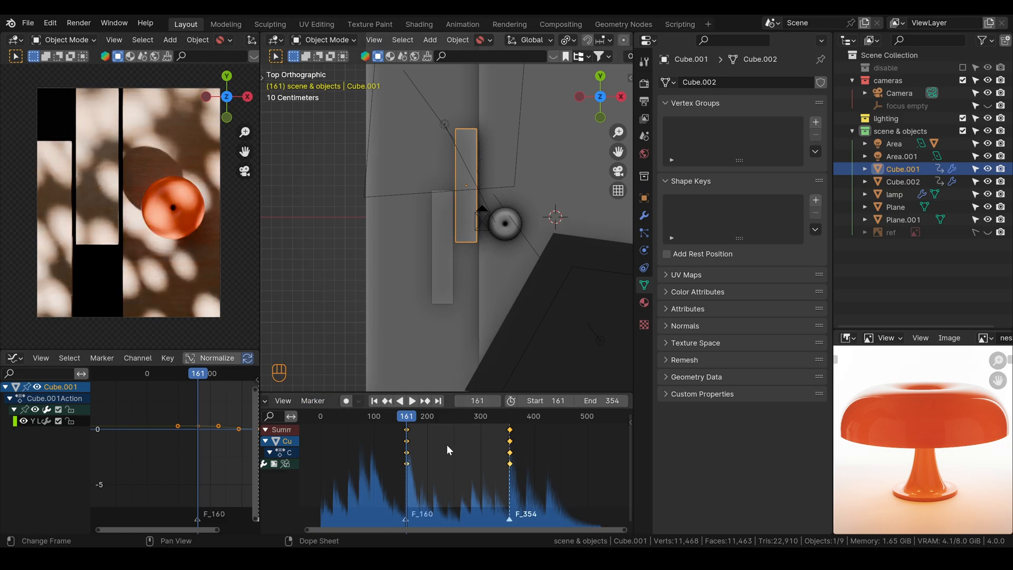
Play back and scrub the sliding wood blocks' animation
key("space")
key("space")
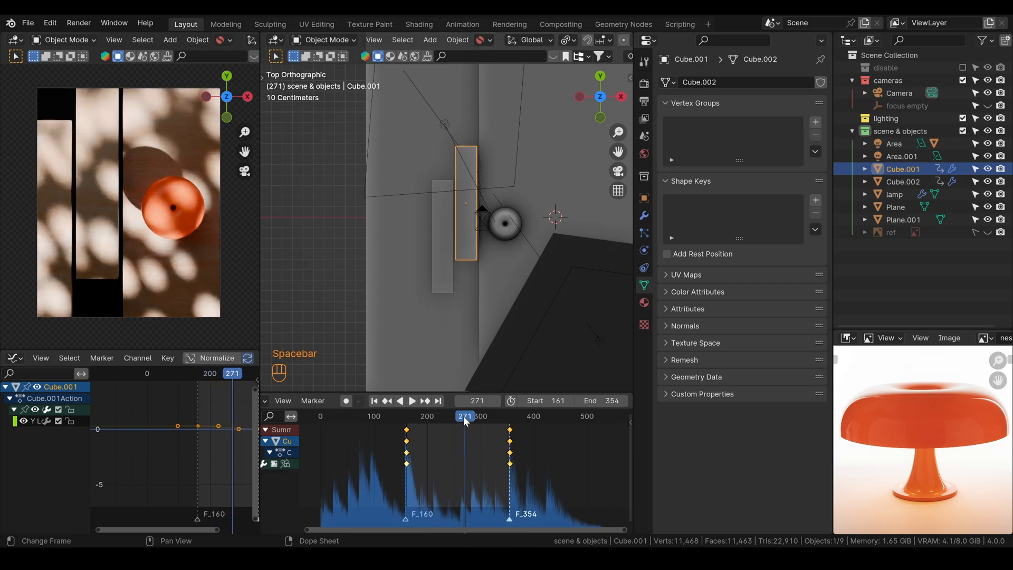
left_click(458, 417)
Maximize the graph editor, fit the inner block's Y location curve, and display the audio waveform behind it
key("ctrl+space")
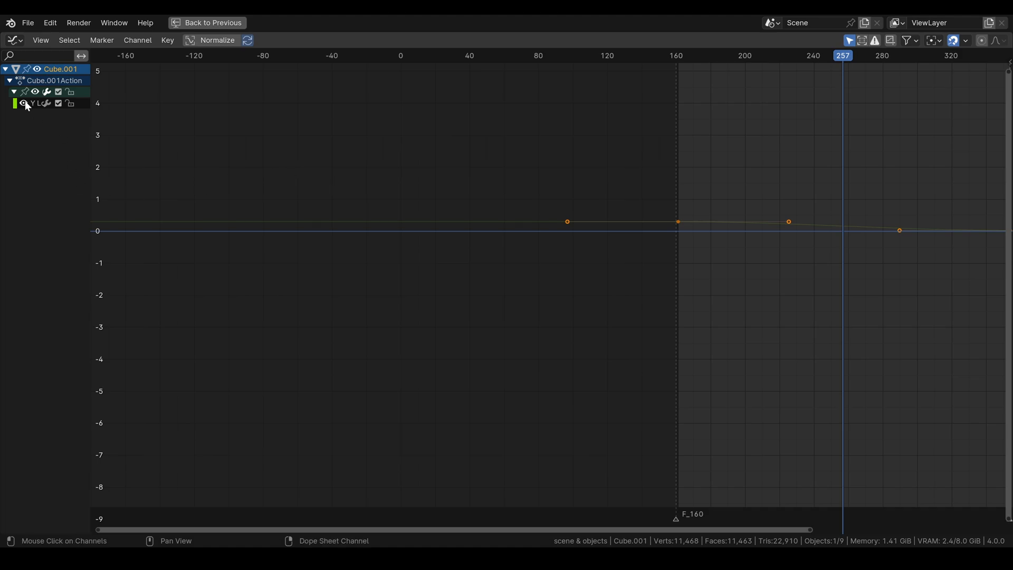
key("Home")
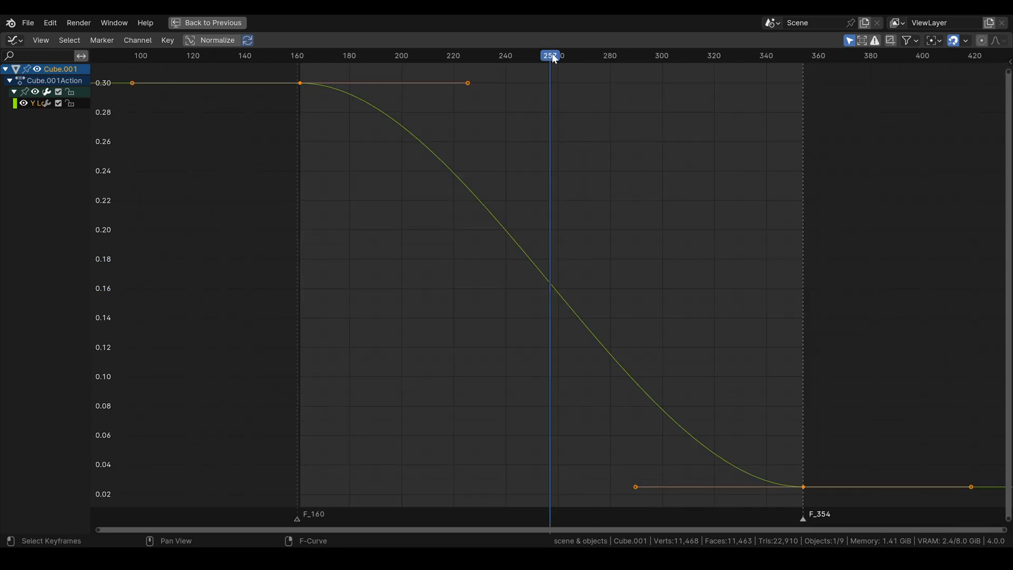
left_click_drag(553, 59, 529, 59)
key("n")
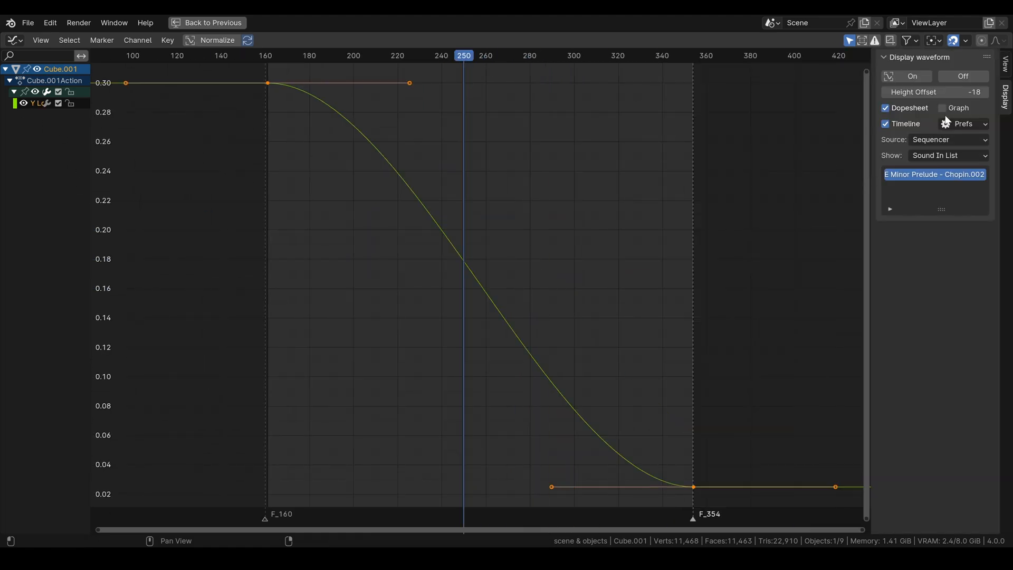
left_click(944, 108)
Play the music up to frame 212 and insert a keyframe there on the inner block's Y location curve
left_click_drag(464, 58, 284, 78)
key("space")
key("space")
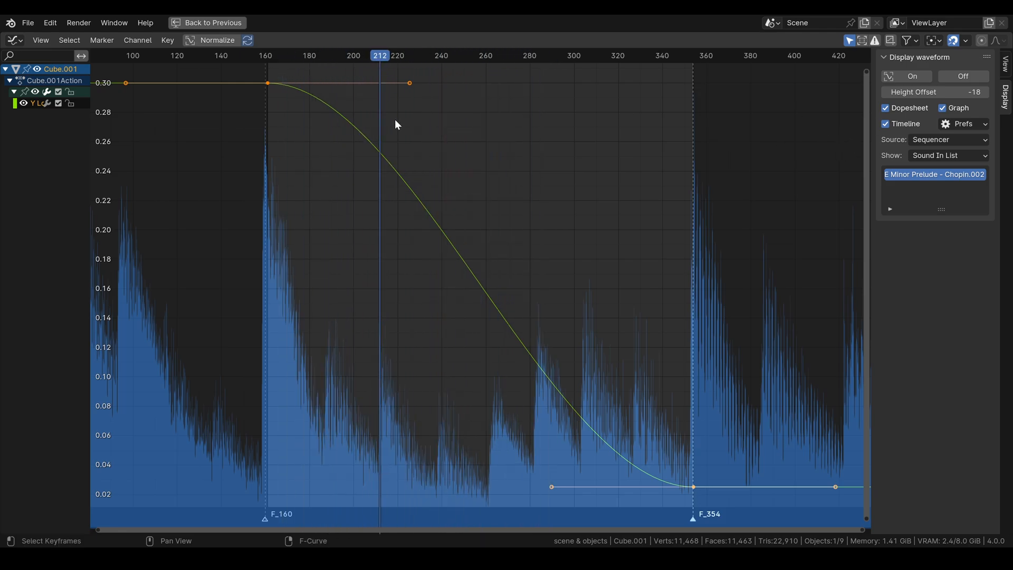
key("h")
left_click(24, 103)
key("i")
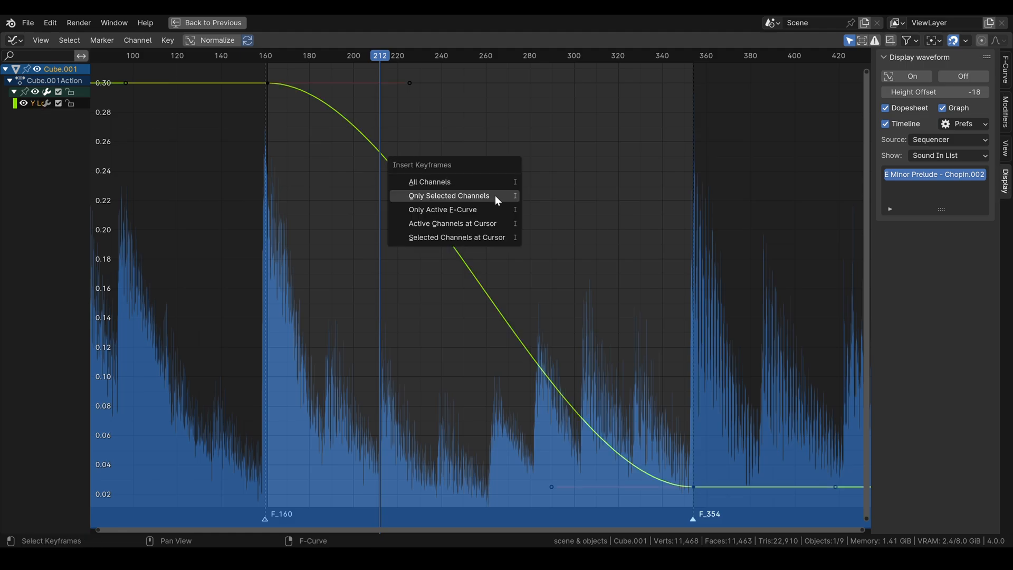
left_click(446, 184)
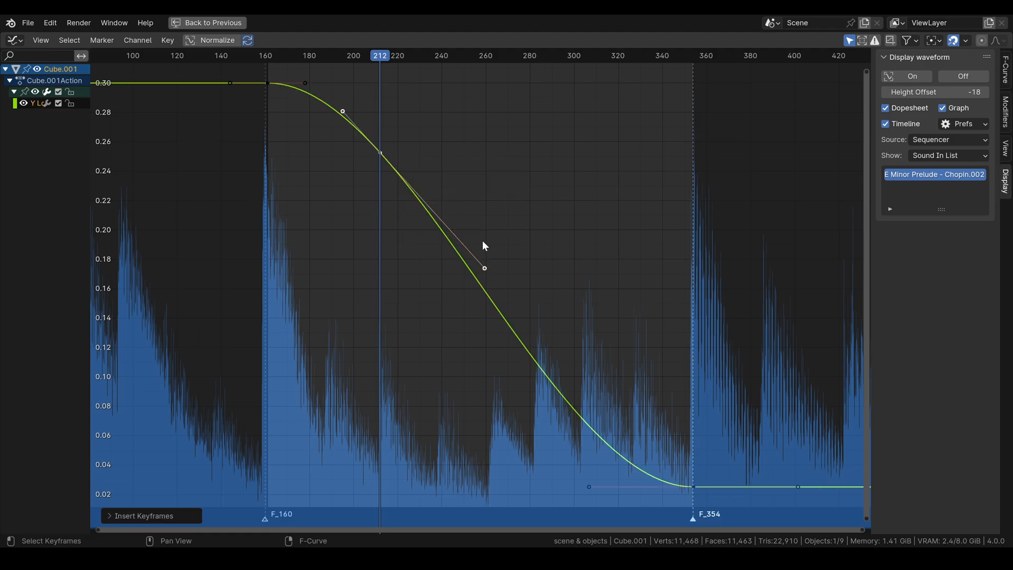
Rotate the frame 212 keyframe's handles until they are horizontal, and shorten its outgoing handle
key("r")
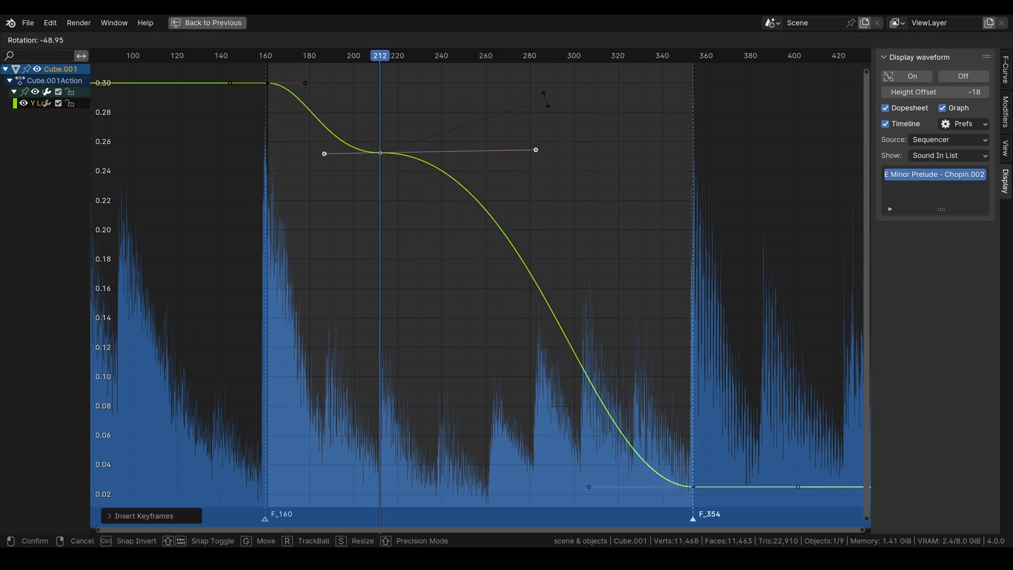
left_click(546, 109)
left_click(536, 153)
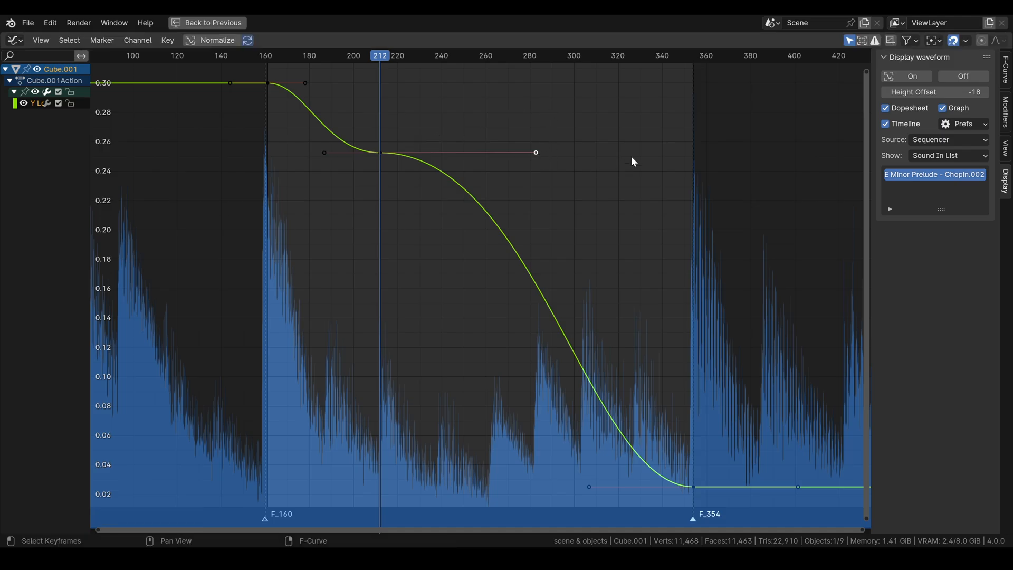
key("s")
left_click(454, 157)
Lengthen the incoming handle of the frame 354 keyframe, and return to the full layout at frame 161
left_click(589, 486)
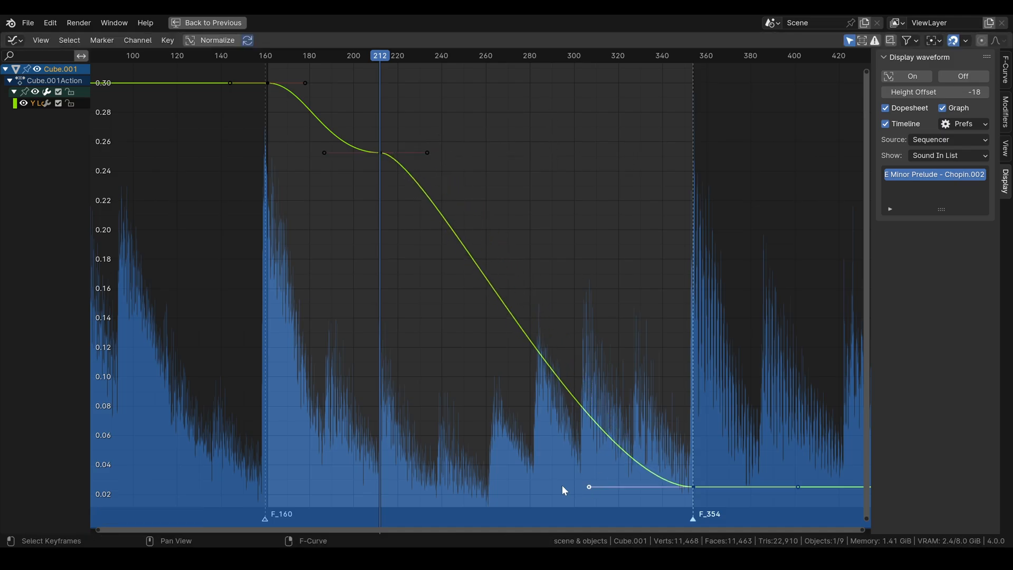
key("s")
left_click(373, 476)
key("ctrl+space")
left_click(407, 414)
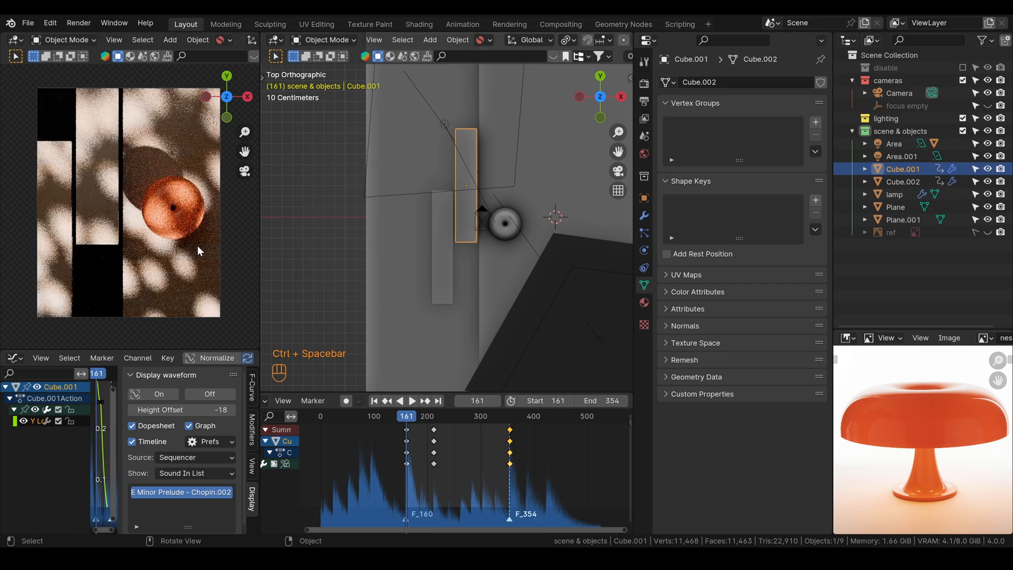
Play the animation from frame 161 in the rendered camera view to check the inner block's motion against the music
key("z")
key("z")
left_click(269, 205)
key("space")
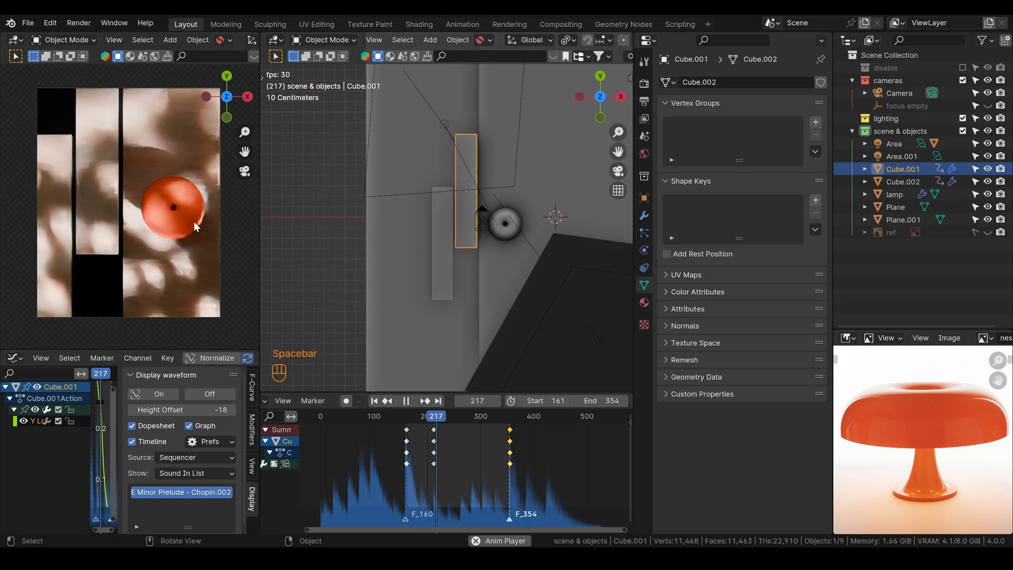
key("space")
Hide the graph editor's sidebar, fit the inner block's curve, and replay the animation from the start frame
key("n")
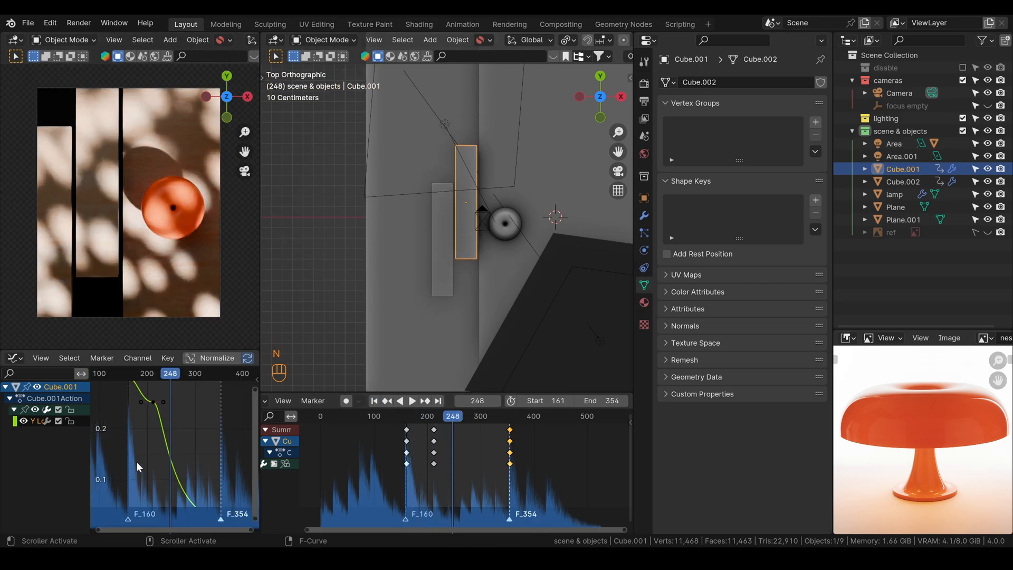
key("shift+Left")
key("space")
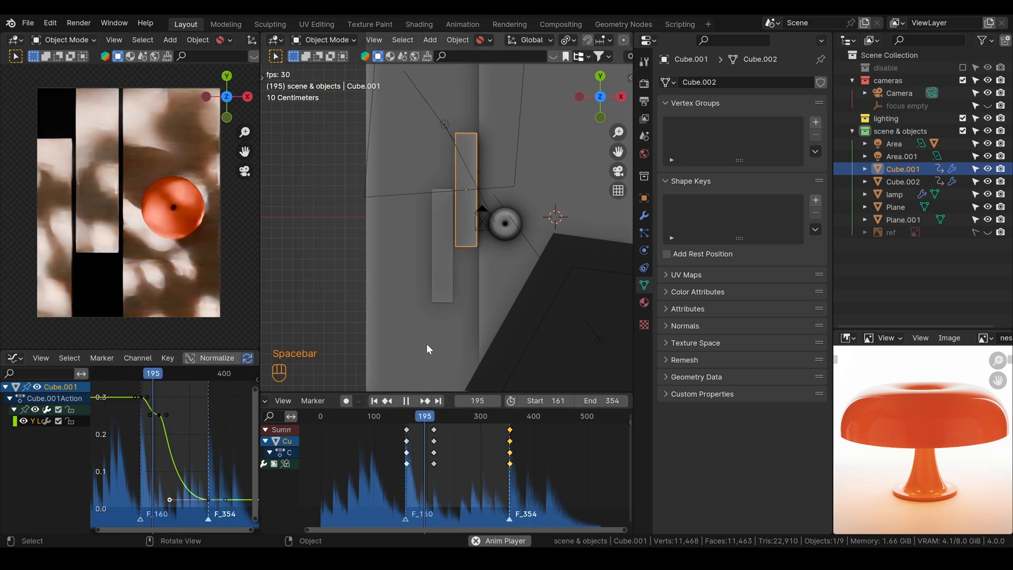
key("space")
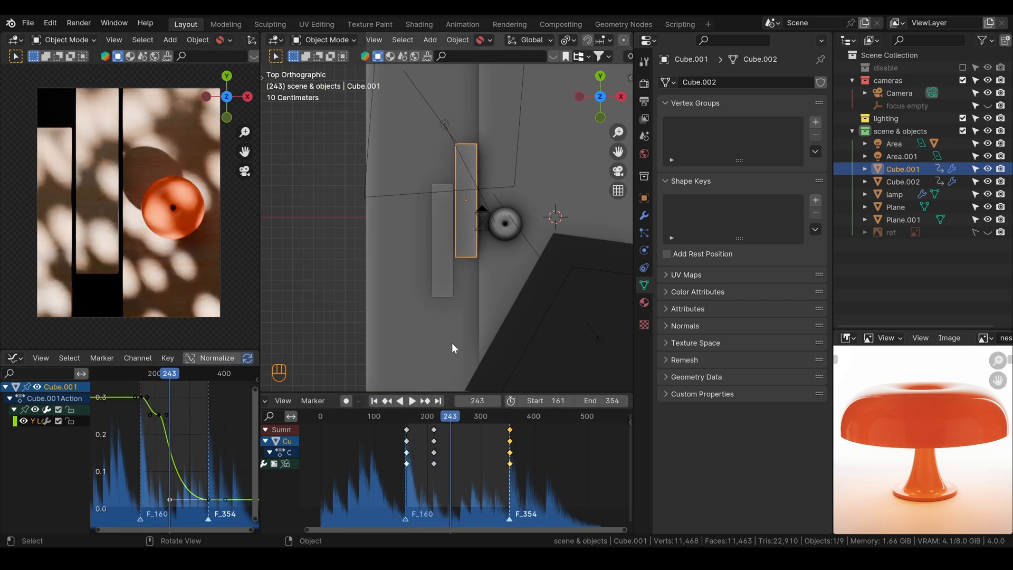
Move the middle keyframe of the inner block's Y location curve earlier to about frame 195, and replay from the start frame
key("g")
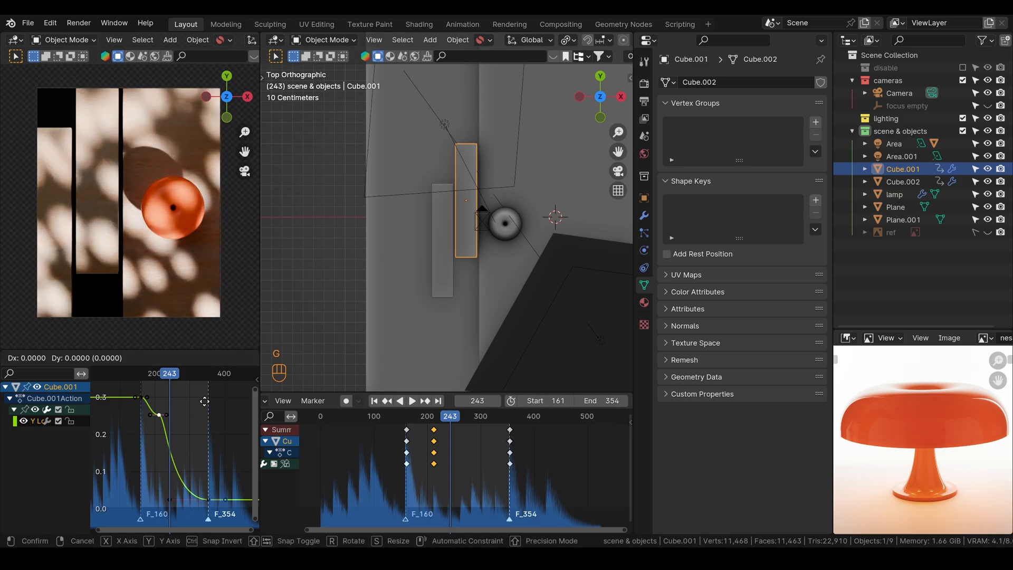
left_click(198, 401)
key("space")
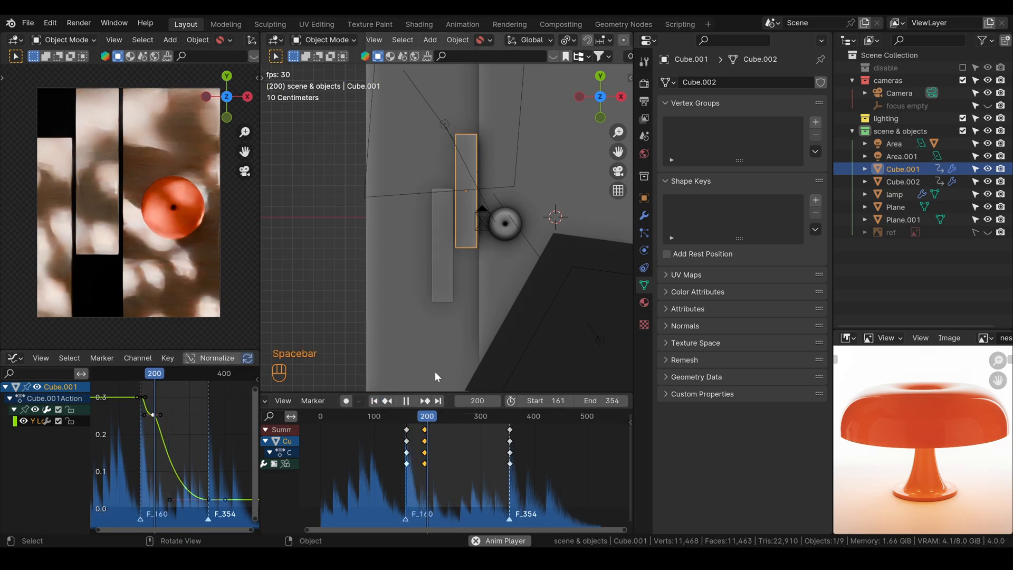
key("space")
left_click(377, 401)
key("space")
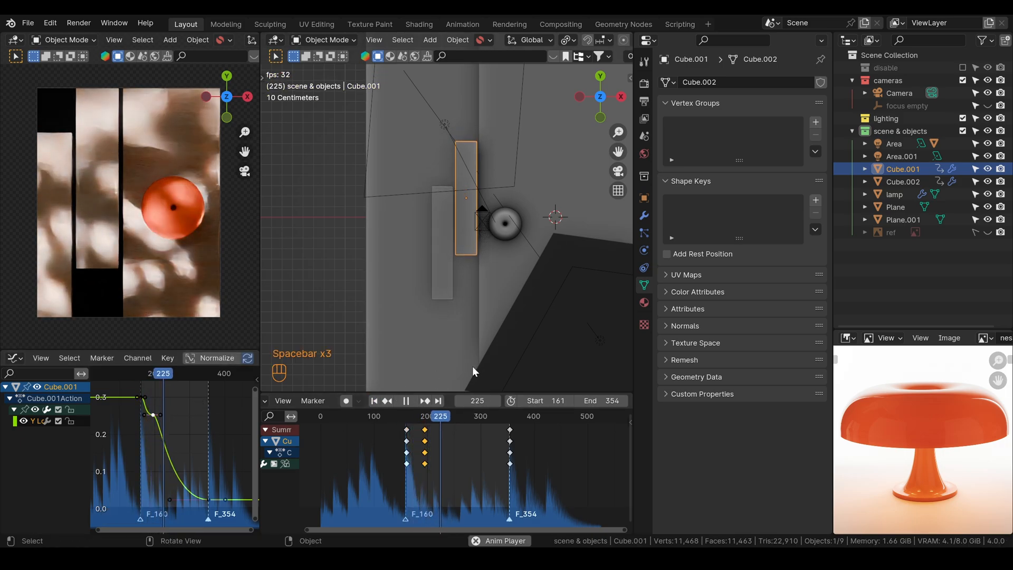
key("space")
Switch the camera view to solid shading and play the animation from frame 161
left_click(378, 400)
key("z")
left_click(236, 237)
key("space")
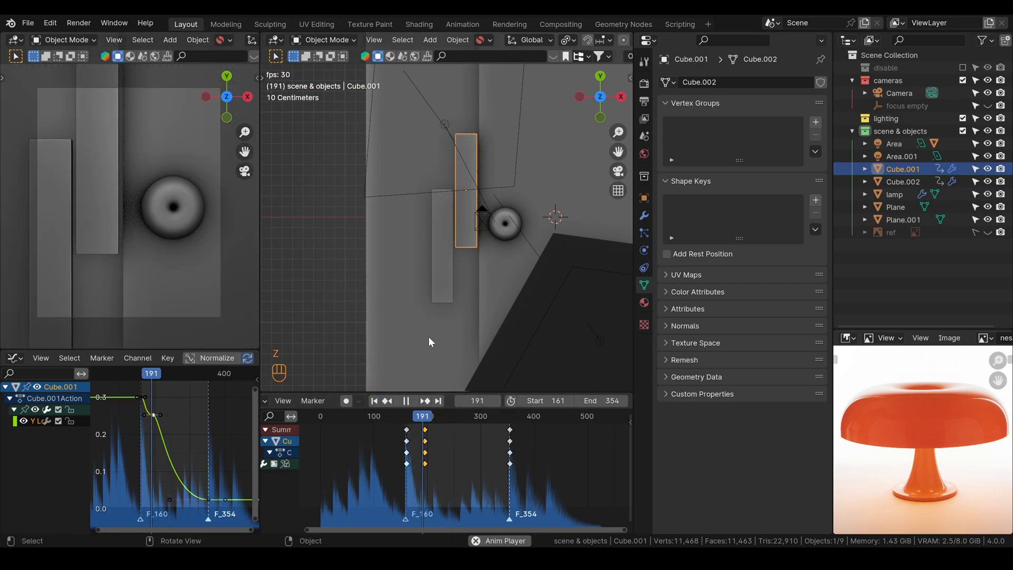
Maximize the graph editor and move the inner block's middle keyframe to frame 208, checking the timing against the music
key("ctrl+space")
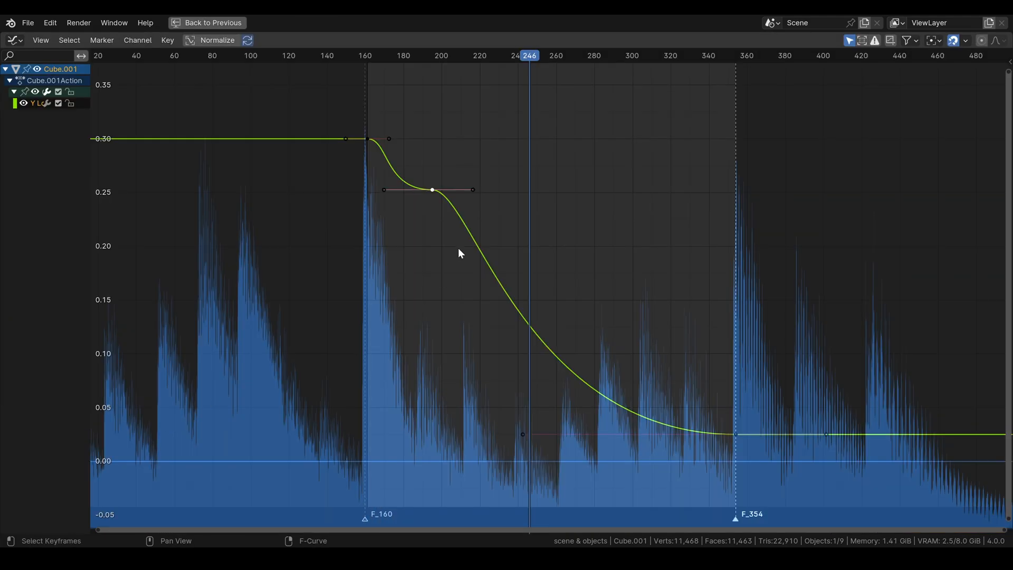
key("g")
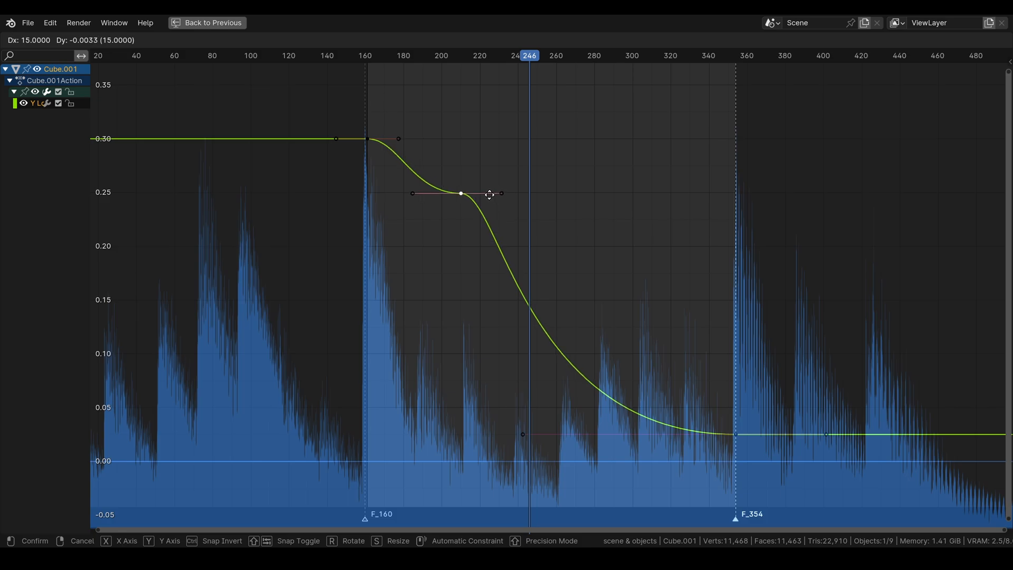
left_click(483, 195)
left_click(419, 58)
key("space")
key("space")
left_click_drag(473, 57, 456, 56)
Rotate the frame 208 keyframe's handles to about horizontal and make its outgoing handle very short
key("r")
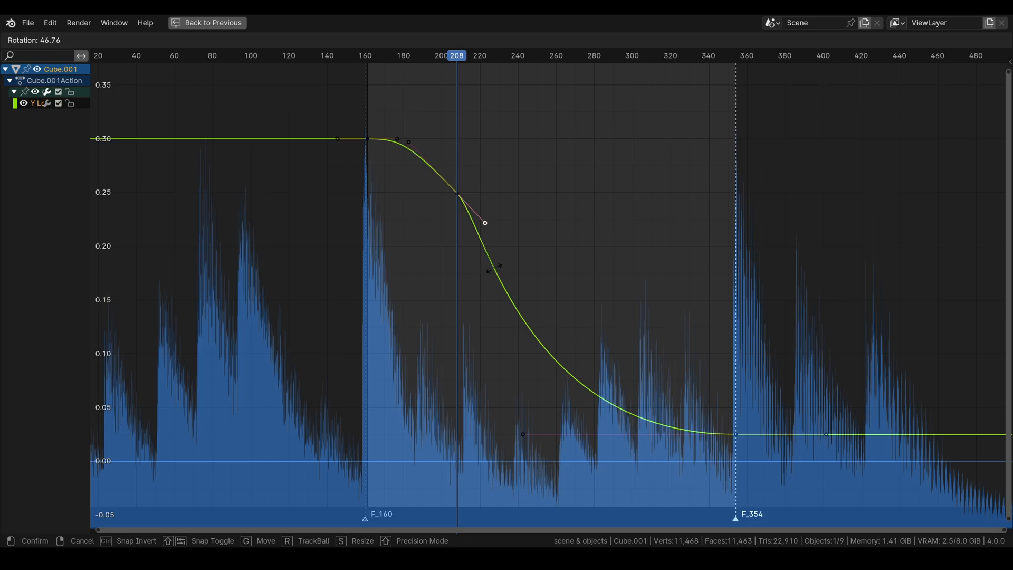
left_click(536, 215)
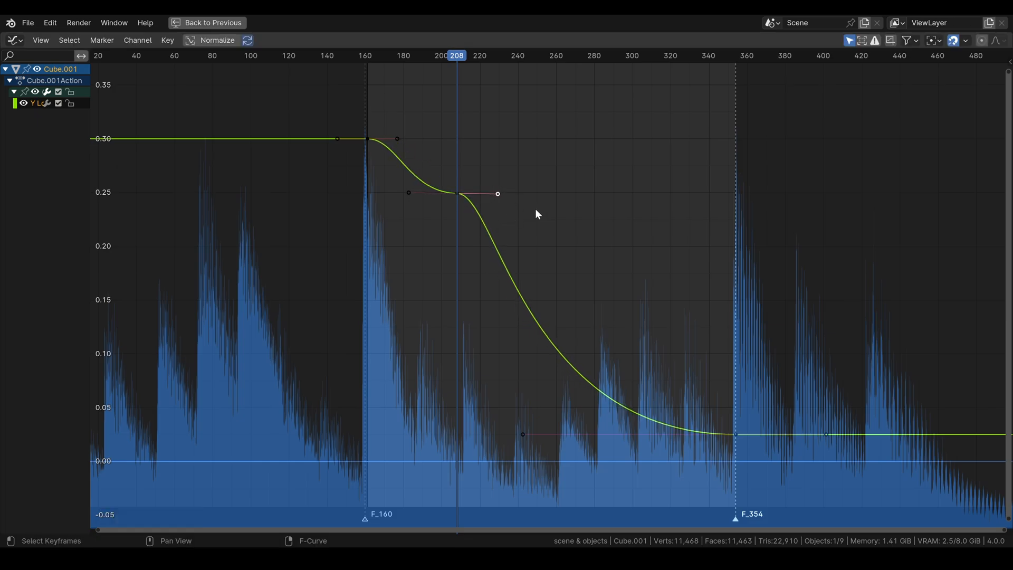
key("s")
left_click(472, 197)
Lengthen the frame 208 keyframe's incoming handle, and shorten the outgoing handle of the frame 161 keyframe
left_click(409, 193)
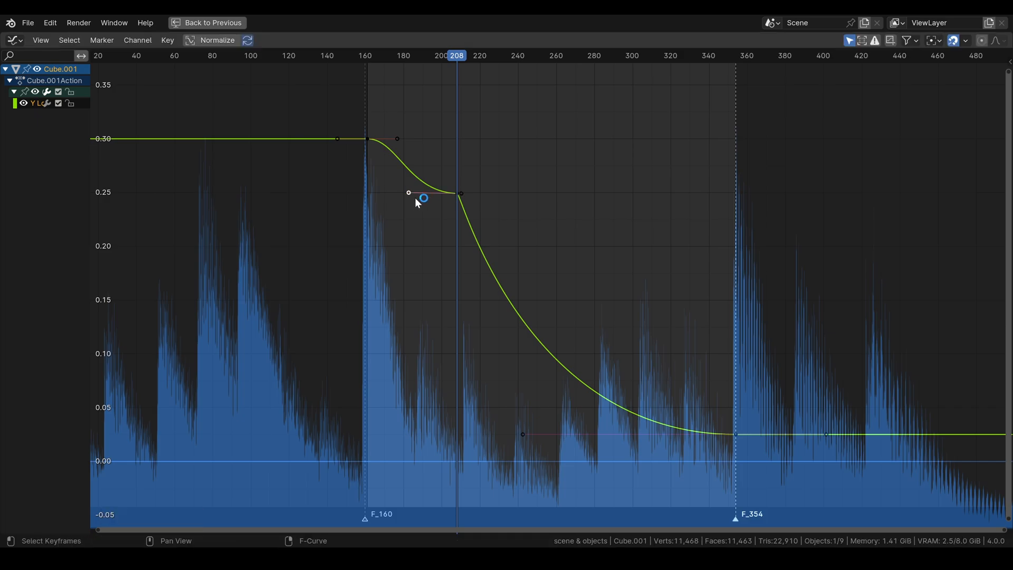
key("s")
left_click(270, 248)
left_click(398, 139)
key("s")
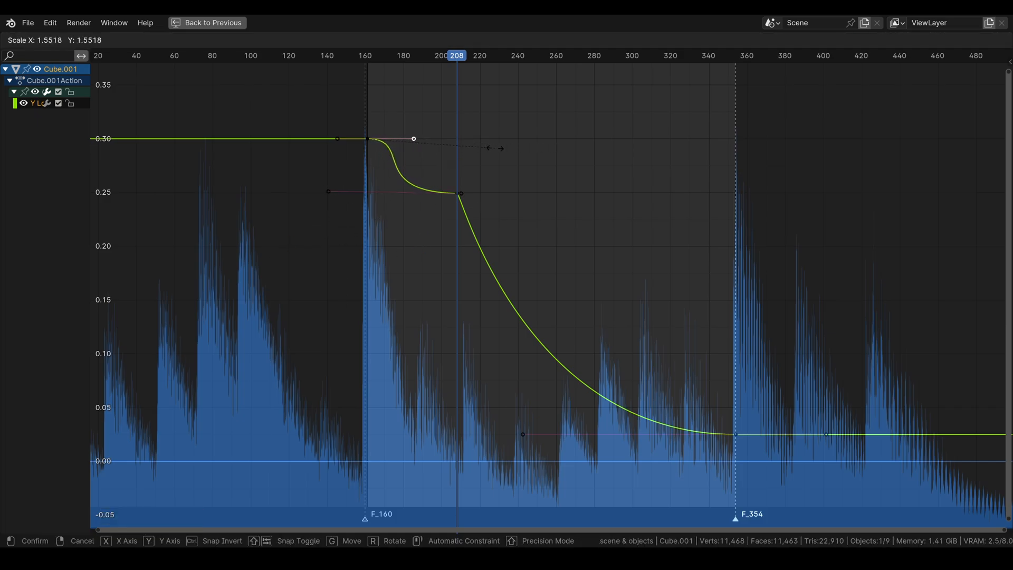
left_click(397, 144)
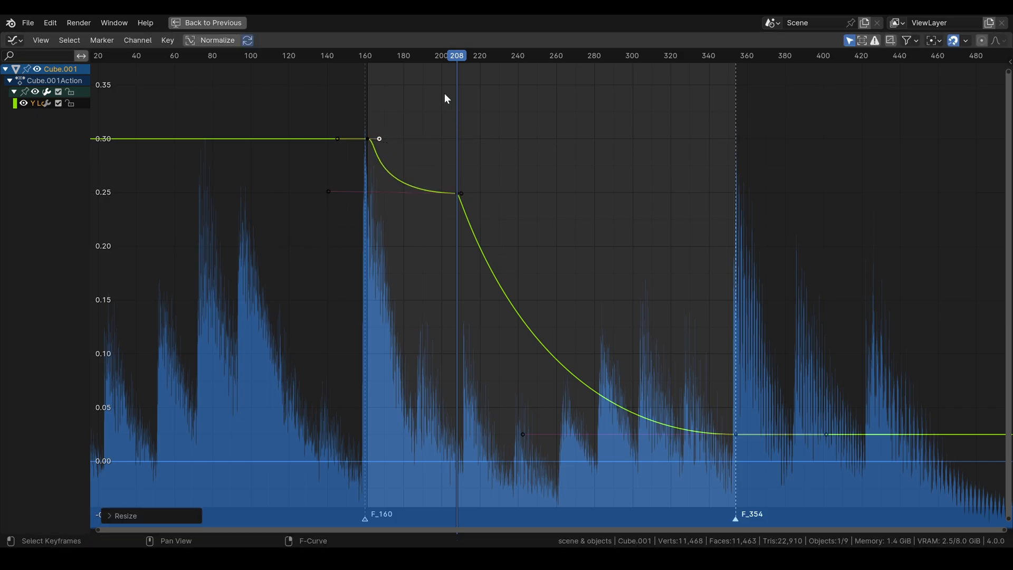
Return to the full layout and play the animation to check the inner block's new easing, stopping at frame 161
key("ctrl+space")
key("space")
key("space")
key("space")
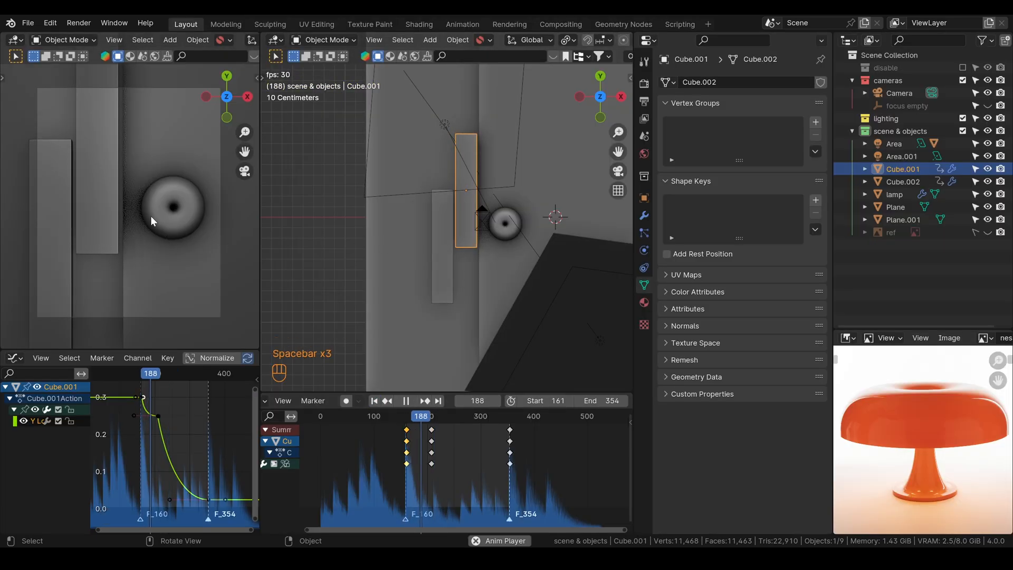
key("space")
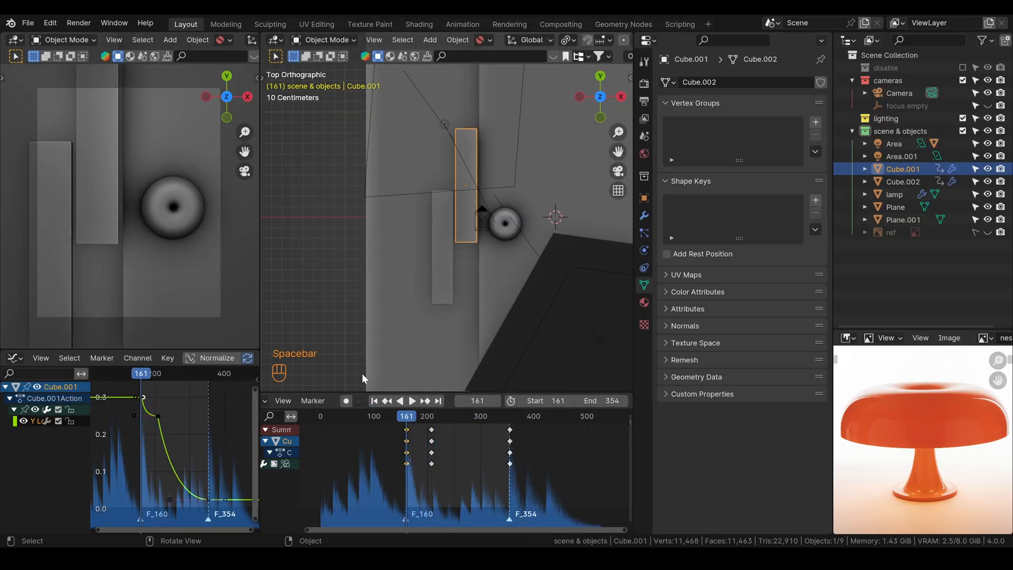
Select the outer block, fit its Y location curve in the maximized graph editor, and insert a keyframe at frame 212
left_click(59, 233)
key("ctrl+space")
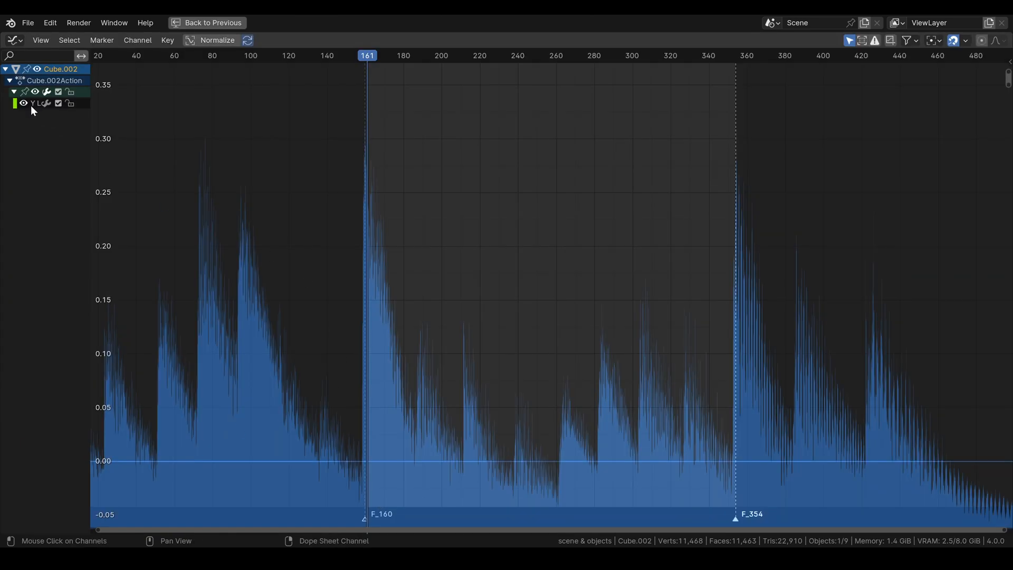
key("Home")
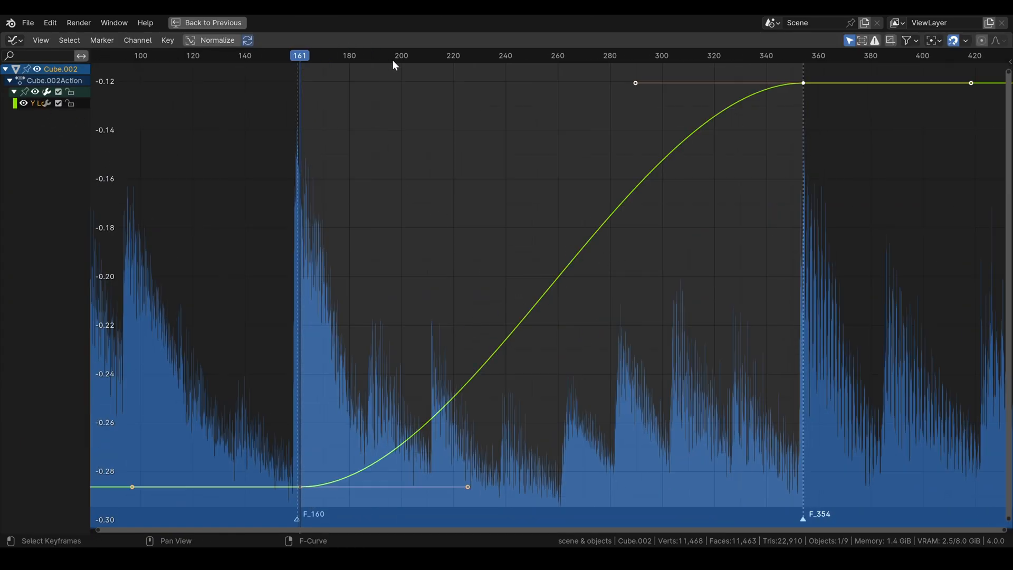
left_click_drag(394, 64, 434, 60)
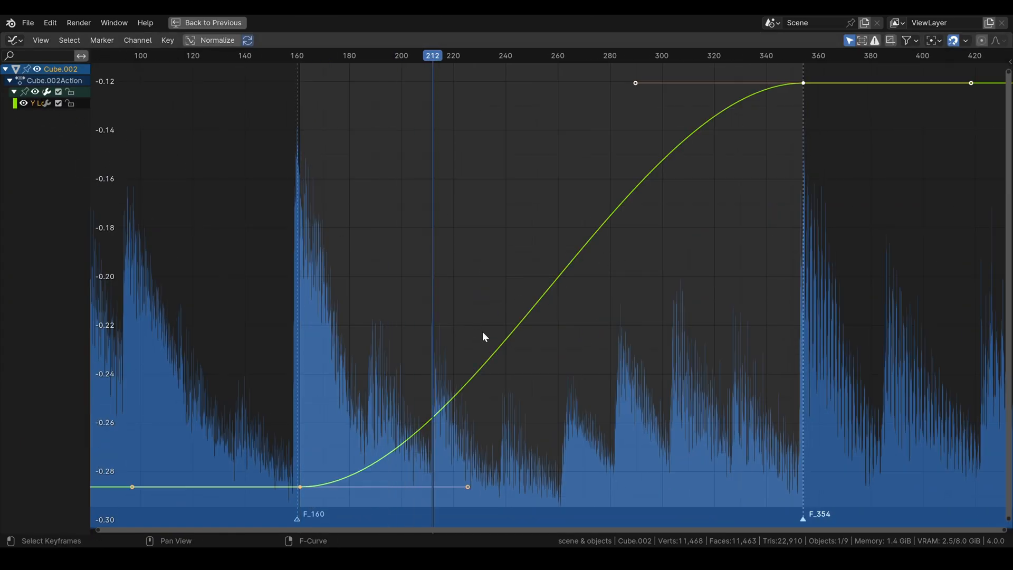
key("i")
left_click(438, 319)
Rotate the outer block's frame 212 keyframe handles until they are horizontal, and shorten the outgoing handle
left_click(432, 417)
key("g")
right_click(641, 371)
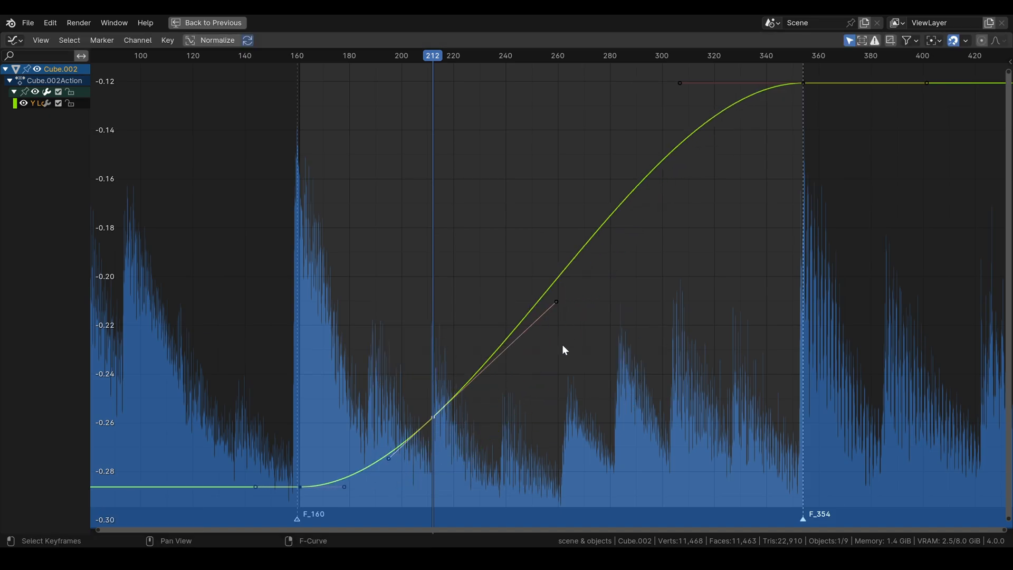
key("r")
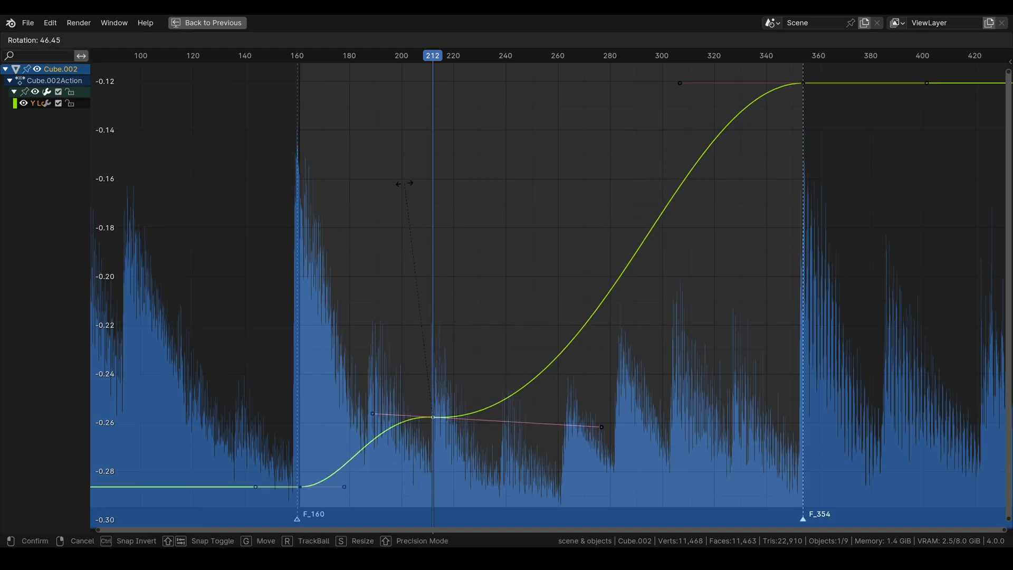
left_click(379, 191)
left_click(372, 417)
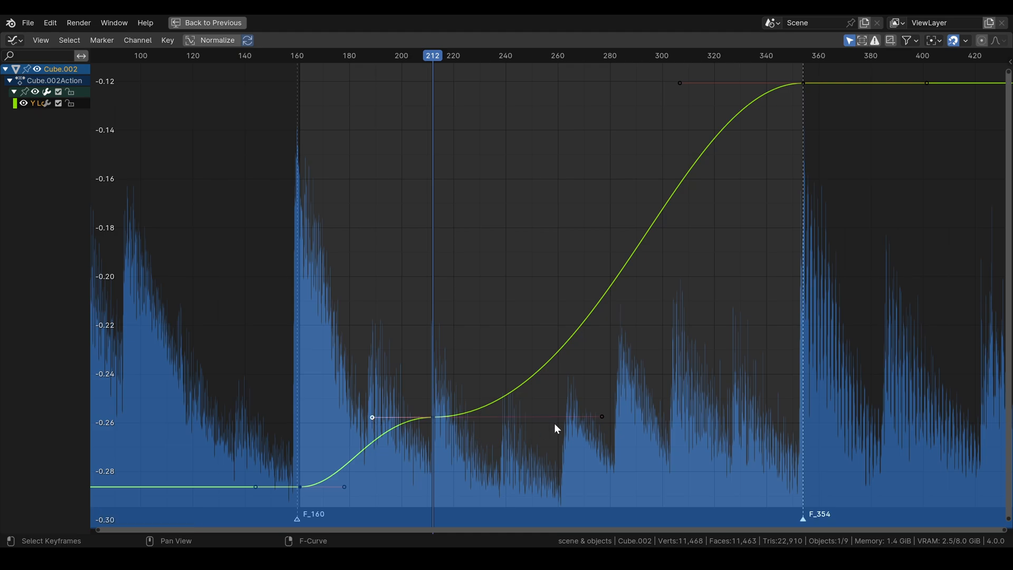
key("s")
left_click(443, 414)
Select the incoming handle of the outer block's frame 354 keyframe
left_click(680, 83)
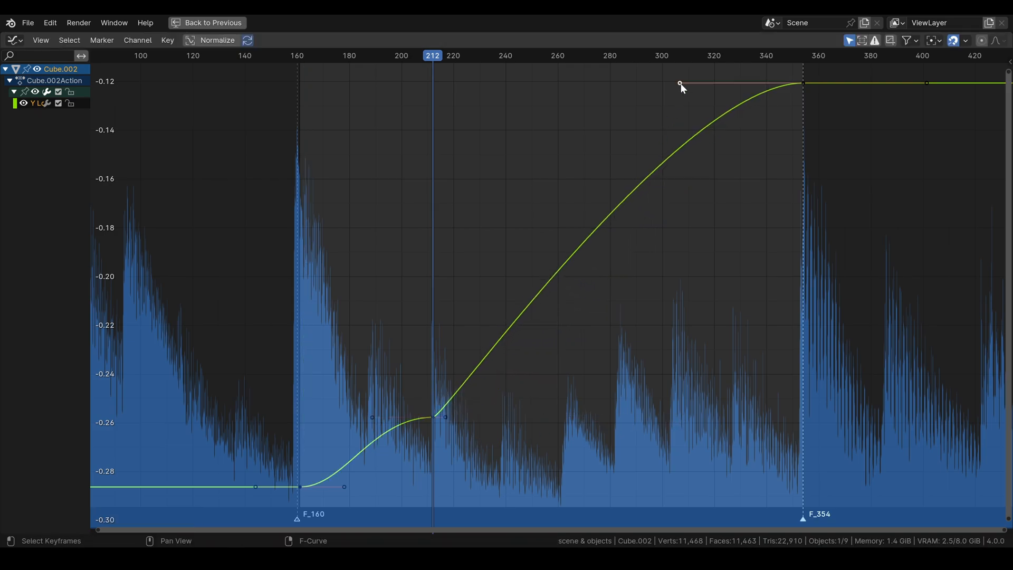
Reshape Cube.002's Y Location curve by lengthening the incoming handles at frames 354 and 212 and shortening the outgoing handle at 161
key("s")
left_click(480, 87)
left_click(371, 417)
key("s")
left_click(310, 421)
left_click(343, 487)
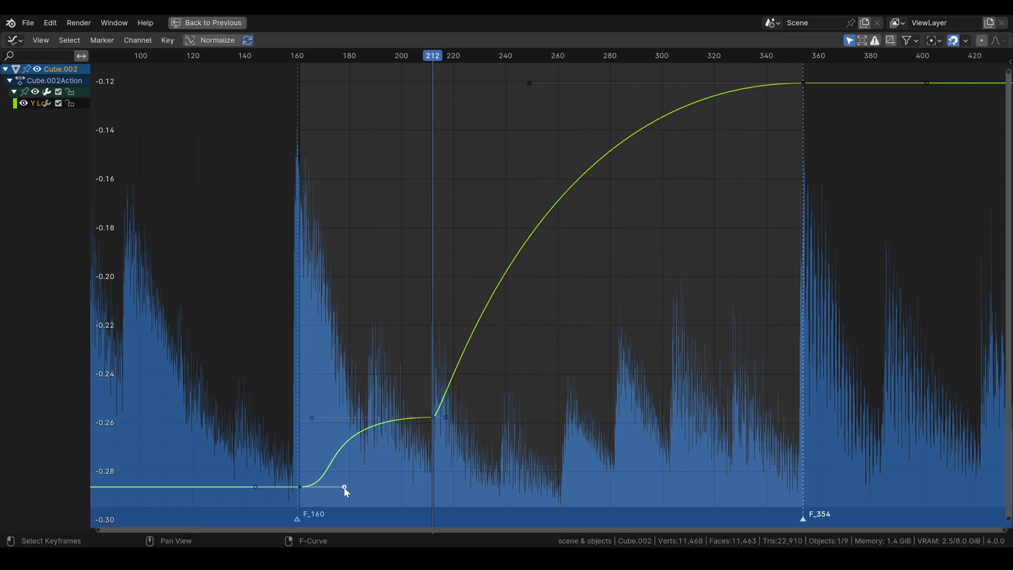
key("s")
left_click(325, 479)
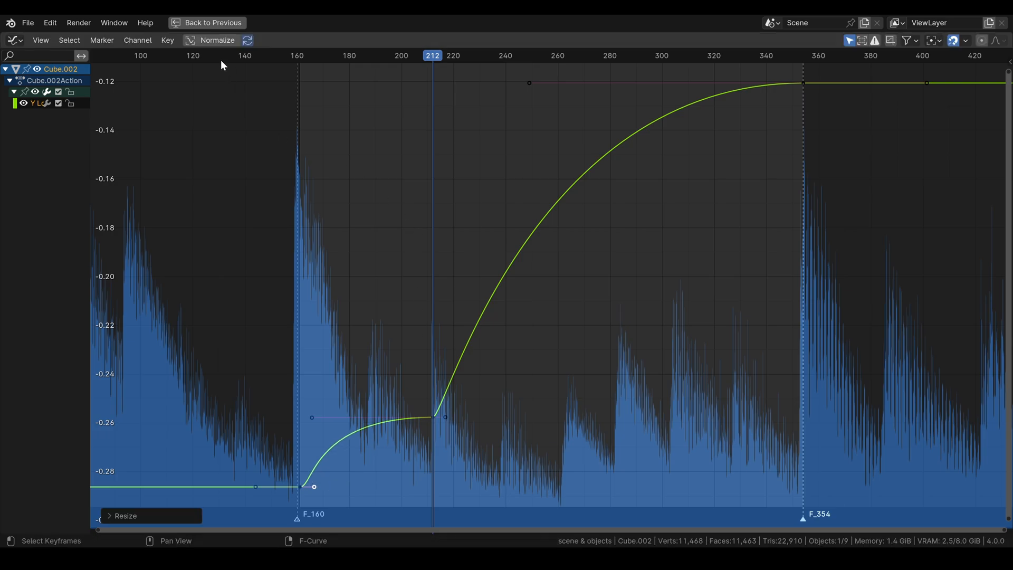
left_click(208, 23)
Play back the animation from the start frame to check the motion of the two blocks
left_click(372, 402)
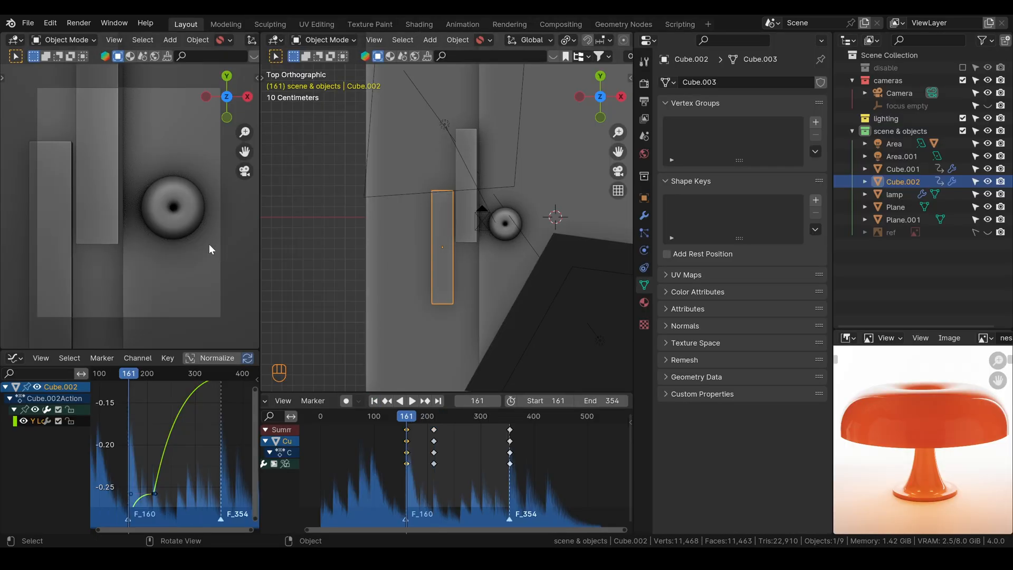
key("space")
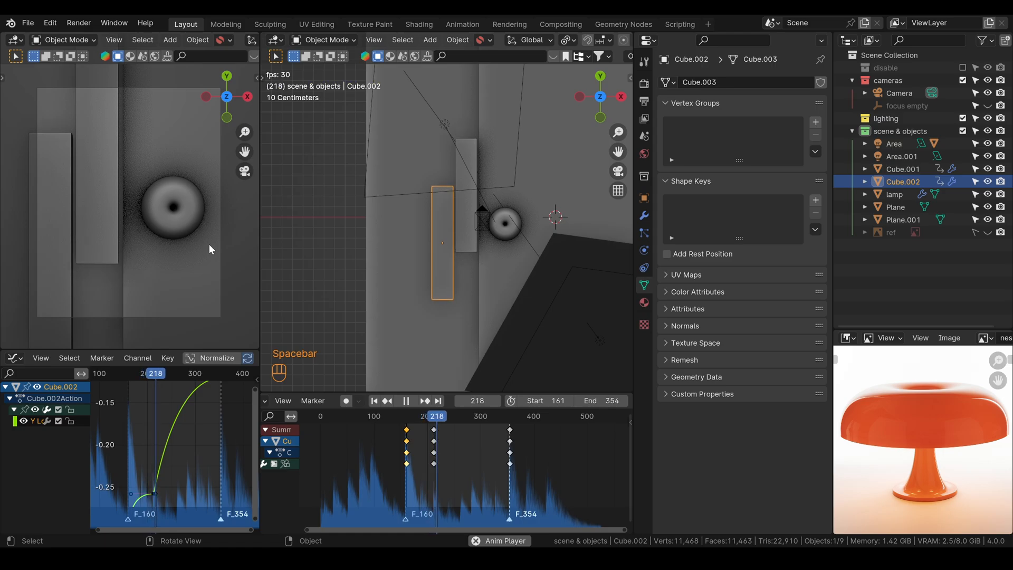
key("space")
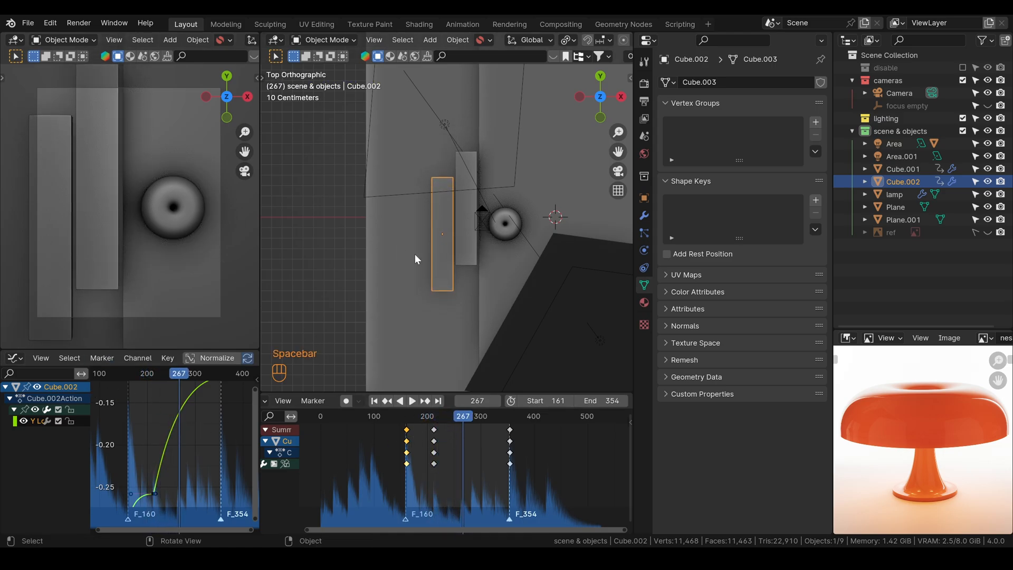
Ease Cube.001's Y Location curve with long incoming handles at frames 208 and 354 and a short outgoing handle at 161
left_click(462, 252)
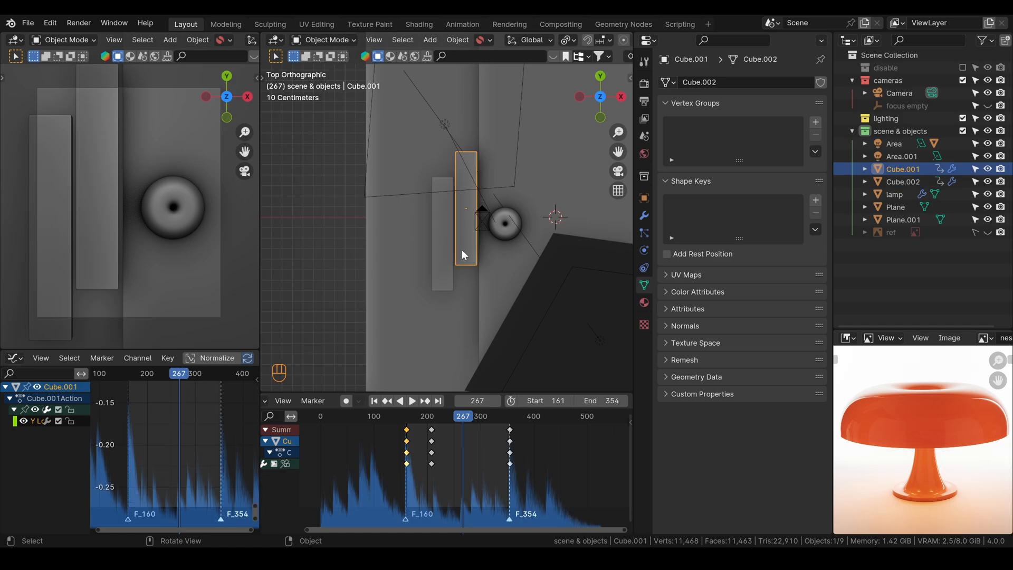
key("ctrl+g")
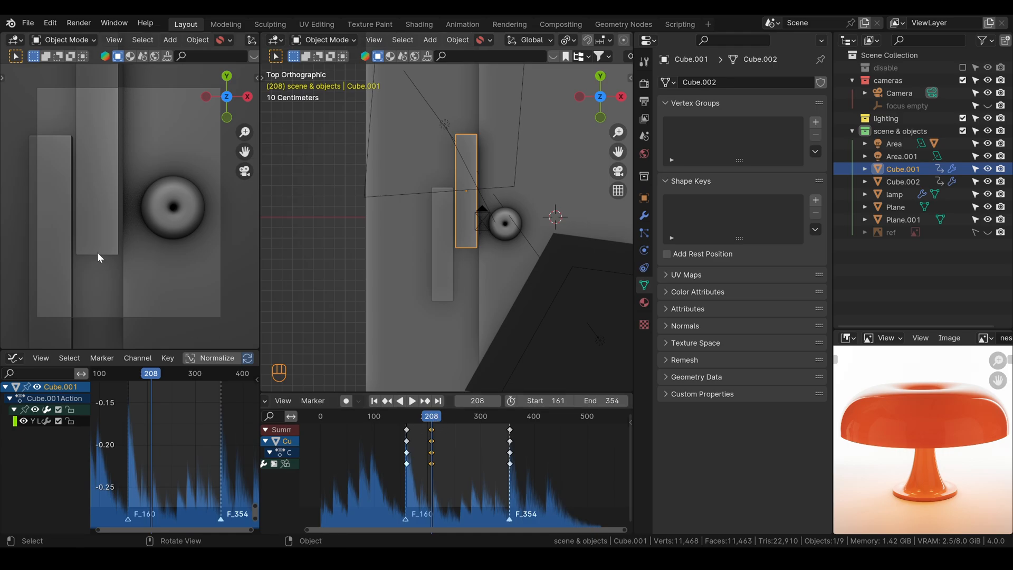
left_click(65, 236)
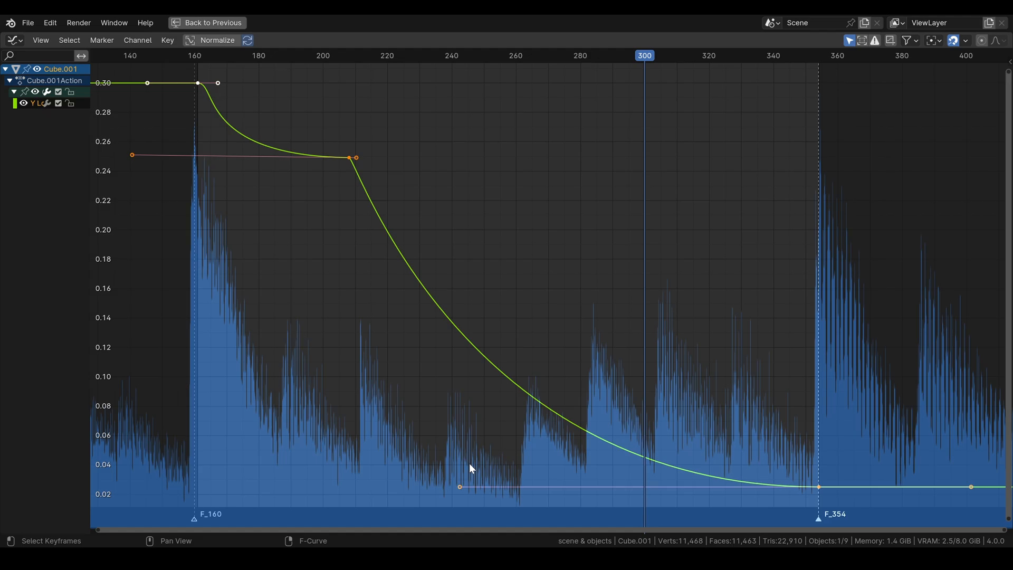
left_click(233, 24)
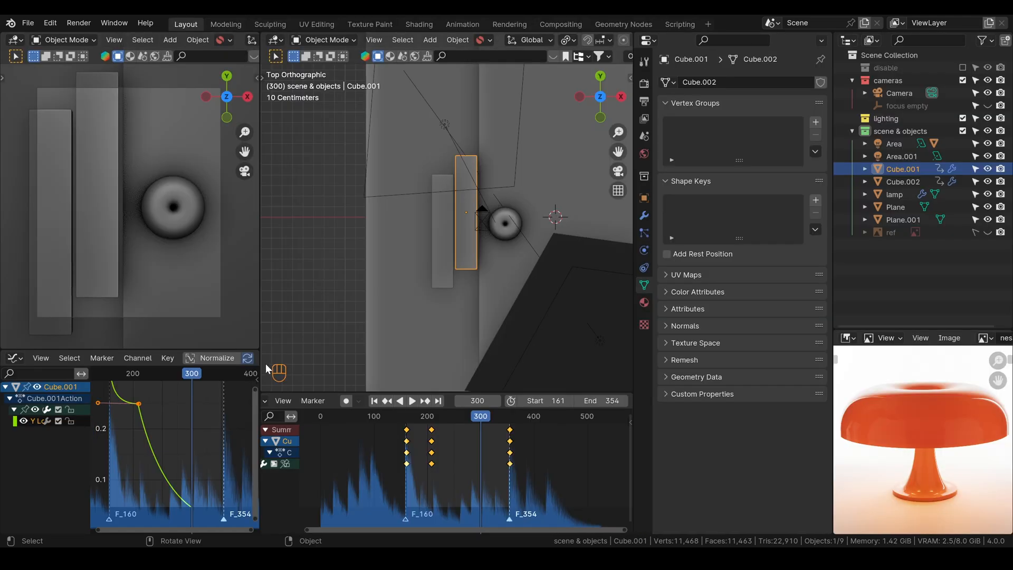
Return to the start frame and switch the camera viewport to rendered shading
key("z")
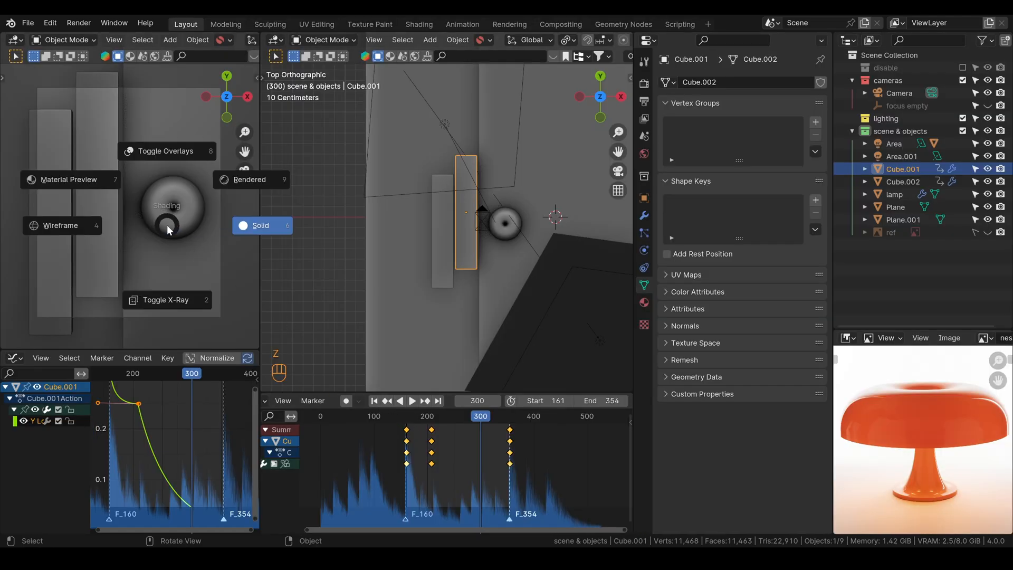
left_click(251, 180)
left_click(373, 400)
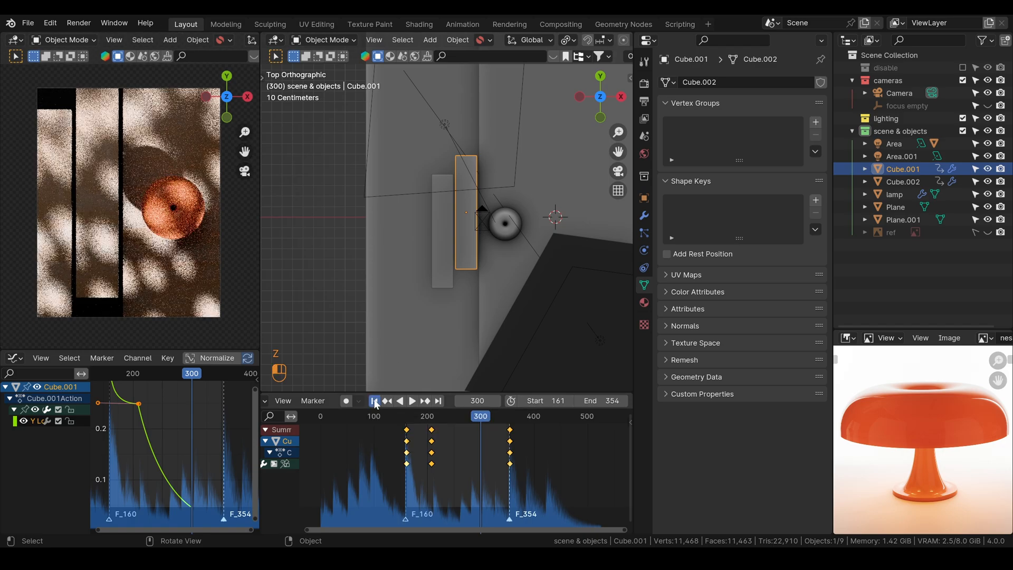
key("z")
left_click(233, 218)
key("z")
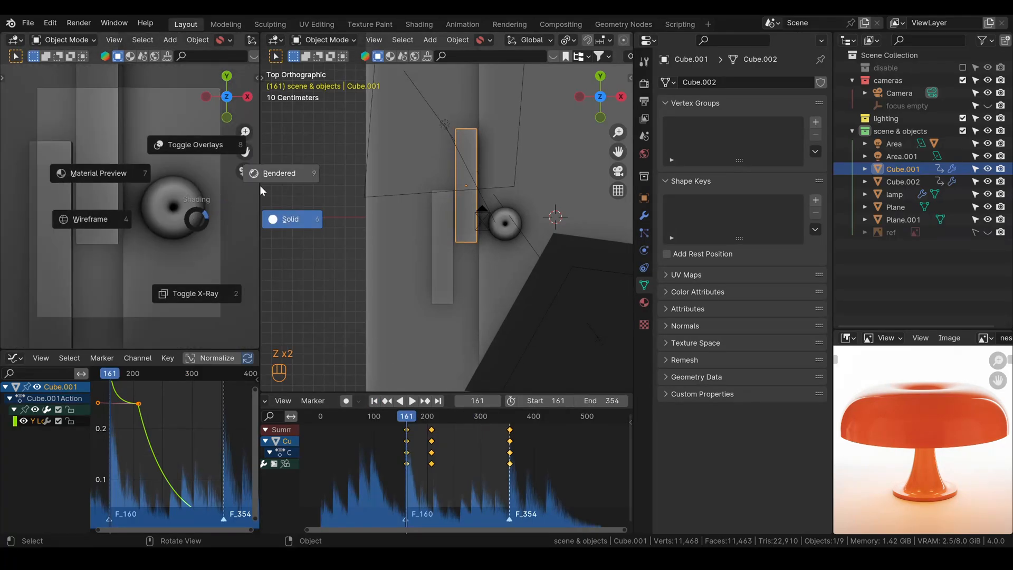
left_click(260, 185)
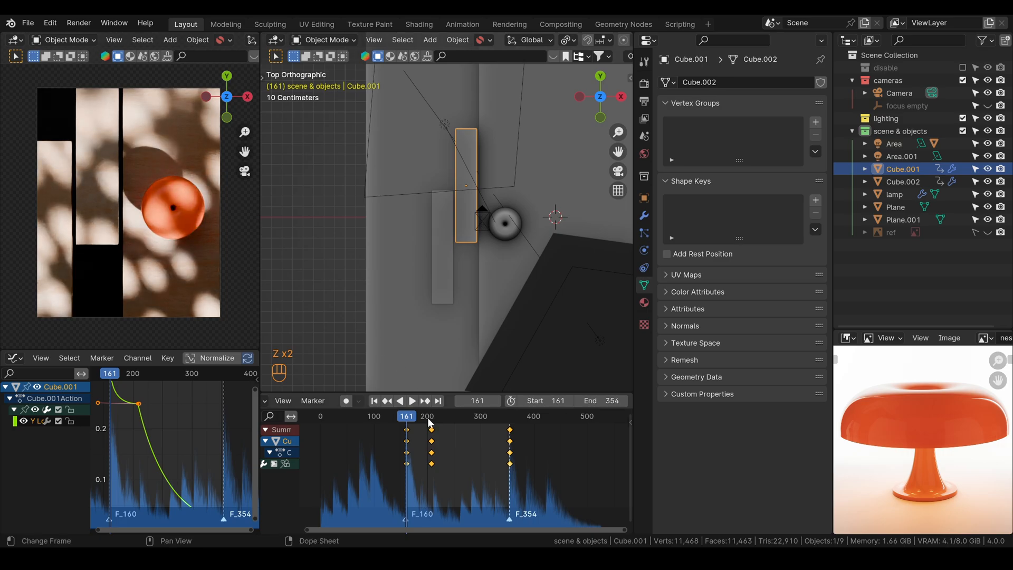
Preview the block animation in the rendered camera view and return to the start frame
left_click(414, 400)
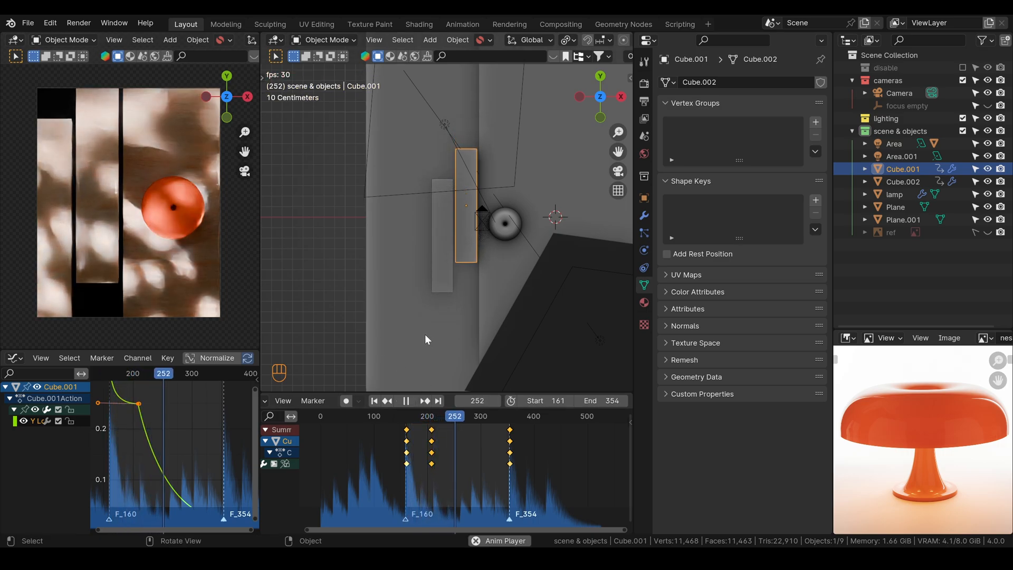
key("space")
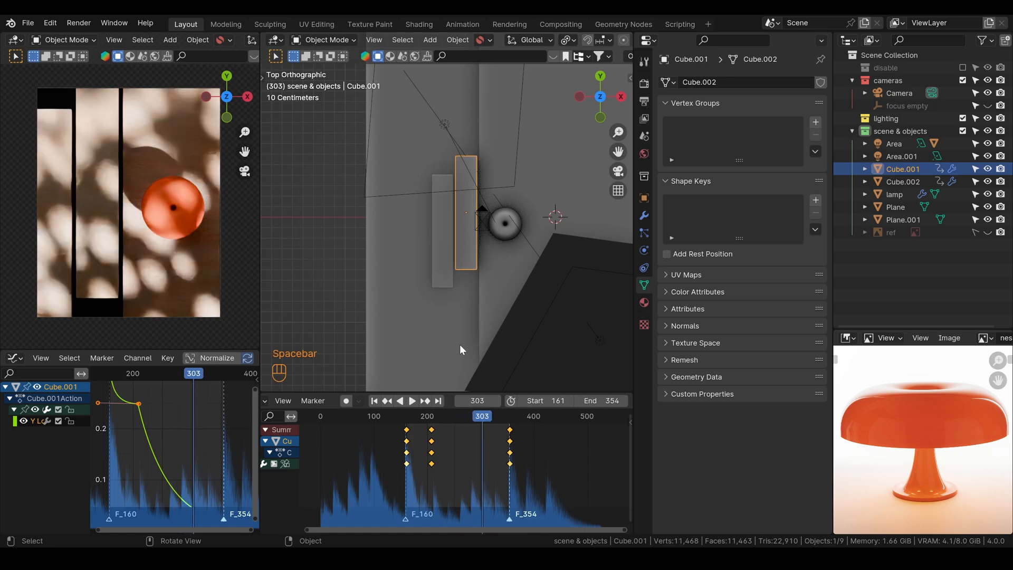
left_click(374, 401)
Set the Area light's beam spread to 6.85° and insert a location keyframe for it at frame 161
middle_click_drag(465, 318, 562, 252)
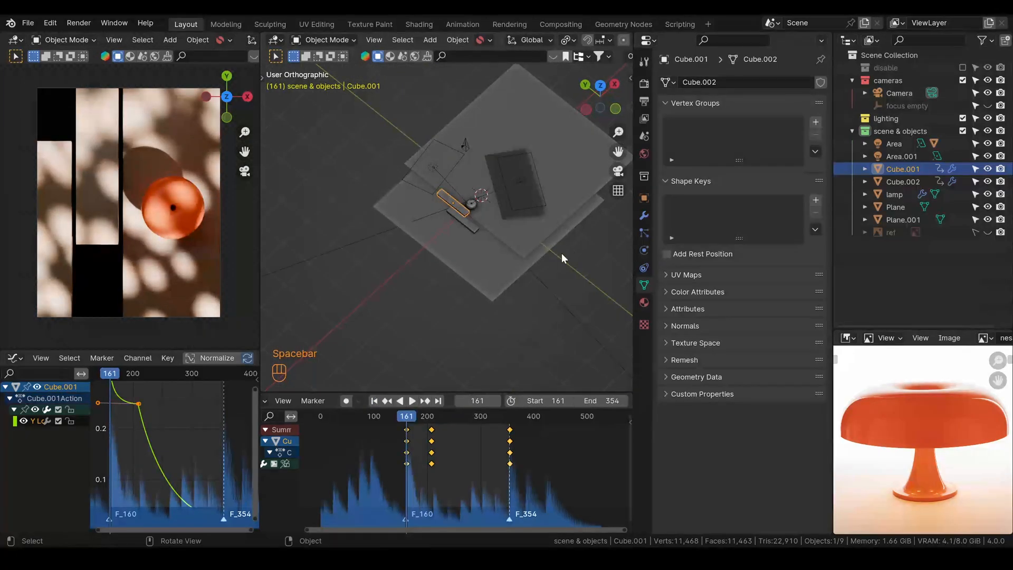
left_click(520, 181)
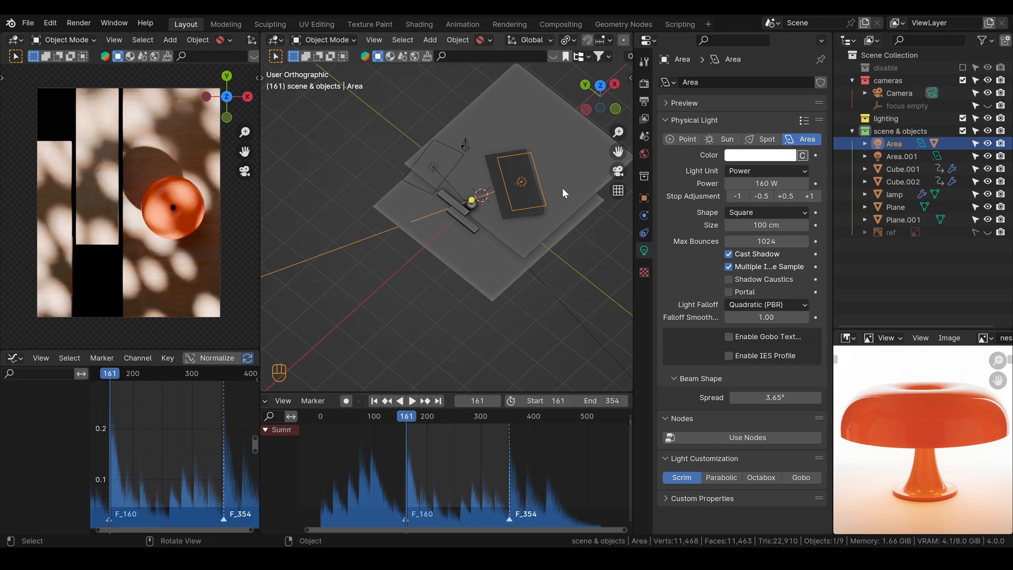
key("g")
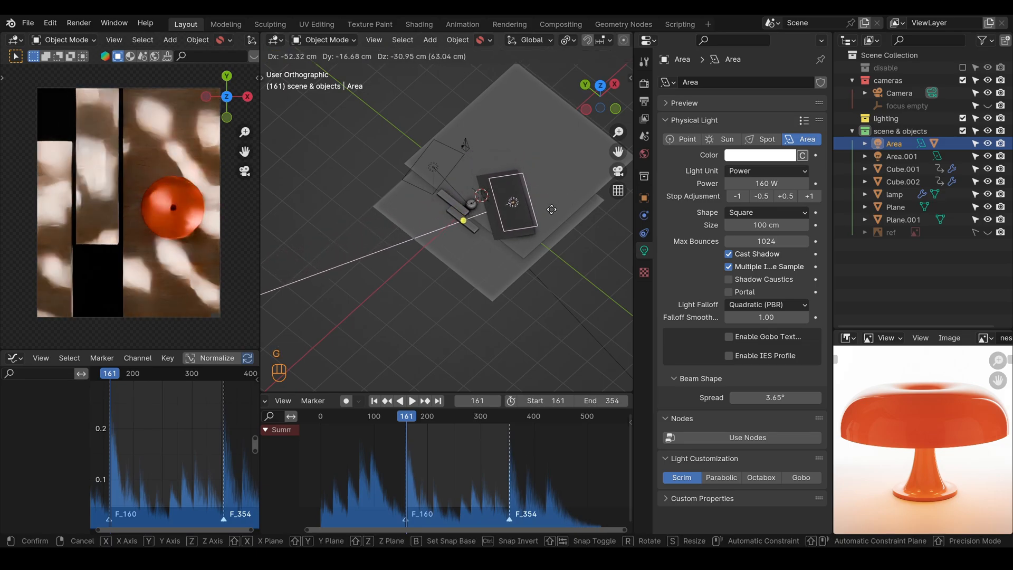
right_click(550, 208)
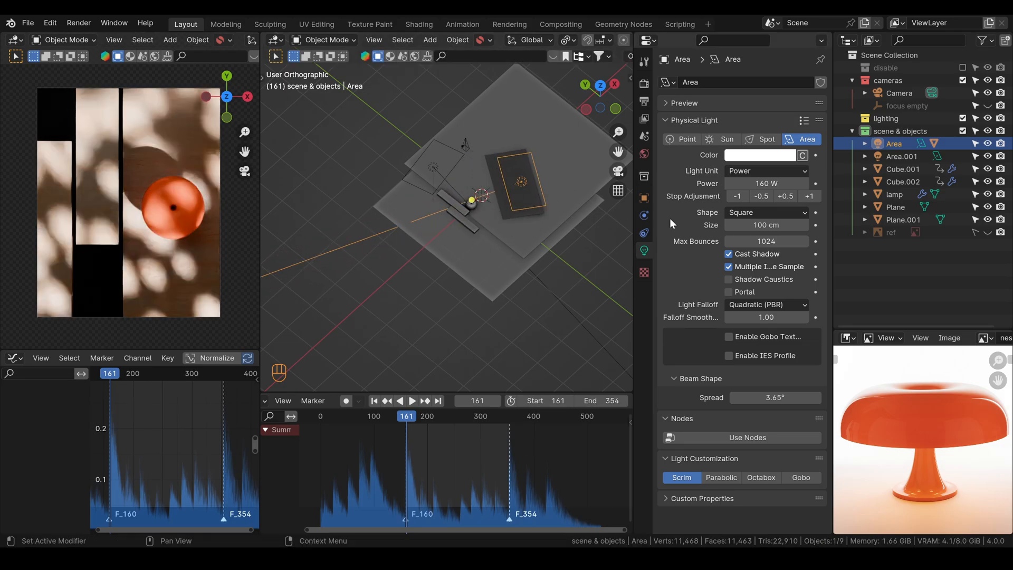
left_click_drag(775, 398, 795, 398)
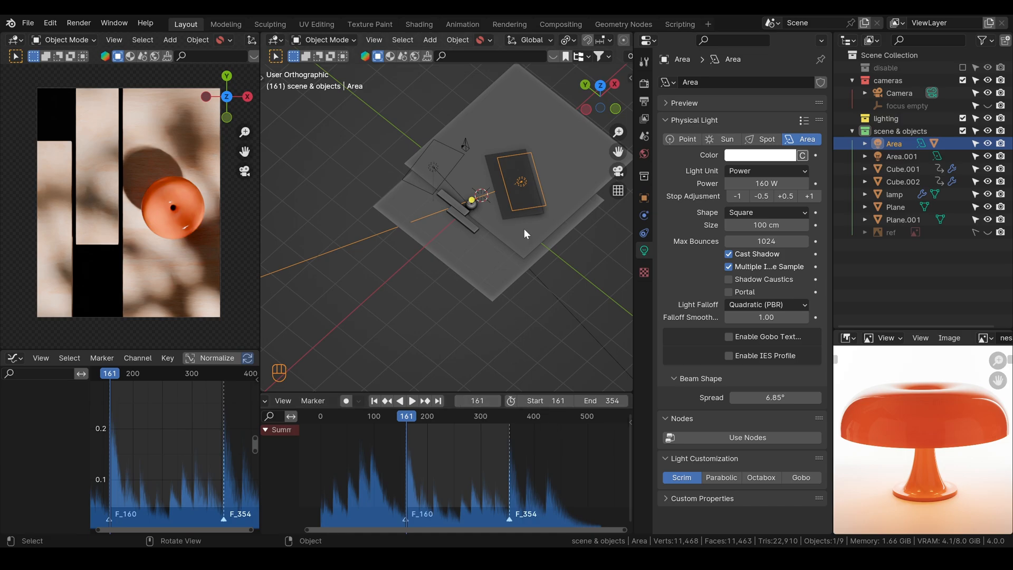
key("i")
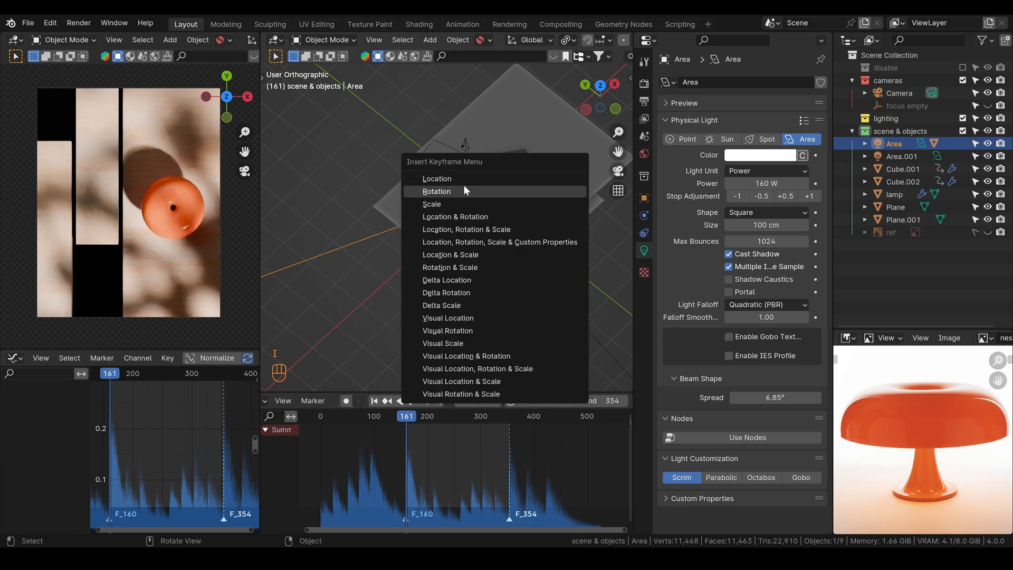
left_click(464, 191)
Shift the Area light's position at frame 354 to move the shadows and insert a location keyframe there
left_click(440, 401)
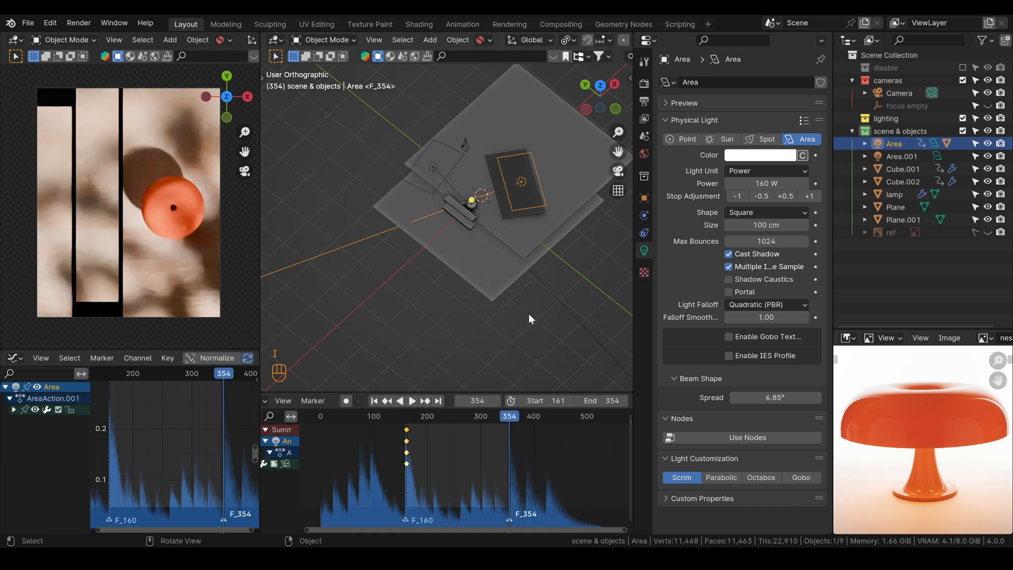
key("g")
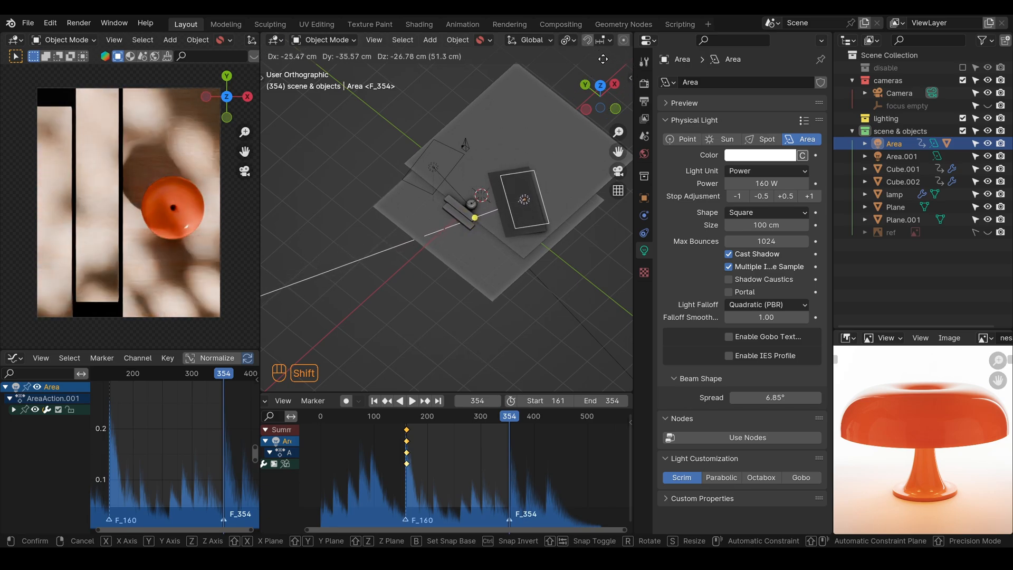
left_click(532, 248)
key("g")
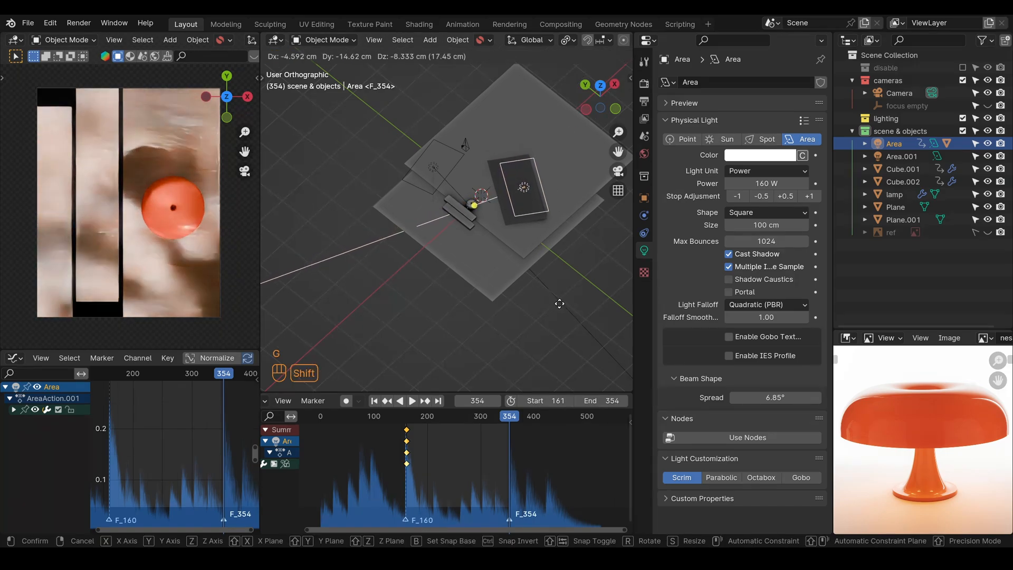
left_click(526, 373)
key("i")
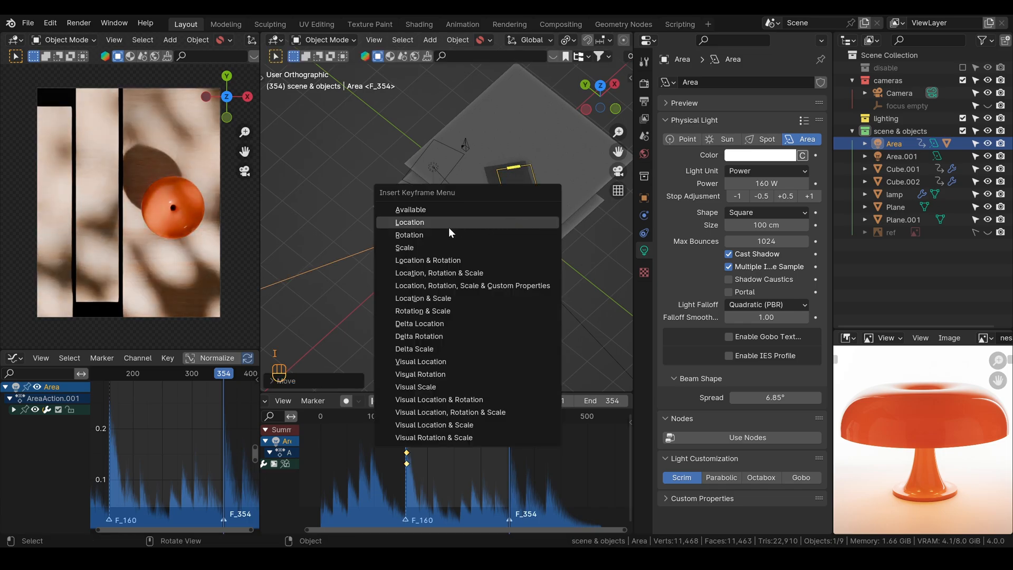
left_click(448, 227)
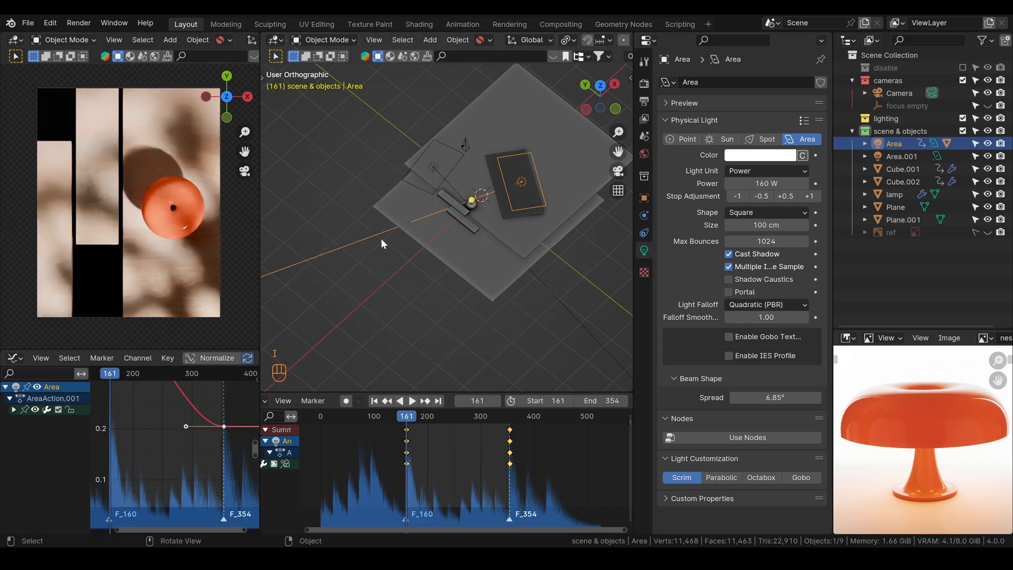
Preview the moving light and save an incremental version of the file
key("space")
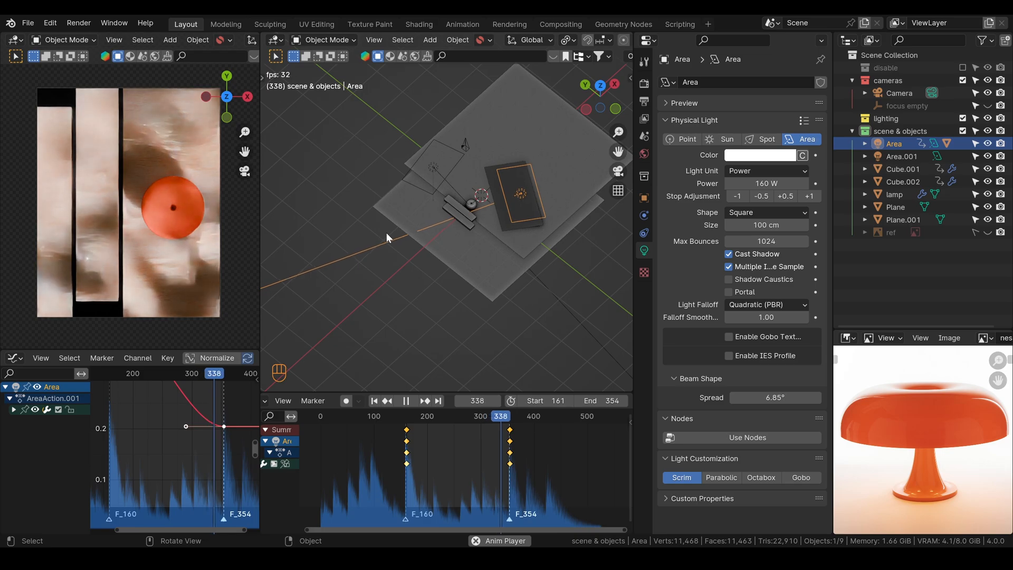
key("Escape")
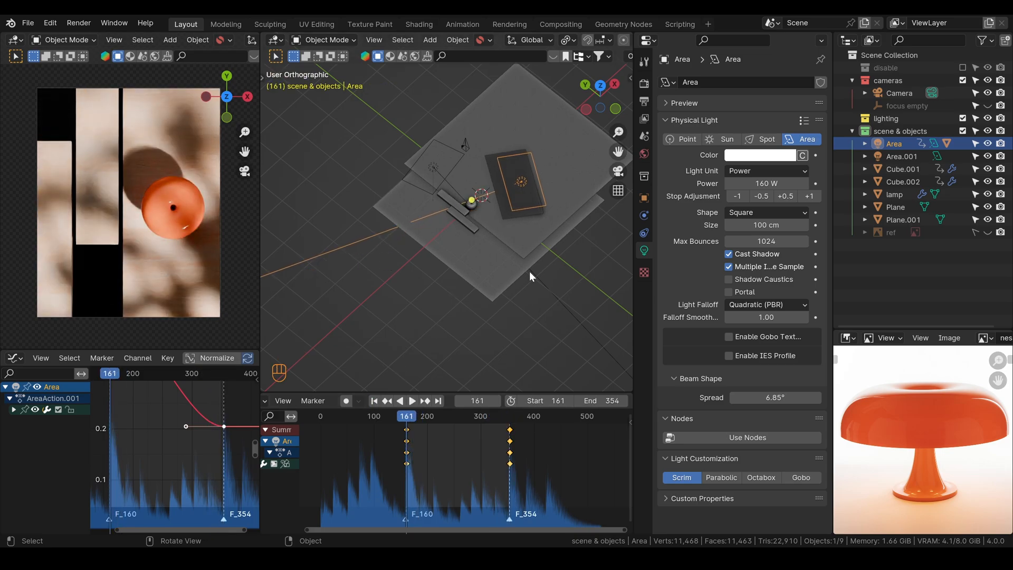
key("ctrl+s")
left_click(604, 320)
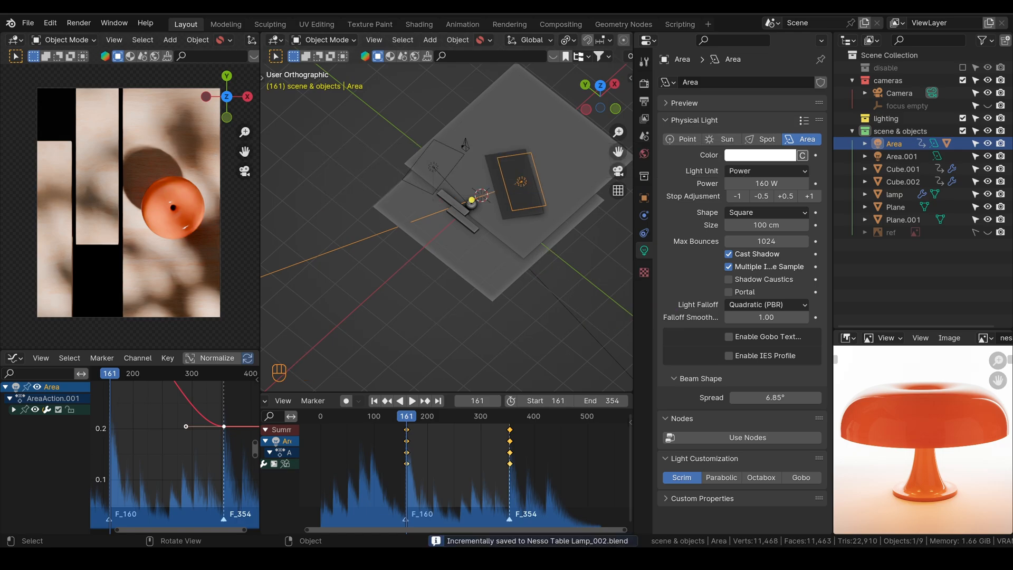
Set the scene's frame range to start at 355 and end at 530
left_click(643, 101)
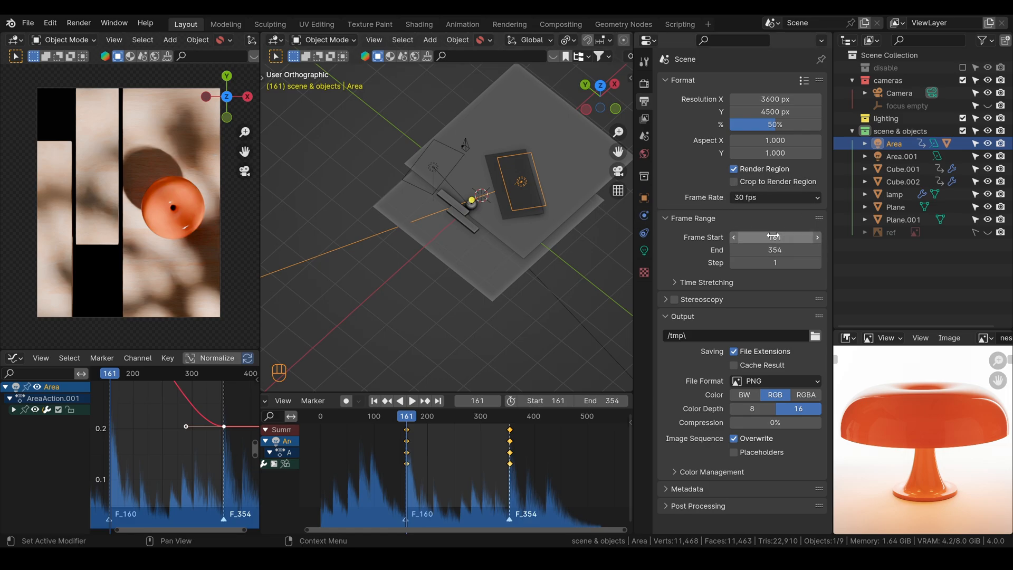
key("Return")
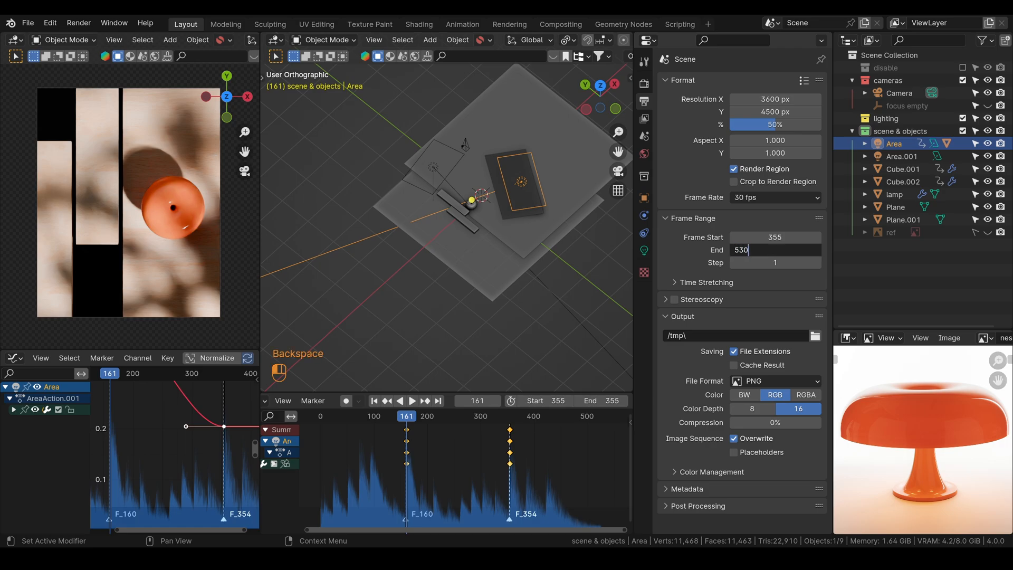
key("Return")
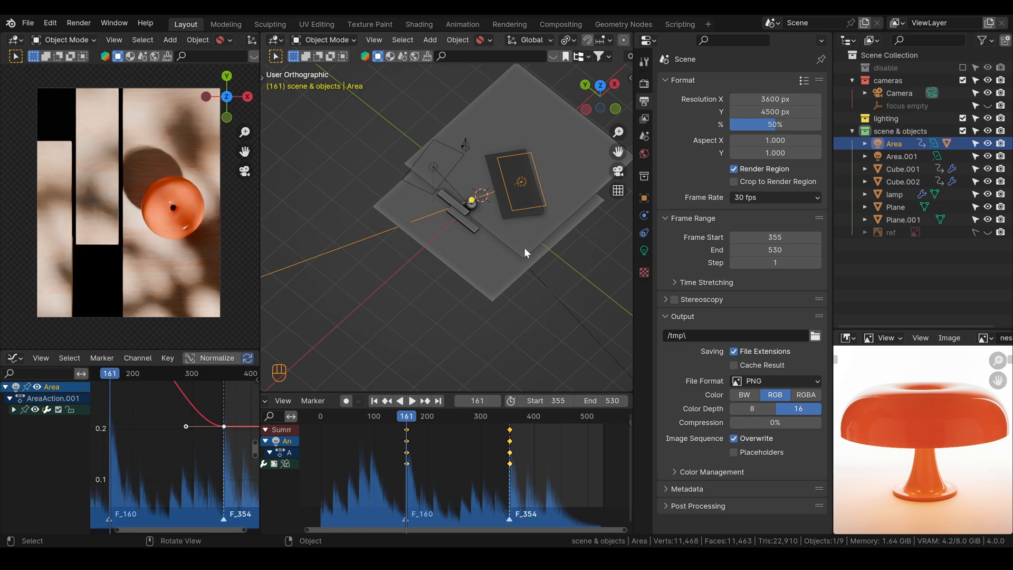
Bring the playhead to frame 355 and delete the Area light's keyframes
left_click(412, 402)
key("space")
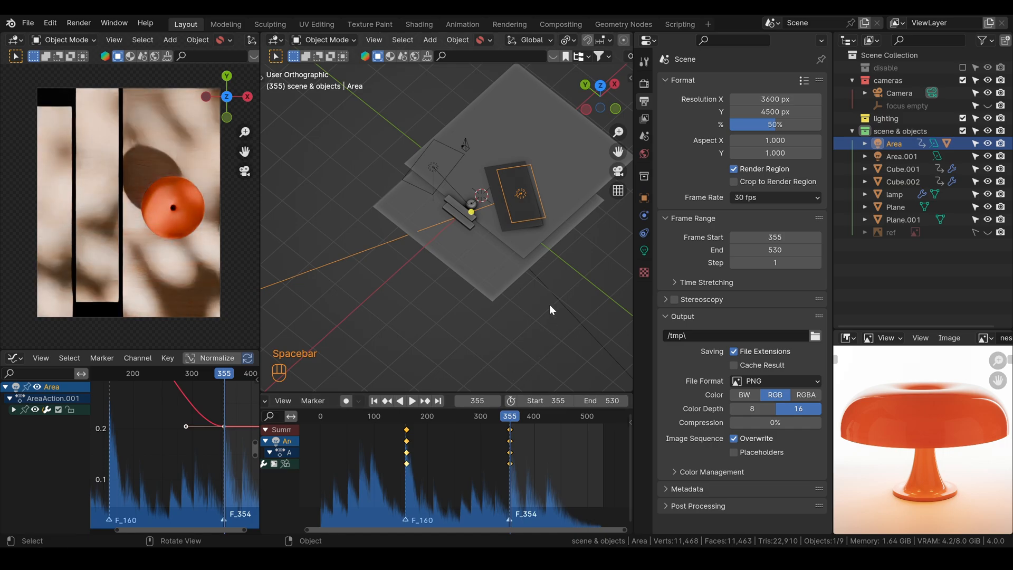
key("x")
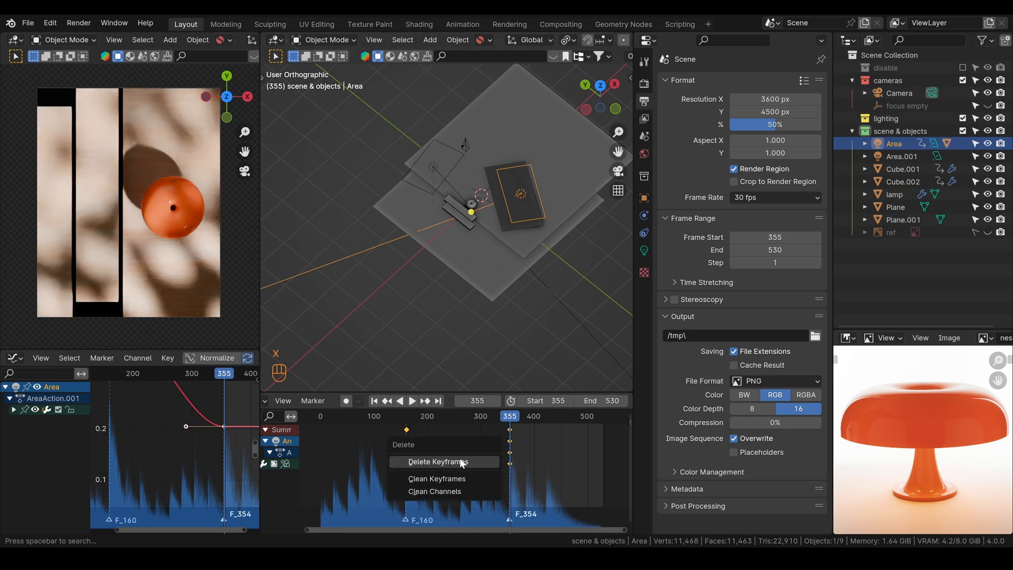
left_click(457, 460)
Delete the two animated blocks, Cube.001 and Cube.002, from the scene
left_click(469, 220)
left_click(470, 226, "shift")
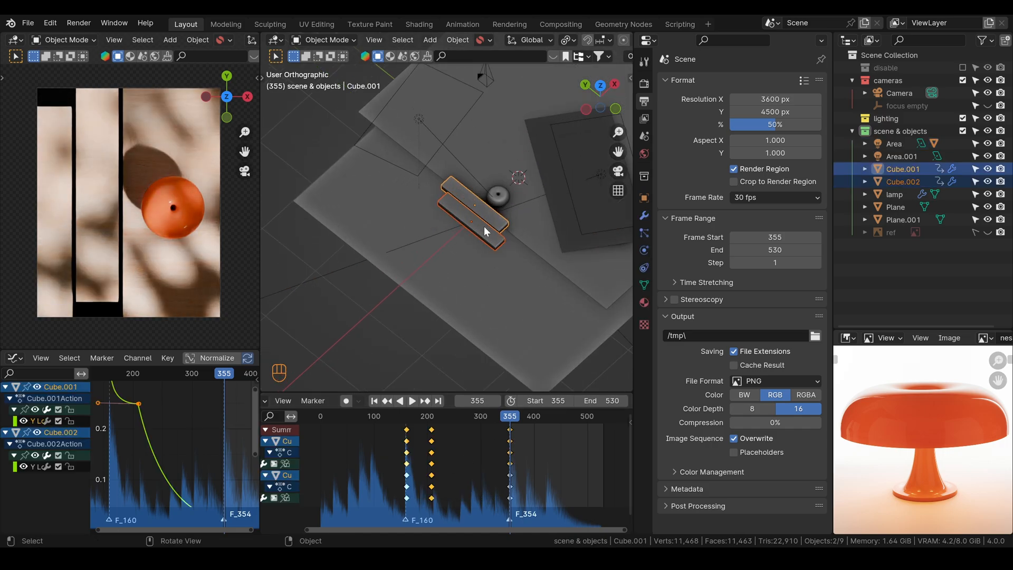
key("Delete")
middle_click_drag(481, 232, 478, 161)
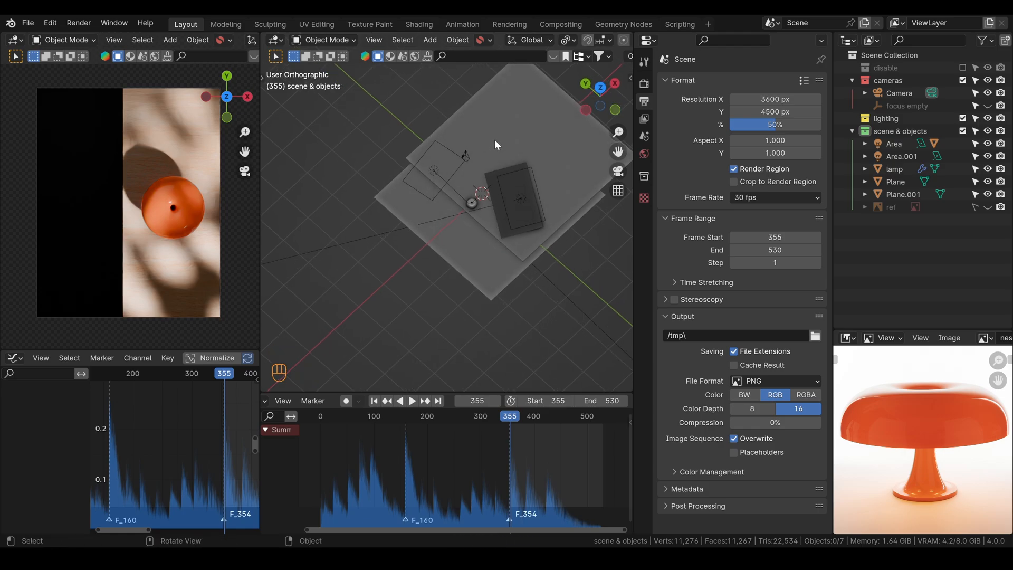
Briefly play the shot from frame 355 and switch the main viewport to rendered shading
scroll(502, 477, "up", 5)
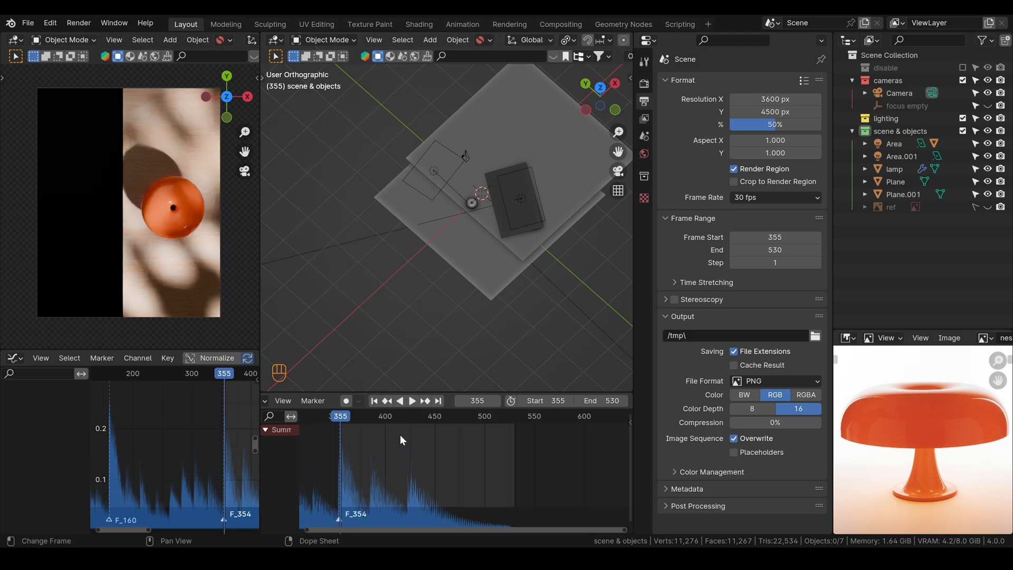
key("space")
key("space")
key("z")
left_click(555, 239)
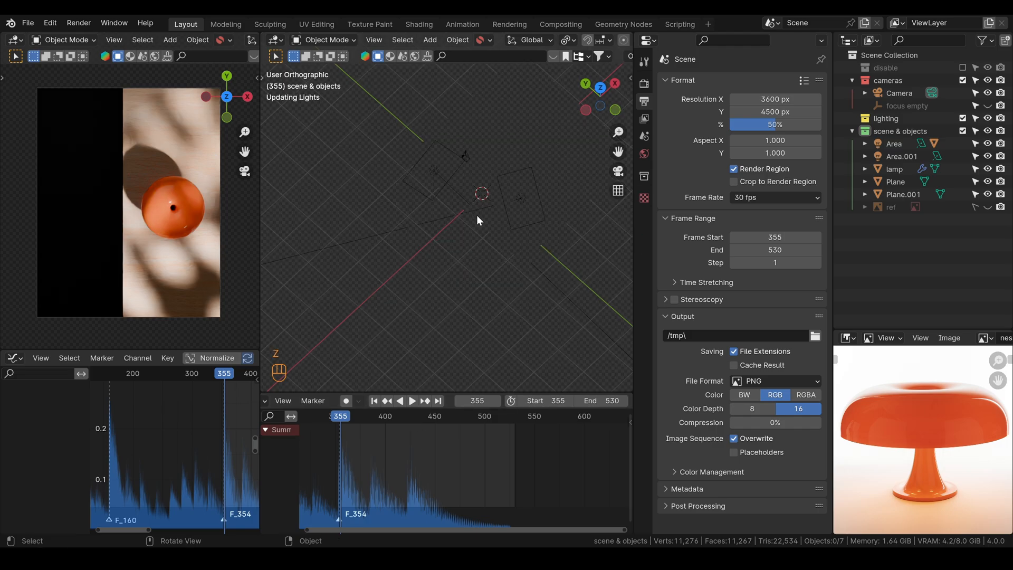
Frame the lamp in the main viewport and add a point light to the scene
left_click(508, 192)
left_click_drag(508, 192, 626, 167, "alt")
scroll(511, 211, "up", 6)
left_click_drag(510, 211, 469, 254, "alt+shift")
mouse_move(470, 254)
left_mouse_down("alt")
mouse_move(325, 208)
mouse_move(466, 259)
left_mouse_up("alt")
scroll(467, 258, "up", 3)
key("shift+a")
mouse_move(377, 196)
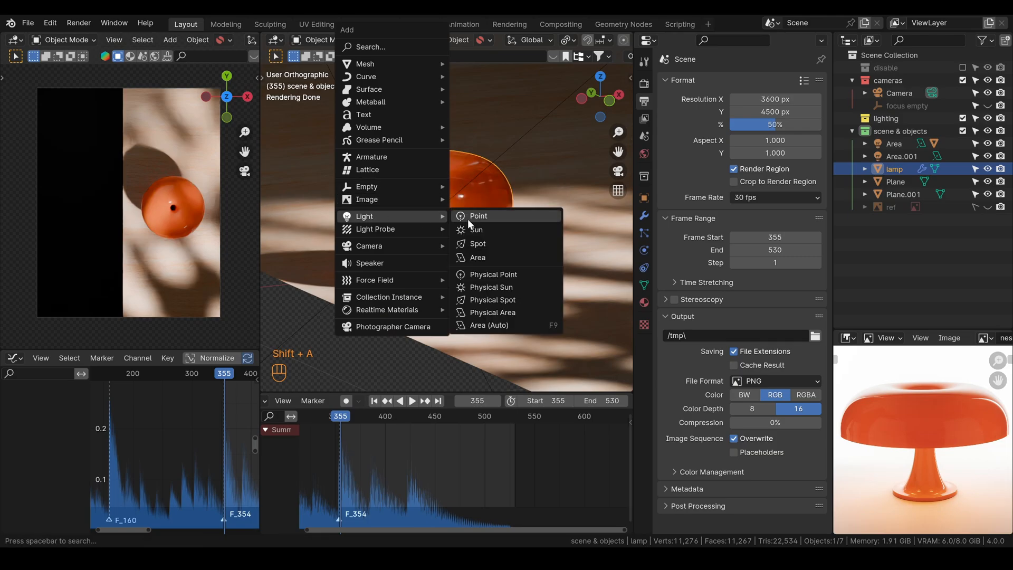
left_click(467, 219)
Place the point light within the lamp's shade using the front and side orthographic views
scroll(516, 244, "down", 3)
key("KP_1")
key("g")
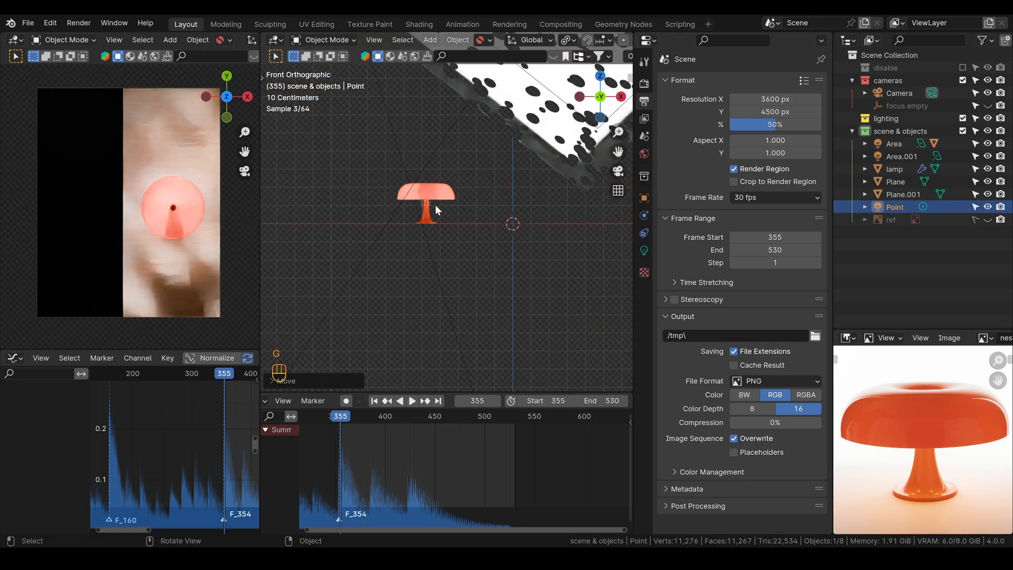
scroll(422, 195, "up", 8)
left_click(405, 180)
left_click(579, 97)
key("g")
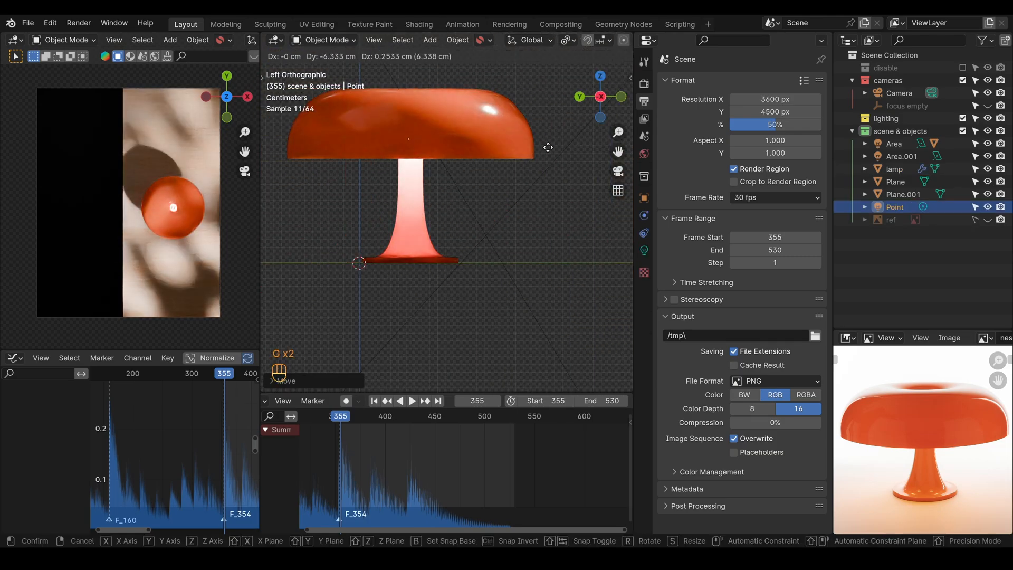
left_click(546, 148)
Raise the point light's power by three stops and adjust its position in the lamp
middle_click_drag(462, 210, 457, 79)
left_click(644, 250)
left_click(812, 198)
left_click(812, 198)
left_click(813, 198)
key("g")
left_click(433, 176)
Lower the point light's power by five stops to 2.5 W
left_click(736, 198)
left_click(736, 198)
left_click(737, 198)
left_click(736, 198)
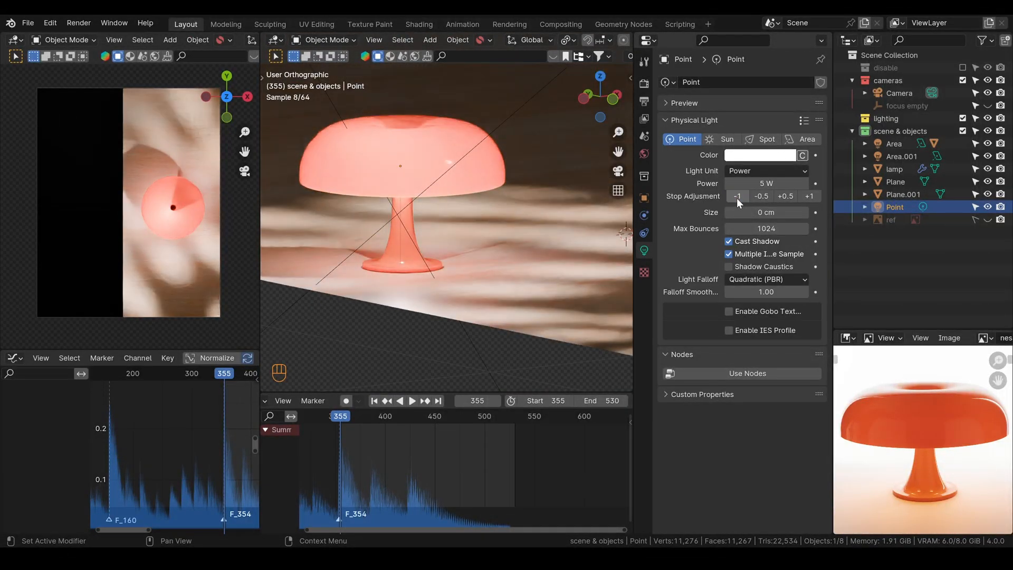
left_click(736, 198)
Set the subsurface weight of the lamp's material to 0.842
middle_click_drag(453, 197, 495, 157)
left_click_drag(495, 157, 402, 217, "alt")
scroll(402, 216, "up", 3)
left_click(402, 217)
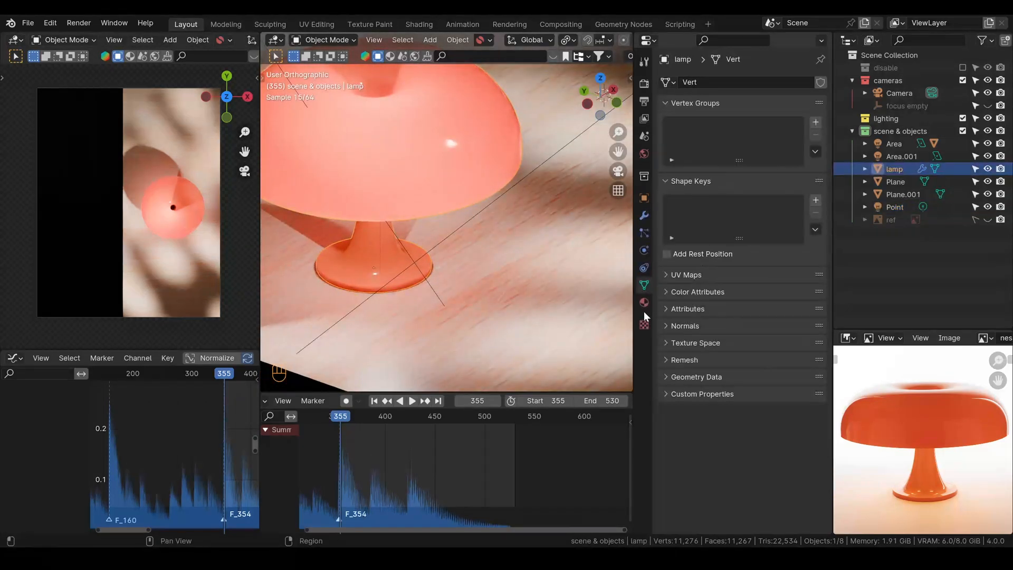
scroll(448, 221, "down", 2)
left_click(644, 303)
left_click_drag(775, 341, 796, 342)
middle_click_drag(466, 280, 444, 239)
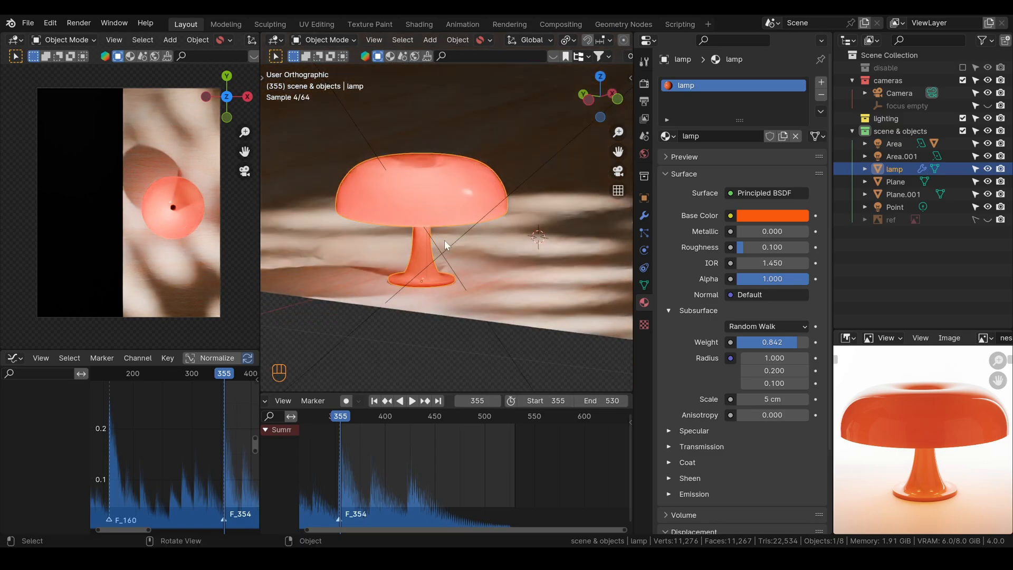
left_click_drag(894, 169, 889, 120)
key("g")
right_click(553, 242)
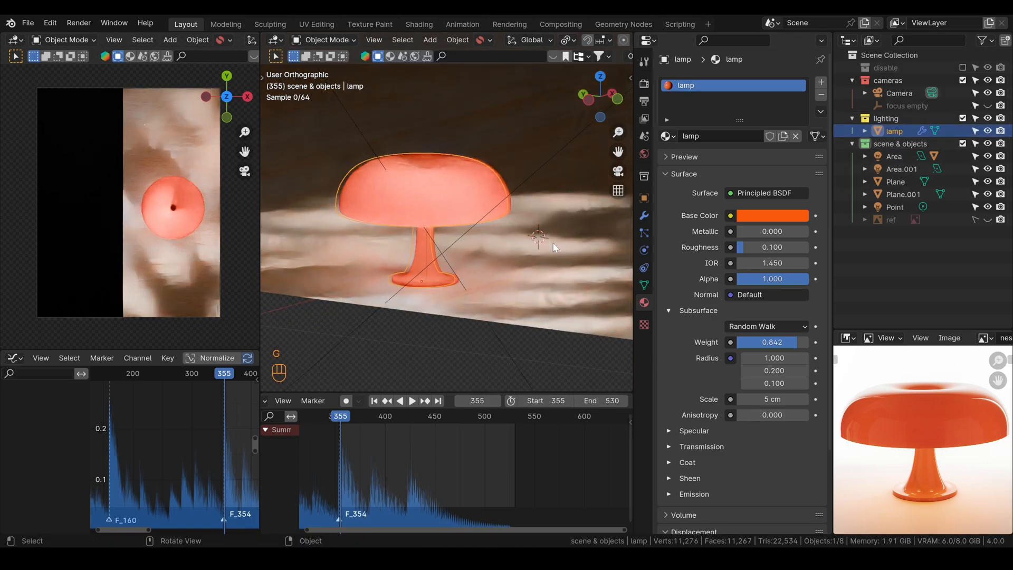
key("ctrl+z")
Put the point light in the lighting collection and shift its position slightly in the lamp
left_click_drag(893, 207, 889, 121)
key("g")
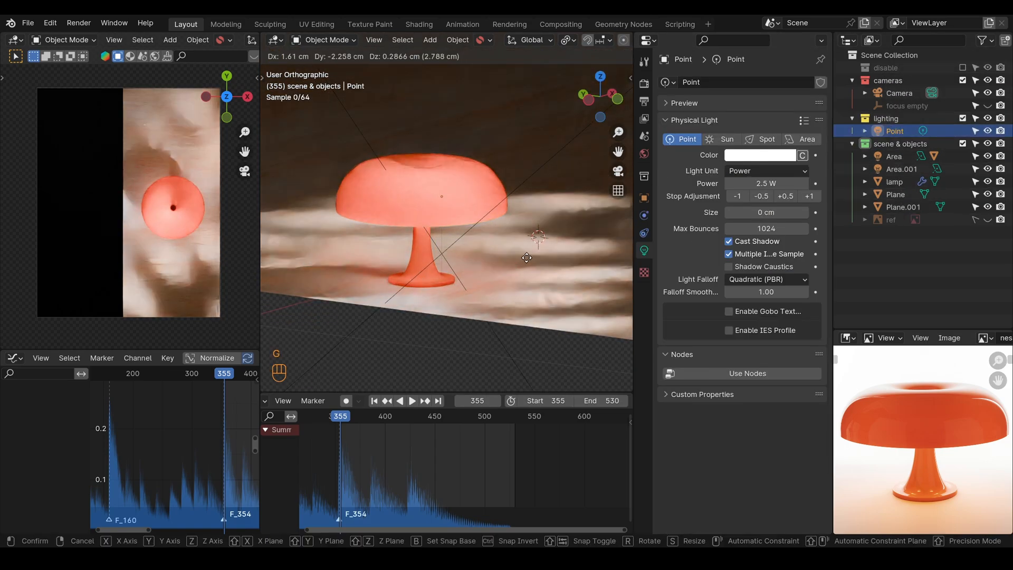
left_click(522, 254)
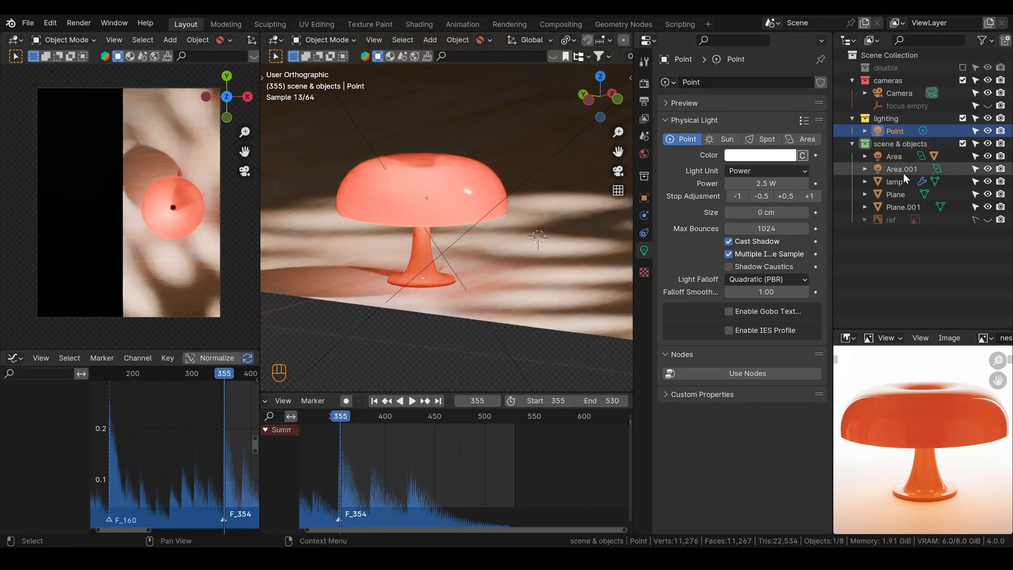
Hide the Area light and center the point light over the lamp's stem
left_click(988, 157)
key("g")
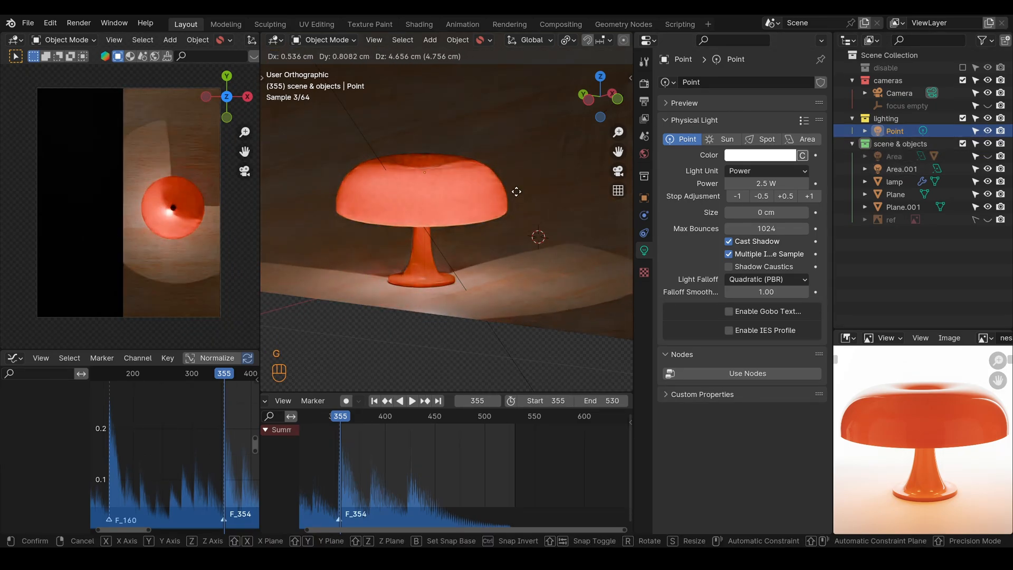
left_click(523, 211)
key("g")
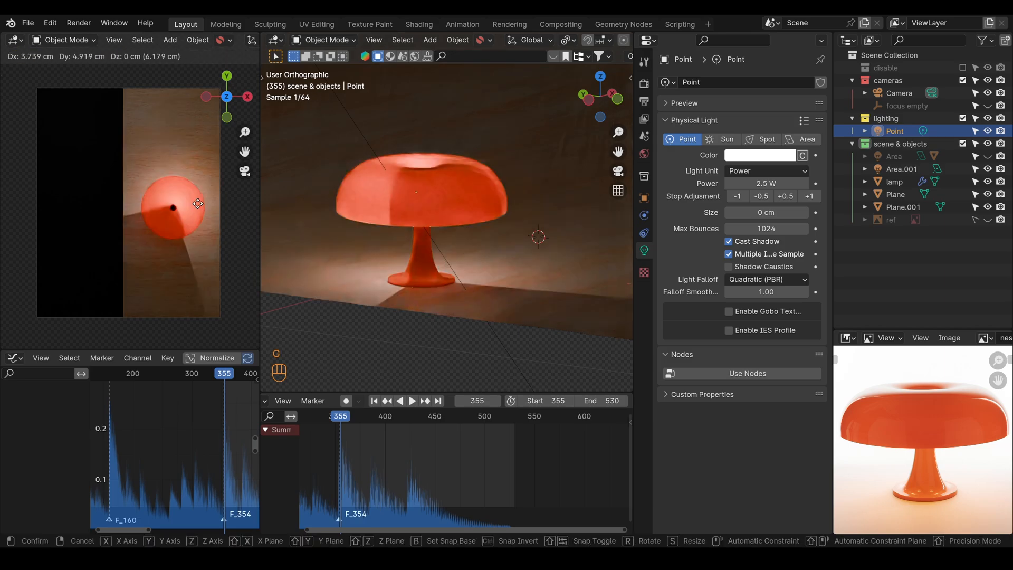
left_click(197, 208)
Raise the point light's power by seven stops to 320 W and try moving it along the Z axis
left_click(808, 198)
left_click(808, 198)
left_click(807, 198)
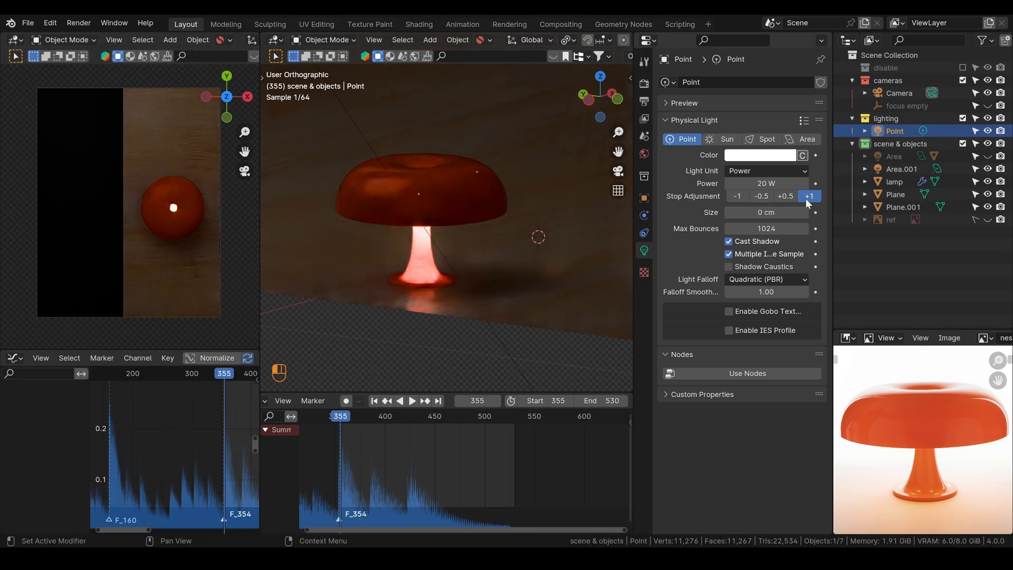
left_click(807, 198)
left_click(807, 198)
left_click(807, 197)
left_click(807, 197)
key("g")
key("z")
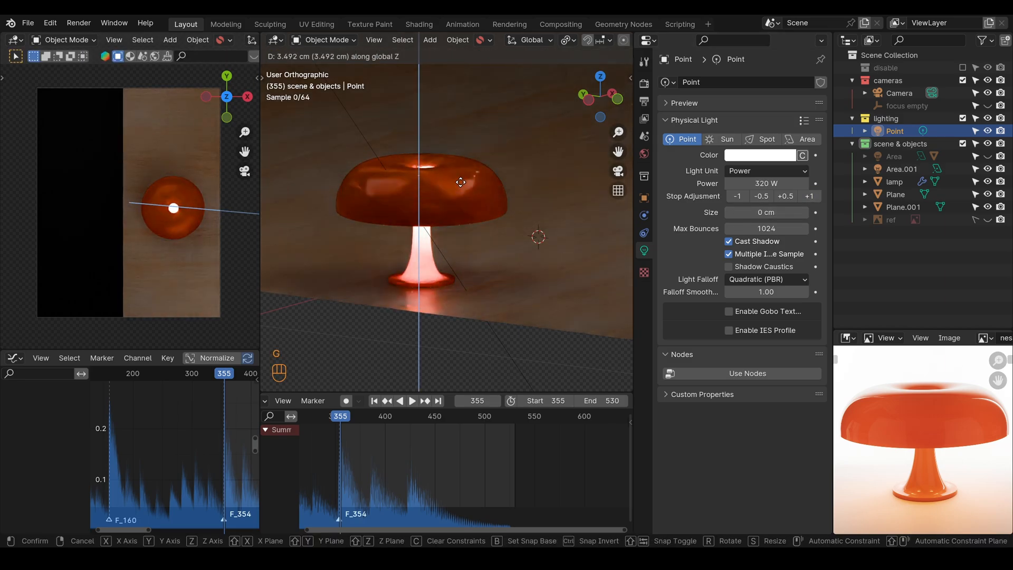
right_click(476, 223)
Lower the point light's power by four stops to 20 W
left_click(740, 198)
left_click(740, 197)
left_click(739, 197)
left_click(739, 198)
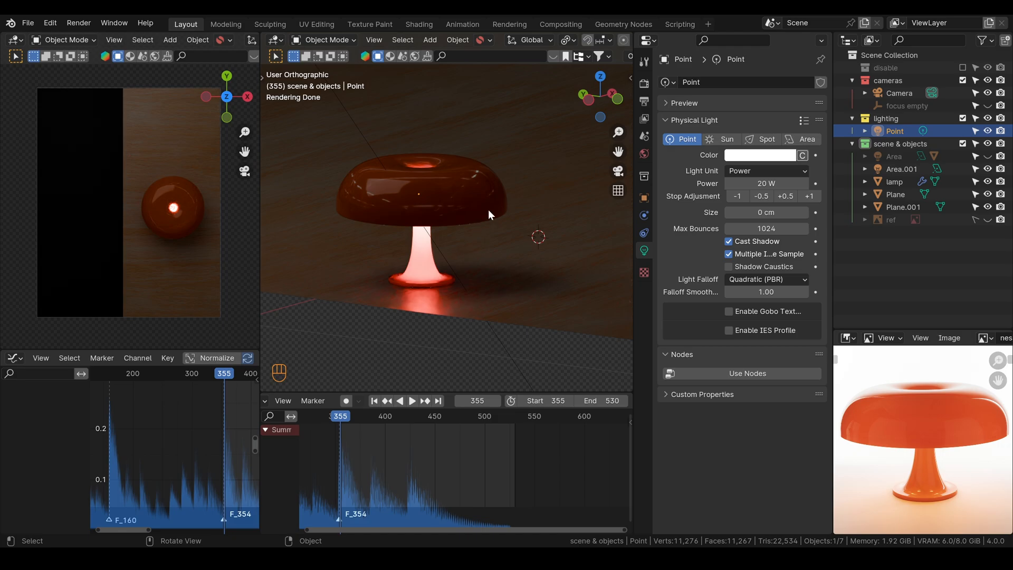
Move the point light away from the stem in the camera view and reduce its power to 1.25 W
key("g")
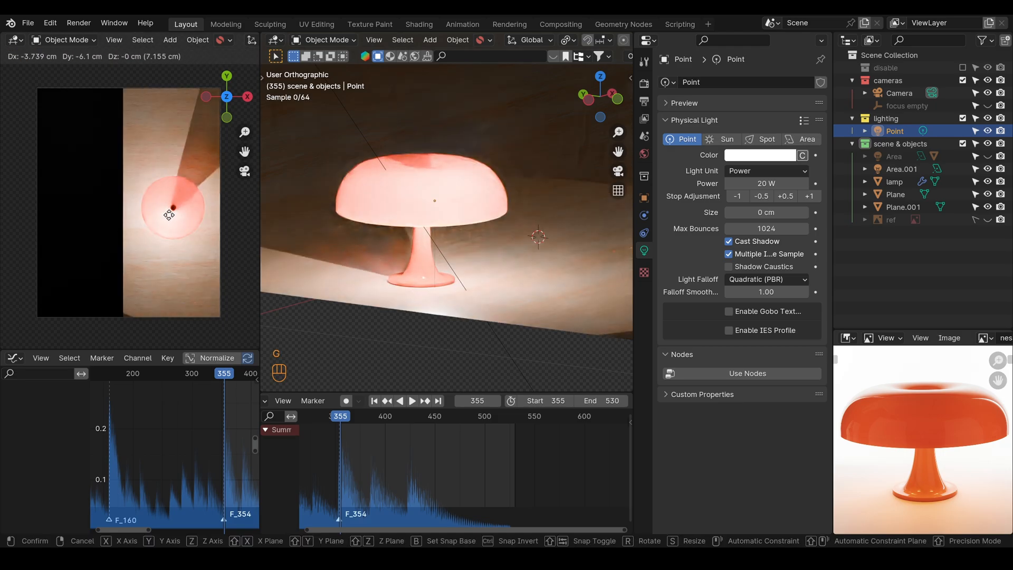
left_click(156, 233)
left_click(743, 196)
left_click(744, 195)
left_click(744, 196)
left_click(743, 197)
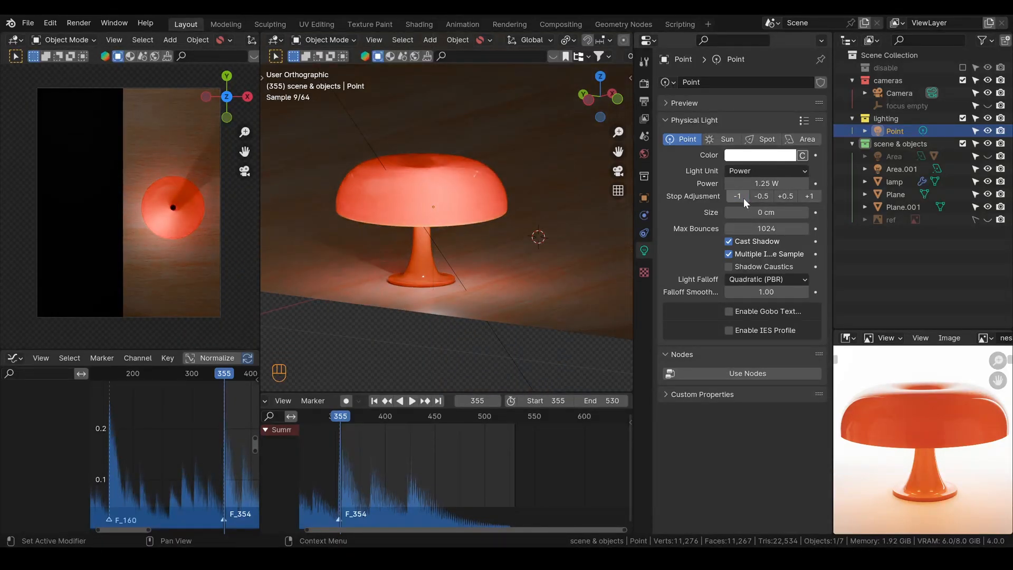
Compare the lamp with the point light on and off, leave that light hidden, and show the Area light again
scroll(458, 249, "down", 1)
left_click_drag(458, 249, 424, 240)
left_click(424, 245)
scroll(424, 245, "up", 2)
middle_click_drag(424, 245, 502, 299)
left_click(483, 267)
left_click(486, 272)
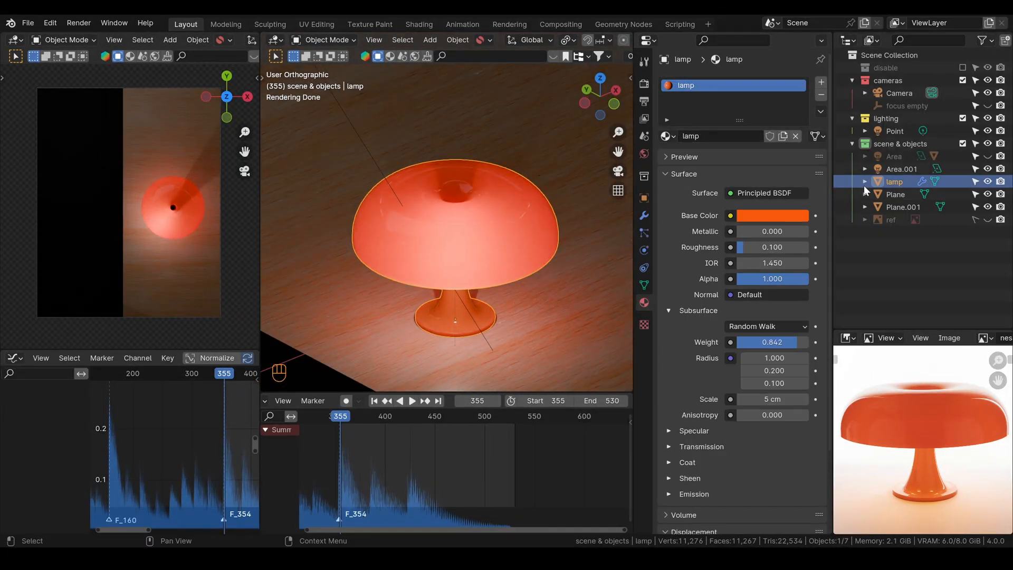
left_click(897, 132)
left_click(987, 131)
left_click(988, 131)
left_click(988, 131)
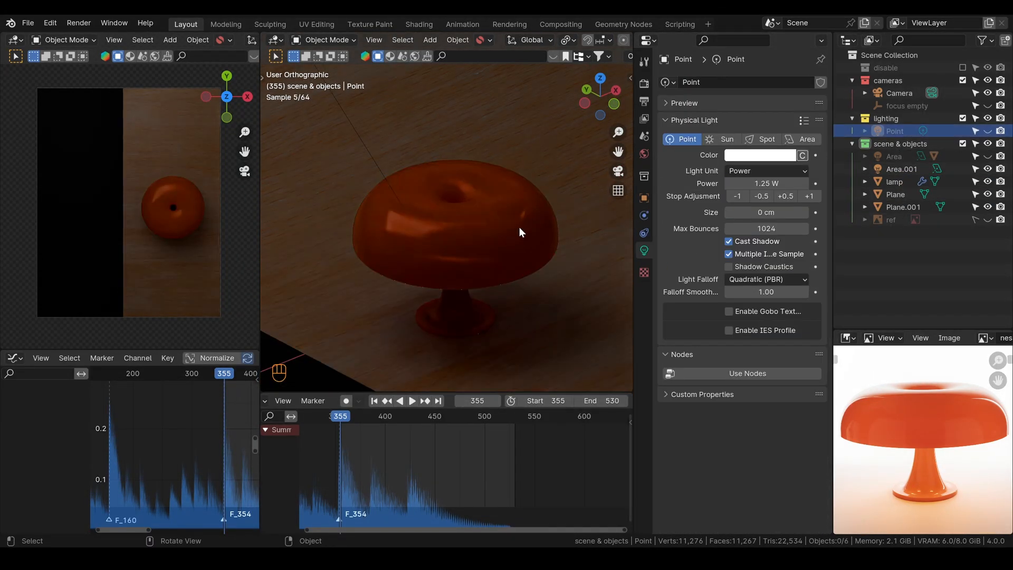
left_click(988, 156)
Reduce the Area.001 light's power to 0 W and delete that light
left_click(892, 167)
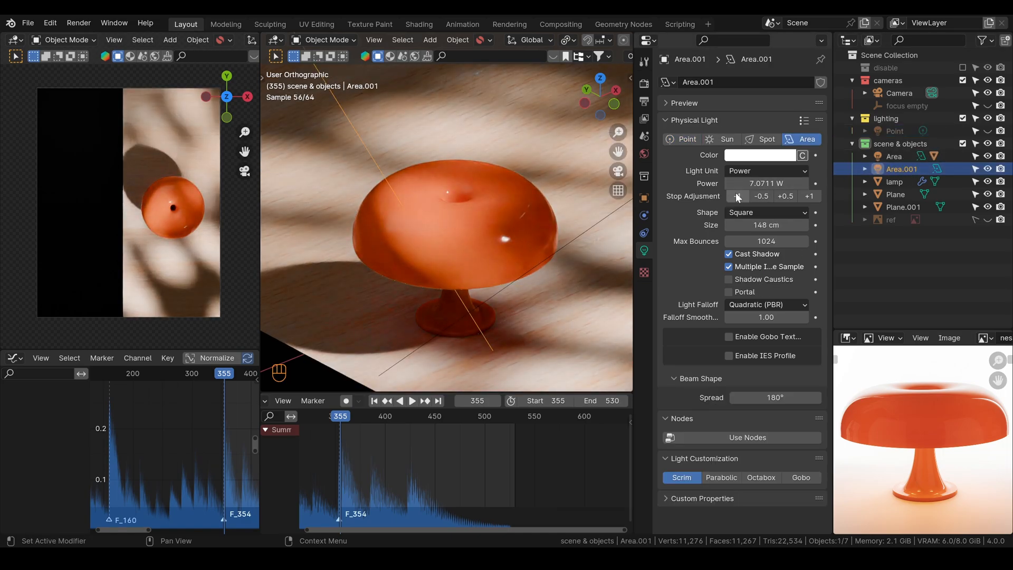
left_click(737, 195)
left_click_drag(764, 184, 725, 183)
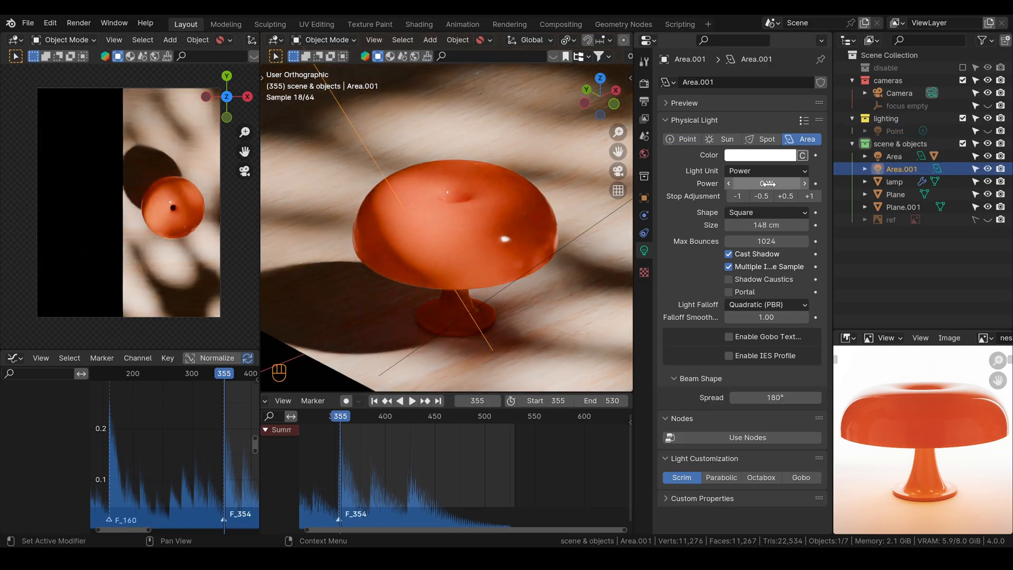
scroll(498, 192, "down", 5)
scroll(411, 148, "down", 6)
key("Delete")
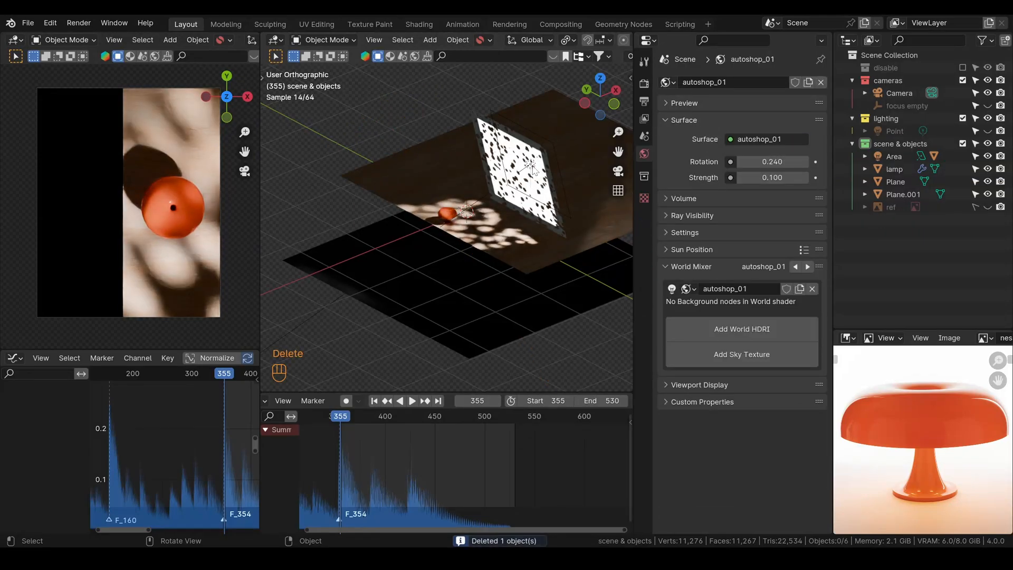
Toggle the point light's visibility to check its effect on the lamp, leaving it hidden
left_click(893, 156)
scroll(464, 233, "up", 10)
left_click(894, 131)
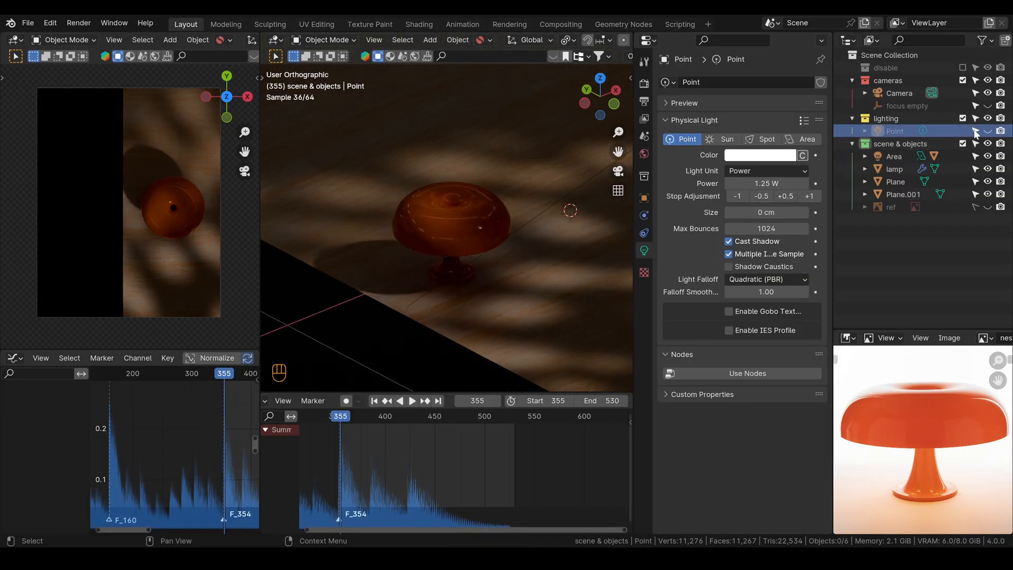
left_click(987, 131)
left_click(987, 131)
Move the wood floor plane so that it fills the whole camera frame behind the lamp
scroll(485, 249, "down", 5)
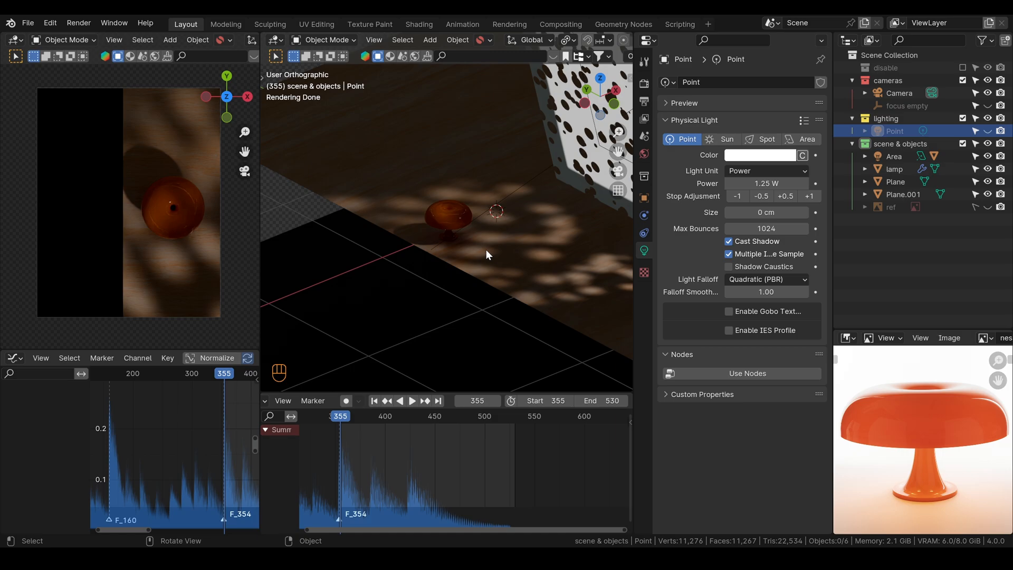
left_click(531, 254)
key("g")
left_click(357, 310)
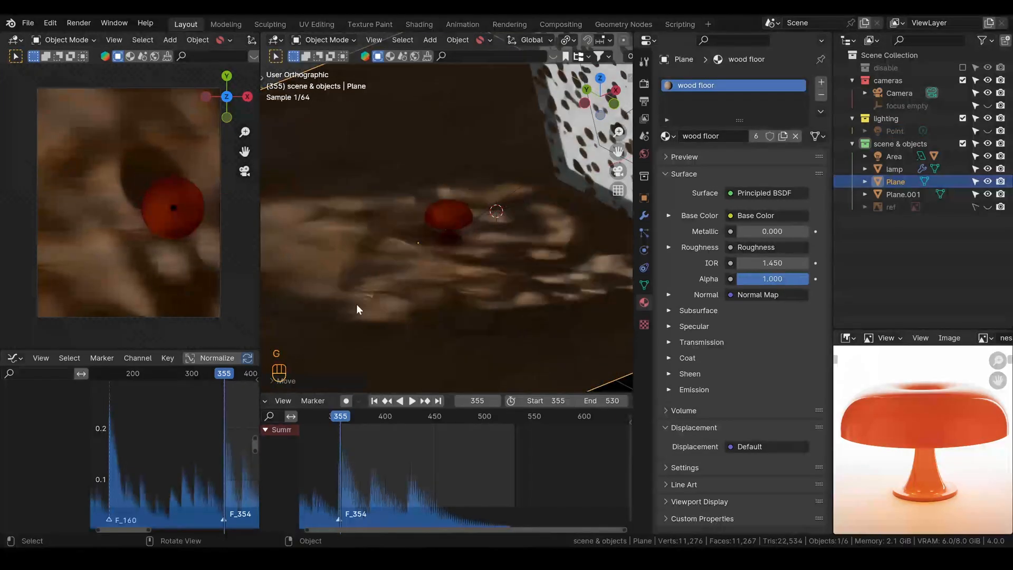
Hide the Area light and set the world environment's strength to 0.6
scroll(357, 309, "down", 3)
left_click(549, 210)
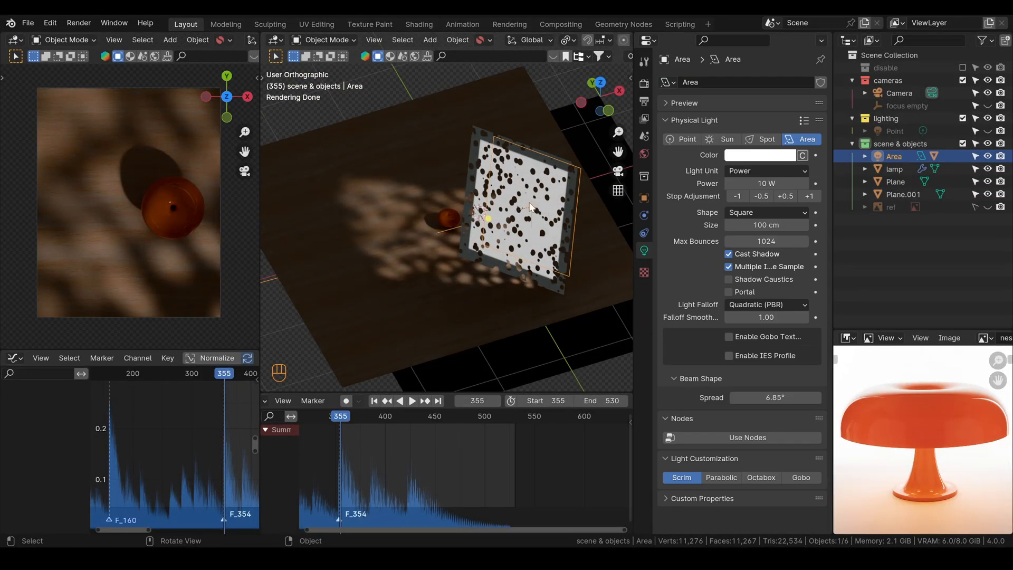
key("h")
left_click(644, 153)
left_click(772, 177)
type("0.6")
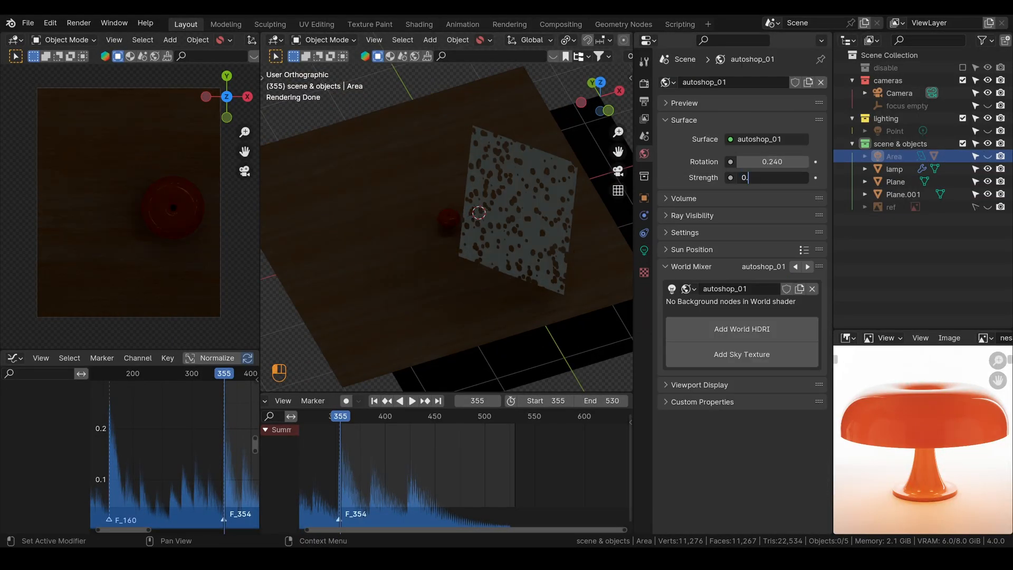
key("Return")
Set the world environment's strength to 1
middle_click(426, 224, "alt")
middle_click_drag(428, 268, 462, 251)
scroll(463, 251, "up", 5)
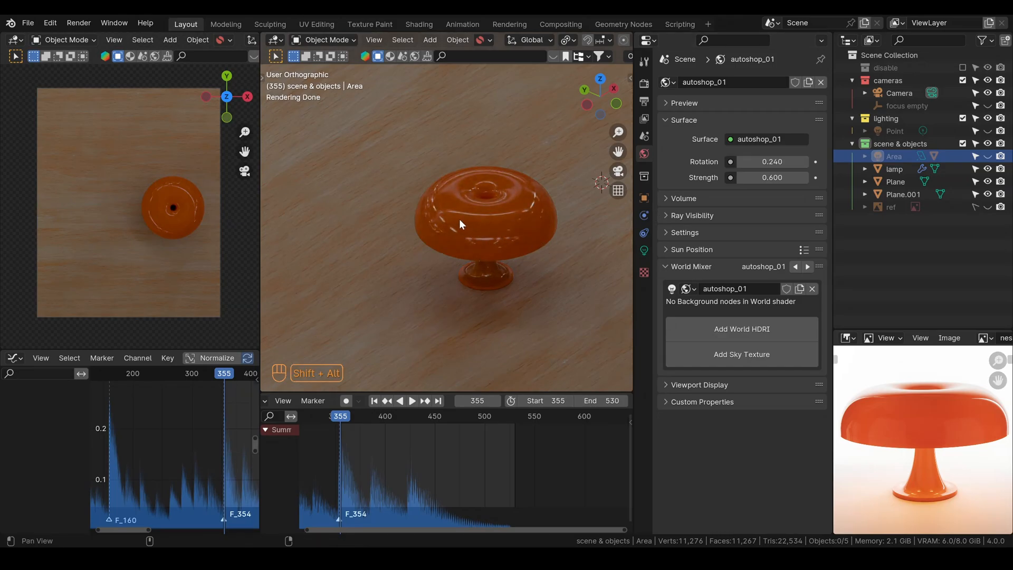
middle_click_drag(459, 219, 456, 175, "shift")
type("1")
key("Return")
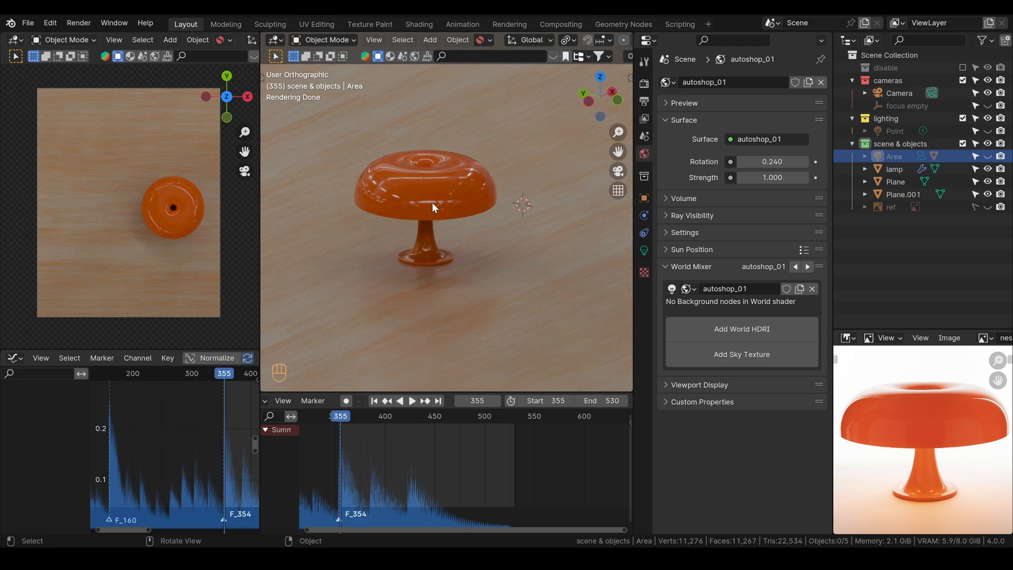
Add a cube beside the lamp and scale it up to several times the lamp's size
scroll(426, 211, "down", 8)
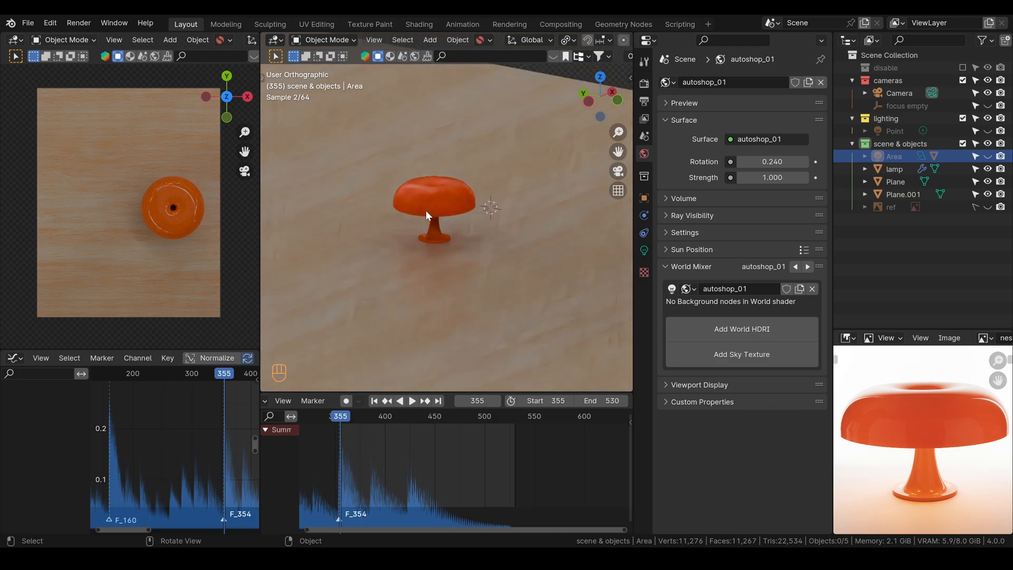
left_click_drag(426, 224, 427, 230)
scroll(429, 229, "down", 3)
scroll(417, 222, "up", 2)
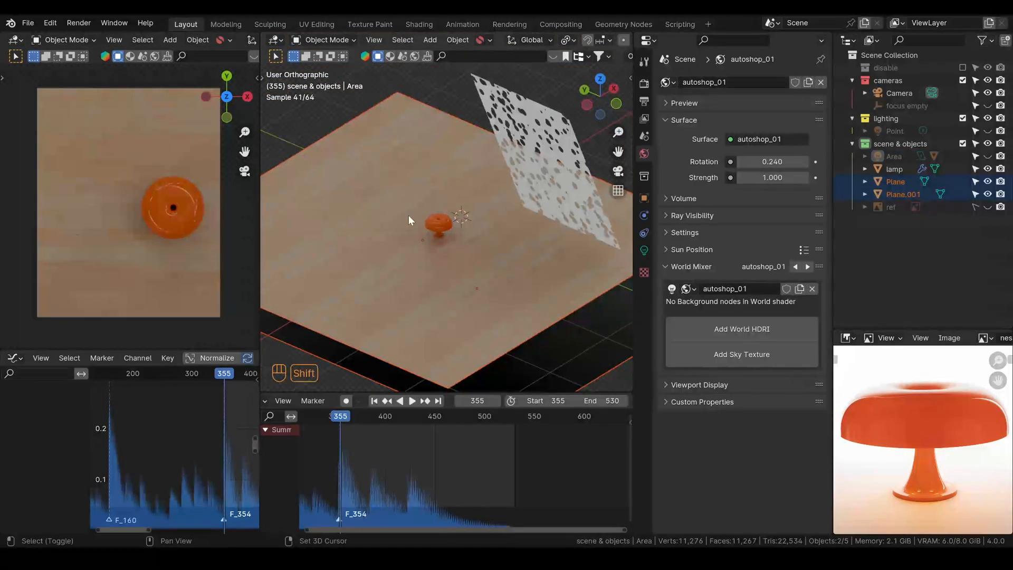
key("shift+a")
mouse_move(363, 63)
left_click(464, 91)
scroll(471, 217, "up", 3)
key("s")
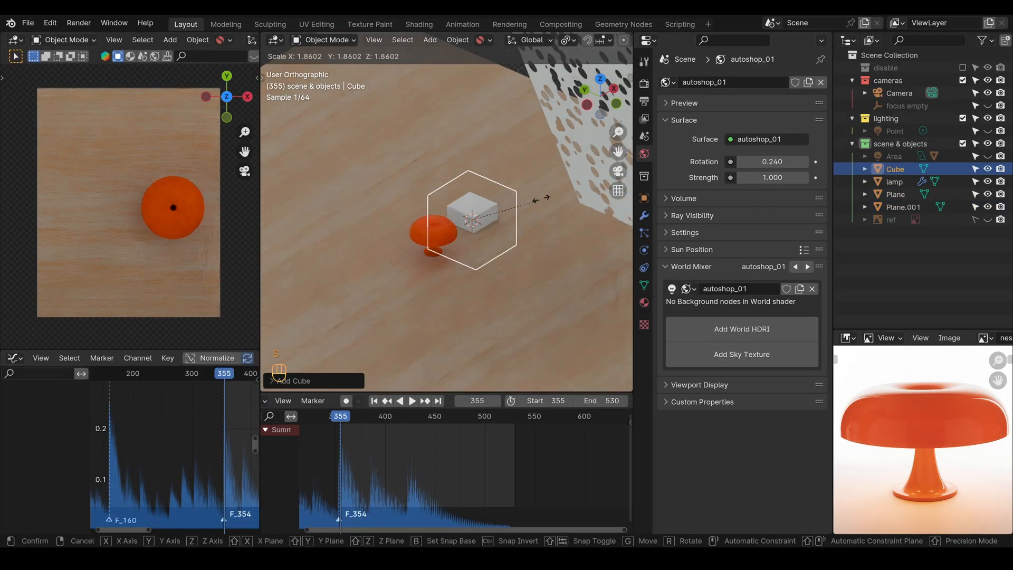
left_click(515, 207)
Move the enlarged cube straight up so that it stands clear above the floor plane
key("g")
middle_click(515, 180)
left_click(515, 138)
Add a Bevel modifier to the cube, increase its segments and set the bevel amount to 0.2
left_click(644, 215)
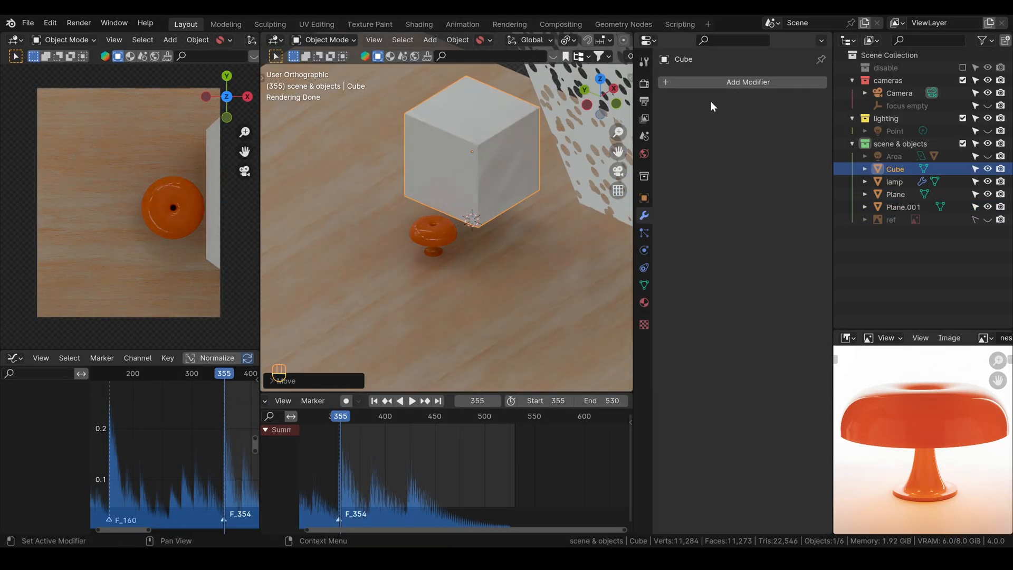
left_click(735, 84)
left_click(680, 83)
left_click(695, 100)
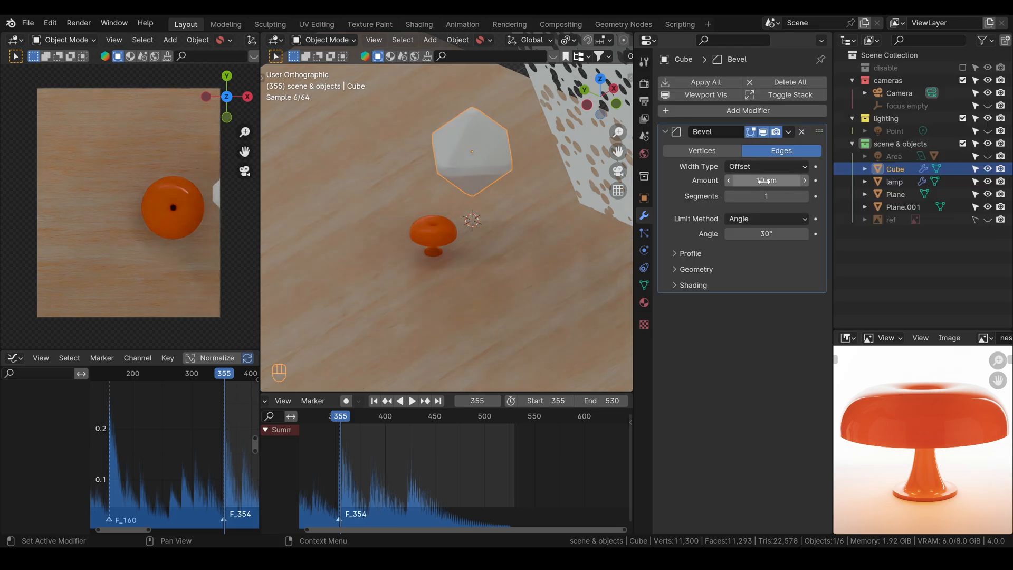
left_click_drag(766, 196, 782, 195)
left_click(766, 181)
type("0.2")
key("Return")
Assign the existing wood floor material to the cube
left_click(644, 303)
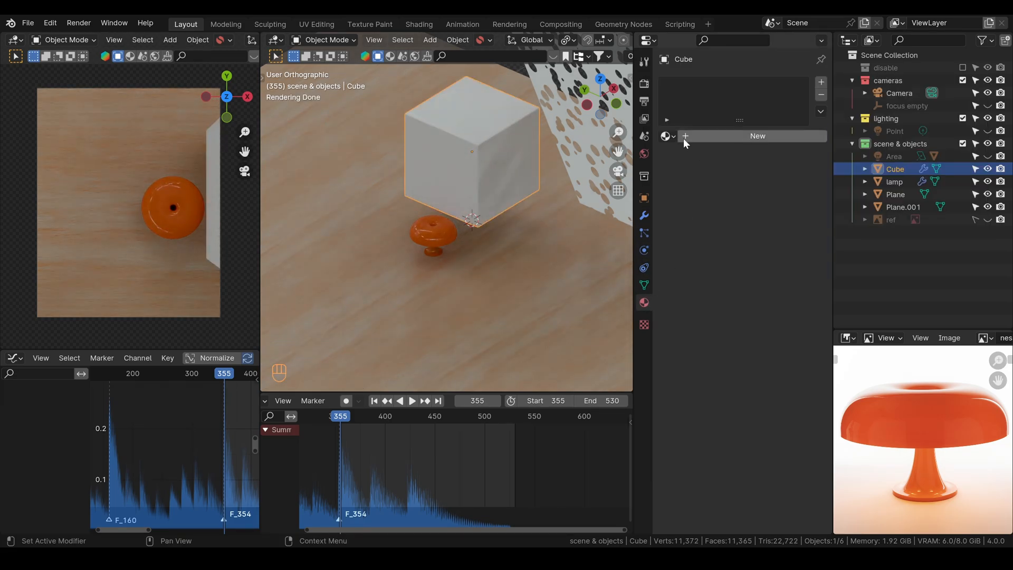
left_click(667, 136)
left_click(699, 191)
scroll(518, 188, "down", 1)
middle_click_drag(510, 227, 517, 220)
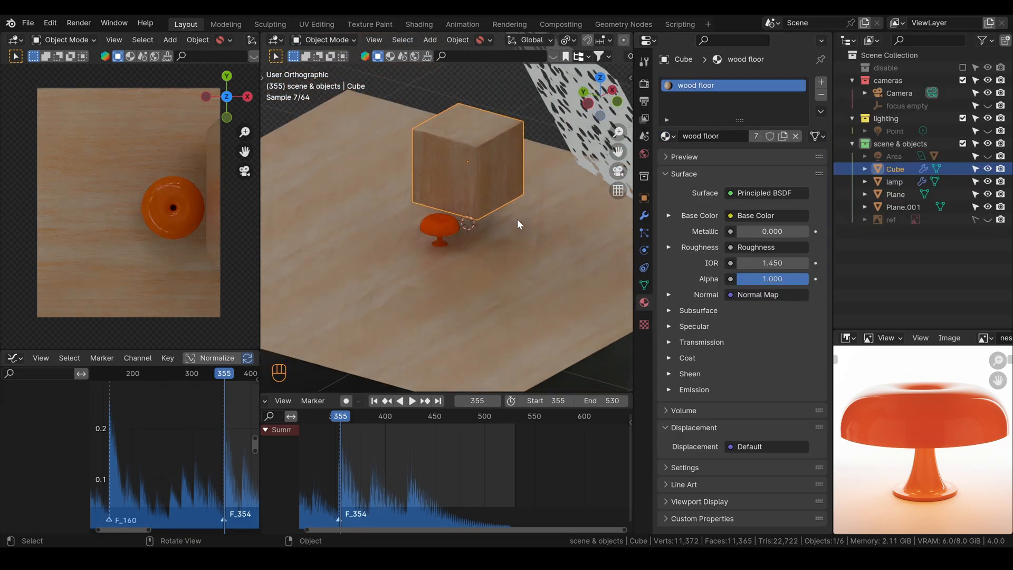
Reframe the camera from the overhead view to a lower angle showing the whole lamp with the cube behind it
left_click(899, 93)
key("ctrl+alt+KP_0")
key("KP_0")
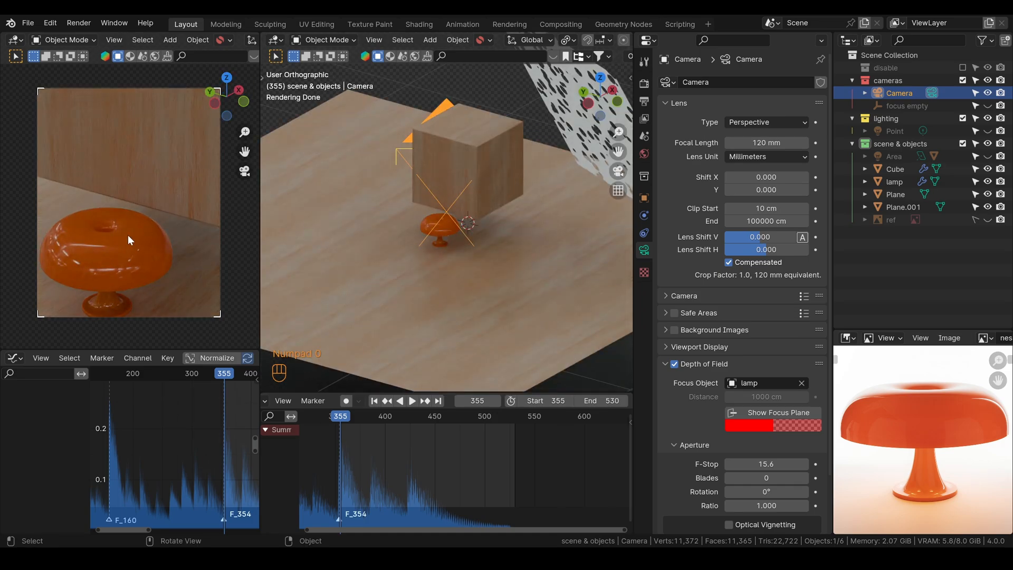
left_click(128, 235)
key("q")
left_click(54, 237)
left_click_drag(129, 236, 113, 198, "alt+shift")
scroll(115, 213, "up", 3)
scroll(119, 195, "down", 3)
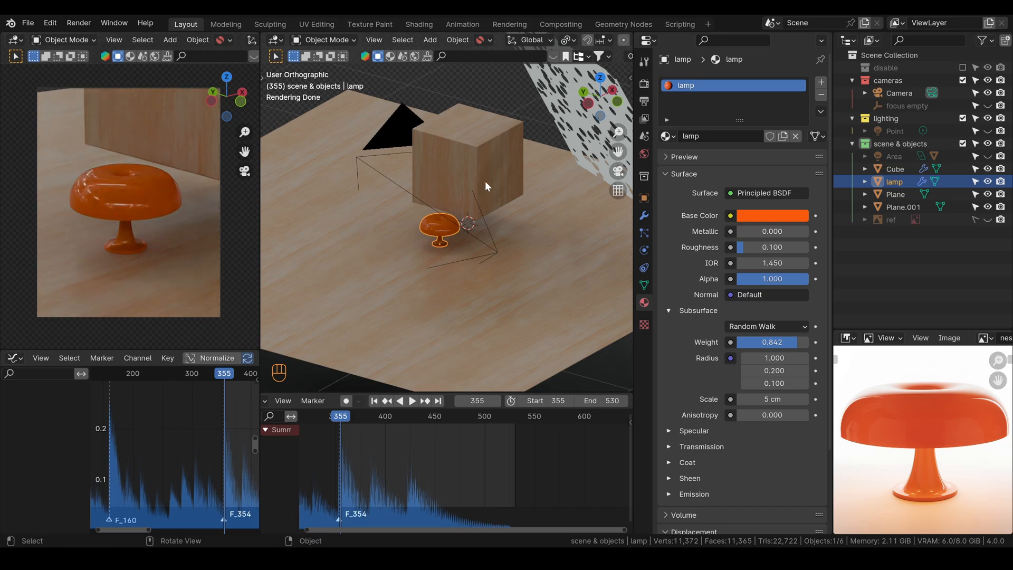
Reposition the cube in top view so that it stands behind the lamp as seen from the camera
left_click(396, 132)
key("s")
left_click(492, 214)
left_click(490, 196)
left_click_drag(490, 197, 546, 248, "alt")
key("KP_7")
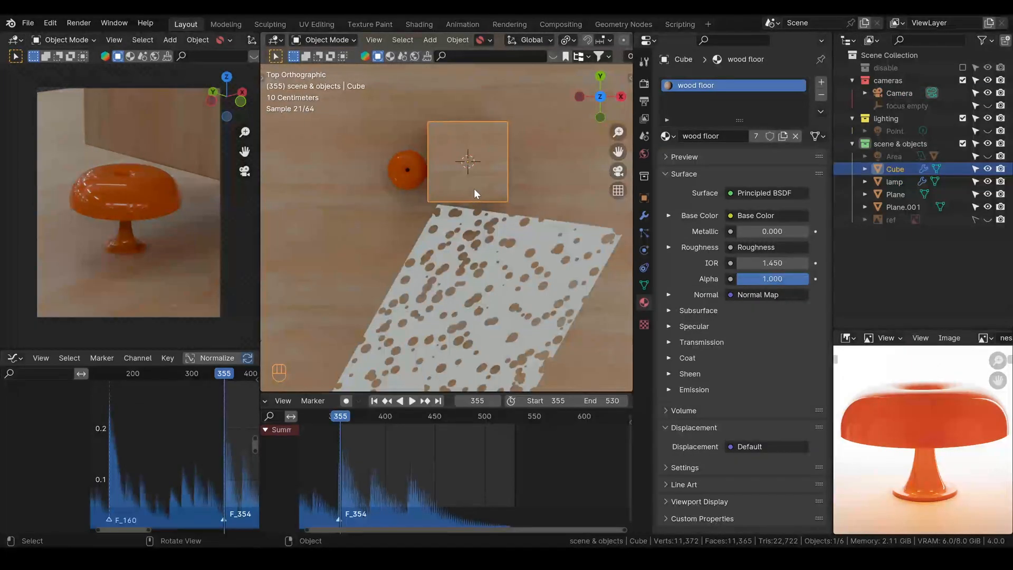
scroll(474, 188, "down", 4)
key("g")
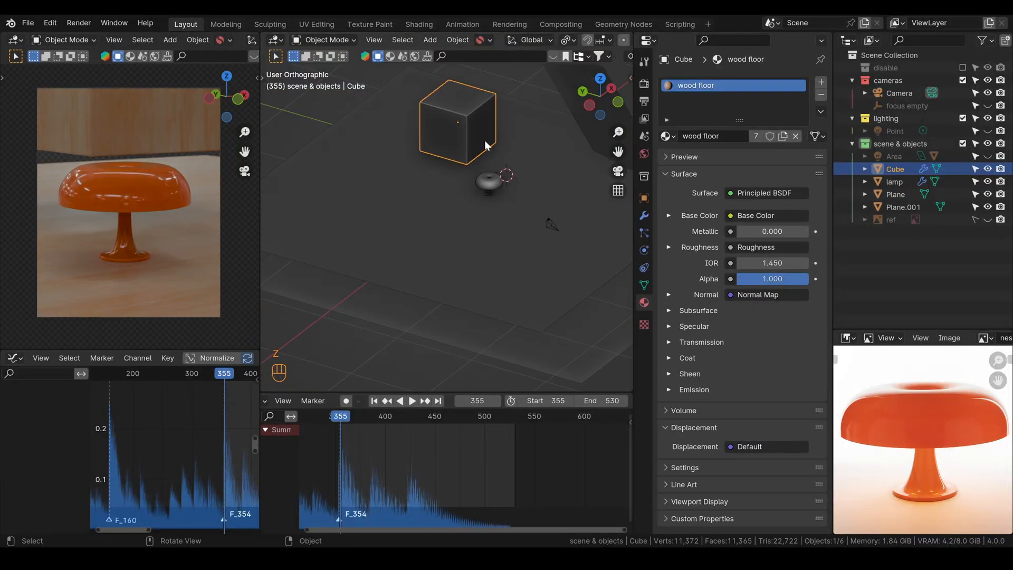
Switch the viewport to solid shading and lower the cube along Z toward the floor
key("z")
key("g")
key("z")
left_click(486, 218)
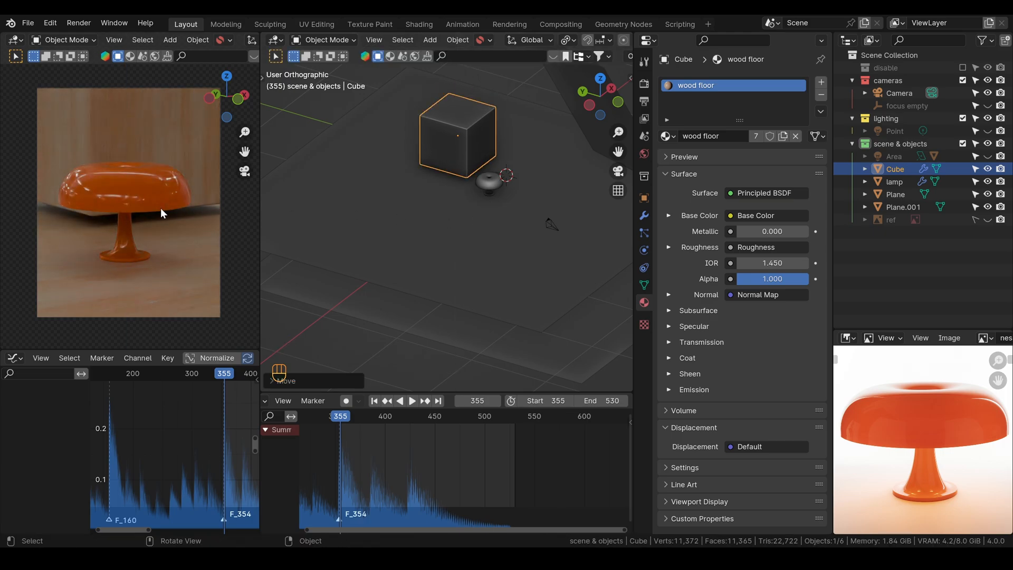
Adjust the camera angle on the lamp and duplicate the cube, placing the copy beside the original with a narrow gap
left_click(138, 196)
left_click_drag(138, 196, 114, 190, "alt")
left_click(464, 169)
left_click_drag(464, 169, 484, 189, "alt")
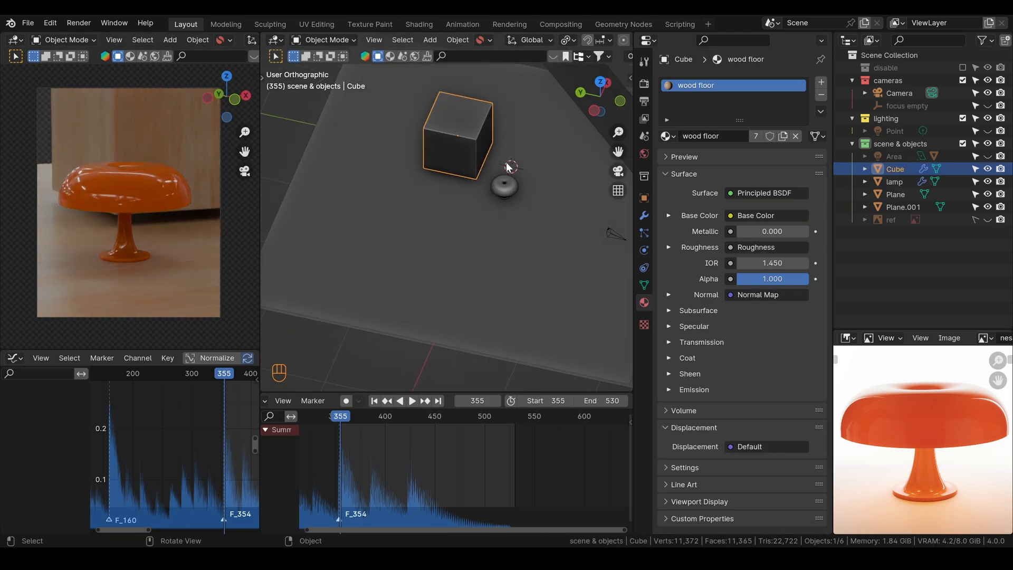
key("shift+d")
left_click(469, 201)
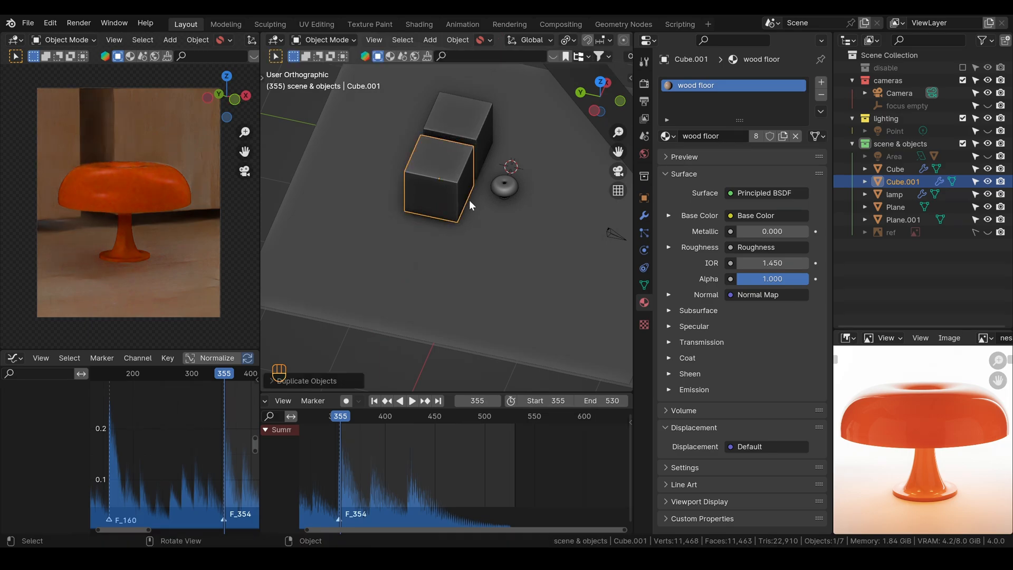
Select both wooden blocks and adjust their height along Z relative to the floor
left_click(477, 148, "shift")
key("g")
key("z")
left_click(135, 238)
Add an area light, rotate it 90° about the Y axis and turn it to face the lamp horizontally
scroll(434, 209, "down", 3)
middle_click_drag(433, 210, 495, 207)
left_click(495, 208)
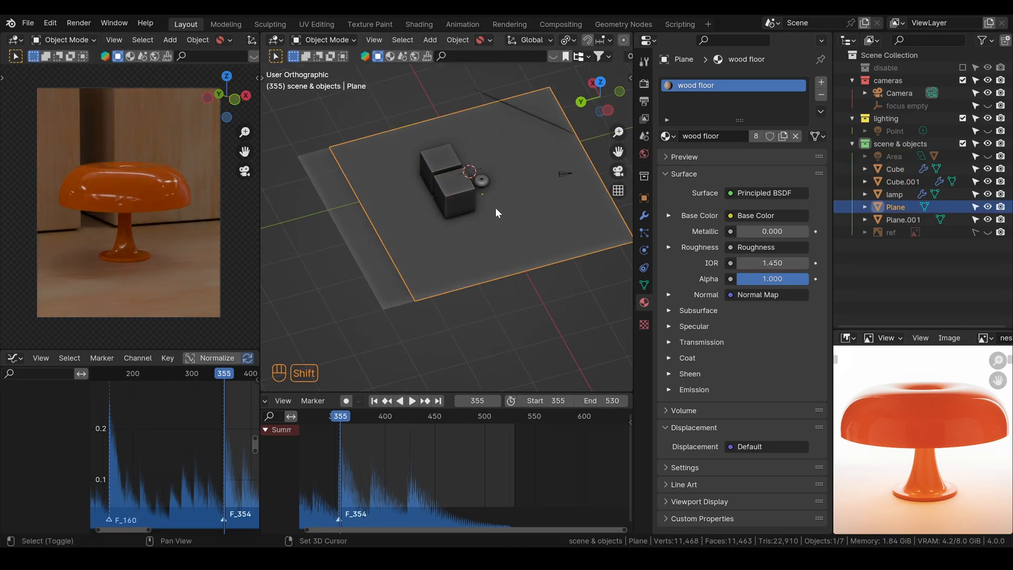
key("shift+a")
mouse_move(439, 358)
left_click(559, 402)
type("ry90")
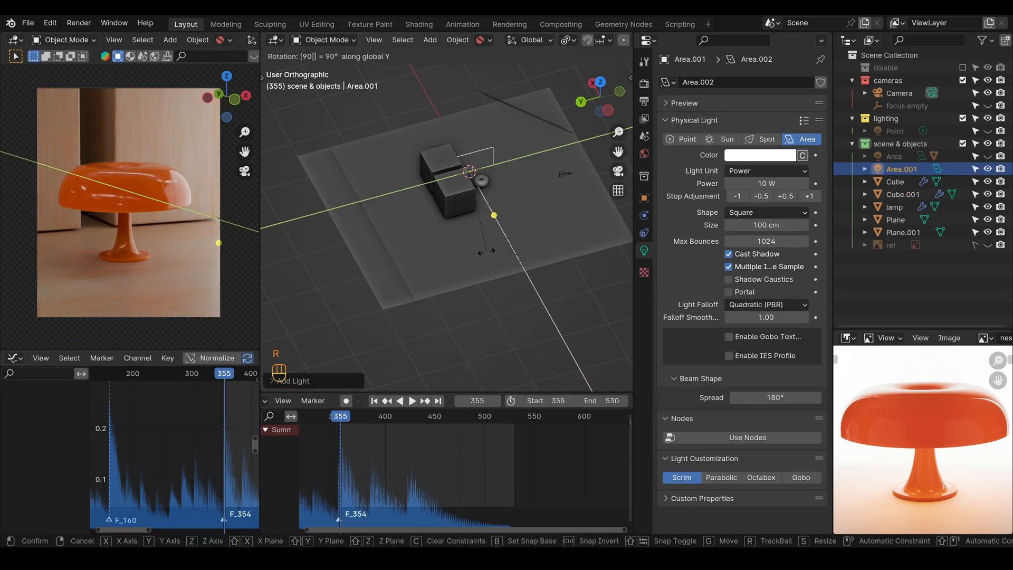
key("Return")
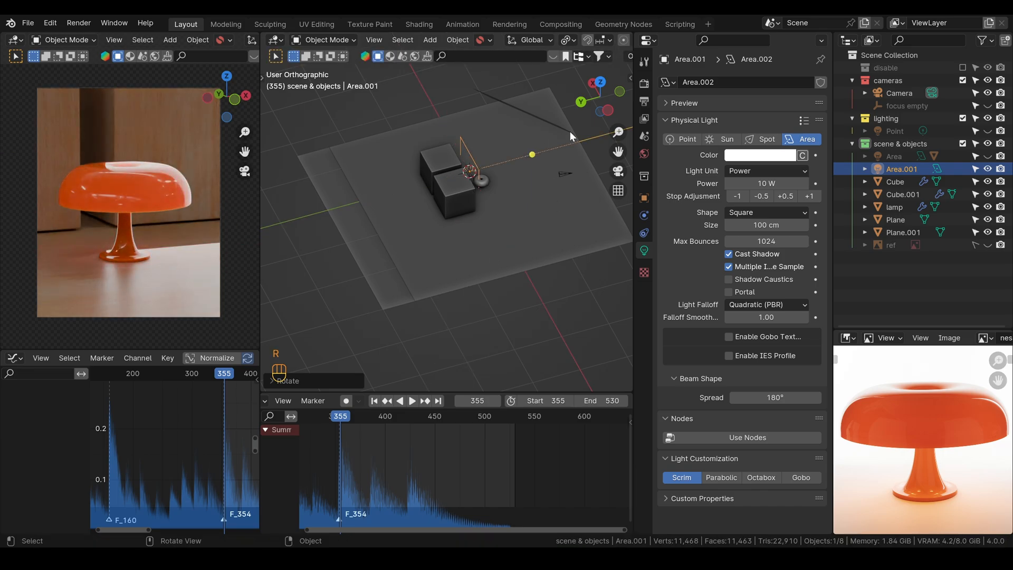
left_click(607, 110)
Move the new area light behind the two blocks so that it shines through the gap toward the lamp
key("g")
left_click(429, 166)
middle_click_drag(429, 166, 410, 203)
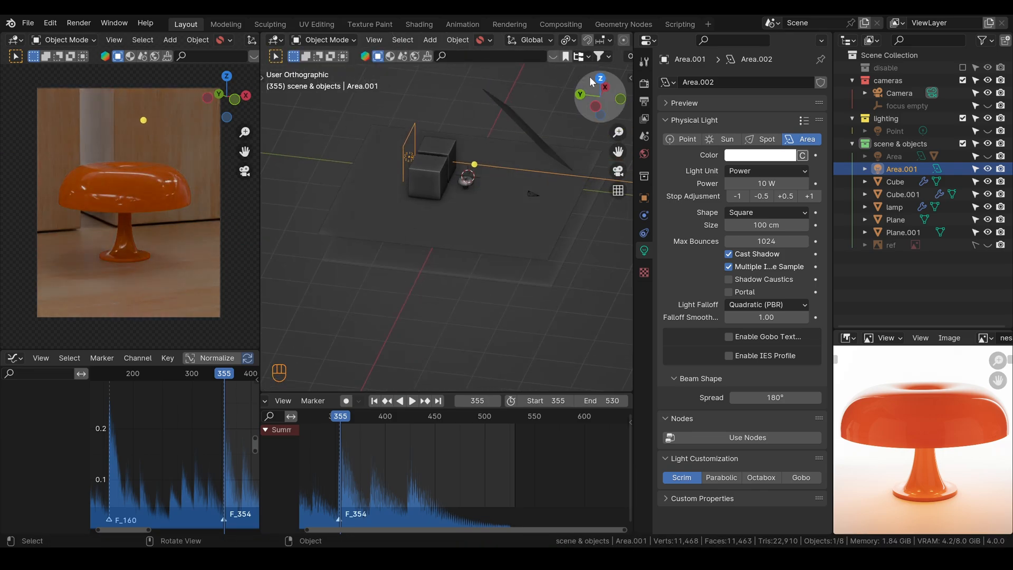
left_click(600, 78)
Raise the back area light's power to 320 W and narrow its beam spread to 31.5°
left_click(809, 197)
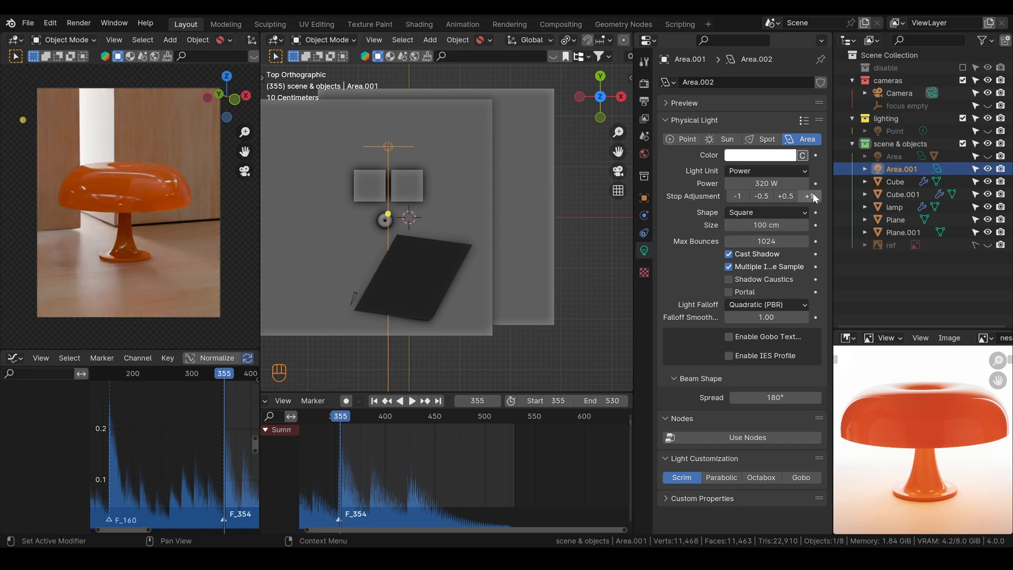
left_click(814, 197)
left_click(734, 198)
left_click(733, 198)
left_click_drag(774, 397, 645, 397)
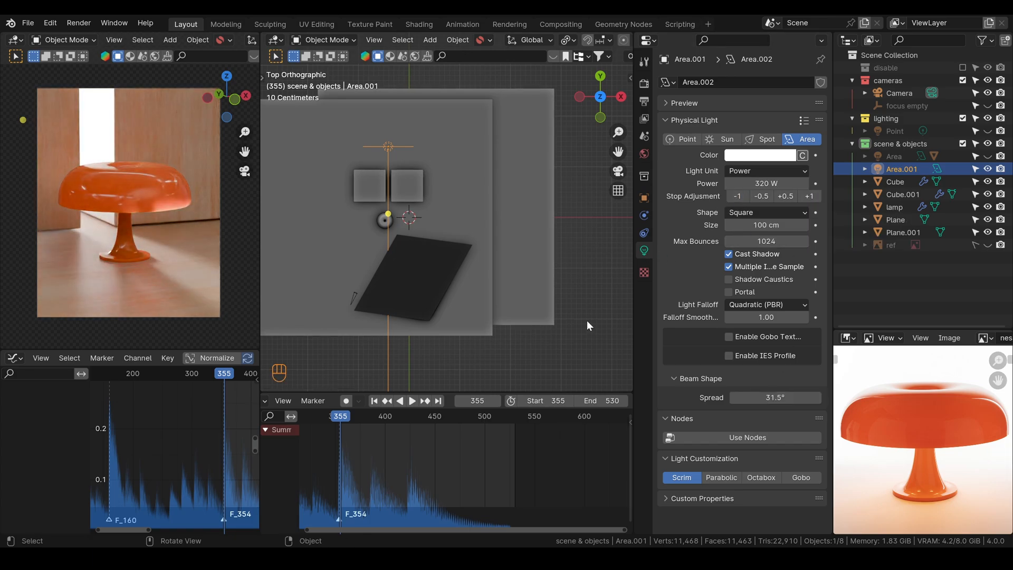
left_click(404, 188)
left_click(371, 189, "shift")
key("g")
key("z")
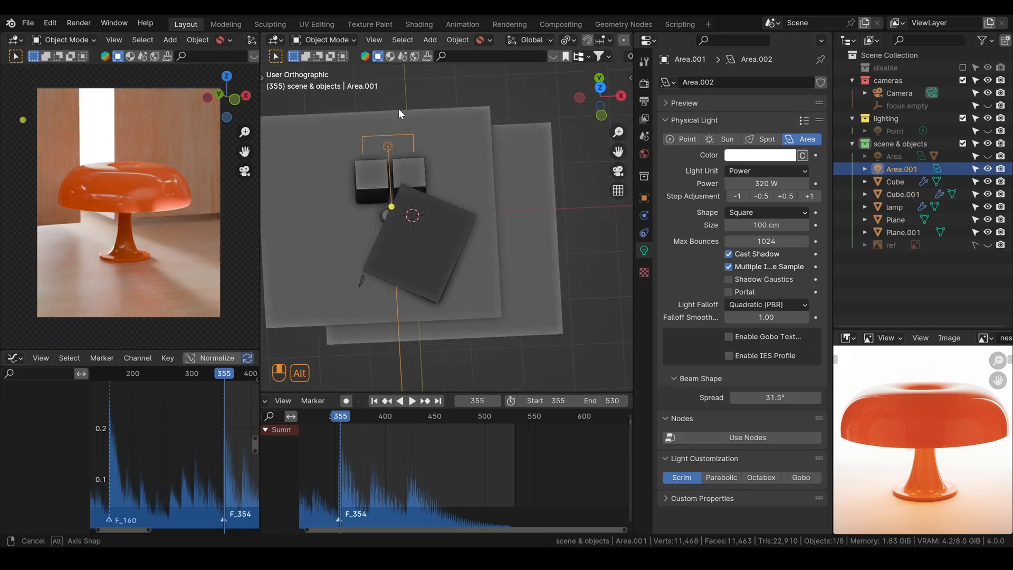
Scale the back area light along X until it is about as wide as the two blocks together
key("s")
key("x")
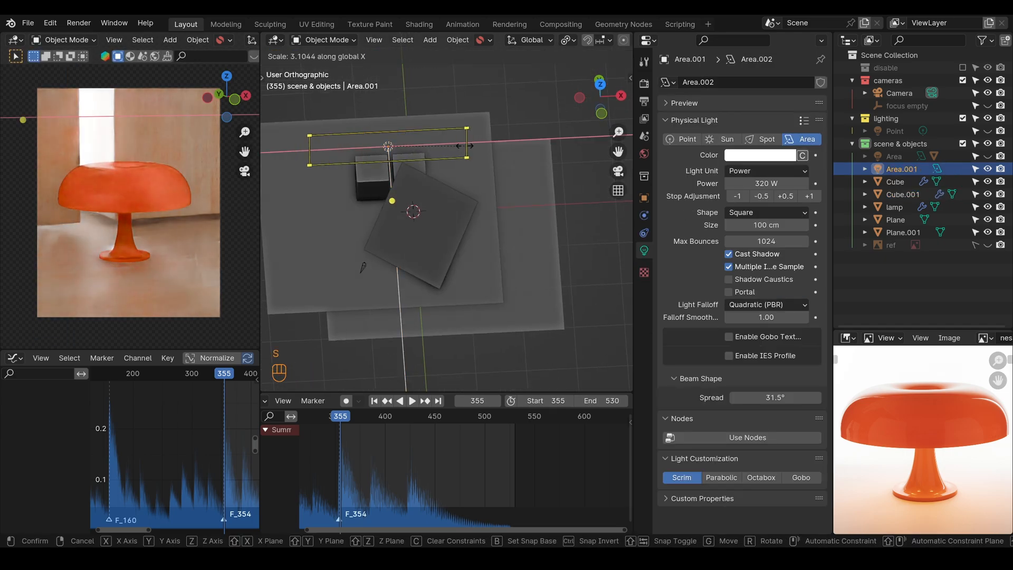
left_click(465, 146)
key("s")
key("x")
left_click(436, 152)
Narrow the back area light's spread to 15.2° and reduce its power to 80 W
left_click_drag(775, 397, 761, 397)
left_click(737, 196)
left_click(737, 196)
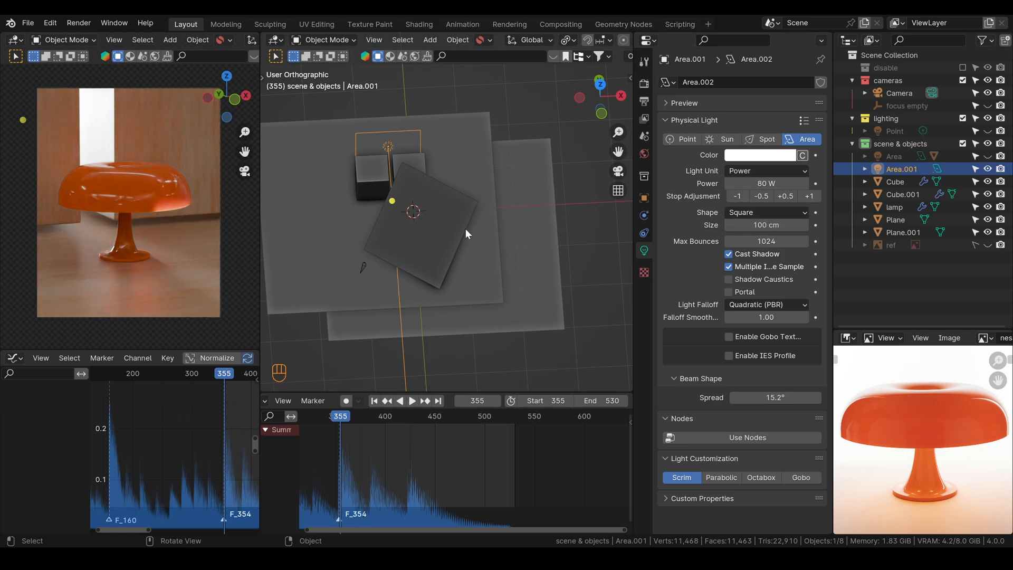
Shift the camera framing so that the lamp sits lower in the shot with the bright gap behind its shade
middle_click_drag(465, 229, 478, 227)
scroll(478, 227, "up", 4)
left_click(126, 193)
mouse_move(126, 193)
middle_mouse_down("alt")
mouse_move(125, 183)
mouse_move(141, 182)
mouse_move(134, 197)
middle_mouse_up("alt")
Select both blocks and lower them slightly along Z so that their bases meet the floor
left_click(420, 93)
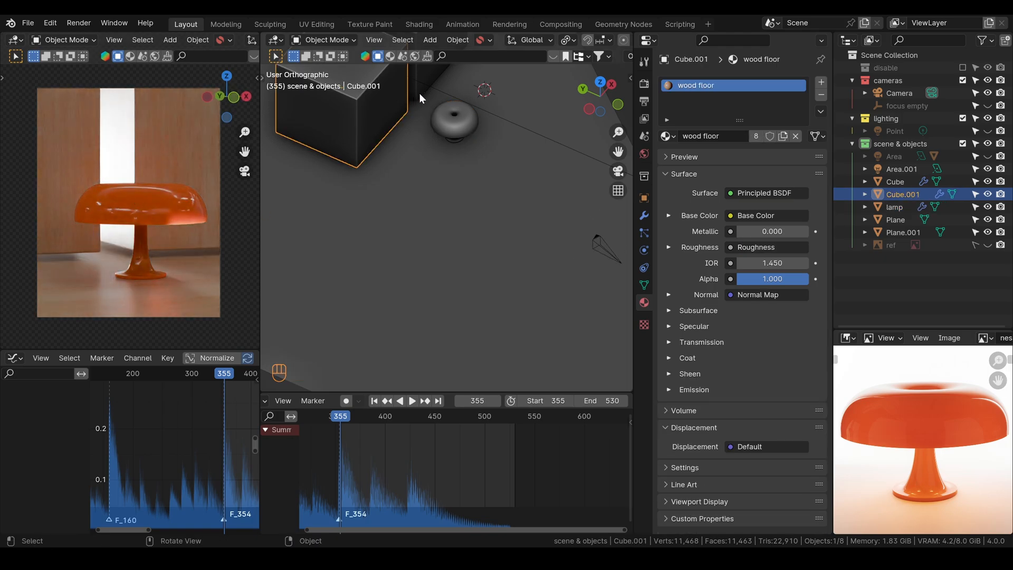
left_click(419, 93, "shift")
key("g")
key("z")
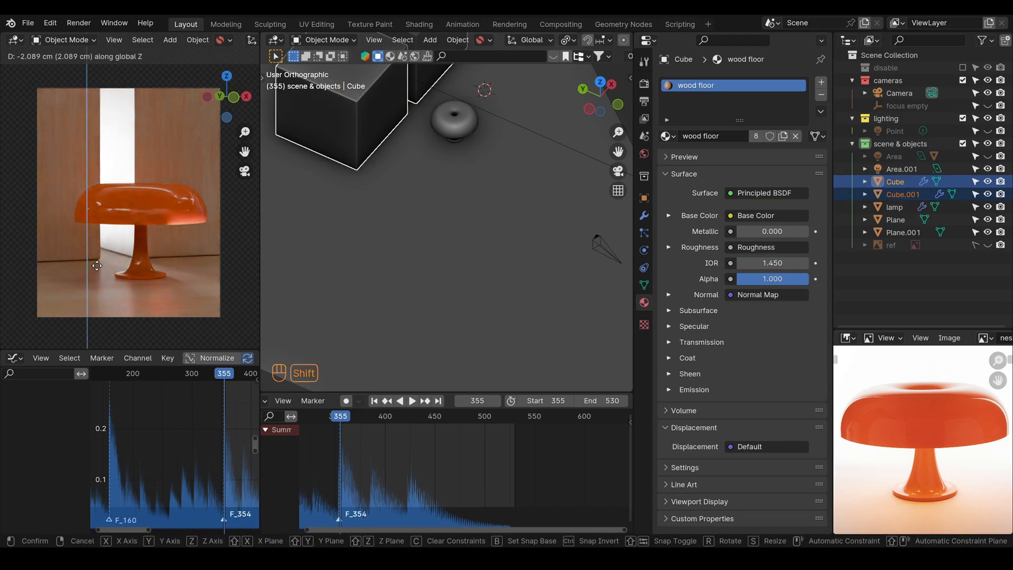
left_click(151, 273)
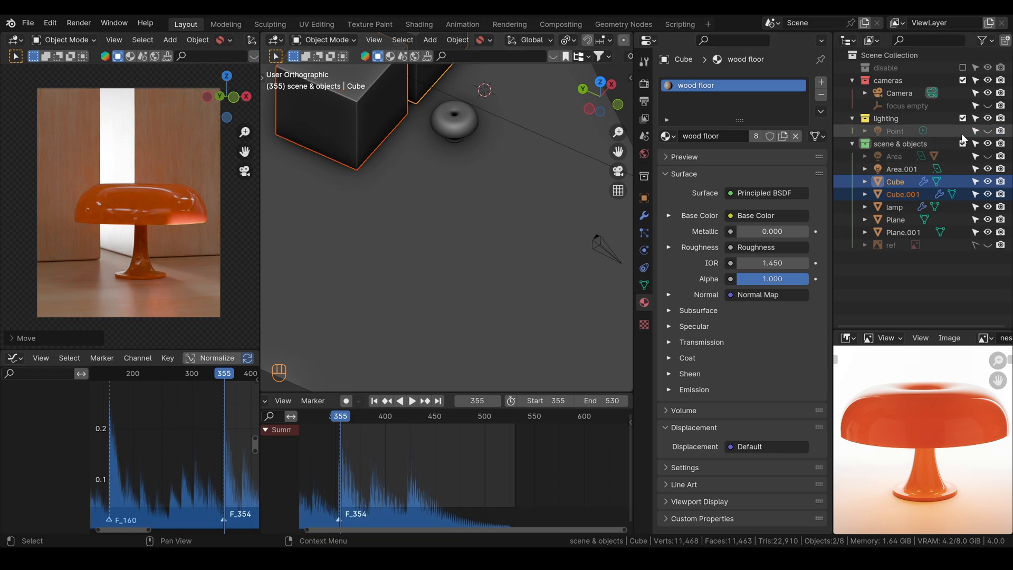
Unhide the point light and reposition it under the lamp's shade in front view
left_click(894, 131)
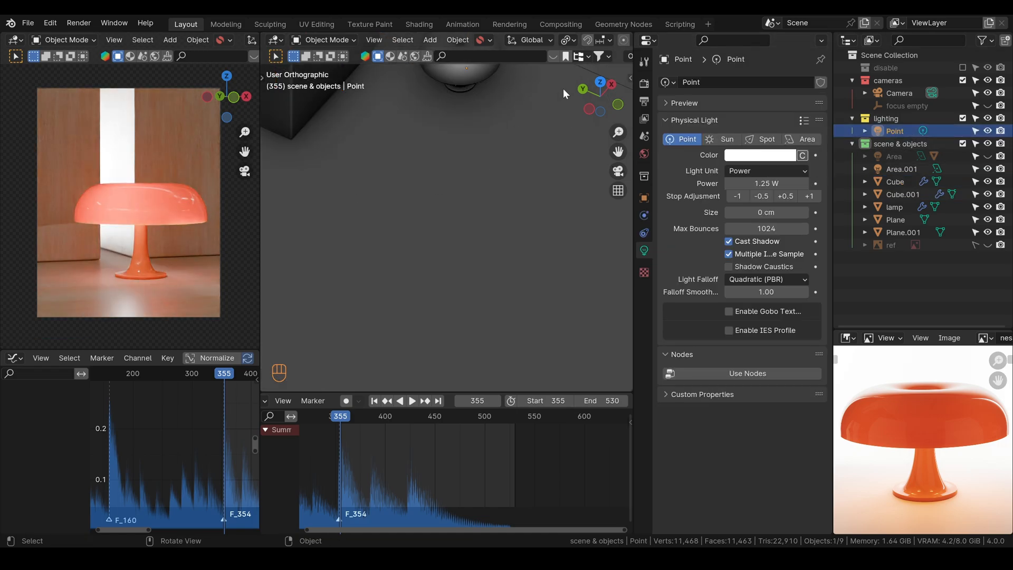
key("KP_1")
key("g")
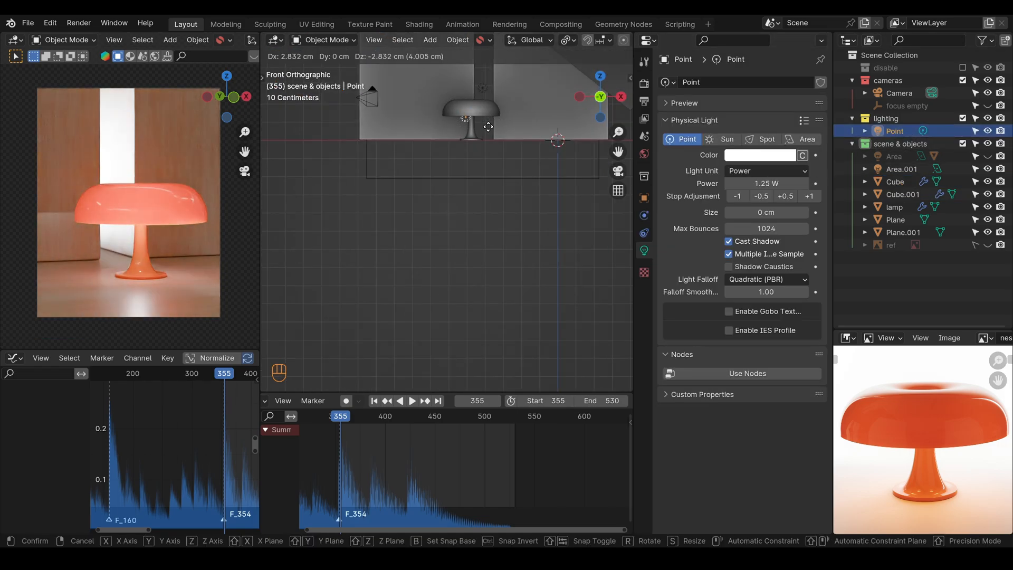
left_click(494, 124)
scroll(490, 111, "down", 3)
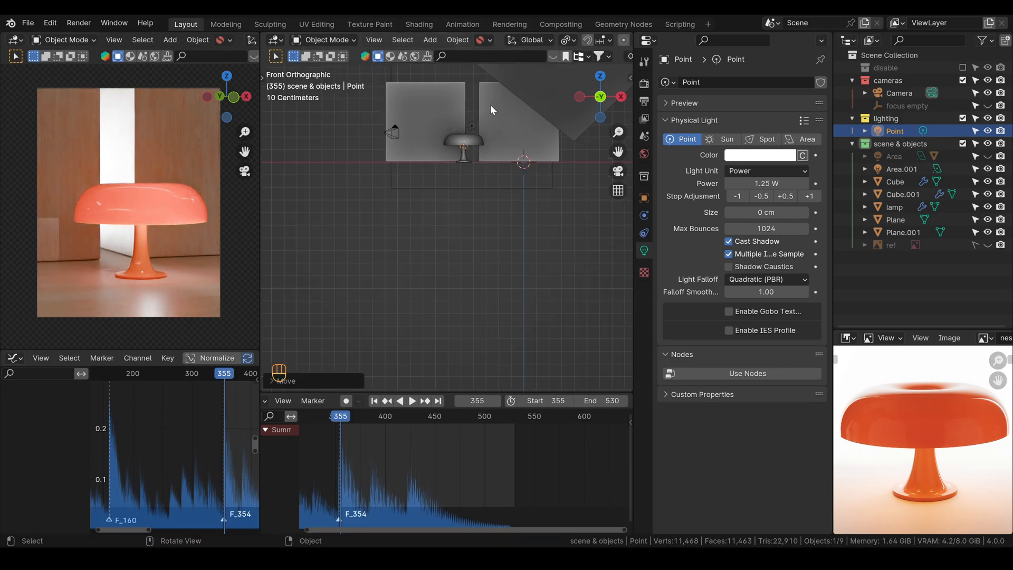
Select the back area light and move it to line up with the gap between the blocks in front view
middle_click_drag(490, 105, 496, 126)
left_click(464, 134)
left_click(600, 98)
key("g")
middle_click(503, 145)
left_click(500, 145)
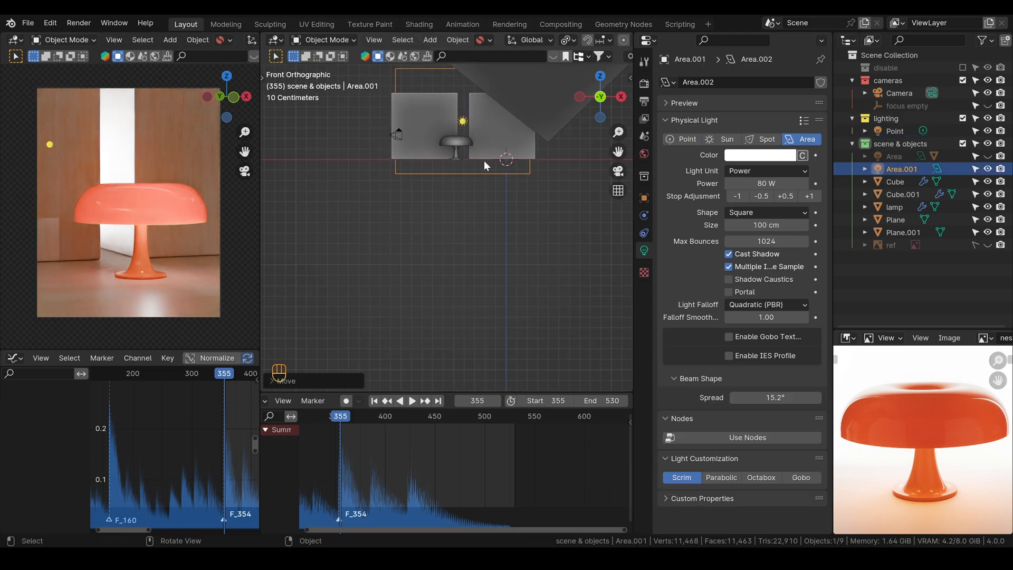
Unhide the original Area light in front of the blocks and move it into the lighting collection
middle_click_drag(483, 160, 508, 230)
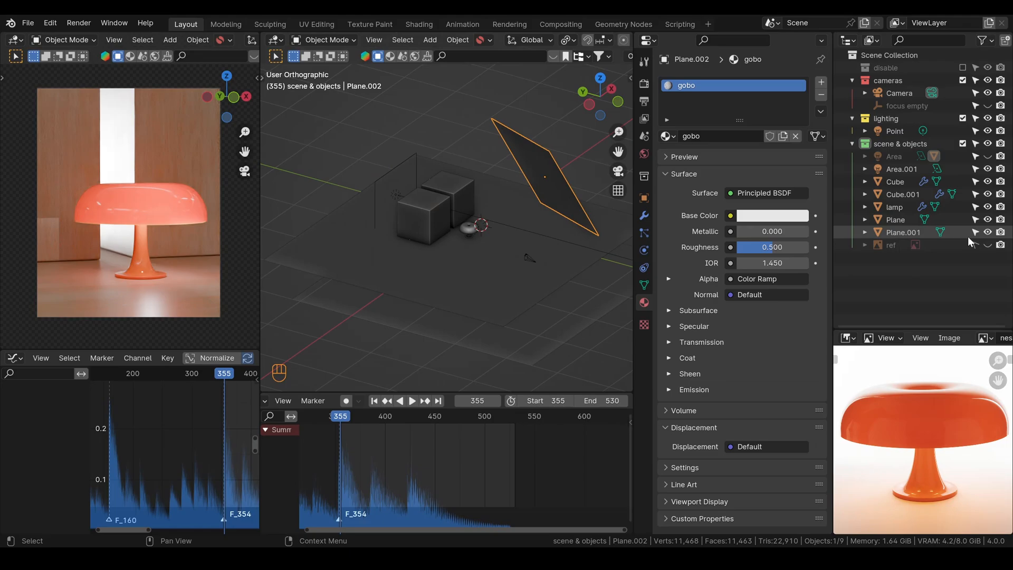
left_click(987, 157)
left_click_drag(893, 156, 892, 119)
scroll(549, 256, "down", 2)
left_click(534, 185)
scroll(541, 172, "up", 3)
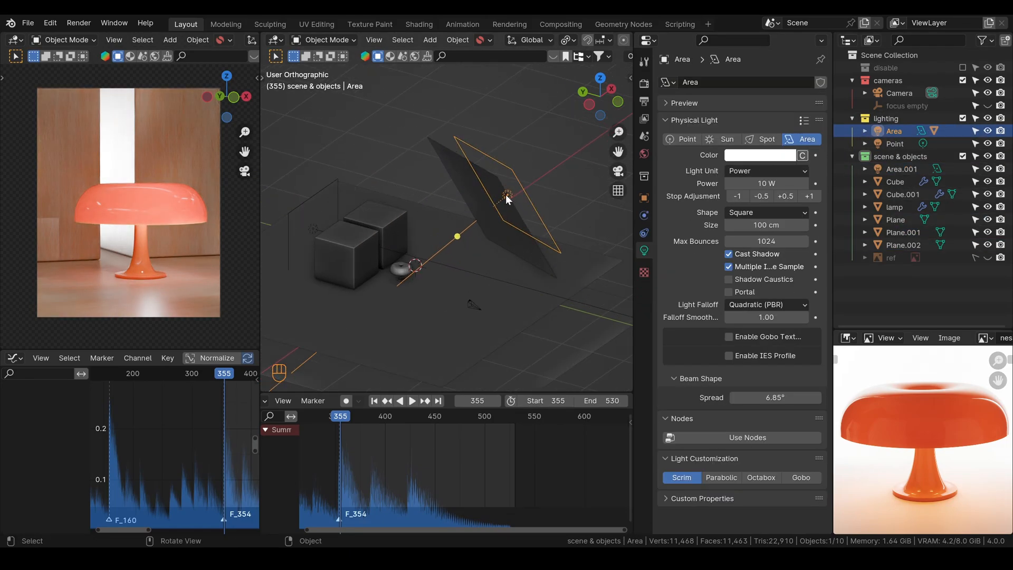
key("g")
right_click(558, 217)
Reduce the world environment's strength, trying 0.3 and settling on 0.1
left_click(644, 153)
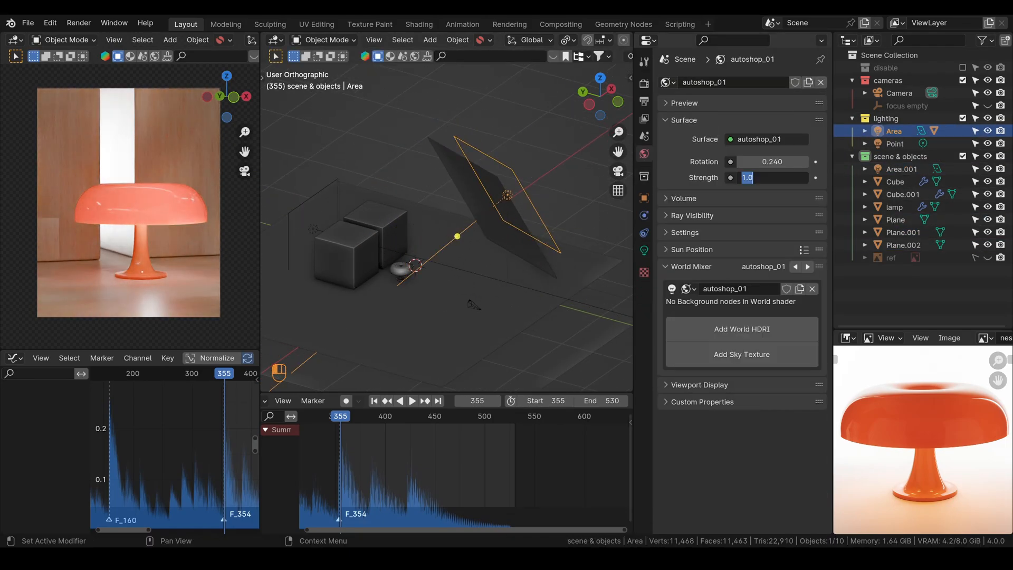
type(".3")
key("Return")
type(".1")
key("Return")
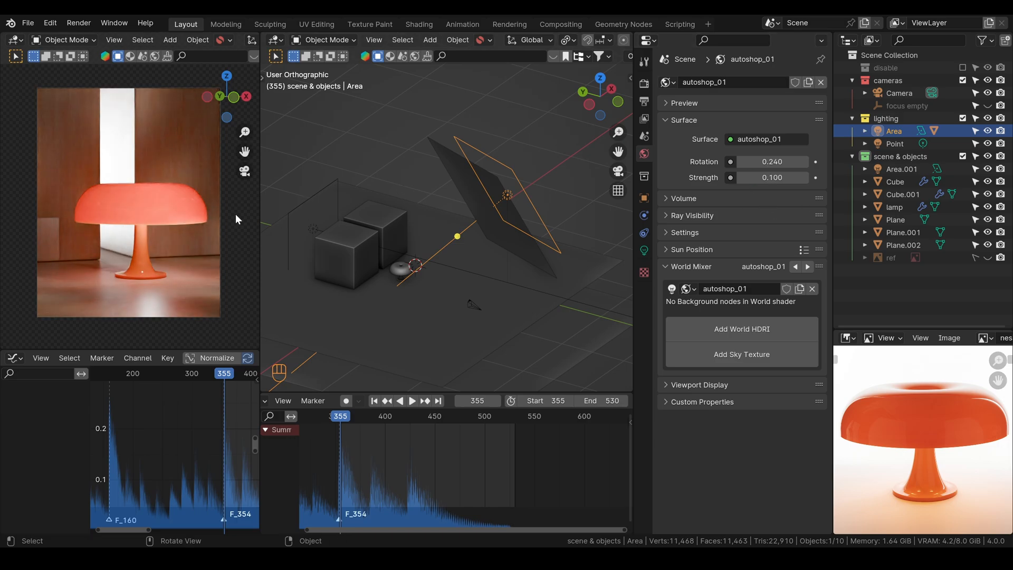
Try a new position for the Area light in front of the blocks
key("g")
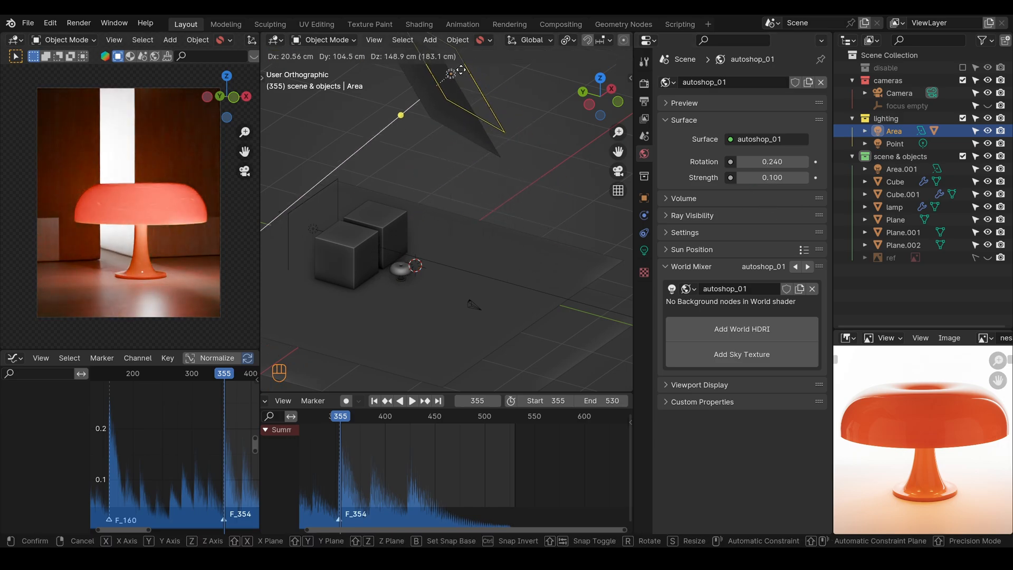
left_click(457, 265)
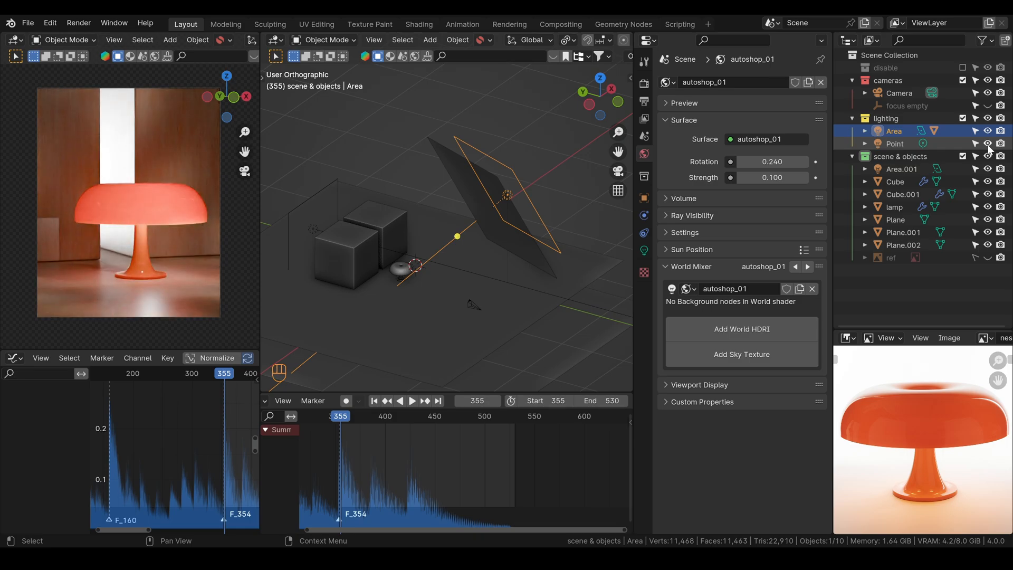
scroll(138, 191, "up", 1)
scroll(52, 251, "down", 1)
Turn off Lock Camera to View and enlarge the camera preview around the lamp
key("q")
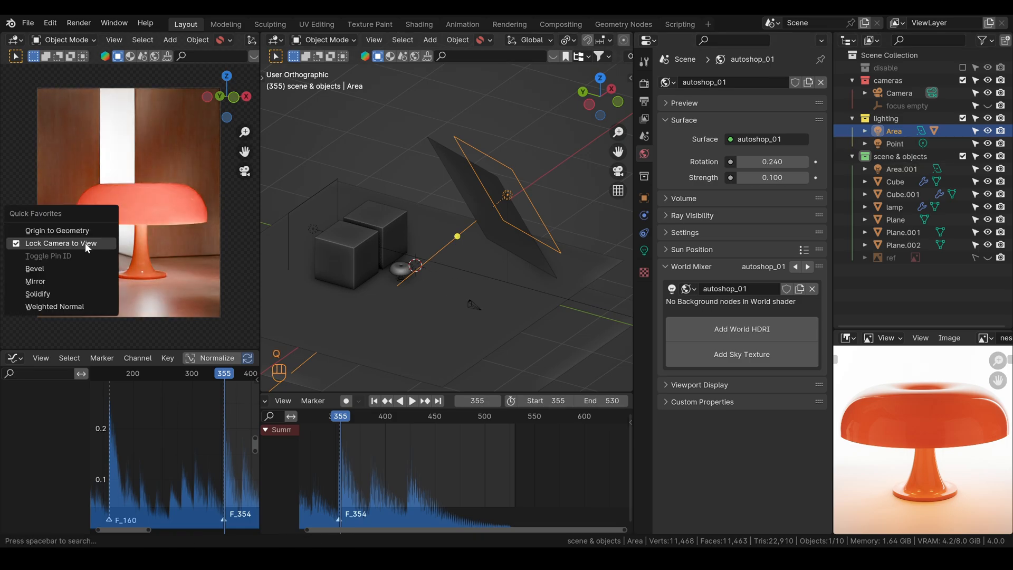
left_click(85, 244)
left_click_drag(49, 242, 120, 236, "alt+shift")
scroll(120, 236, "up", 9)
scroll(150, 239, "down", 8)
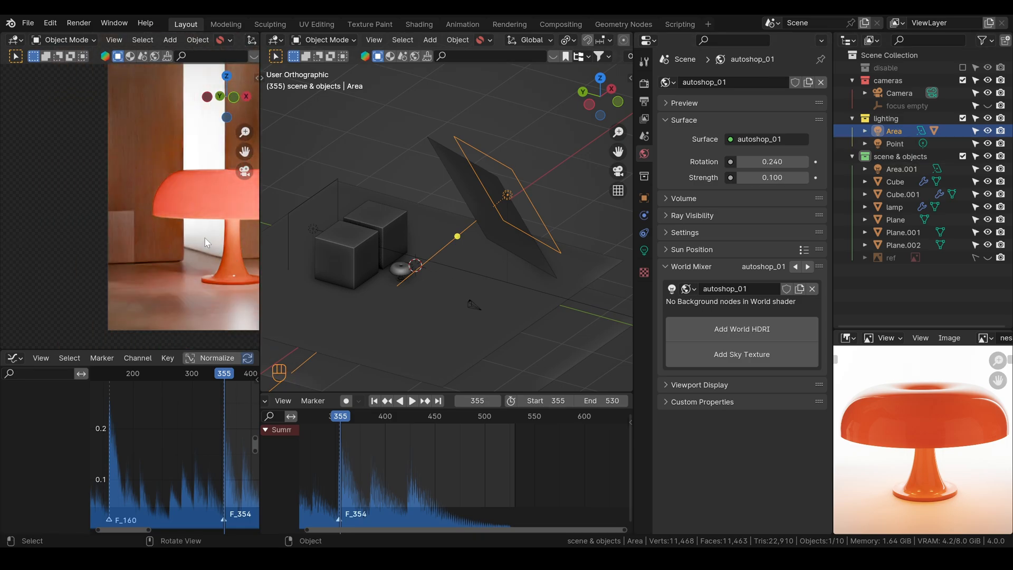
left_click_drag(207, 237, 165, 237, "alt+shift")
Set the Point light's size to 3.1 cm while comparing the lamp's glow in the camera preview
left_click(895, 144)
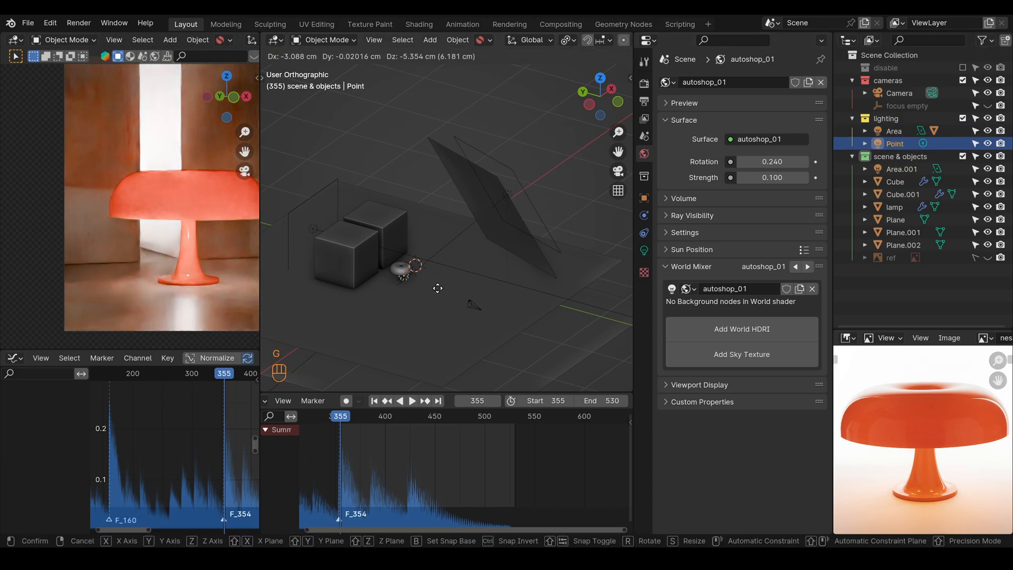
left_click(643, 250)
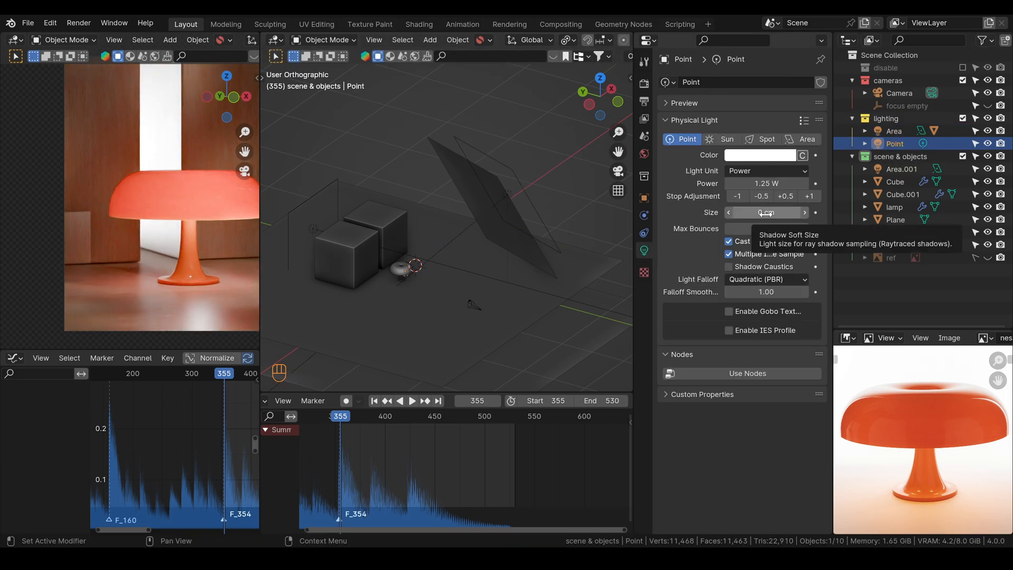
left_click_drag(766, 212, 823, 212, "shift")
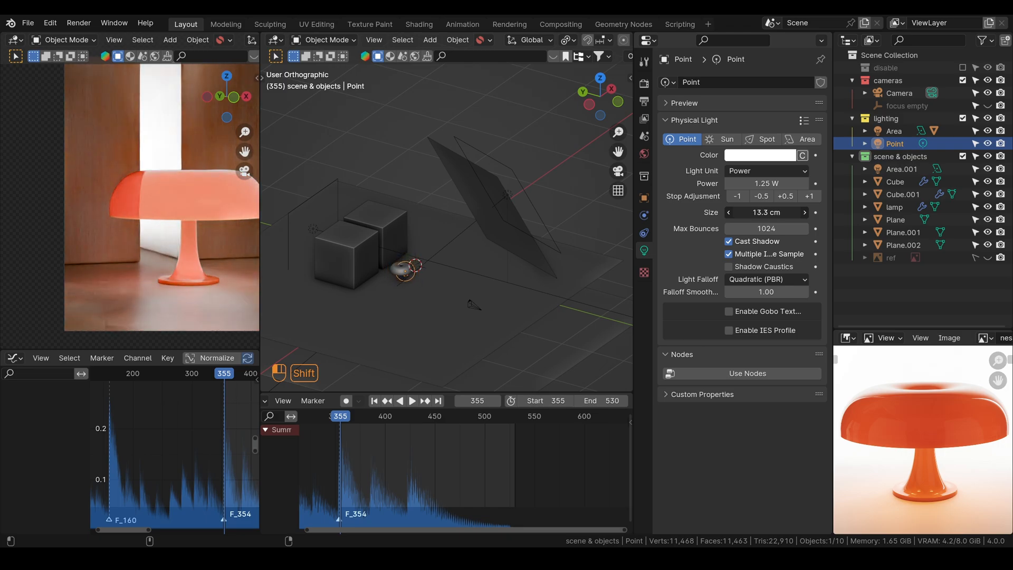
scroll(420, 318, "up", 3)
left_click(373, 344)
left_click(372, 344)
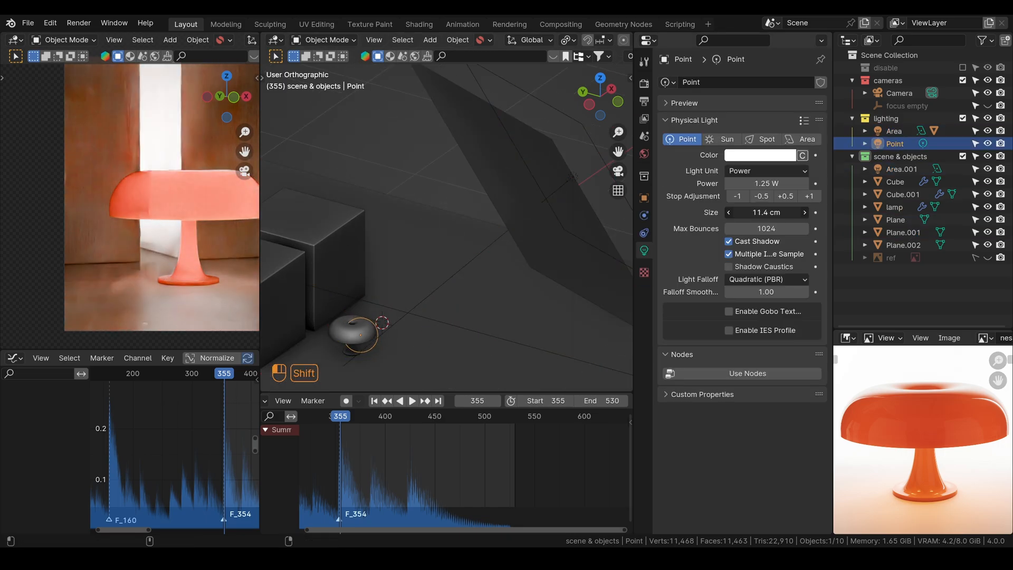
left_click_drag(766, 212, 746, 212, "shift")
scroll(191, 248, "down", 2)
middle_click_drag(191, 248, 140, 244, "shift")
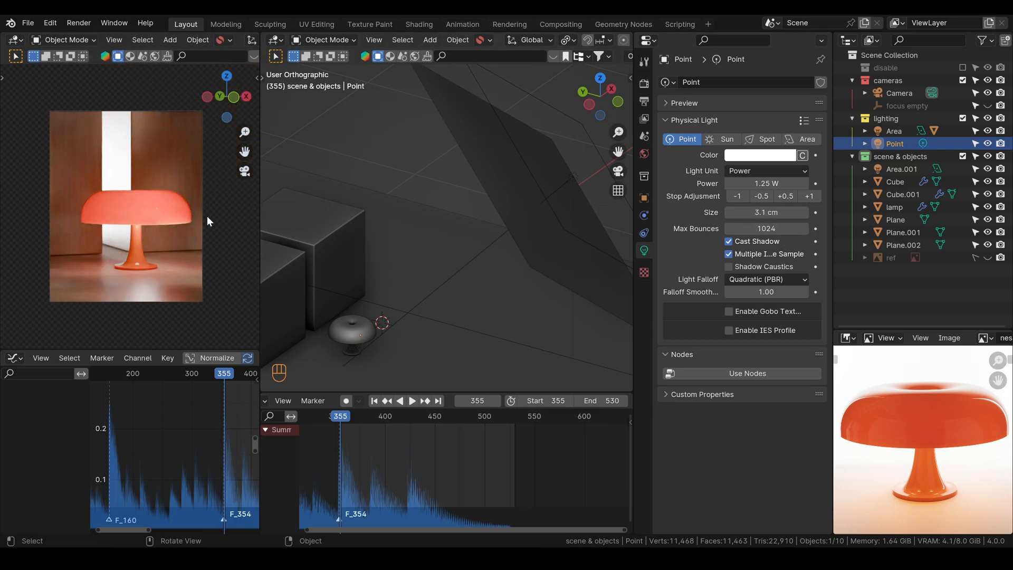
Set the camera's depth of field F-Stop to 6
left_click(905, 93)
left_click_drag(766, 464, 810, 463)
left_click(760, 464)
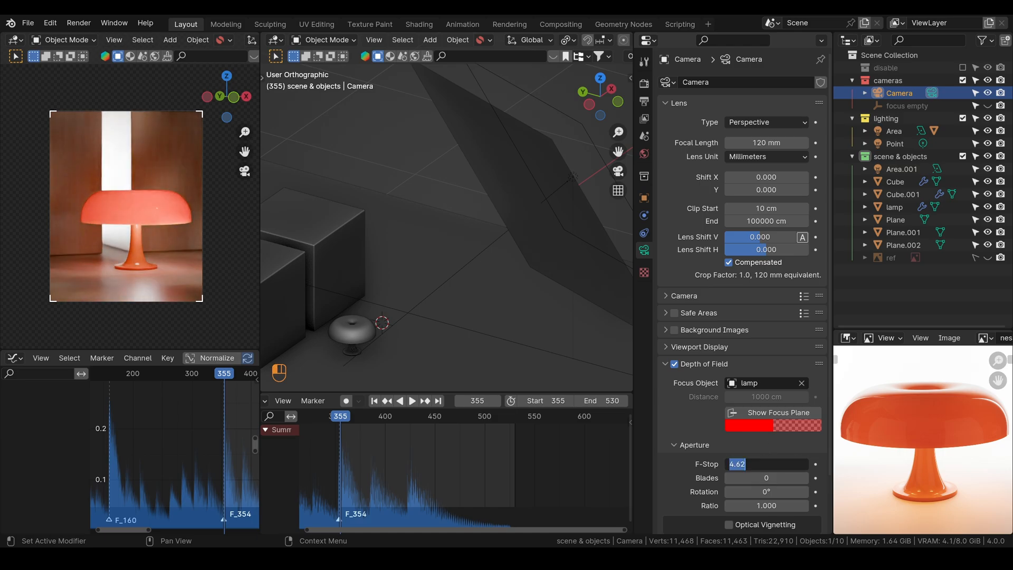
type("6")
key("Return")
scroll(143, 228, "up", 1)
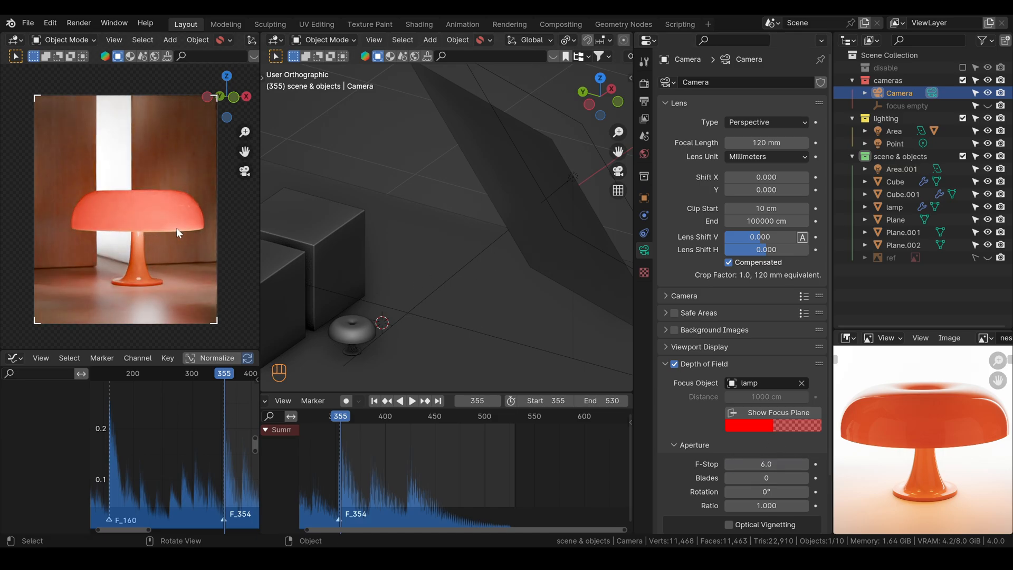
Play the shot from frame 370, scrub to the sound peak at frame 425, and return to frame 355
middle_click_drag(360, 317, 476, 258, "shift")
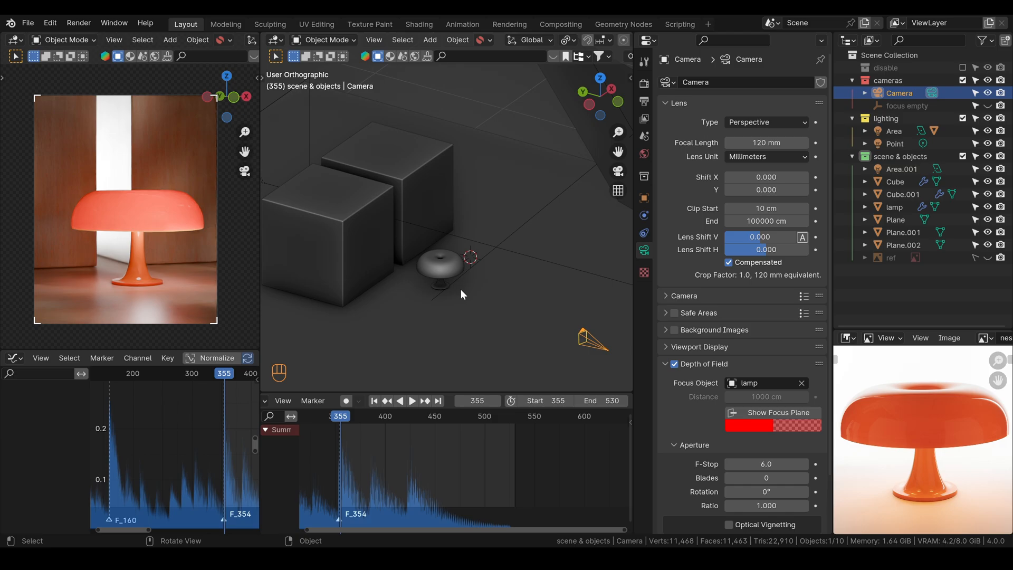
scroll(443, 299, "up", 3)
middle_click_drag(444, 300, 398, 270, "shift")
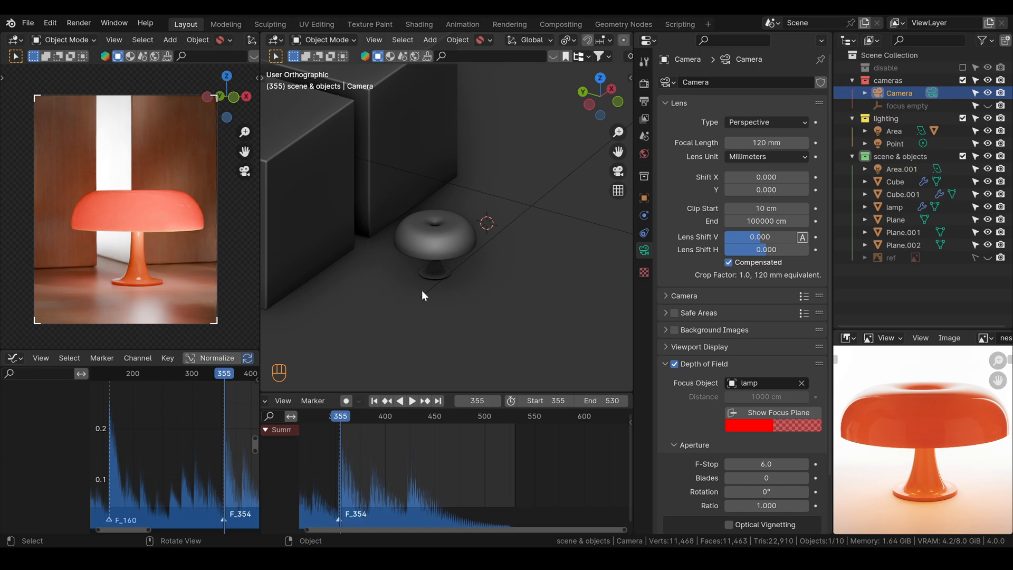
left_click_drag(347, 419, 358, 418)
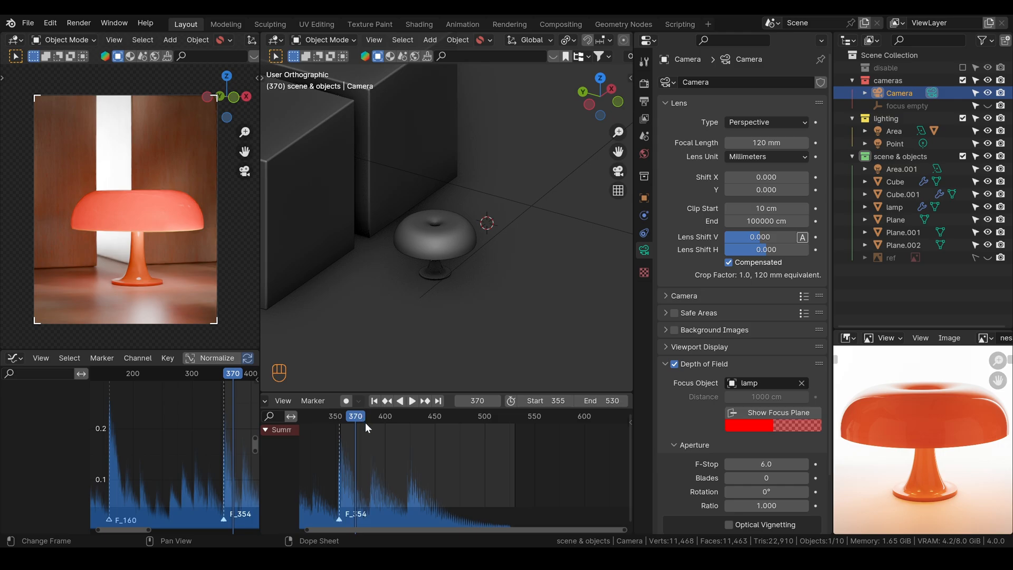
key("space")
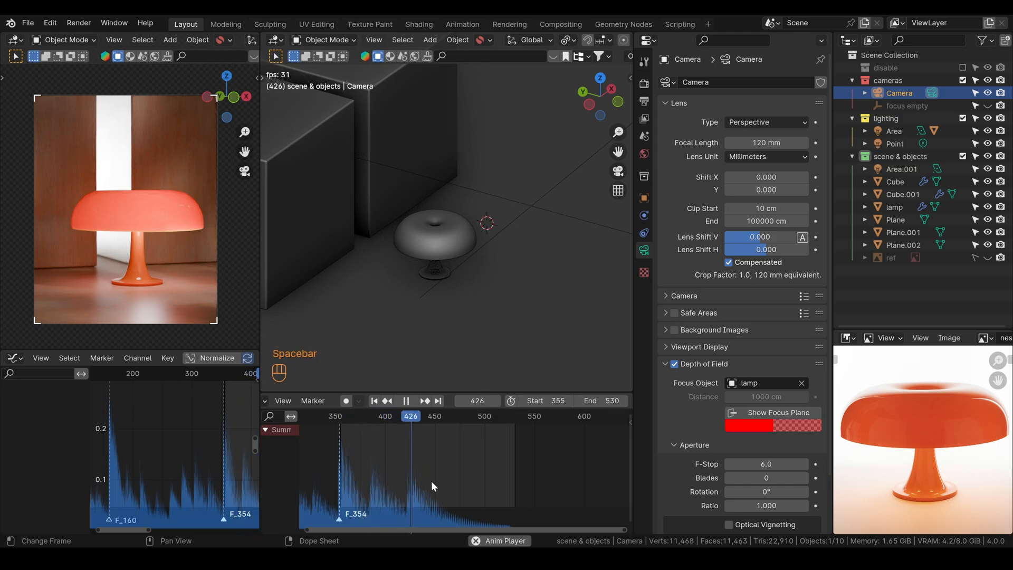
key("space")
left_click_drag(420, 416, 411, 419)
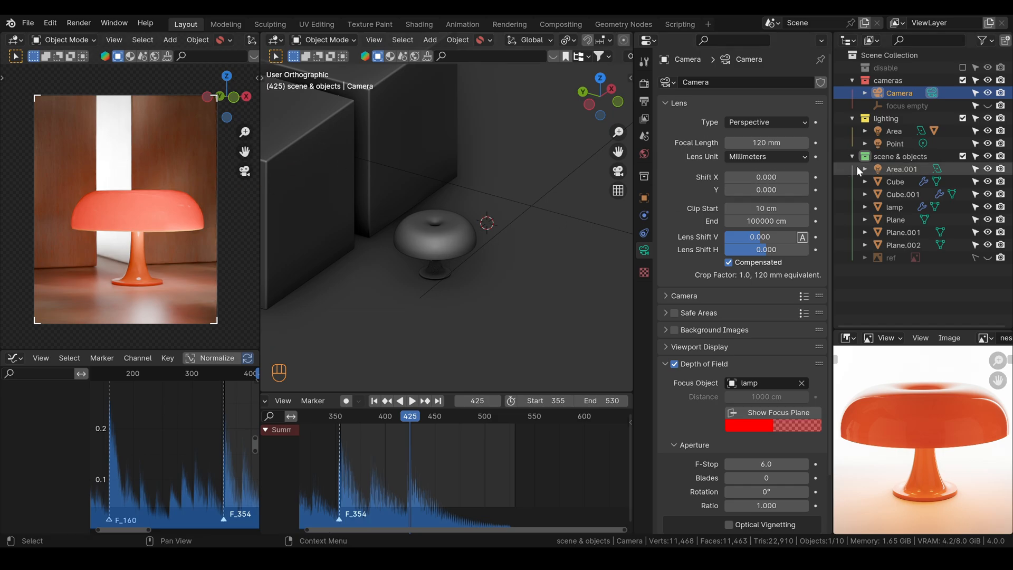
left_click(905, 144)
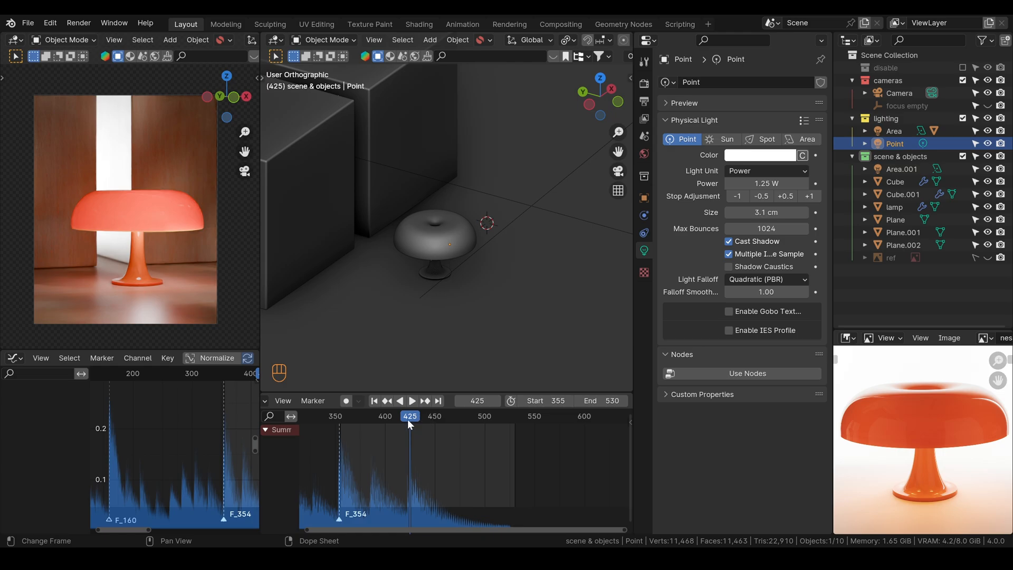
left_click(374, 401)
Add a Bezier curve in top view, rotate it 90° about Z and scale it down
middle_click_drag(476, 321, 442, 297)
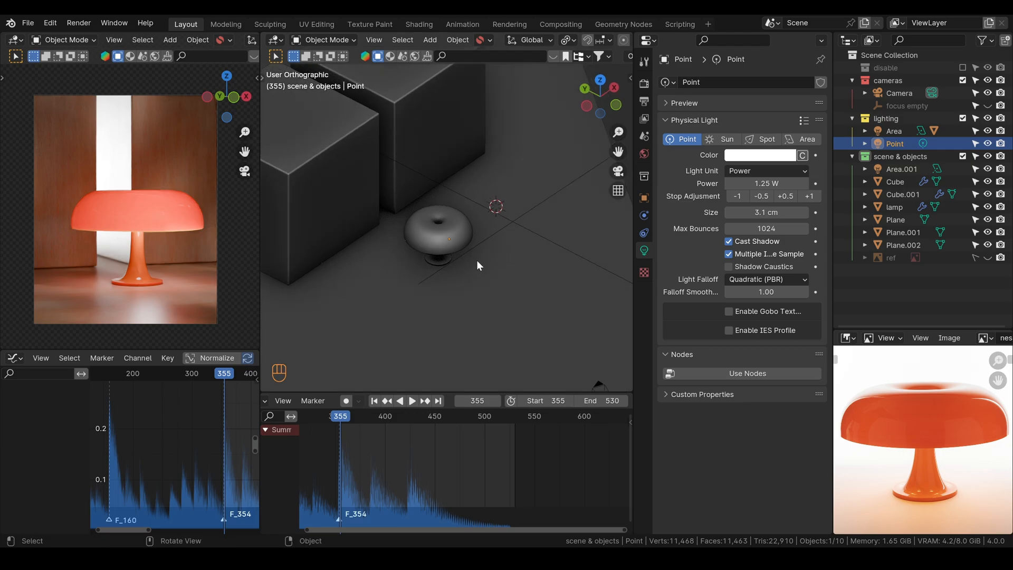
left_click(600, 80)
key("shift+a")
mouse_move(459, 76)
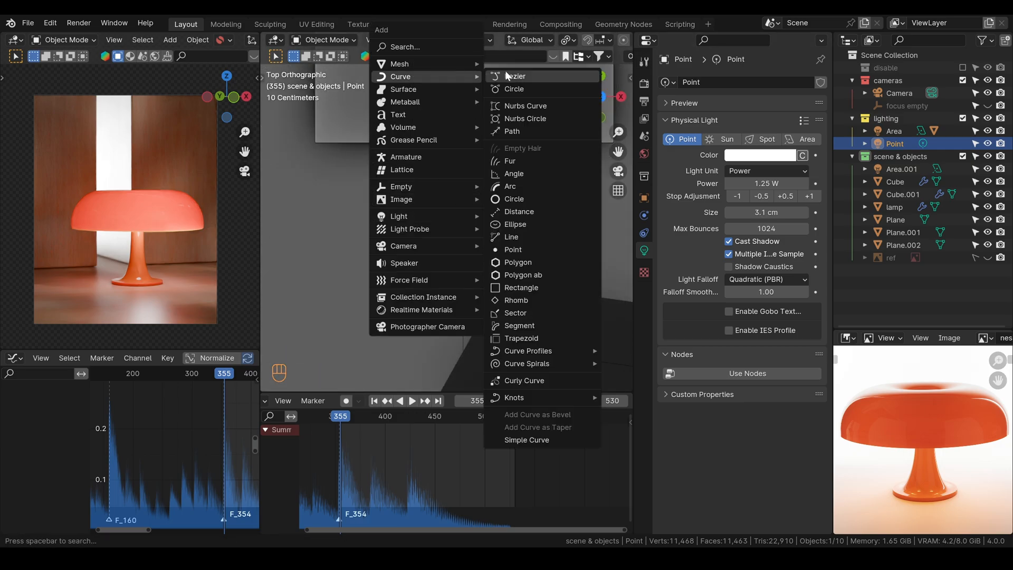
left_click(507, 76)
type("rz")
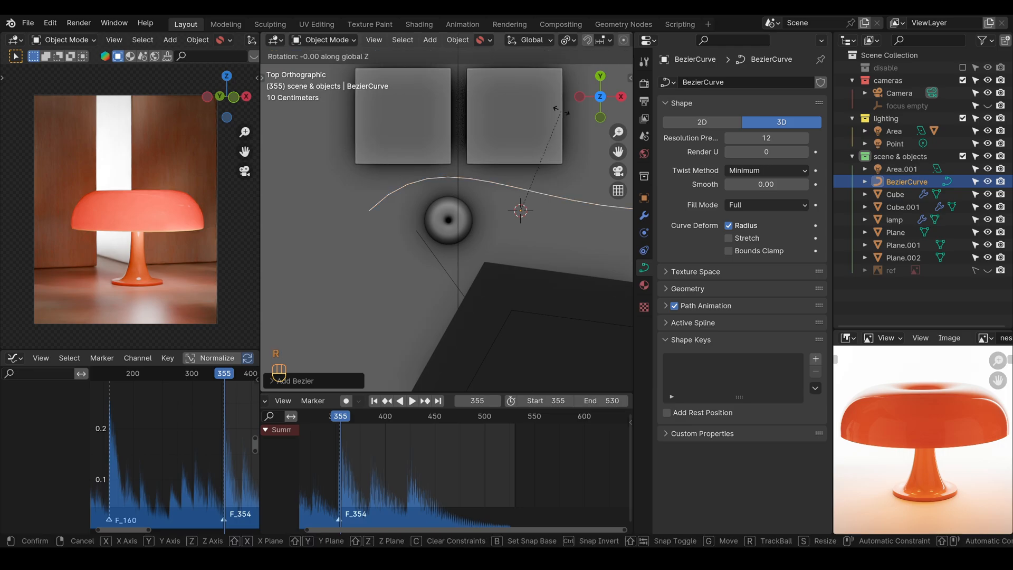
type("90")
key("Return")
key("s")
left_click(552, 202)
Move the Bezier curve so it runs from the lamp into the gap between the two blocks
key("g")
left_click(492, 166)
scroll(486, 175, "up", 6)
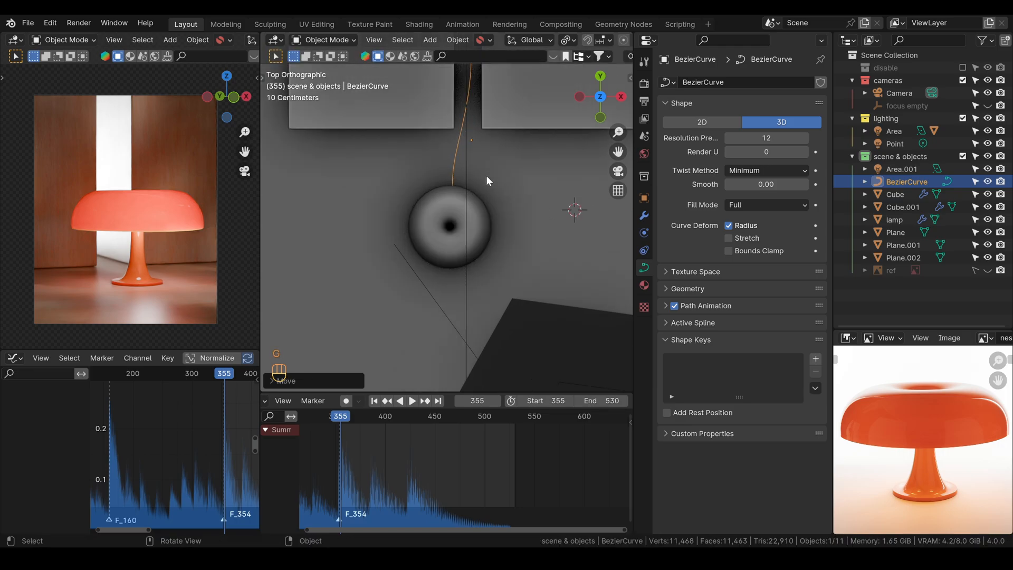
middle_click_drag(515, 127, 518, 226, "shift")
key("g")
left_click(526, 194)
Reposition the curve's end points, one at the lamp's rear edge and the other inside the gap between the blocks
key("Tab")
scroll(472, 209, "down", 2)
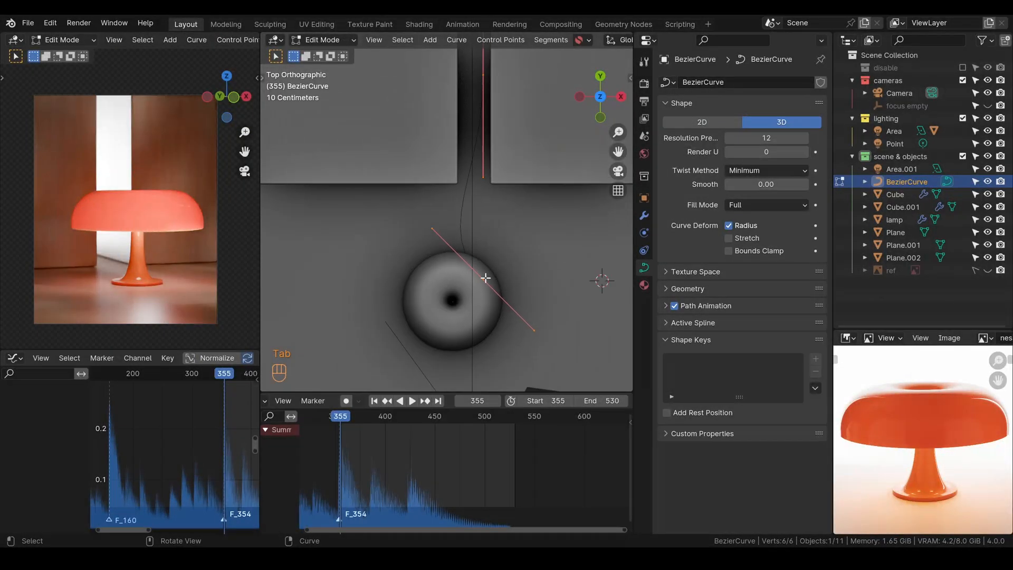
left_click(483, 278)
key("g")
left_click(464, 255)
left_click(450, 182)
left_click(488, 76)
key("g")
left_click(483, 161)
Extrude the curve's far end along Y, back through the gap between the blocks
scroll(483, 161, "down", 3)
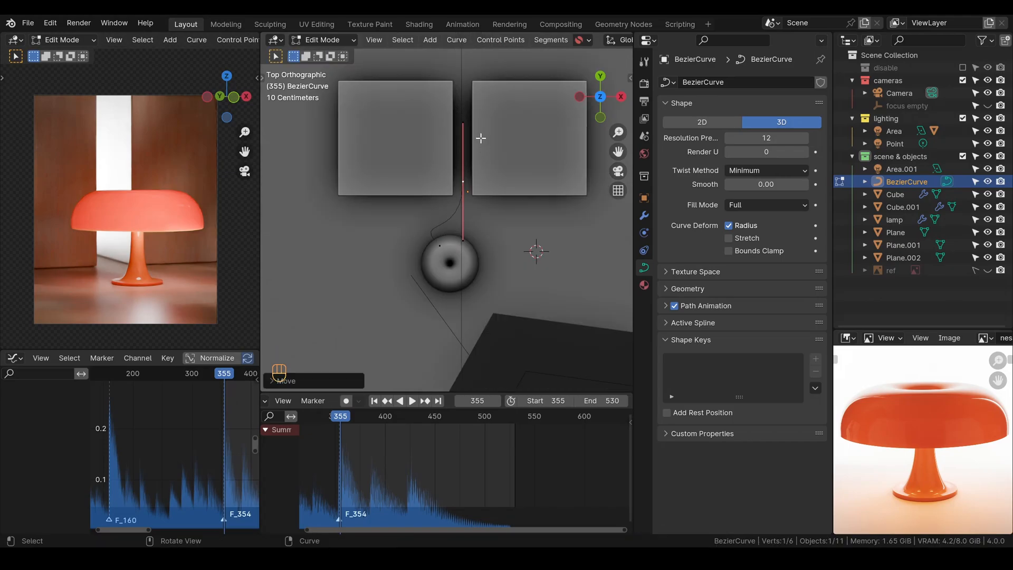
key("e")
key("y")
left_click(481, 359)
scroll(420, 253, "up", 6)
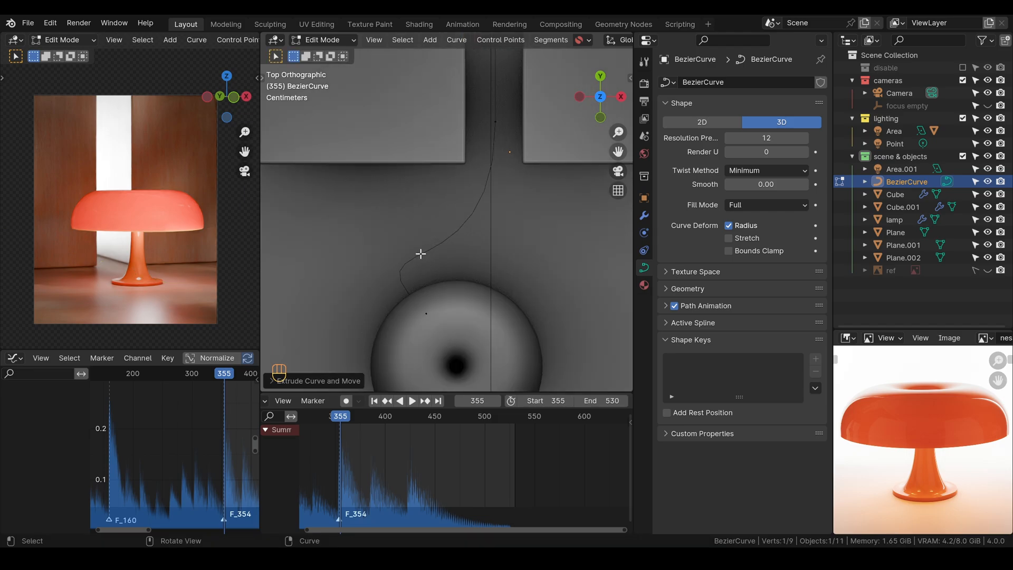
Rotate and scale the handles of the curve's lamp-end point to reshape the bend behind the lamp
left_click(407, 269)
key("r")
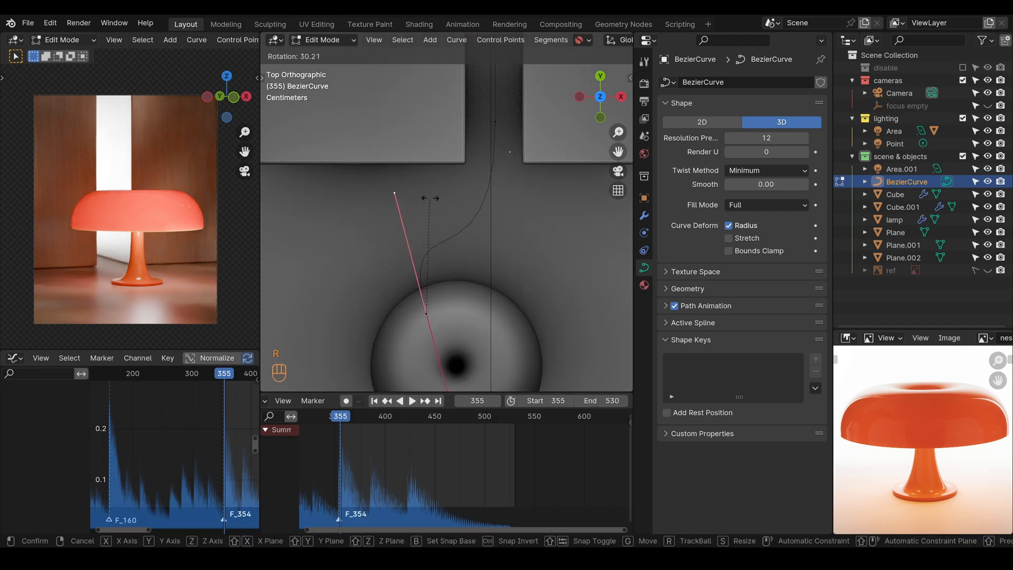
left_click(425, 211)
key("s")
left_click(513, 273)
key("Tab")
Lower the curve along Z to floor level in left view and adjust its placement by the lamp's base
scroll(483, 243, "down", 2)
middle_click_drag(483, 243, 488, 277, "alt")
scroll(488, 278, "up", 6)
key("g")
key("z")
left_click(535, 312)
middle_click_drag(534, 311, 500, 271, "shift")
key("Tab")
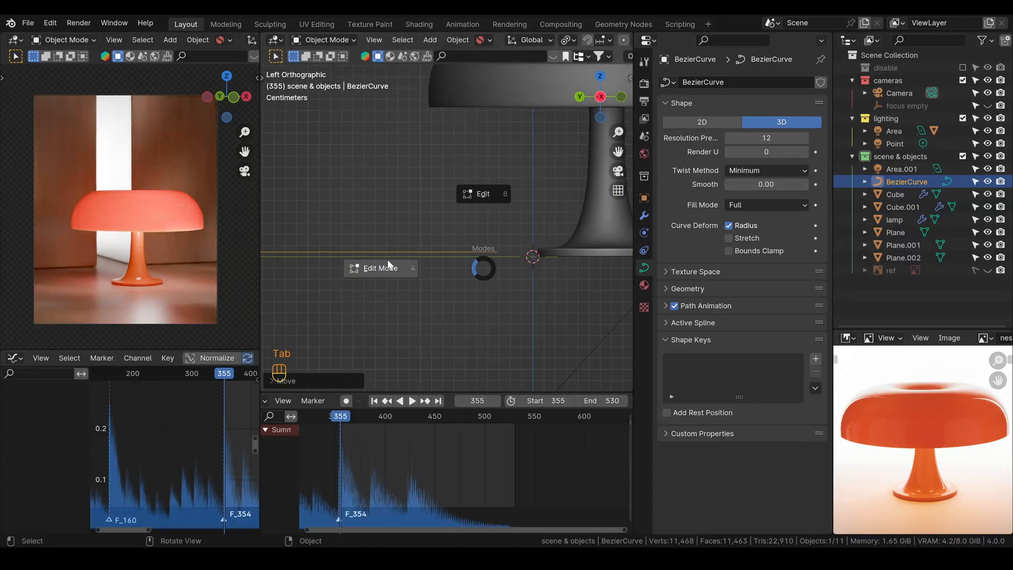
left_click(536, 262)
key("g")
left_click(579, 264)
Give the curve a round bevel with a depth of 0.4 cm and shift its position slightly
left_click(687, 288)
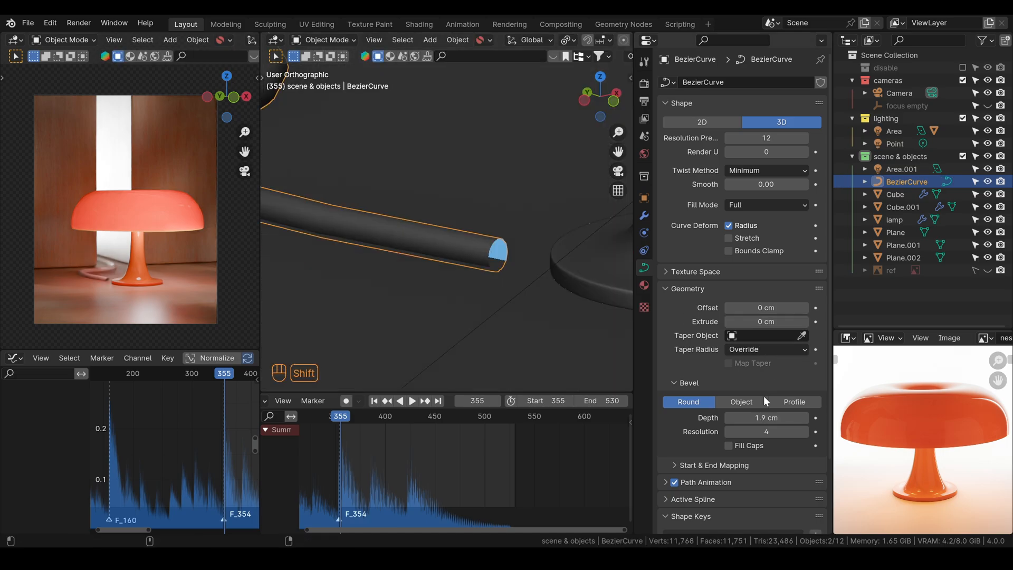
key("g")
left_click(526, 280)
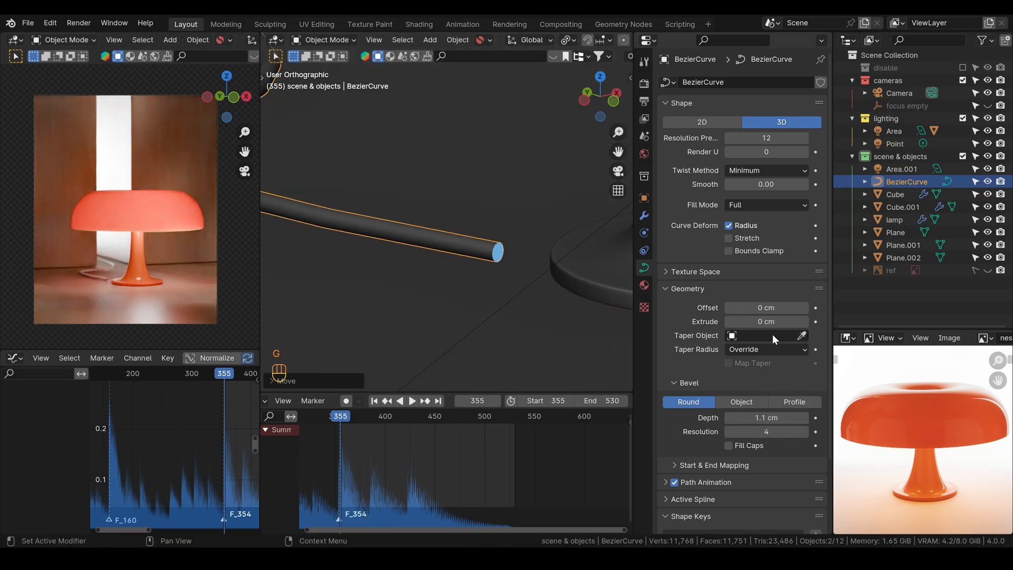
left_click_drag(759, 418, 754, 415)
Move the beveled cable in left view so it rests near the floor with its end inside the lamp's base
left_click(584, 100)
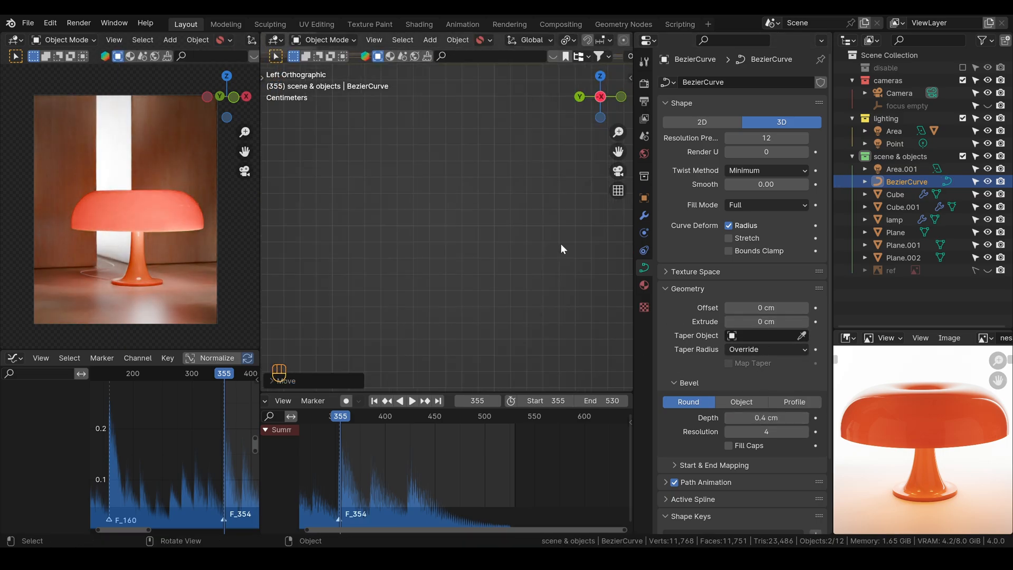
middle_click_drag(560, 242, 520, 214)
left_click(612, 99)
left_click(579, 97)
scroll(451, 258, "up", 5)
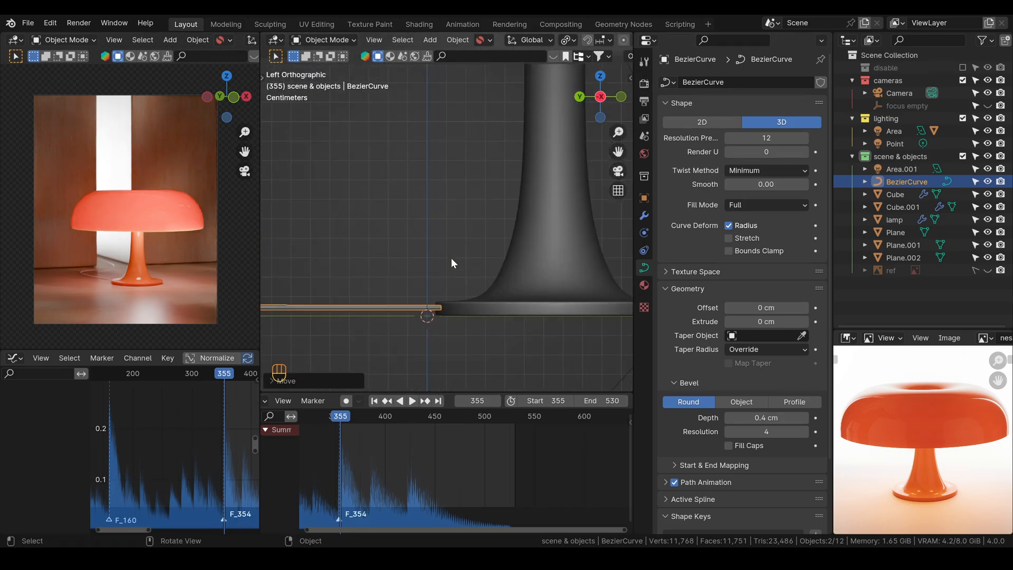
key("g")
left_click(520, 221)
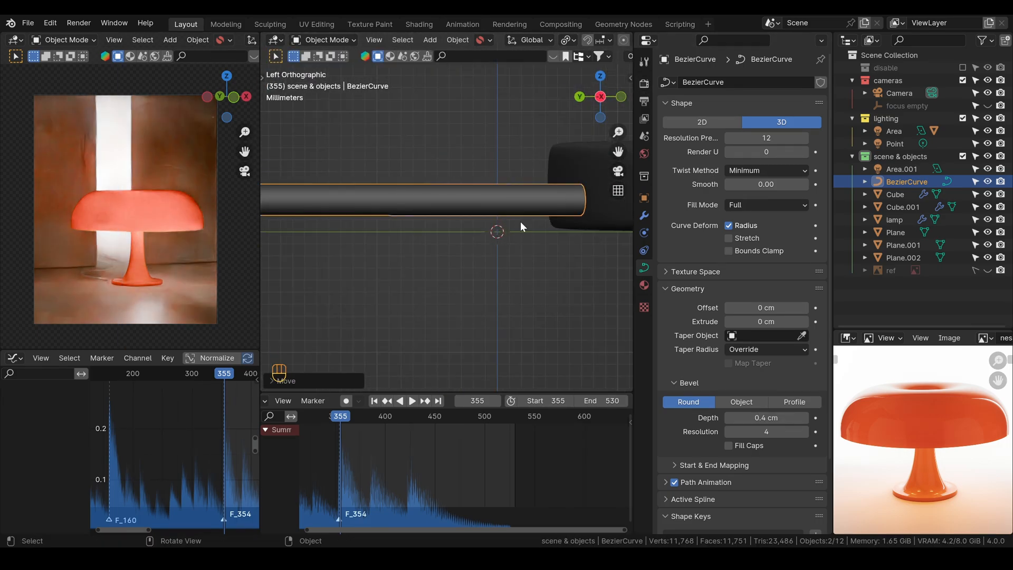
Move the cable's lamp-end control point further into the lamp's base in X-ray top view
key("KP_7")
scroll(404, 254, "up", 4)
key("Tab")
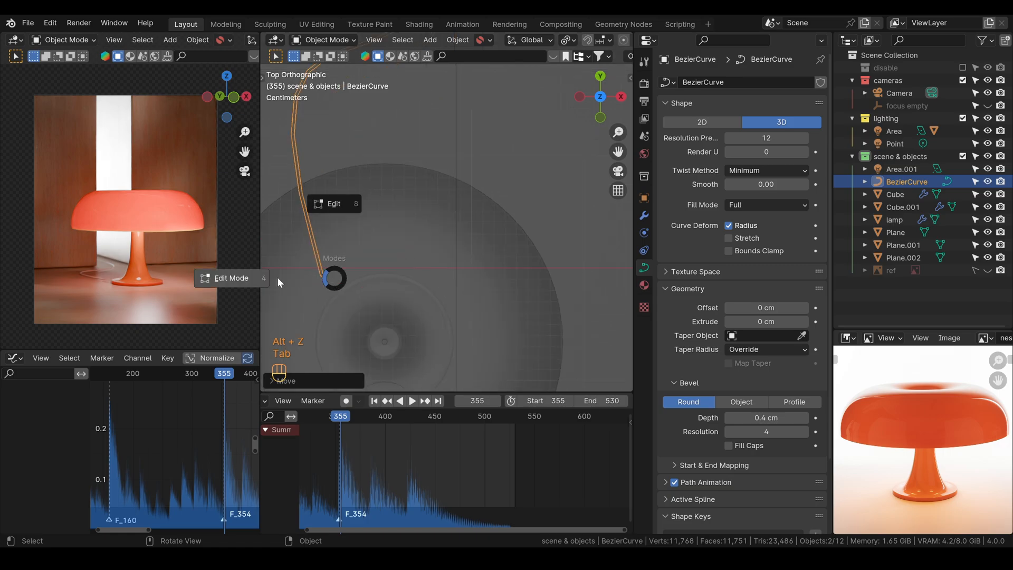
left_click(322, 276)
key("g")
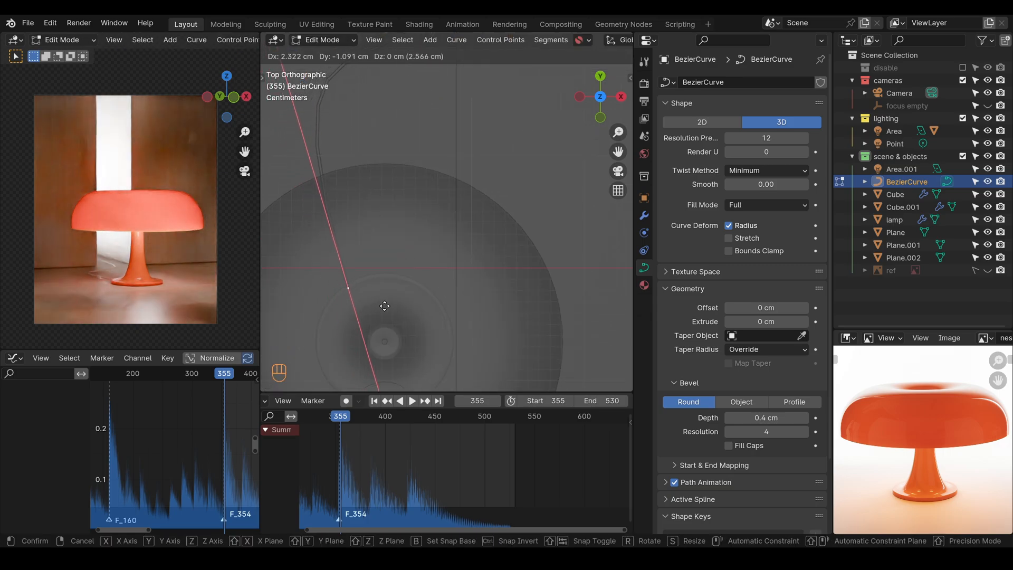
left_click(384, 306)
key("Tab")
Set the cable's bevel resolution to 6 and turn off X-ray display
middle_click_drag(395, 260, 437, 307)
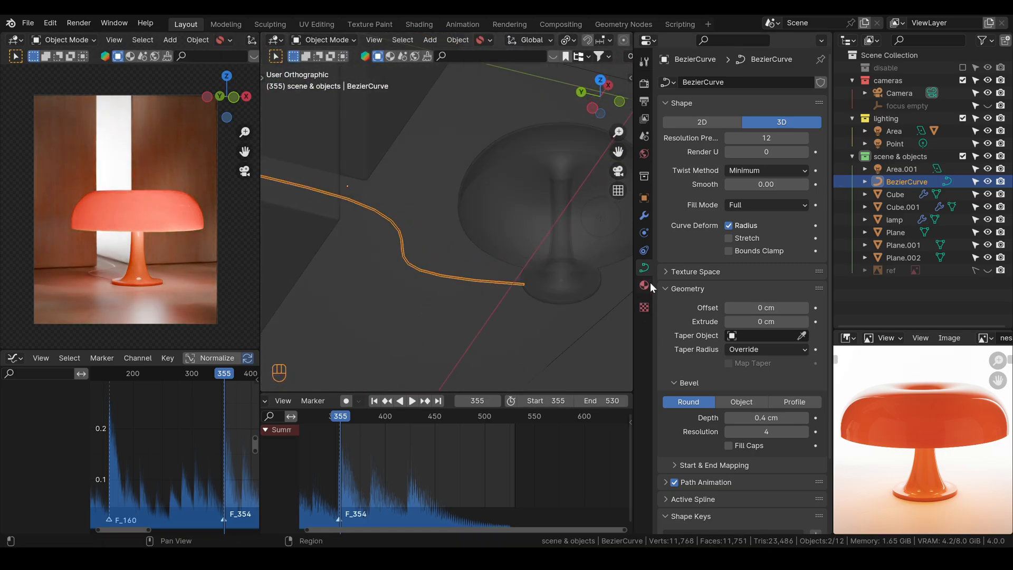
left_click(803, 432)
left_click(804, 431)
scroll(438, 271, "up", 5)
key("alt+z")
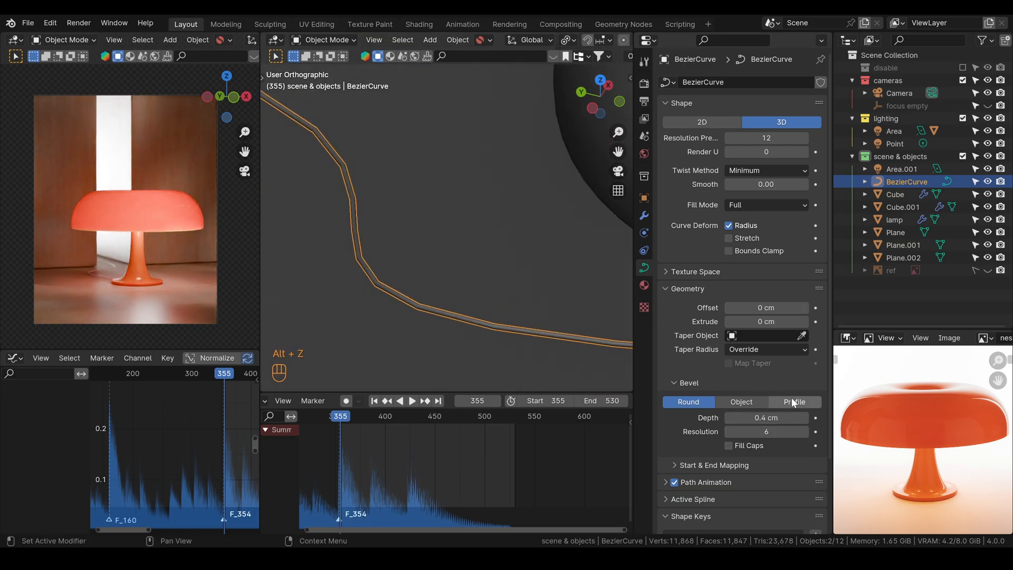
Set the cable curve's preview resolution to 15 and its bevel resolution to 7
left_click(807, 139)
left_click(807, 140)
left_click(807, 139)
left_click_drag(749, 419, 781, 419)
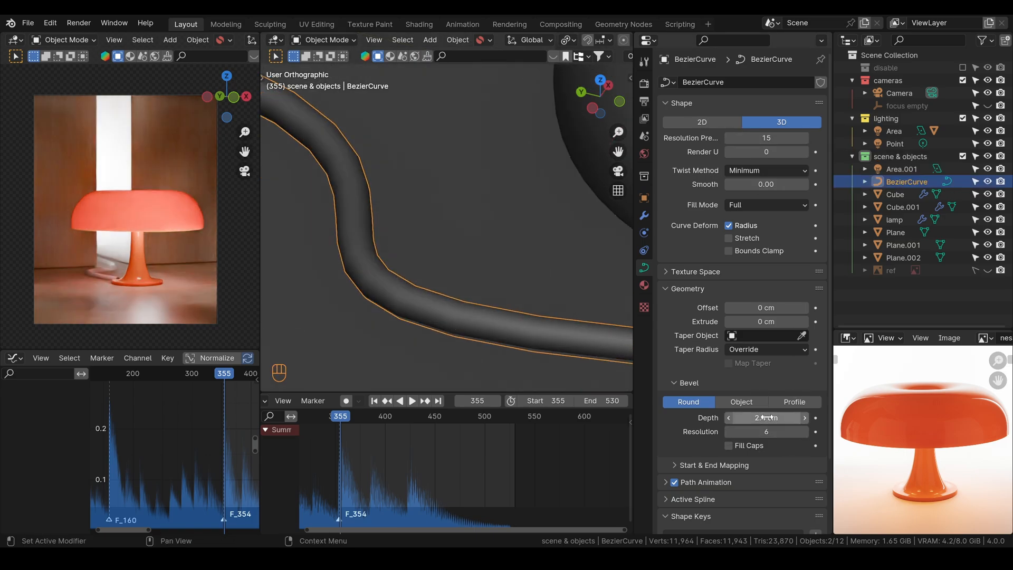
right_click(781, 420)
left_click(805, 432)
Select the cable in the camera view and give it a new material named cable
scroll(94, 280, "up", 5)
left_click_drag(94, 280, 111, 251)
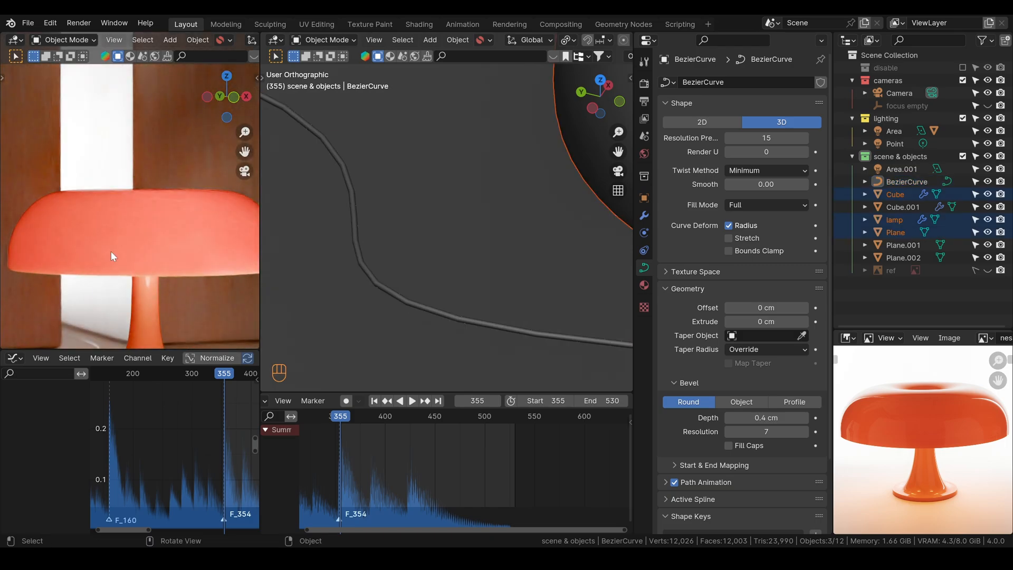
middle_click_drag(111, 251, 131, 226, "shift")
scroll(132, 226, "up", 4)
left_click(141, 250)
left_click(644, 284)
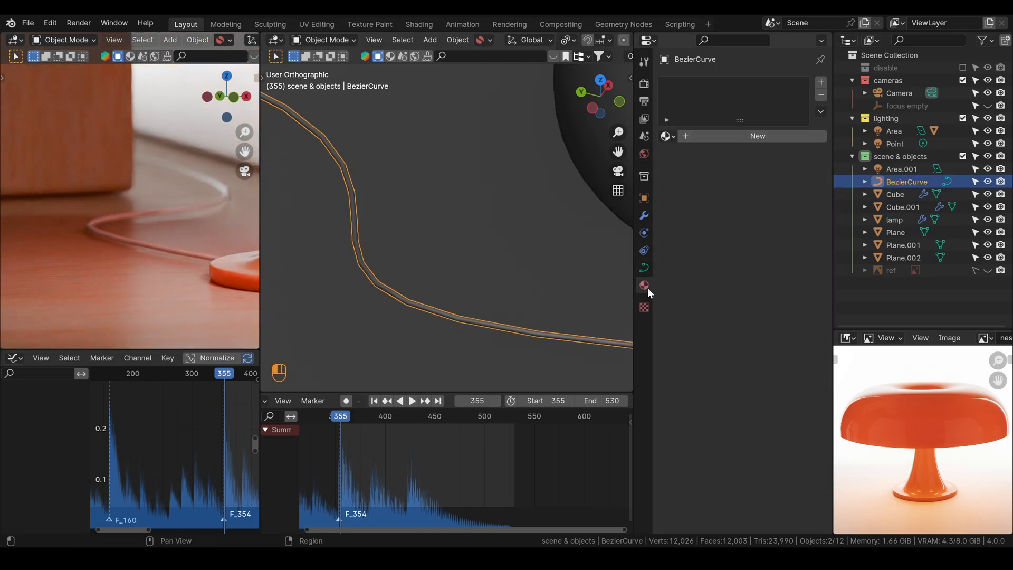
left_click(696, 136)
left_click(696, 136)
type("cable")
key("Return")
Sample the cable material's base color from the lamp's base in the rendered view
left_click(772, 216)
left_click_drag(746, 354, 757, 354)
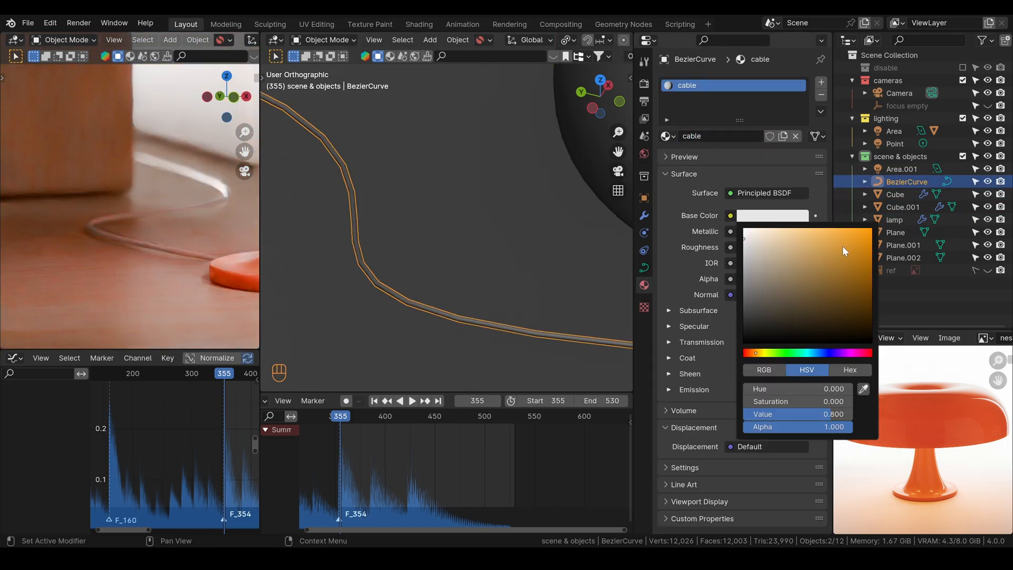
left_click(863, 389)
left_click(232, 262)
scroll(172, 270, "down", 8)
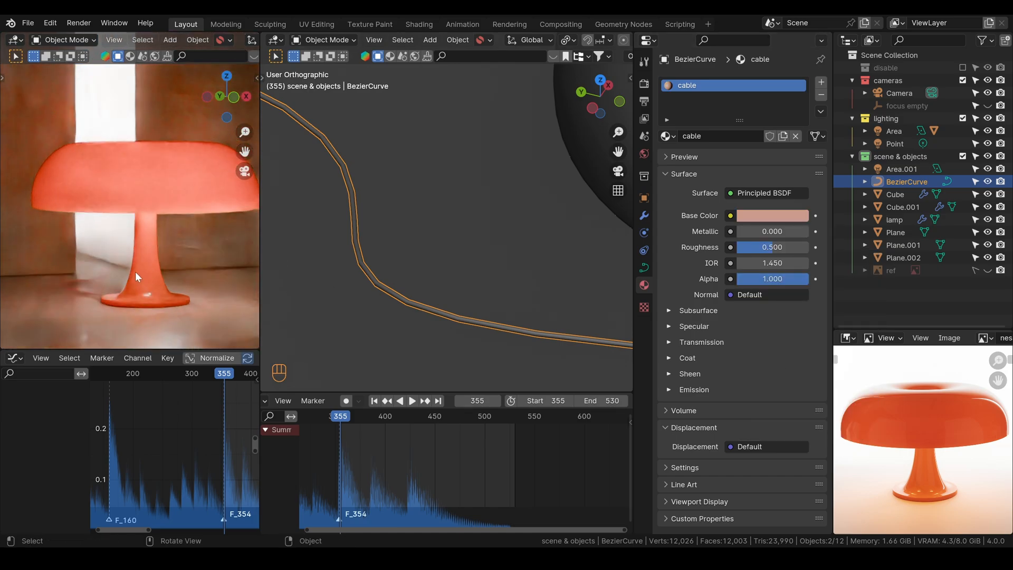
Move all the cable's control points down about 0.31 cm along Z in left view with X-ray on
scroll(382, 267, "down", 7)
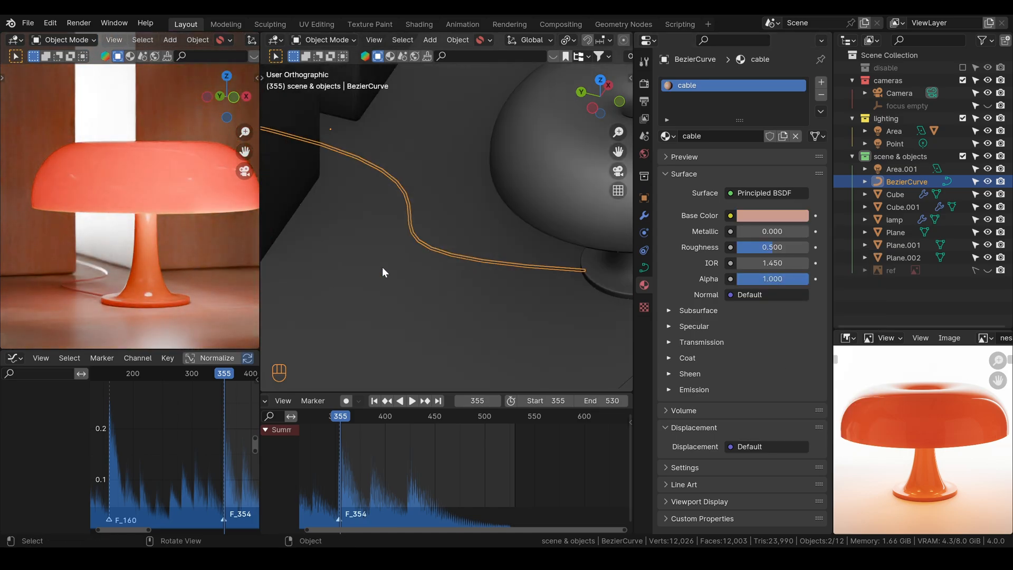
left_click(597, 109)
key("Tab")
key("alt+z")
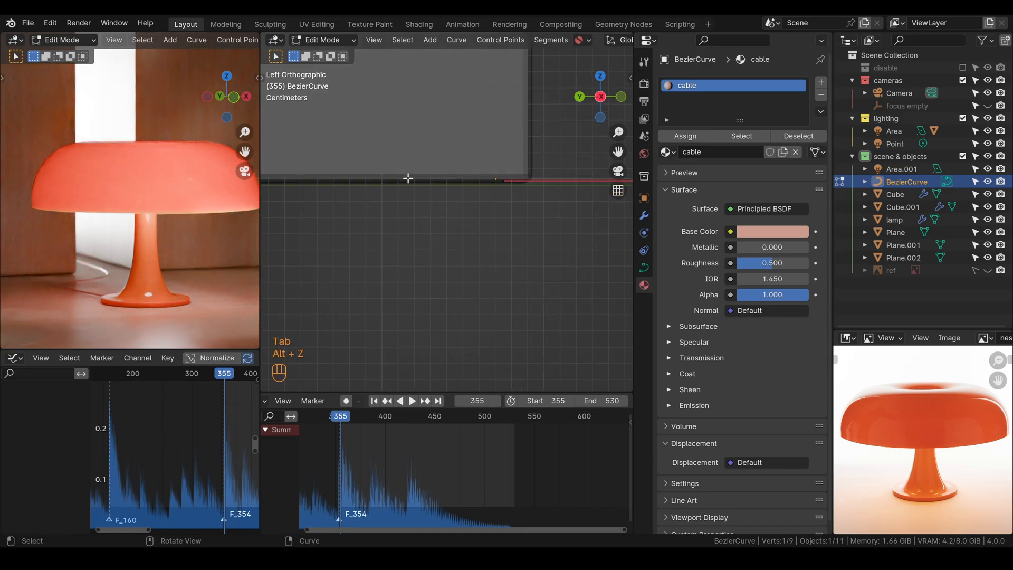
scroll(558, 218, "down", 5)
left_click_drag(557, 218, 563, 254, "alt+shift")
key("a")
key("g")
key("z")
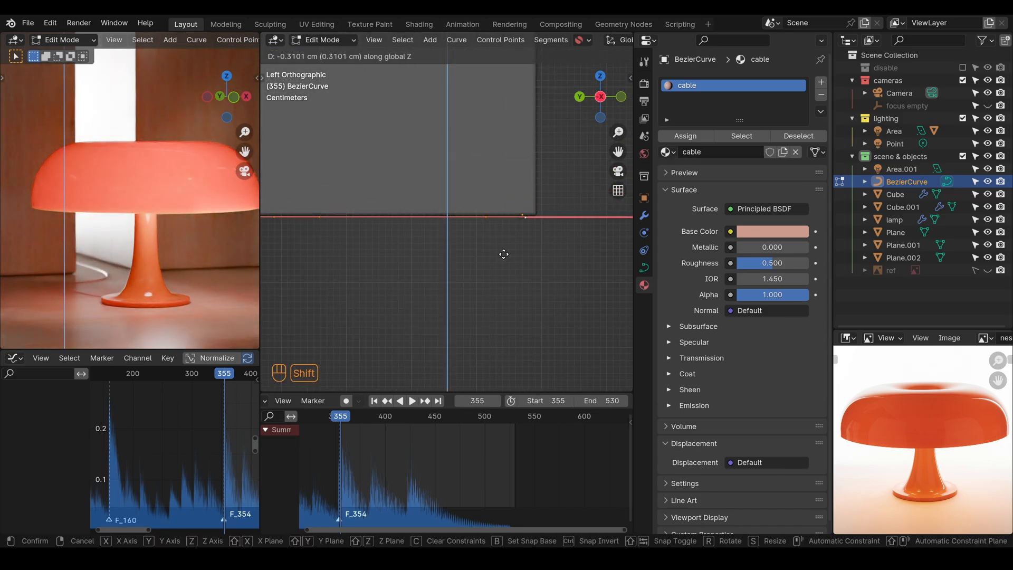
left_click(504, 254)
Fine-tune the height of the cable's control points along Z and set its bevel depth to 0.6 cm
key("Tab")
mouse_move(525, 244)
middle_mouse_down()
mouse_move(521, 234)
mouse_move(472, 246)
mouse_move(421, 236)
mouse_move(364, 266)
mouse_move(394, 240)
mouse_move(482, 255)
mouse_move(532, 230)
middle_mouse_up()
scroll(421, 236, "up", 7)
key("Tab")
key("g")
key("z")
left_click(137, 267)
scroll(438, 265, "down", 7)
key("Tab")
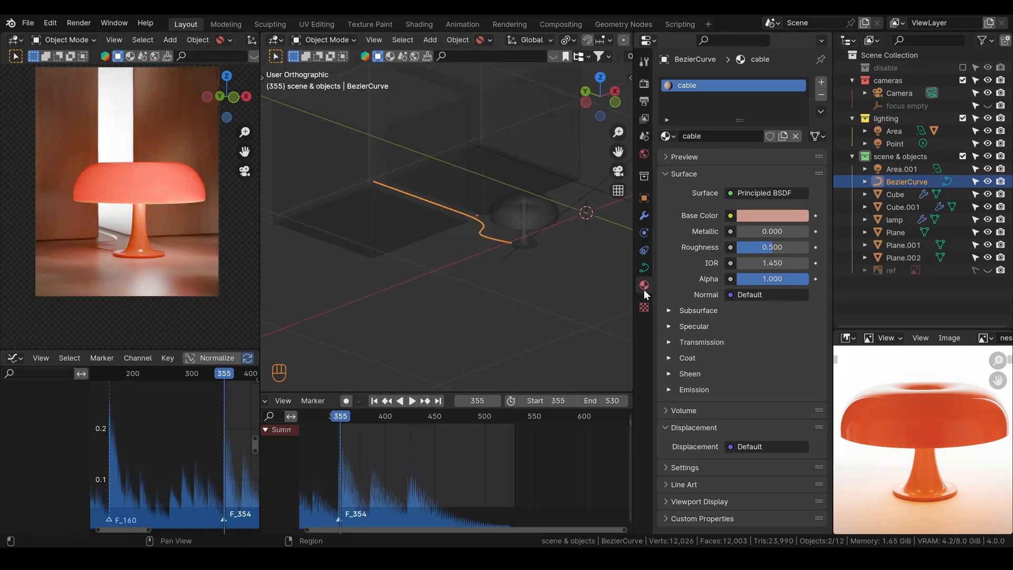
left_click(644, 268)
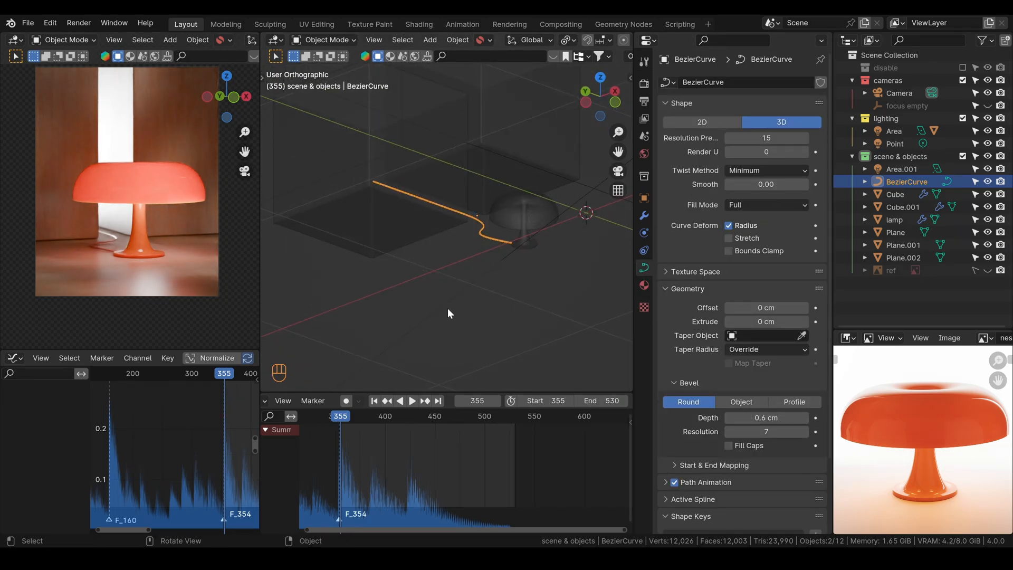
Scale down the handles of the cable's lamp-end control point in top view
left_click(599, 78)
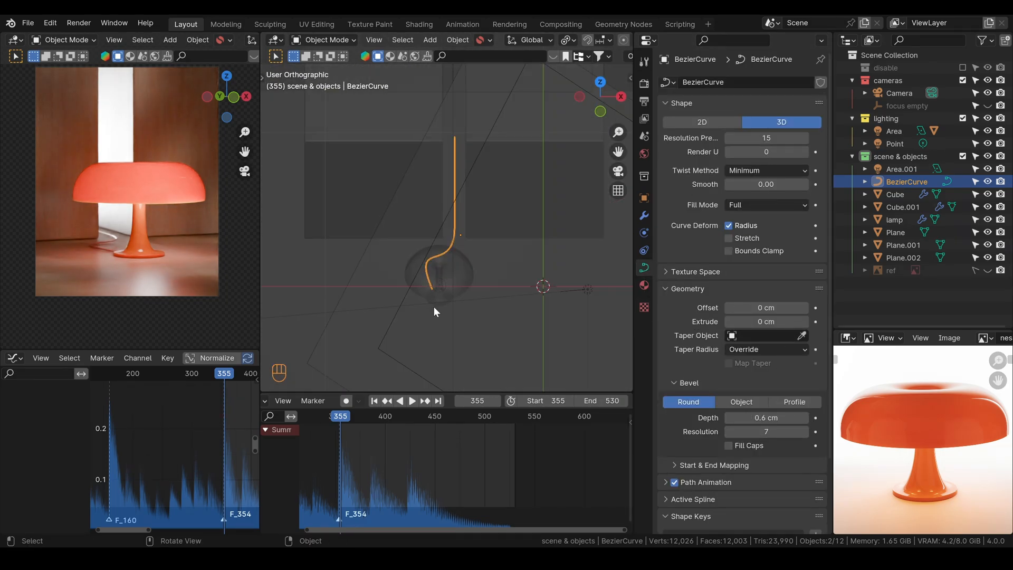
scroll(437, 285, "up", 3)
middle_click_drag(442, 258, 442, 236, "shift")
key("Tab")
key("ctrl+r")
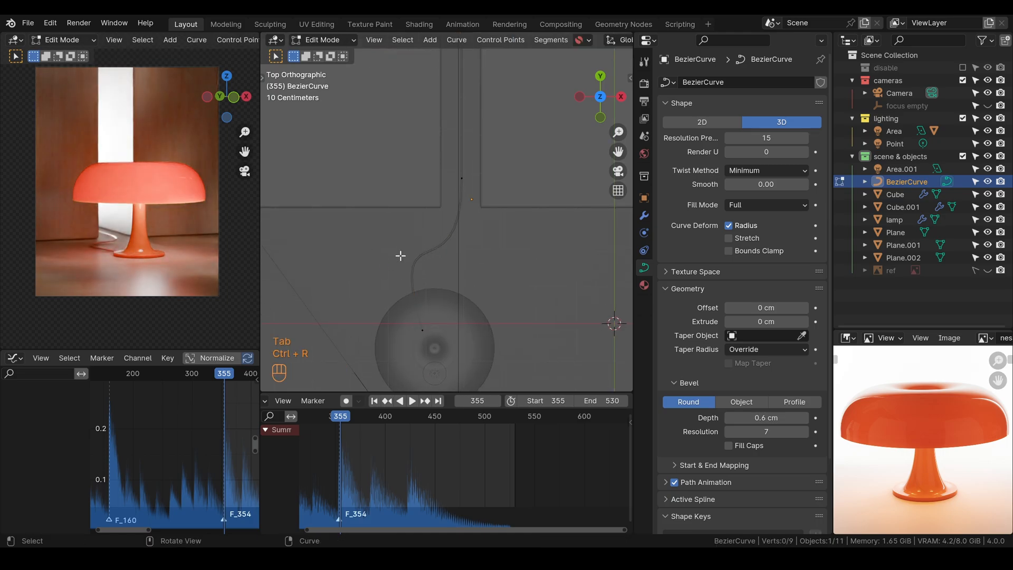
left_click(420, 278)
key("s")
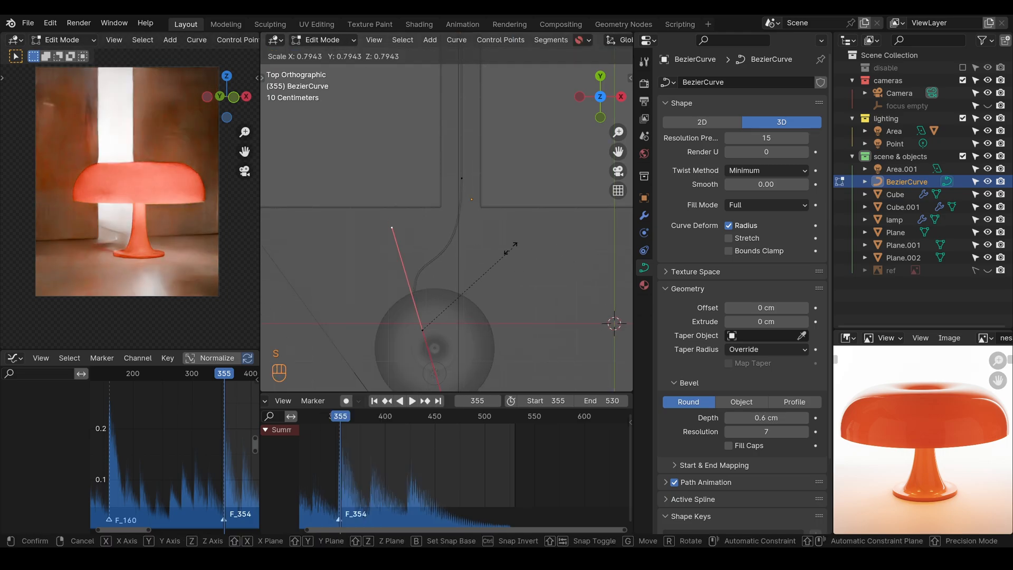
left_click(449, 270)
Rotate the cable's control point between the two blocks to smooth its bend toward the lamp, and return to Object Mode
left_click(462, 179)
key("r")
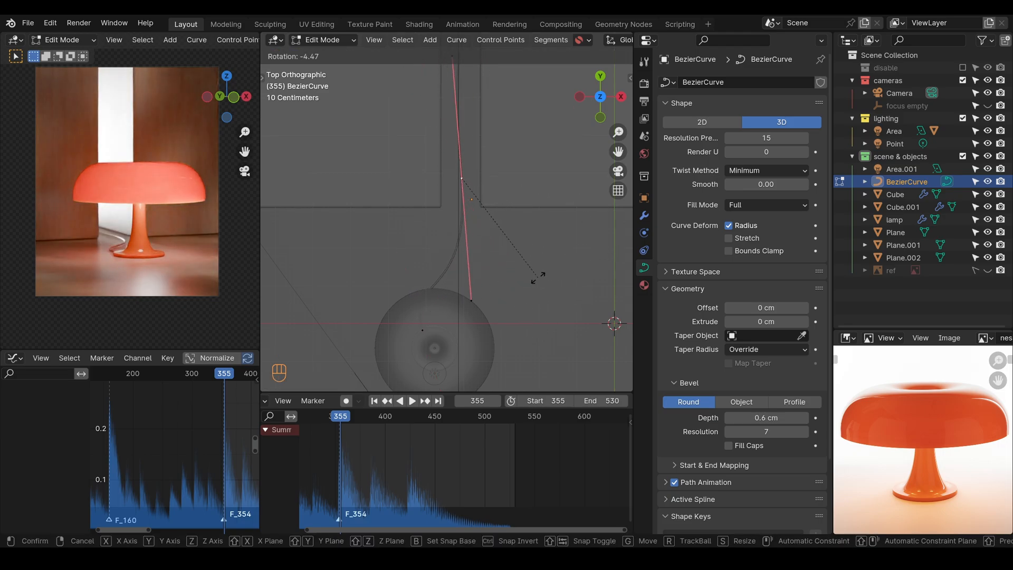
left_click(515, 277)
key("Tab")
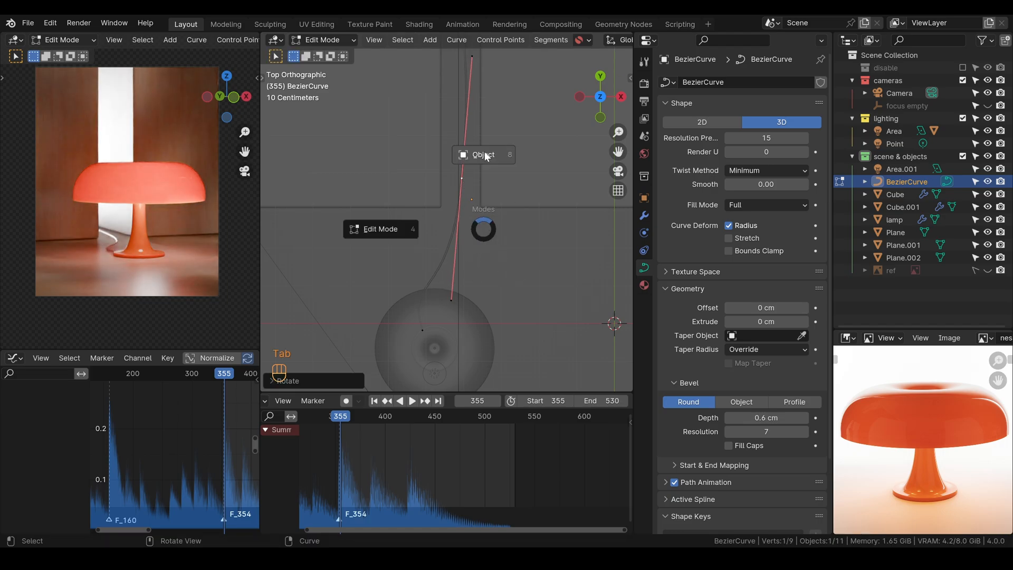
left_click(484, 155)
Increase the cable material's roughness and turn off X-ray display
left_click(645, 285)
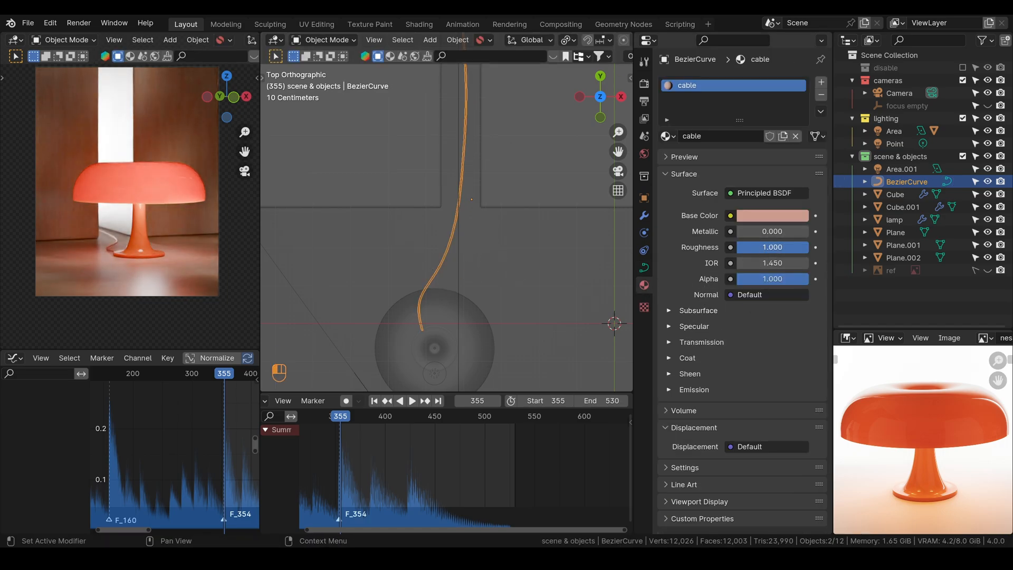
left_click_drag(802, 247, 789, 246)
scroll(502, 238, "down", 3)
left_click(502, 239, "alt")
middle_click_drag(501, 238, 493, 202)
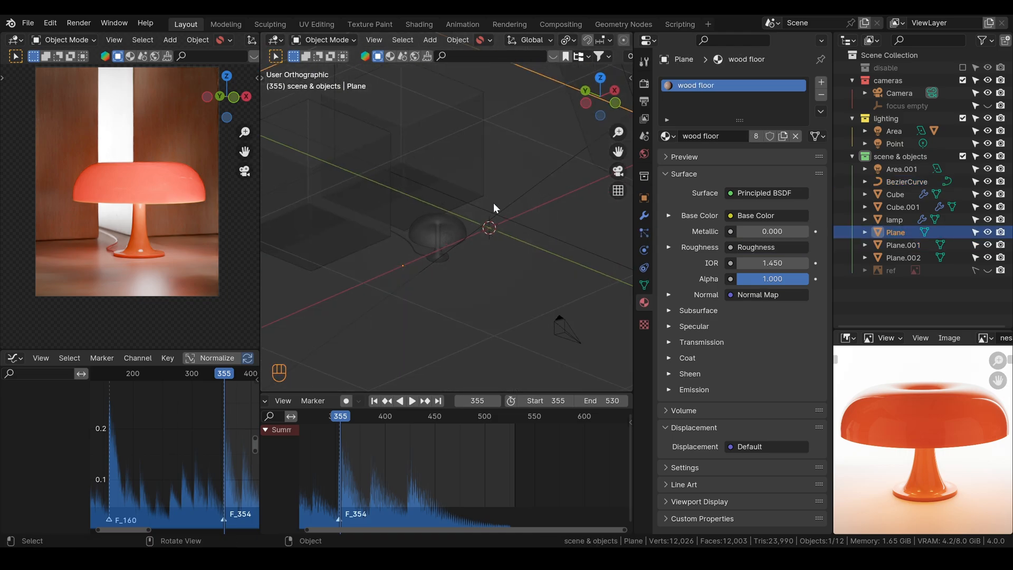
key("alt+z")
scroll(463, 261, "up", 2)
middle_click_drag(164, 243, 164, 260, "shift")
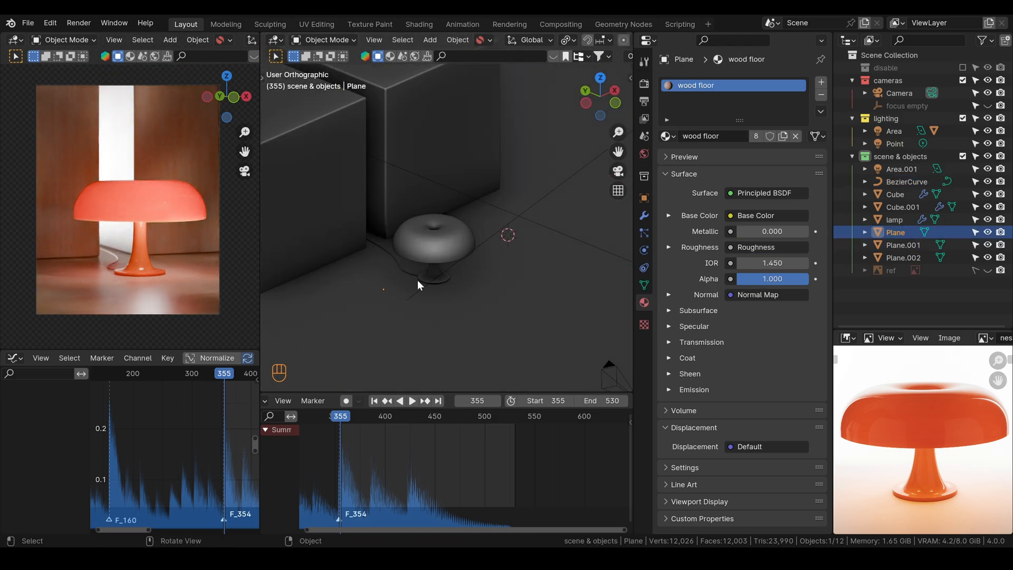
Move the area light behind the blocks into the lighting collection and rename it backlight
left_click(897, 133)
scroll(387, 176, "down", 9)
left_click(389, 179)
left_click_drag(901, 168, 888, 120)
double_click(901, 143)
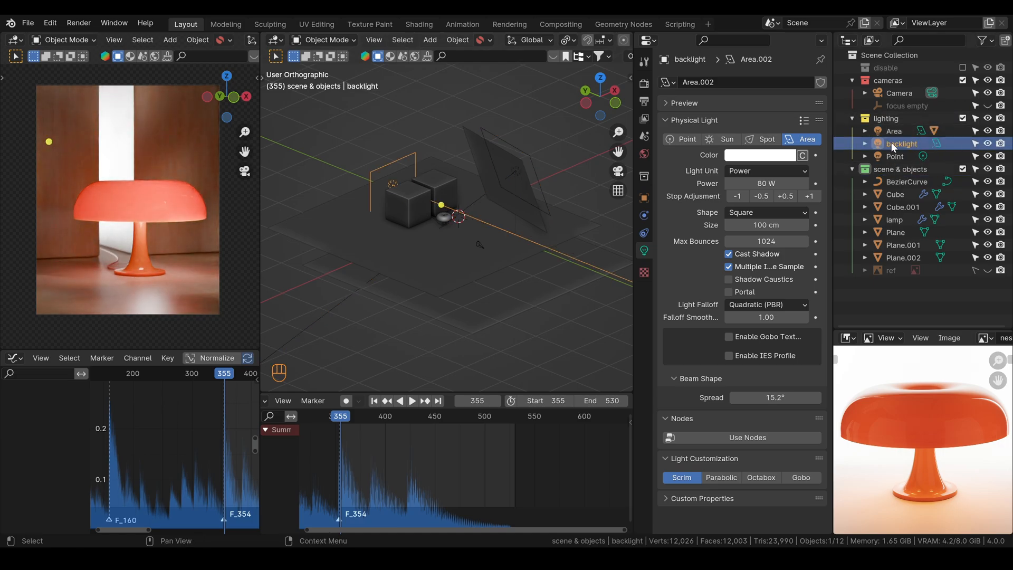
scroll(484, 233, "up", 3)
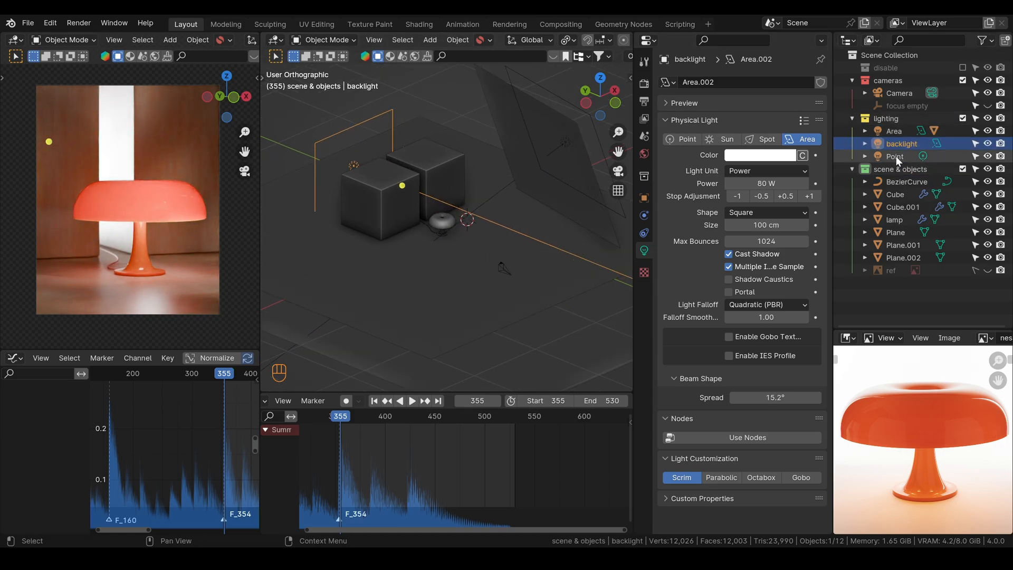
Rename the point light as lamp light and the other area light as gobo
double_click(895, 156)
type("lamp light")
key("Return")
left_click(894, 132)
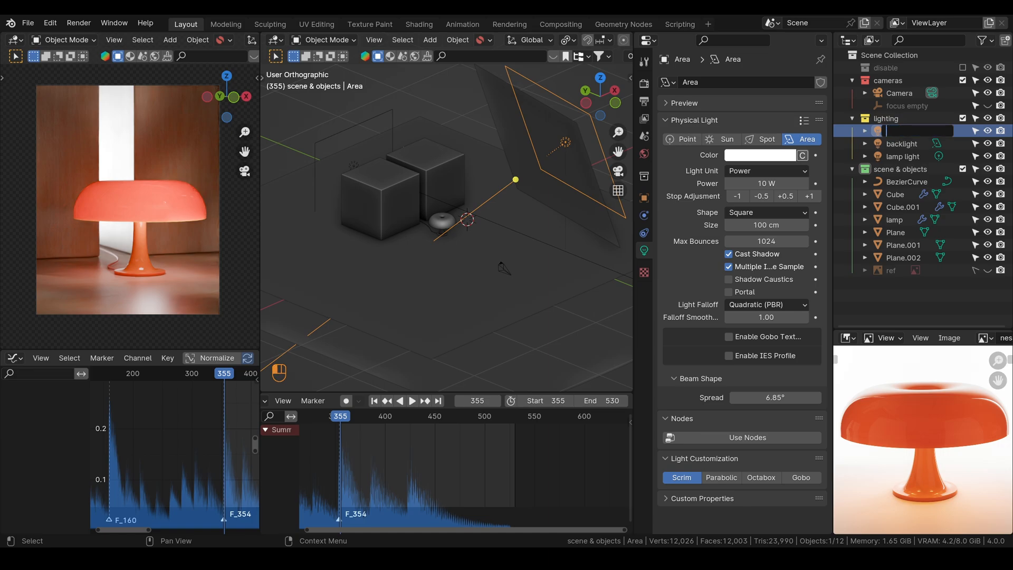
type("gobo")
key("Return")
Switch the camera viewport to solid shading, render frame 355 and close the render window after viewing it
scroll(440, 217, "up", 4)
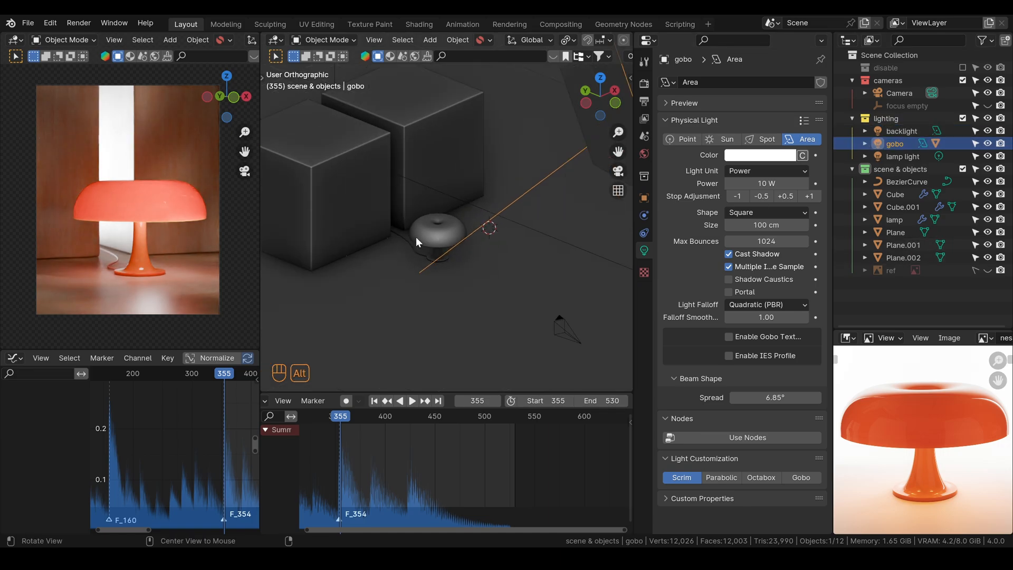
left_click_drag(416, 236, 455, 243, "alt")
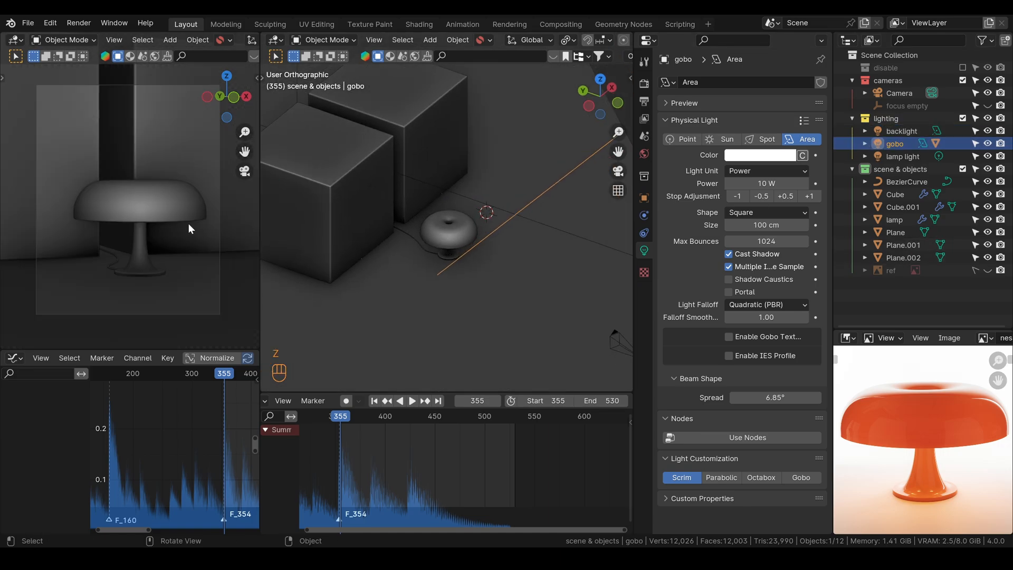
key("F12")
scroll(506, 283, "down", 1)
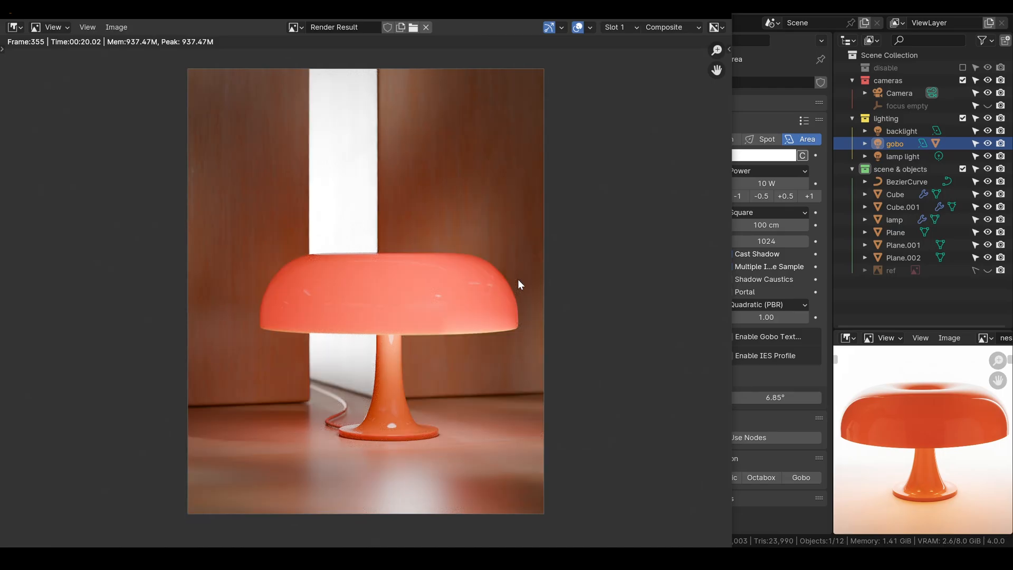
left_click(719, 15)
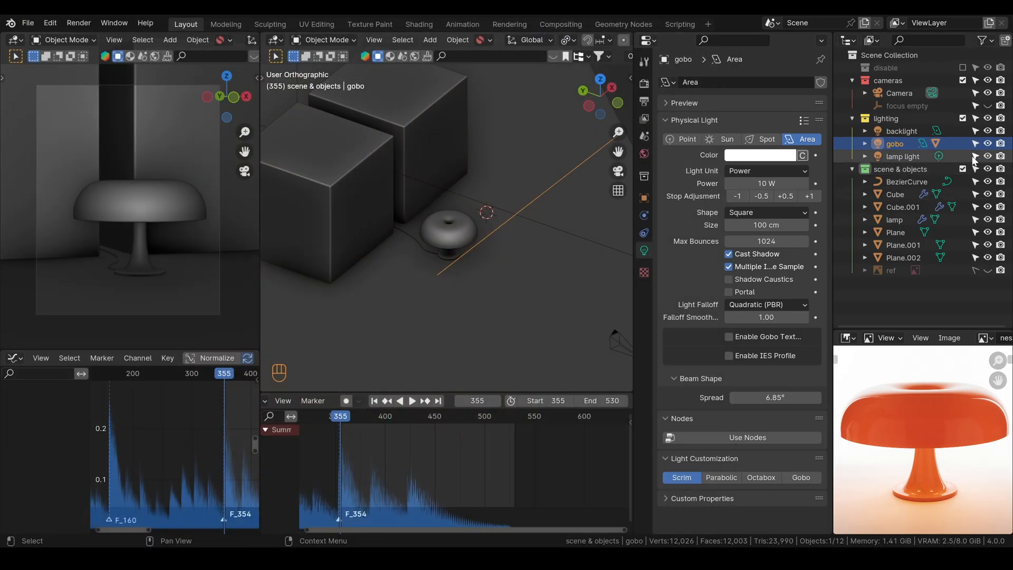
Render the frame with the lamp light excluded from rendering, and return the camera viewport to rendered shading
key("F12")
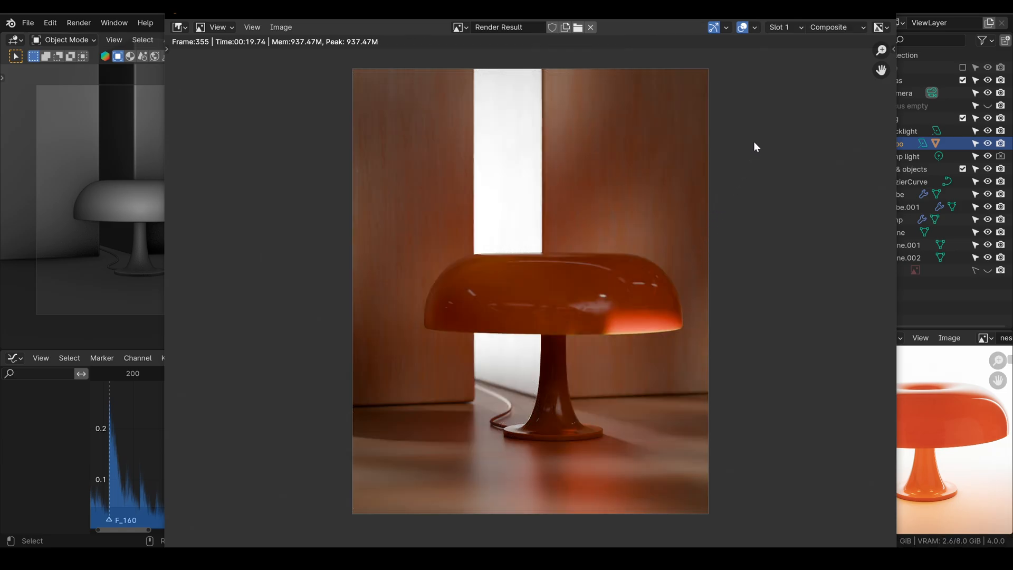
key("Escape")
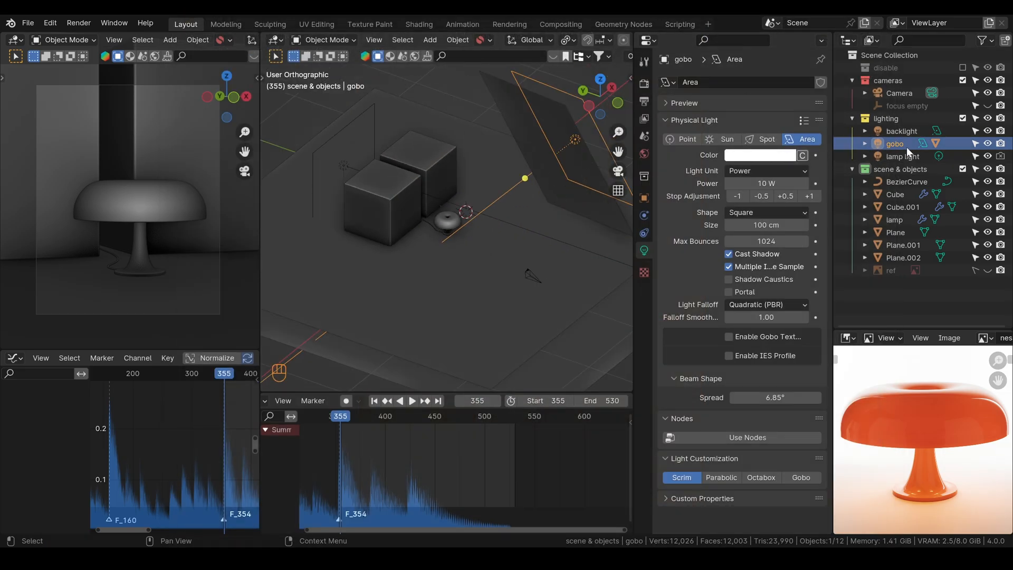
key("z")
left_click(219, 202)
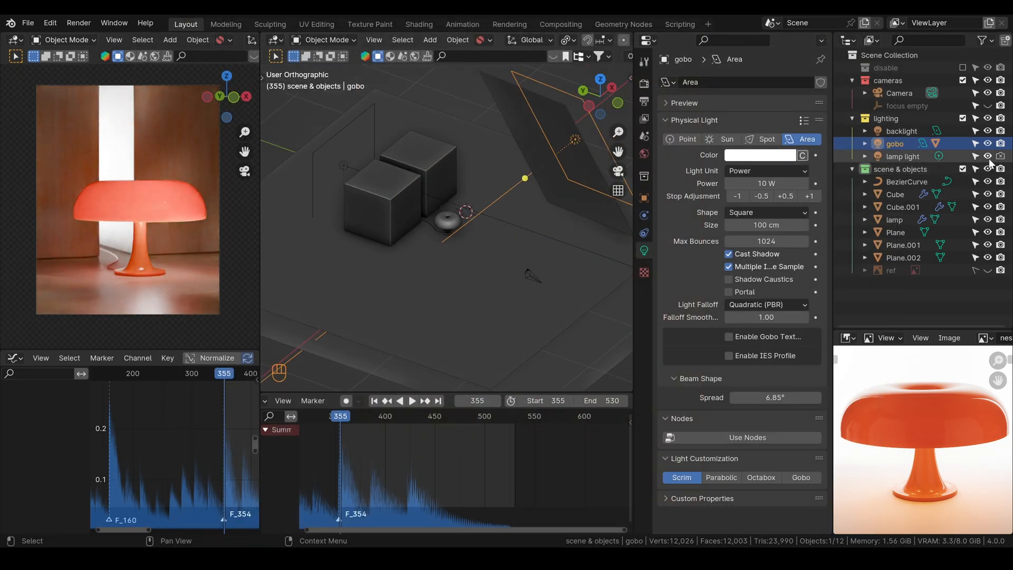
Hide the lamp light in the viewport and set the gobo light's power to 40 W
left_click(987, 157)
left_click(810, 197)
left_click(809, 196)
left_click(810, 196)
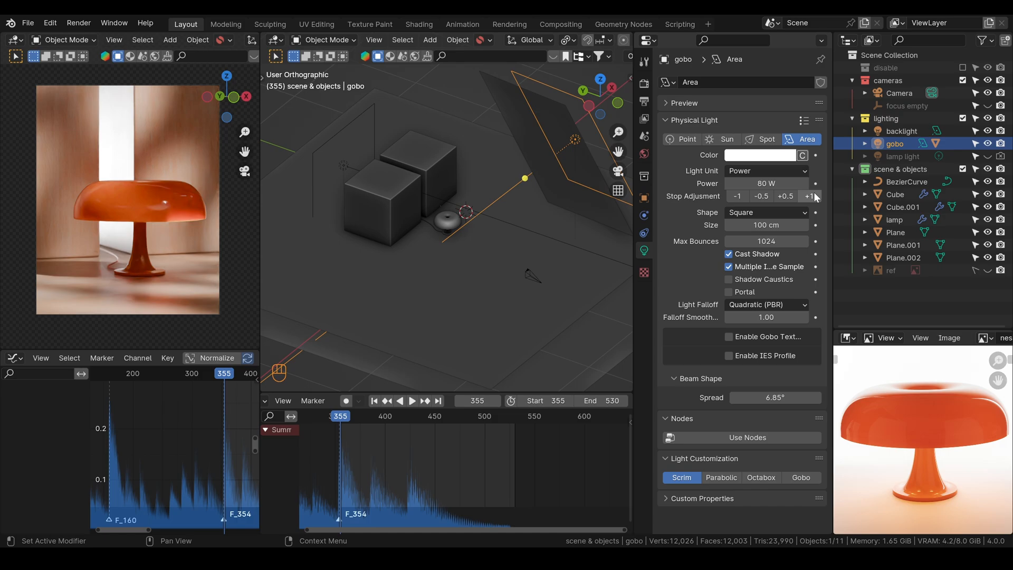
left_click(736, 198)
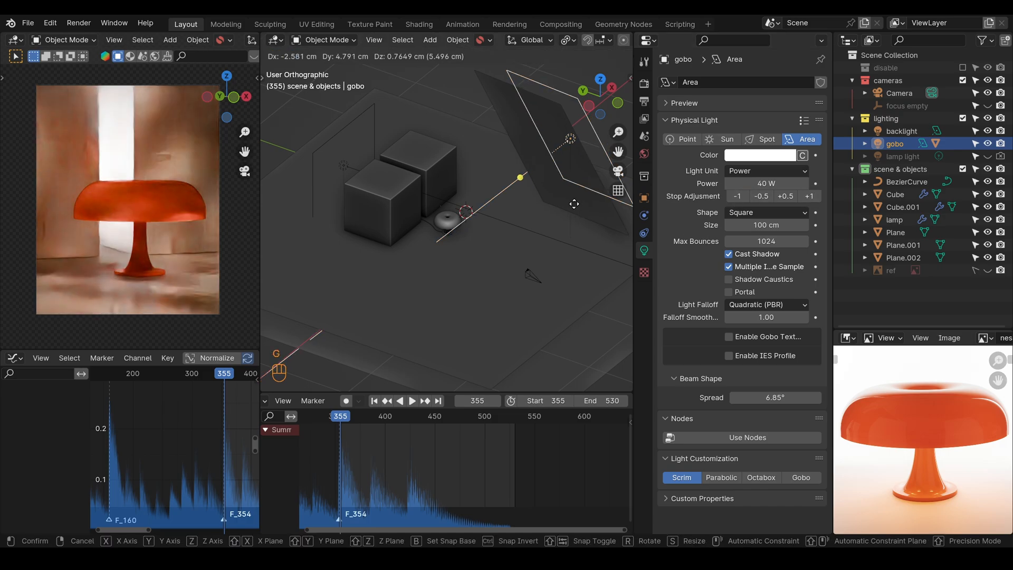
Keyframe the gobo light's location at frame 355 and at a shifted position at frame 530
key("i")
key("shift+Right")
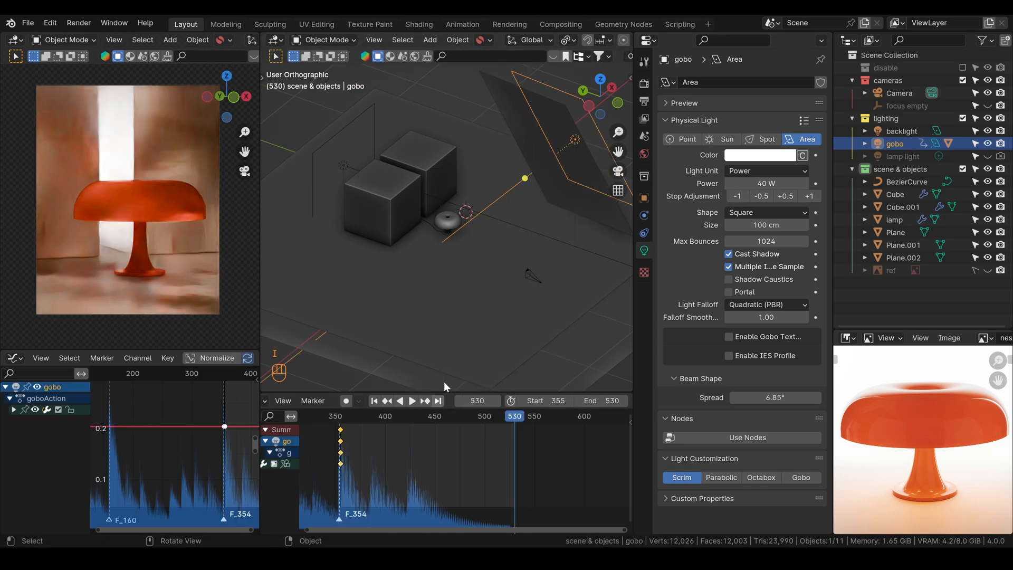
key("g")
left_click(517, 204)
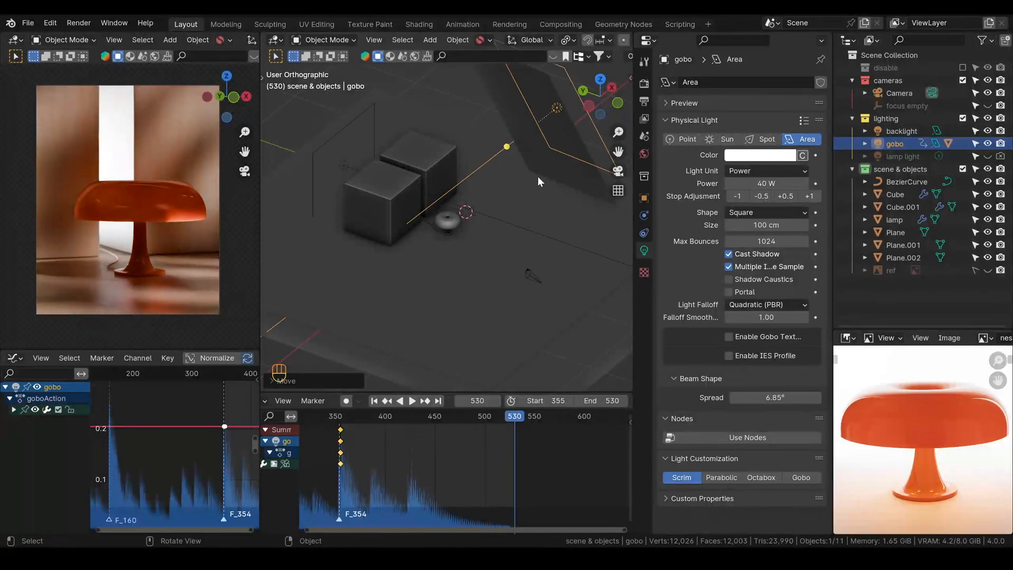
key("i")
left_click(537, 176)
Return to frame 355 and set the gobo keyframes' interpolation to linear
left_click(374, 400)
key("t")
left_click(422, 478)
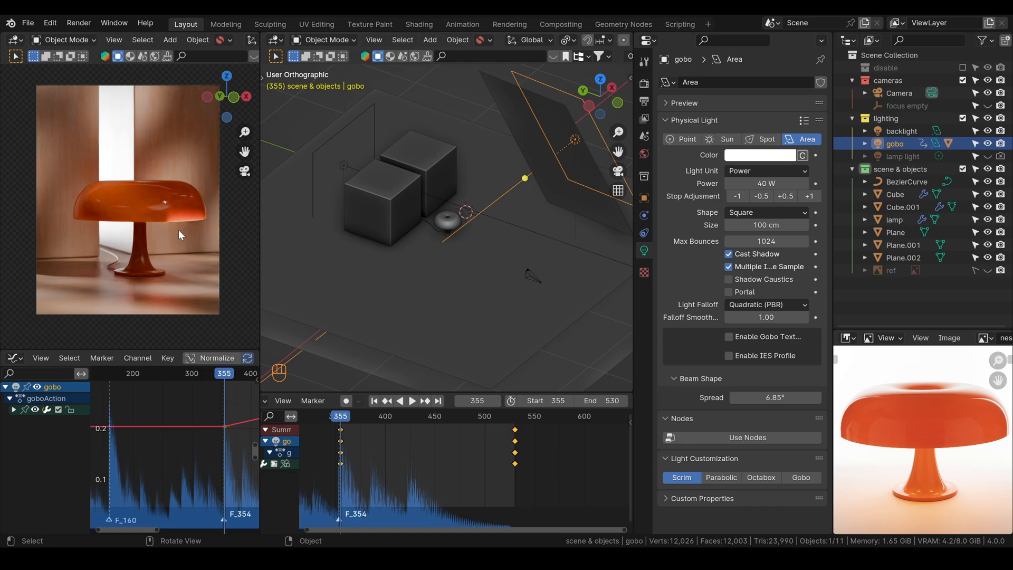
Render frame 355 into Slot 2 and fit the result in the render window
key("F11")
key("F11")
key("F12")
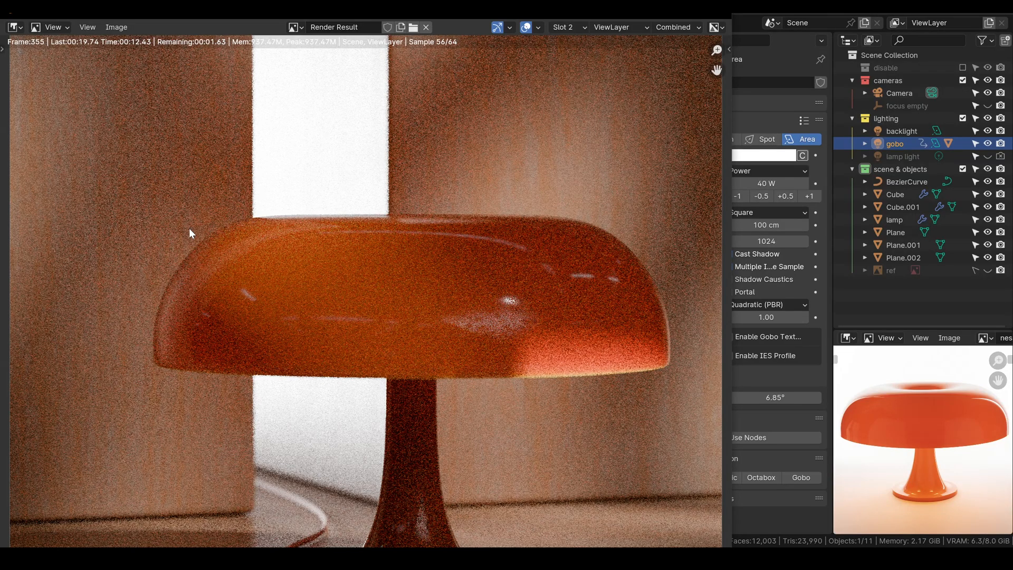
key("Home")
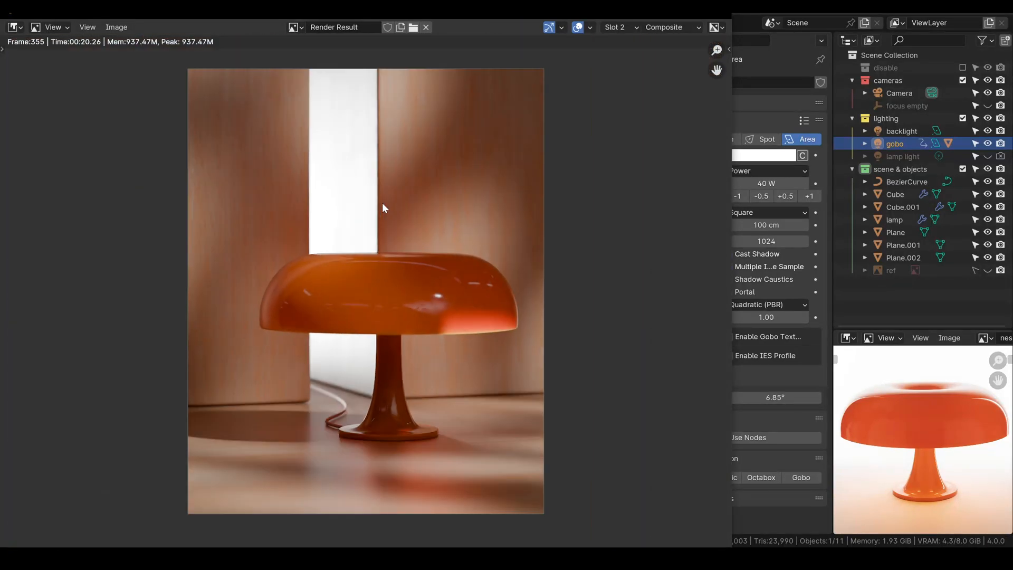
Compare the renders in Slot 1 and Slot 2 and close the render window
key("j")
key("j")
key("j")
key("j")
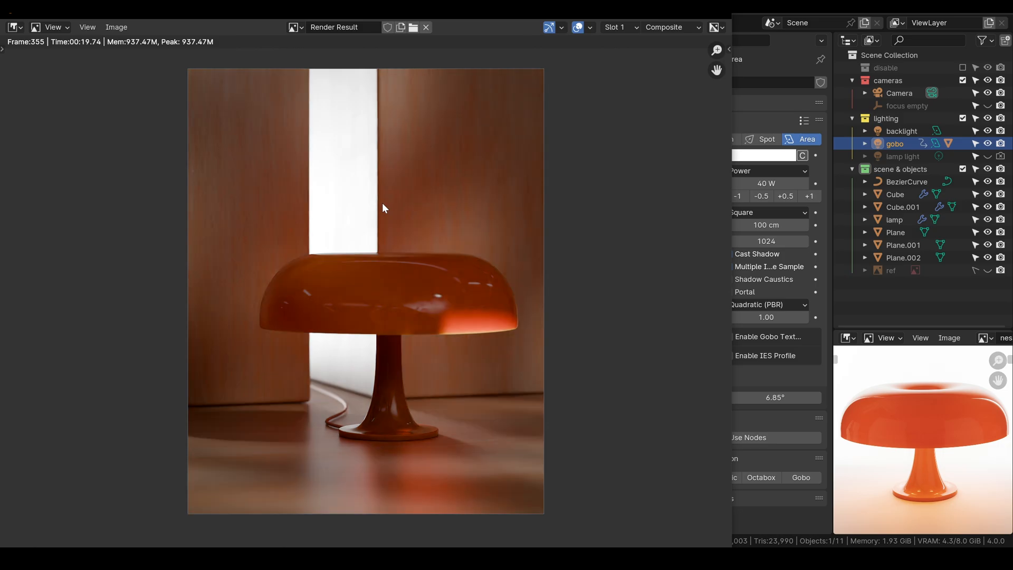
key("Escape")
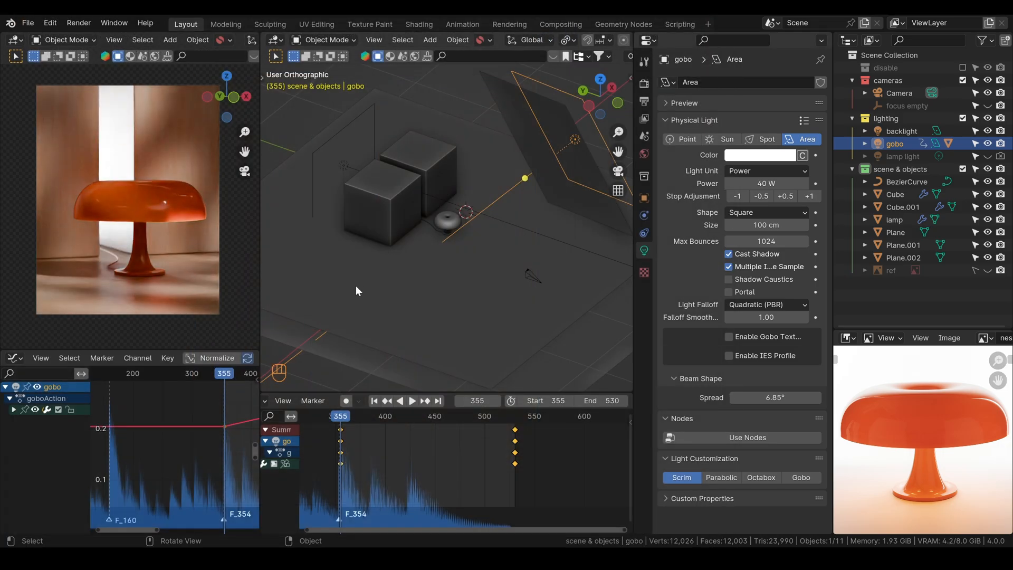
Select the backlight and set its beam spread to 109°
left_click(346, 168)
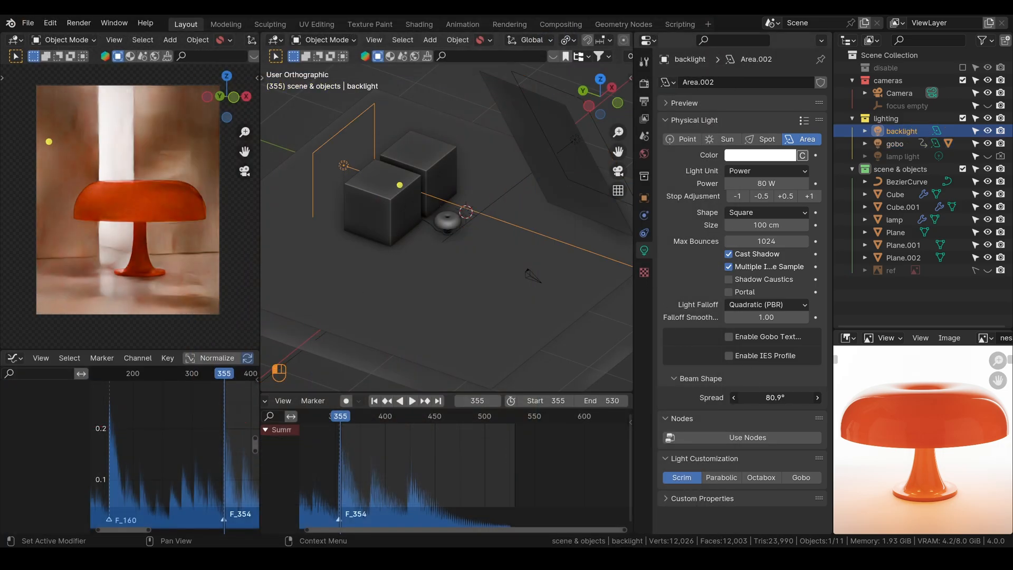
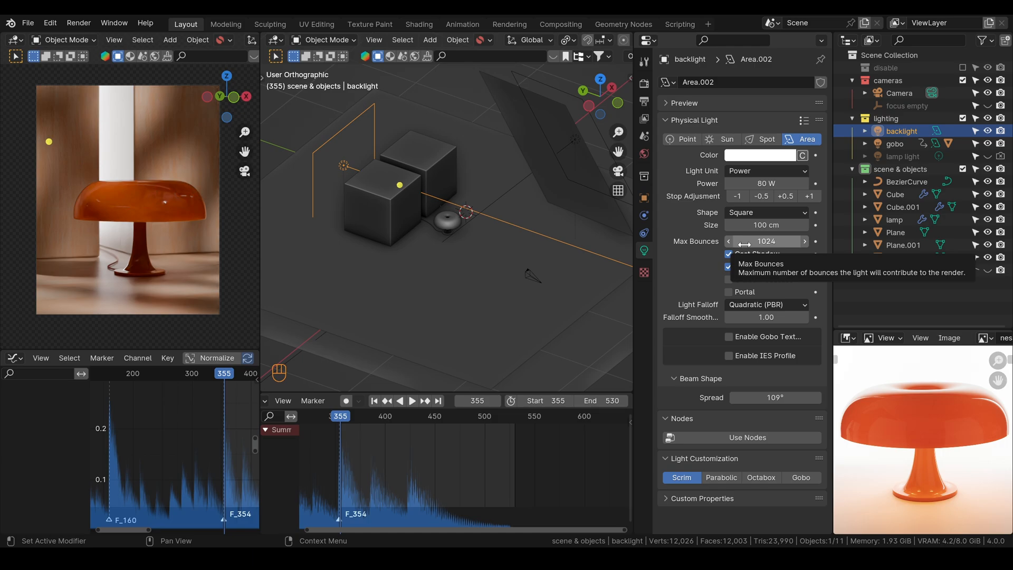
In the left view, move the power cable vertically so that it rests on the floor
left_click(588, 106)
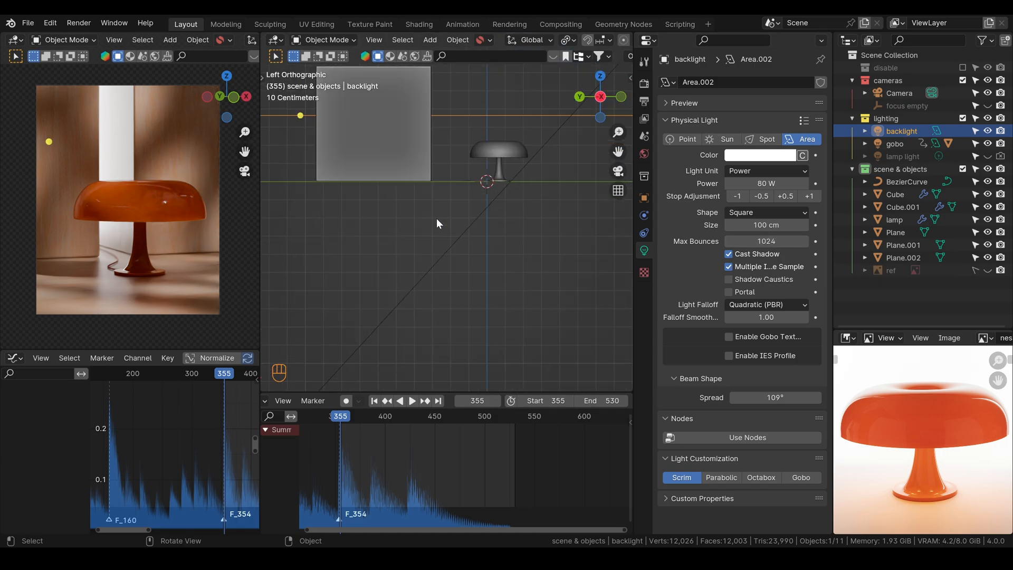
scroll(435, 219, "up", 4)
left_click(496, 150)
scroll(469, 186, "up", 5)
middle_click_drag(470, 186, 408, 292, "shift")
scroll(468, 197, "up", 8)
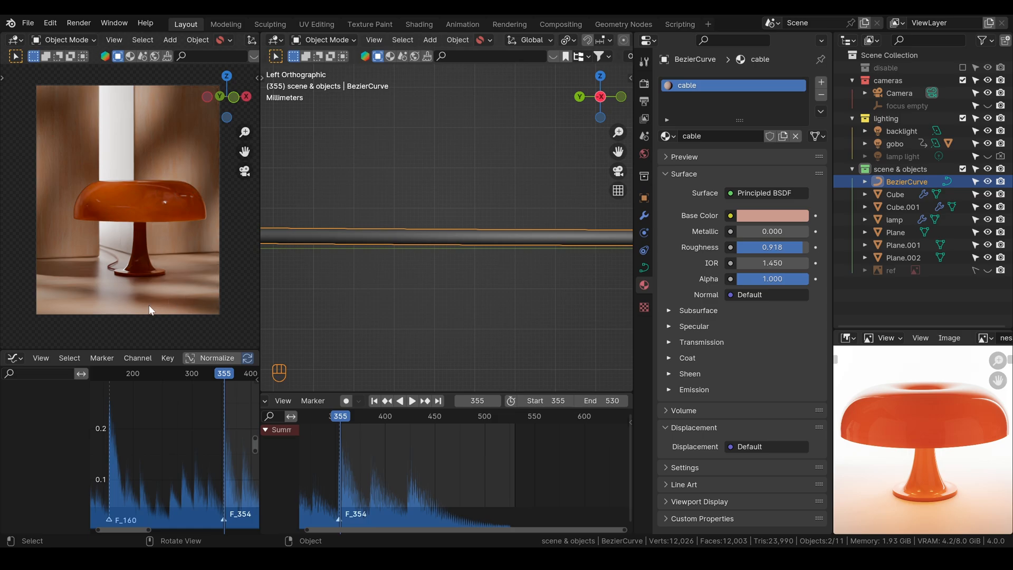
left_click(149, 305)
scroll(495, 270, "down", 1)
left_click(499, 234)
middle_click_drag(623, 257, 517, 252, "shift")
scroll(517, 252, "up", 3)
key("g")
key("z")
left_click(476, 300)
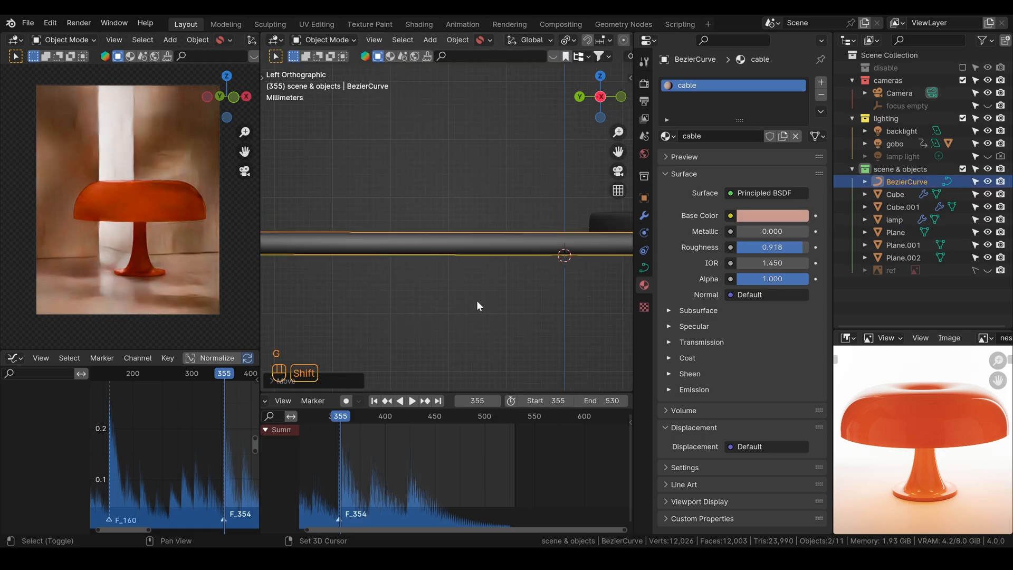
With X-ray on, lower one of the cable's intermediate control points about 0.09 cm along Z and leave Edit Mode
mouse_move(476, 306)
middle_mouse_down("shift")
mouse_move(571, 273)
mouse_move(388, 284)
middle_mouse_up("shift")
key("Tab")
key("z")
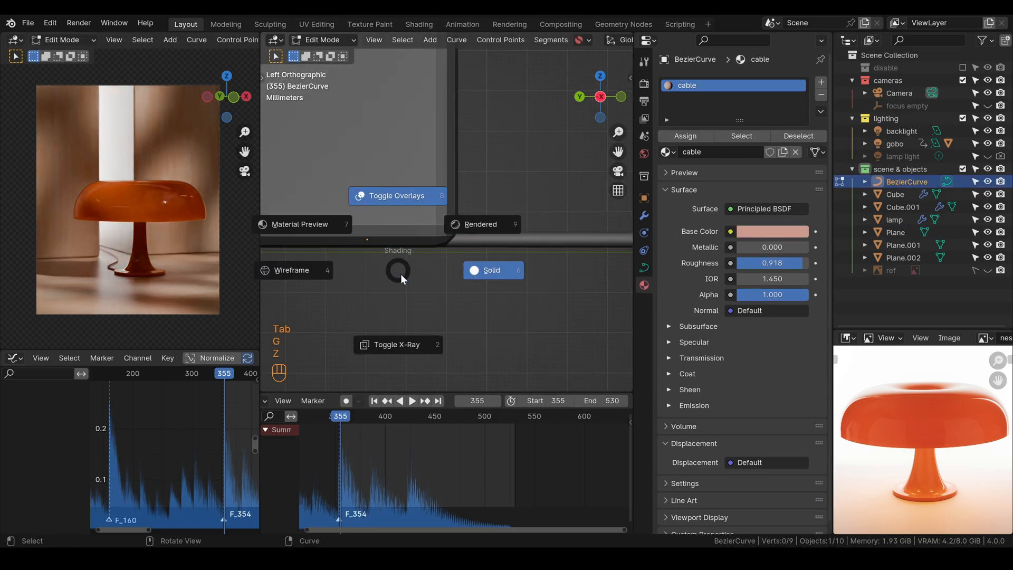
key("alt+z")
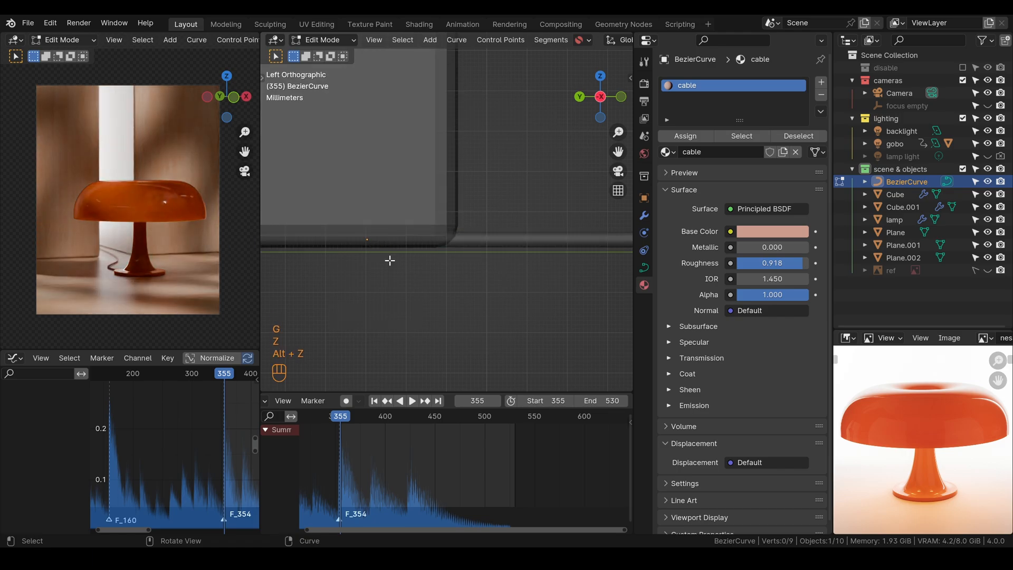
key("Tab")
key("Tab")
middle_click_drag(366, 234, 428, 252)
scroll(474, 211, "down", 6)
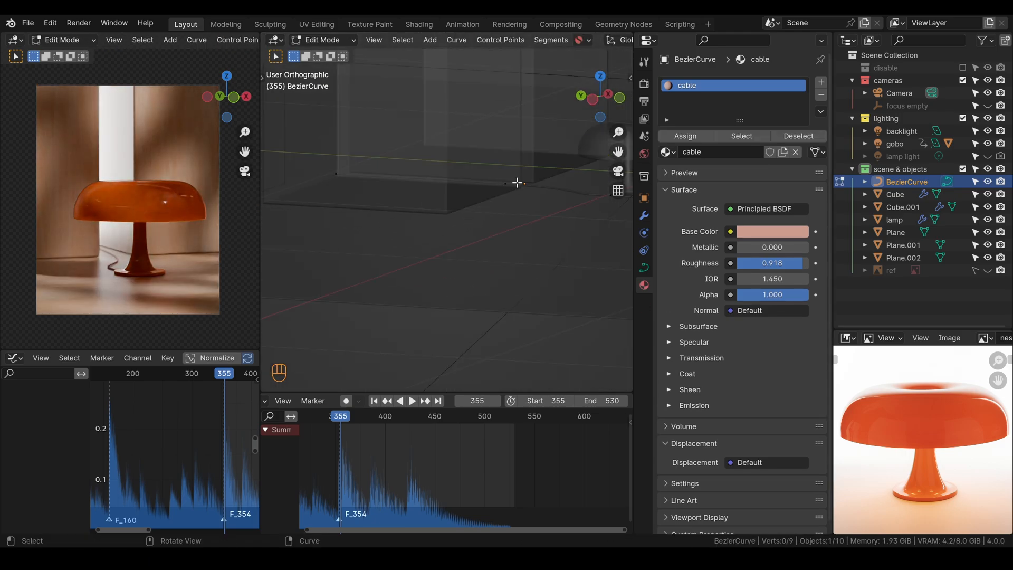
left_click(509, 183)
middle_click_drag(514, 180, 568, 111, "alt")
middle_click_drag(475, 212, 450, 325, "shift")
scroll(457, 300, "up", 5)
key("g")
key("z")
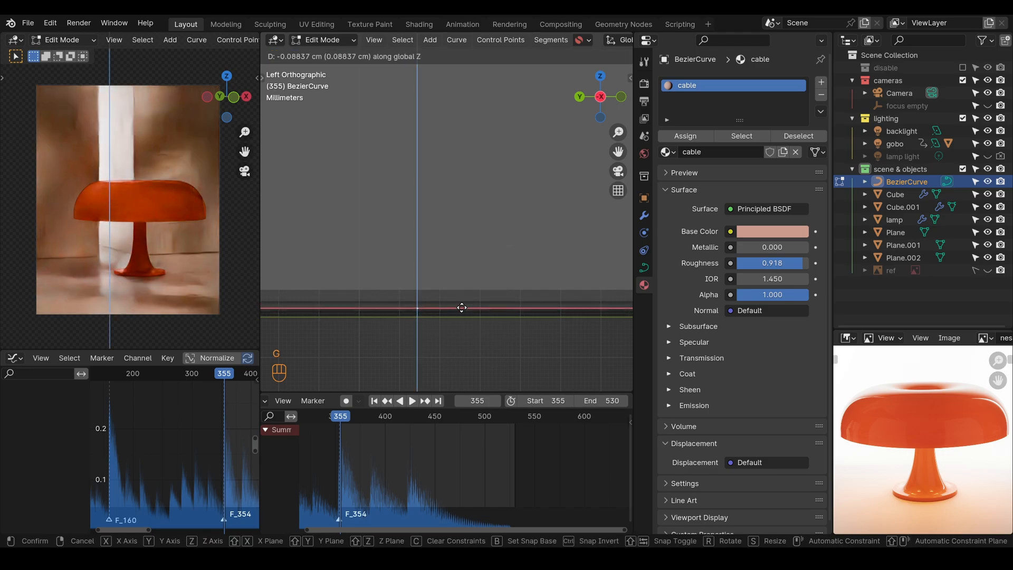
left_click(461, 308)
scroll(458, 292, "down", 12)
middle_click_drag(457, 290, 448, 257)
key("Tab")
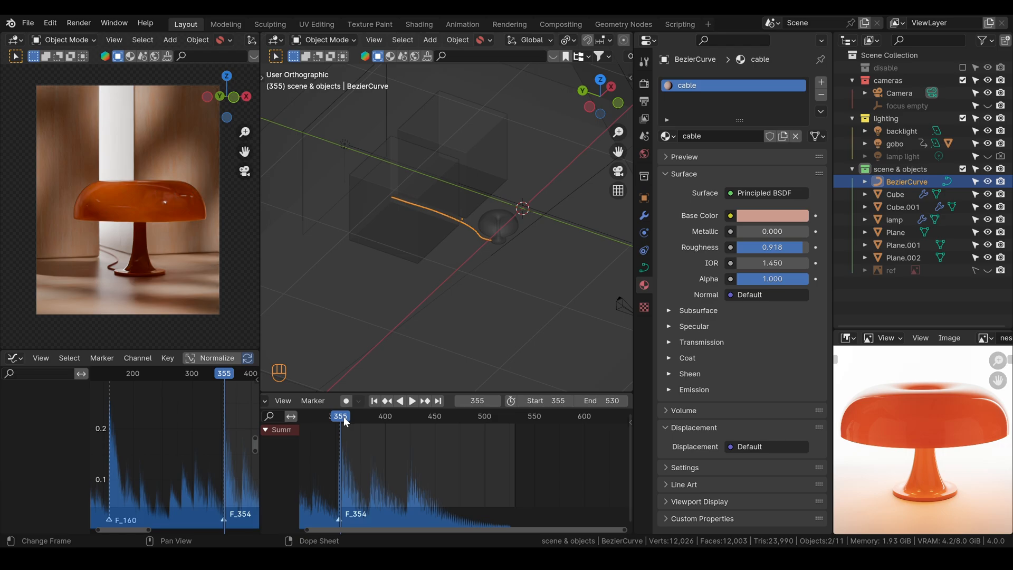
Play the animation from frame 365 to review the moving gobo shadows, select the gobo light and return to frame 355
mouse_move(344, 416)
left_mouse_down()
mouse_move(409, 423)
mouse_move(355, 416)
left_mouse_up()
key("space")
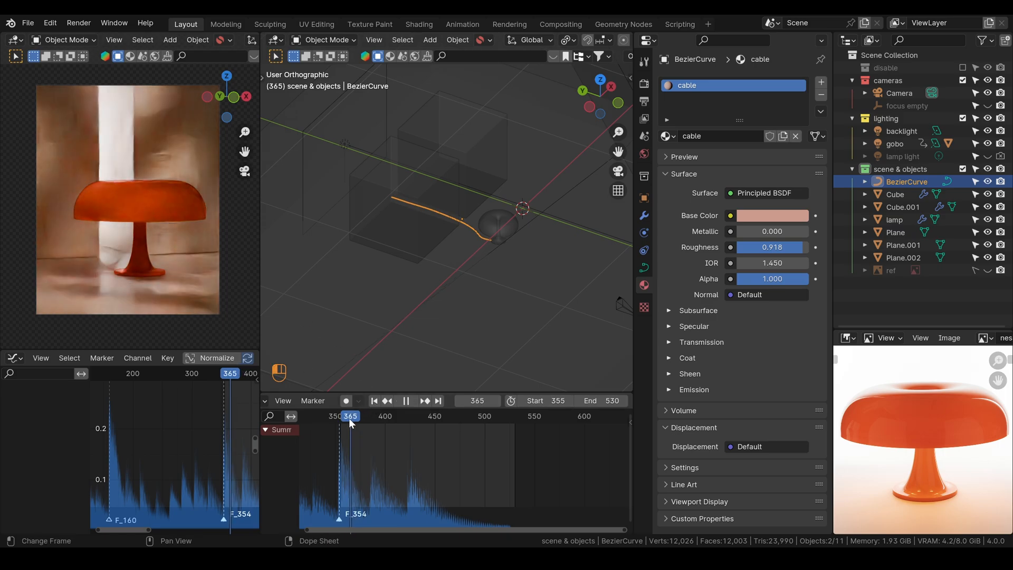
key("space")
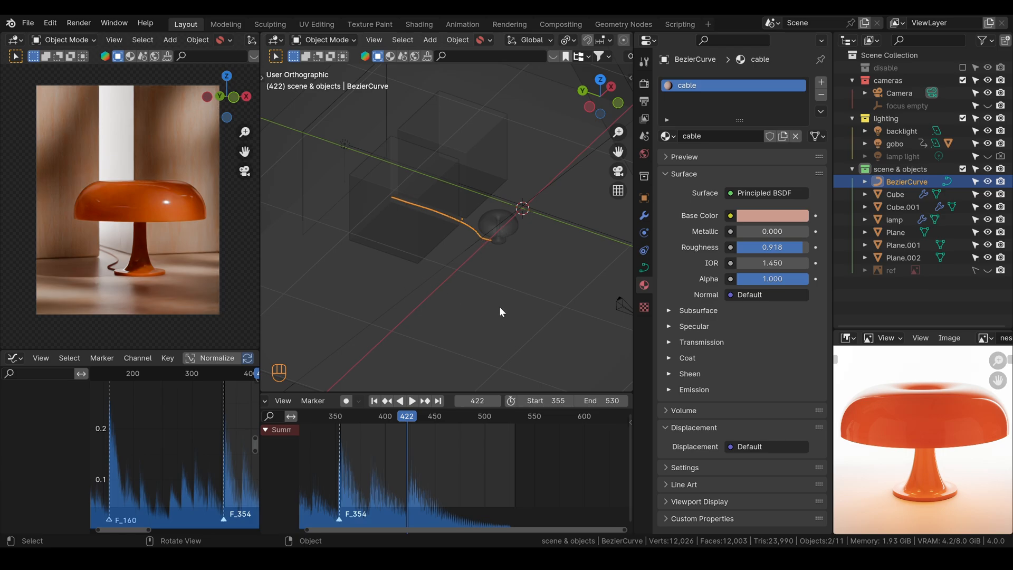
scroll(533, 255, "down", 2)
left_click(598, 129)
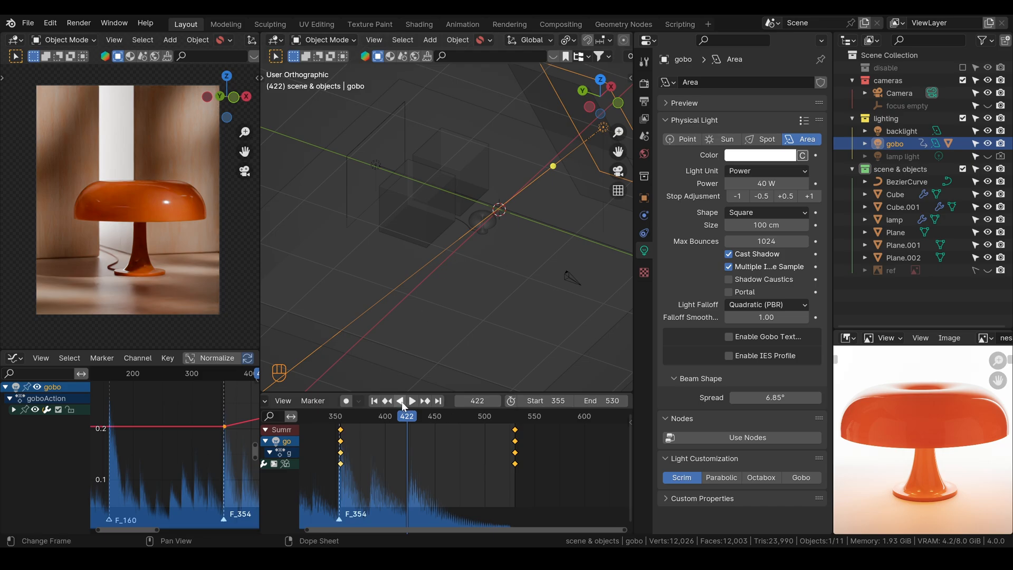
key("shift+Left")
key("q")
left_click(73, 248)
left_click(137, 211)
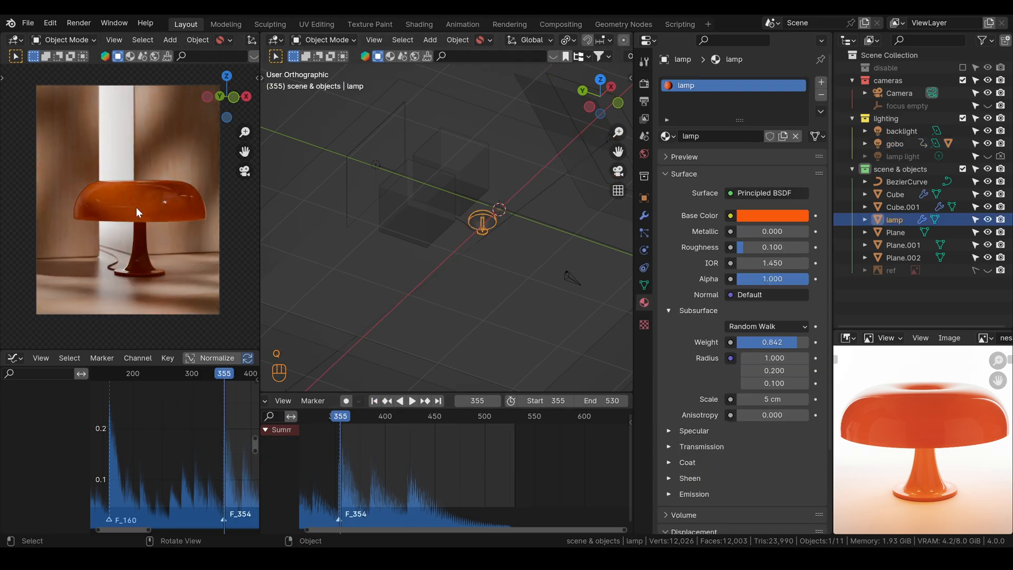
key("g")
right_click(131, 199)
Turn X-ray off and move the camera to reframe the lamp near the centre of the shot
key("alt+z")
key("q")
left_click(56, 242)
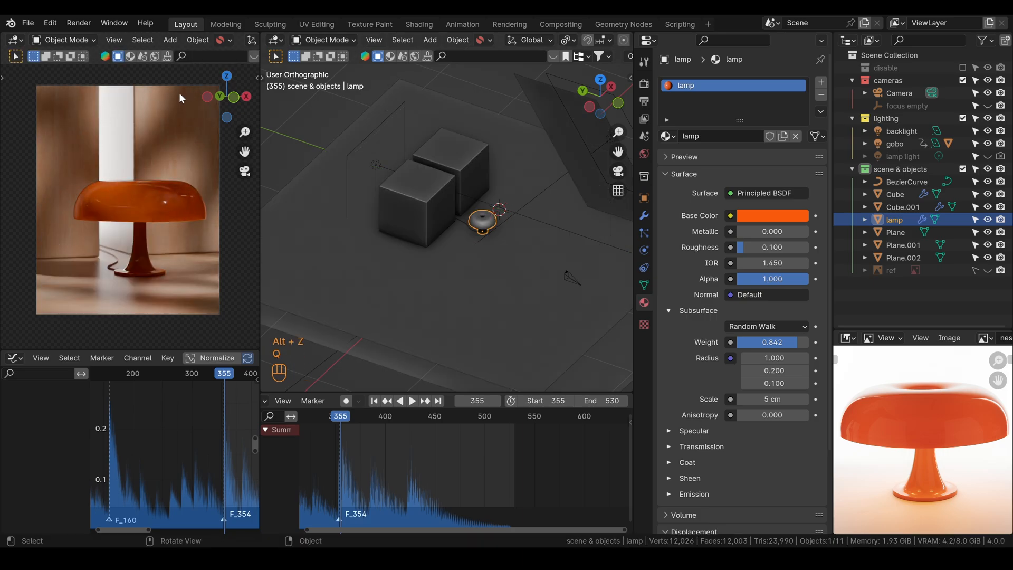
left_click(152, 135)
left_click(899, 94)
key("g")
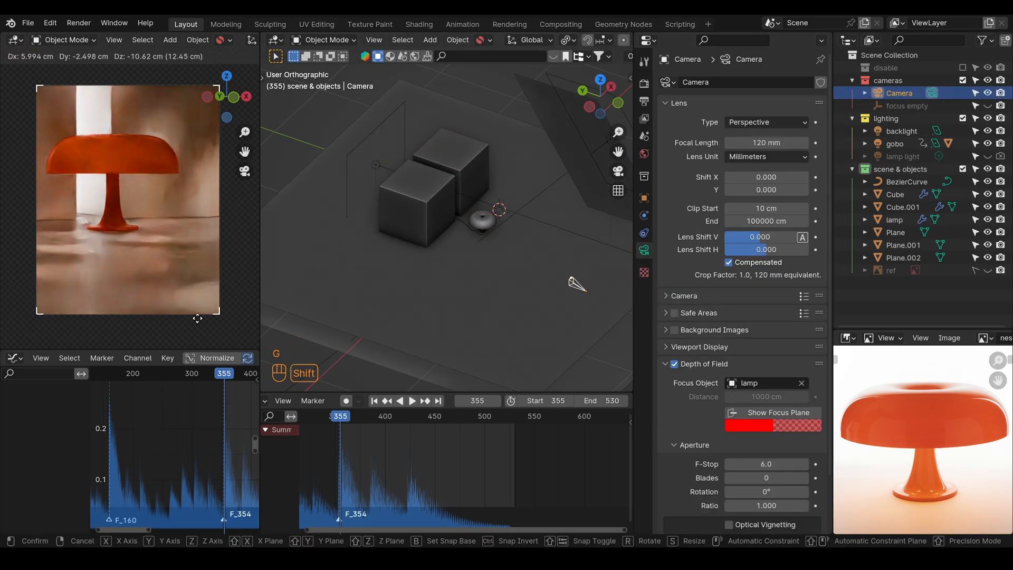
left_click(173, 225, "shift")
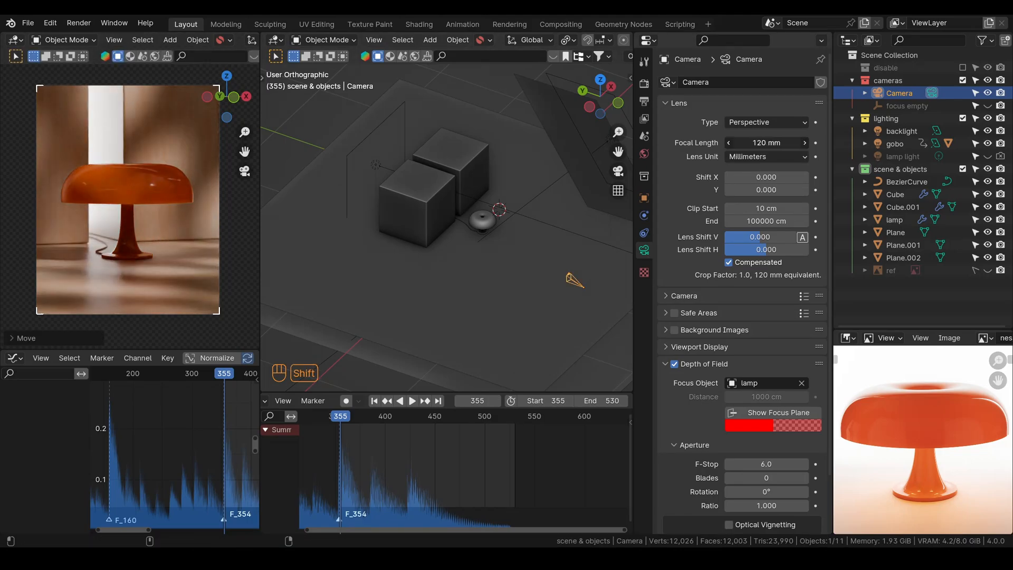
Set the camera's focal length to 100 mm and orbit the camera slightly around the lamp for a higher angle
mouse_move(765, 143)
left_mouse_down("shift")
mouse_move(802, 142)
mouse_move(724, 142)
mouse_move(754, 143)
left_mouse_up("shift")
left_click(147, 205)
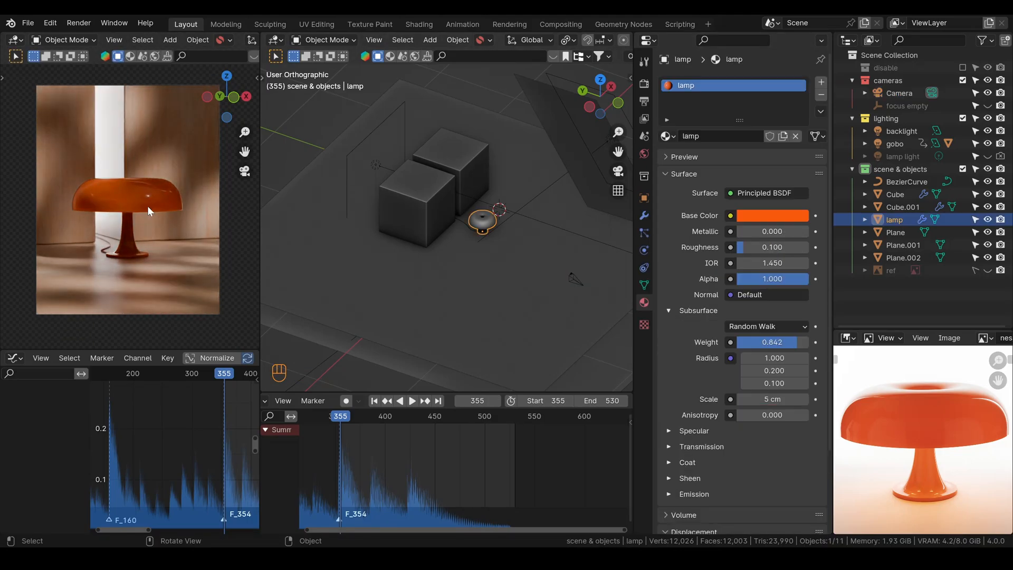
key("q")
left_click(132, 204)
middle_click_drag(132, 204, 122, 216, "alt")
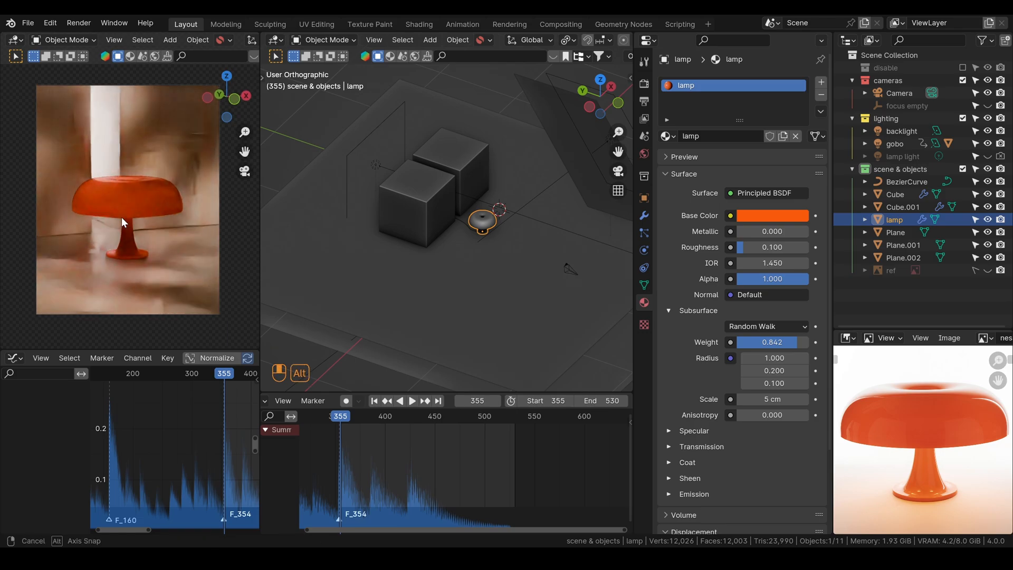
Keyframe the camera's 100 mm focal length at frame 355
key("space")
key("space")
left_click(374, 401)
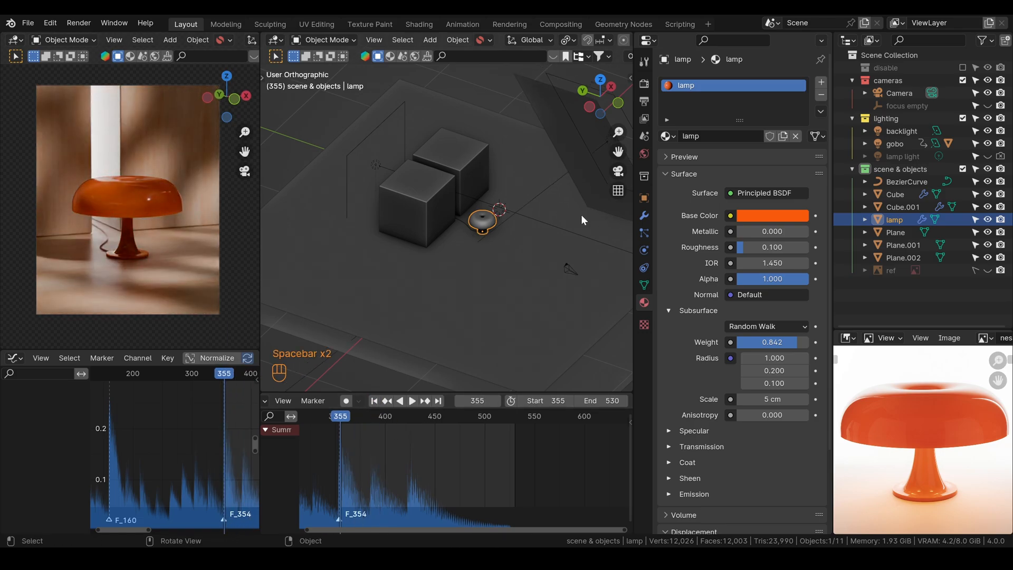
left_click(895, 93)
left_click(765, 142)
key("i")
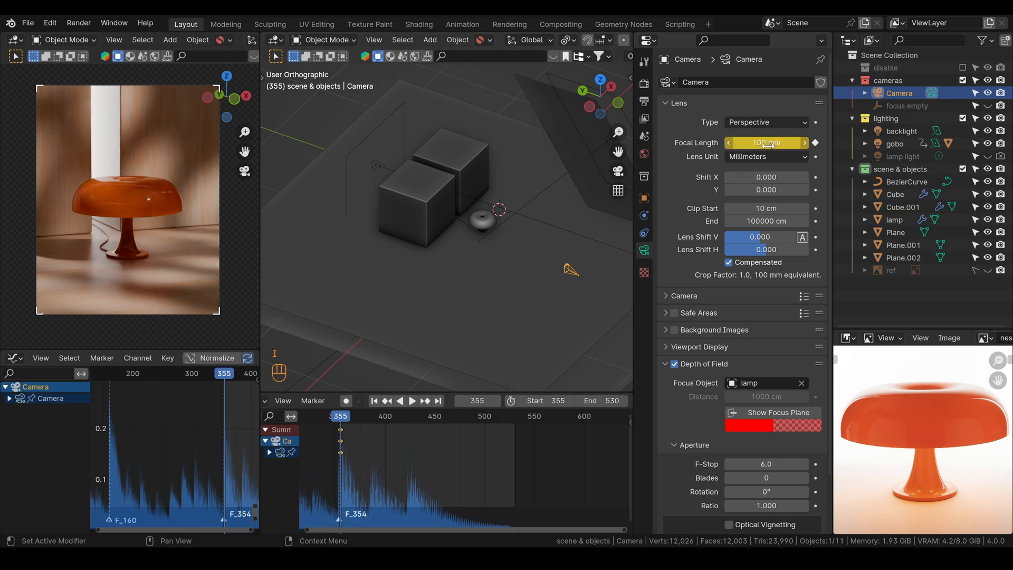
Keyframe a camera focal length of 130 mm at frame 426
key("space")
key("space")
left_click_drag(414, 416, 411, 420)
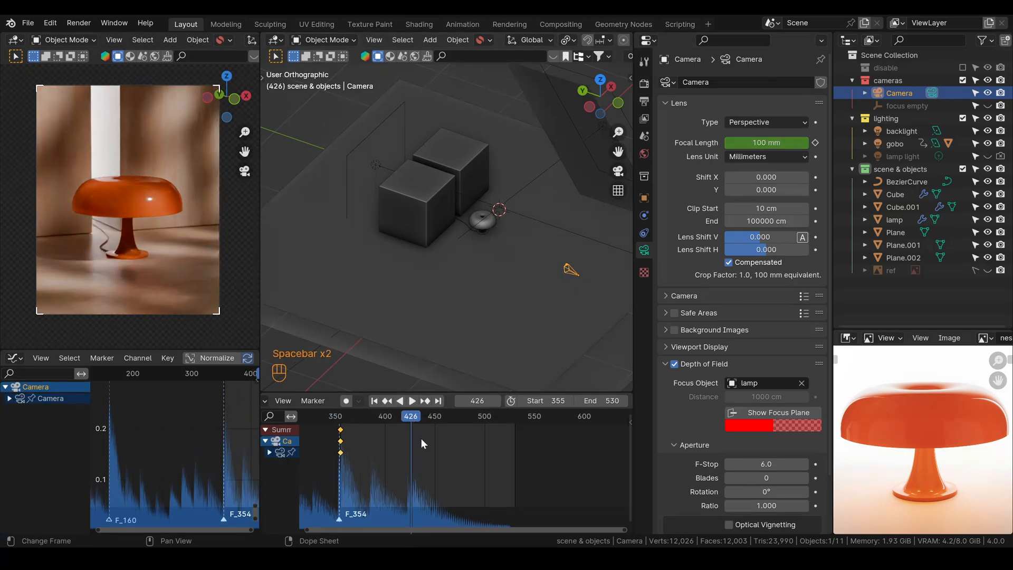
mouse_move(763, 143)
left_mouse_down()
mouse_move(778, 143)
mouse_move(763, 147)
left_mouse_up()
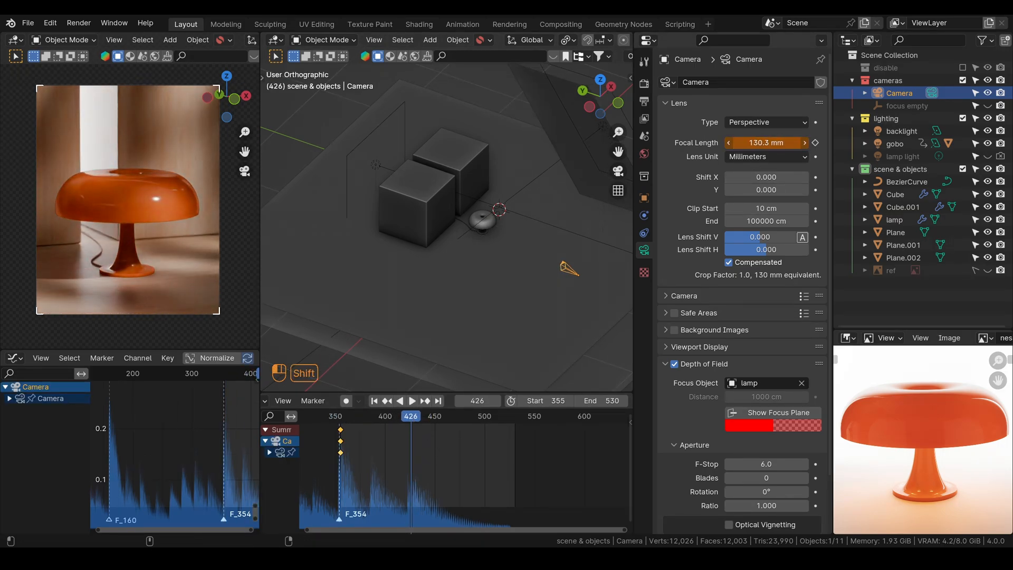
key("i")
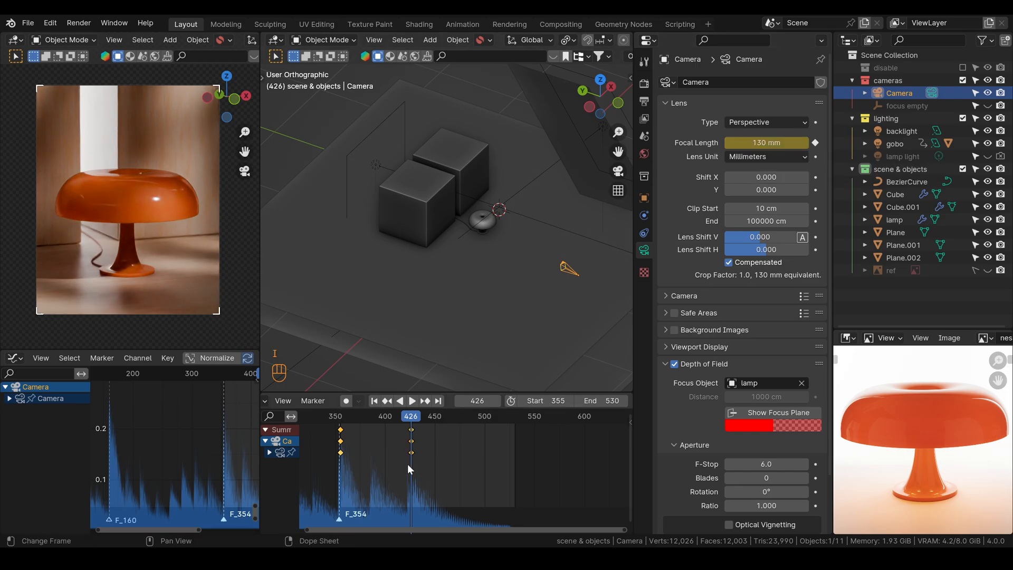
Change the interpolation mode of the focal length keyframes and play the animation to preview the zoom
key("t")
left_click(366, 467)
left_click(317, 416)
key("space")
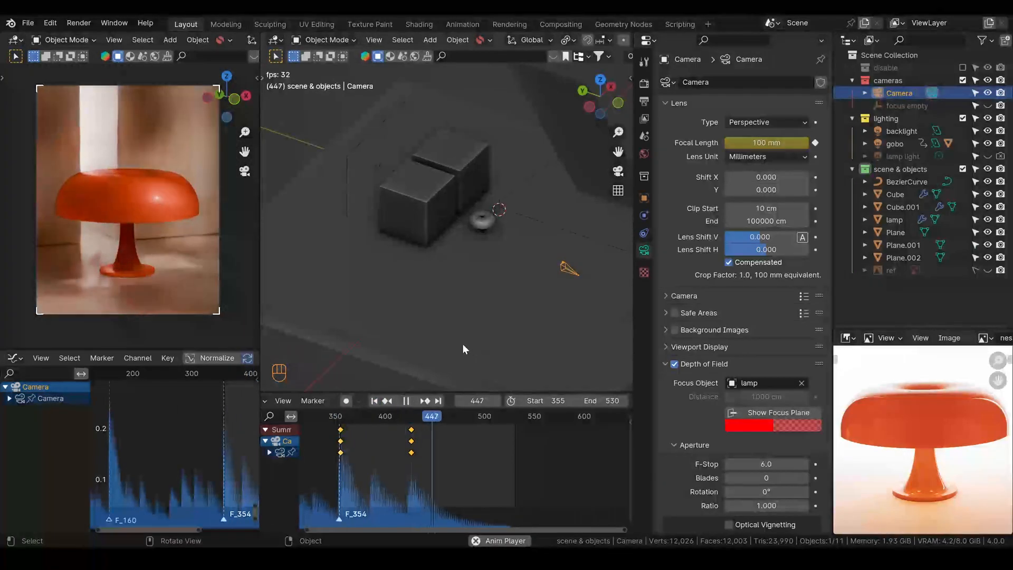
key("Escape")
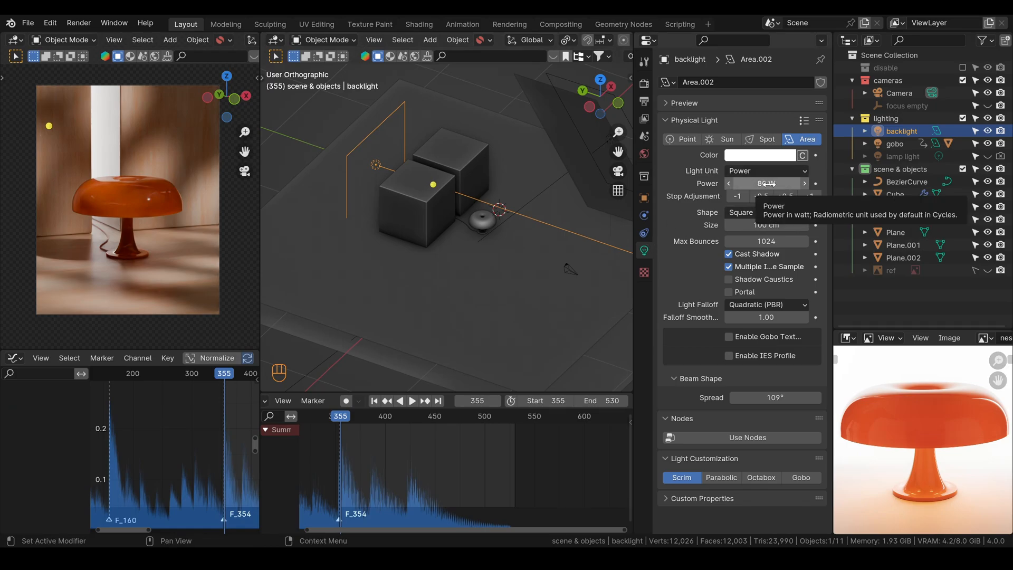
Keyframe the backlight's power at 80 W on frame 355 and at 0 W on frame 426
key("i")
left_click_drag(343, 419, 411, 416)
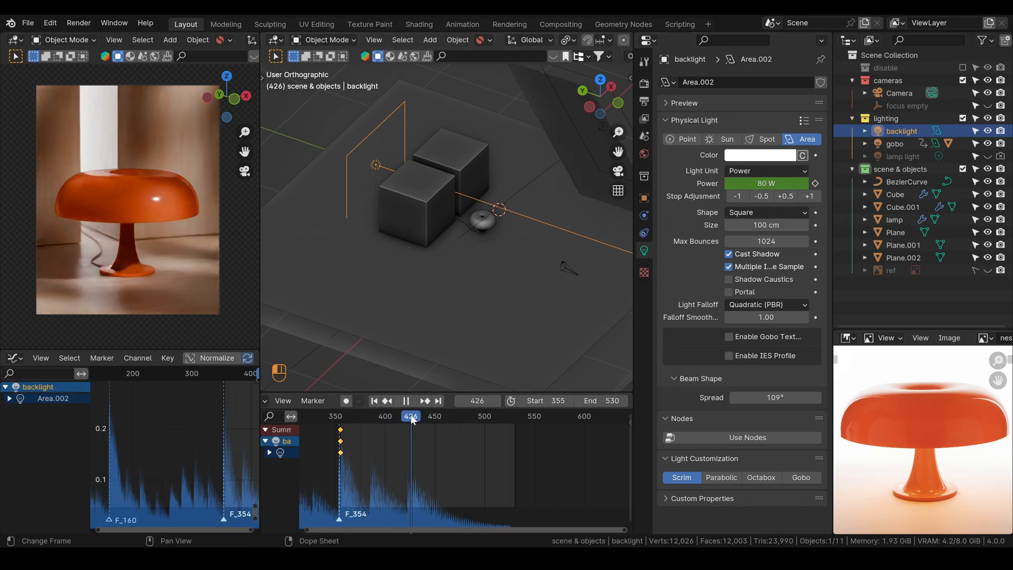
key("BackSpace")
key("i")
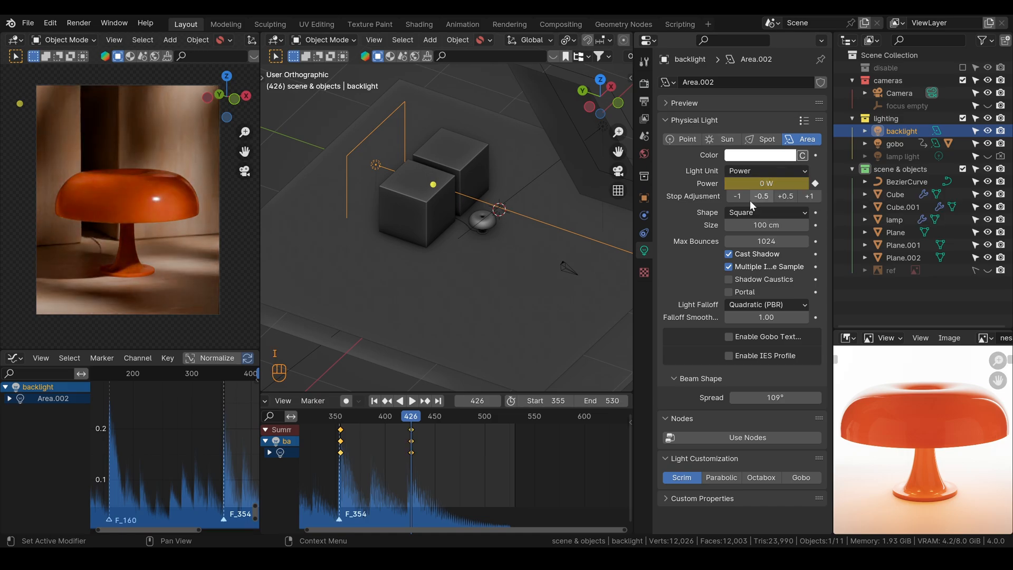
Set the backlight power keyframes' interpolation to Constant, scrub the change and return to frame 355
key("t")
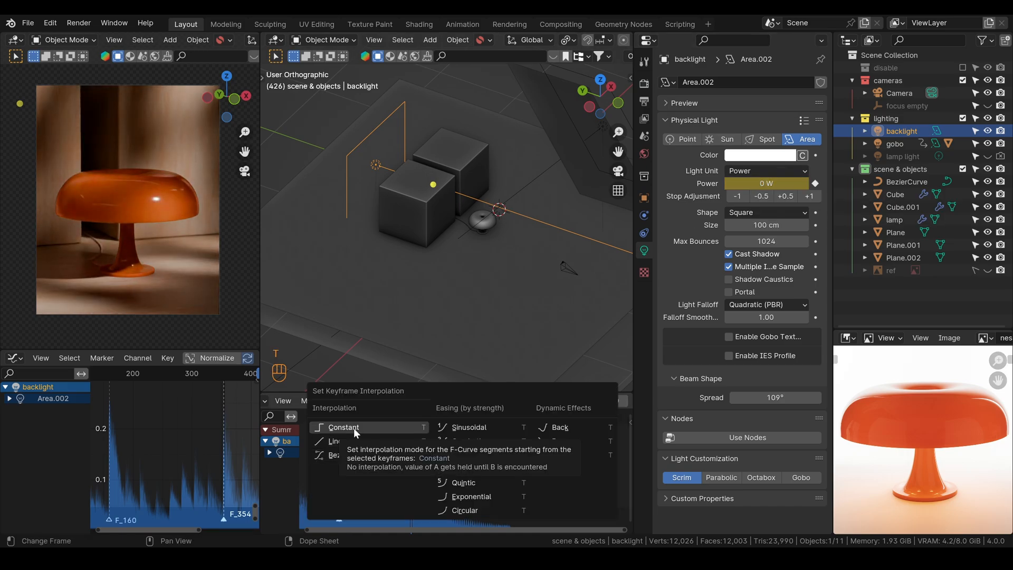
left_click(353, 429)
mouse_move(411, 420)
left_mouse_down()
mouse_move(372, 422)
mouse_move(404, 422)
mouse_move(391, 421)
left_mouse_up()
left_click(374, 401)
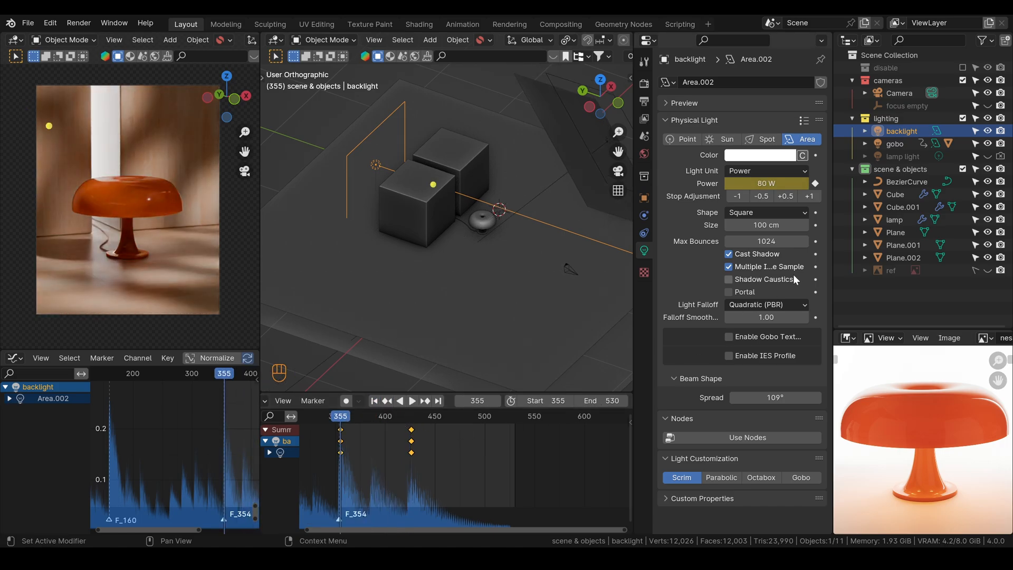
Enable the lamp light in the viewport and in renders, and set its power to 0 W
left_click(906, 157)
left_click(987, 157)
left_click(1000, 156)
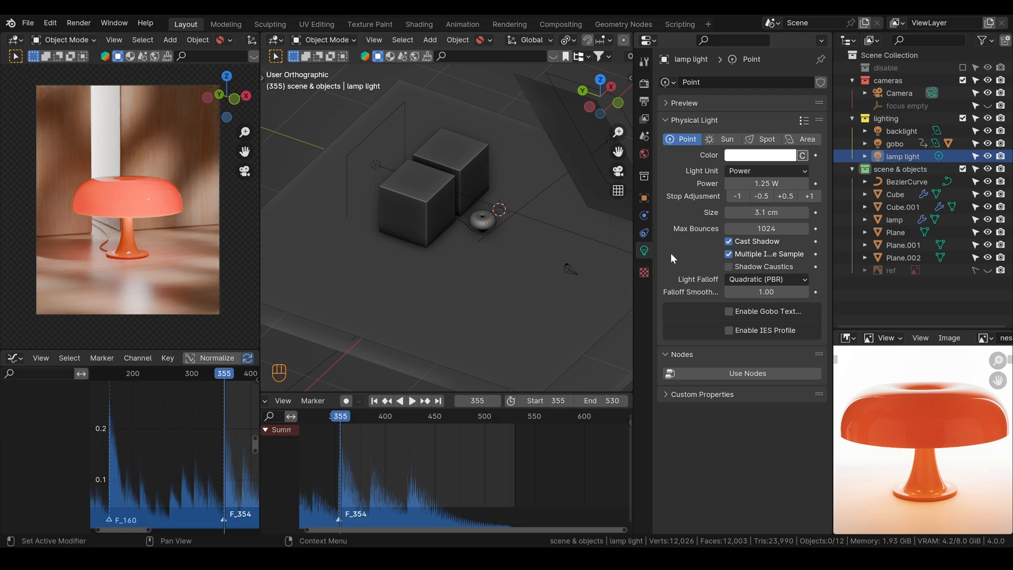
left_click(766, 183)
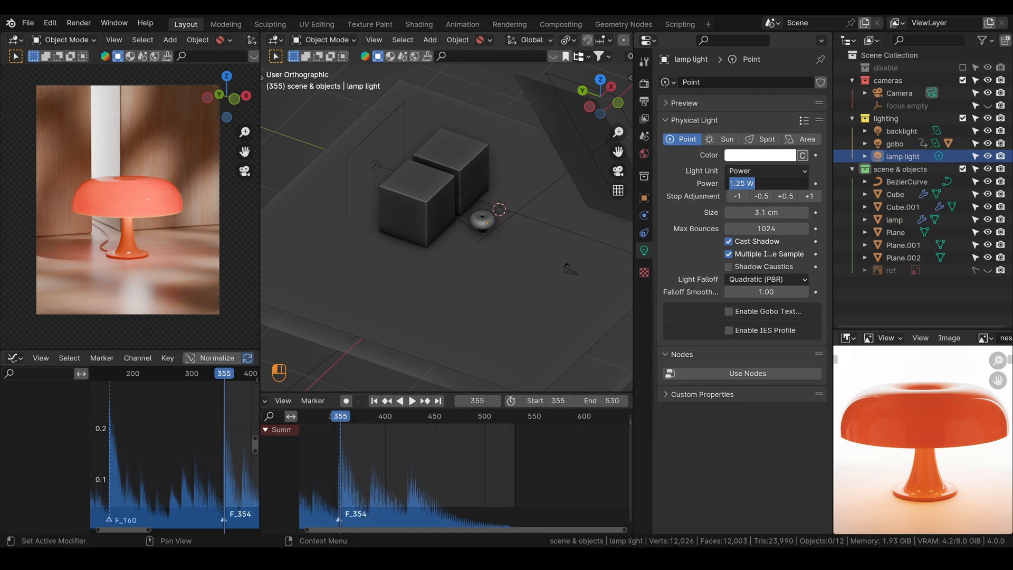
type("0")
key("Return")
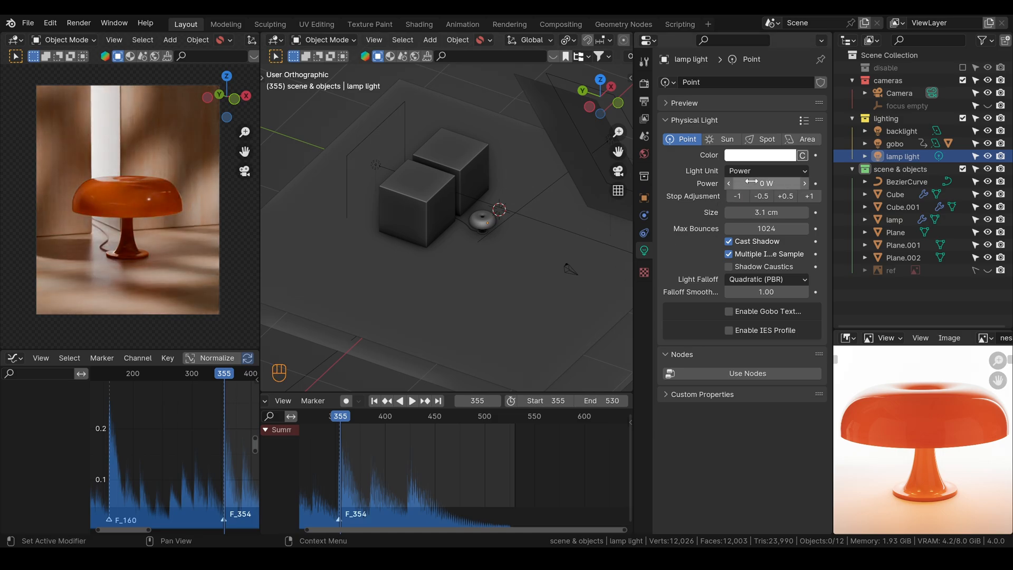
Keyframe the lamp light's power at 0 W on frame 355, move to the backlight's second keyframe at frame 426 and reselect the lamp light
key("i")
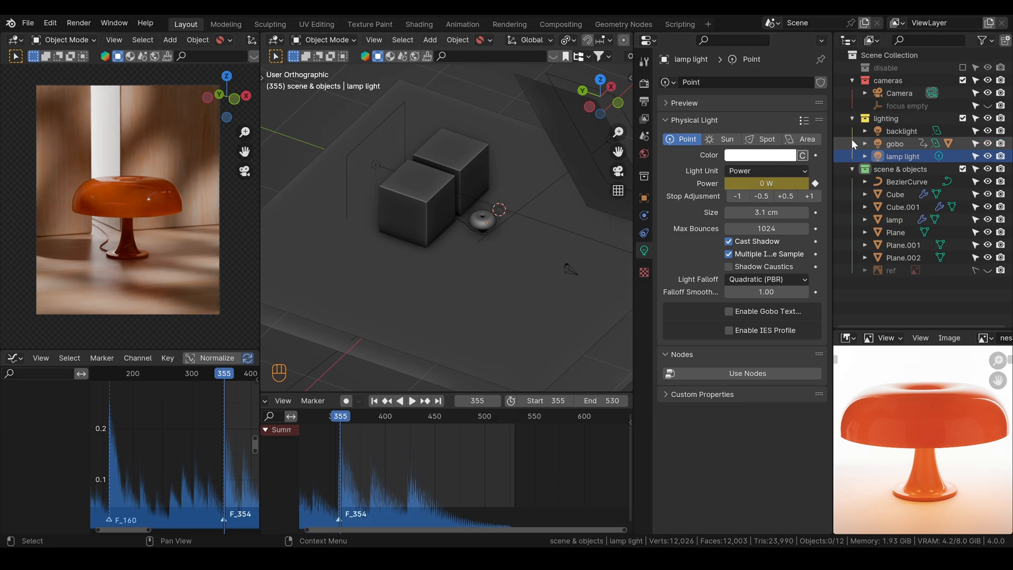
left_click(899, 130)
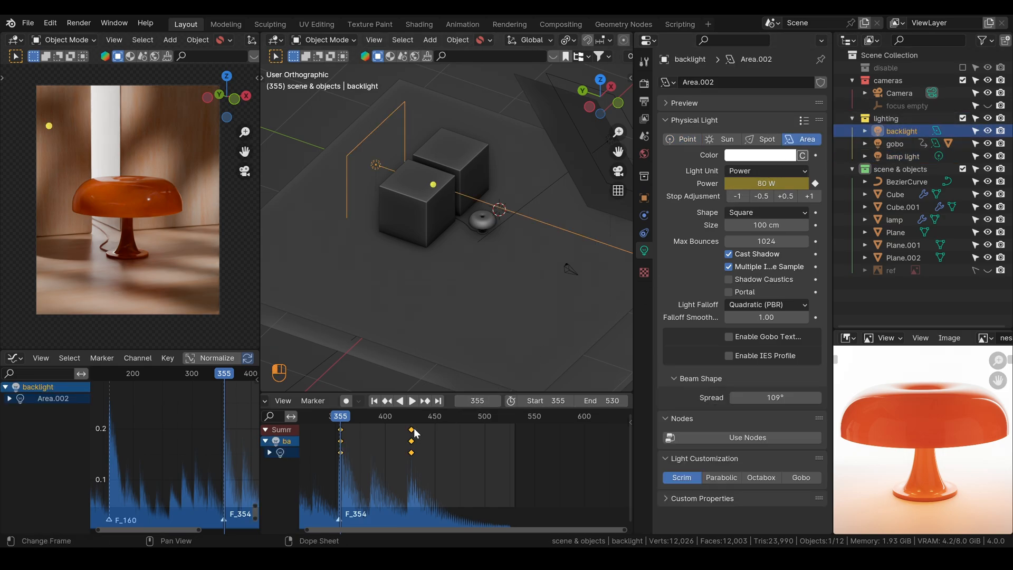
key("ctrl+g")
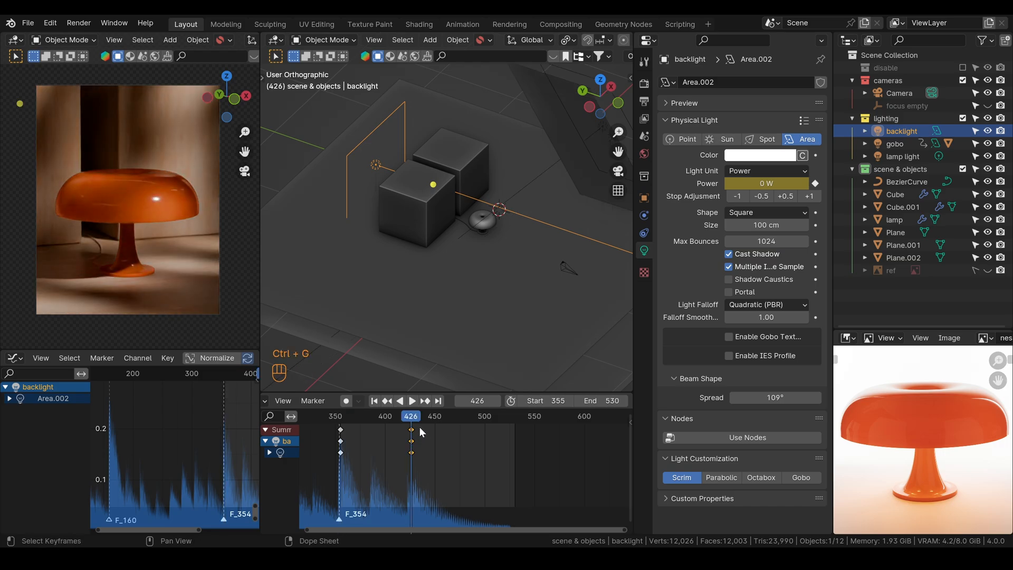
left_click(896, 157)
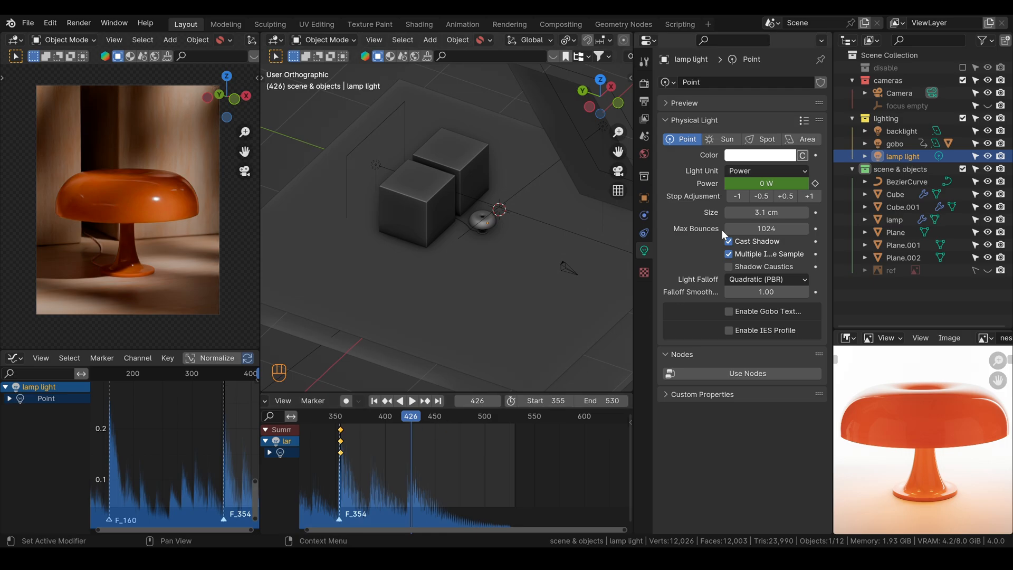
Try the lamp light's power at 1 W, 500 mW and 2 W, and half a stop below 2 W
left_click_drag(759, 183, 797, 183)
left_click(759, 183)
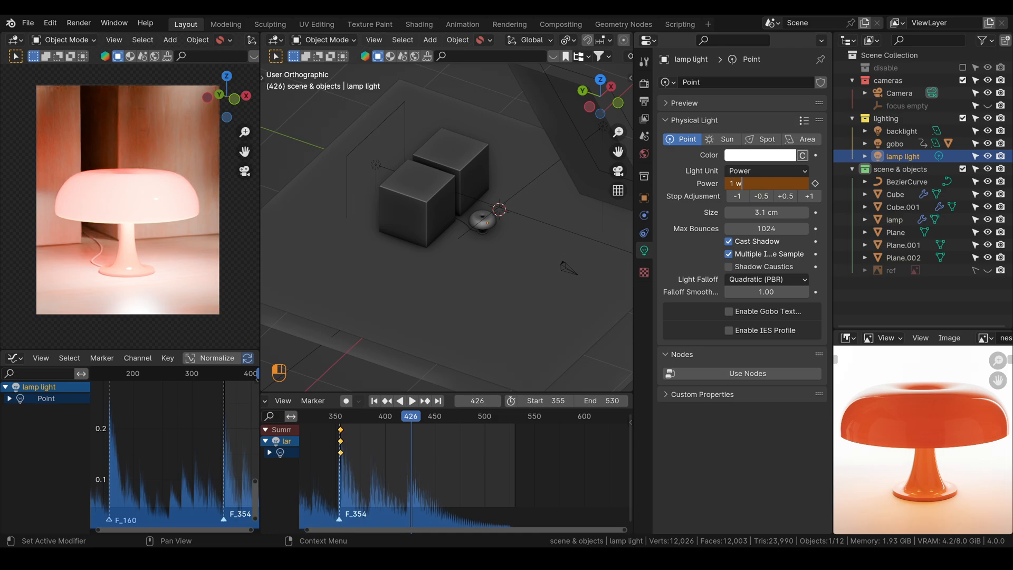
type("1 w")
key("Return")
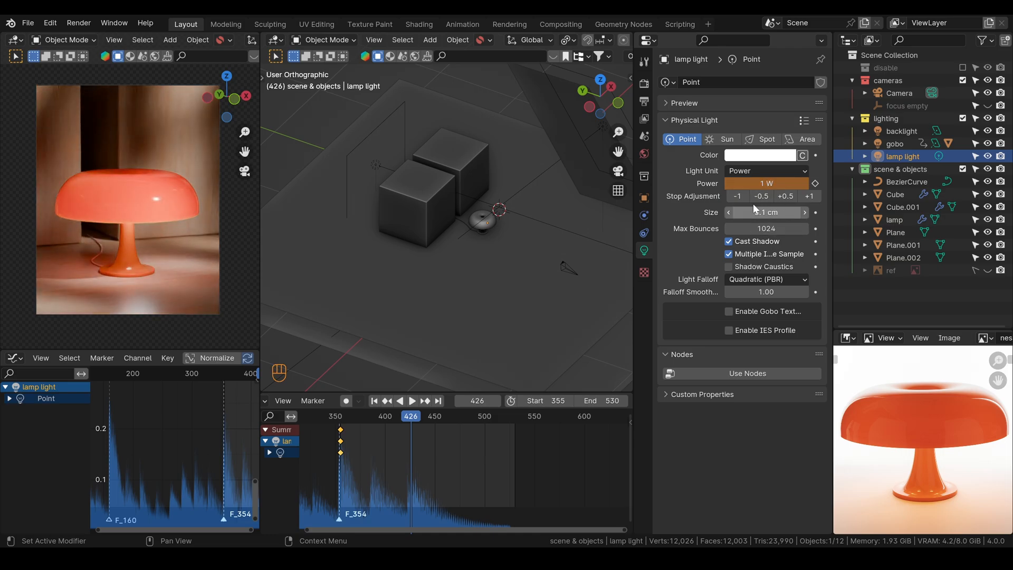
left_click(737, 197)
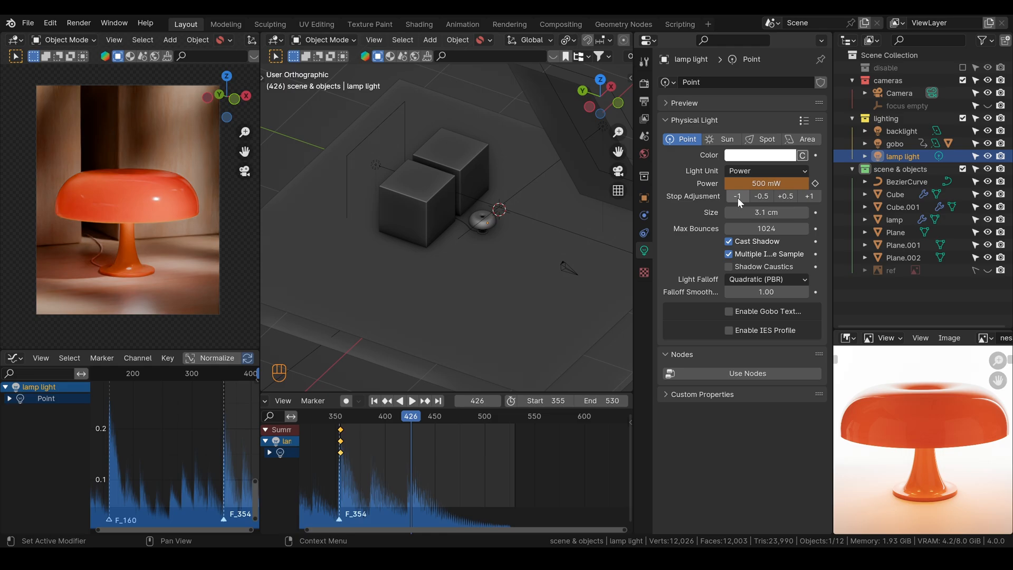
left_click(807, 196)
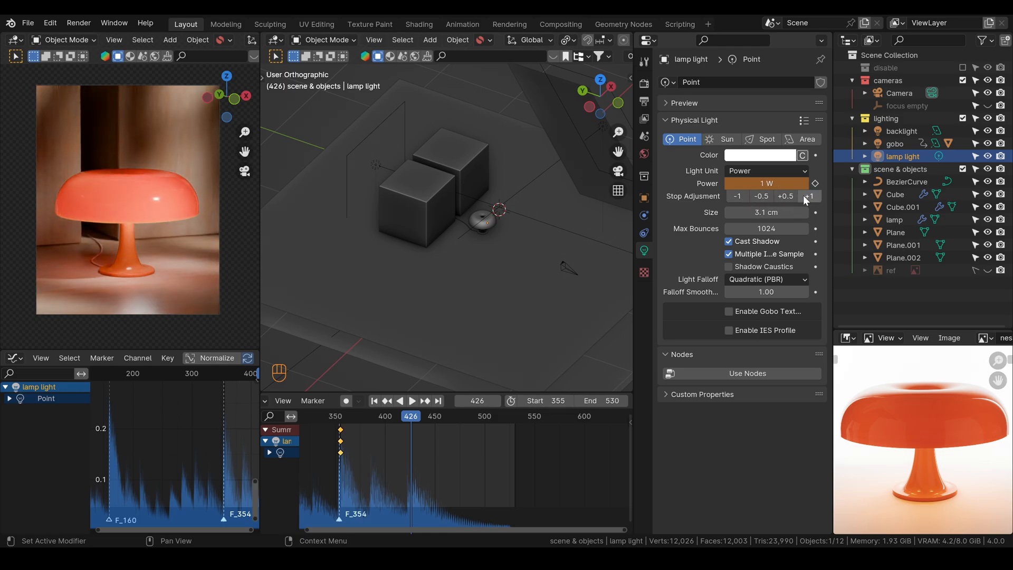
left_click(805, 197)
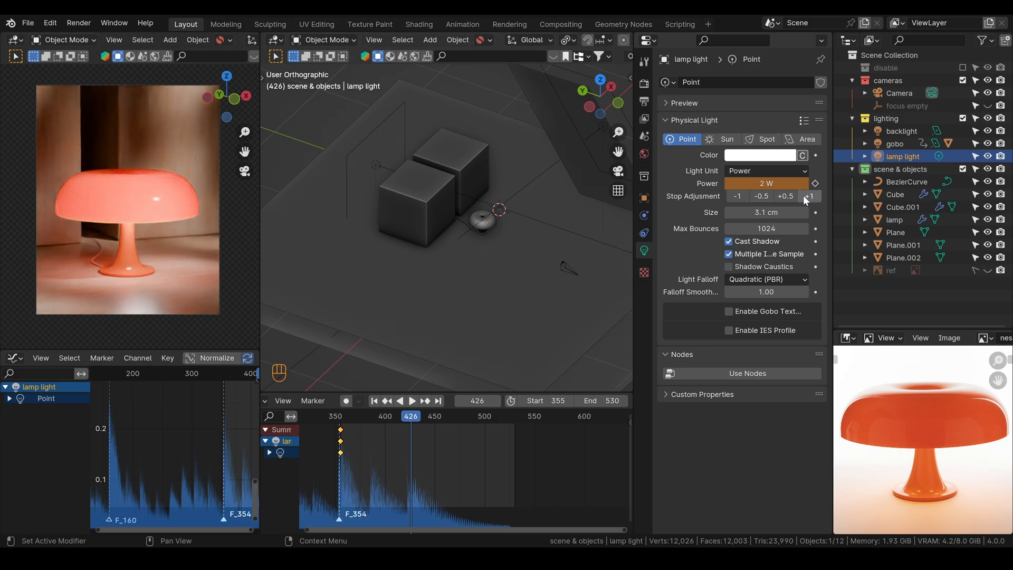
left_click(752, 196)
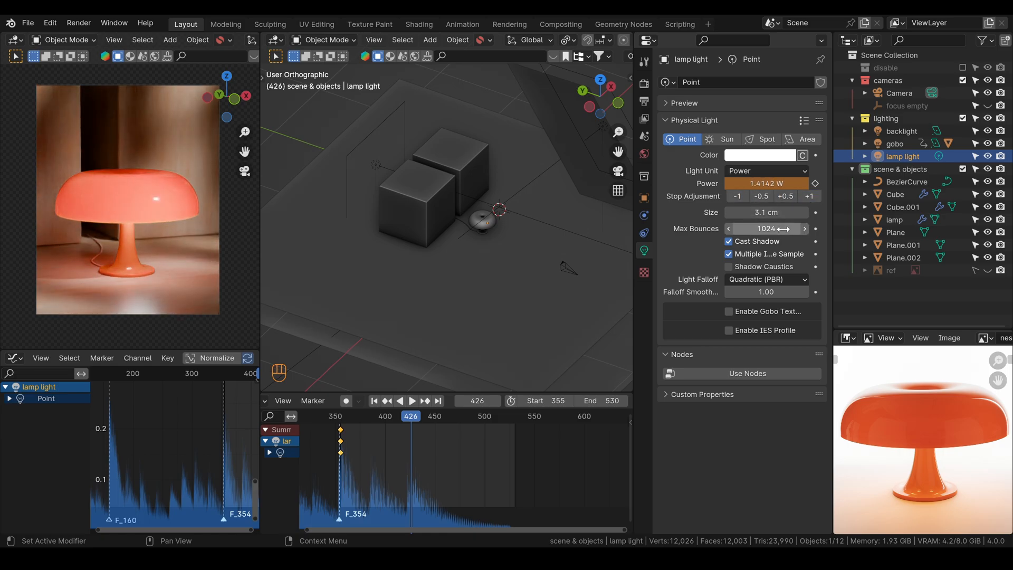
Set the lamp light's power to 1.25 W and keyframe it on frame 426
left_click(766, 183)
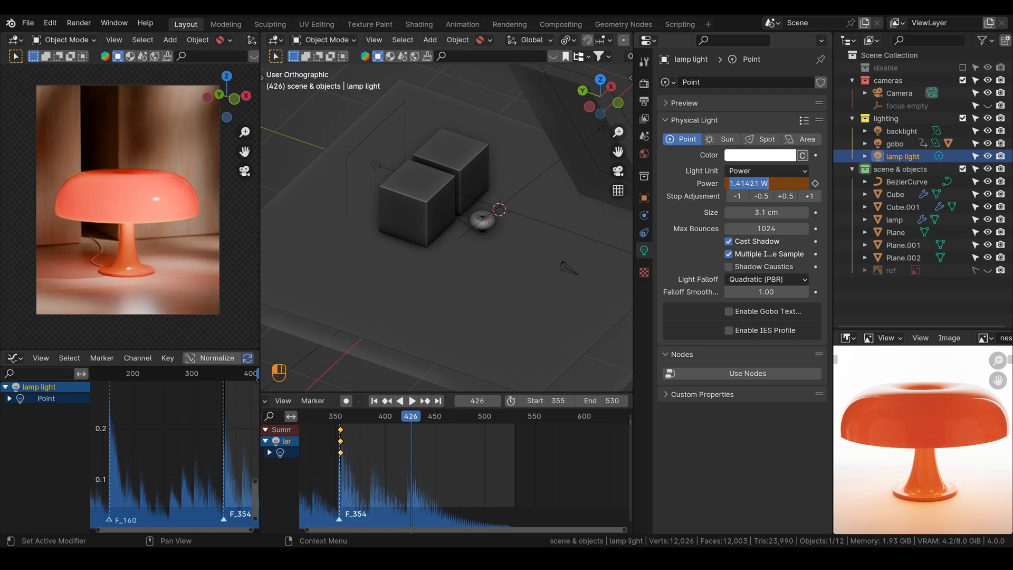
type("1.25")
key("Return")
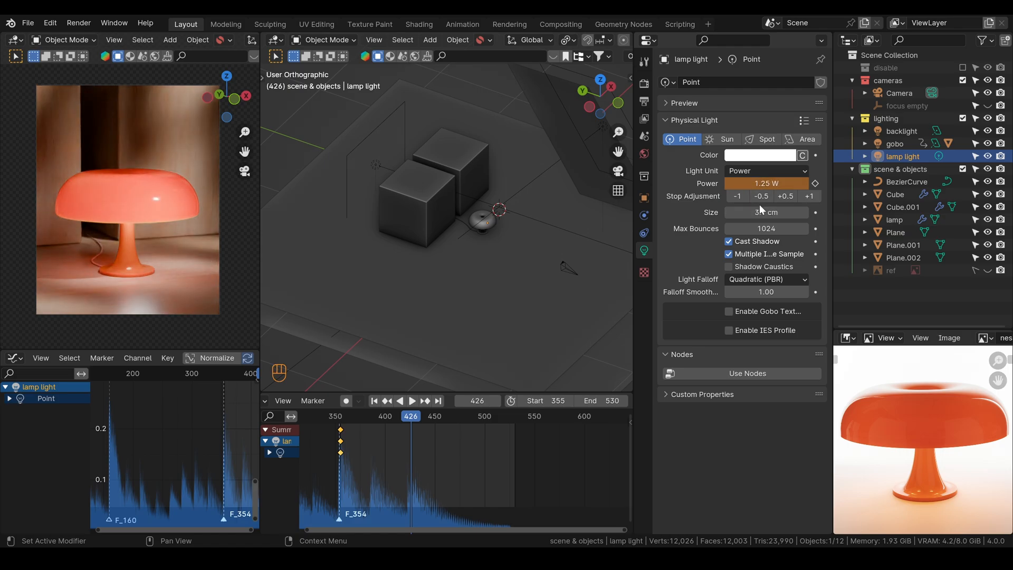
key("i")
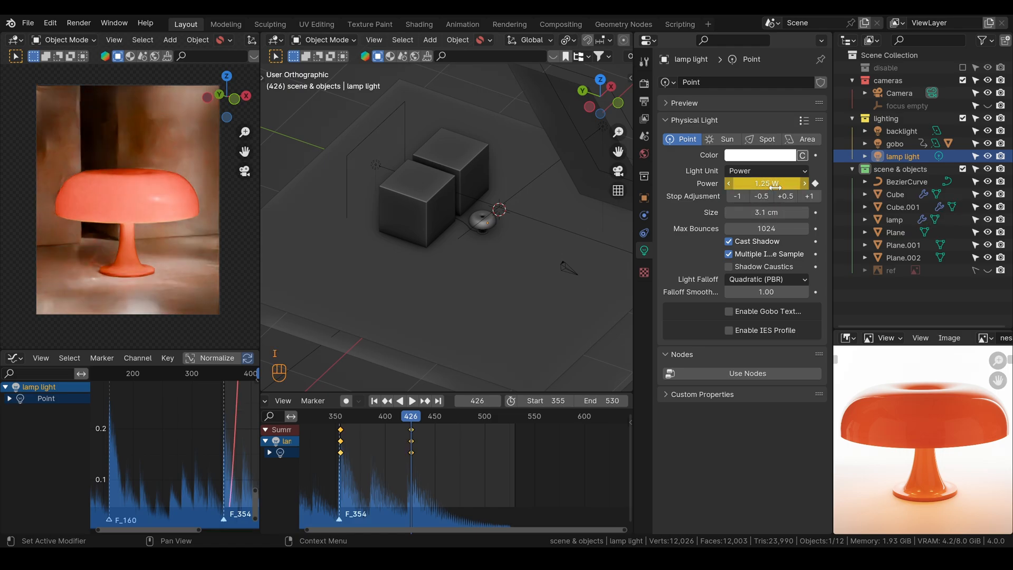
Set the lamp light power keyframes' interpolation to Constant and return to frame 355
key("t")
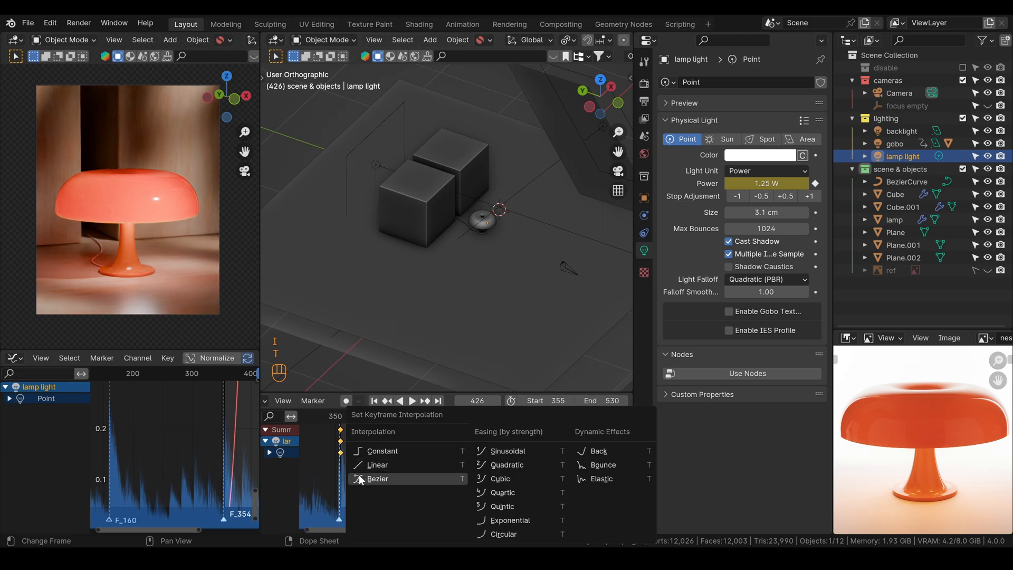
left_click(362, 452)
left_click(376, 402)
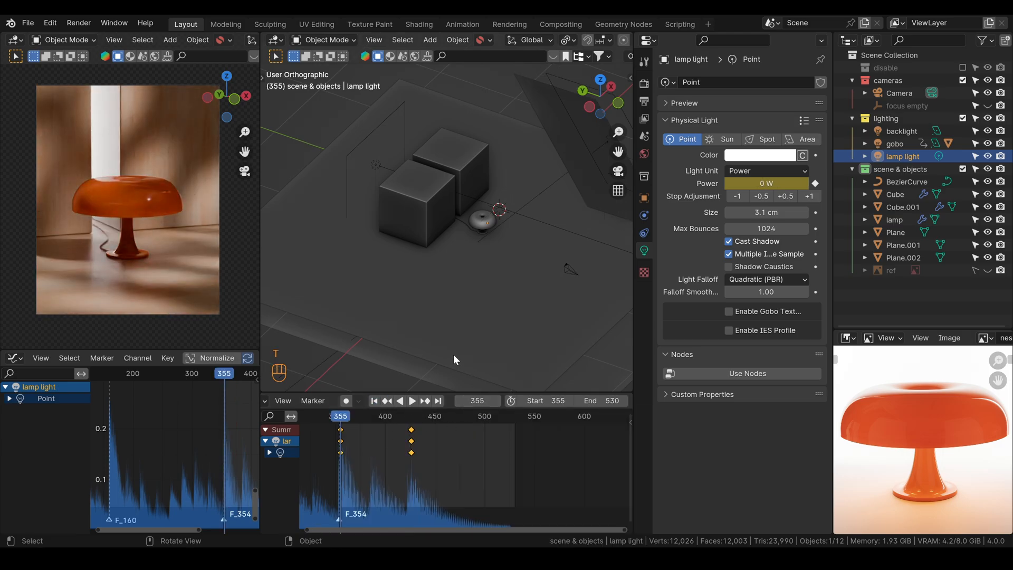
Play the animation from frame 355 to preview the lamp light switching on, and save the file
key("space")
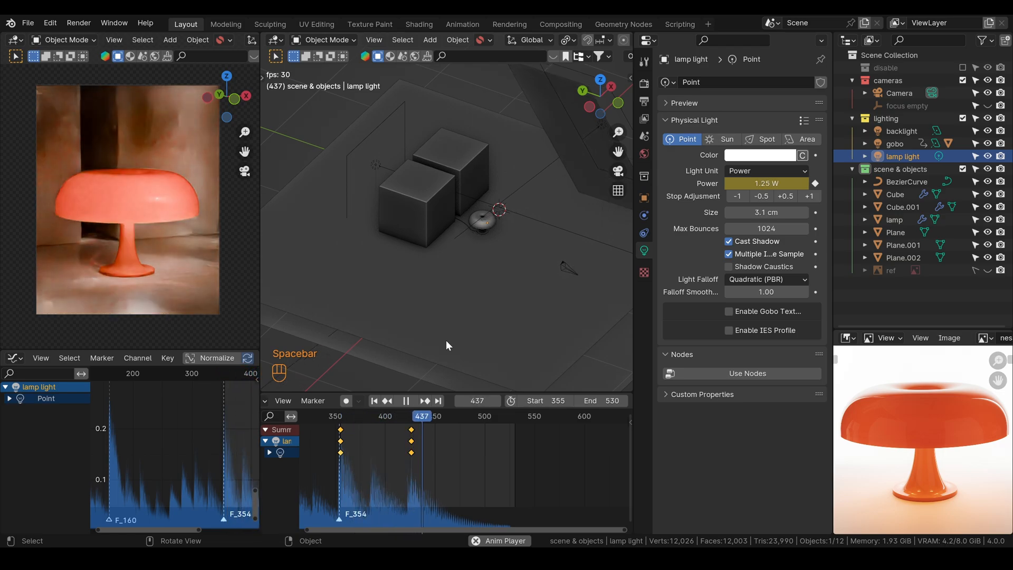
key("space")
left_click(374, 400)
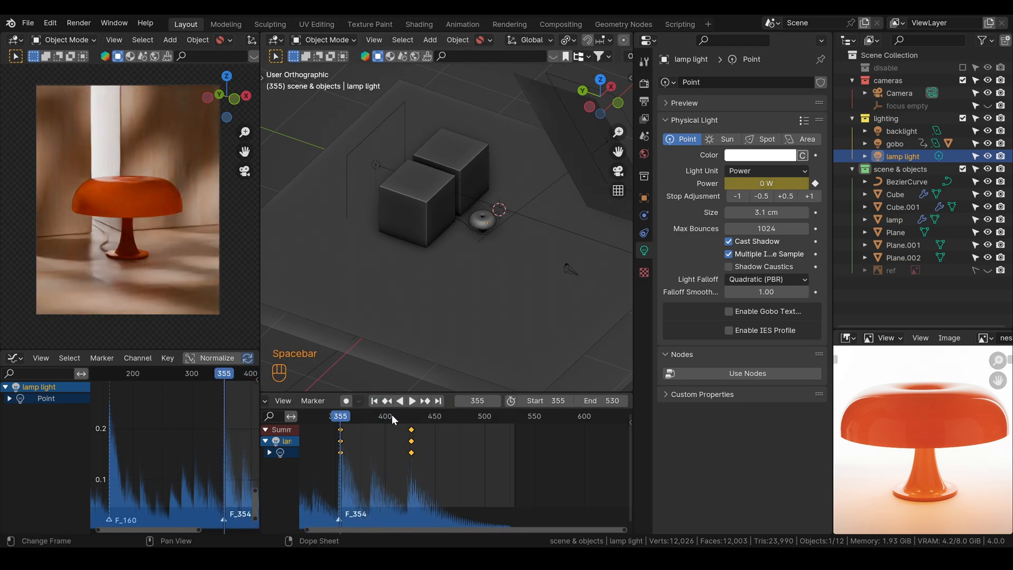
key("ctrl+s")
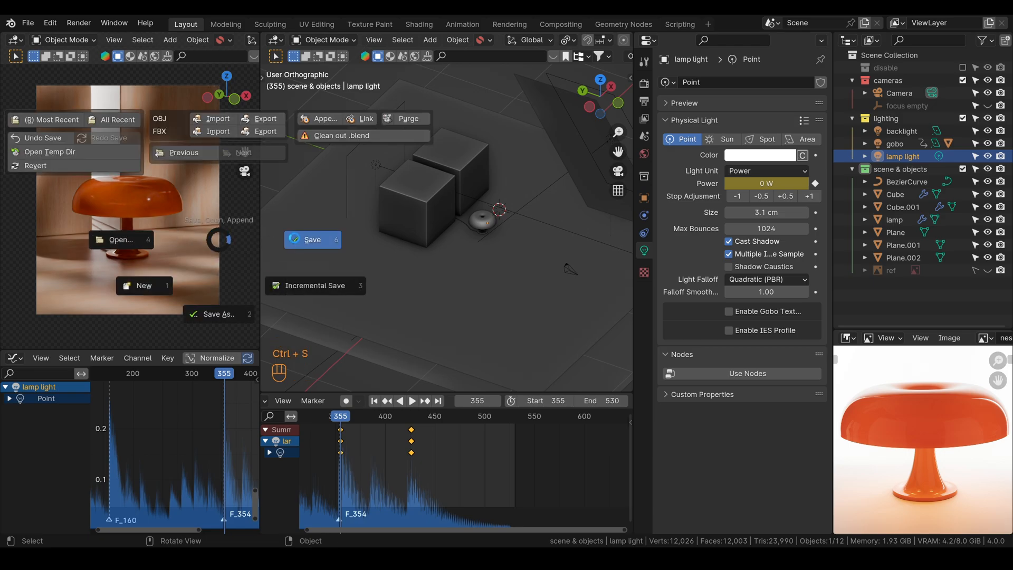
left_click(311, 240)
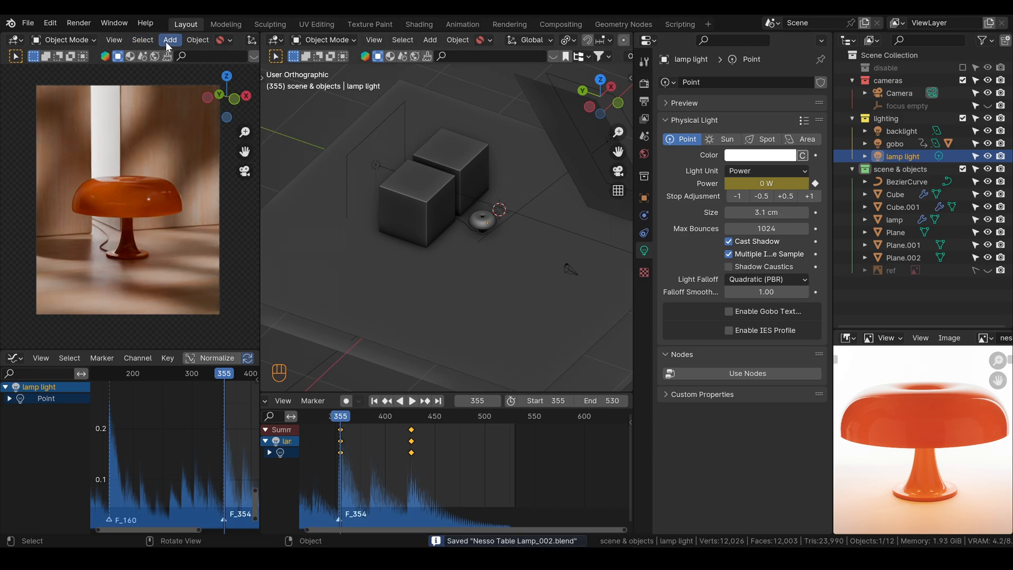
Switch the camera view to Material Preview shading and look through the scene's render settings
scroll(169, 41, "right", 5)
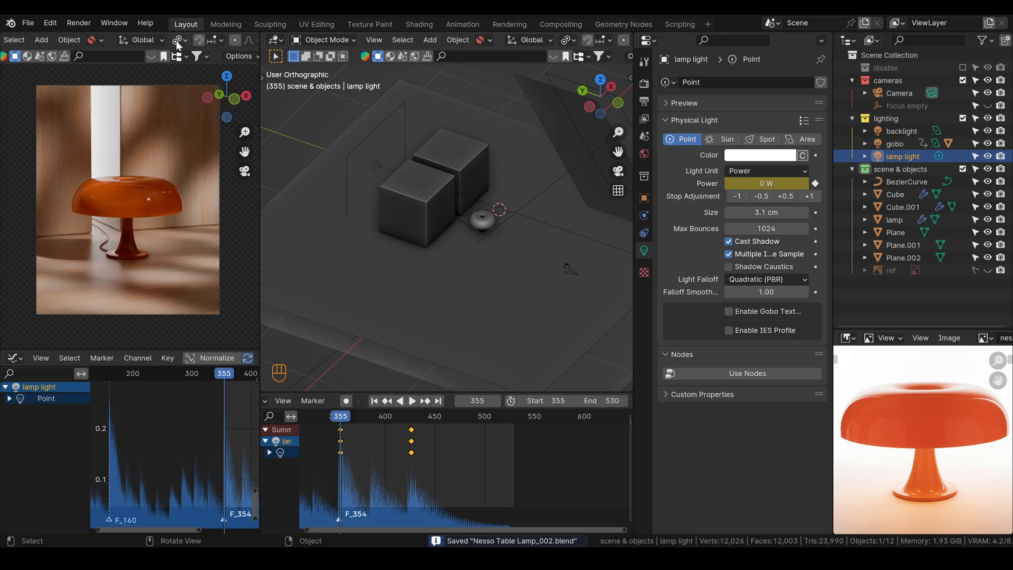
scroll(175, 40, "right", 8)
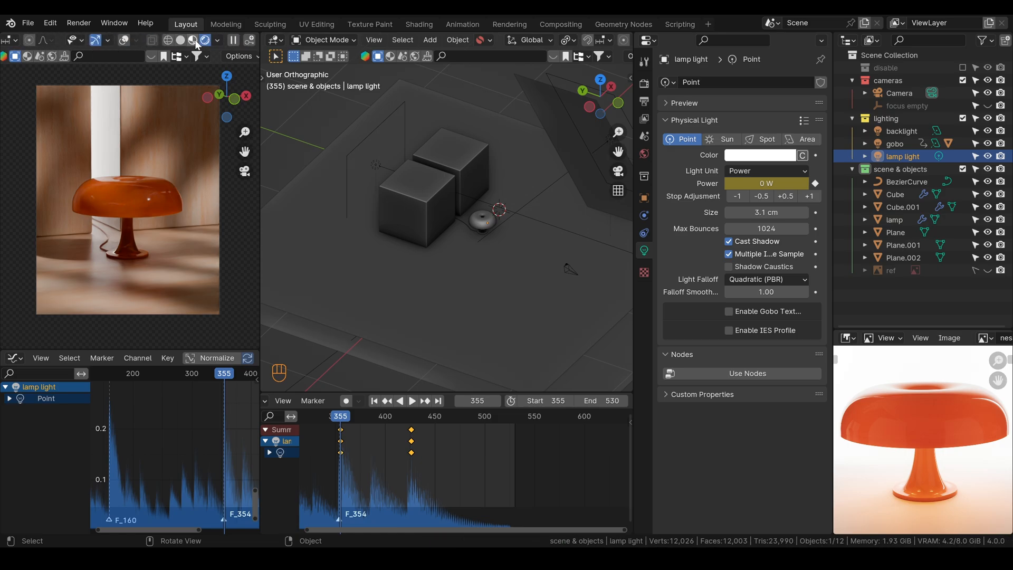
key("z")
key("2")
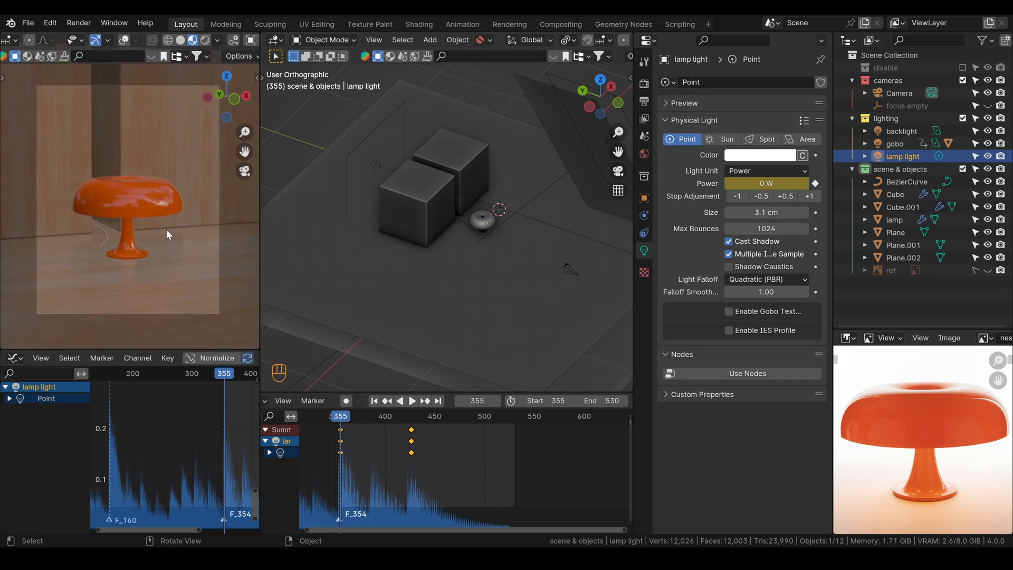
left_click(646, 102)
left_click(643, 86)
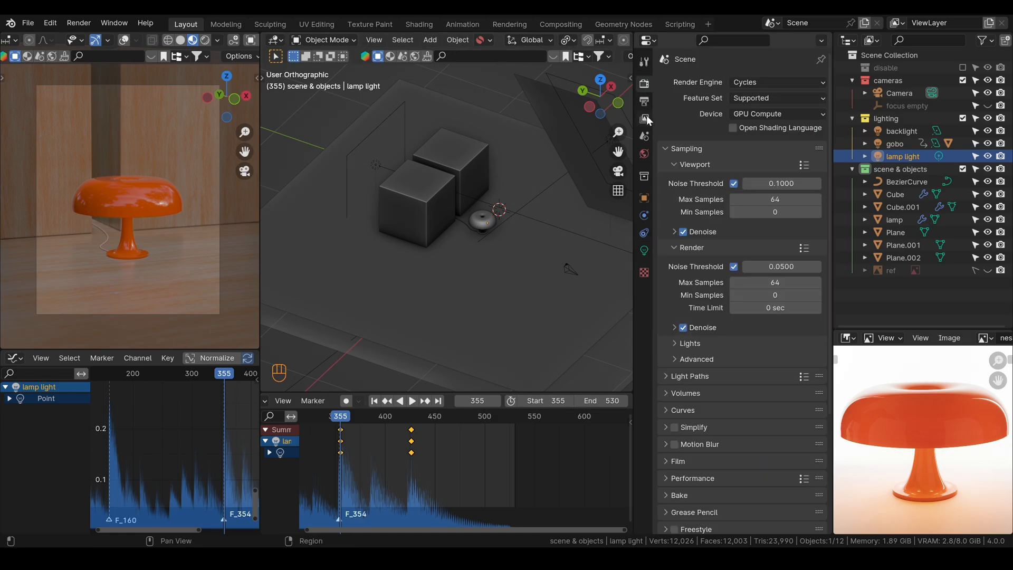
left_click(645, 124)
left_click(645, 83)
scroll(711, 264, "down", 3)
scroll(711, 264, "up", 3)
Switch the camera view to Rendered shading and set the render engine to EEVEE
left_click(204, 40)
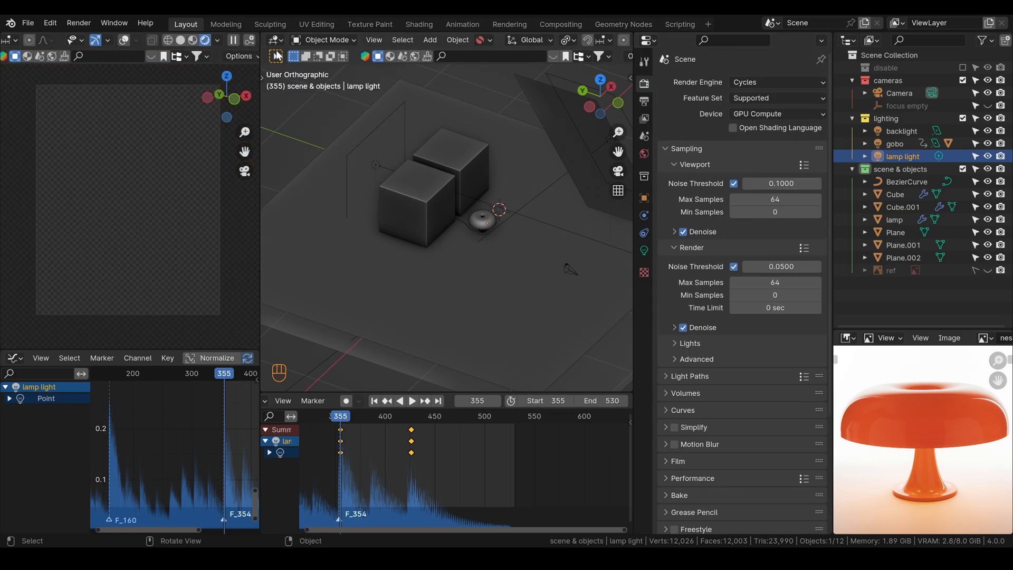
left_click(777, 83)
left_click(746, 98)
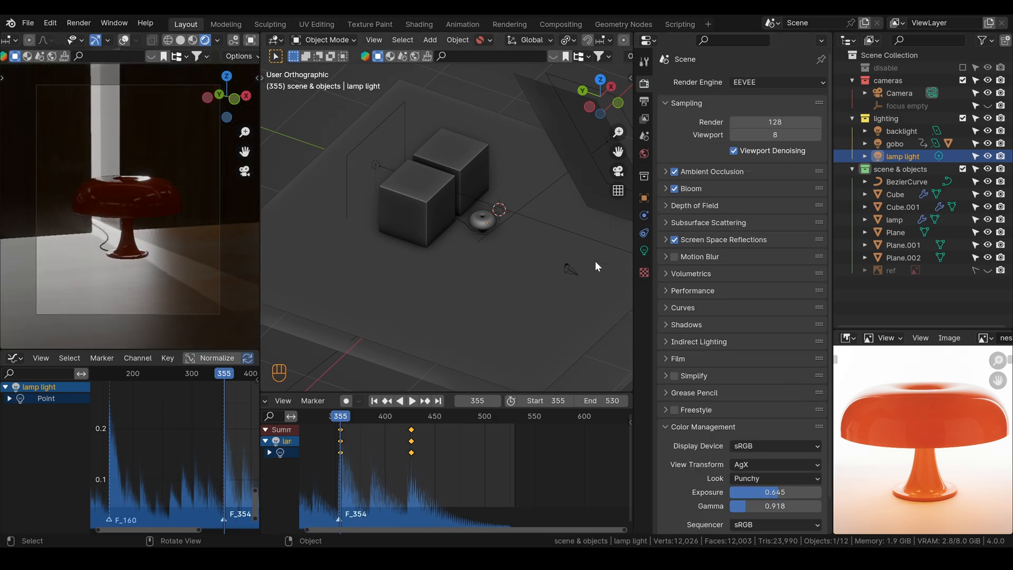
Preview the lit lamp in EEVEE around frame 436 and scrub back to frame 355
left_click(421, 417)
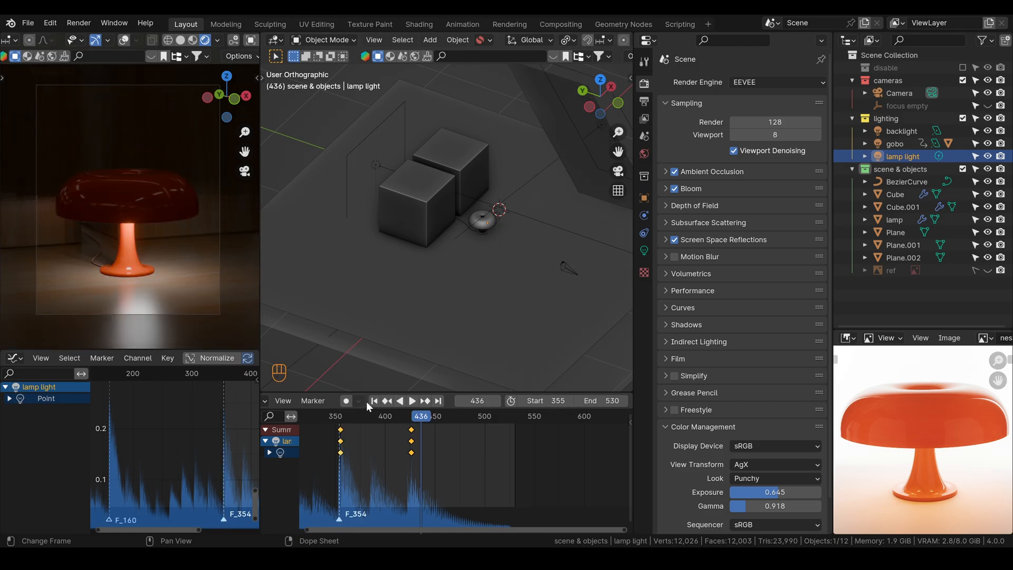
key("shift+Left")
key("space")
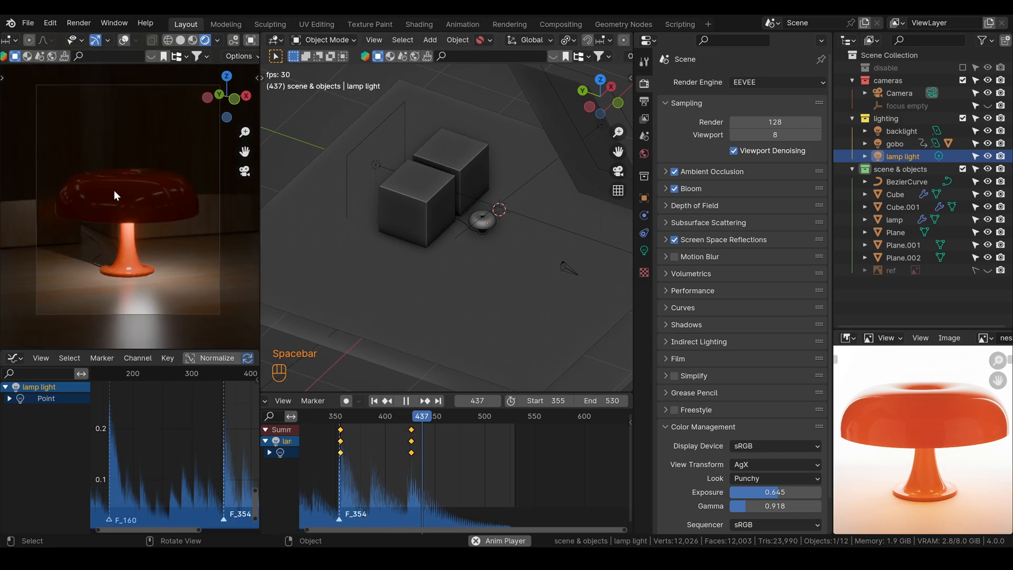
key("space")
left_click_drag(441, 419, 341, 422)
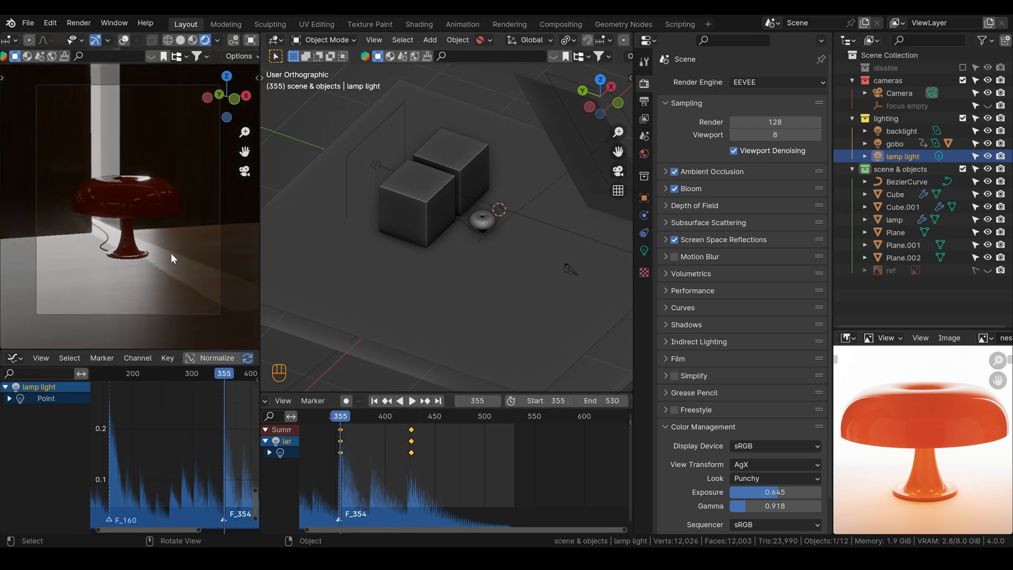
Play the animation from frame 355 in EEVEE, return to the start and set the render engine to Cycles
key("space")
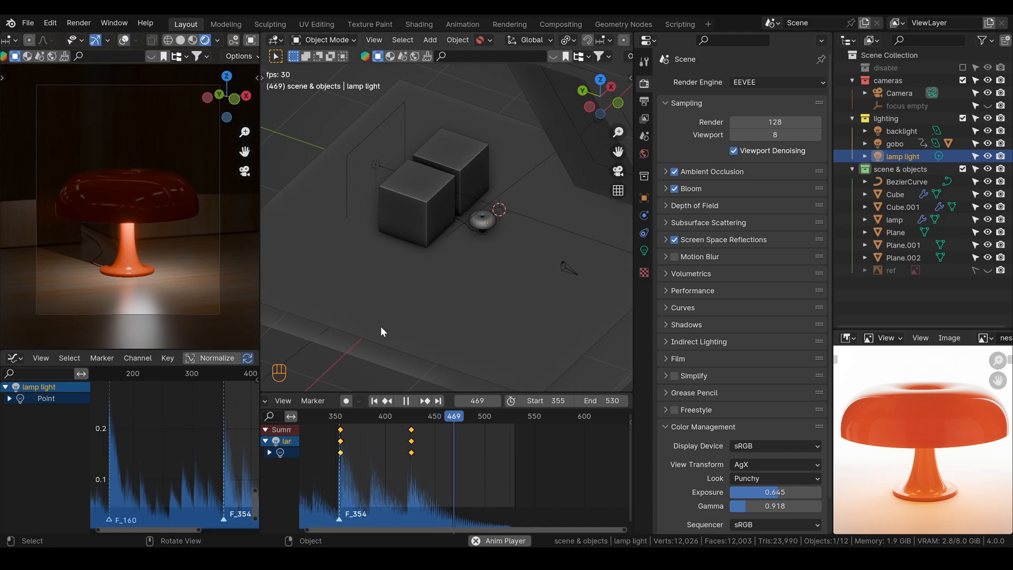
key("space")
left_click(374, 401)
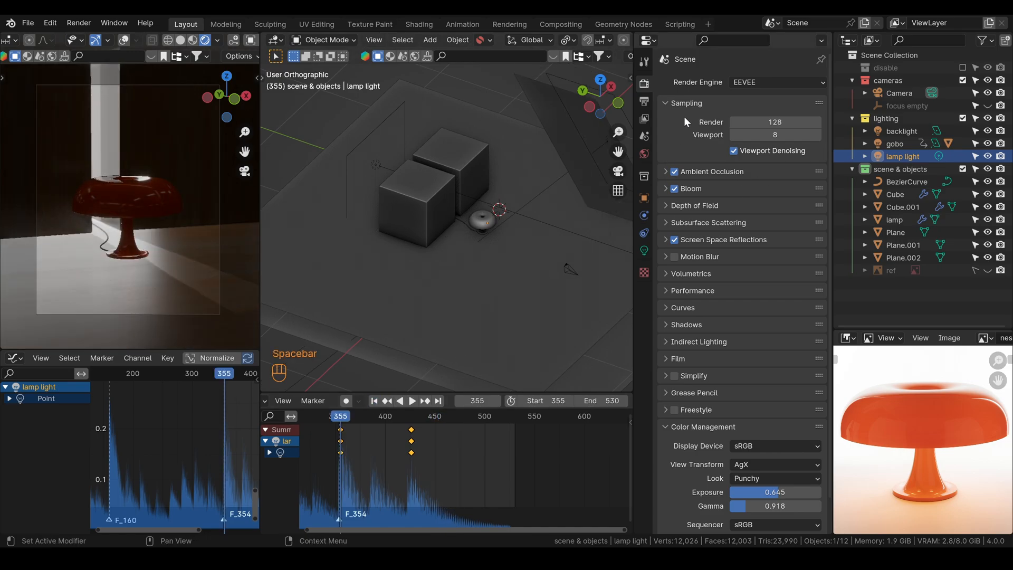
left_click(743, 82)
left_click(748, 126)
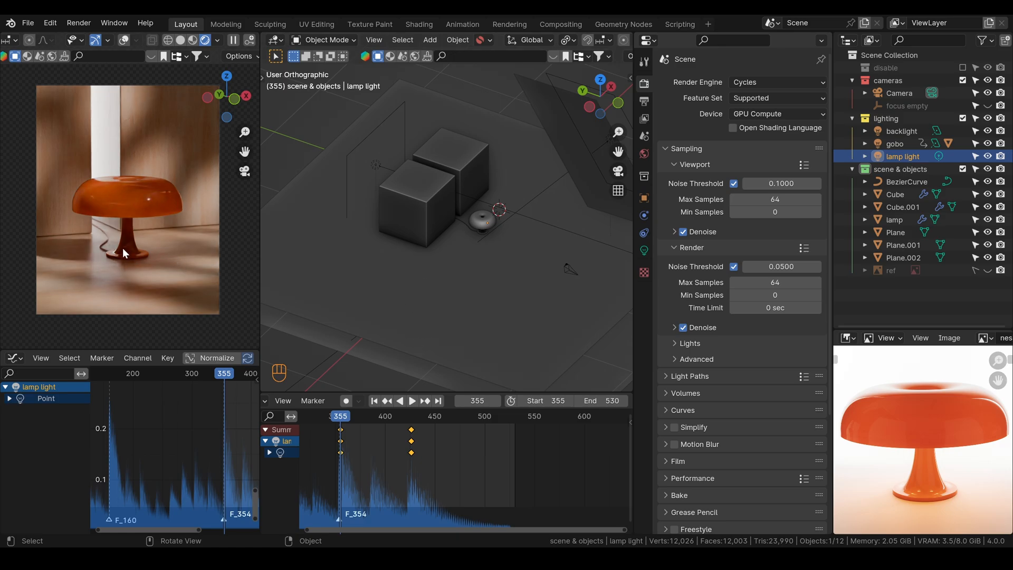
Examine the lamp's base and stem up close in the rendered camera view, and return to the full frame
key("q")
left_click(50, 244)
scroll(144, 268, "up", 10)
middle_click_drag(144, 268, 147, 221, "shift")
left_click(147, 221)
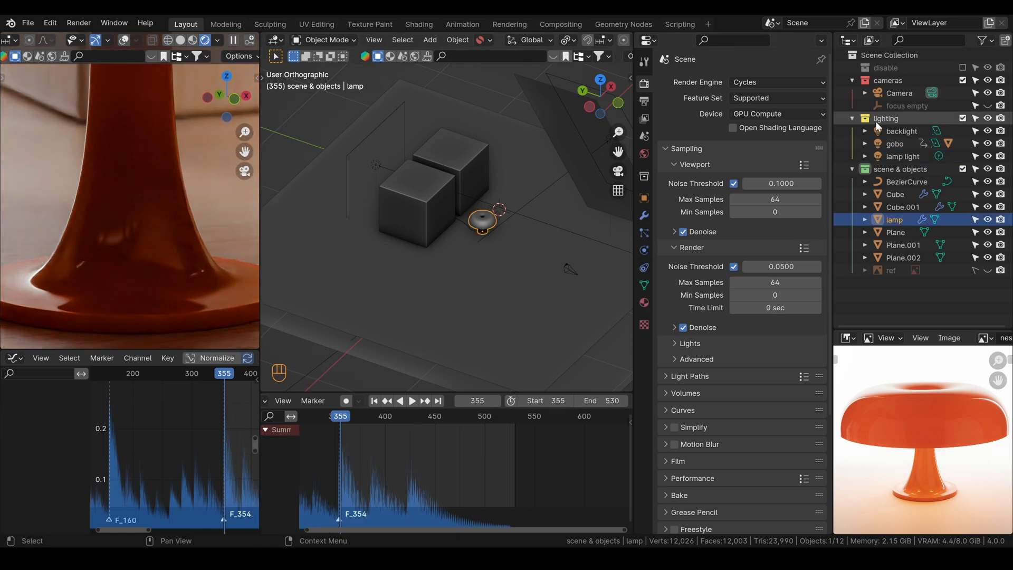
scroll(159, 248, "down", 8)
left_click_drag(160, 249, 148, 239)
middle_click_drag(149, 239, 158, 300, "shift")
Set the world environment's strength to 0.3
left_click(644, 154)
left_click_drag(770, 174, 749, 174)
key("KP_2")
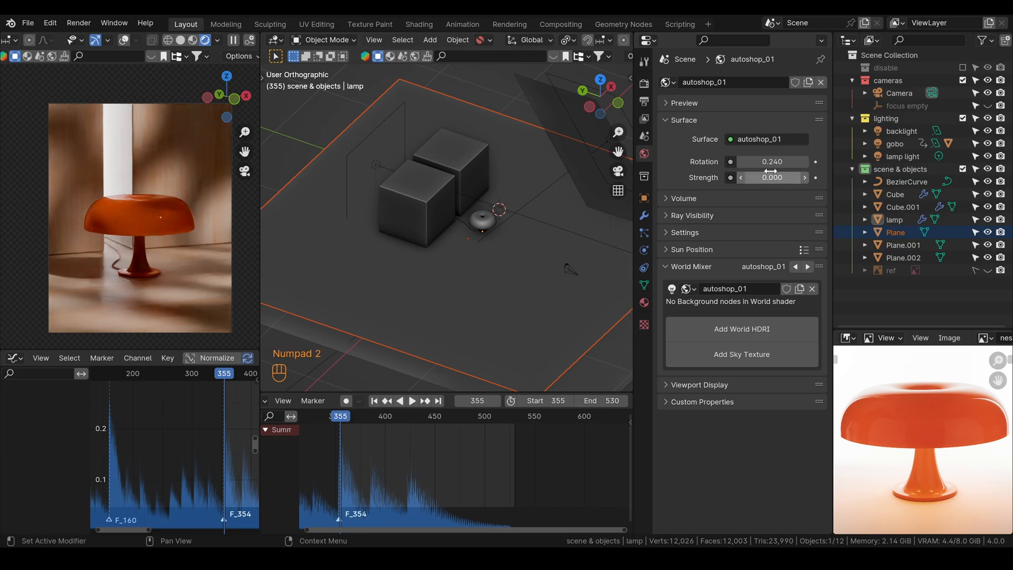
left_click(770, 173)
type(".3")
key("Return")
Select the gobo light, show its light settings and preview the lighting change up to frame 445
scroll(551, 165, "down", 3)
left_click(551, 166)
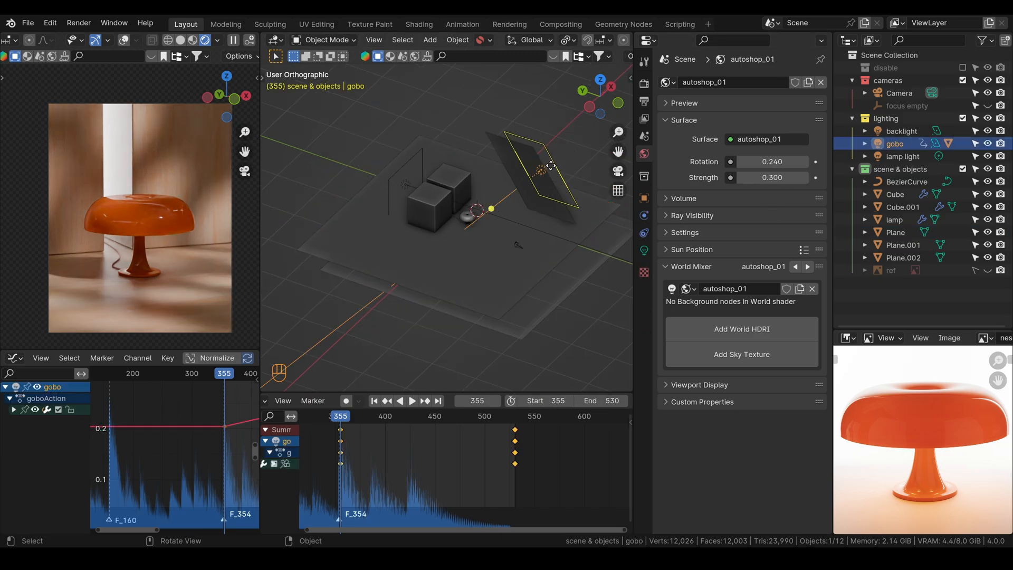
left_click(644, 250)
key("space")
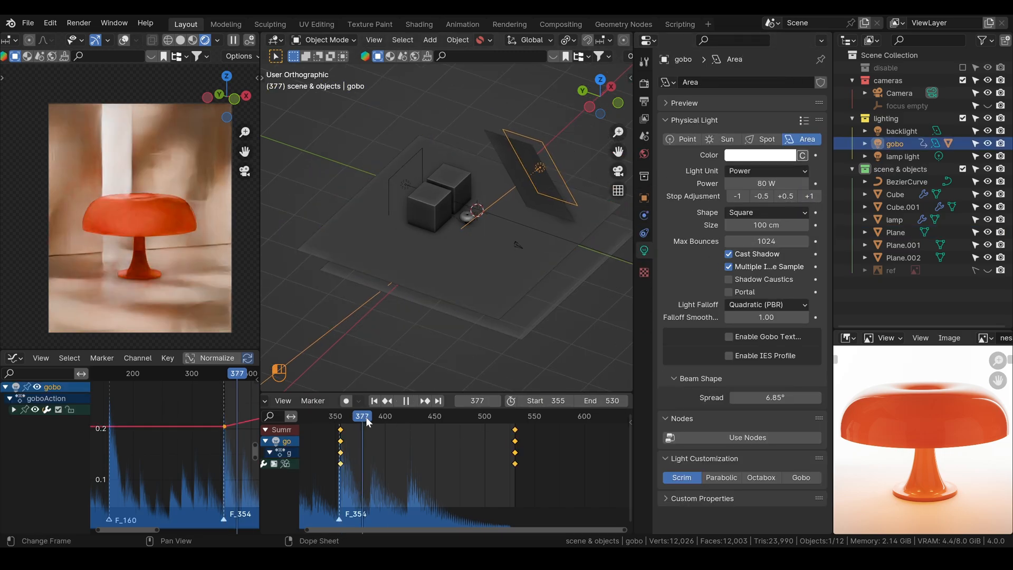
left_click_drag(366, 417, 430, 425)
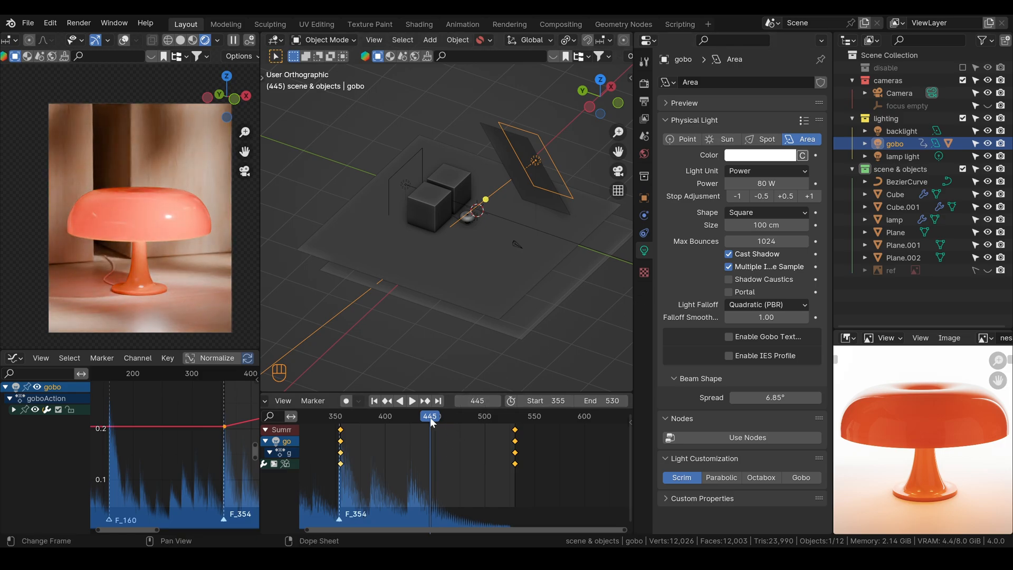
Keyframe the backlight's power at 113.14 W on frame 355 and set the gobo light's power to 56.569 W
key("shift+Left")
left_click(405, 182)
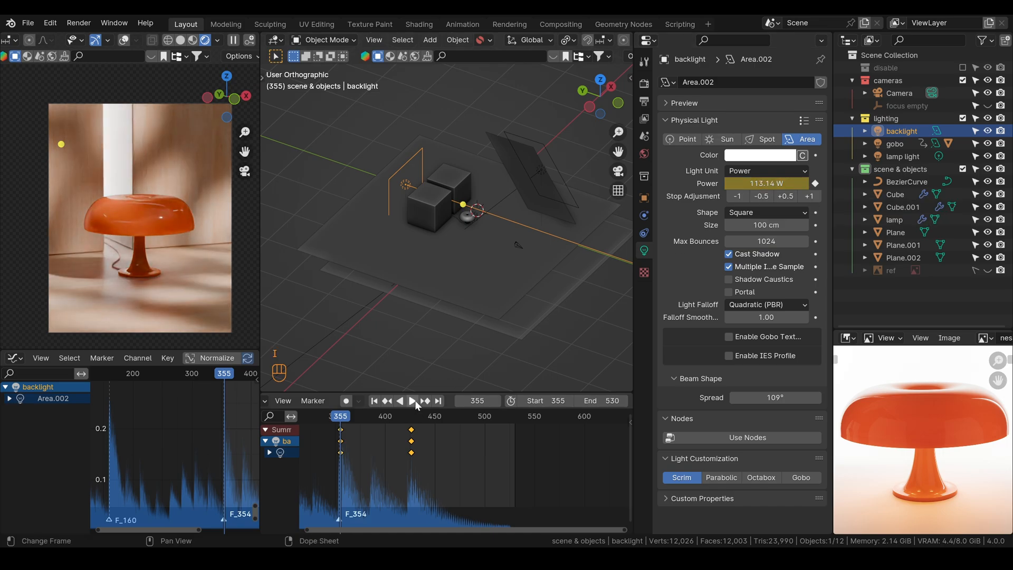
left_click(540, 169)
key("space")
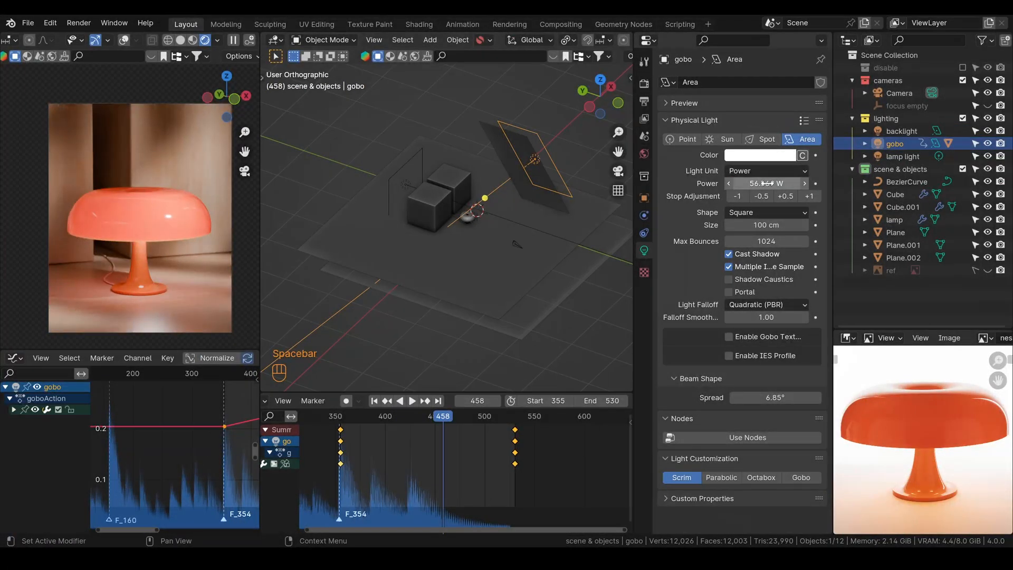
key("space")
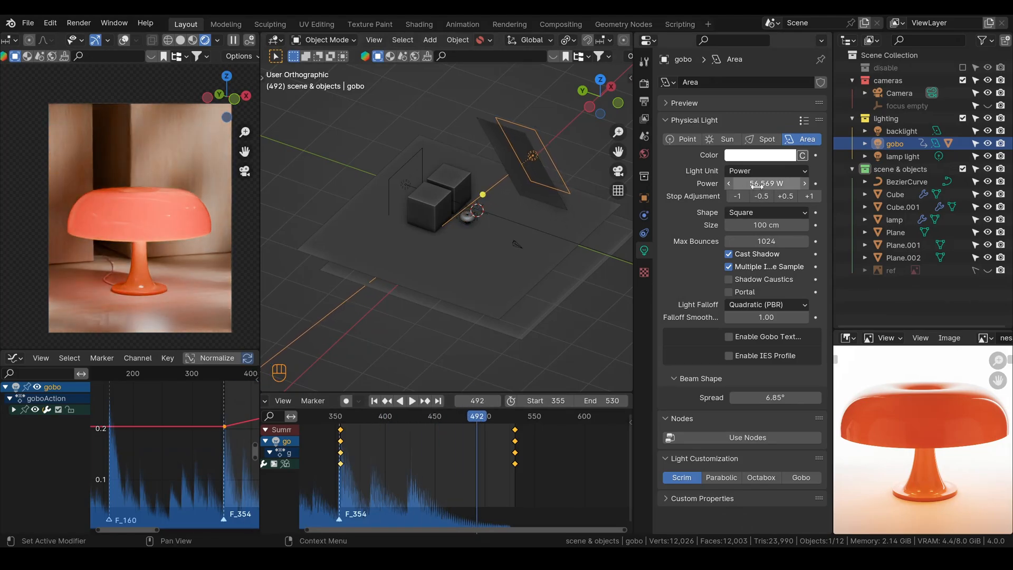
Try a gobo light power of 0 W at frame 492, undo it and scrub back to frame 395
key("BackSpace")
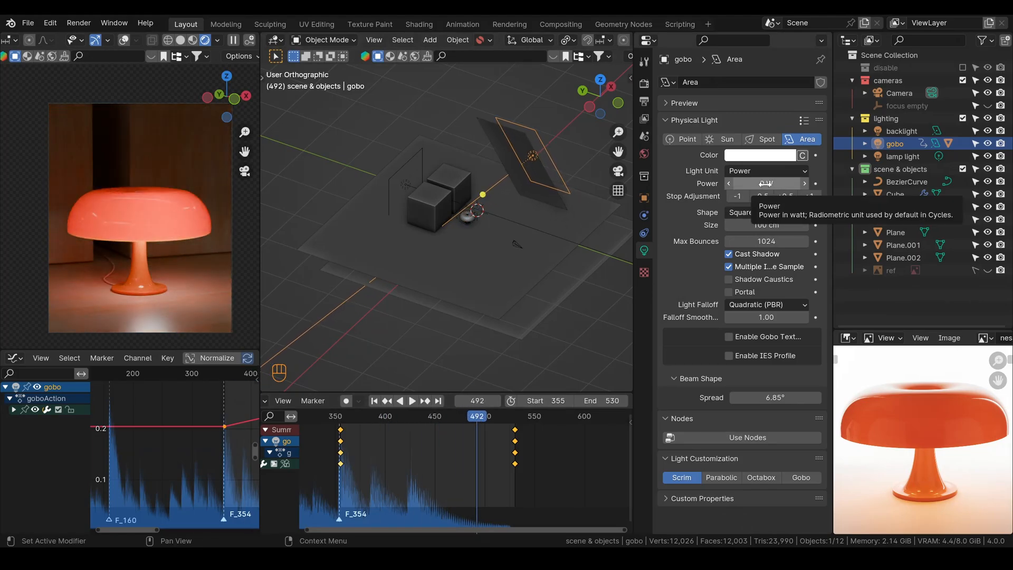
key("ctrl+z")
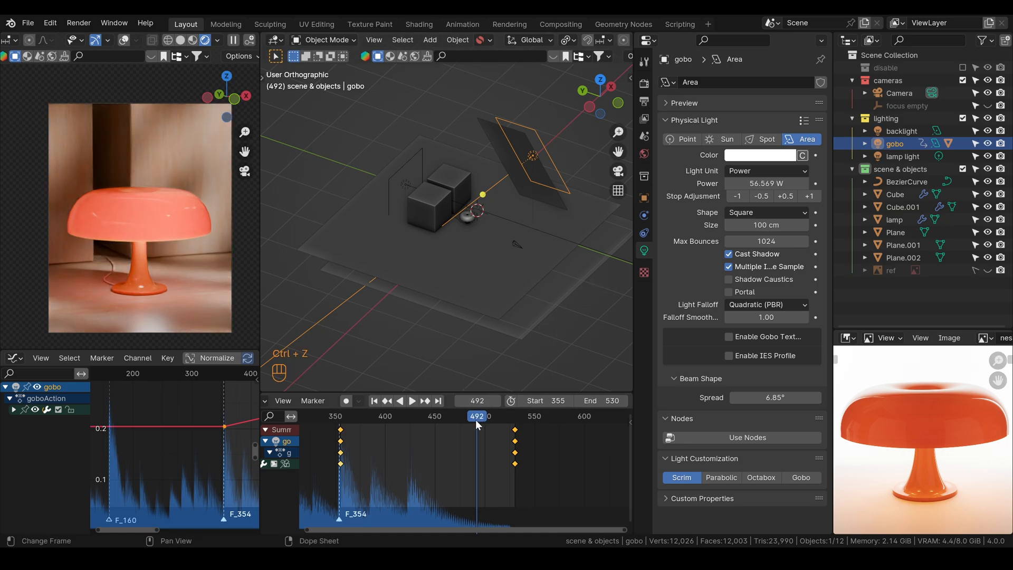
left_click_drag(476, 420, 381, 430)
key("space")
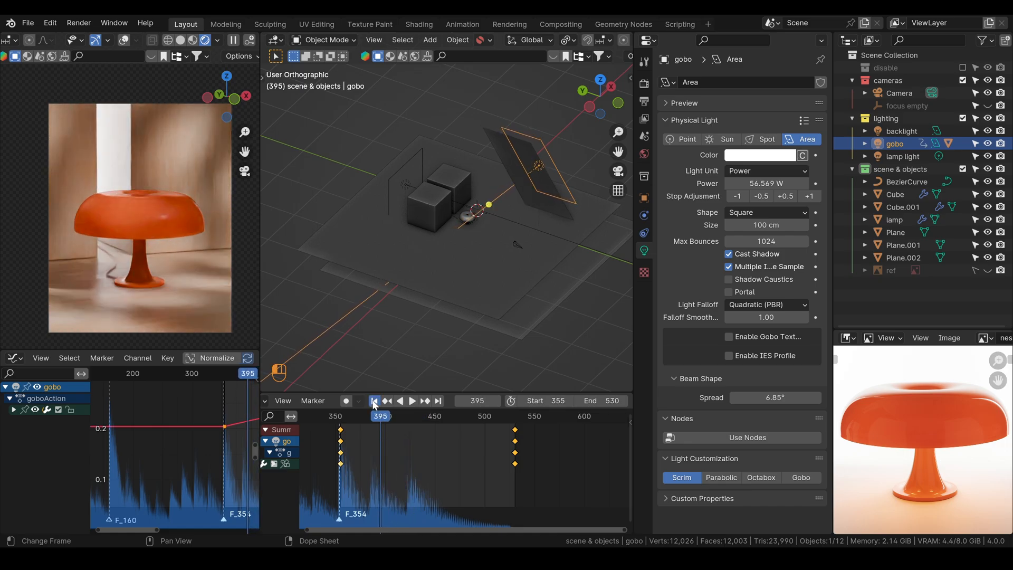
Keyframe the gobo light's power on the start frame 355
left_click(374, 400)
key("i")
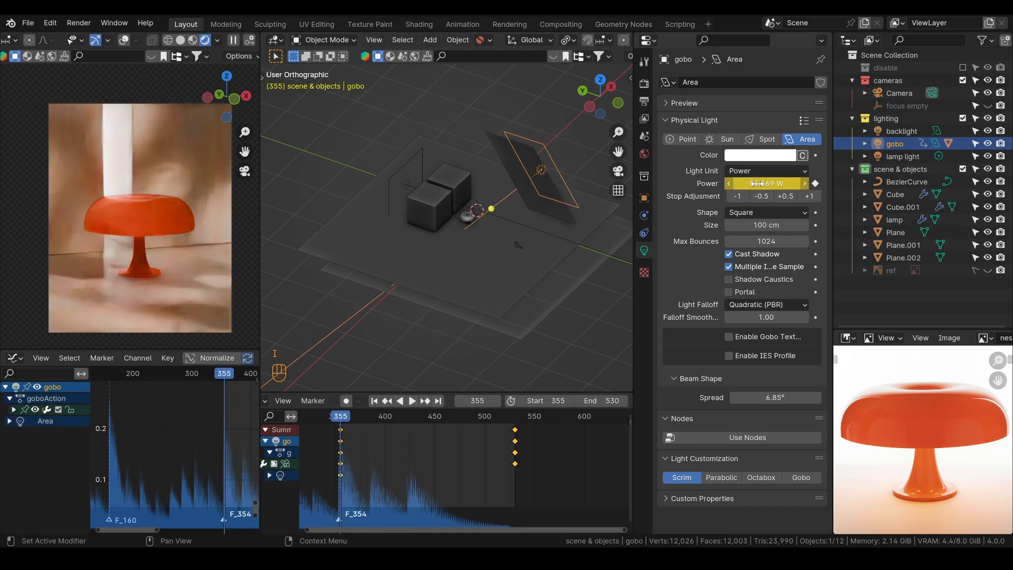
key("space")
At frame 436, lower the gobo light's power to 14.142 W, keyframe it and set the keyframe interpolation to Linear
left_click_drag(346, 420, 421, 424)
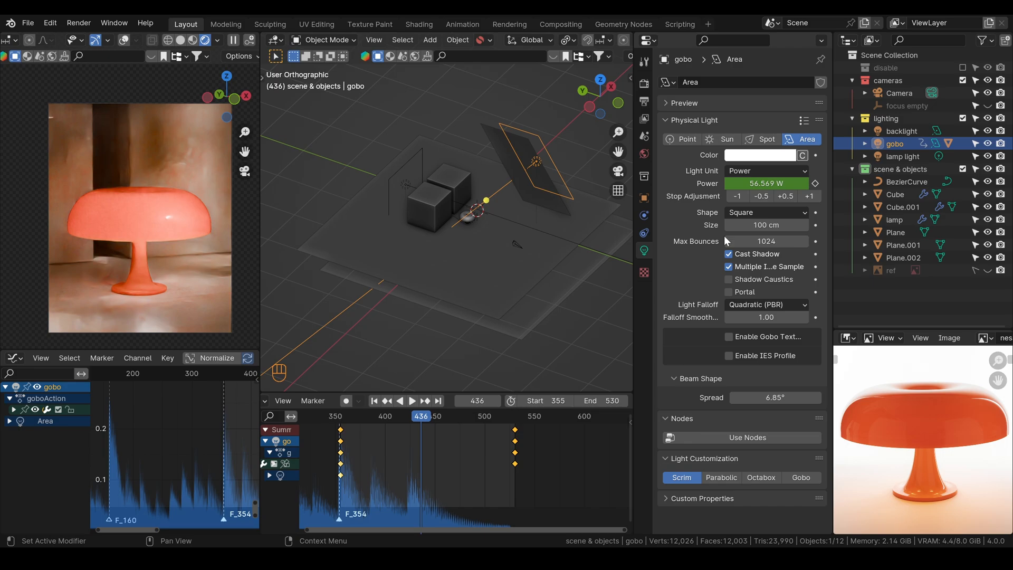
double_click(742, 196)
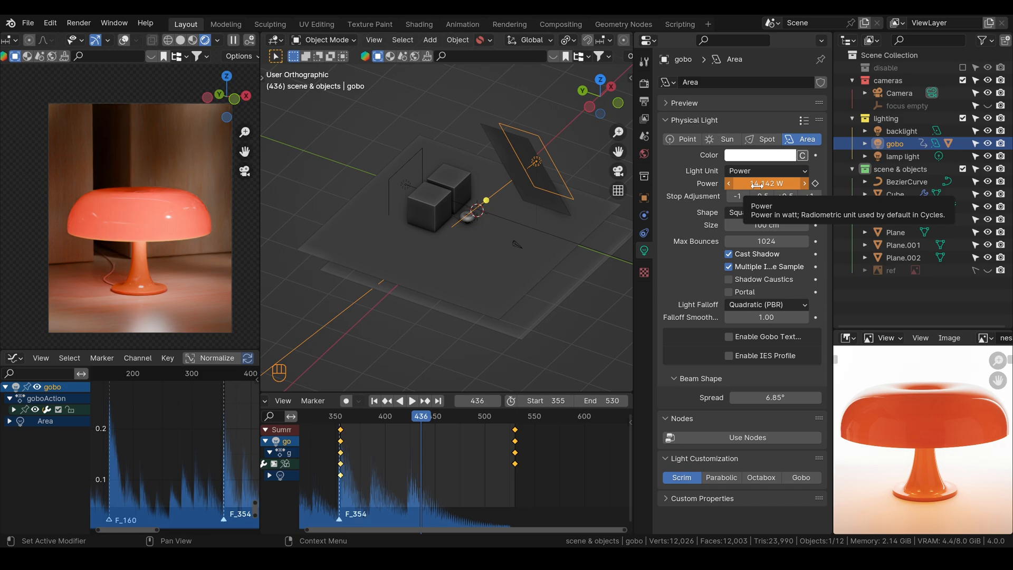
key("i")
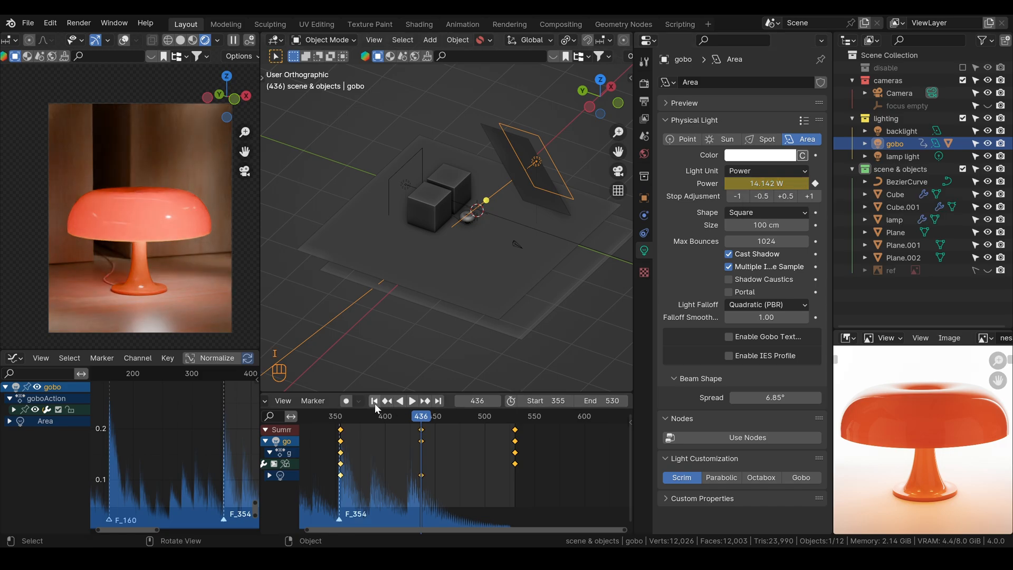
key("t")
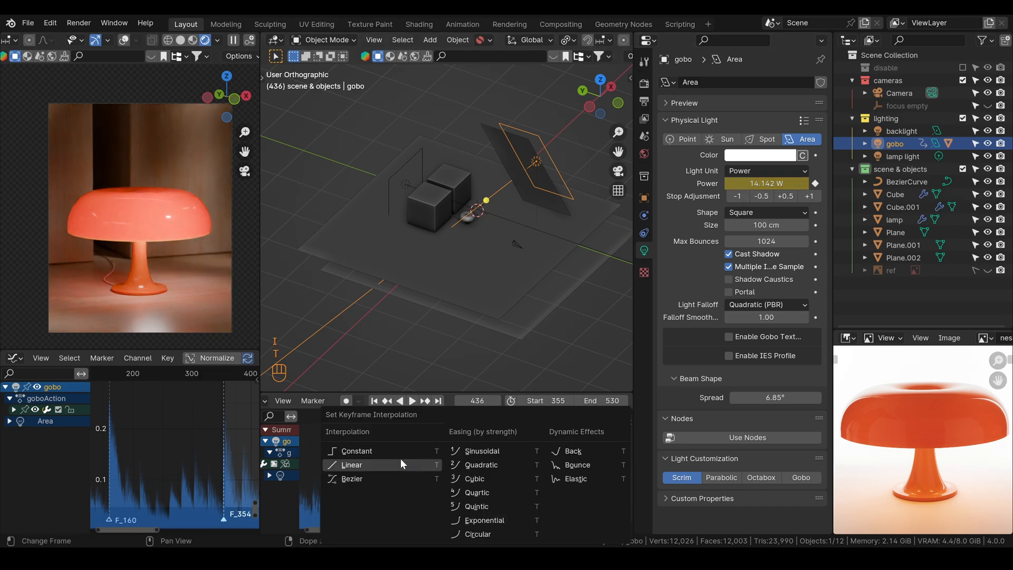
left_click(355, 463)
Play the animation from frame 355 to check the gobo light's fade, and save the file
left_click(375, 401)
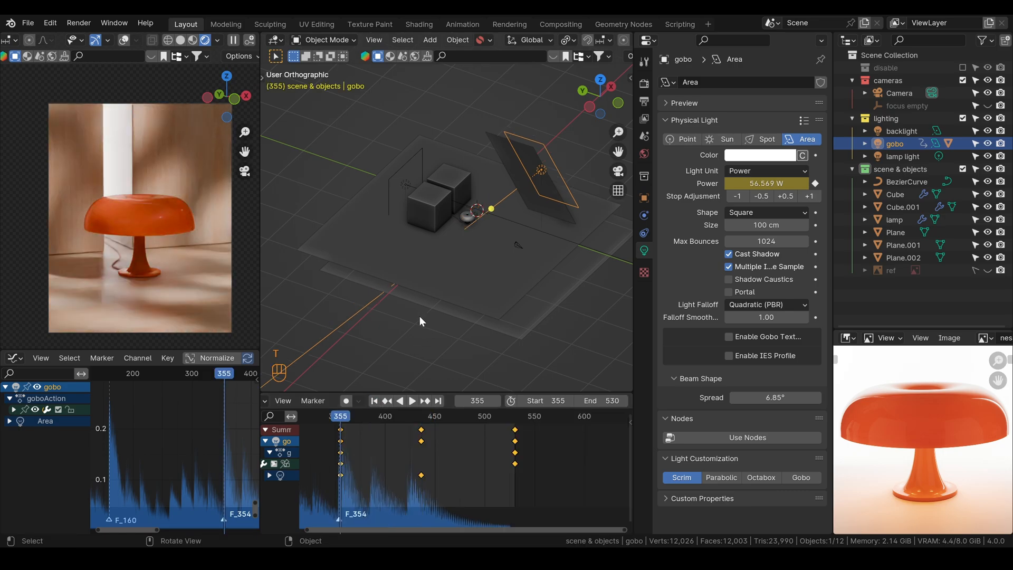
key("space")
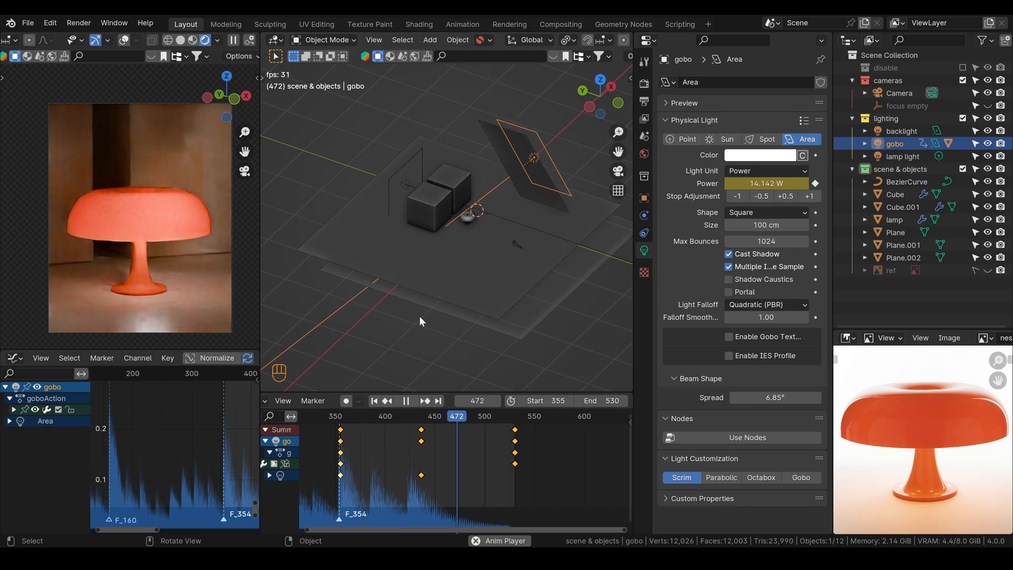
key("space")
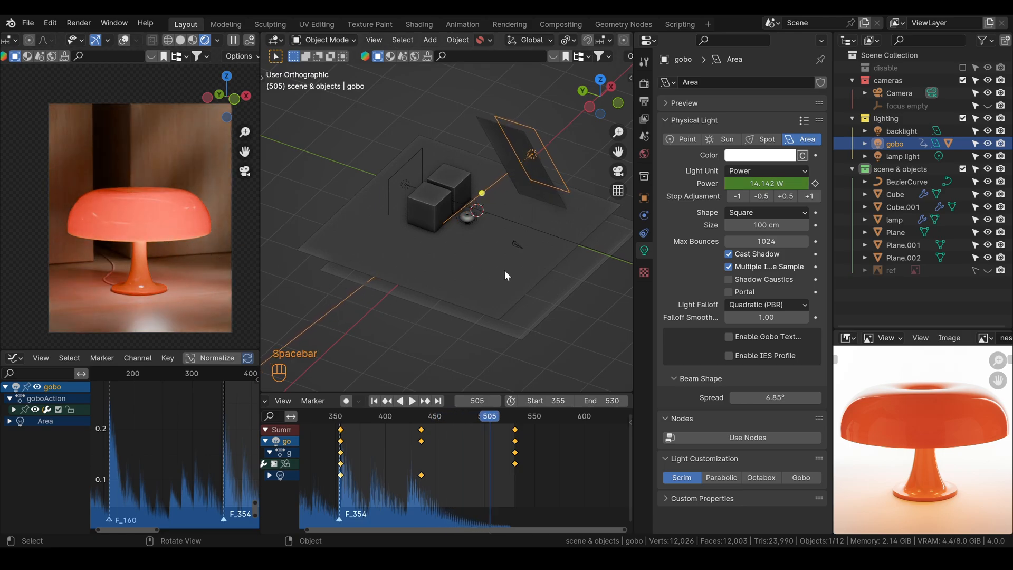
key("ctrl+s")
left_click(602, 272)
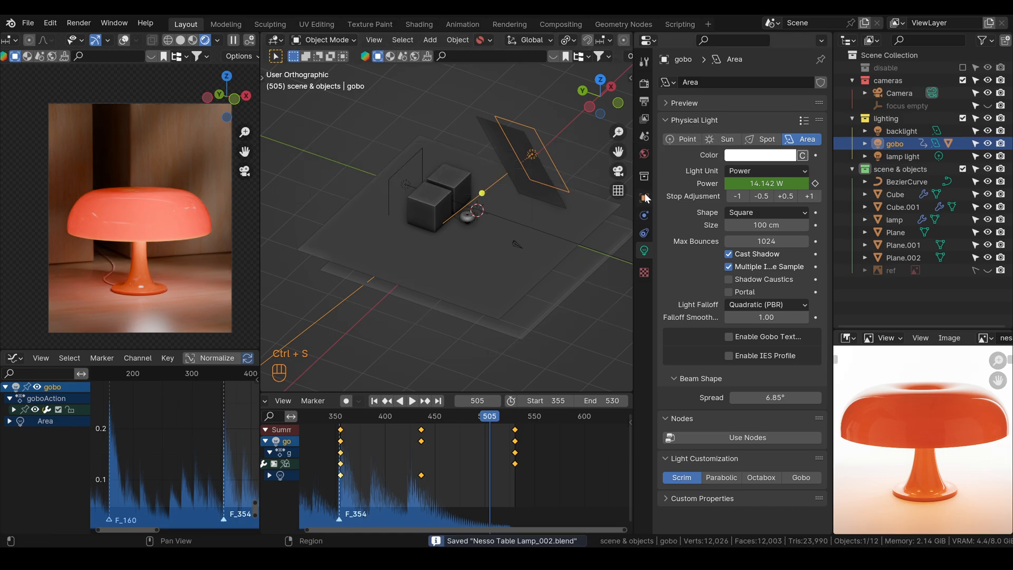
Set the Cycles maximum light bounces to 15 for transmission and 12 for glossy
left_click(645, 103)
left_click(644, 84)
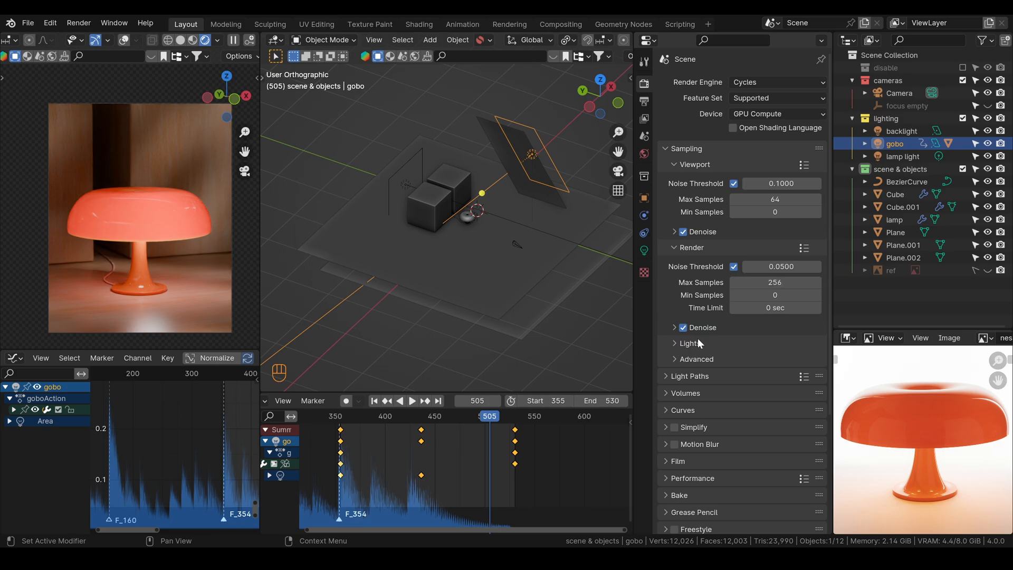
left_click(690, 375)
scroll(704, 406, "down", 1)
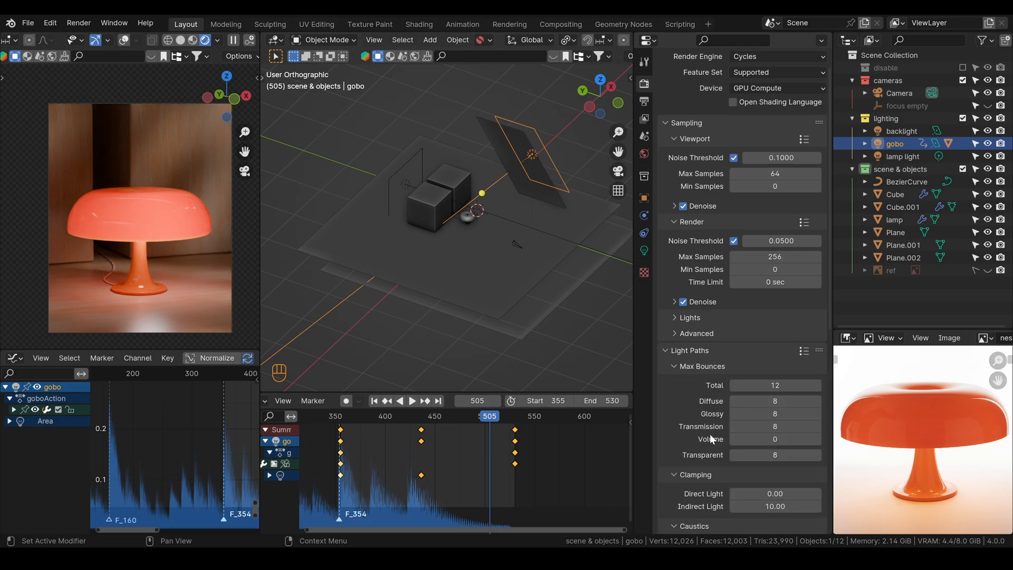
left_click(774, 426)
type("15")
key("Return")
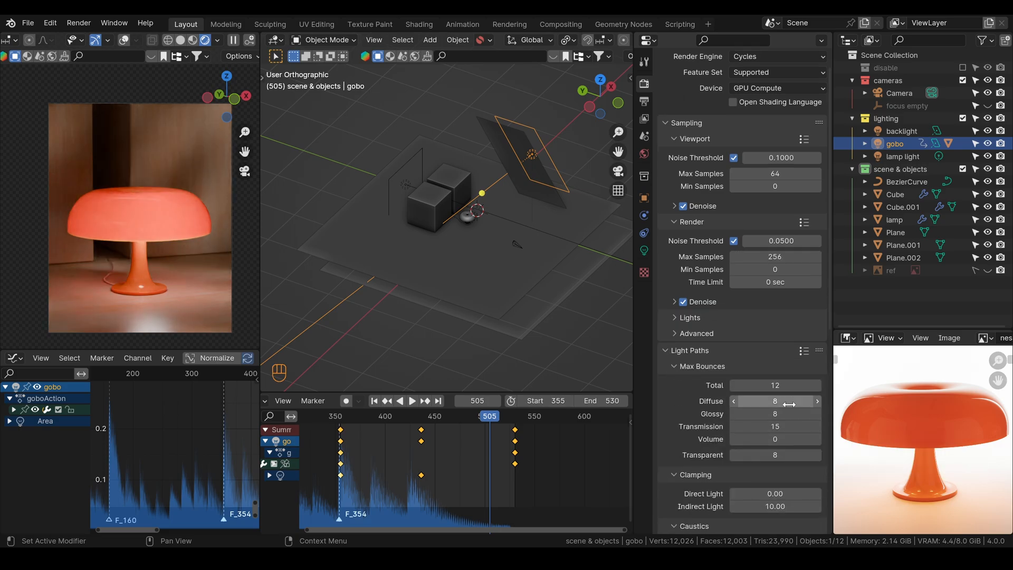
left_click(775, 413)
type("12")
key("Return")
scroll(777, 361, "up", 1)
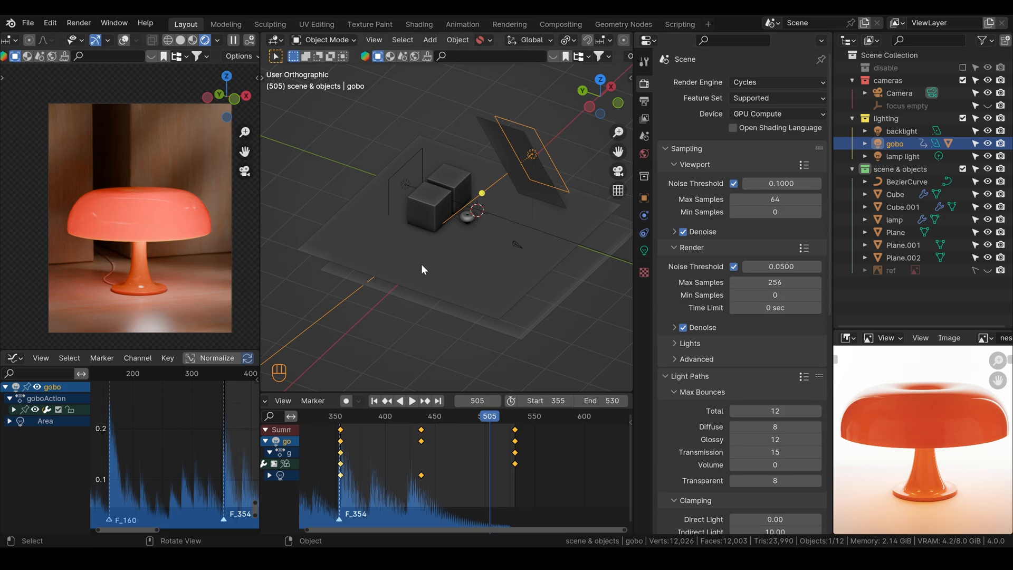
Render a still of frame 505, inspect it and return to the camera viewport
key("F12")
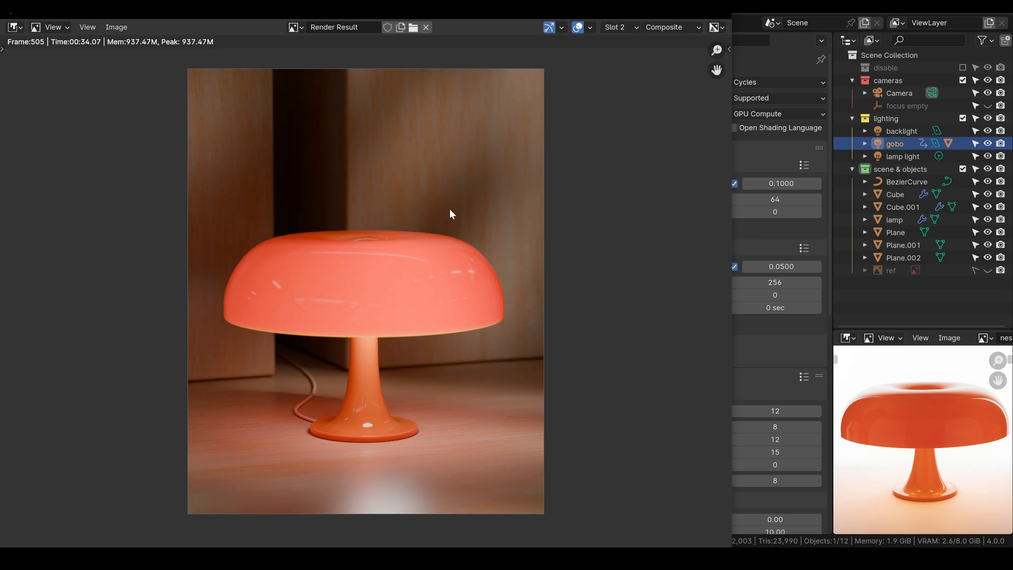
key("Escape")
key("z")
left_click(143, 222)
Lock the camera to the view and orbit it to look down on the lamp from a higher angle
key("q")
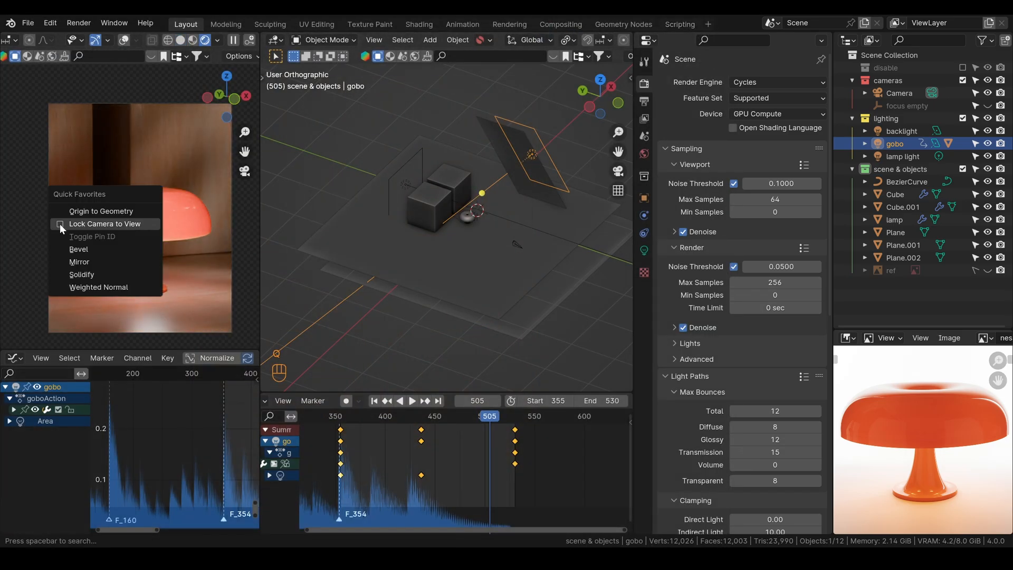
left_click(59, 225)
left_click(132, 232)
left_click_drag(135, 248, 146, 270, "alt")
Compare the camera framing at frames 355 and 466, and orbit back to a lower camera angle at frame 355
left_click(374, 400)
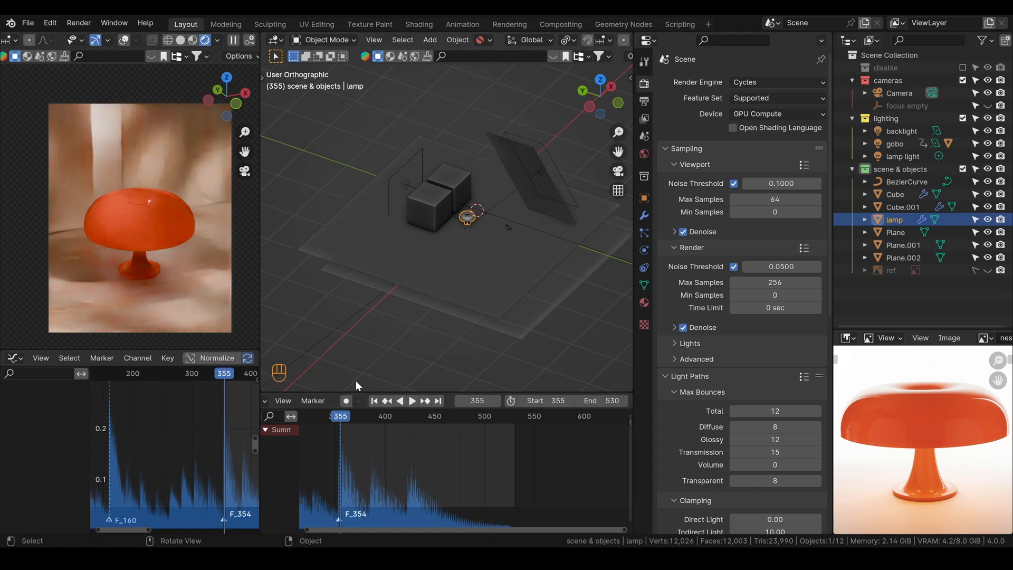
mouse_move(141, 232)
left_mouse_down("alt")
mouse_move(123, 204)
mouse_move(140, 235)
left_mouse_up("alt")
left_click(449, 416)
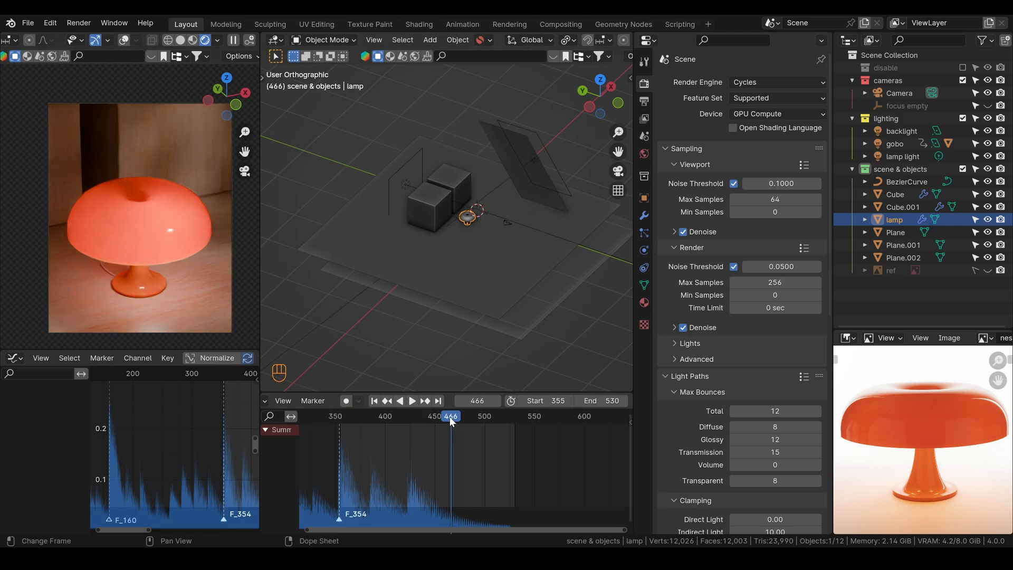
left_click(374, 400)
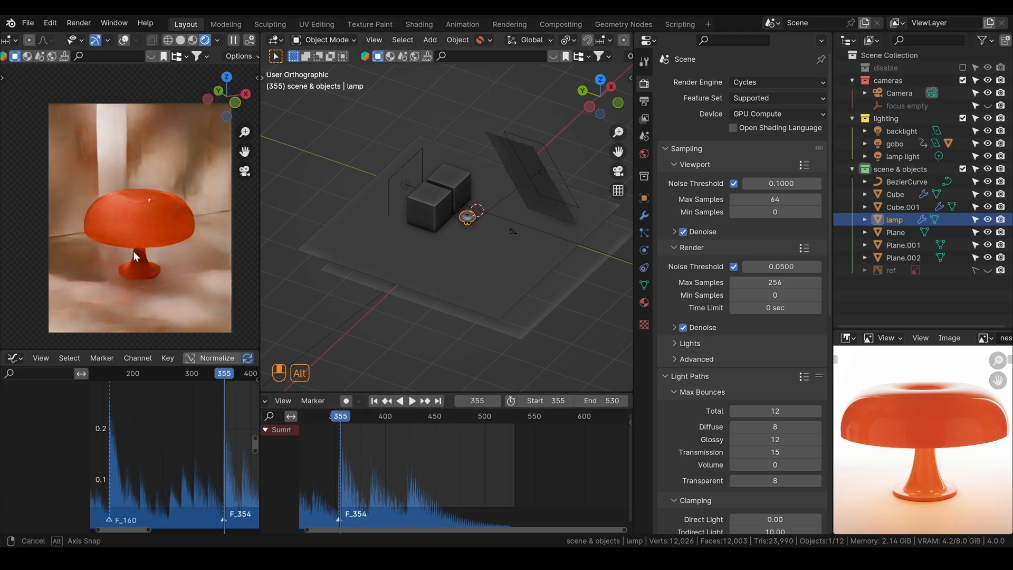
left_click_drag(133, 252, 129, 232, "alt")
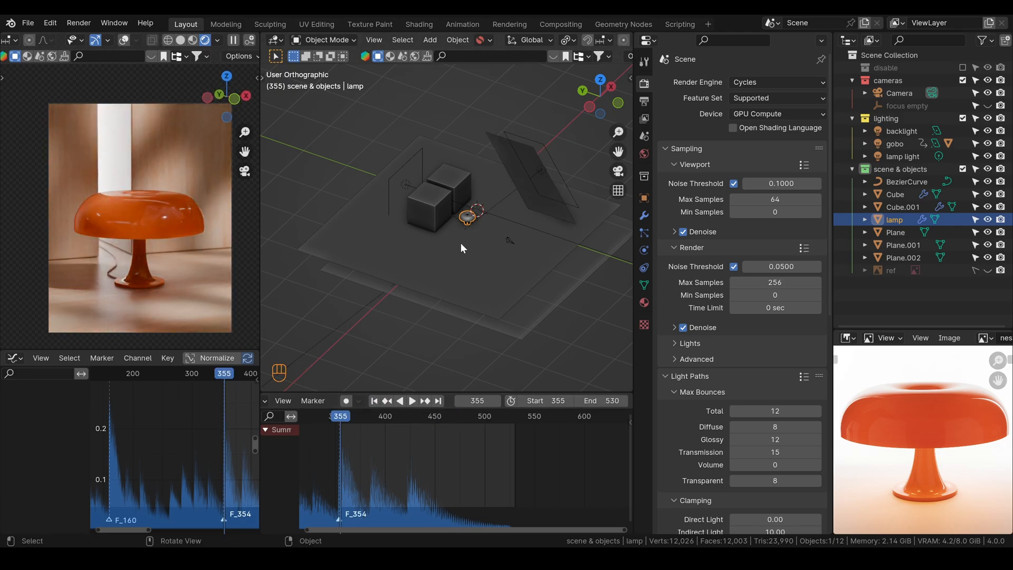
Select the camera in the scene and keyframe its location and rotation at frame 355
left_click(510, 241)
scroll(508, 238, "up", 4)
left_click_drag(508, 239, 463, 256)
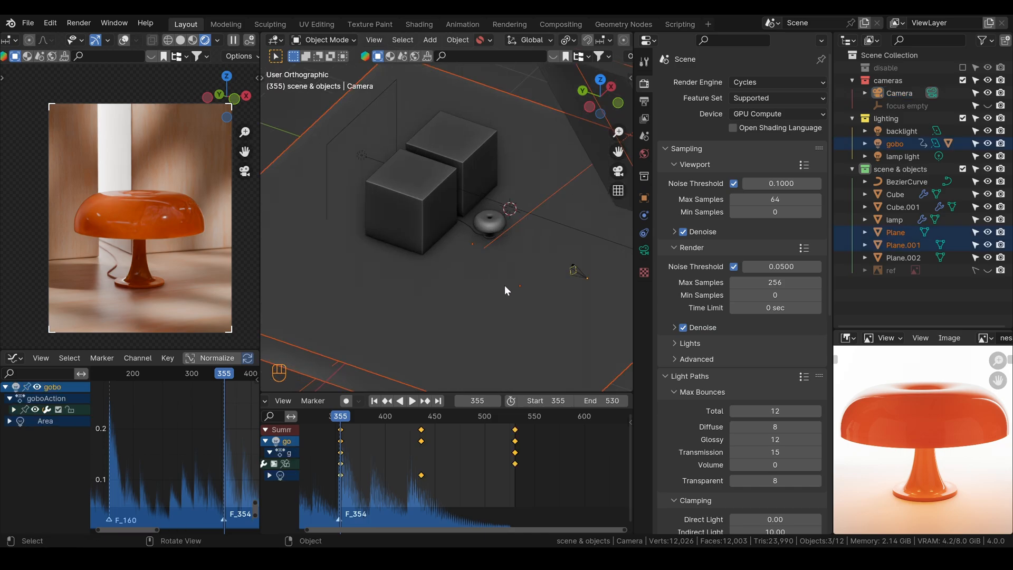
left_click_drag(507, 285, 460, 277, "alt+shift")
left_click(529, 261)
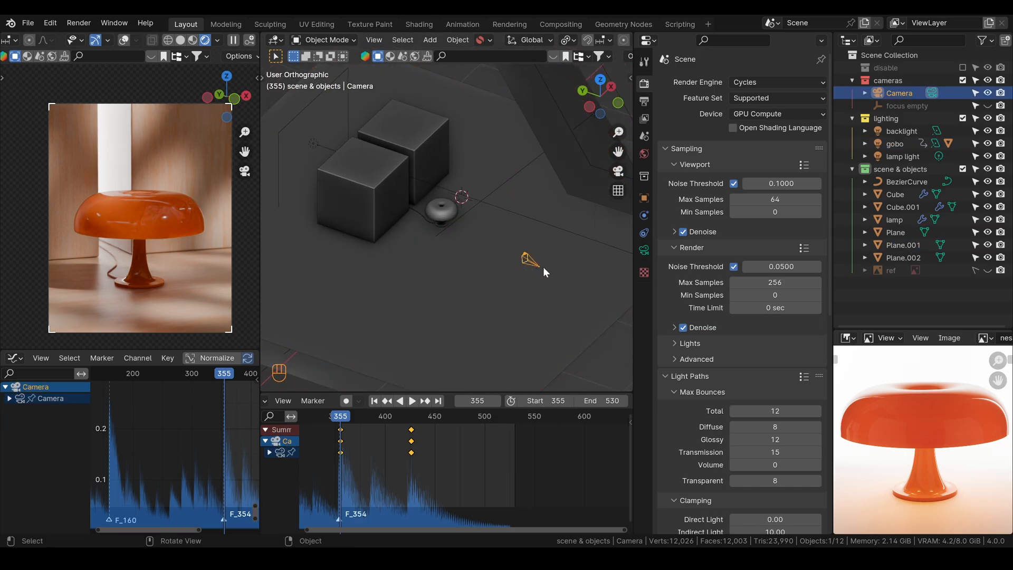
key("i")
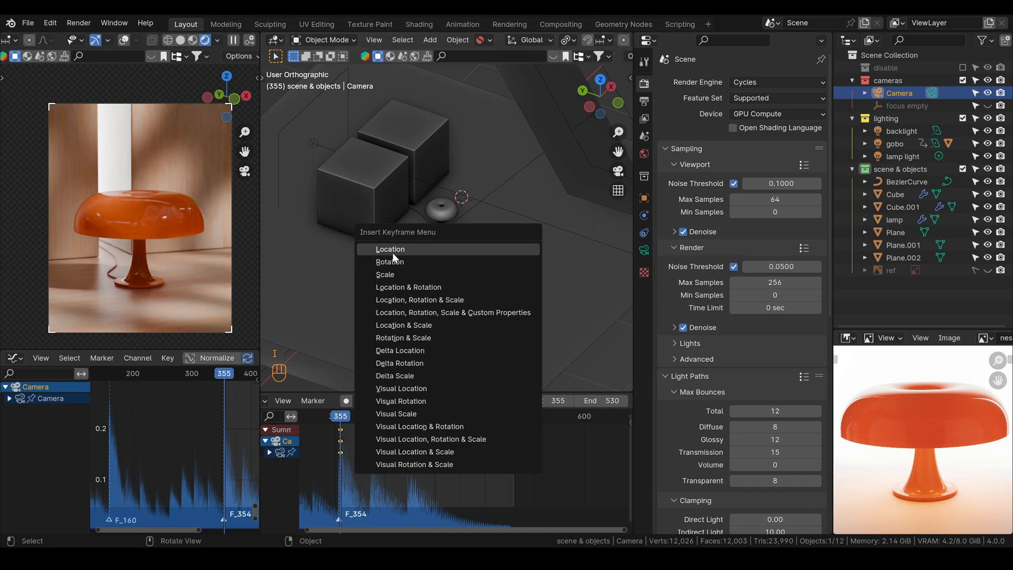
left_click(401, 287)
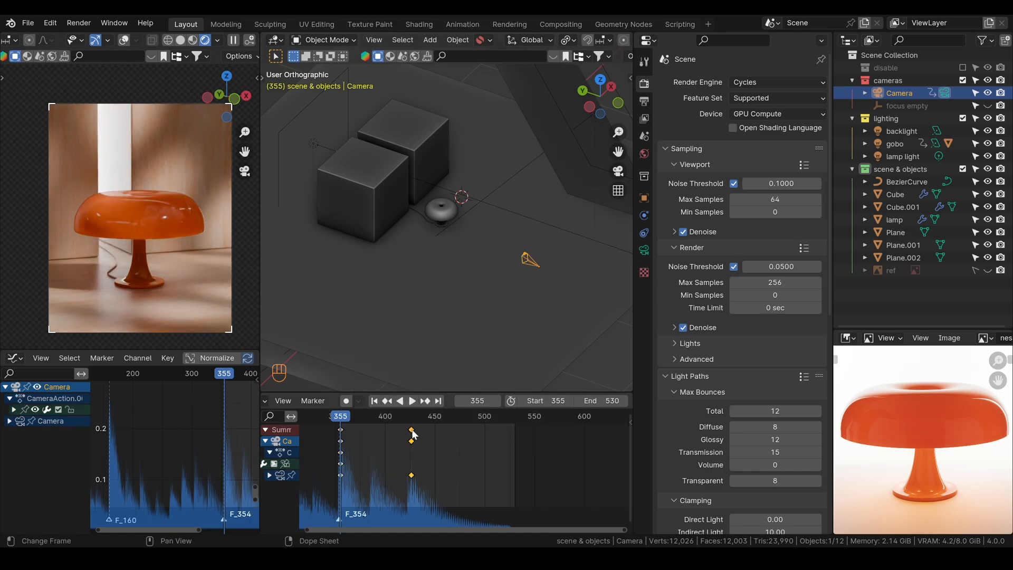
At frame 426, orbit the camera to a higher angle above the lamp and keyframe the camera's location and rotation
key("ctrl+g")
left_click(124, 230)
mouse_move(123, 230)
middle_mouse_down("alt")
mouse_move(144, 273)
mouse_move(157, 266)
mouse_move(135, 233)
middle_mouse_up("alt")
key("i")
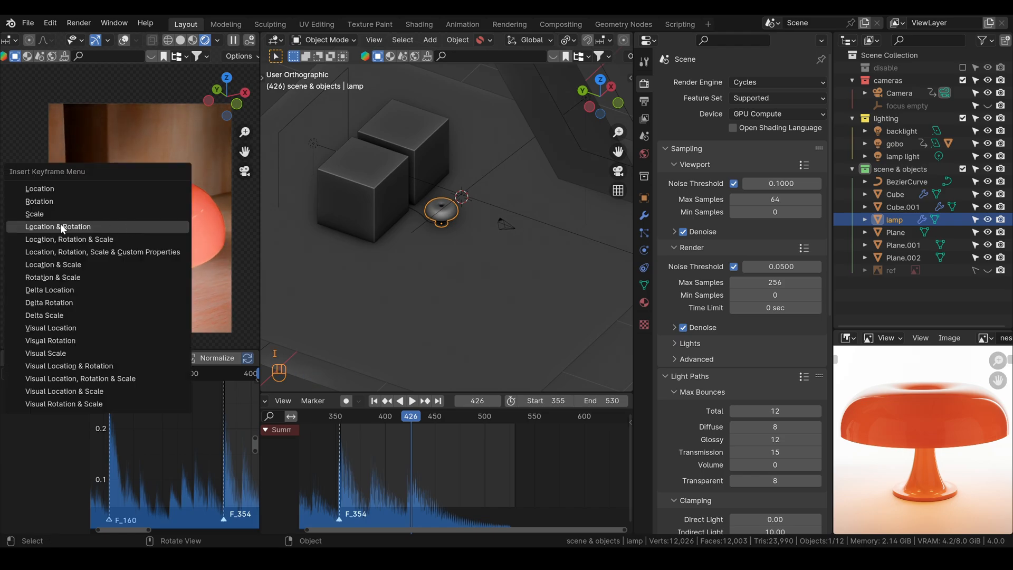
left_click(60, 226)
key("ctrl+z")
left_click(498, 219)
key("i")
left_click(441, 227)
Play the camera move from frame 355 and delete the camera's focal length keyframe at frame 426
key("shift+Left")
key("space")
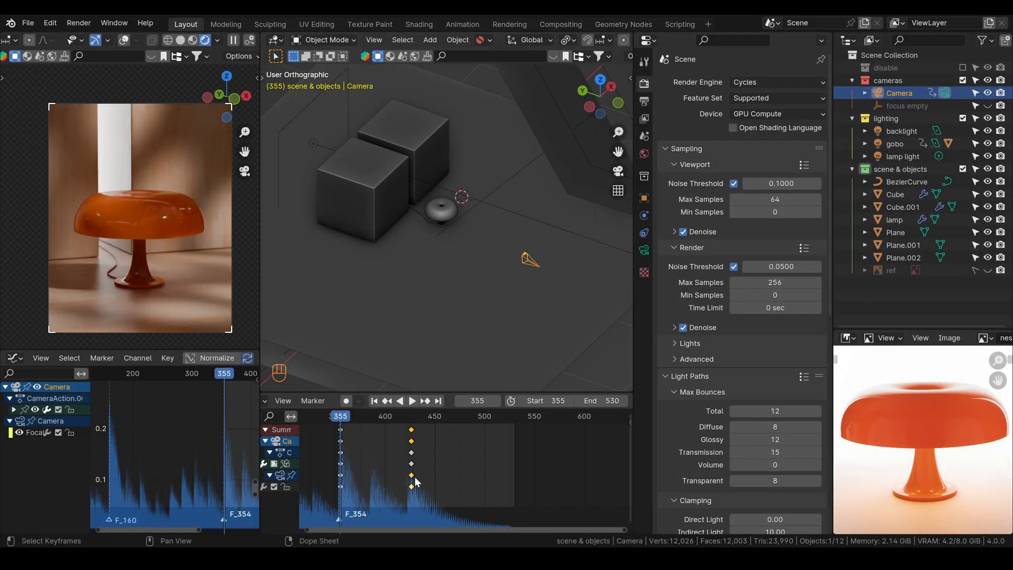
key("Delete")
key("Delete")
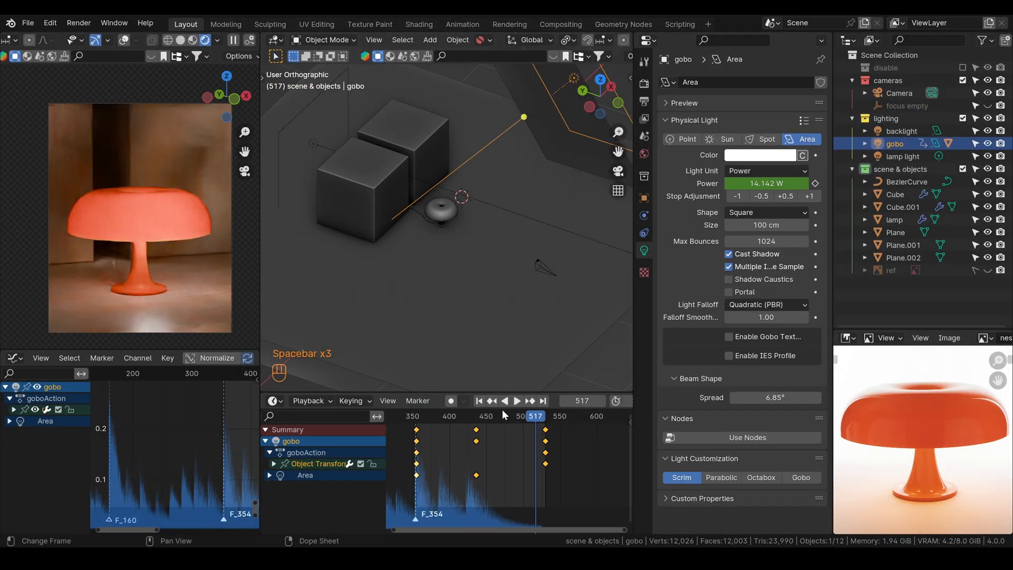
Play the lamp animation from its first frame to review the gobo and camera movement
left_click(479, 402)
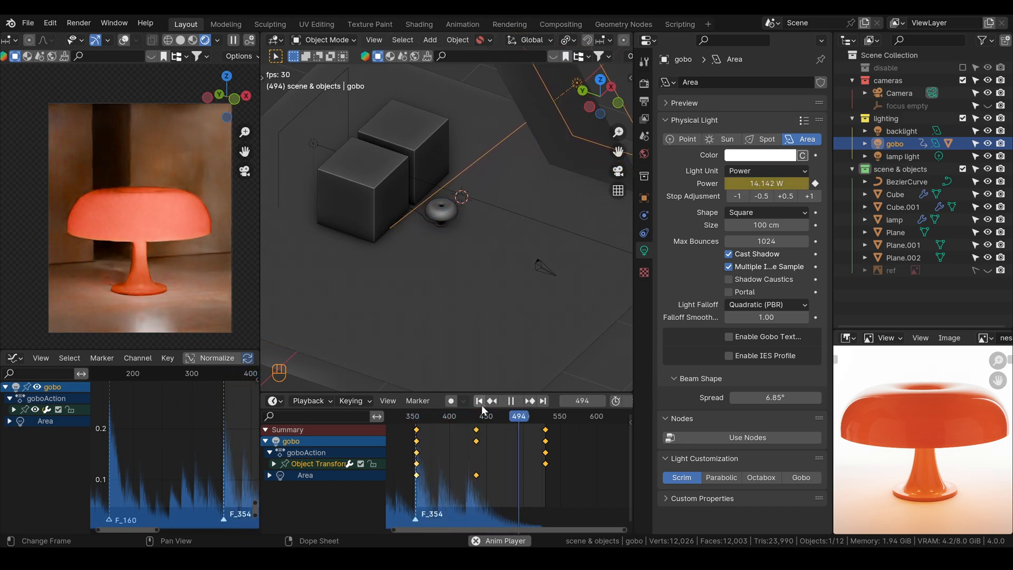
key("space")
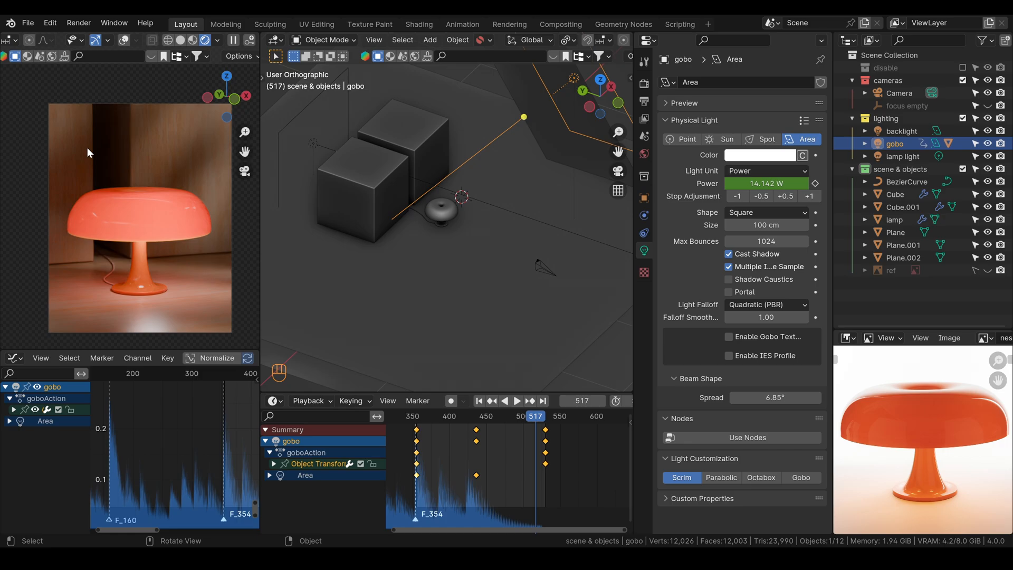
left_click(478, 401)
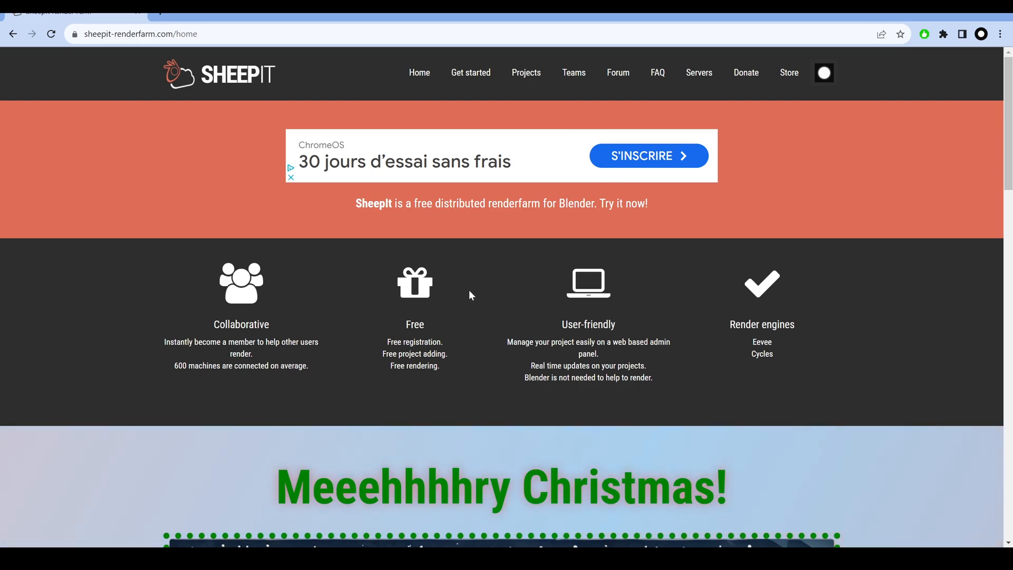
Switch to the browser and look over the SheepIt render farm home page
scroll(470, 292, "down", 3)
scroll(474, 223, "down", 3)
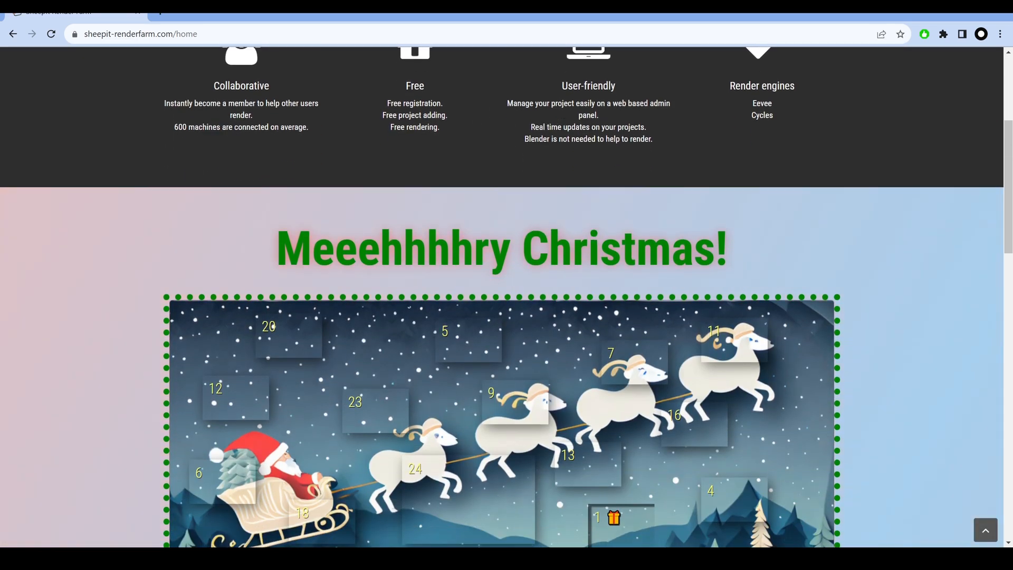
scroll(637, 289, "down", 5)
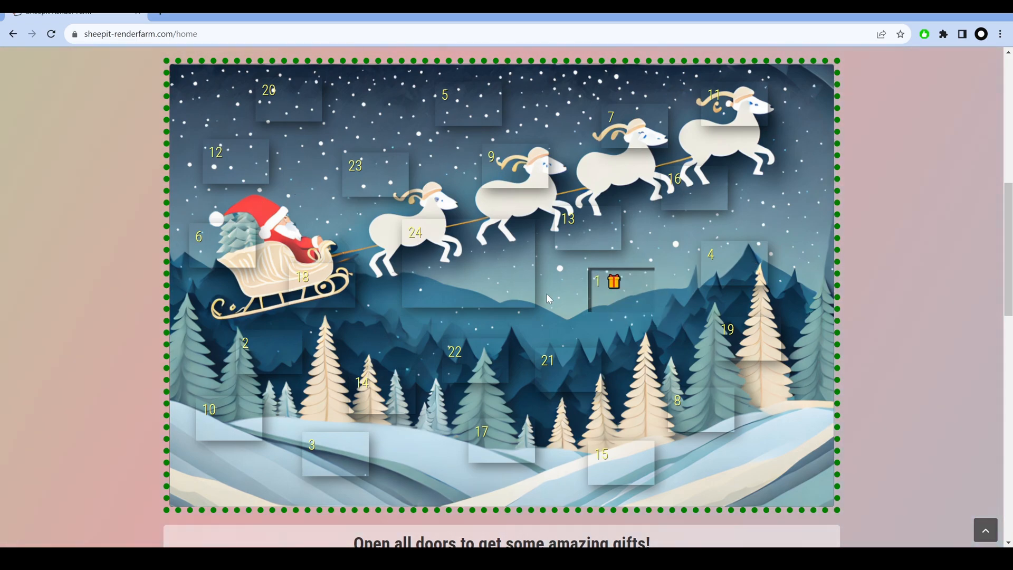
scroll(716, 247, "up", 8)
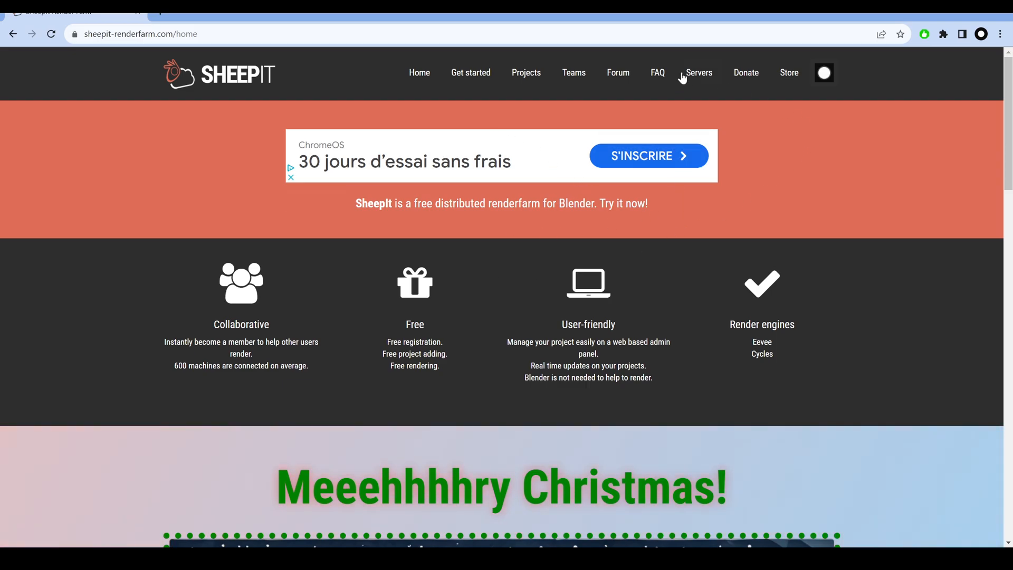
Open SheepIt's Get started page and review the client downloads and the section for adding a project
left_click(462, 77)
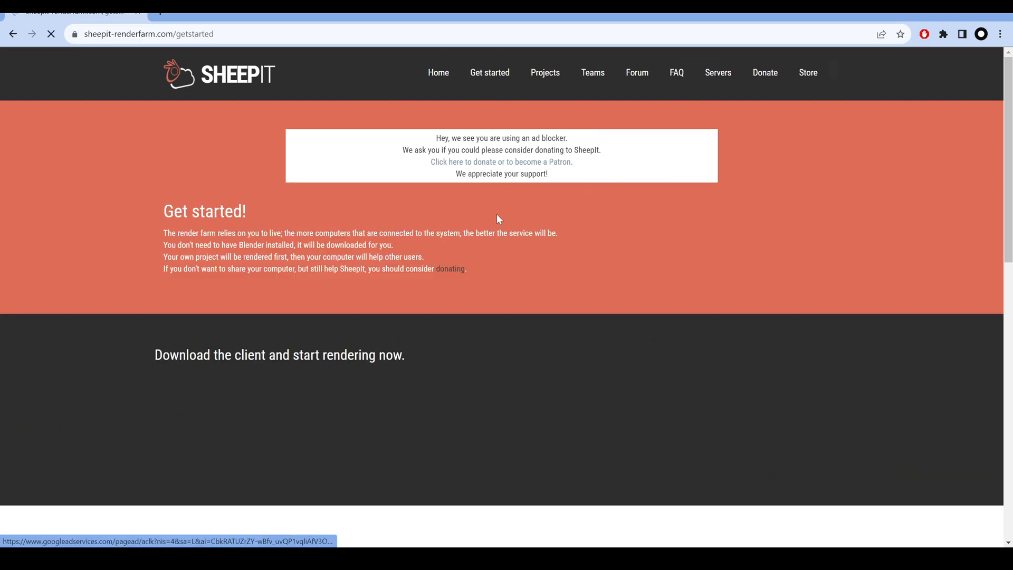
scroll(418, 251, "down", 5)
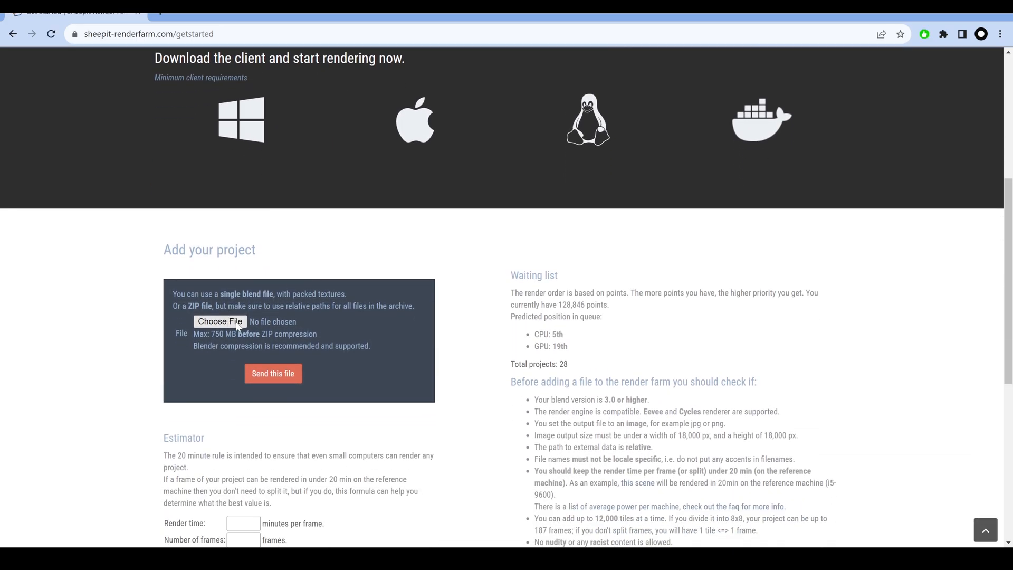
scroll(306, 309, "up", 1)
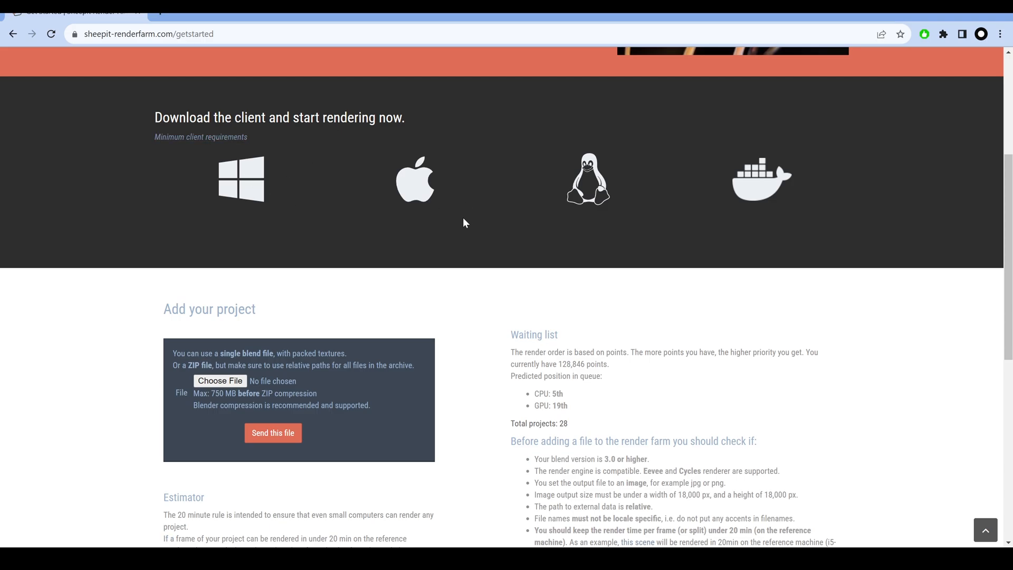
scroll(466, 237, "up", 2)
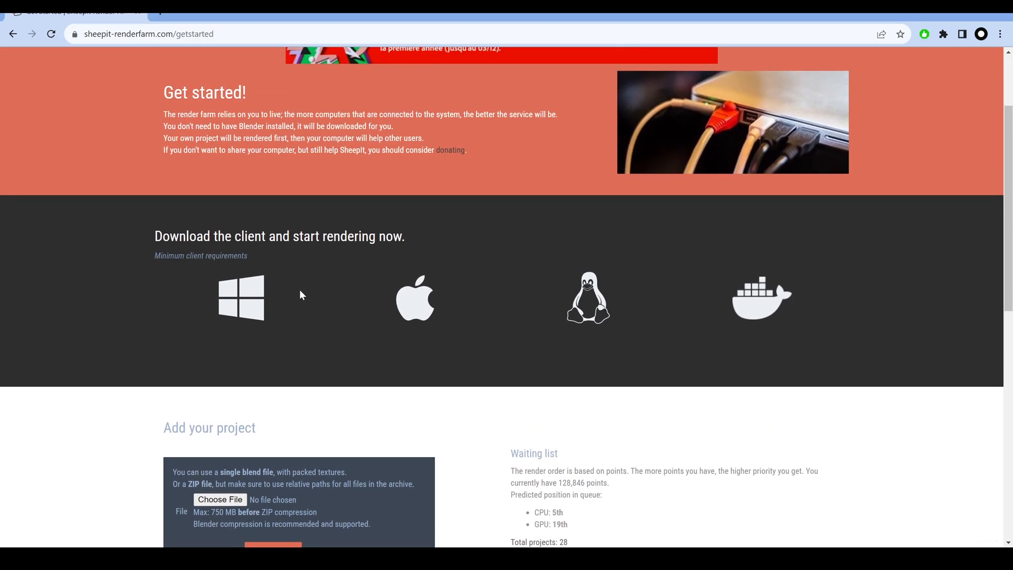
scroll(316, 294, "down", 2)
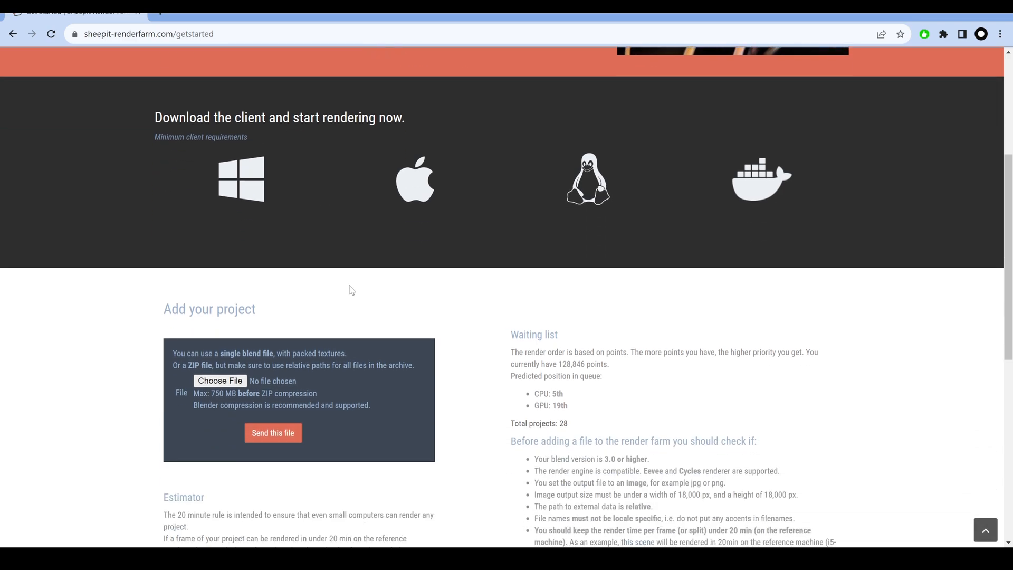
scroll(333, 308, "down", 1)
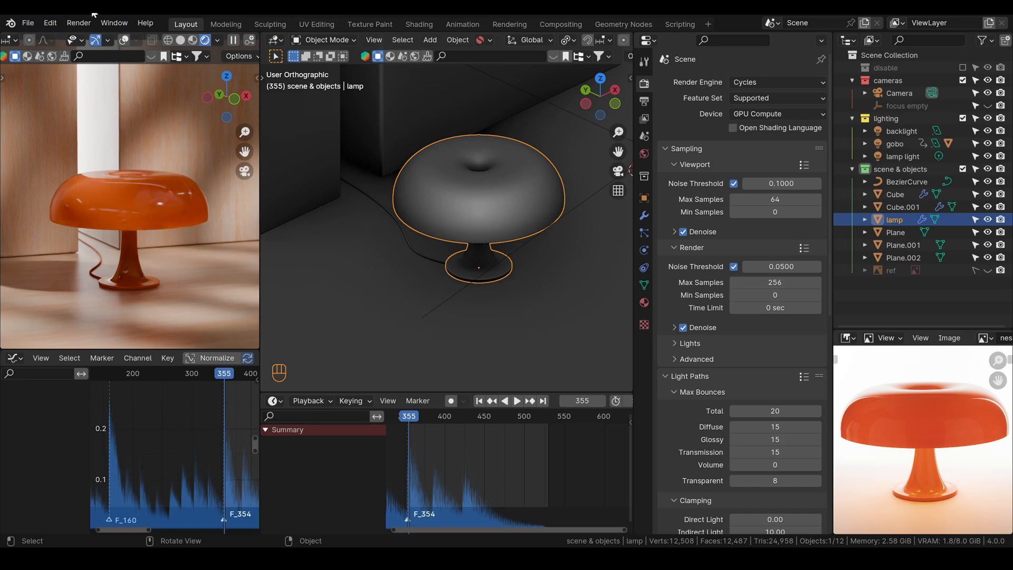
Switch to Blender and pack all external resources into the blend file
left_click(29, 23)
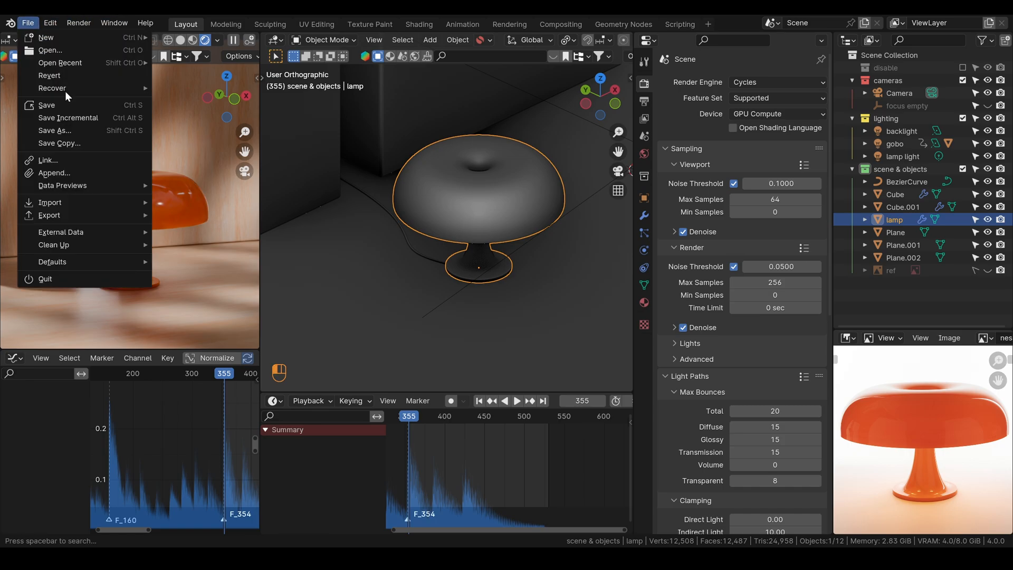
mouse_move(87, 232)
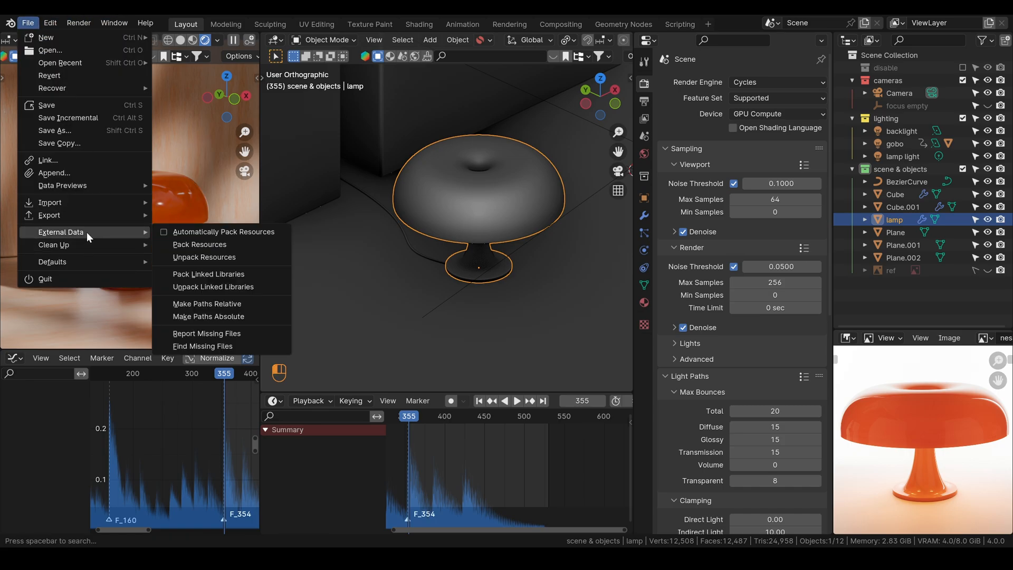
left_click(201, 245)
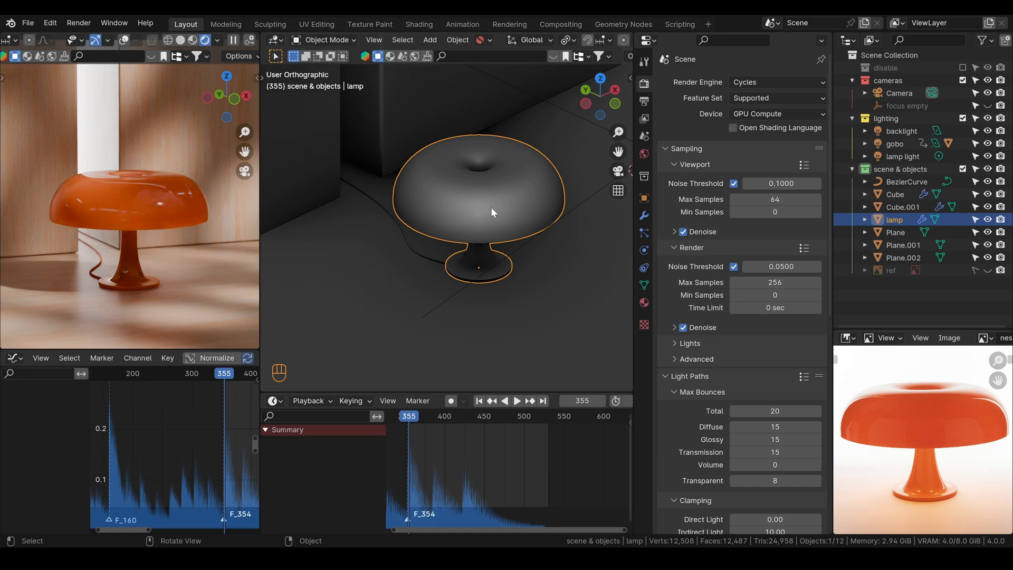
Check the output file format options, then review the Cycles sampling and light path settings
left_click(644, 101)
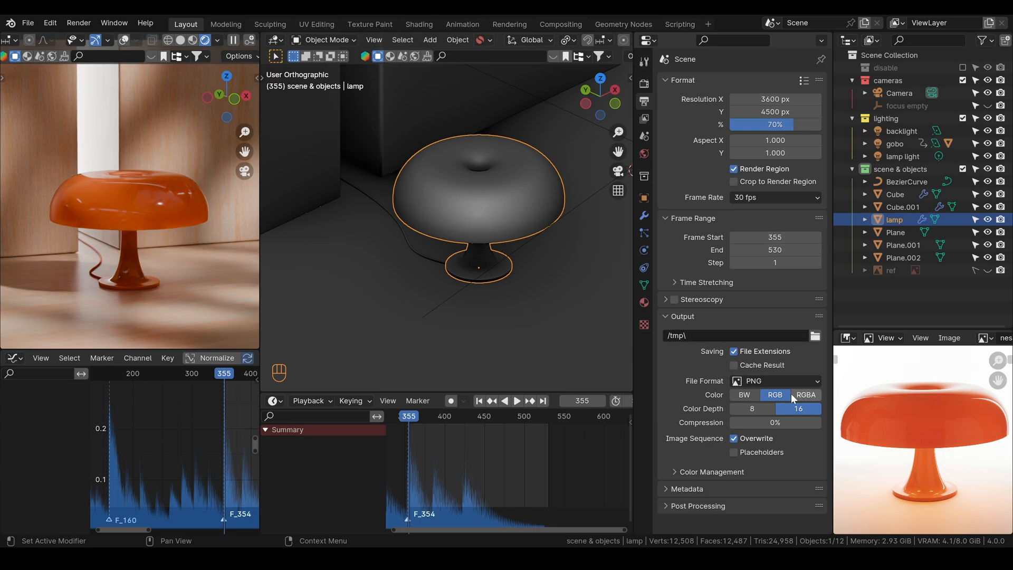
left_click(772, 381)
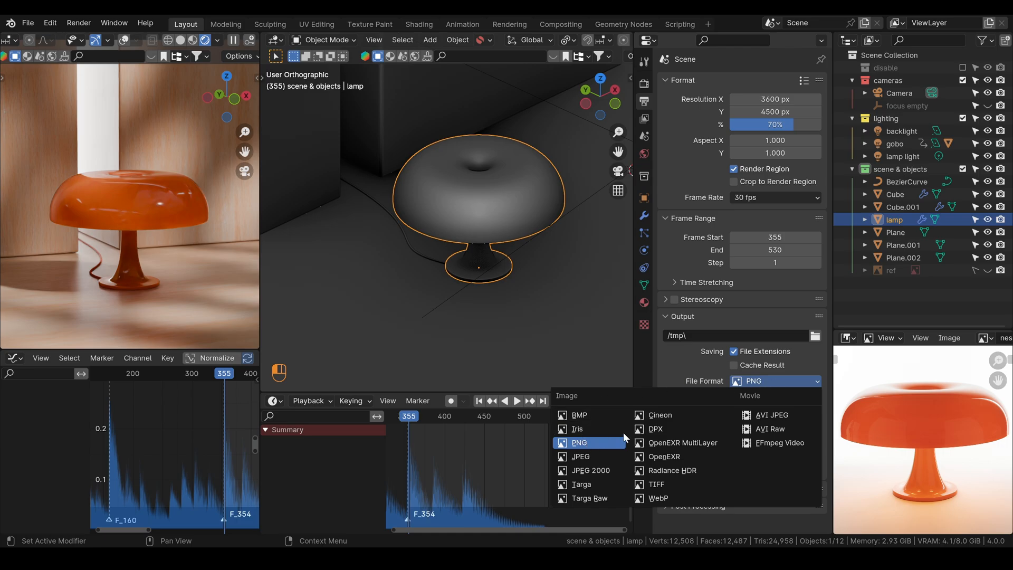
left_click(778, 383)
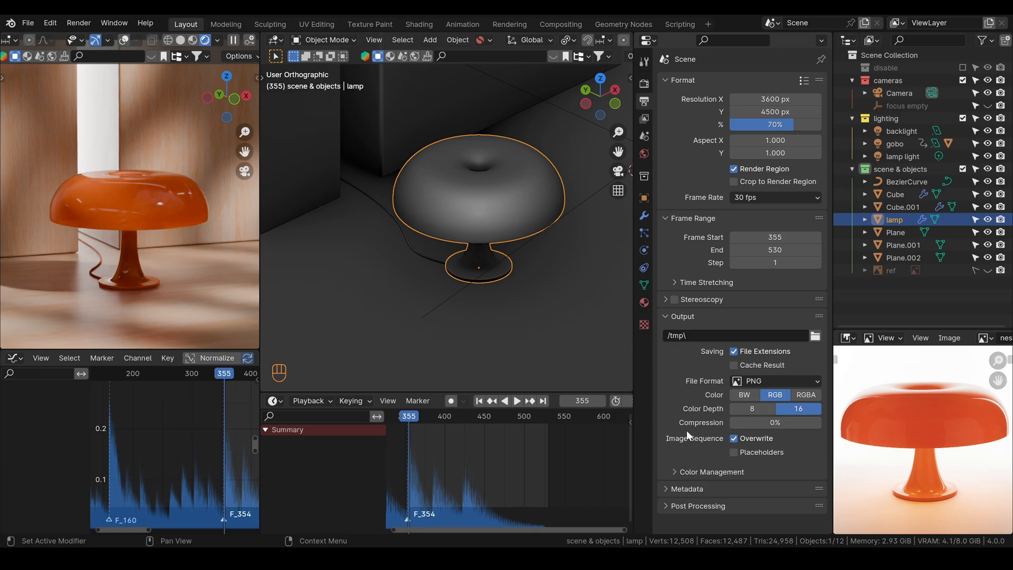
left_click(644, 84)
scroll(729, 306, "down", 3)
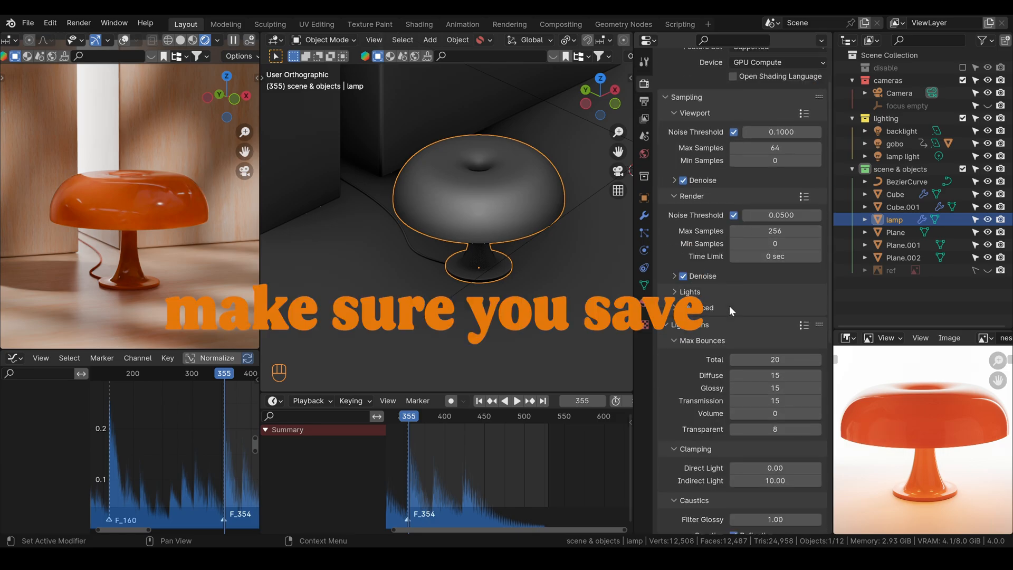
scroll(729, 305, "up", 3)
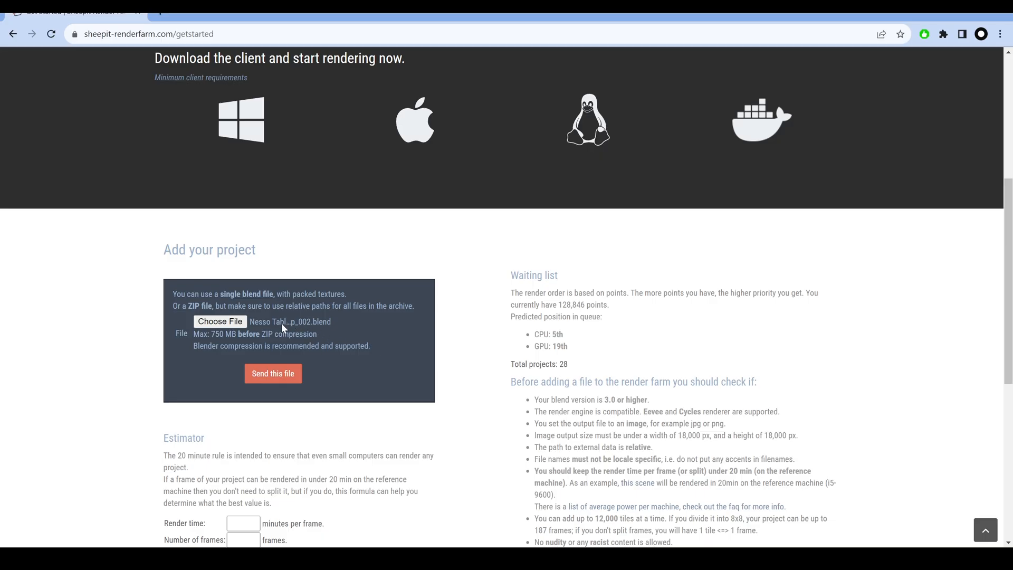
Switch to SheepIt, upload Nesso Table Lamp_002.blend and choose GPU as its compute method
left_click(271, 378)
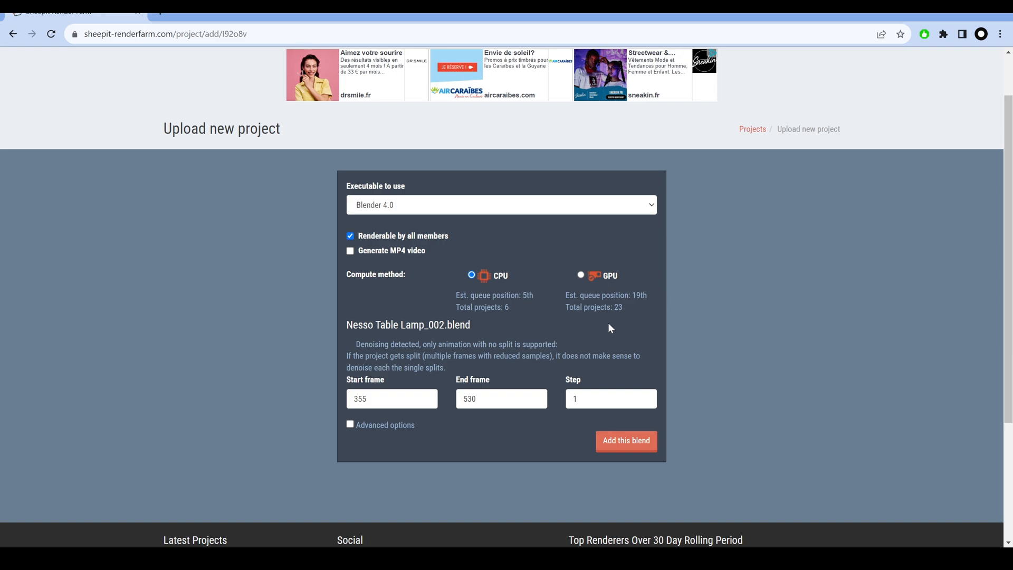
left_click(580, 275)
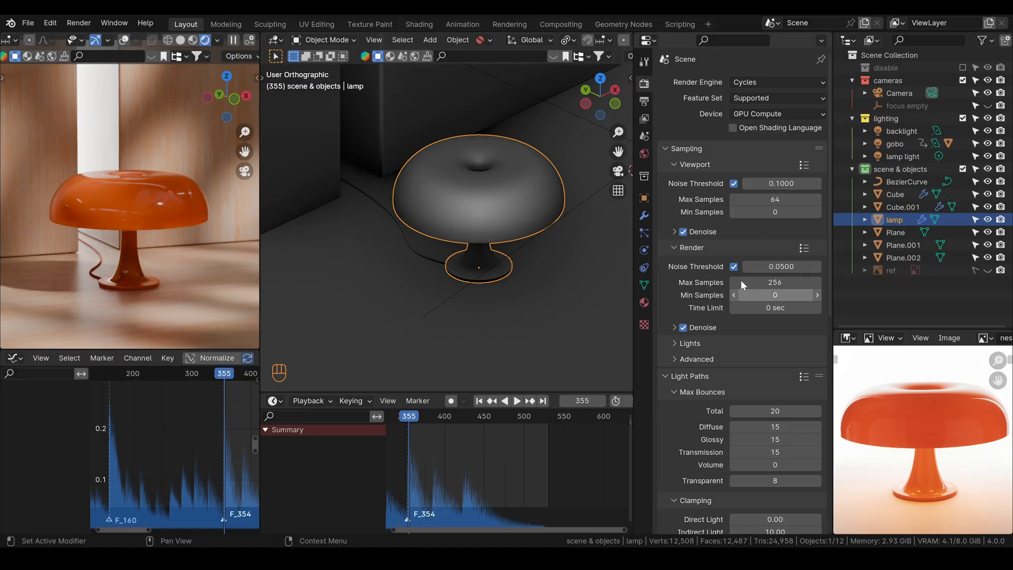
left_click(676, 333)
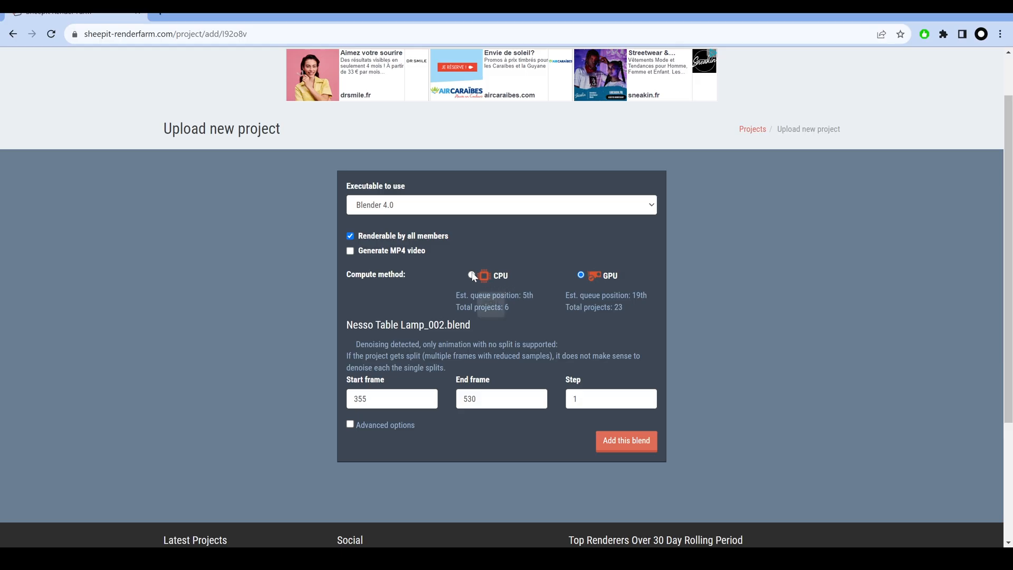
Set the SheepIt project's compute method to CPU and add the blend to the render farm
left_click(472, 275)
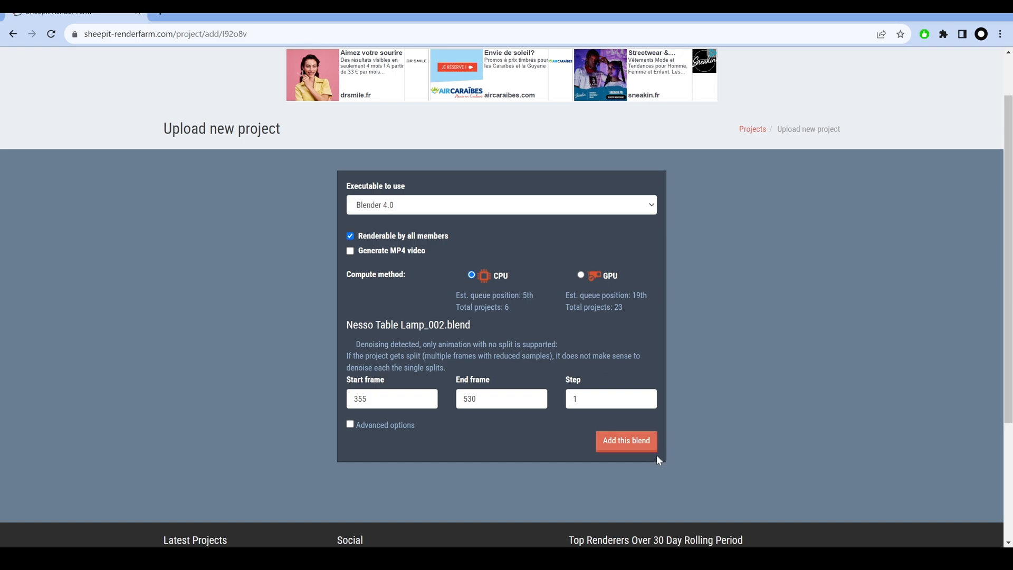
left_click(636, 443)
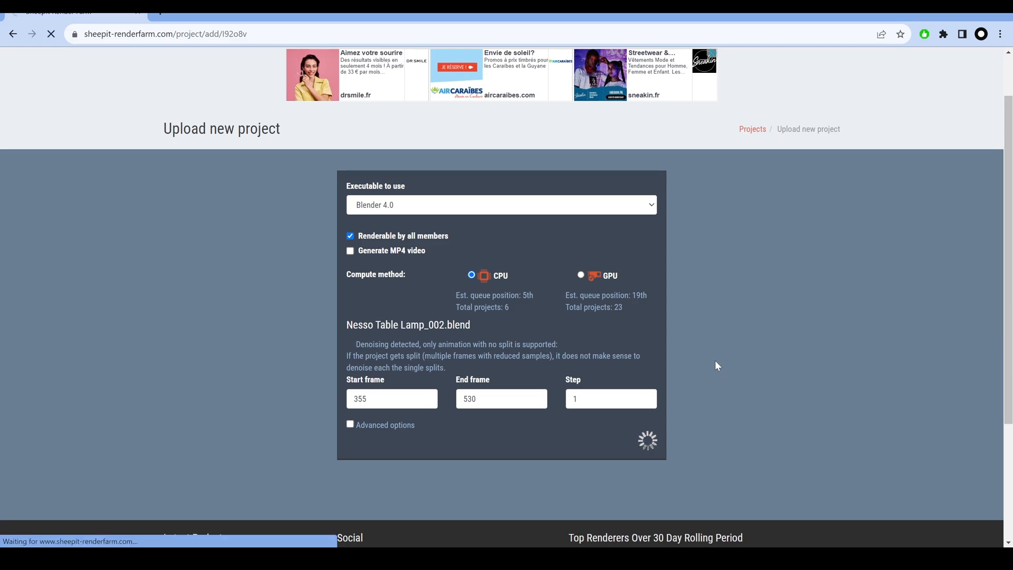
scroll(527, 325, "down", 1)
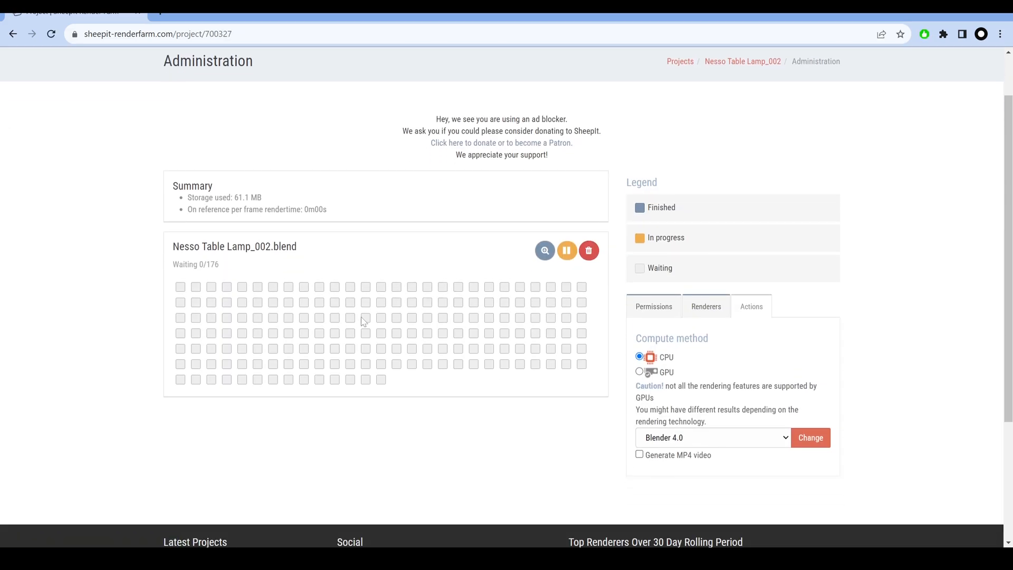